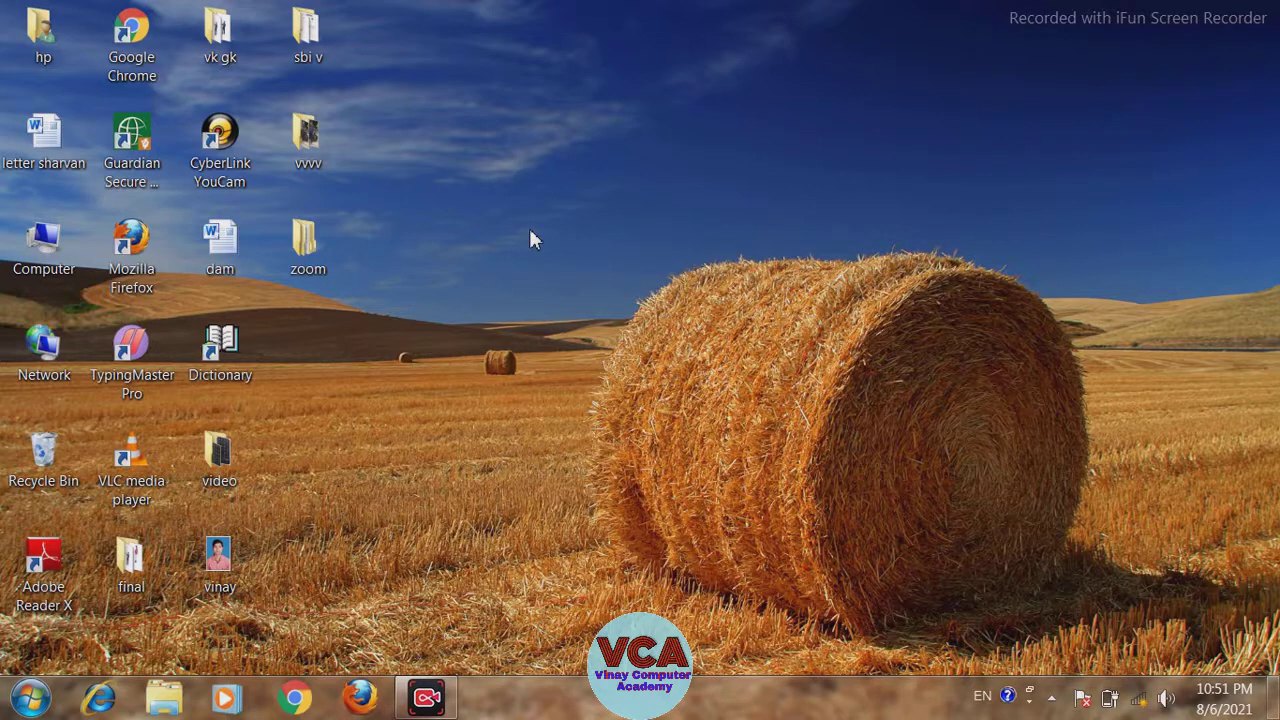
- Start Microsoft Word 2010 with a blank document and dismiss the Office activation wizard
click(28, 703)
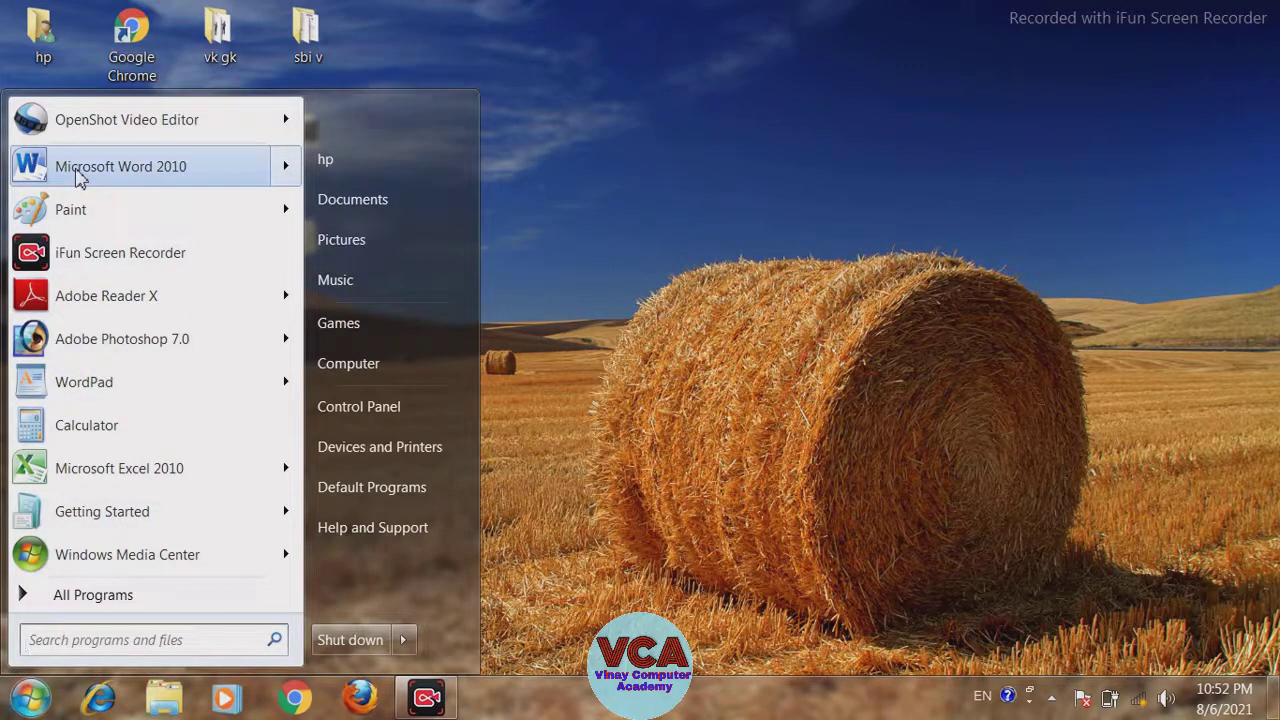
mouse_move(78, 175)
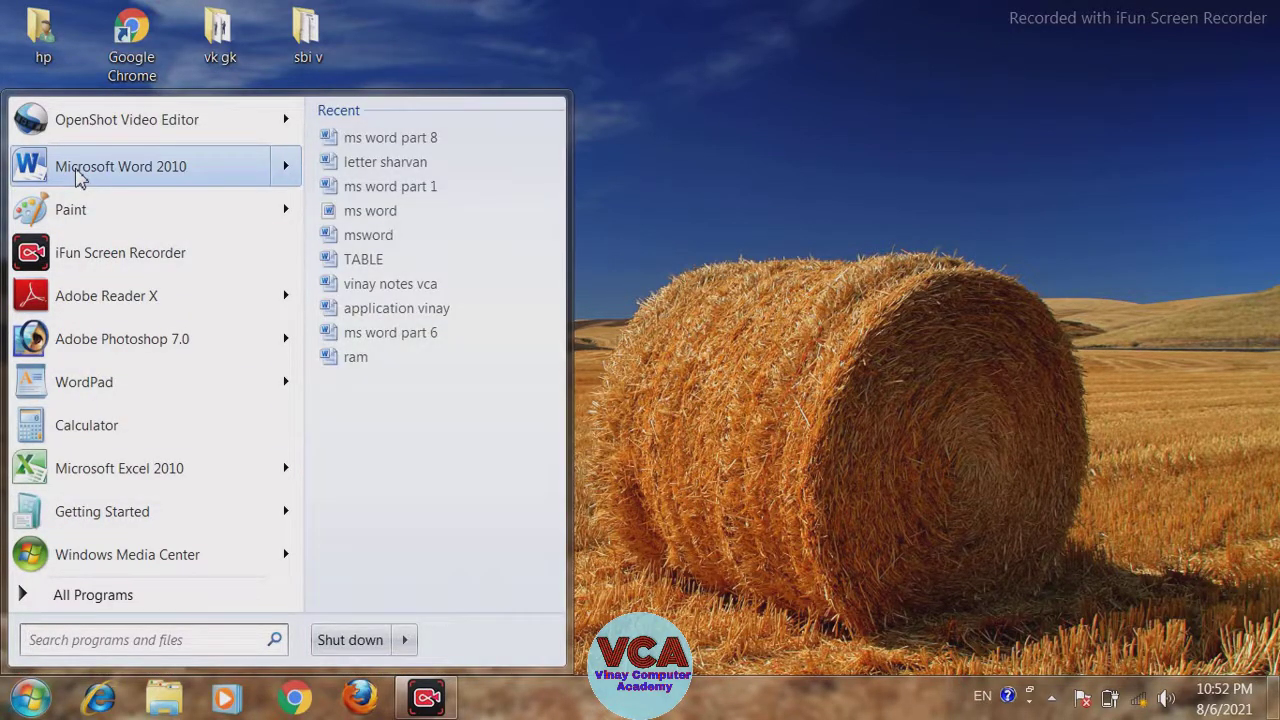
click(78, 175)
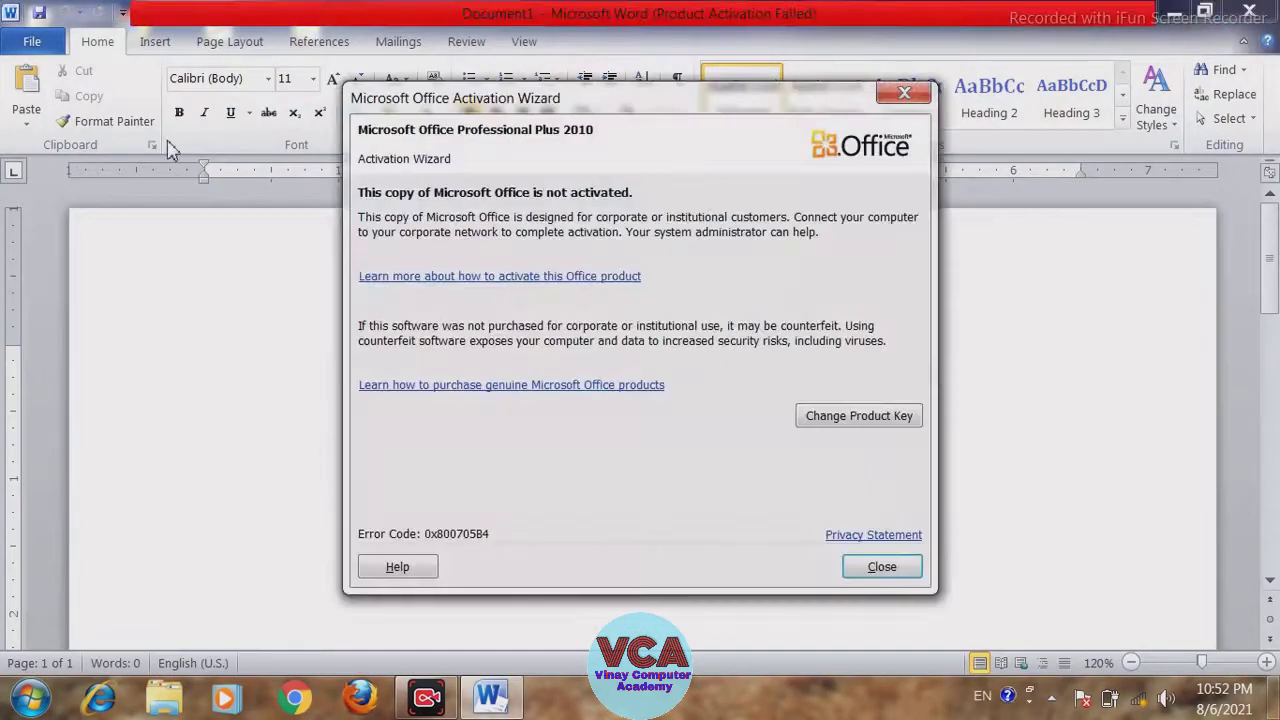
click(904, 93)
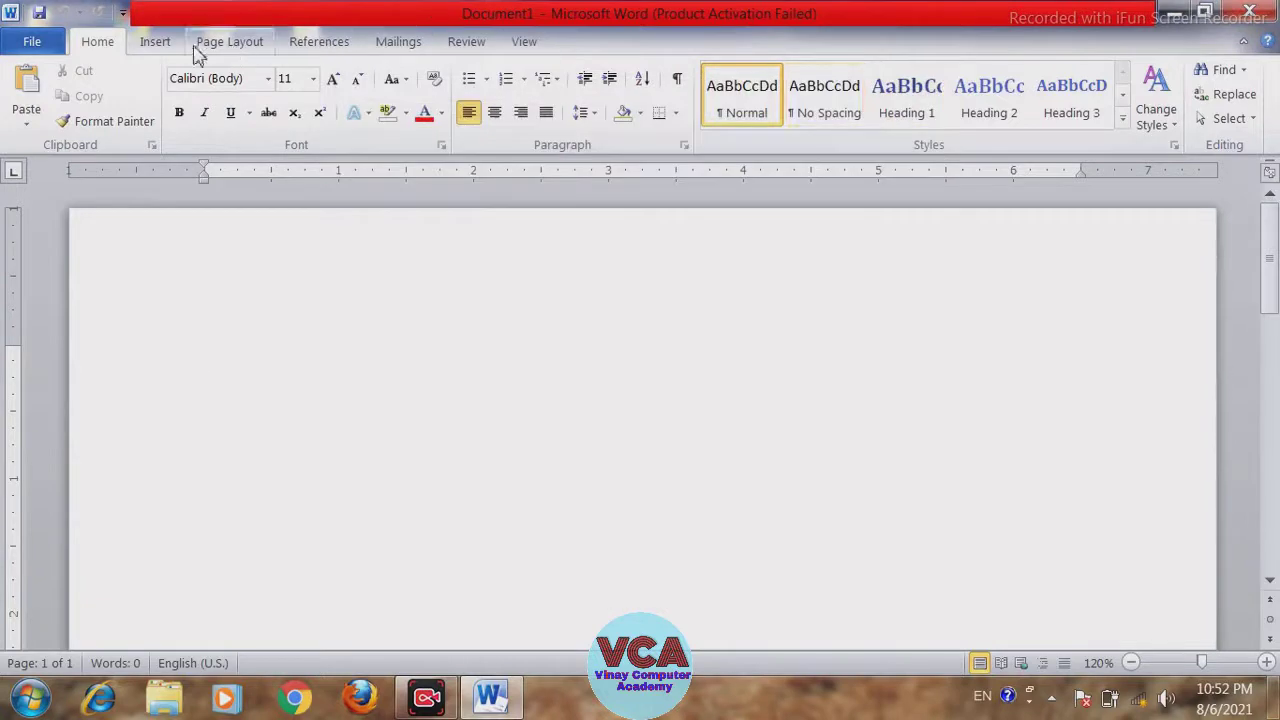
- Generate sample paragraphs in the blank document with =RAND() and remove the empty paragraph after them
click(157, 43)
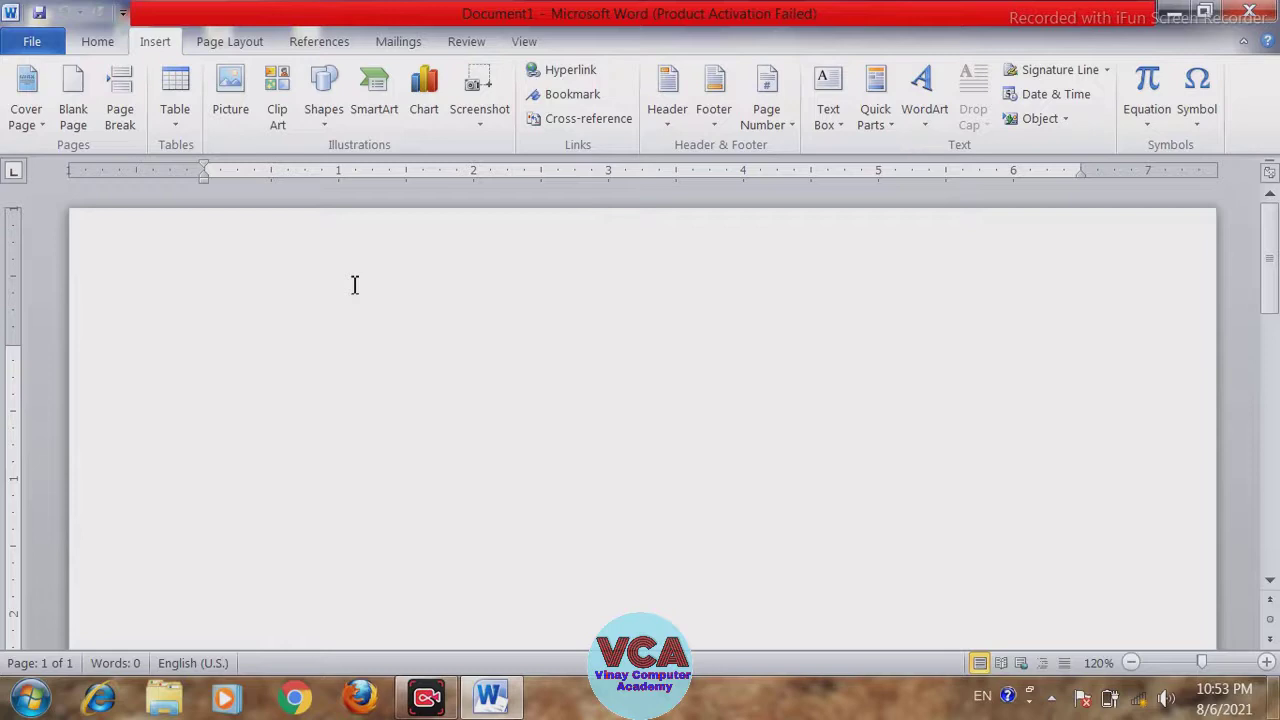
text(=R)
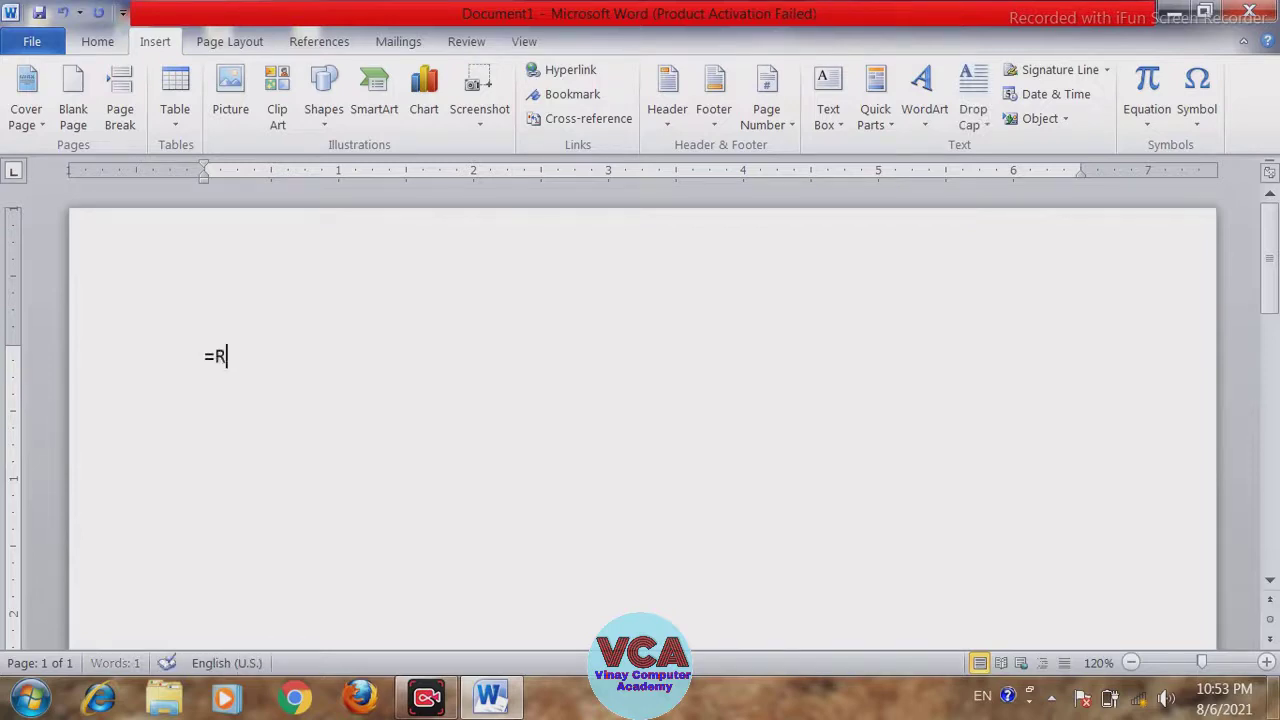
text(AND())
key(Return)
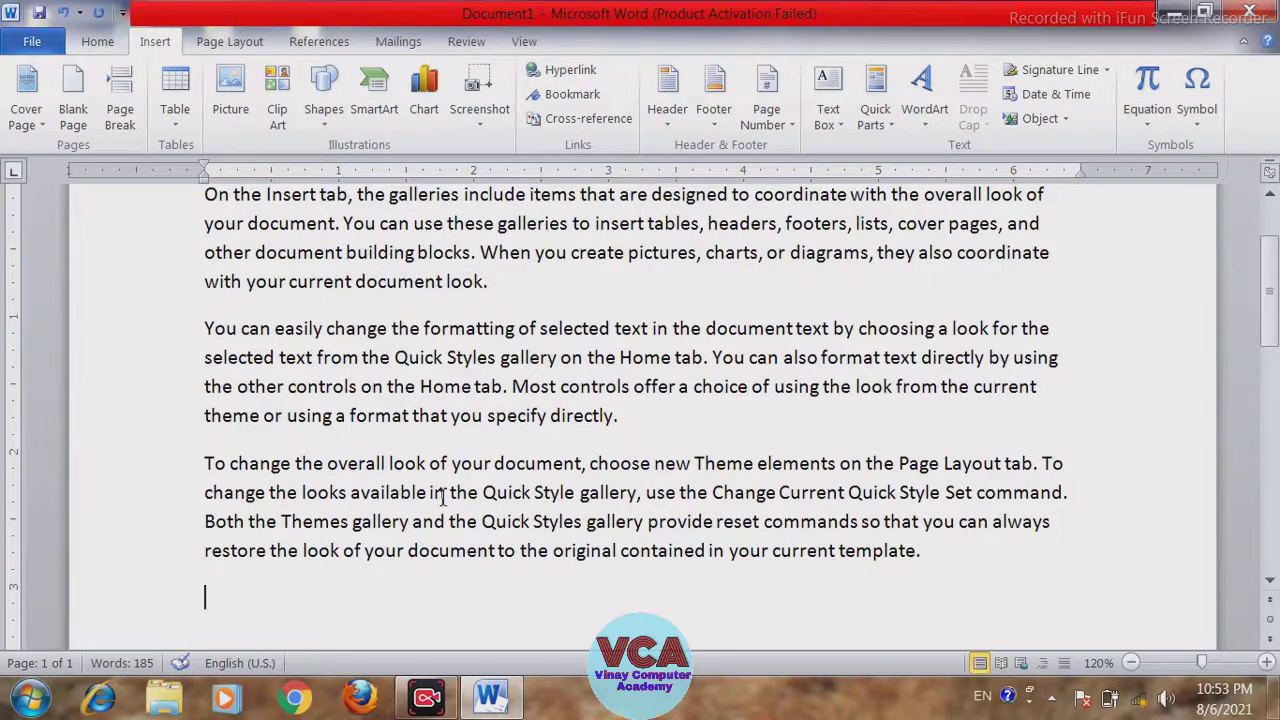
key(BackSpace)
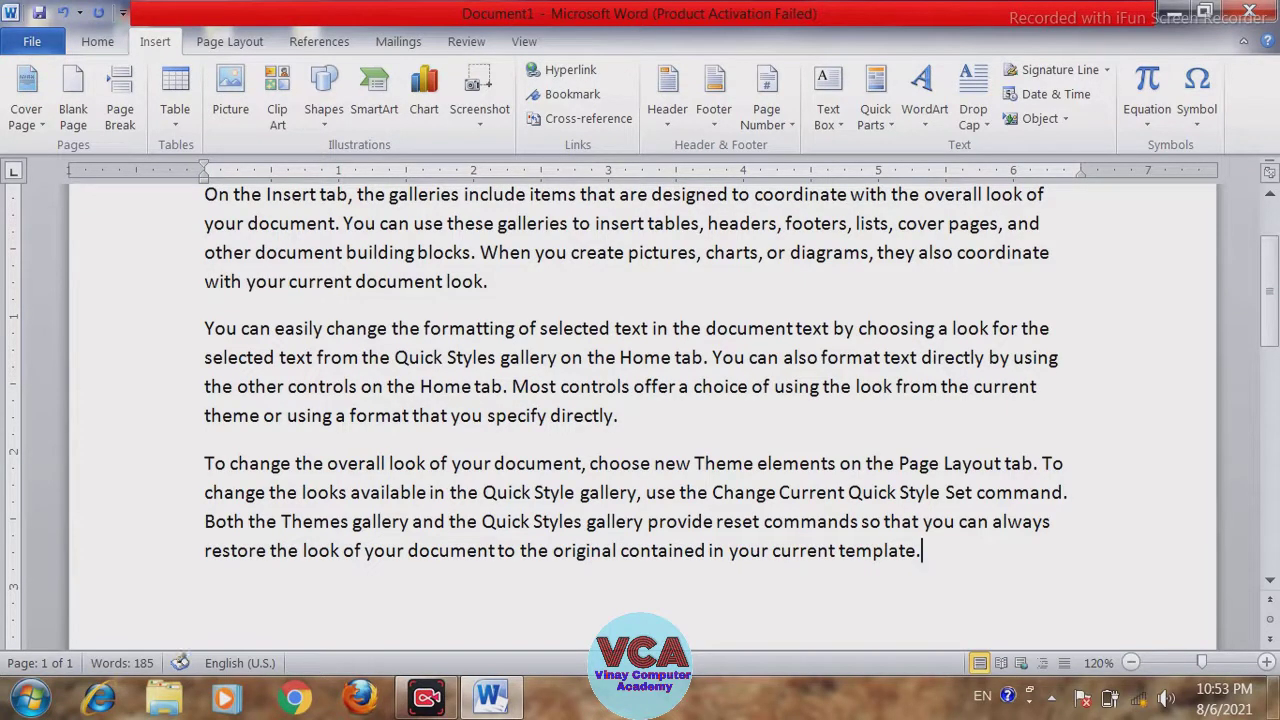
- Copy all the sample text and paste it repeatedly at the end until the document fills six pages, without a trailing blank page
key(ctrl+a)
key(ctrl+c)
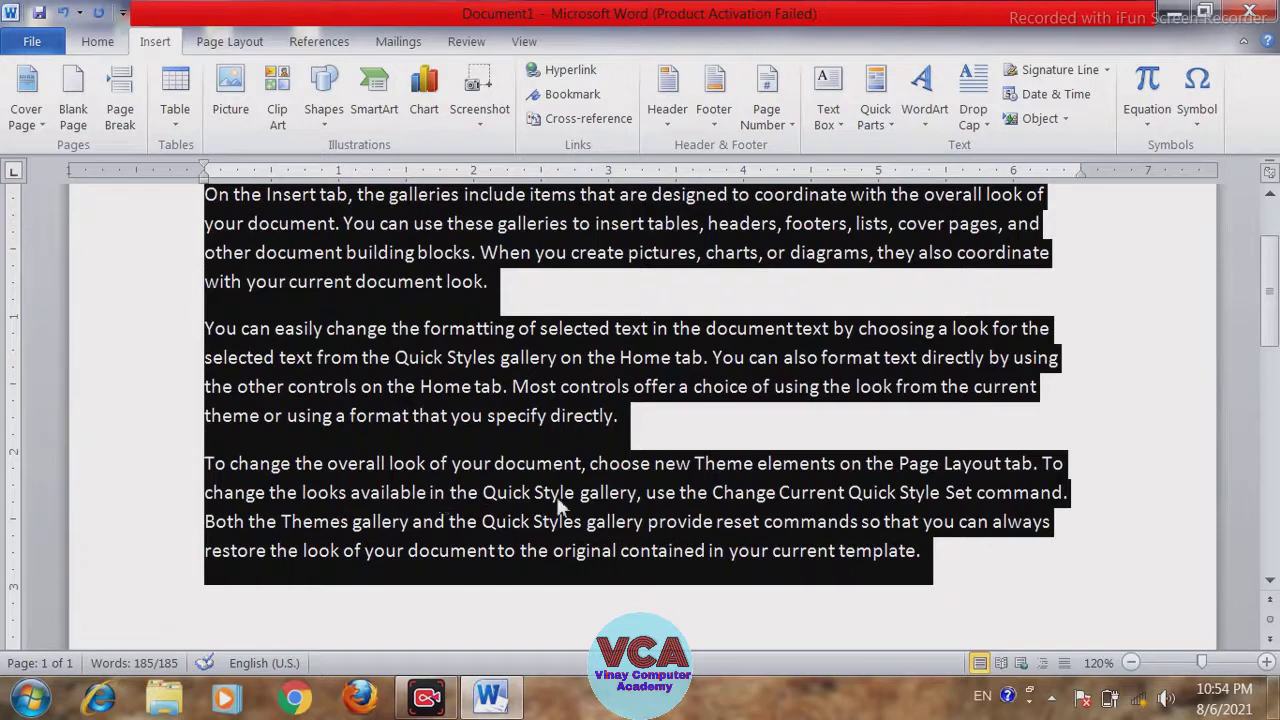
click(942, 568)
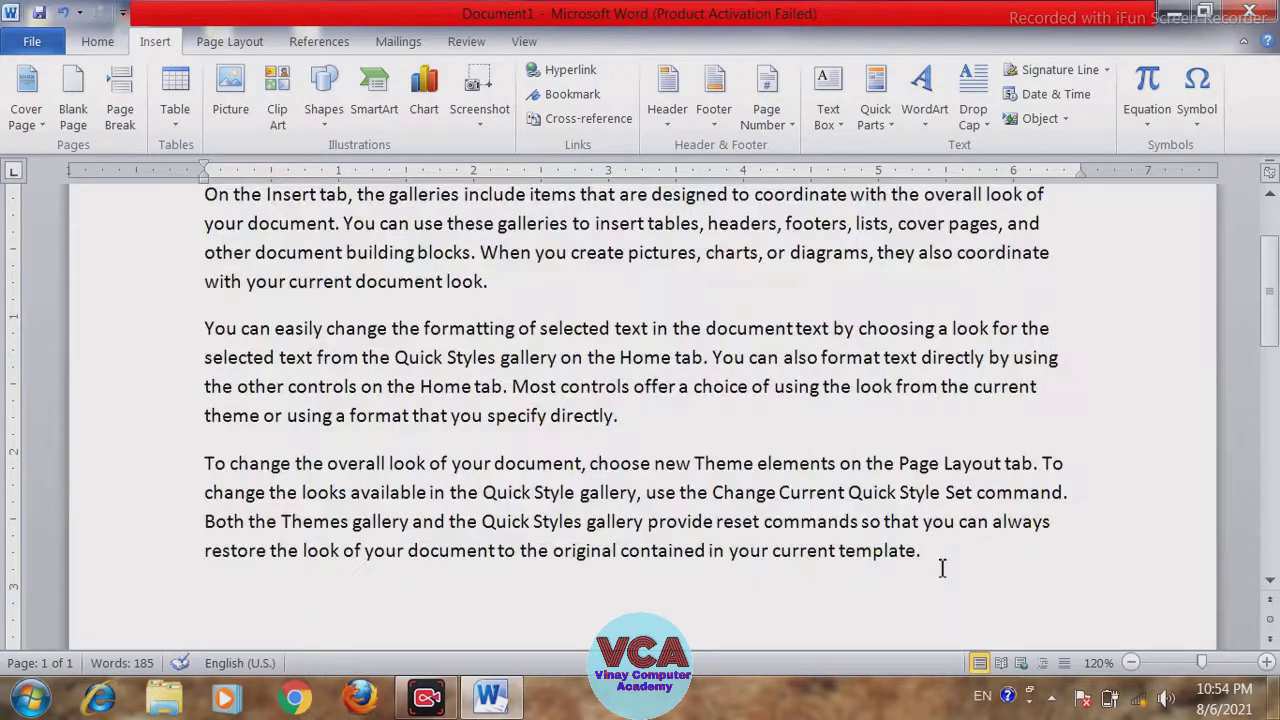
key(Return)
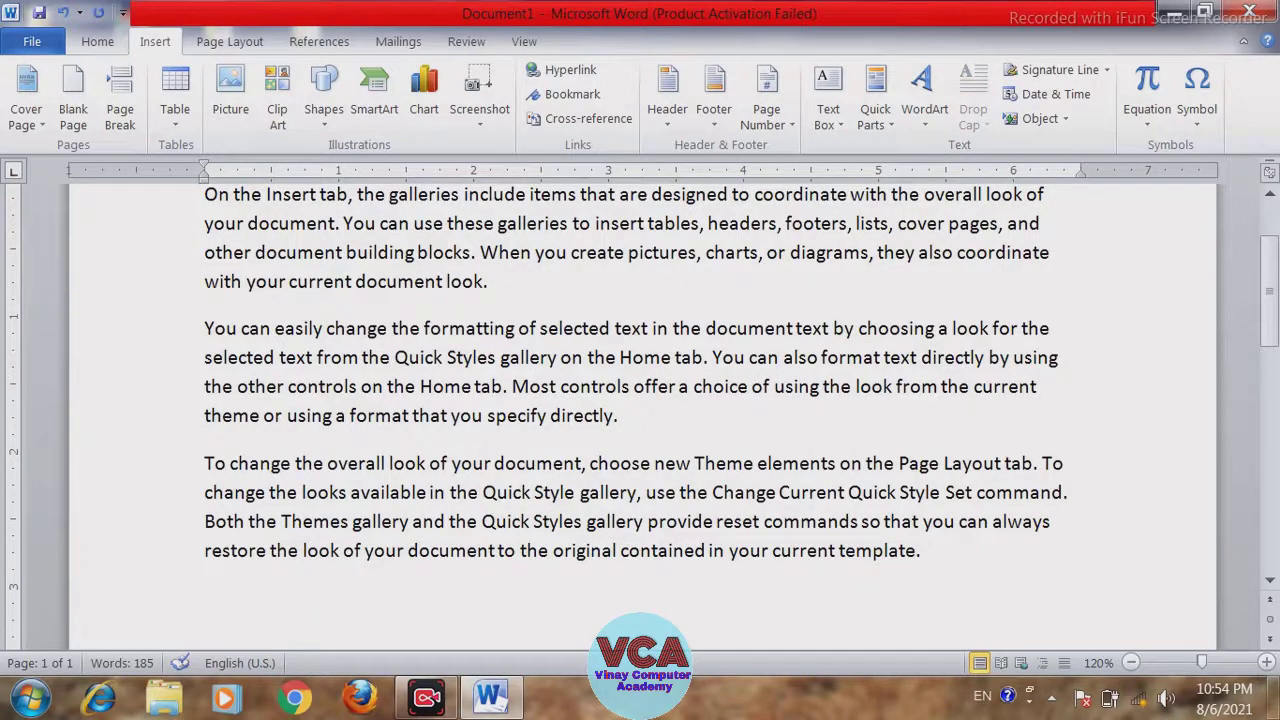
key(ctrl+v)
key(ctrl+v)
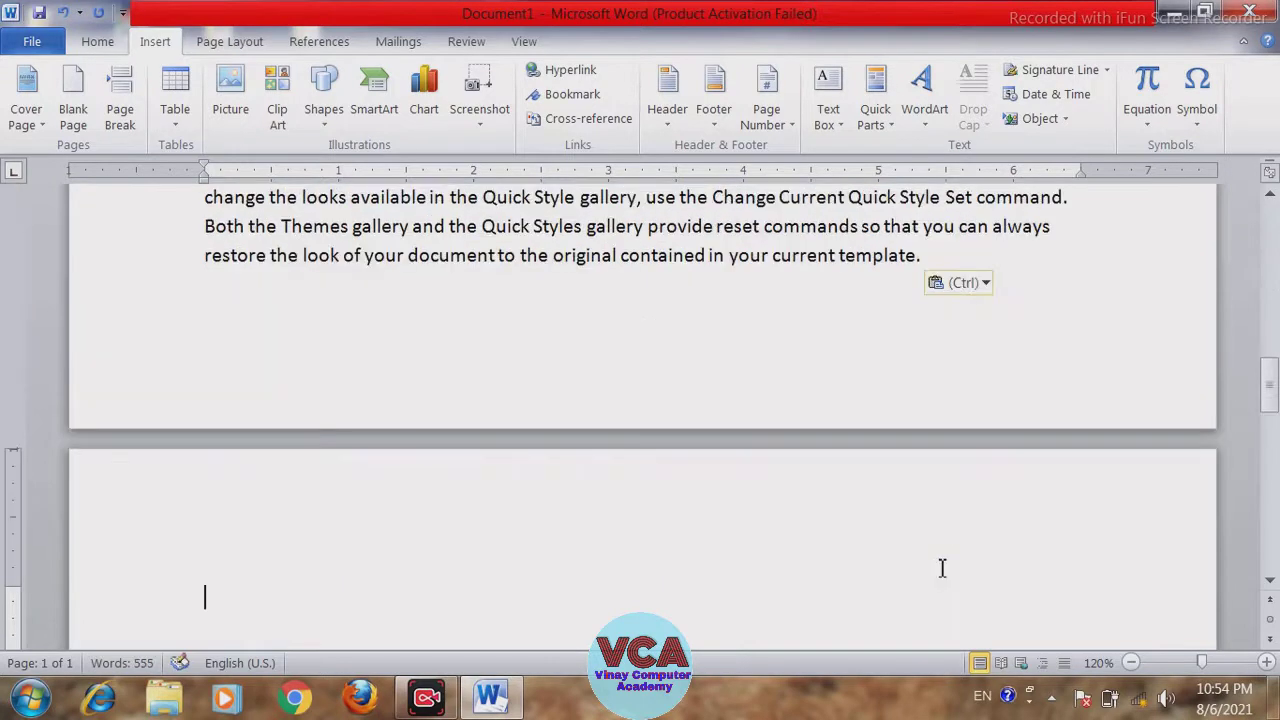
key(ctrl+v)
key(ctrl+v)
key(ctrl+v)
key(ctrl+v)
key(ctrl+v)
key(ctrl+v)
key(ctrl+v)
key(ctrl+v)
key(ctrl+v)
key(ctrl+v)
key(ctrl+v)
key(ctrl+v)
key(ctrl+v)
key(ctrl+v)
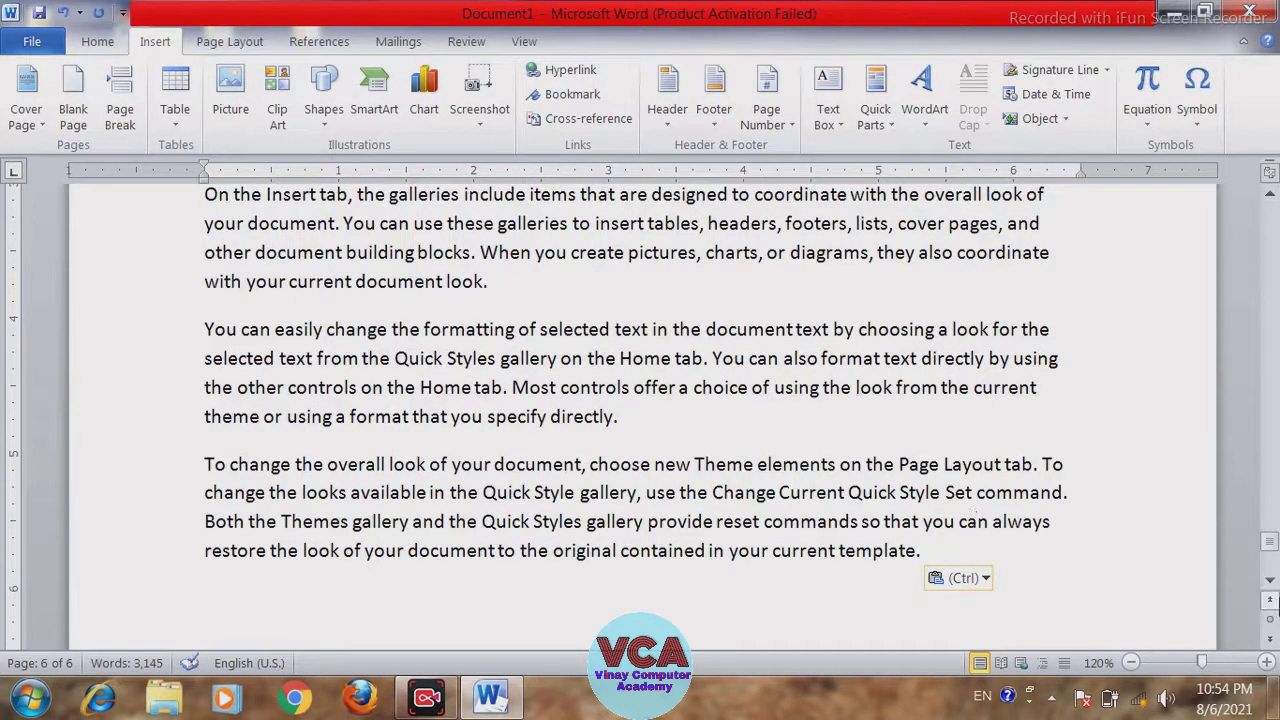
mouse_move(1272, 546)
mouse_down()
mouse_move(1269, 571)
mouse_move(1262, 560)
mouse_up()
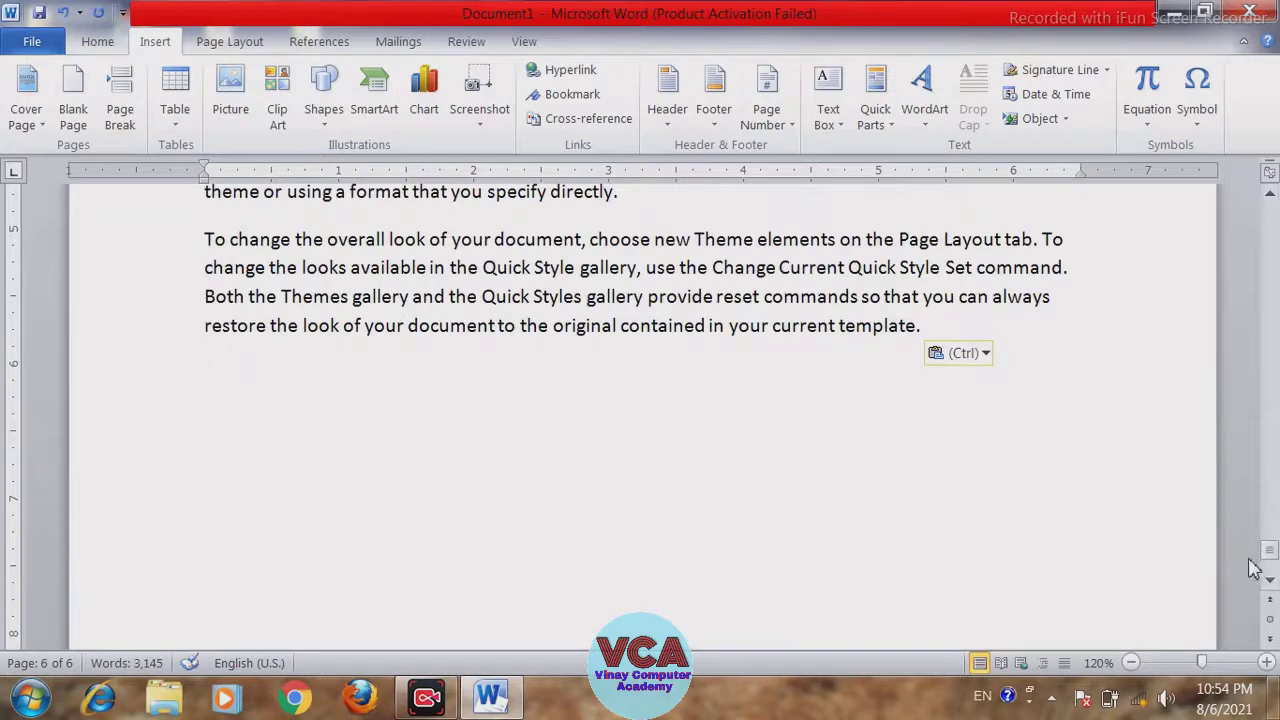
key(ctrl+Return)
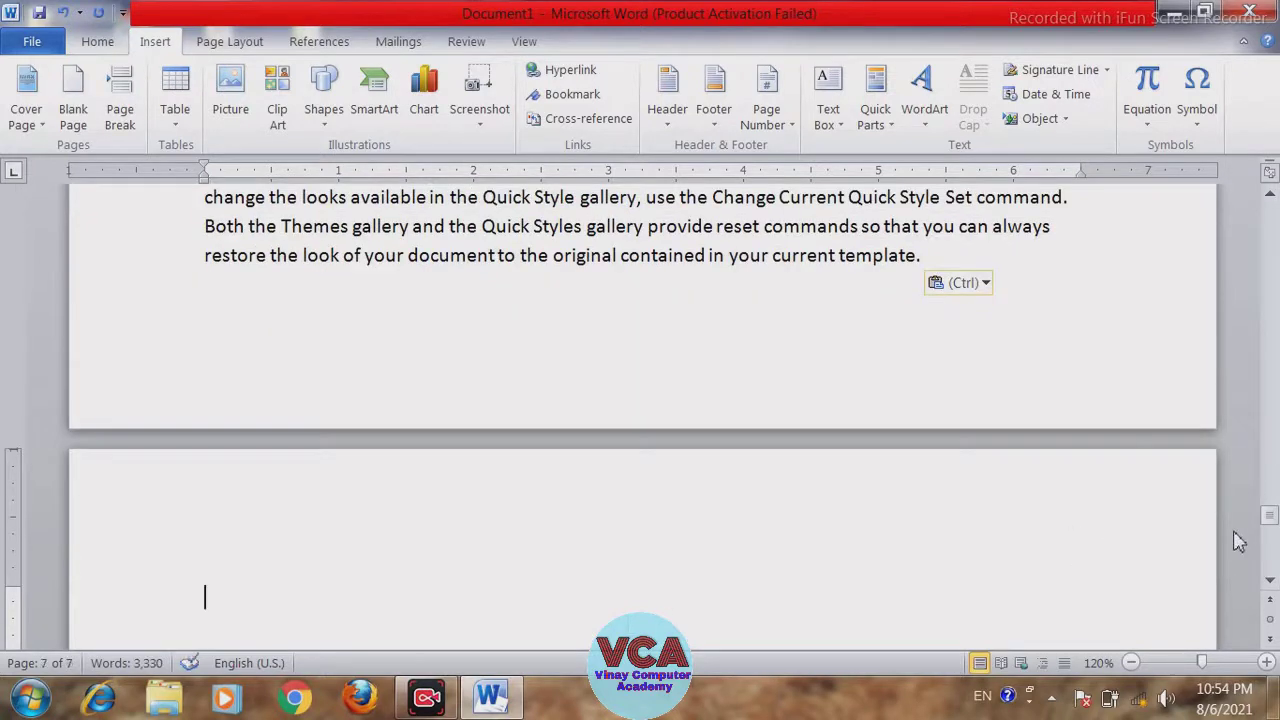
key(BackSpace)
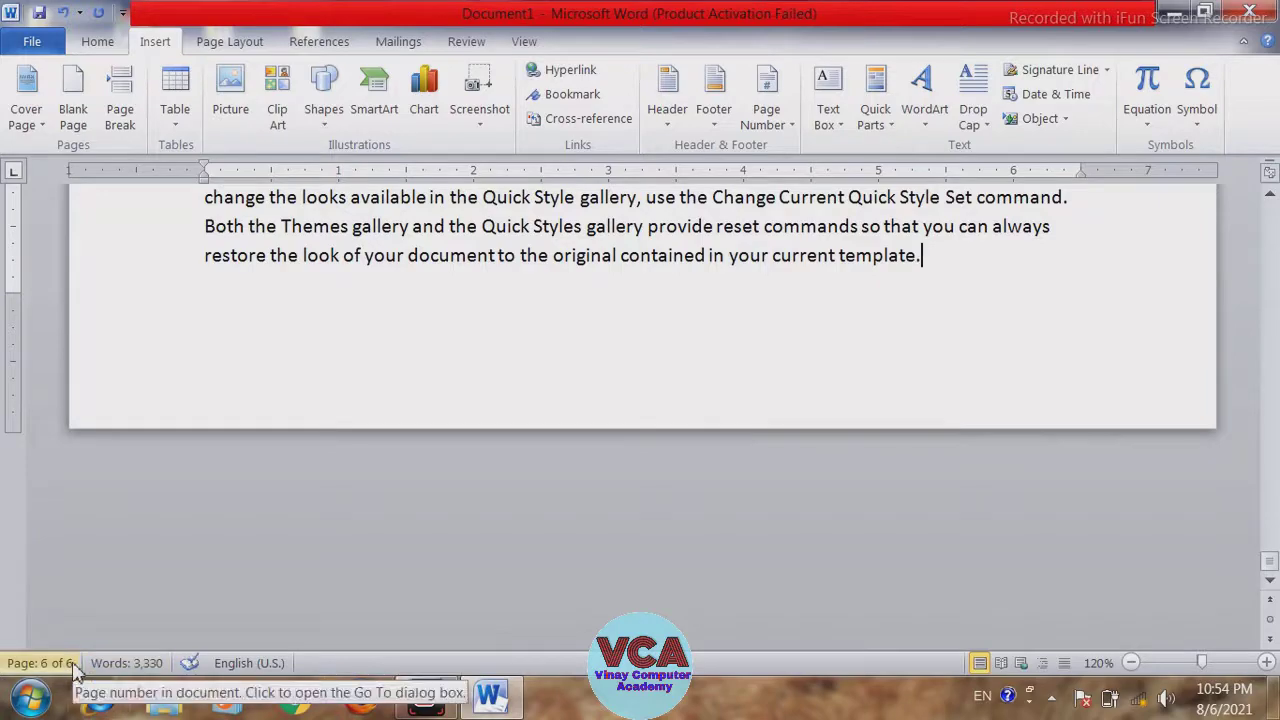
- From the first page, try the Two Pages view, then restore the zoom to 100% and enlarge it to 120%
drag(1270, 566, 1272, 215)
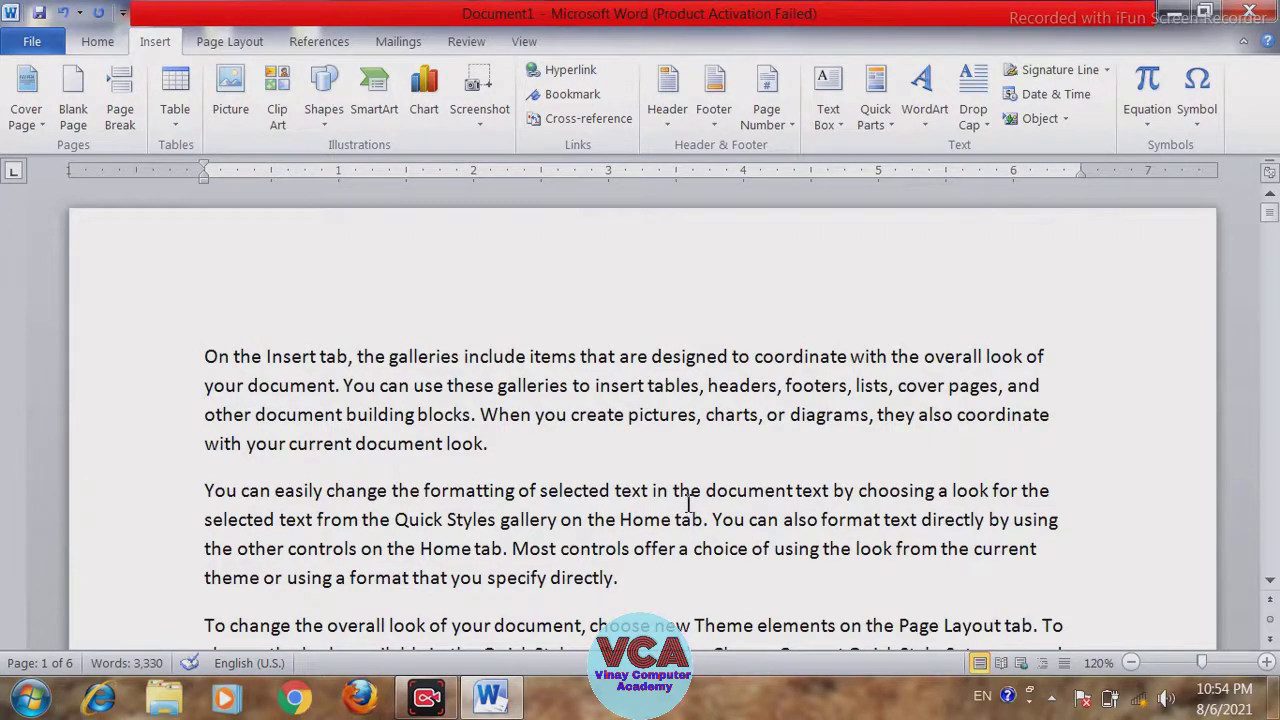
click(527, 45)
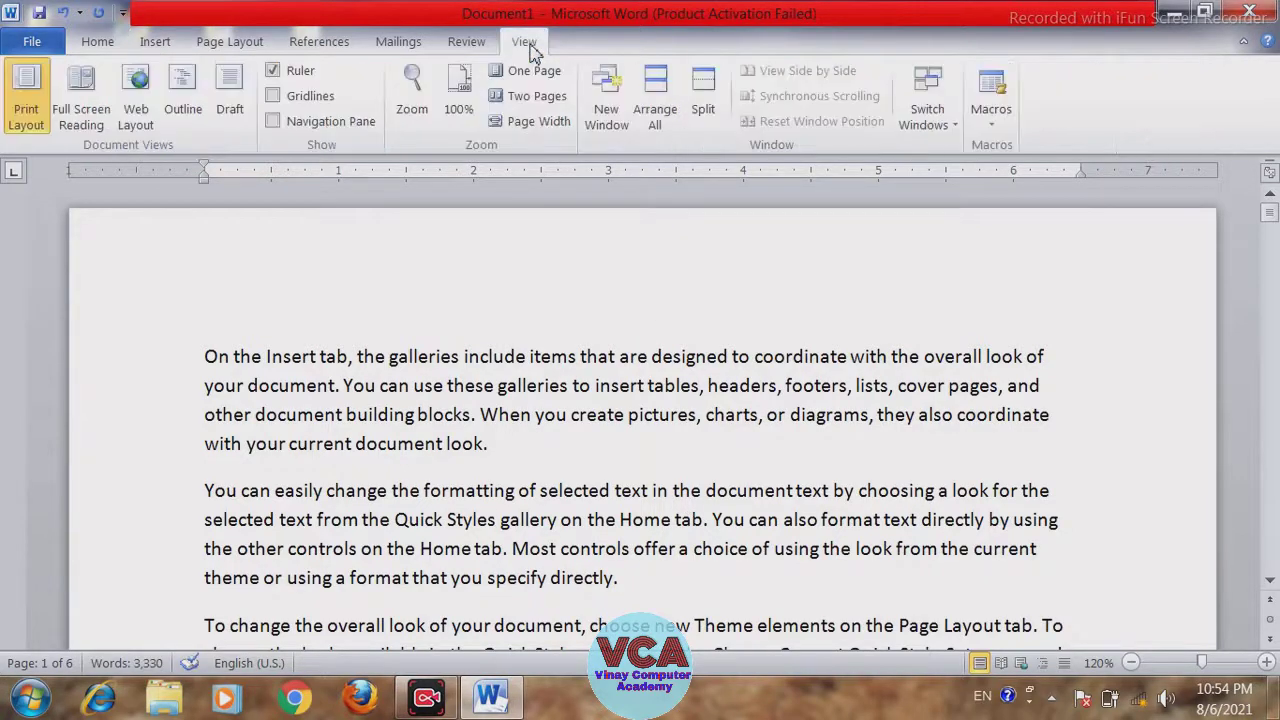
click(537, 100)
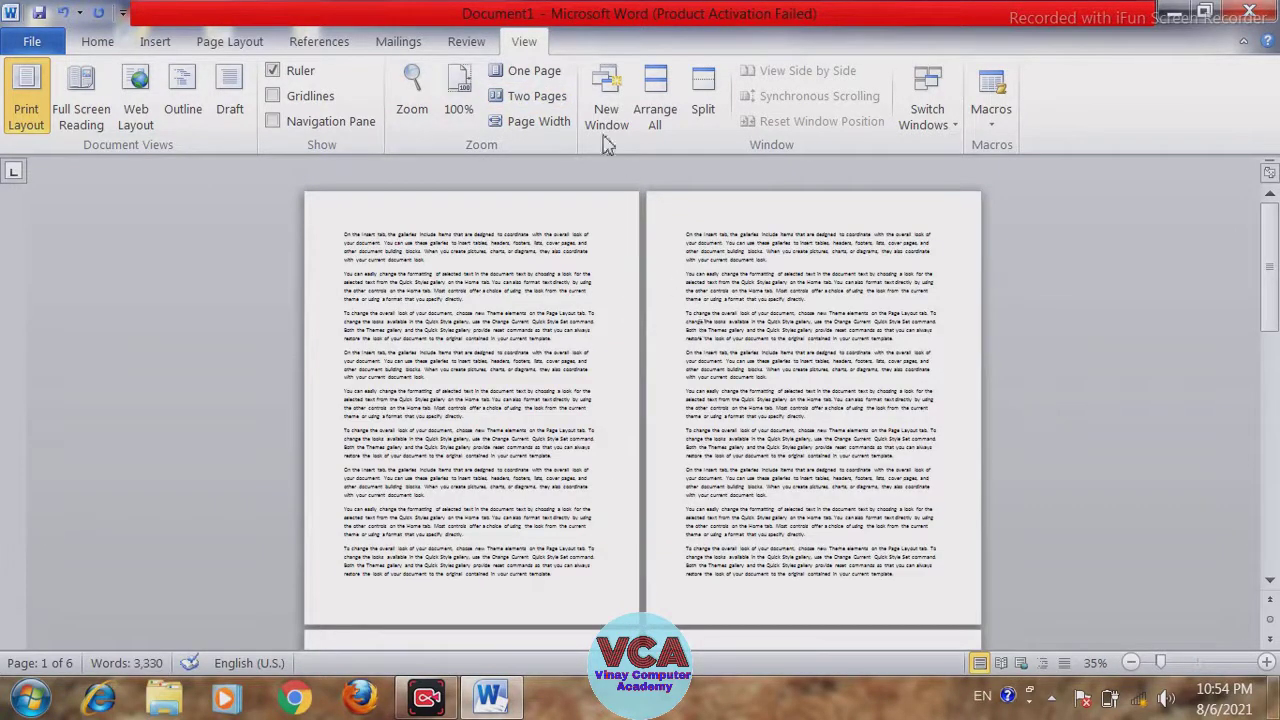
click(460, 105)
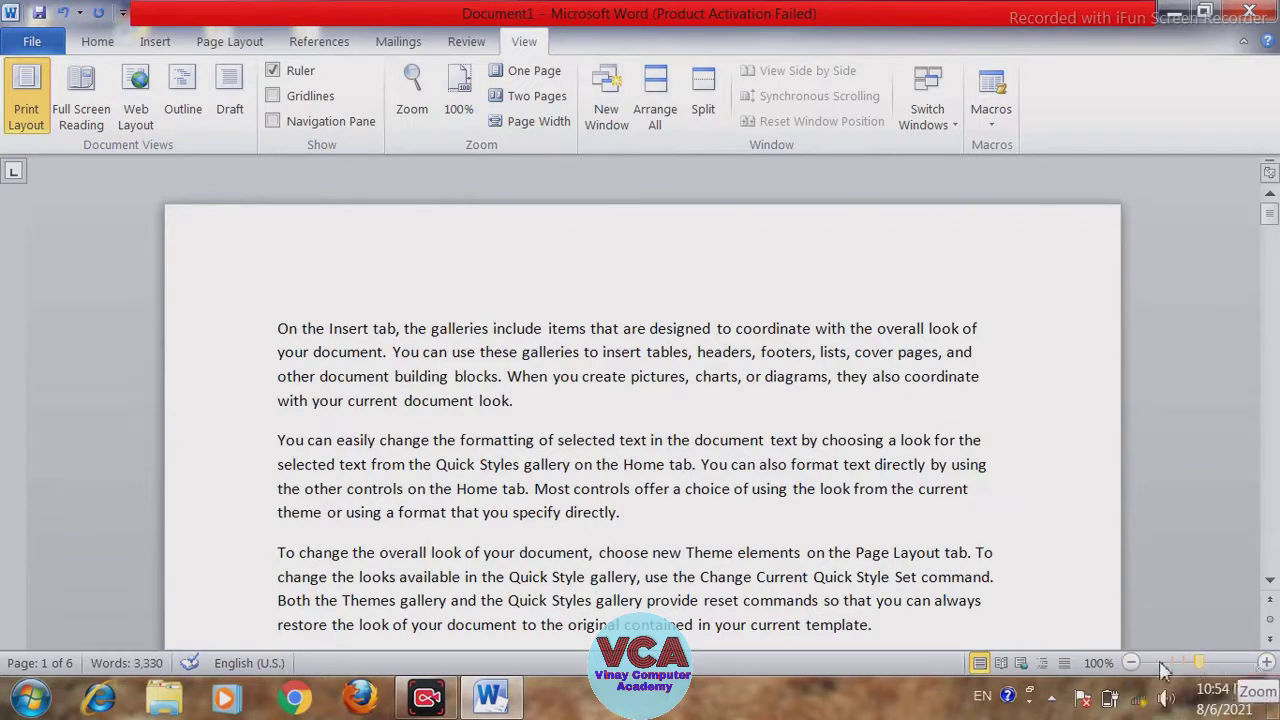
click(1268, 663)
click(1268, 663)
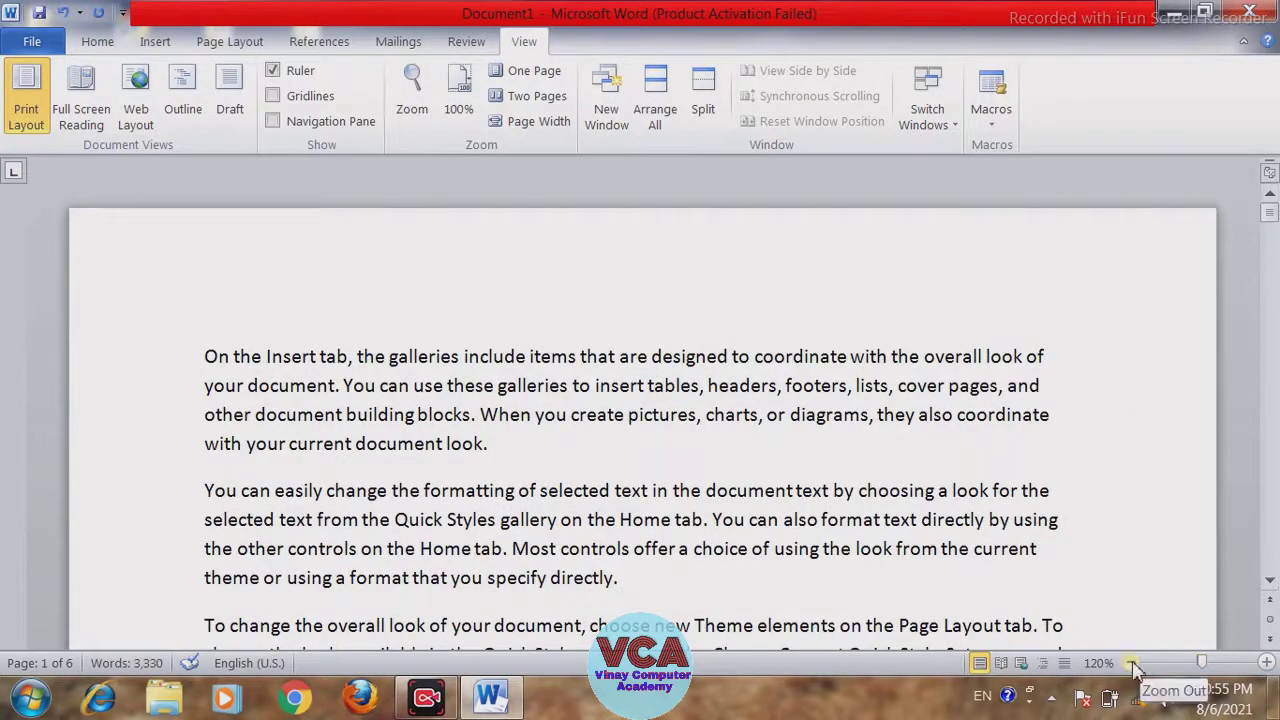
- Reduce the zoom to 40% so three pages show side by side, and look over the document's pages
click(1131, 663)
click(1131, 663)
click(1131, 663)
click(1131, 663)
click(1131, 663)
click(1131, 663)
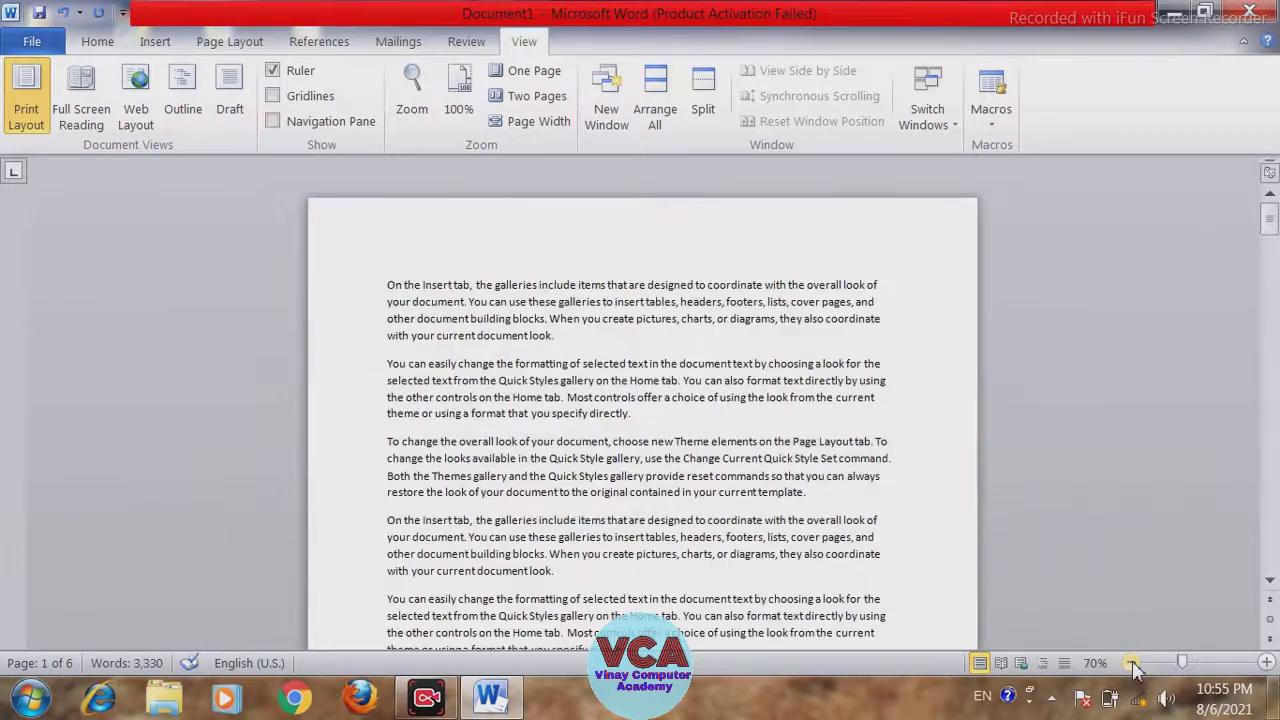
click(1131, 663)
click(1131, 663)
click(1131, 663)
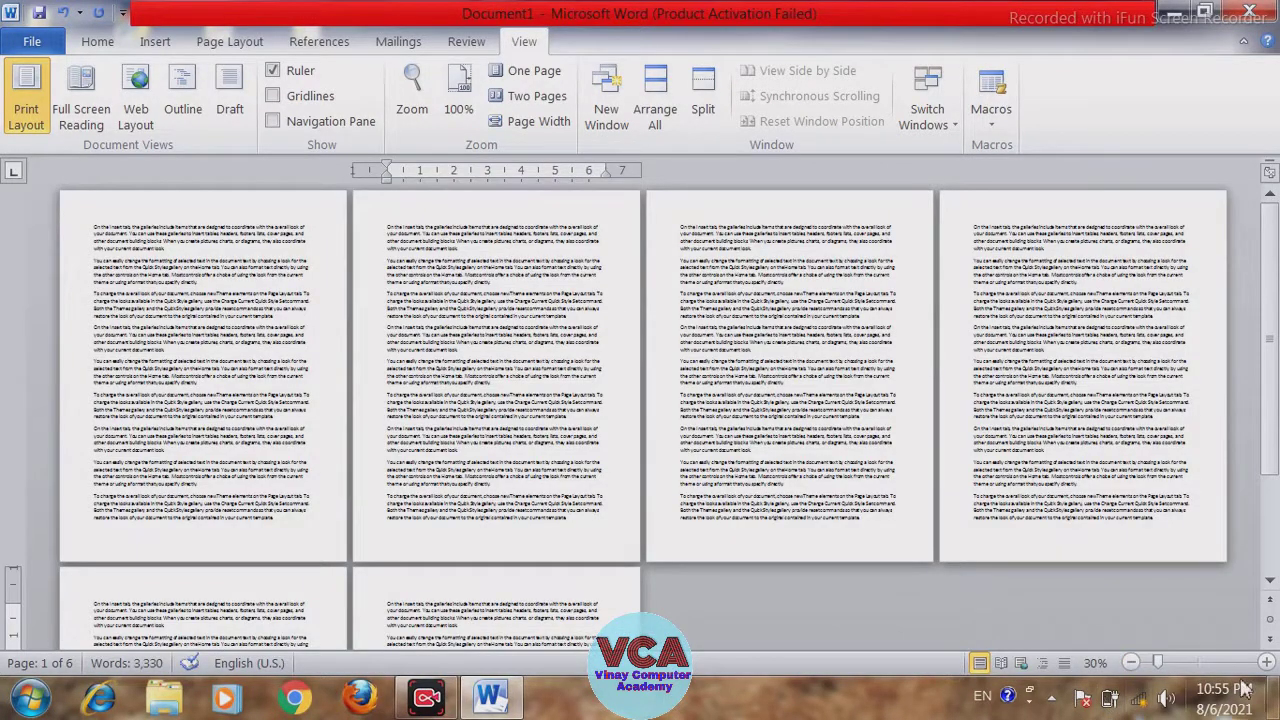
click(1267, 663)
drag(1277, 340, 1270, 376)
drag(1270, 405, 1272, 340)
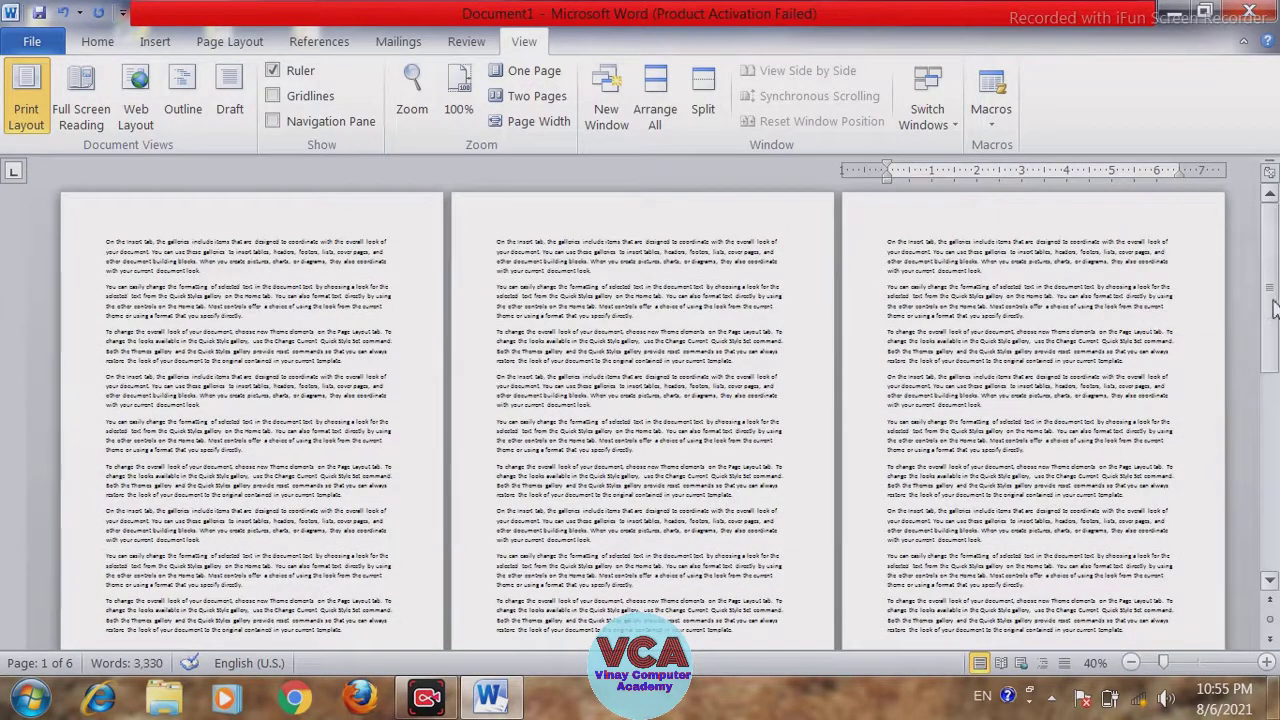
- Browse the built-in header designs and insert the Austere (Even Page) header into the document
click(166, 45)
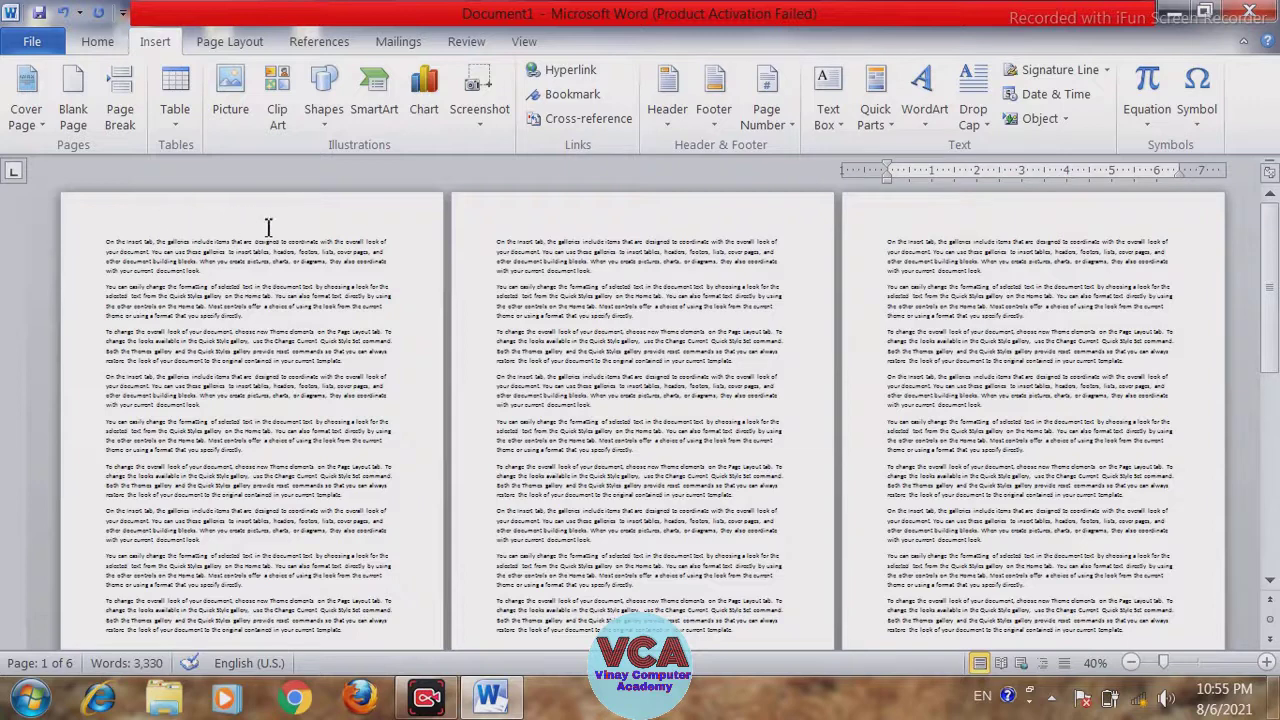
drag(1275, 391, 1275, 440)
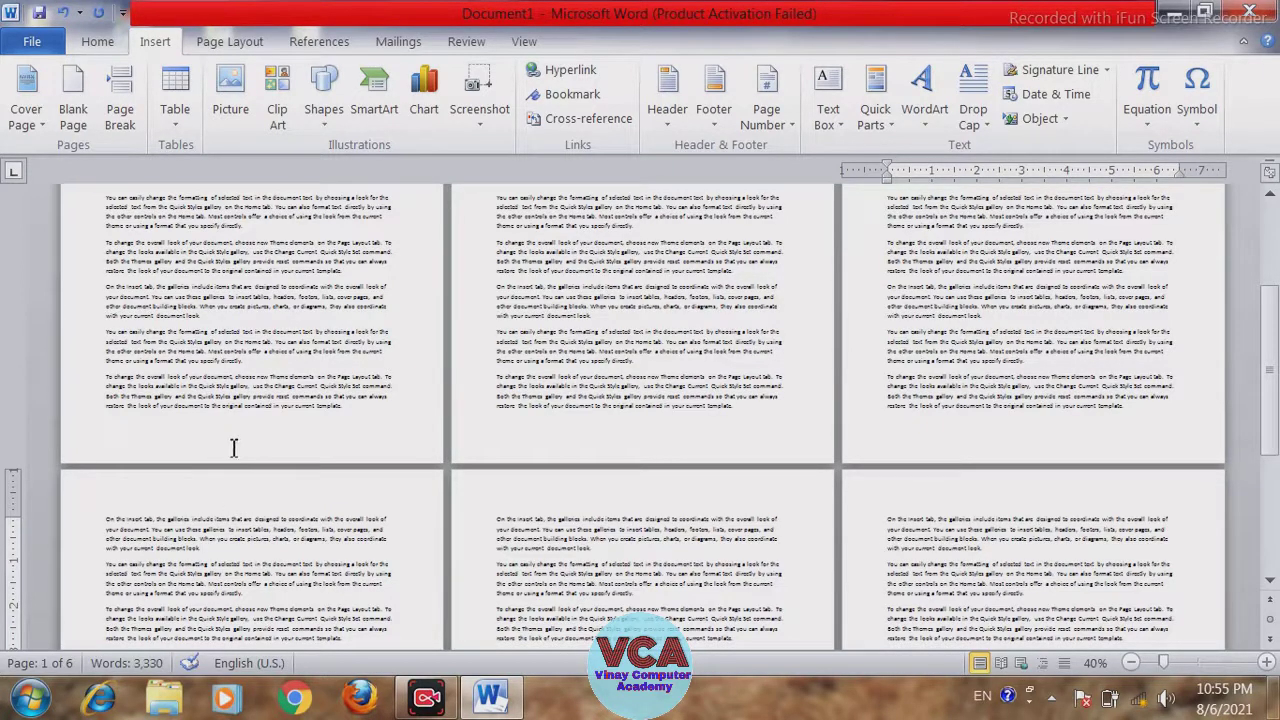
drag(1273, 430, 1273, 225)
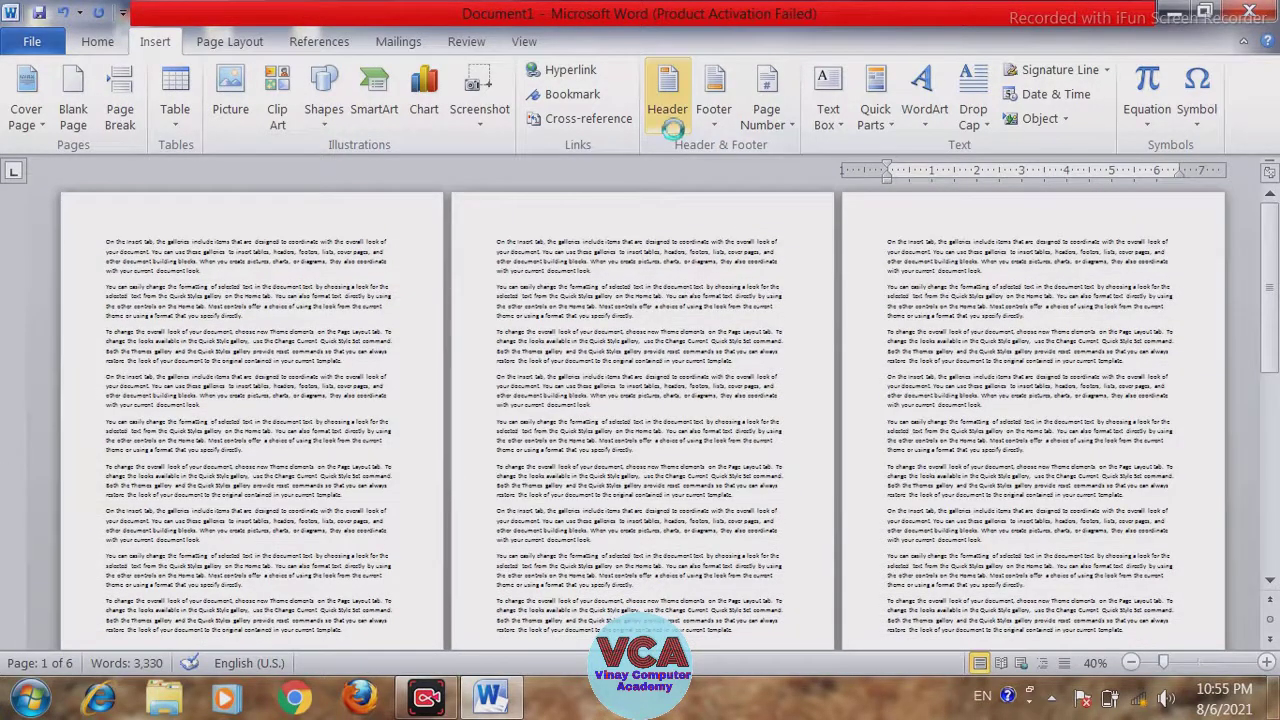
click(670, 126)
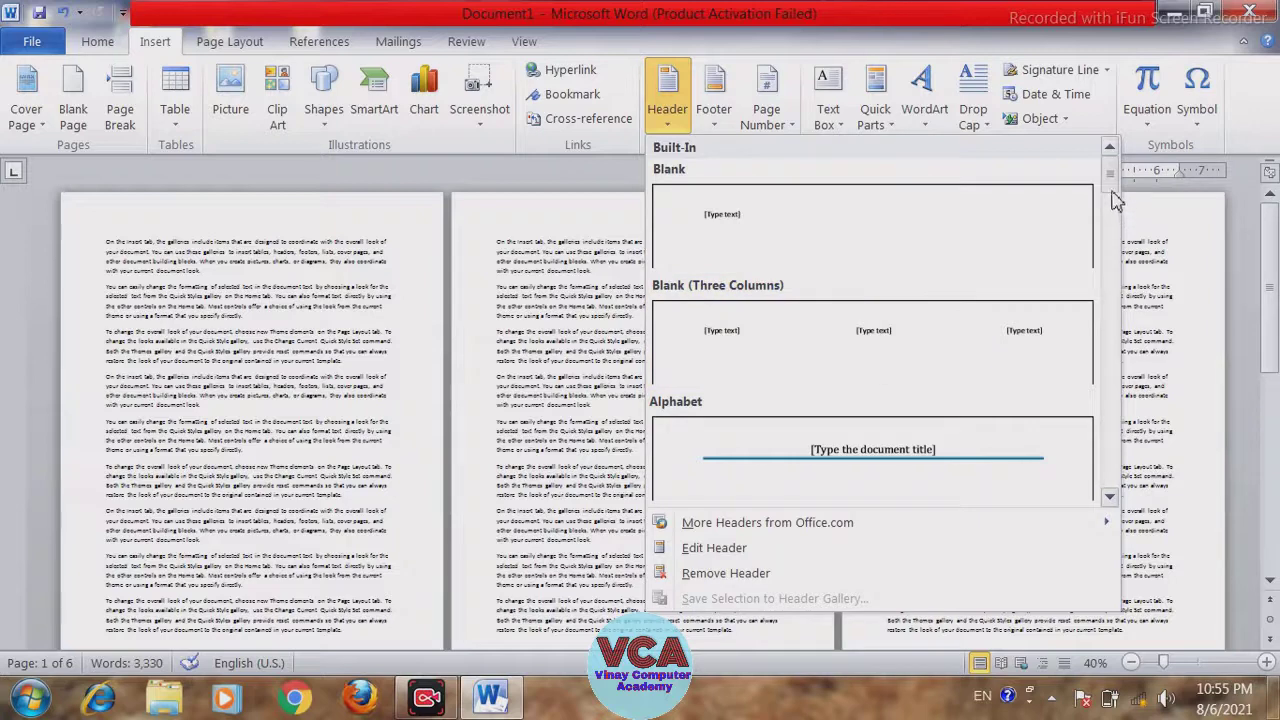
scroll(1111, 175, down, 2)
scroll(1117, 220, down, 2)
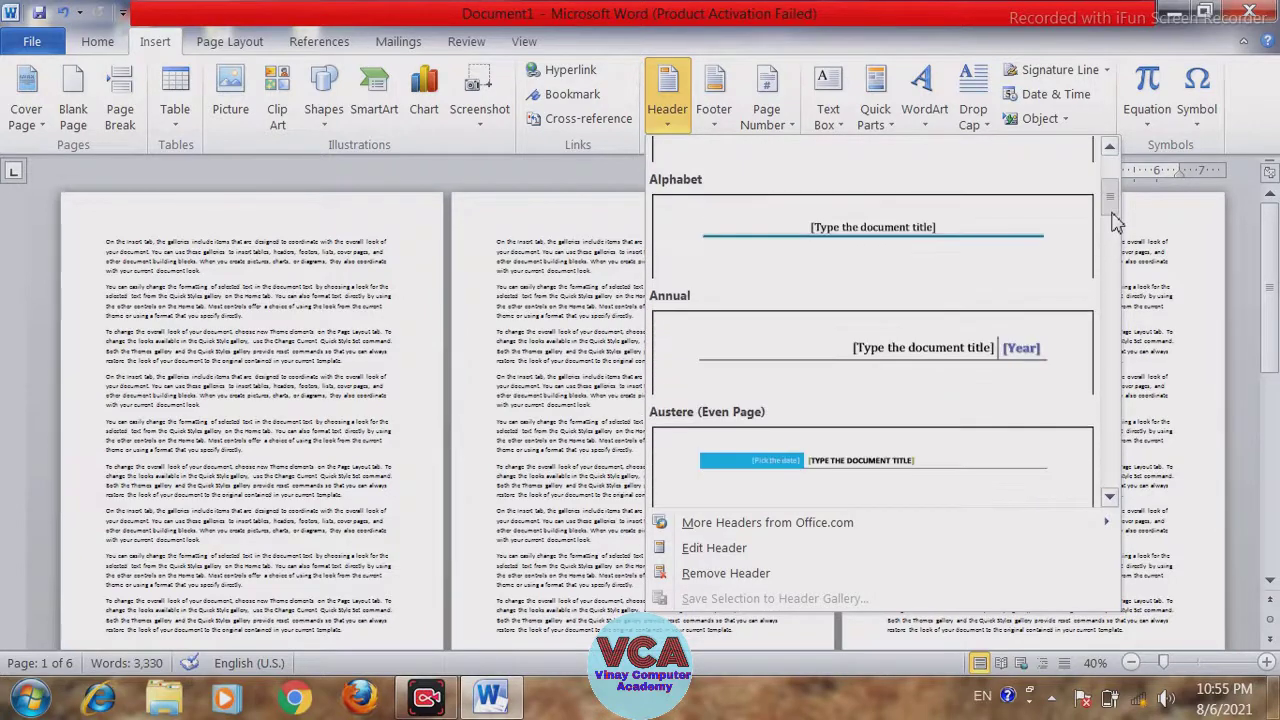
scroll(1115, 250, down, 4)
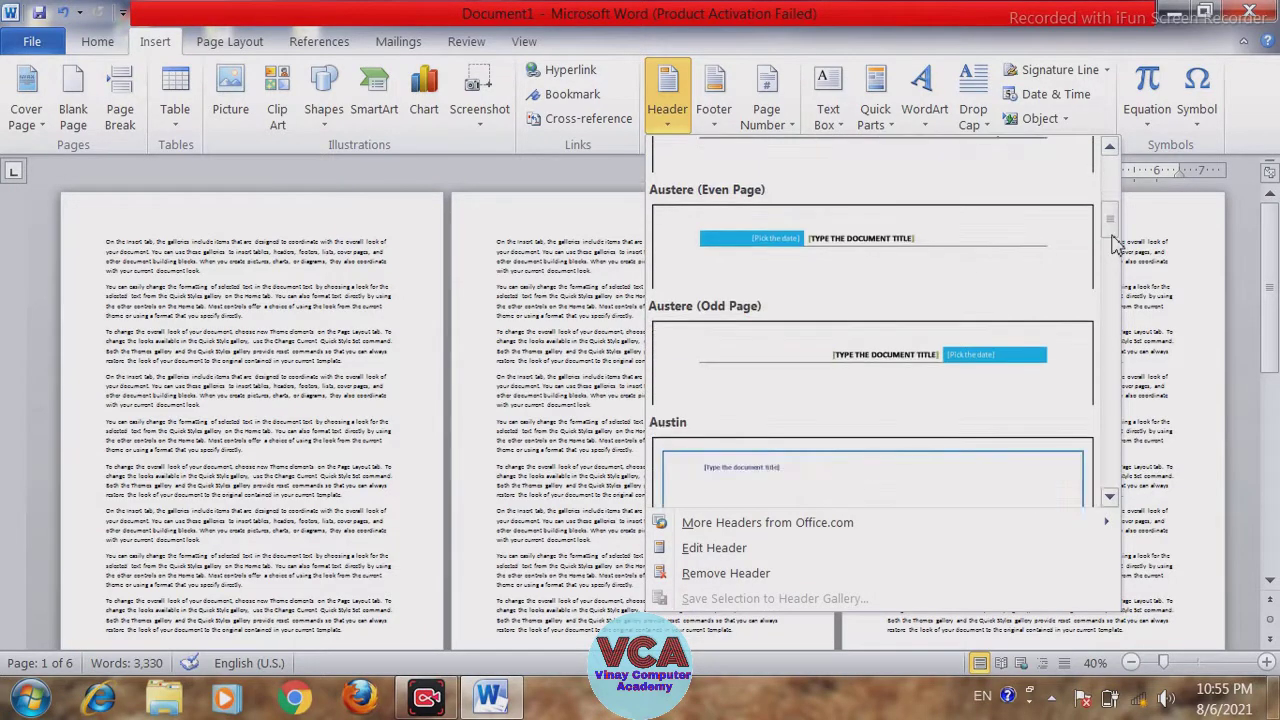
drag(1113, 285, 1112, 478)
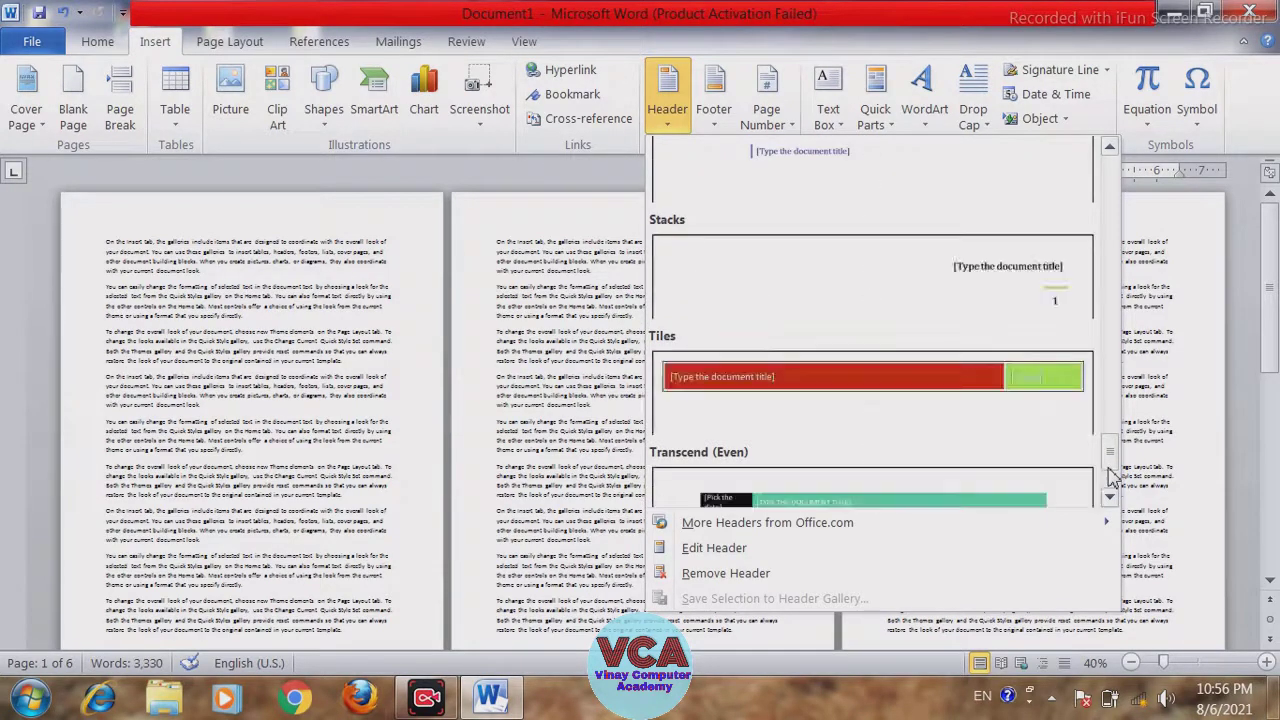
drag(1108, 458, 1112, 216)
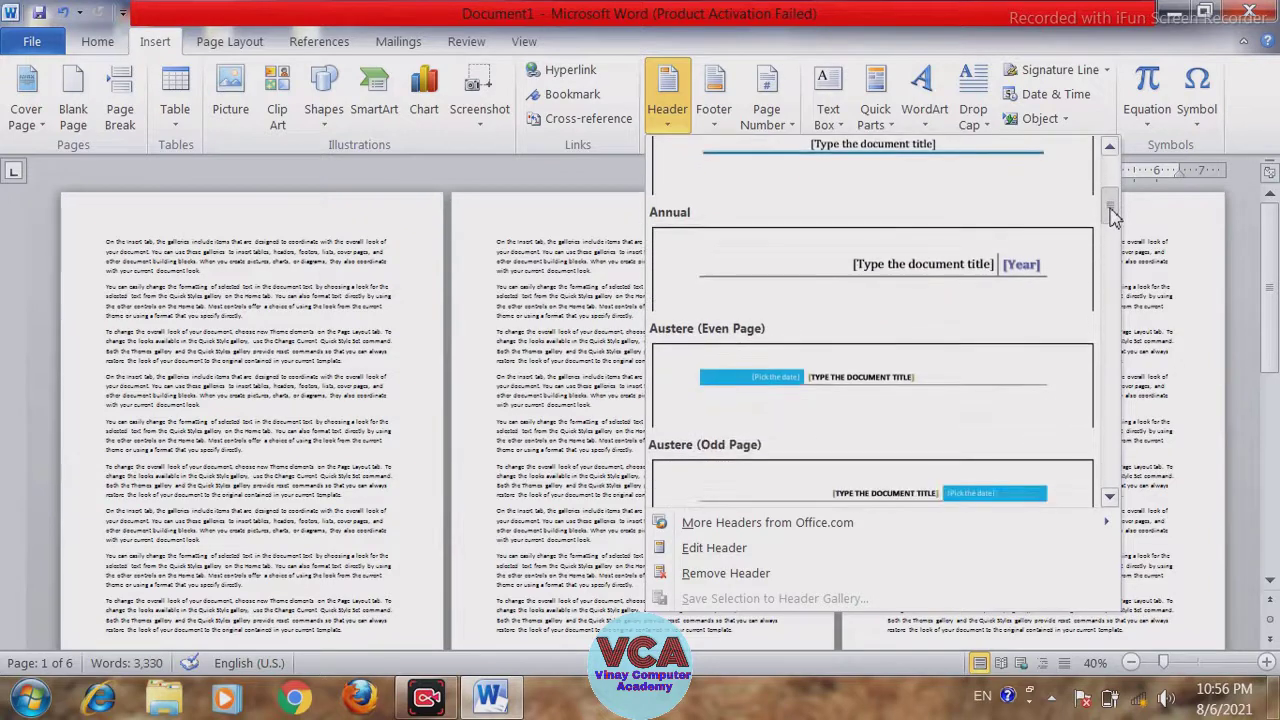
click(838, 385)
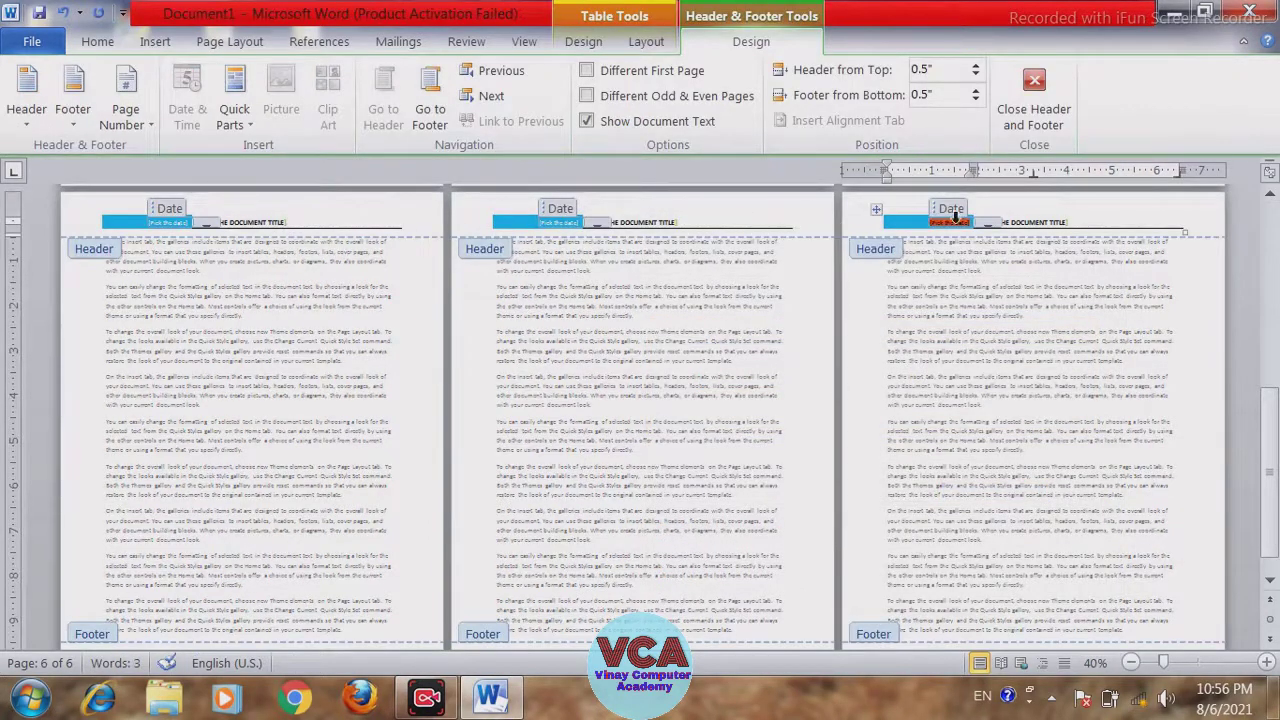
- Replace the title placeholder in the first page's header with FOR INTERMEDIATE CLASSES
drag(1274, 437, 1268, 345)
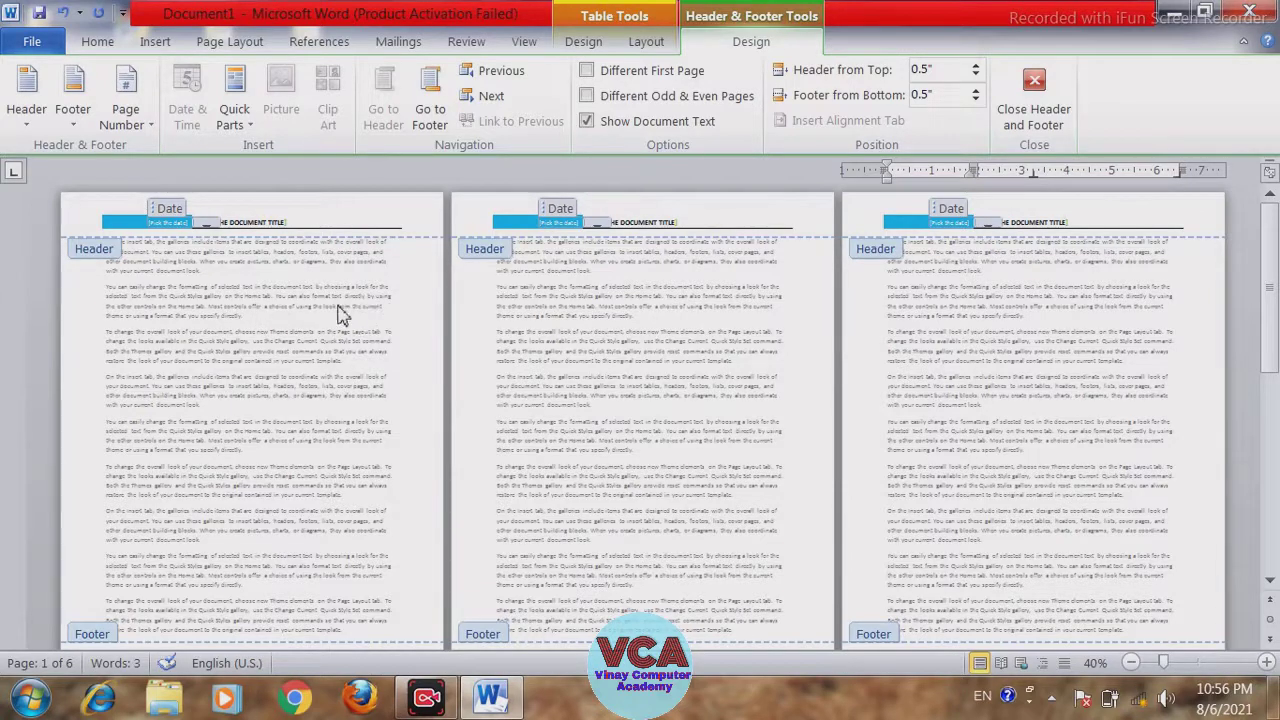
click(1266, 663)
click(1266, 663)
click(1266, 663)
click(1266, 663)
click(1266, 663)
click(1266, 663)
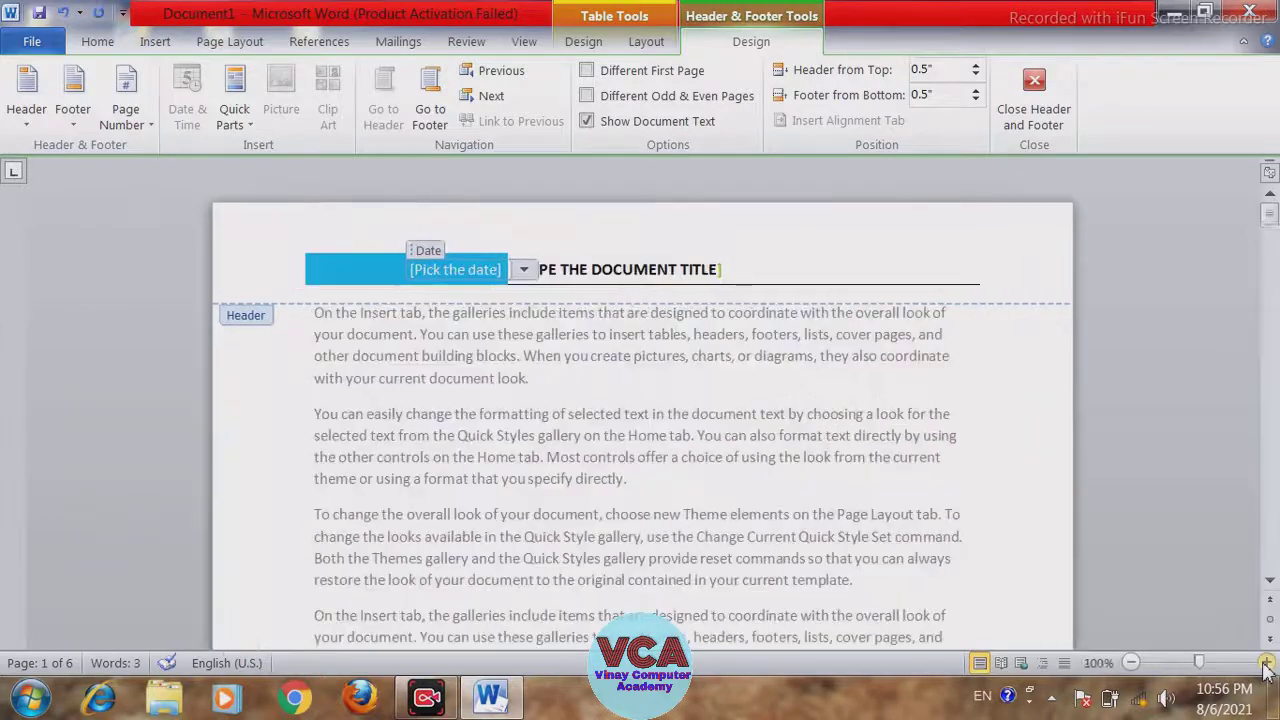
click(1266, 663)
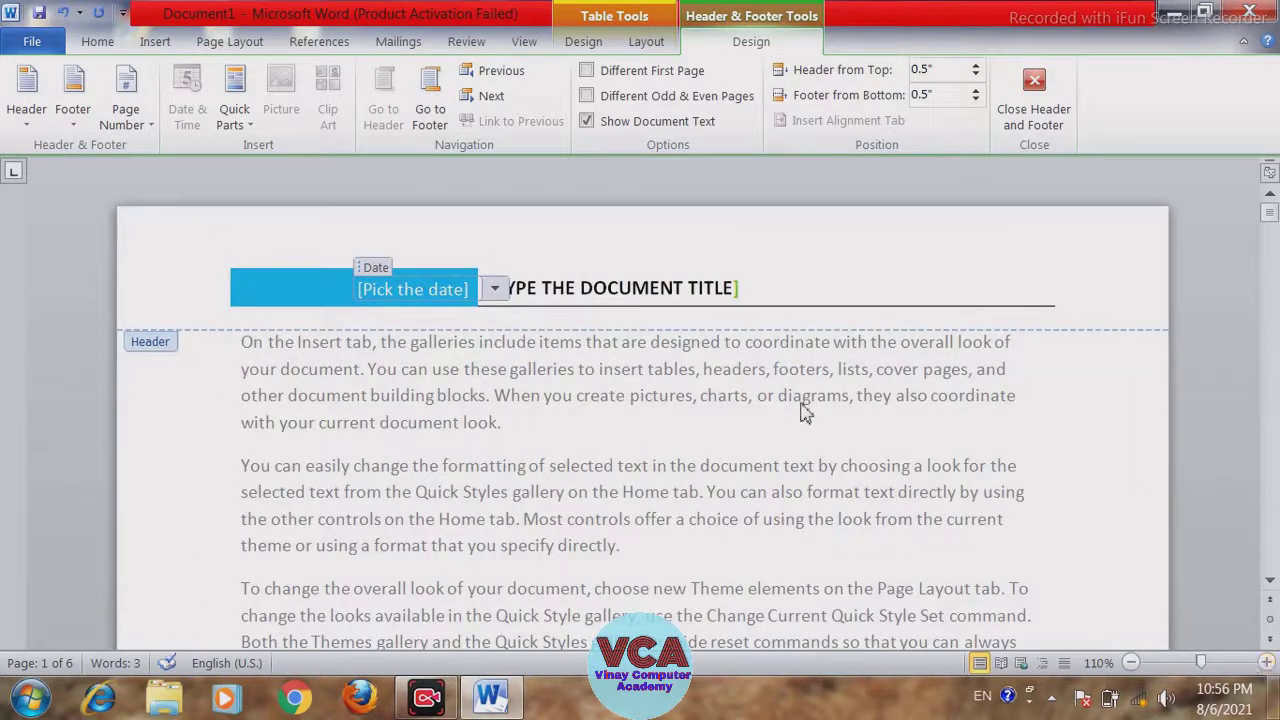
click(638, 290)
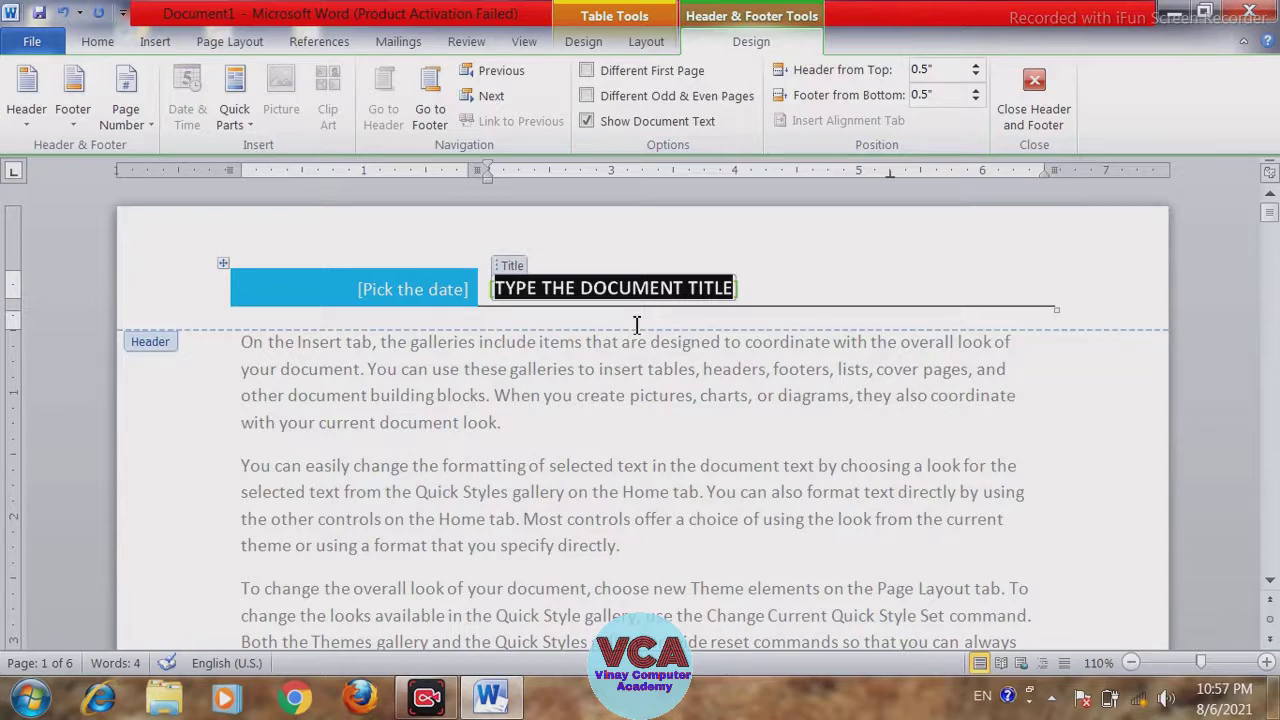
text(FOR)
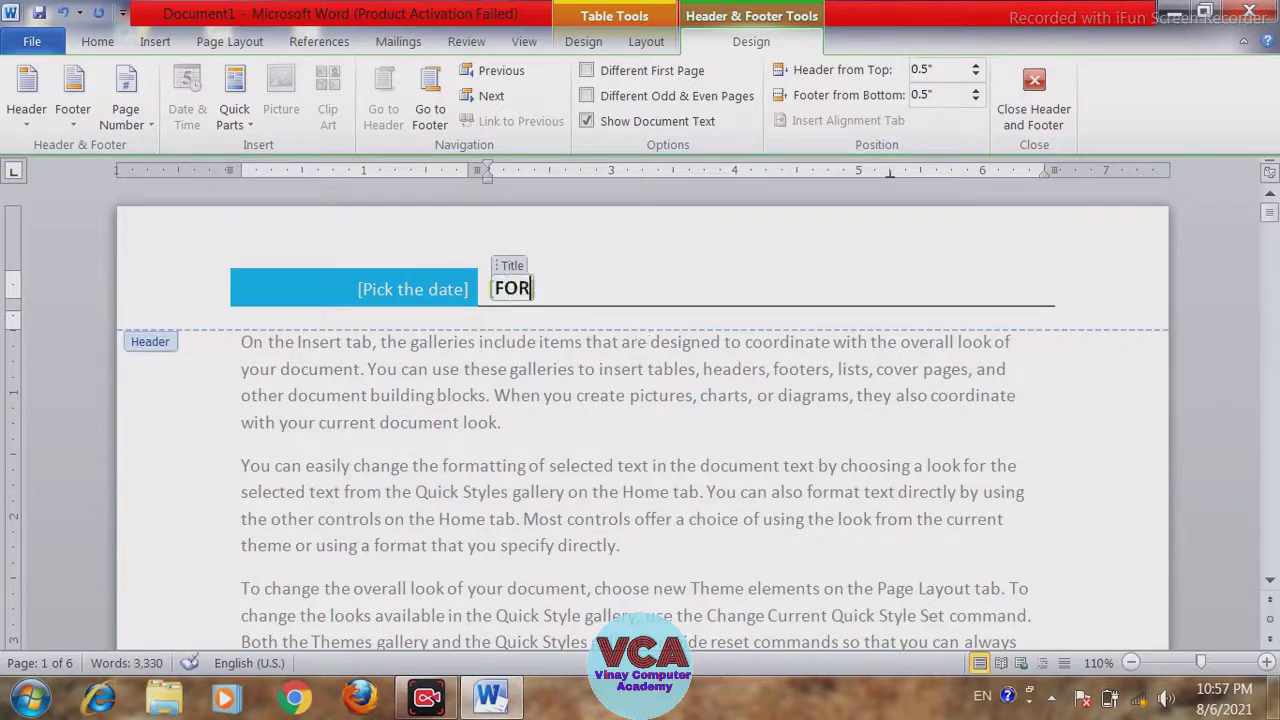
text( INTER)
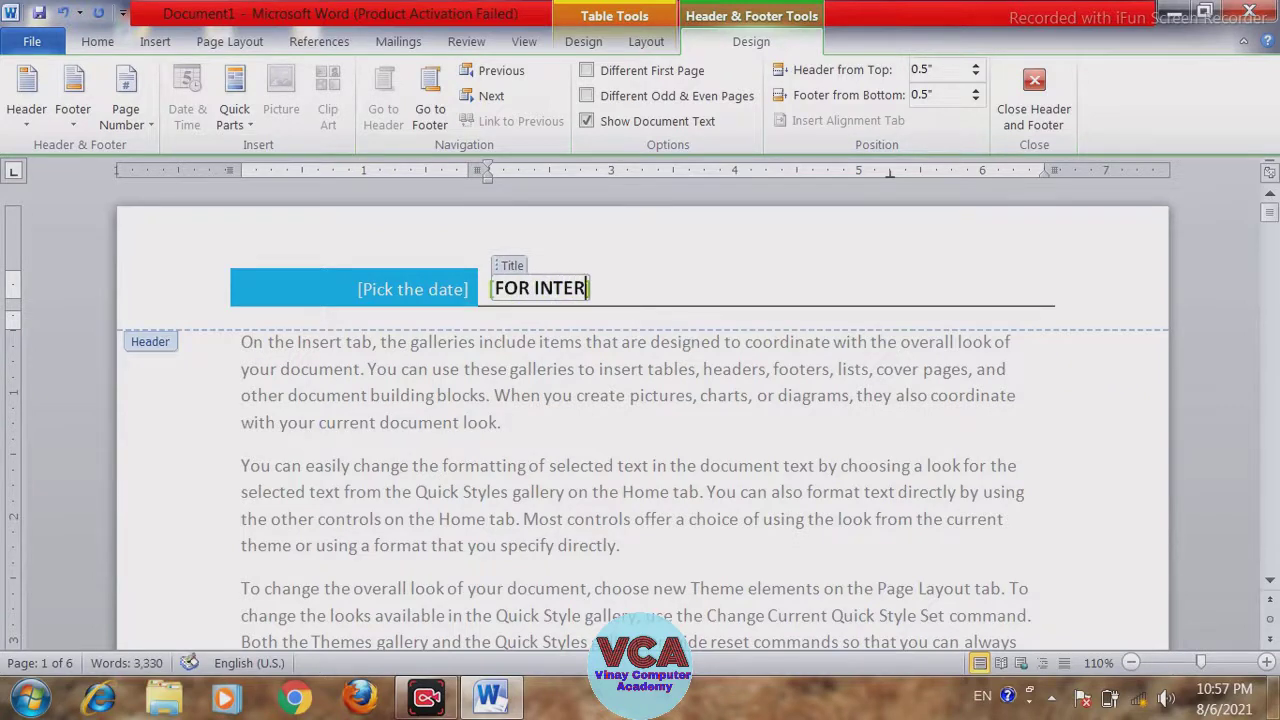
text(MEDI)
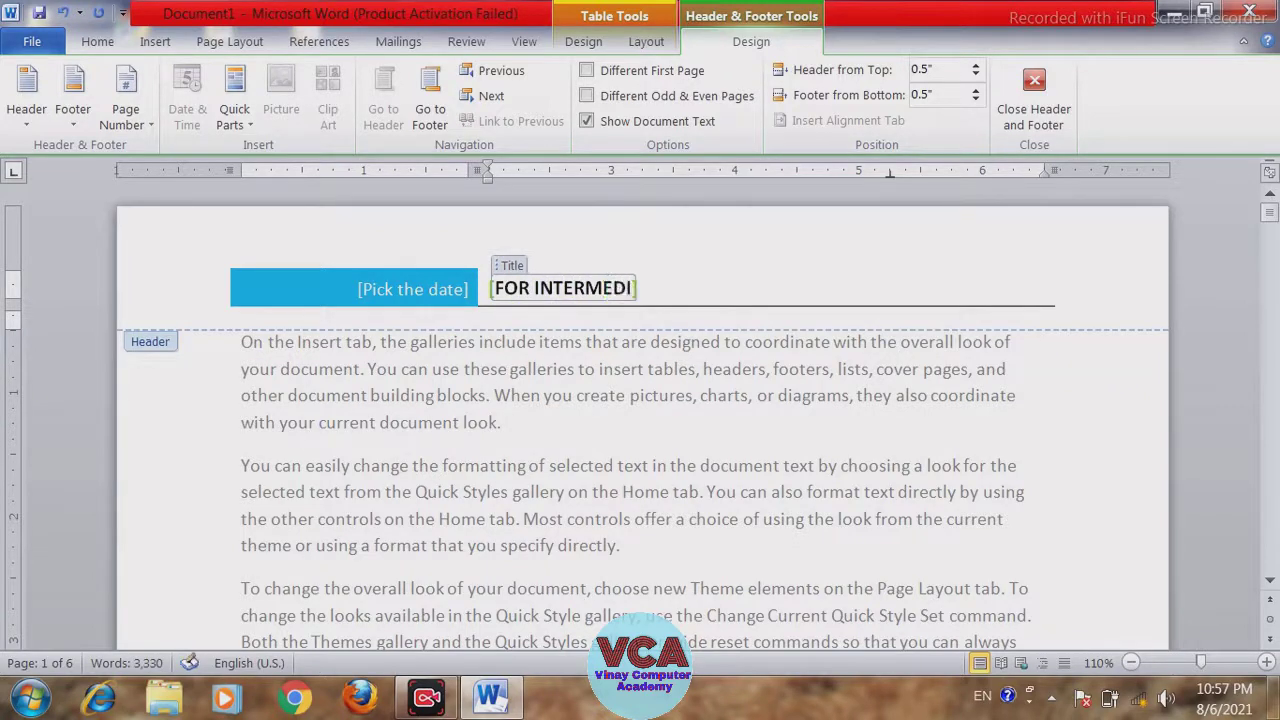
text(ATE C)
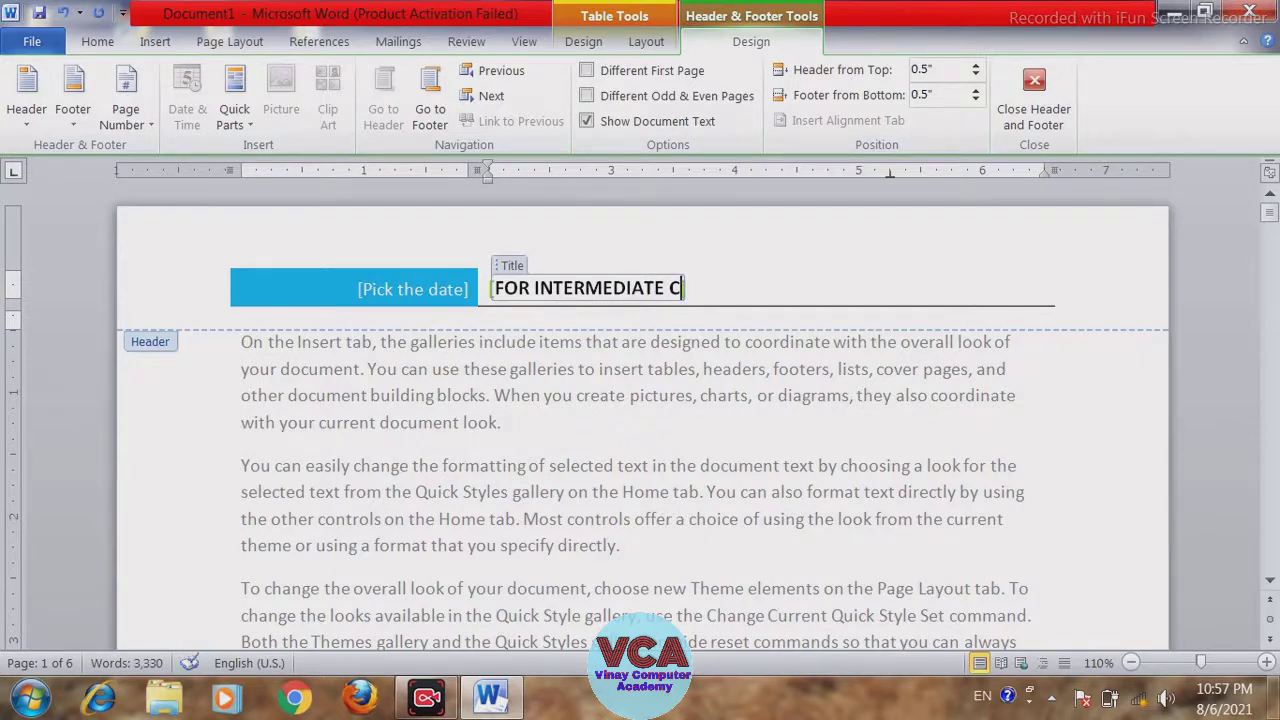
text(LASSES)
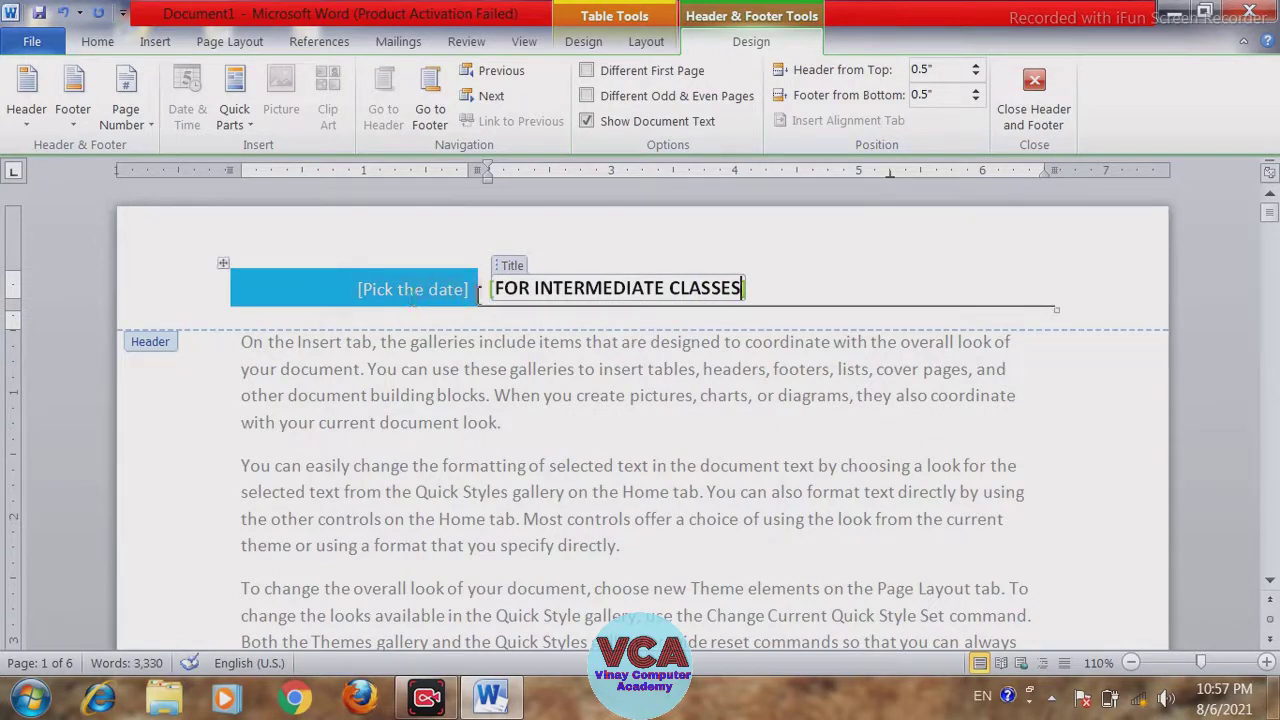
- Set the header's date field to August 6, 2021
click(454, 290)
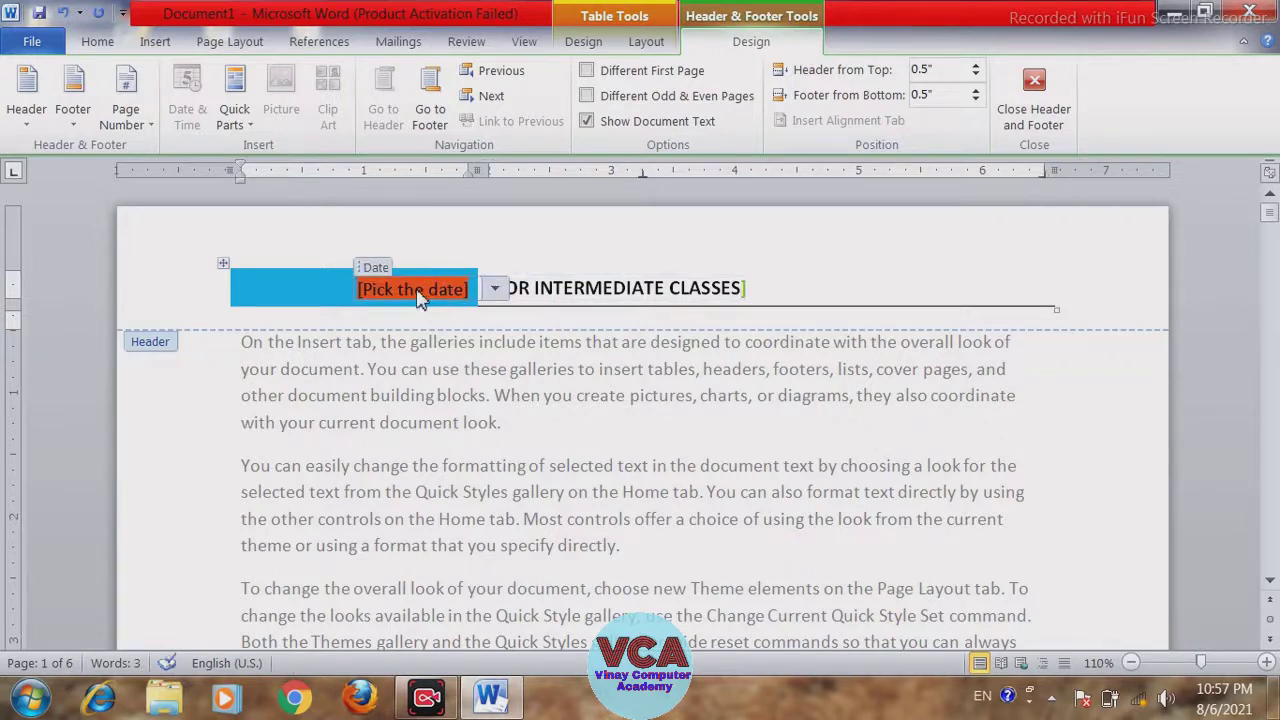
click(494, 289)
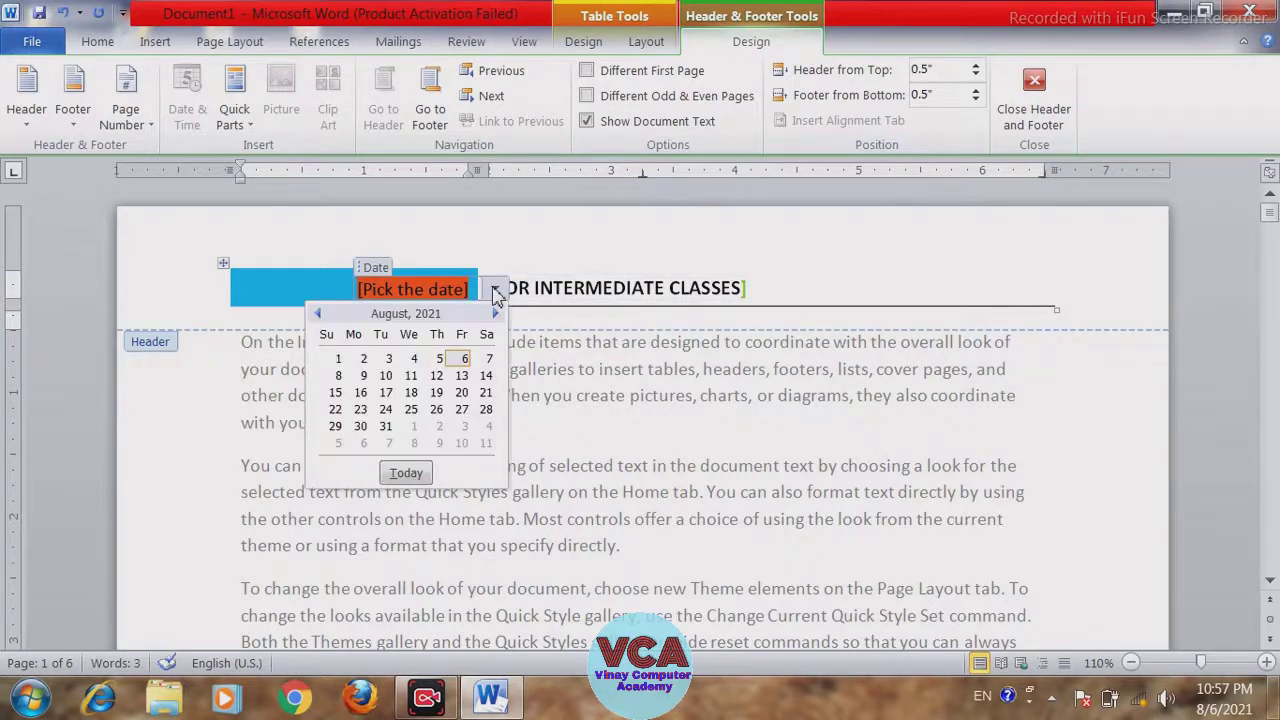
click(462, 360)
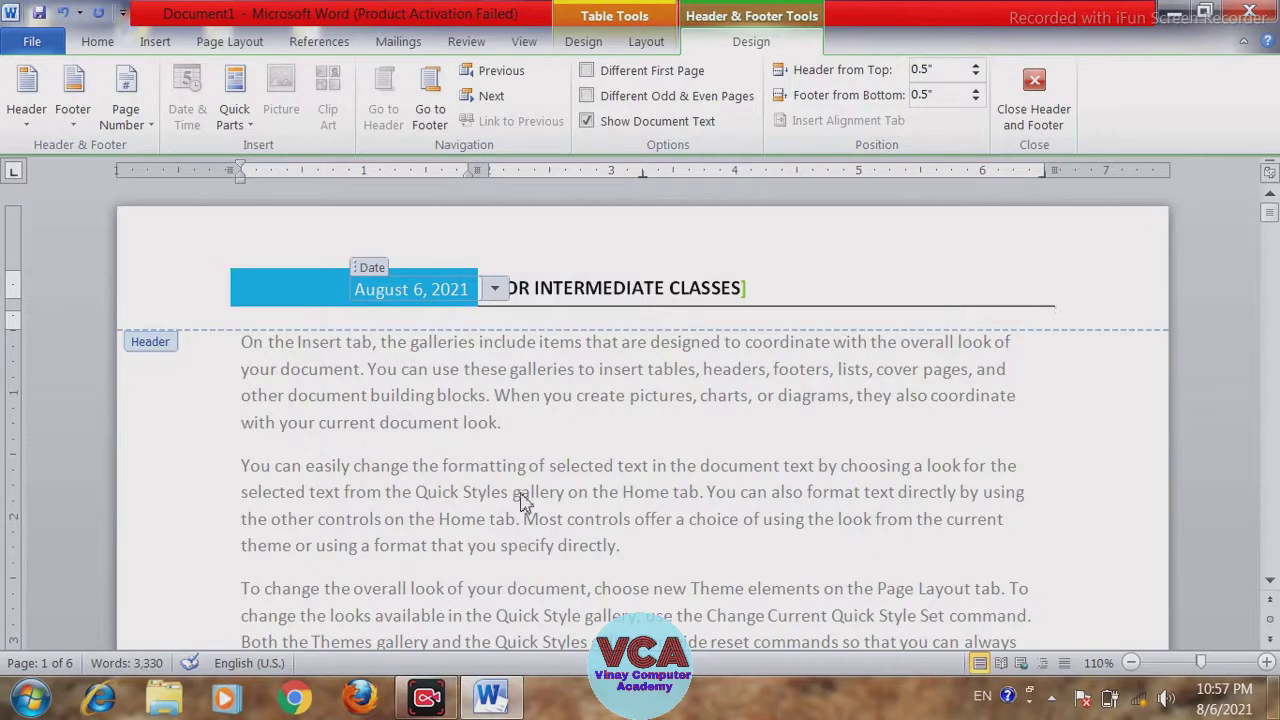
drag(1273, 232, 1273, 272)
click(408, 446)
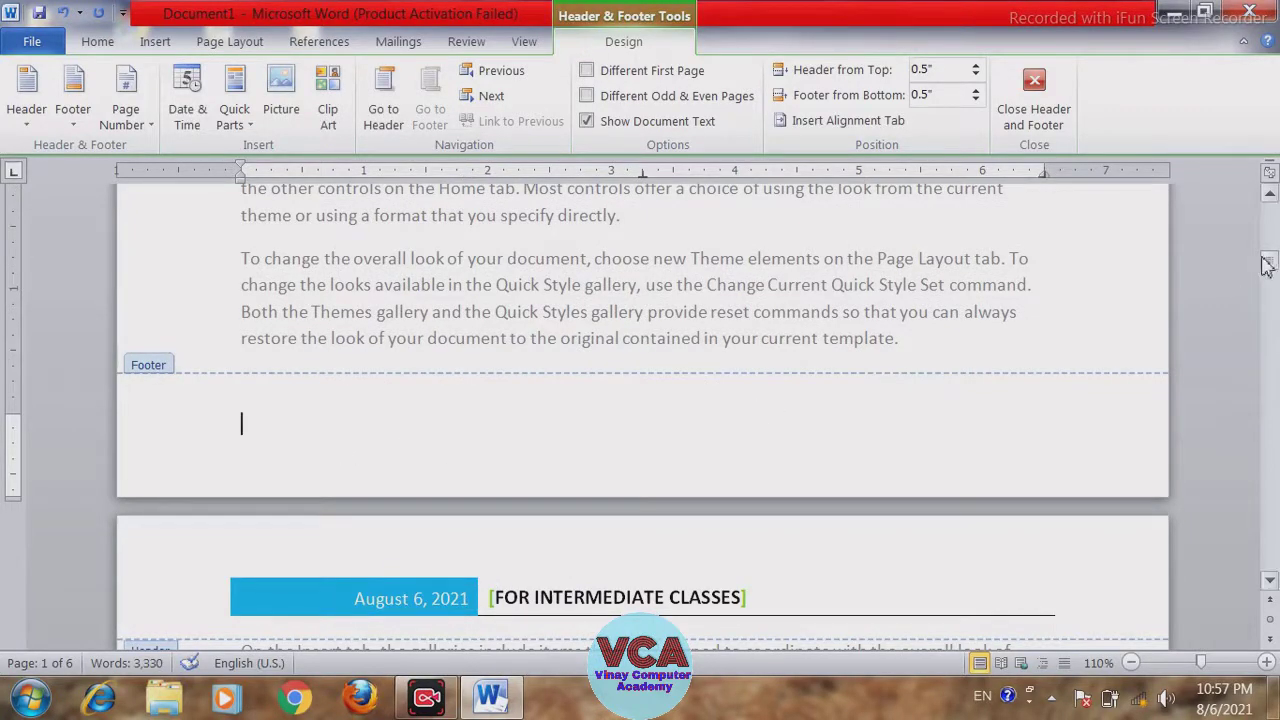
drag(1271, 270, 1270, 215)
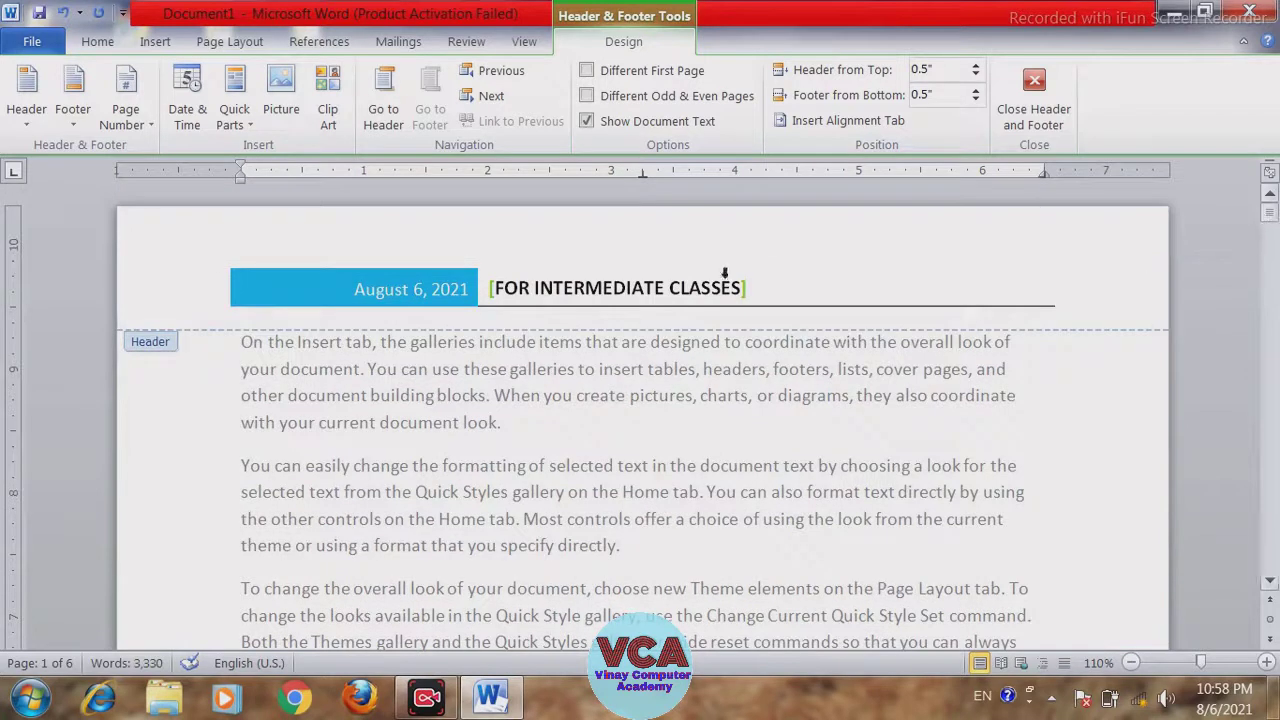
click(628, 290)
click(480, 303)
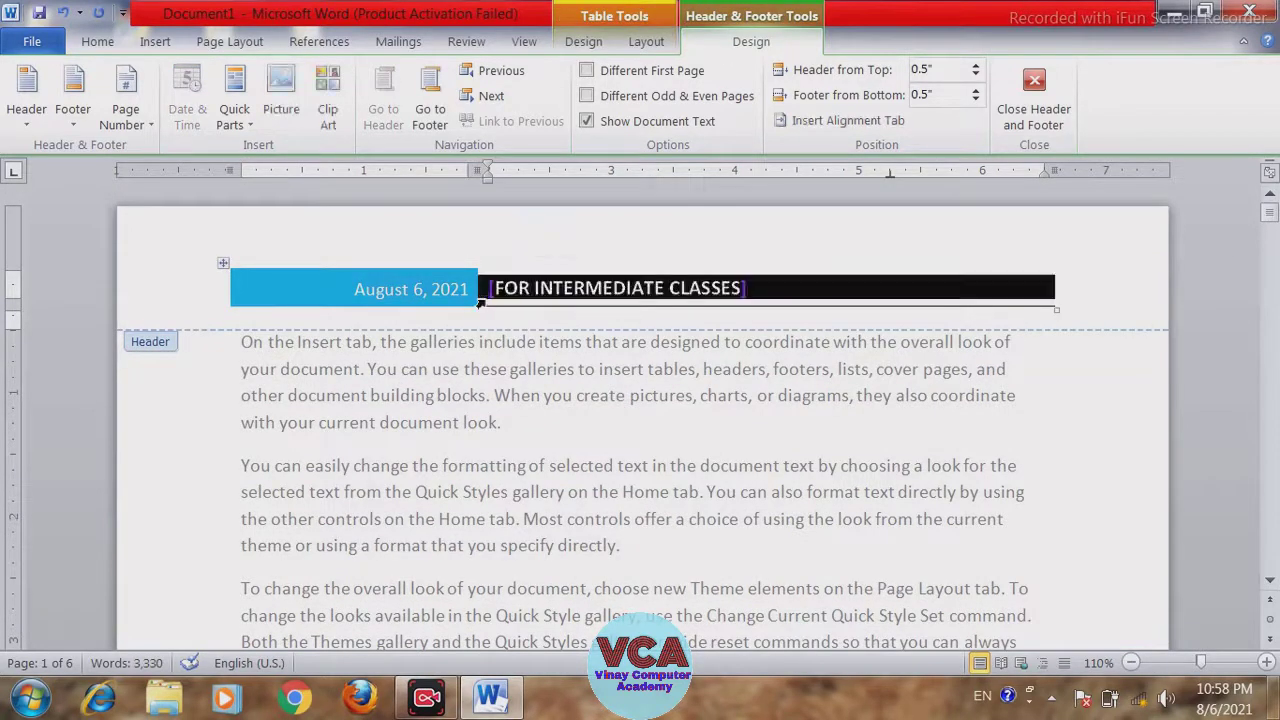
click(496, 285)
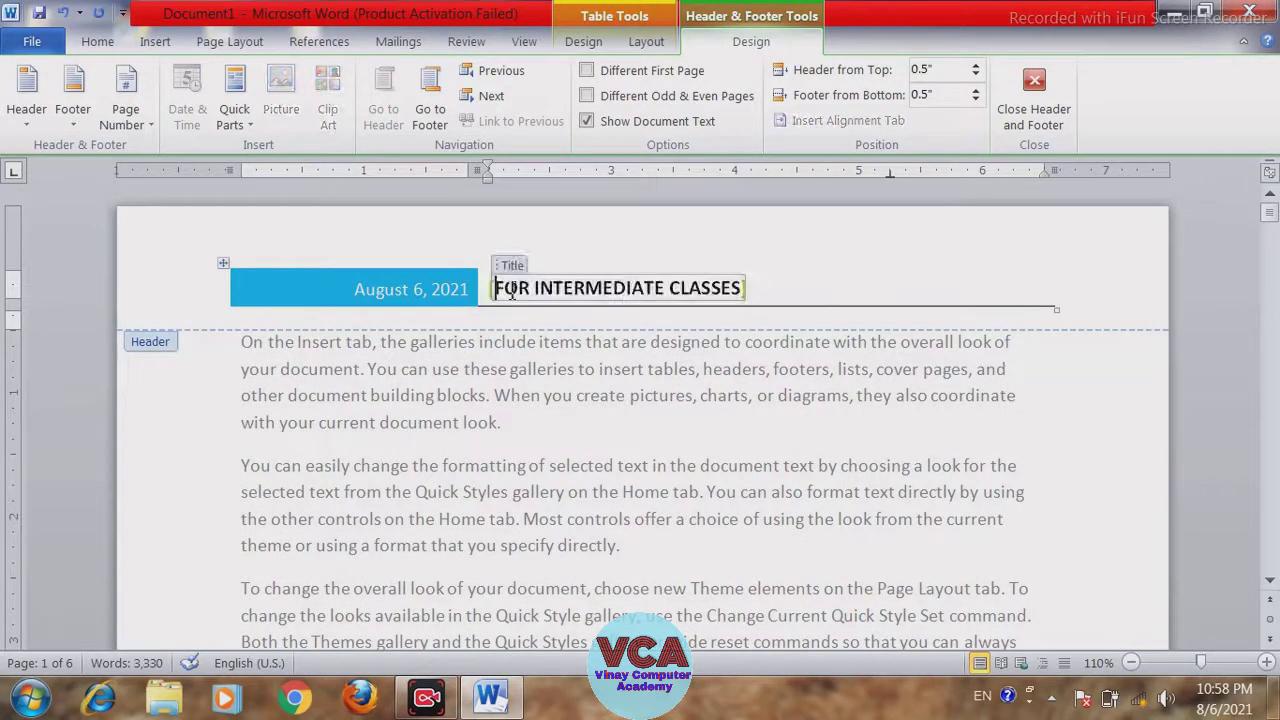
- Insert the built-in Alphabet footer and replace its text placeholder with VCA
click(430, 118)
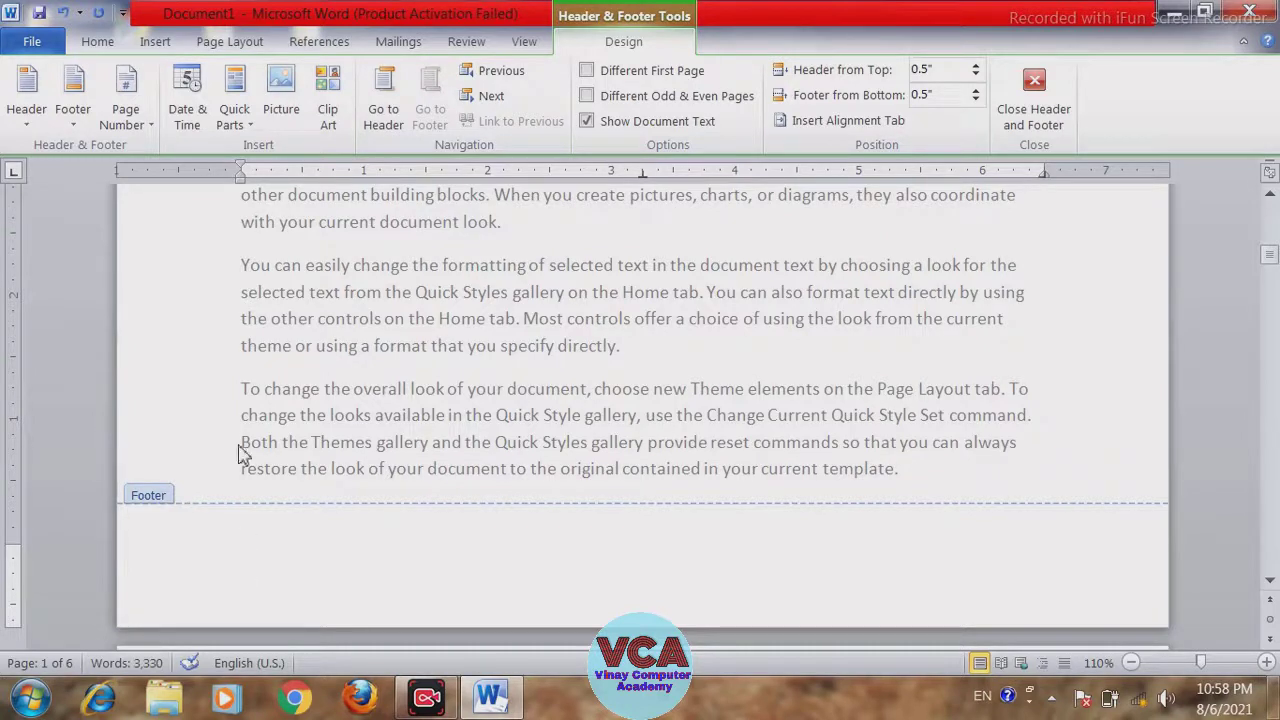
click(73, 130)
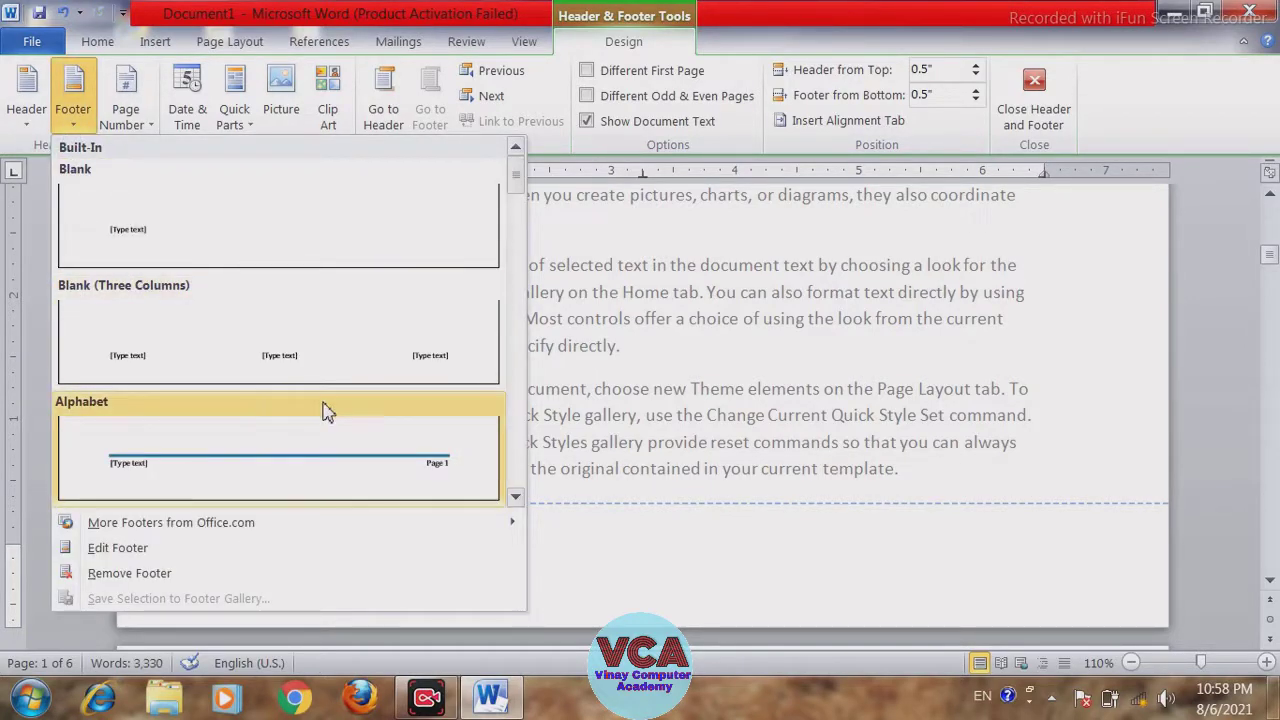
click(220, 472)
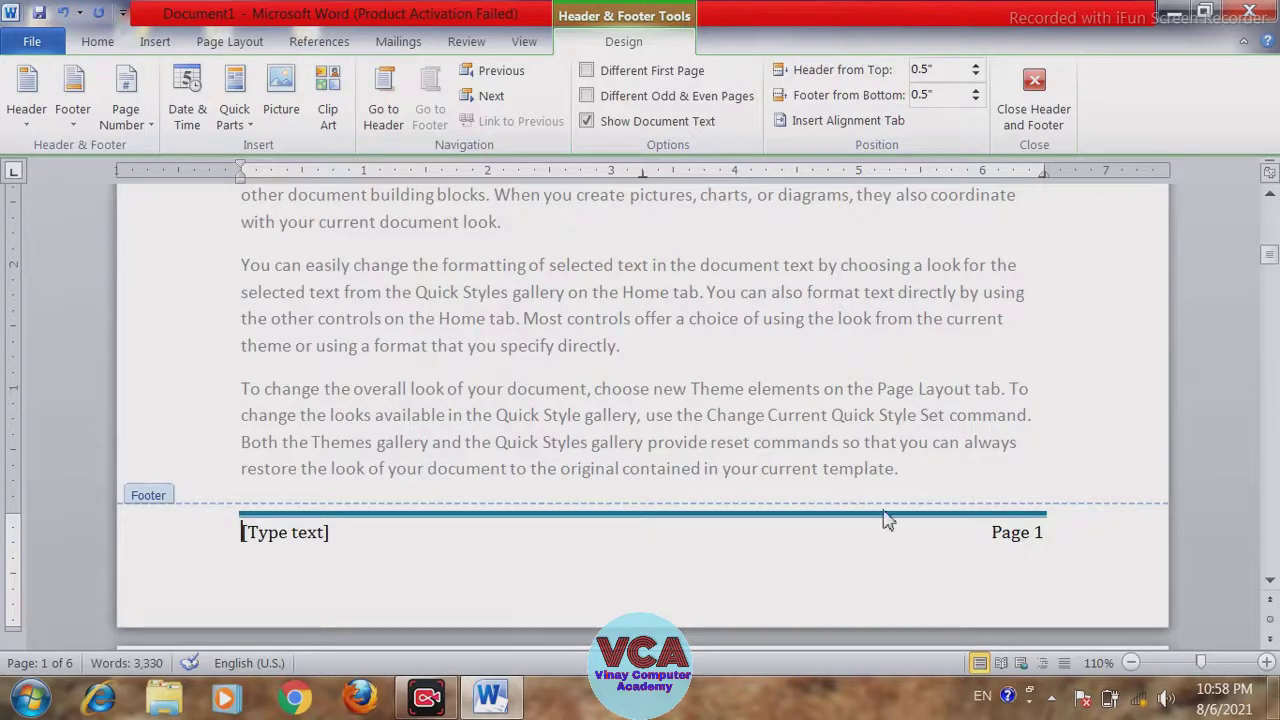
click(288, 537)
click(288, 537)
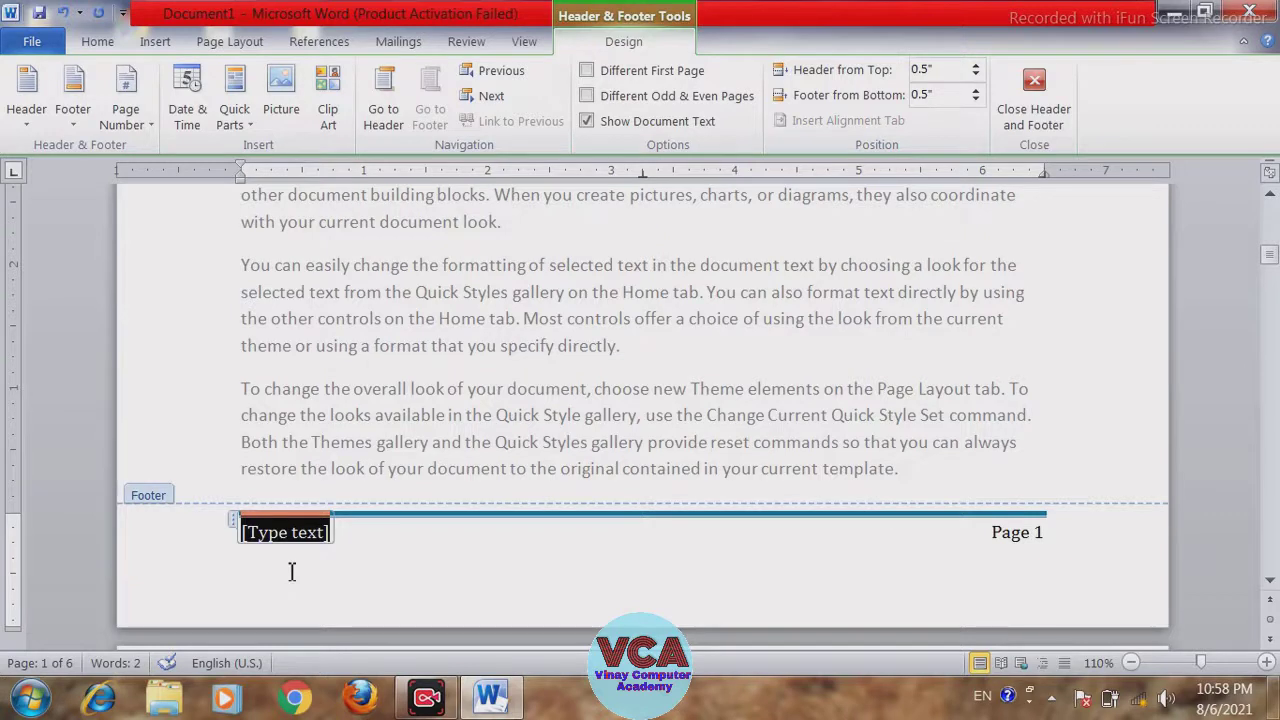
text(VCA)
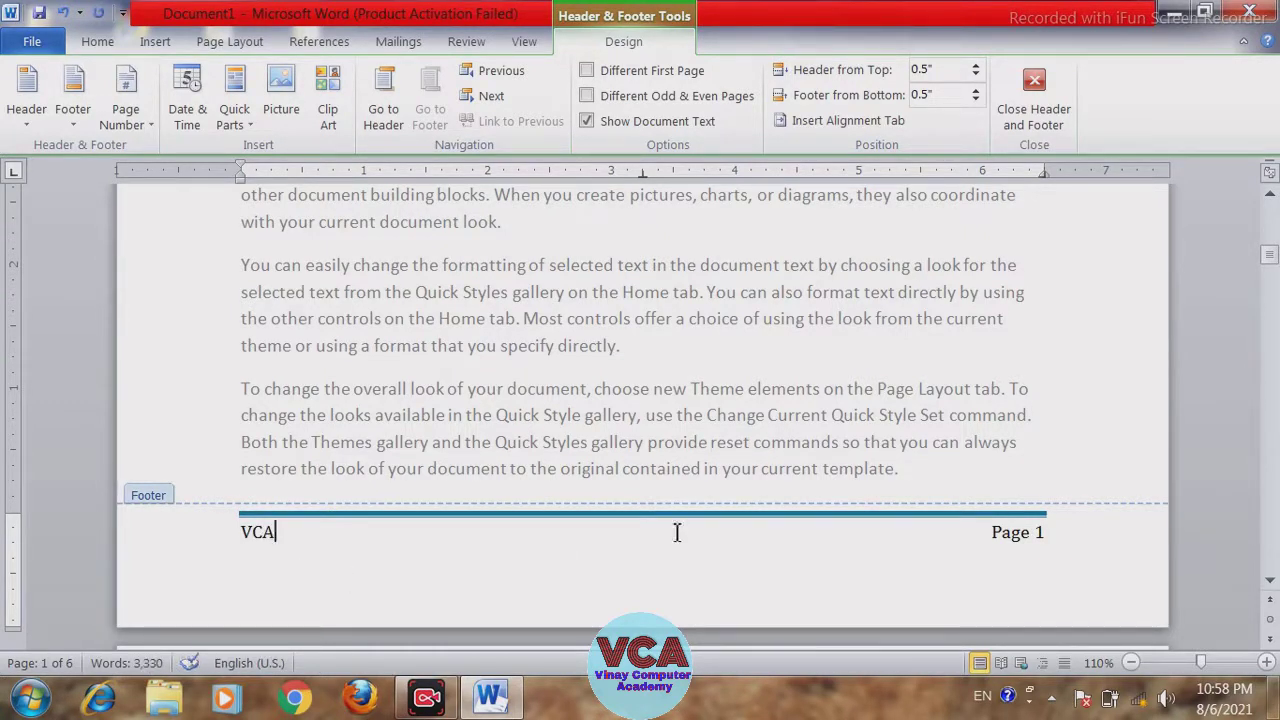
- Format the whole footer line, including the page number, as red, bold, 12 pt text
drag(1058, 532, 796, 535)
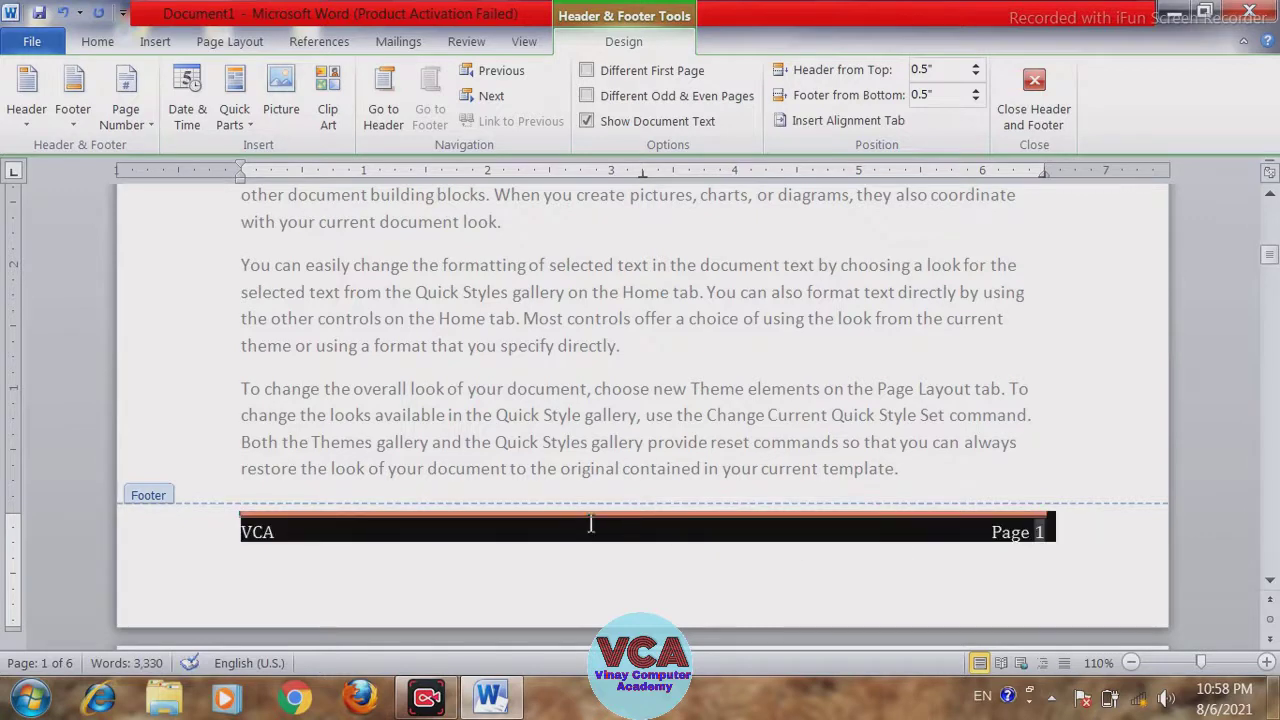
click(97, 41)
click(424, 112)
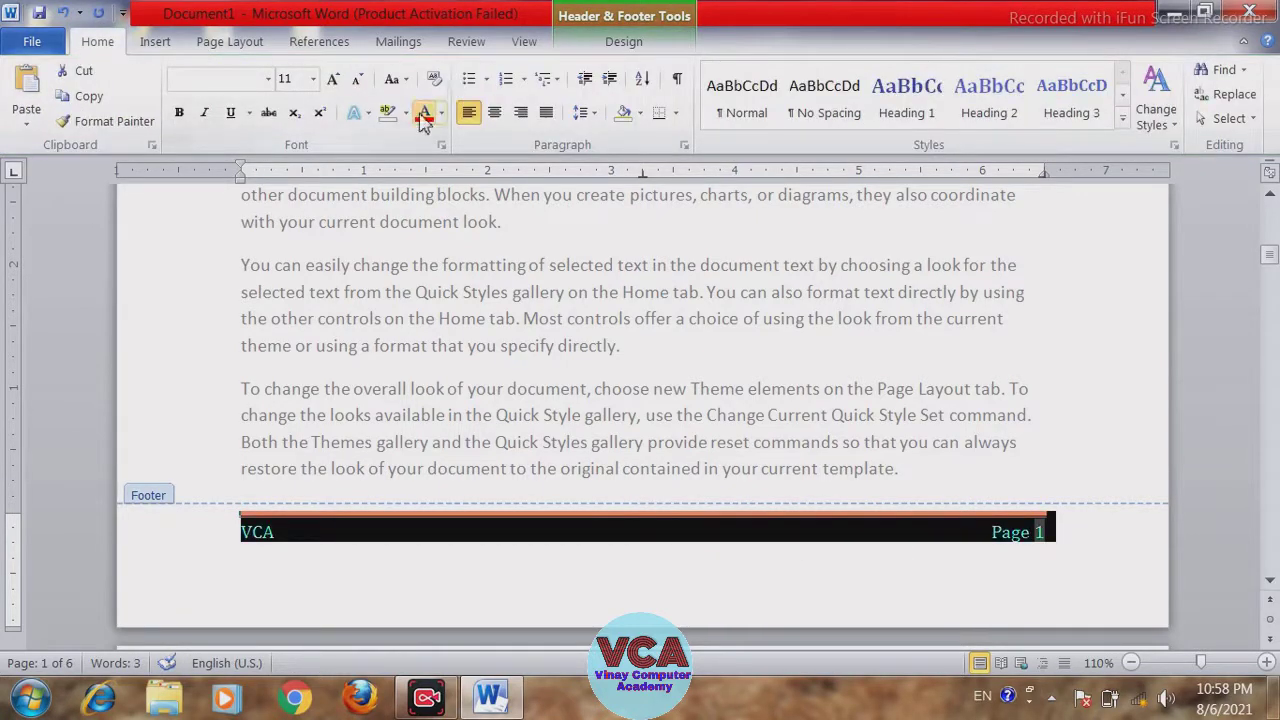
click(332, 80)
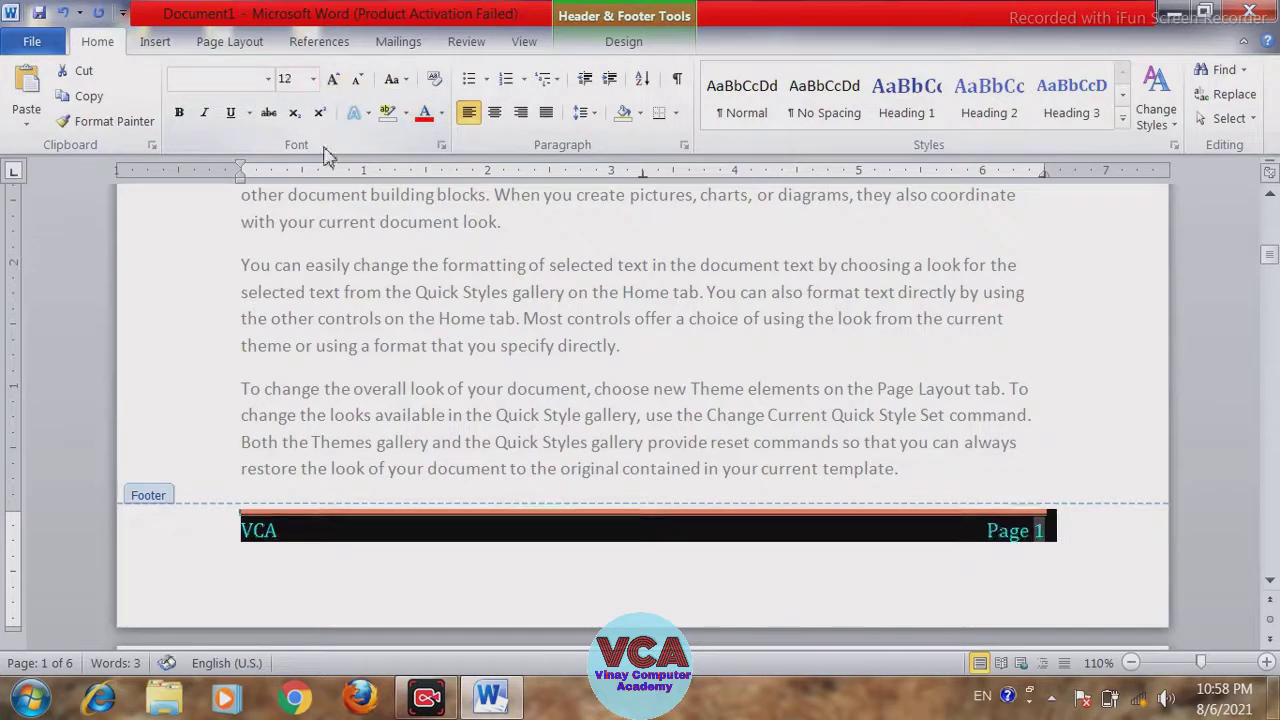
click(179, 113)
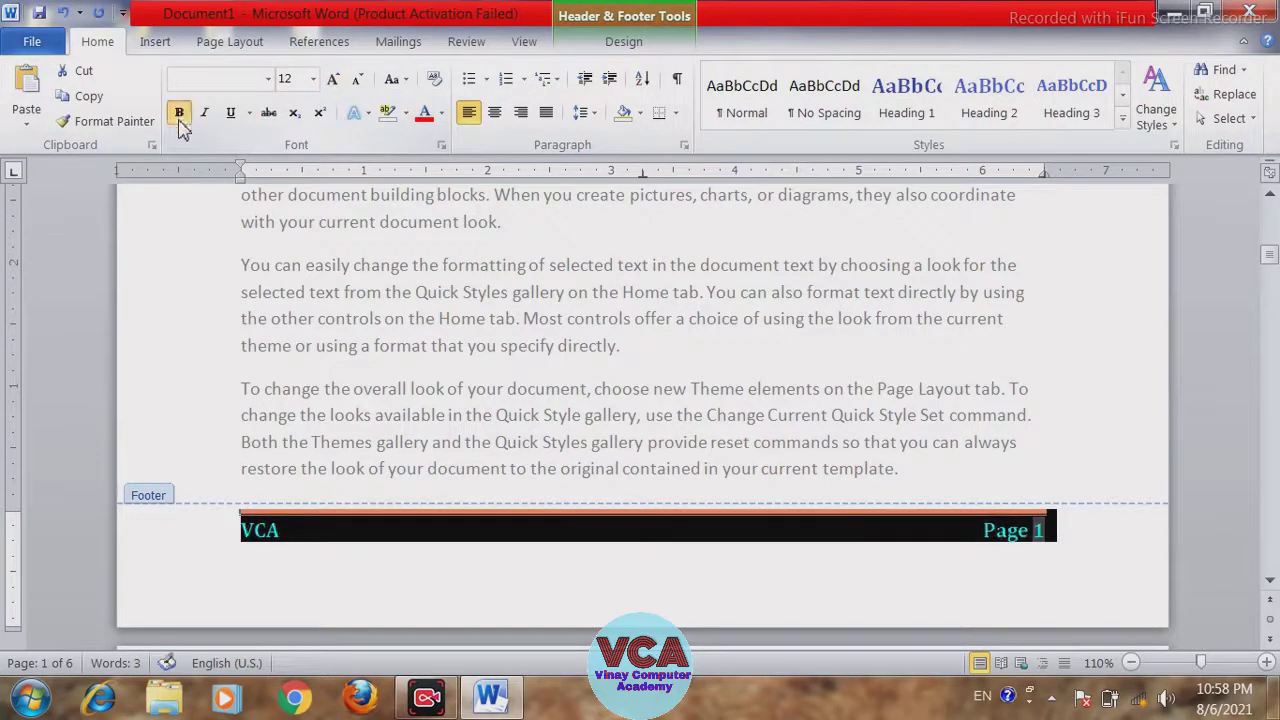
click(323, 535)
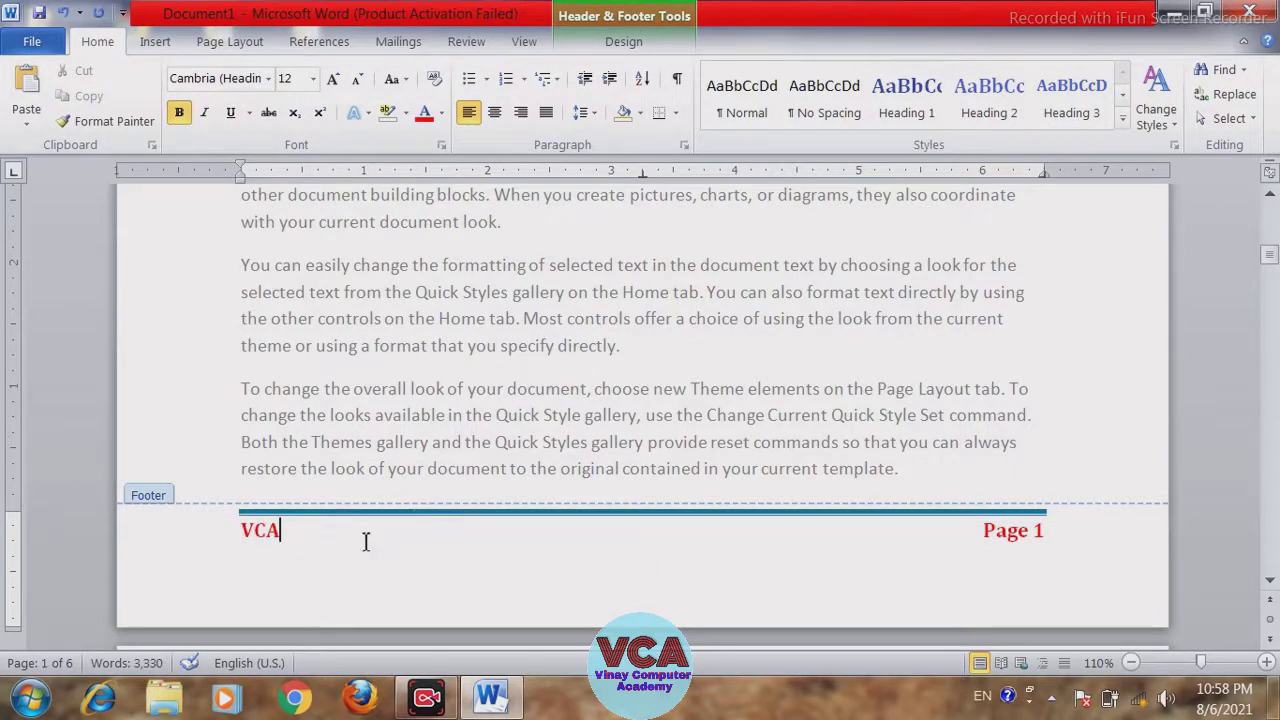
- Switch from the footer to the header and make its date and title text red and bold
click(623, 41)
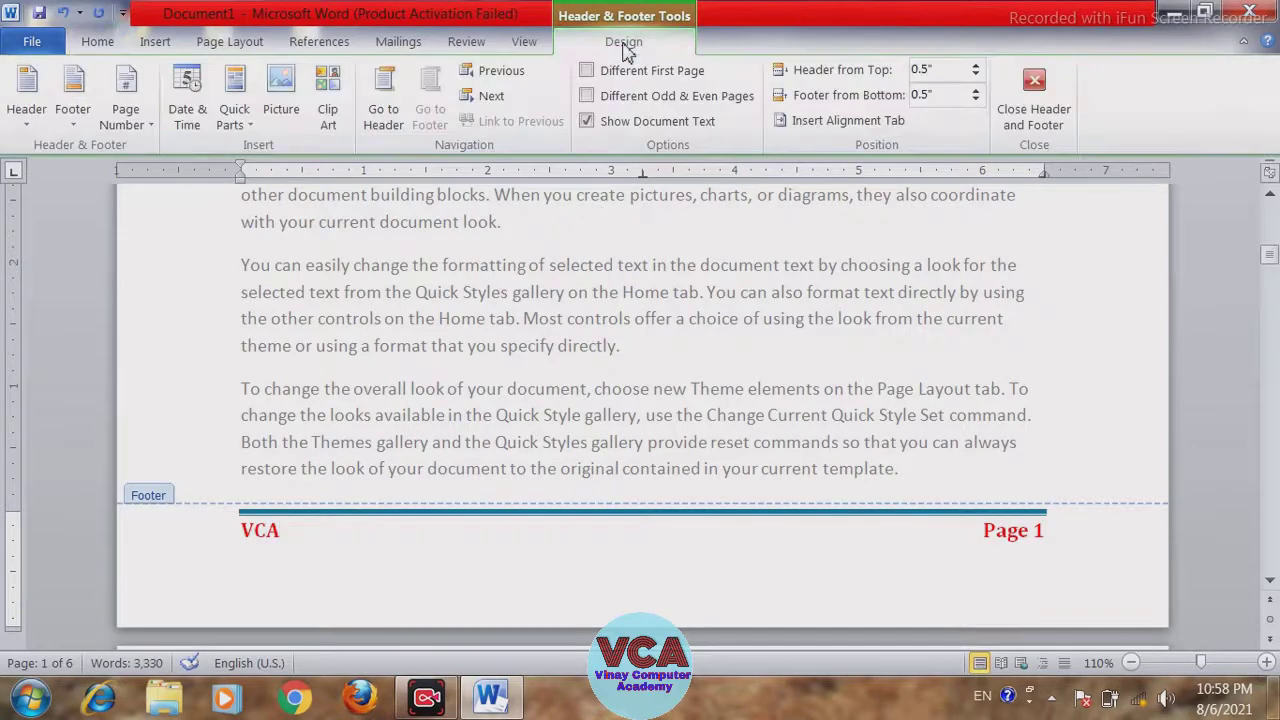
click(383, 117)
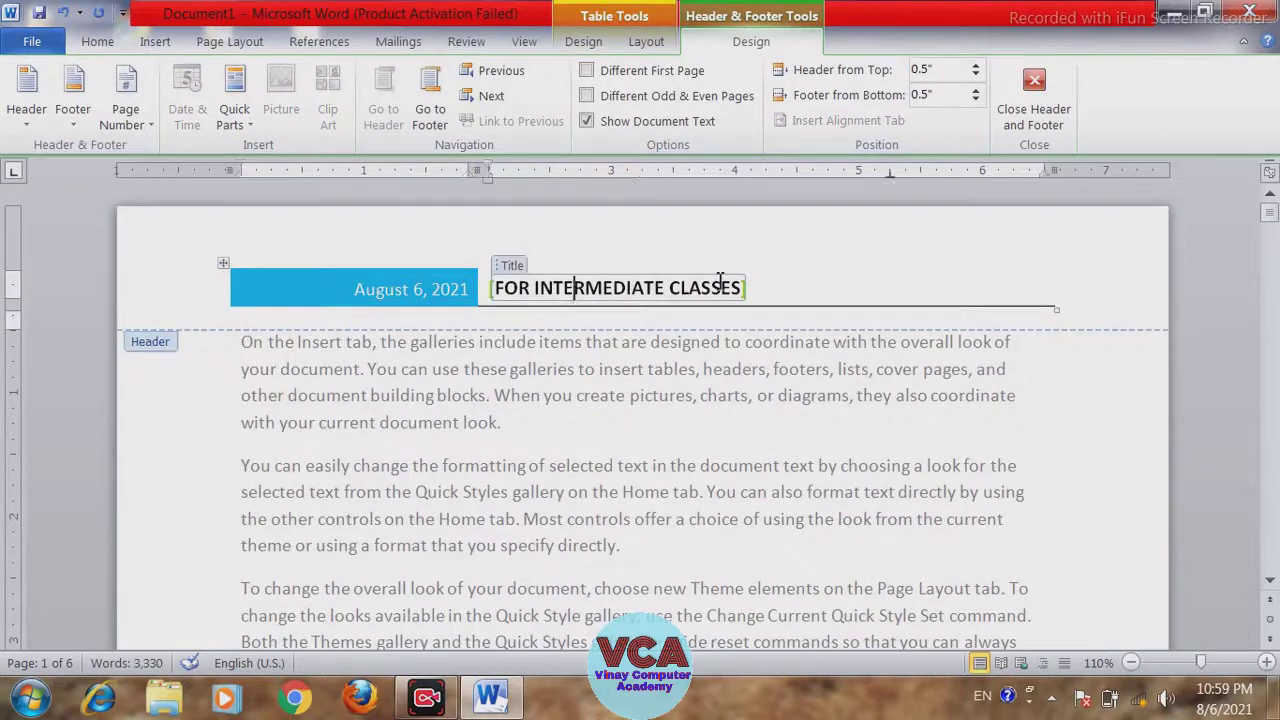
drag(765, 288, 405, 289)
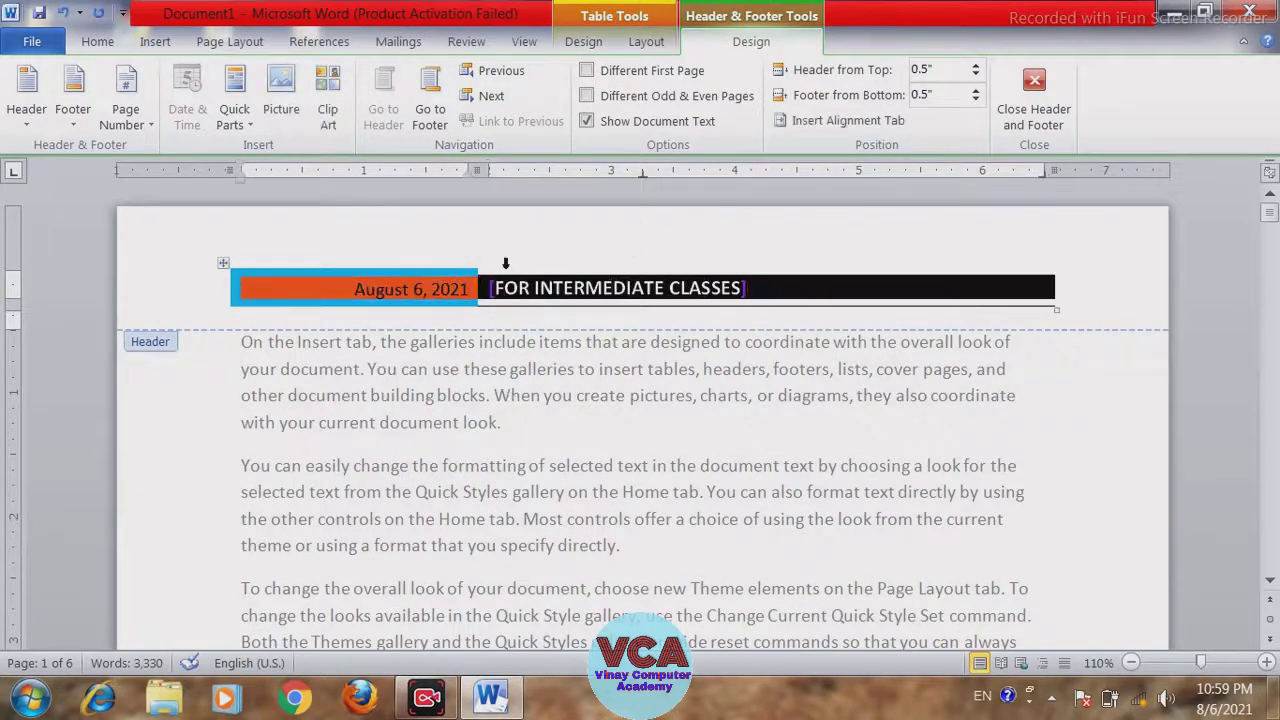
click(97, 42)
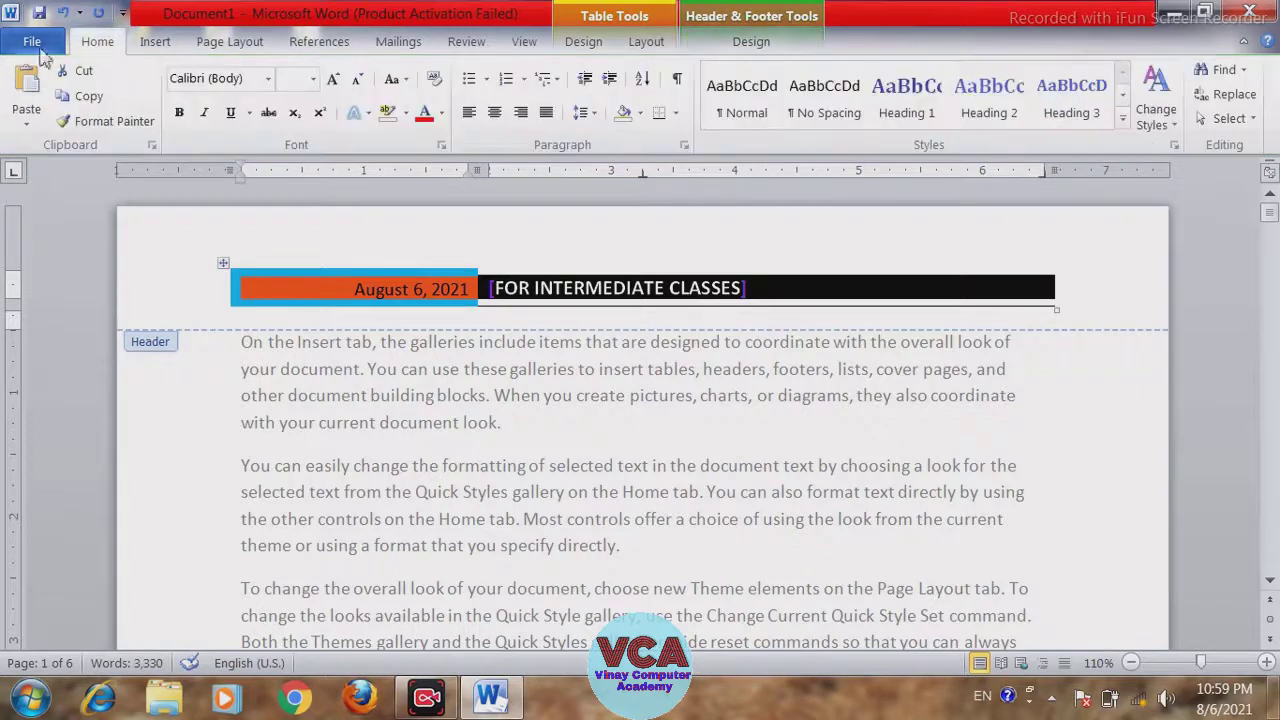
click(422, 112)
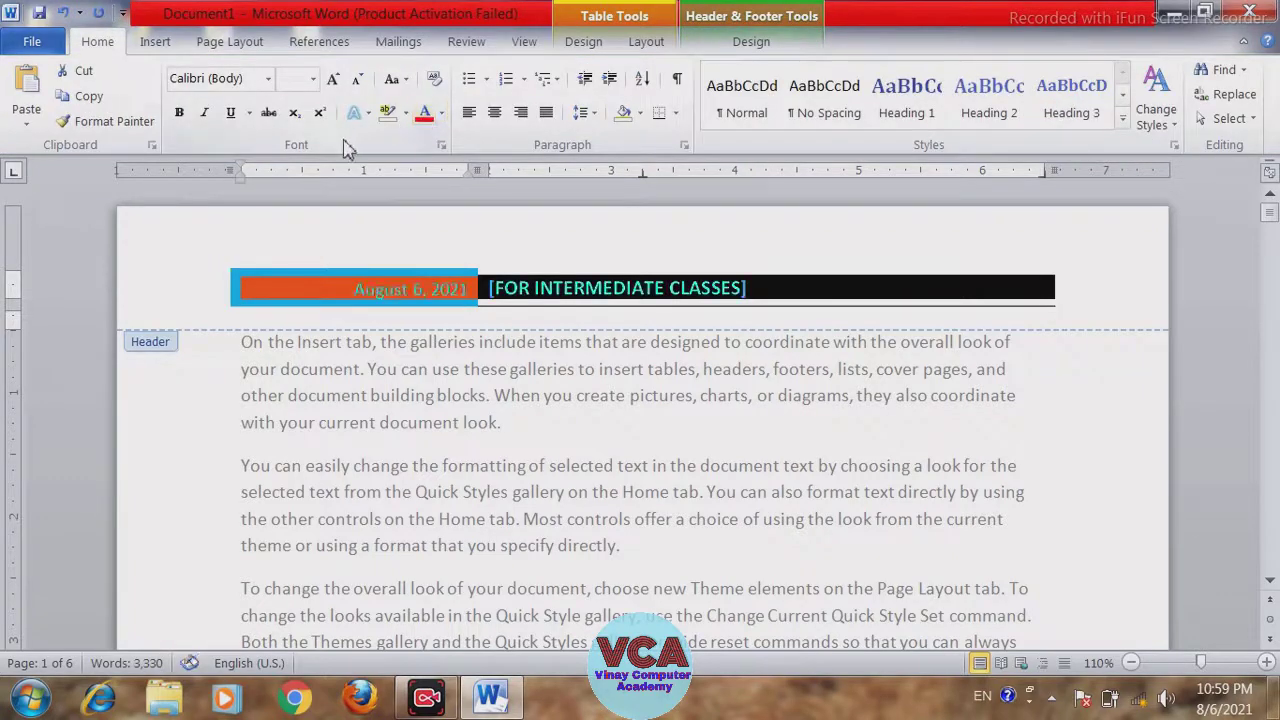
click(180, 114)
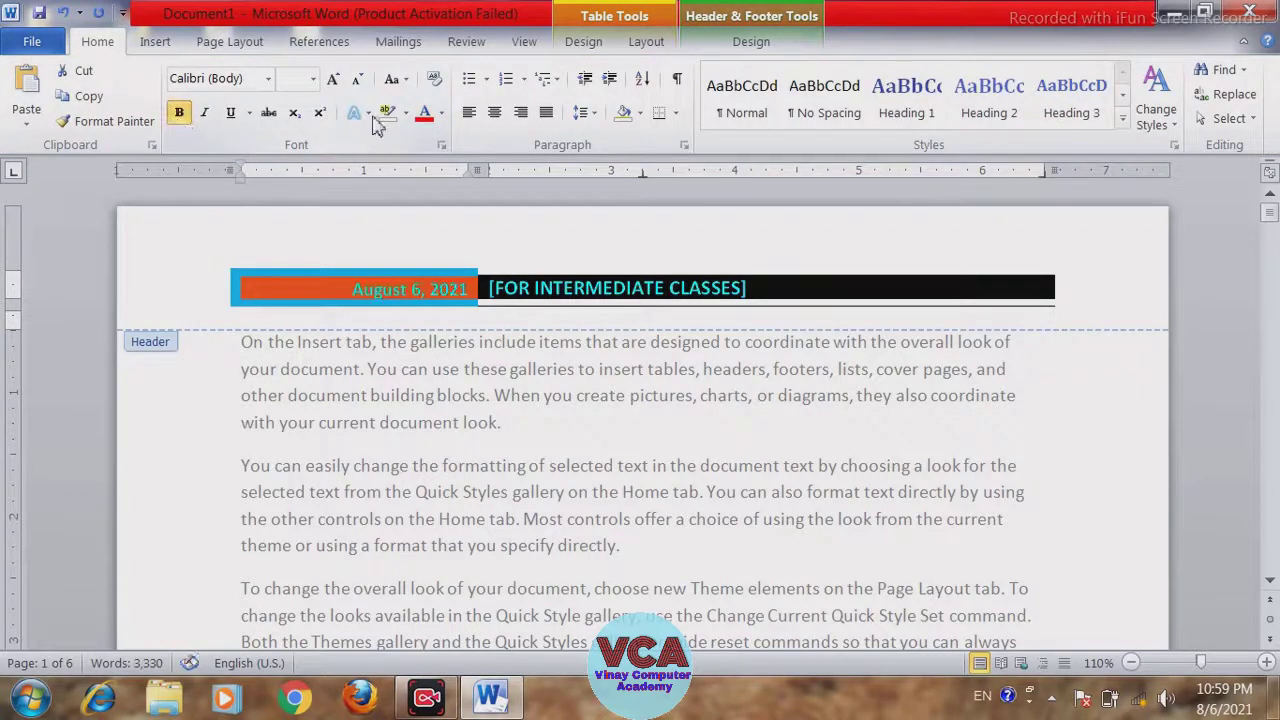
- Set the header's date and title text to 14 pt Times New Roman and close header and footer editing
click(313, 79)
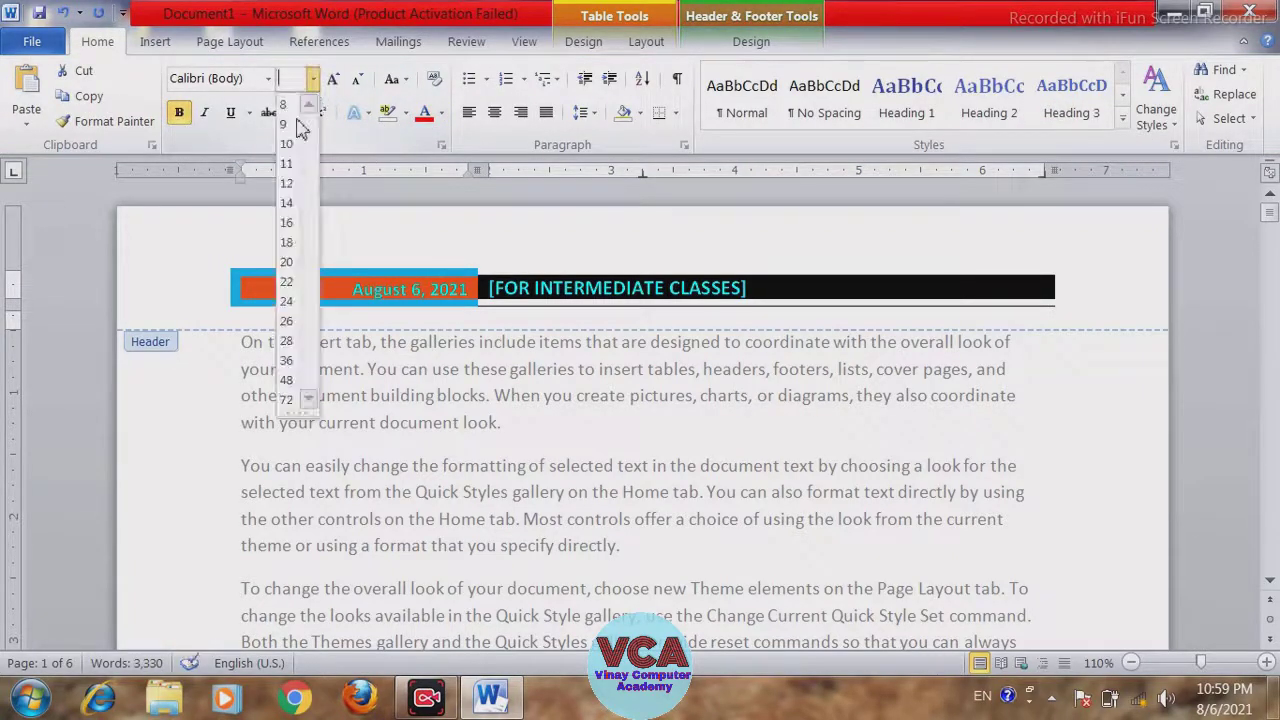
click(288, 208)
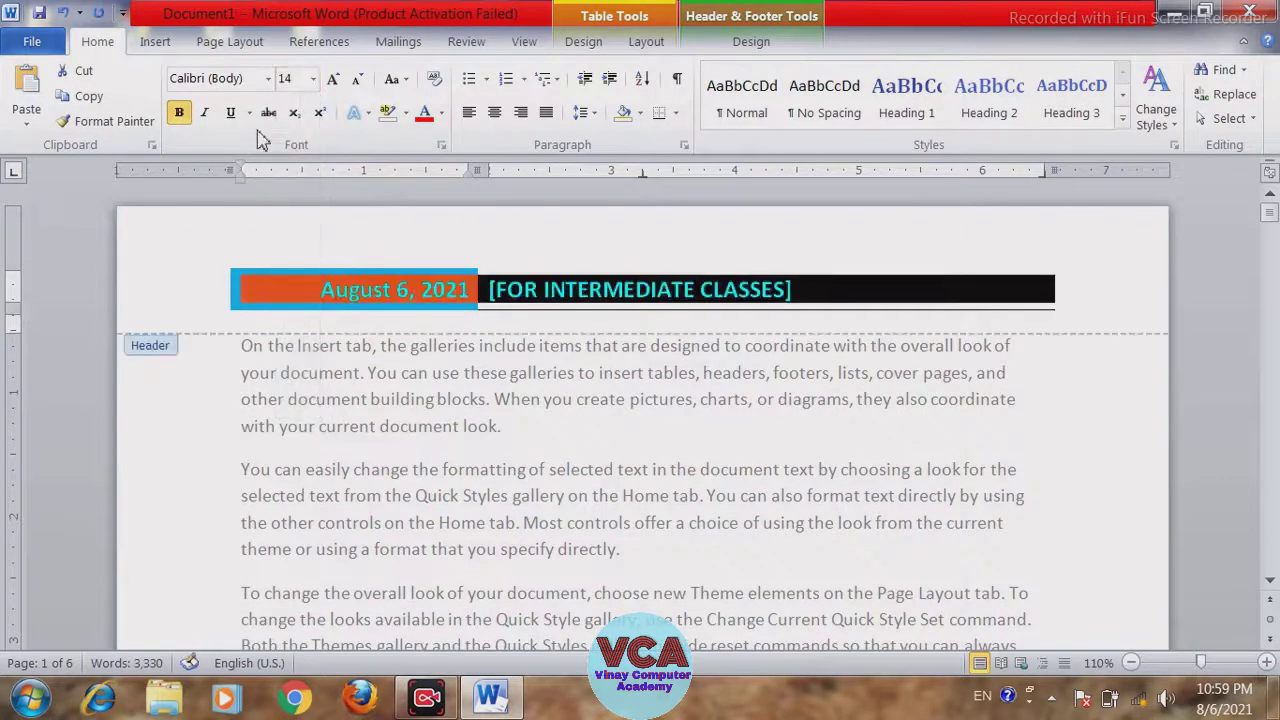
click(267, 79)
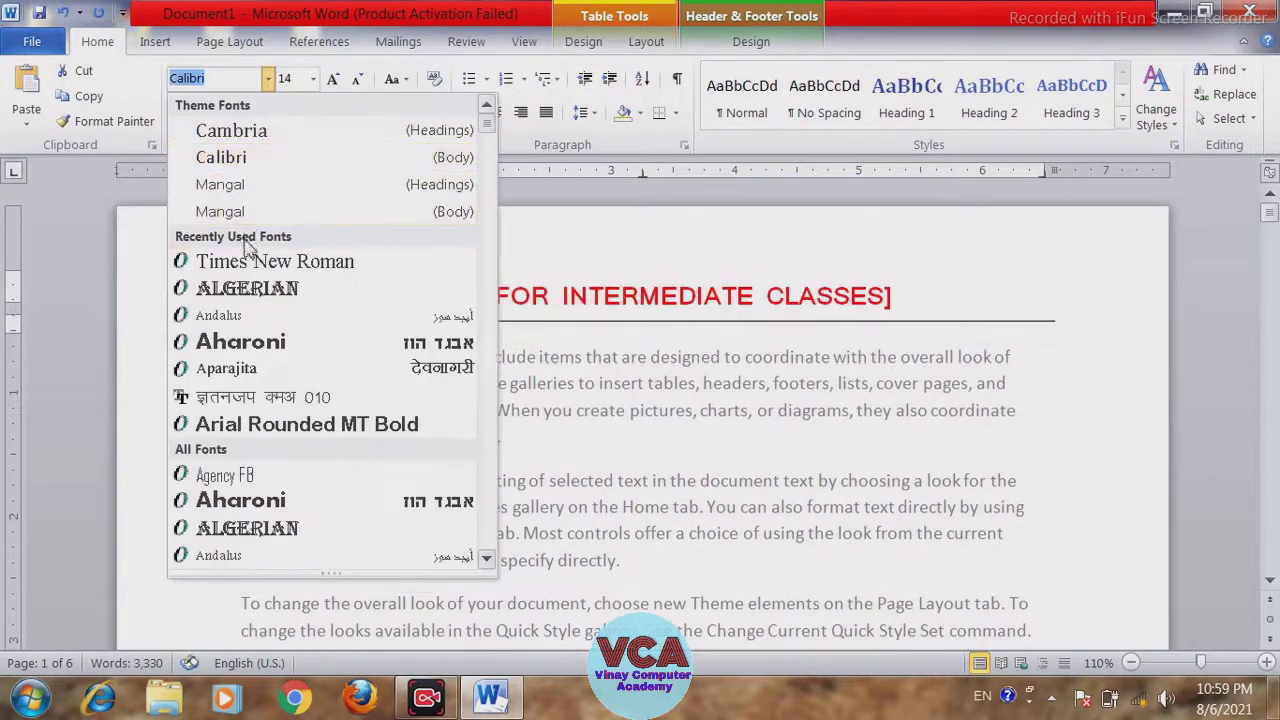
click(250, 264)
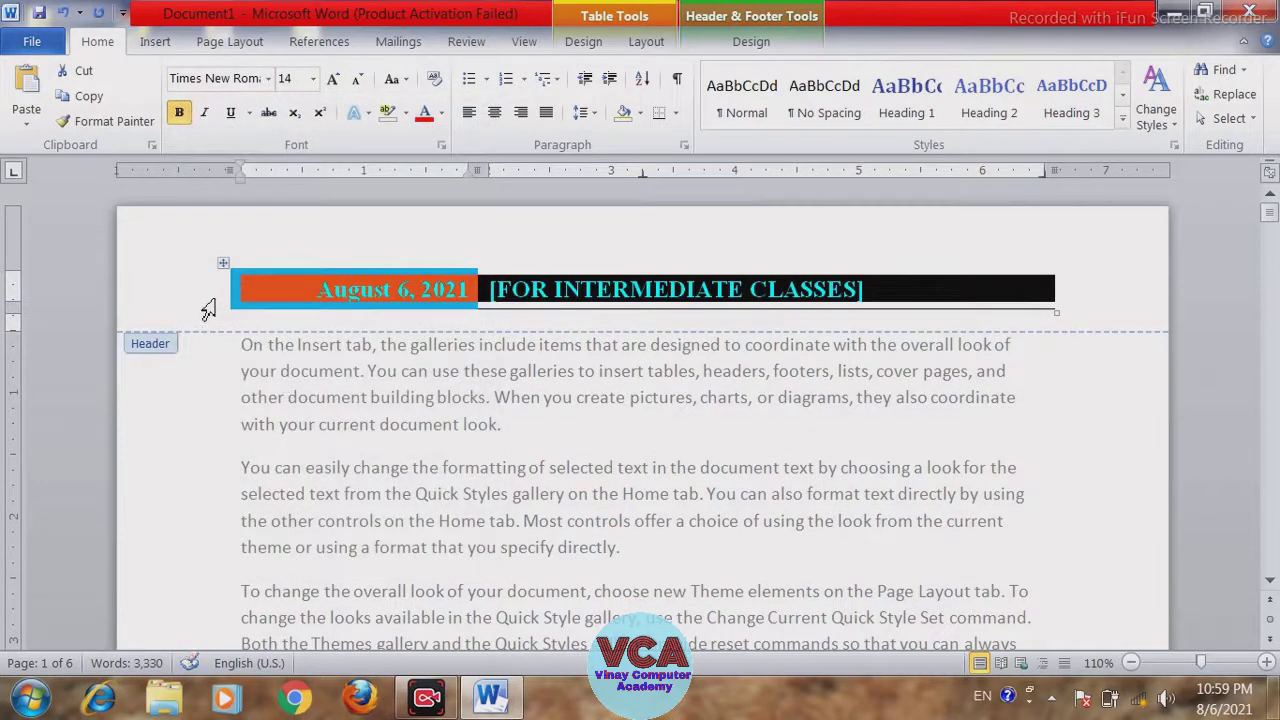
click(598, 291)
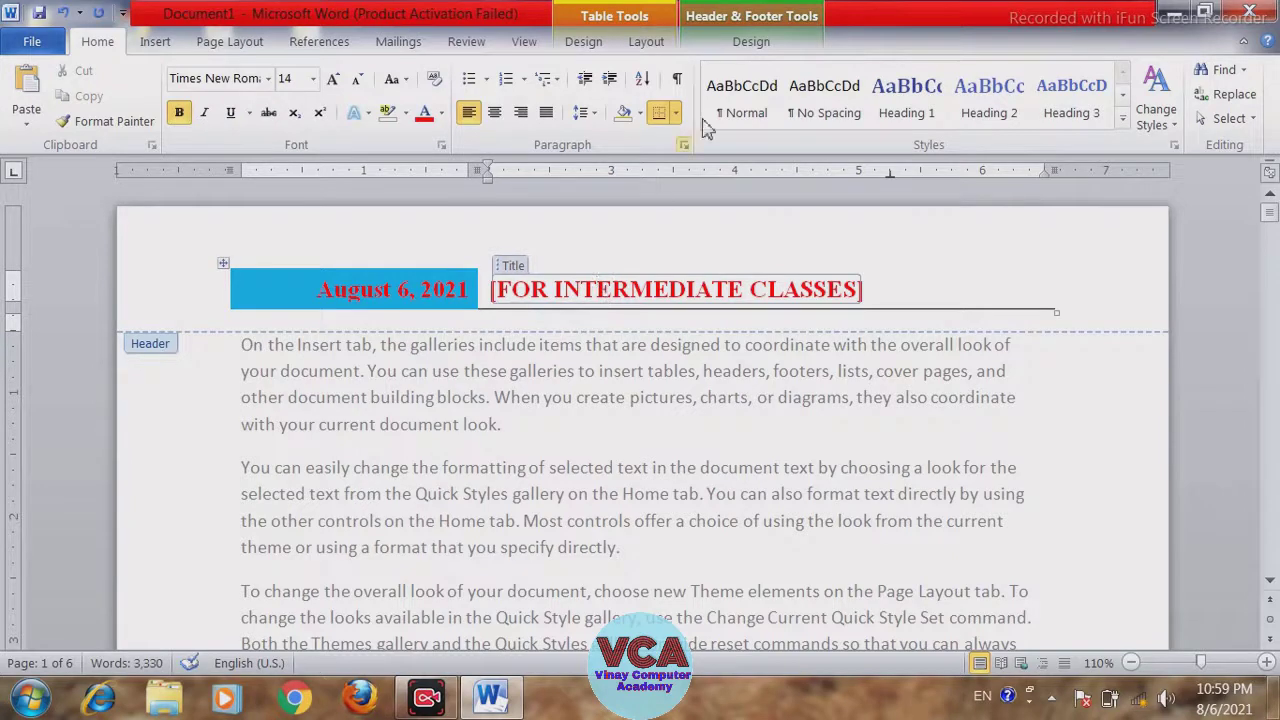
click(746, 43)
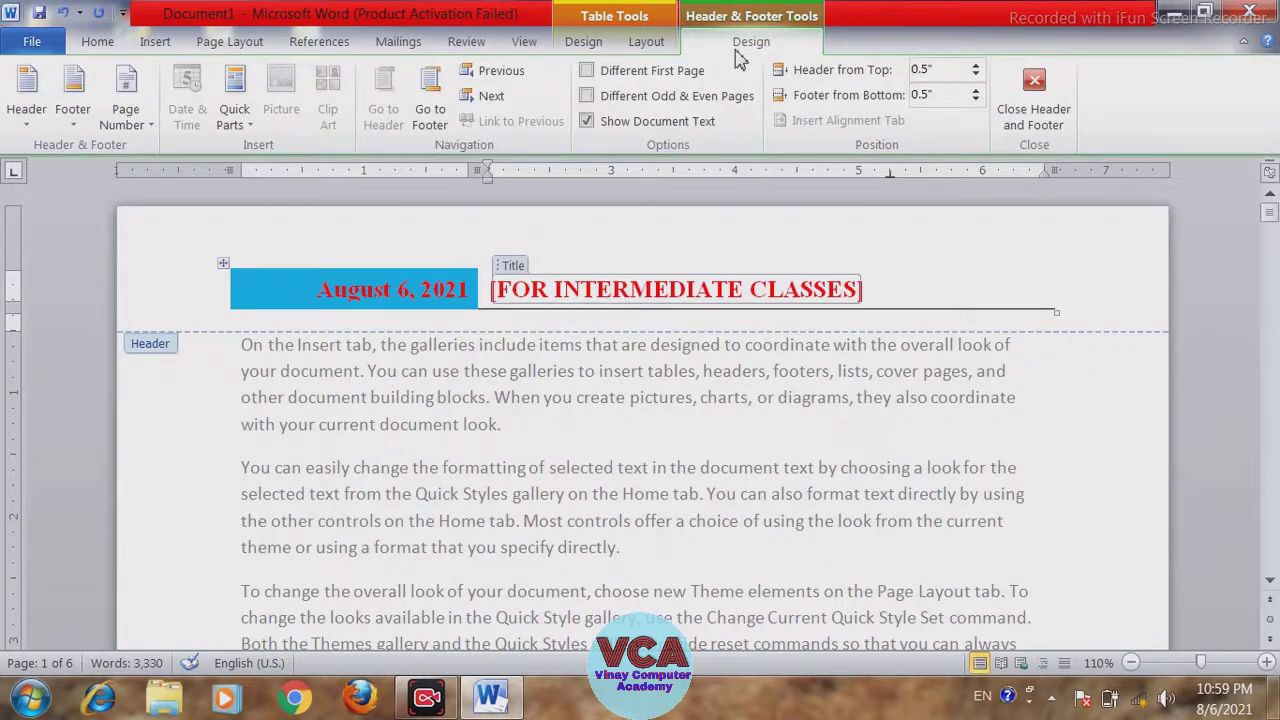
click(1036, 133)
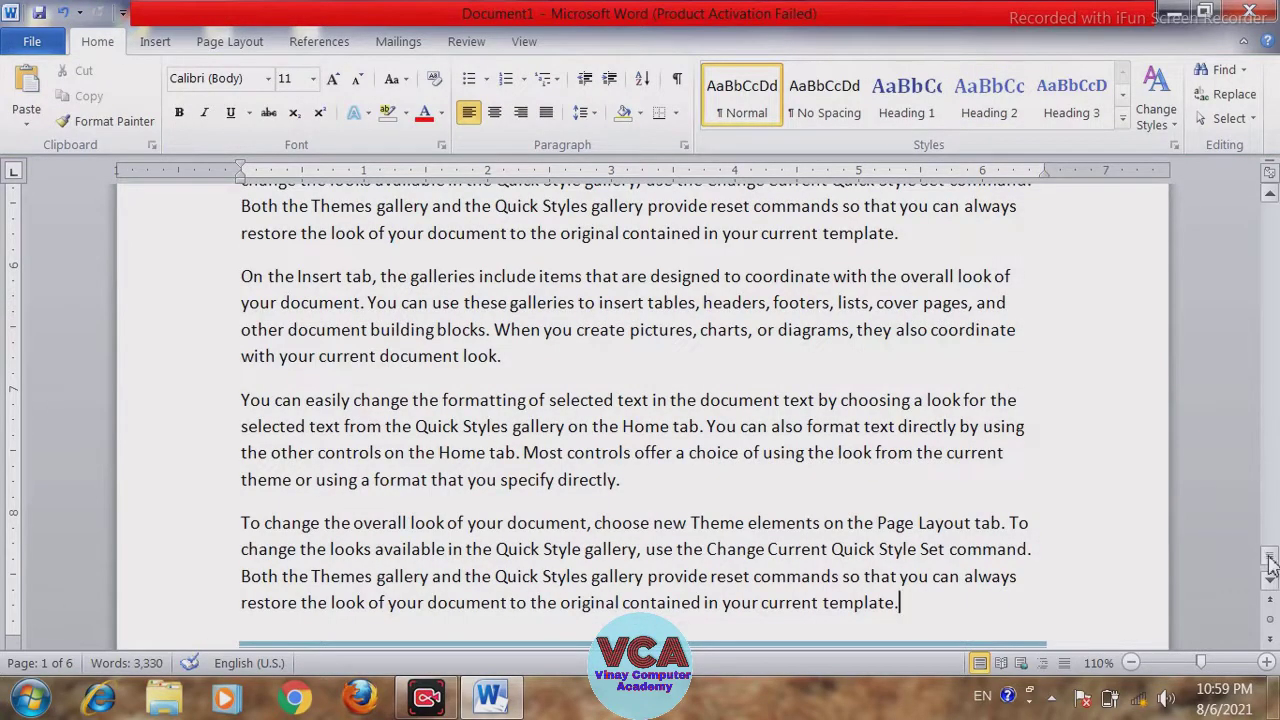
- Examine the header and footer on the first three pages and return to the start of the document
drag(1272, 290, 1270, 216)
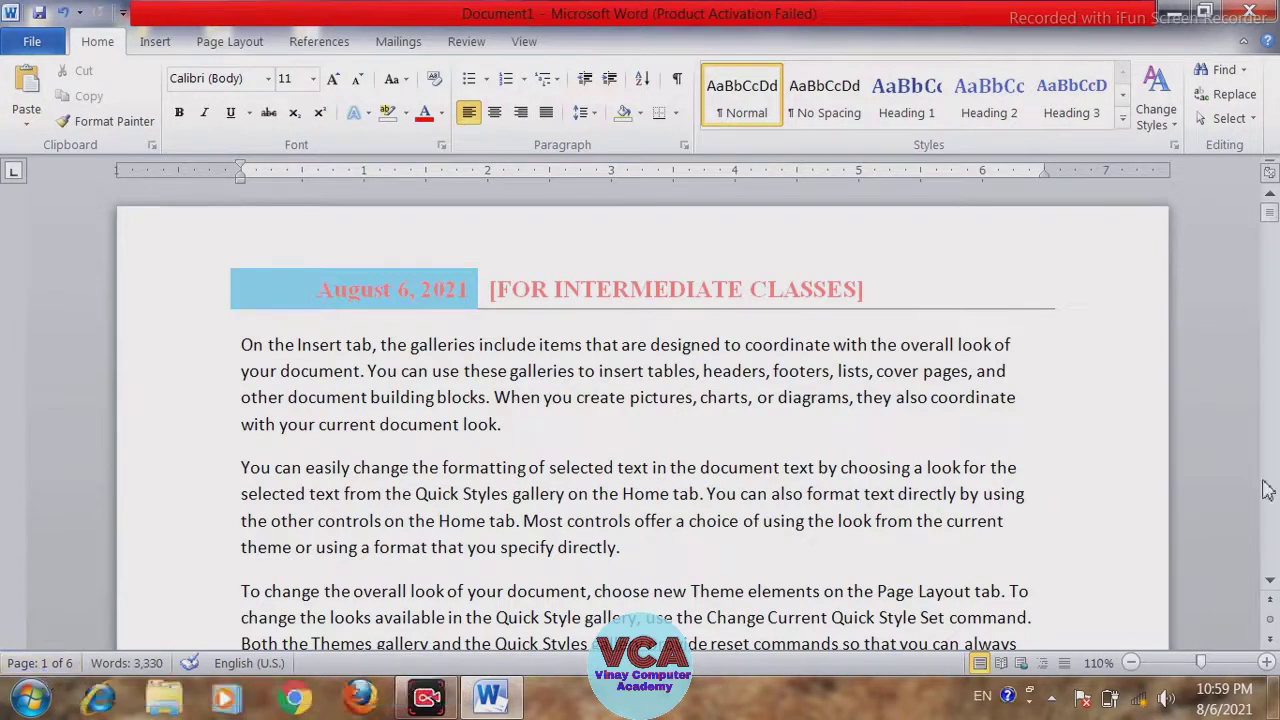
click(1271, 217)
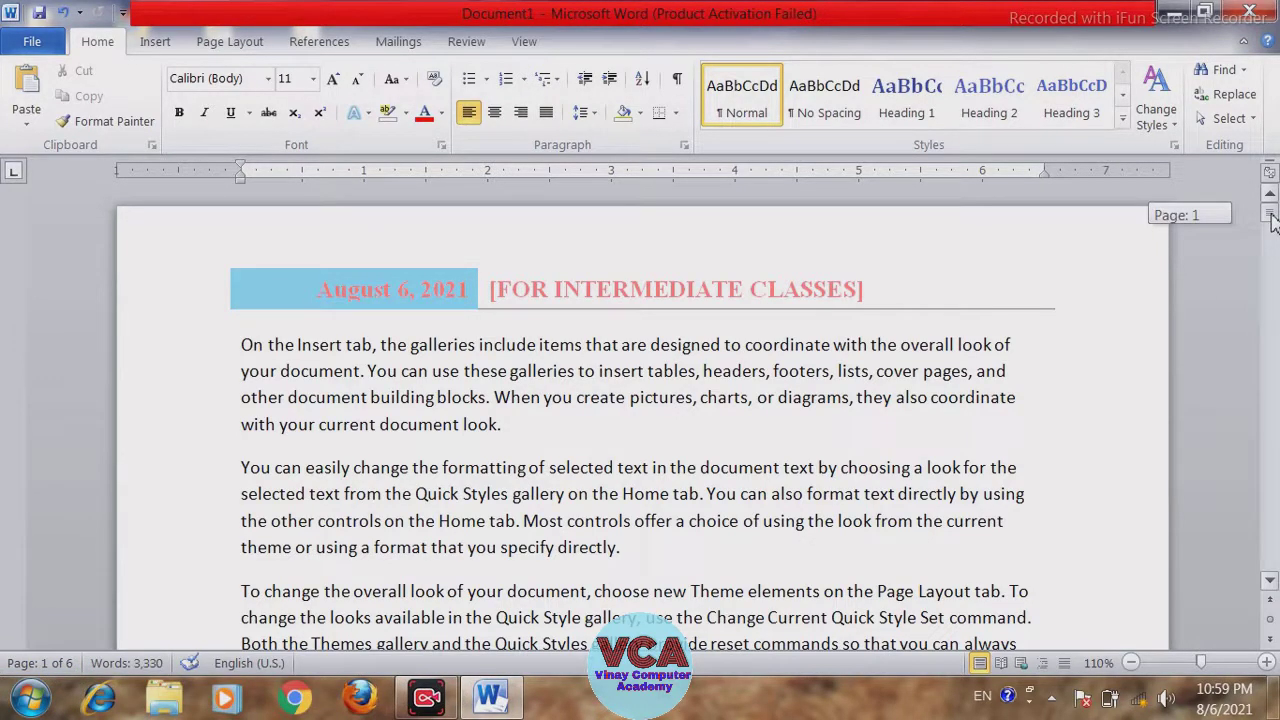
drag(1271, 220, 1273, 262)
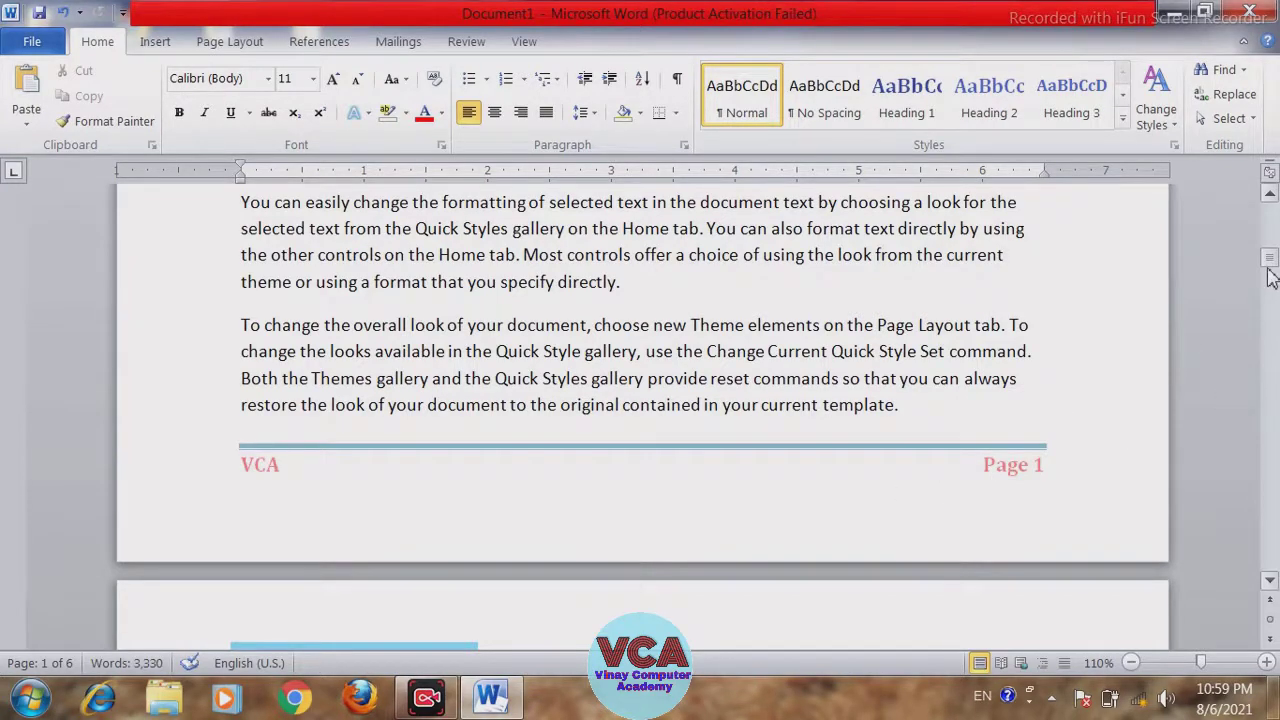
drag(1273, 270, 1273, 320)
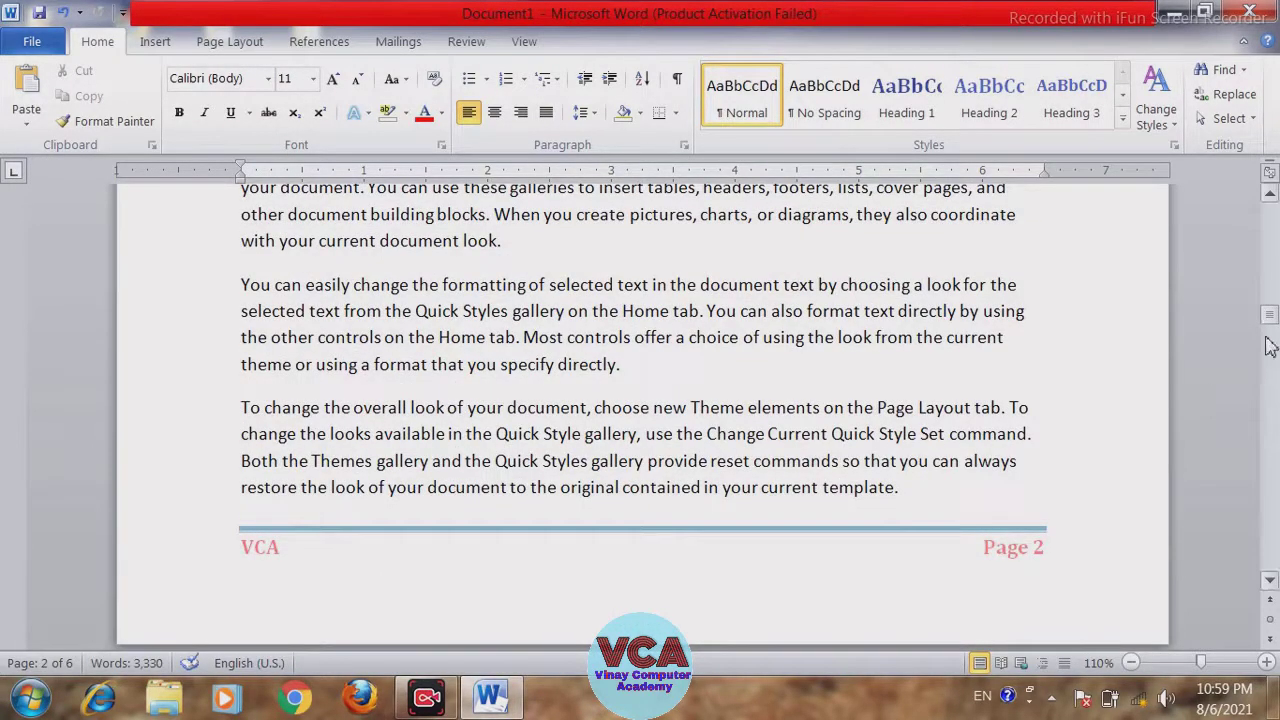
drag(1273, 330, 1273, 352)
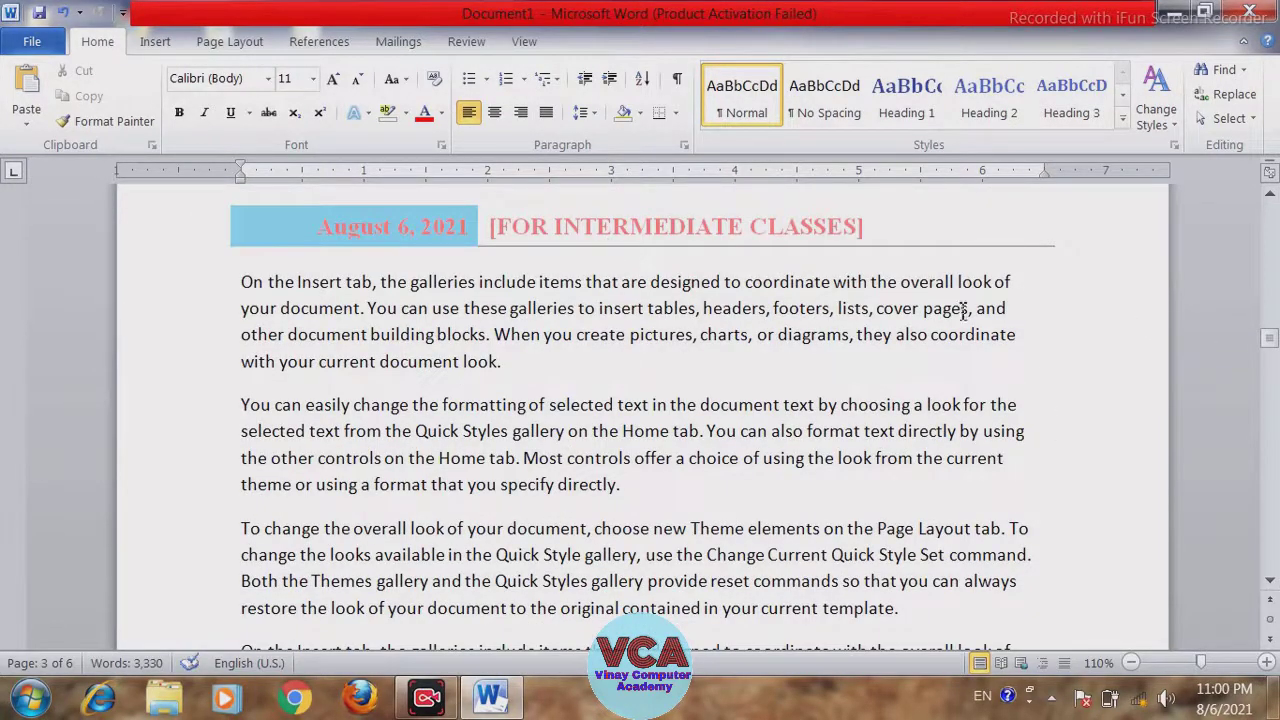
drag(1273, 342, 1273, 380)
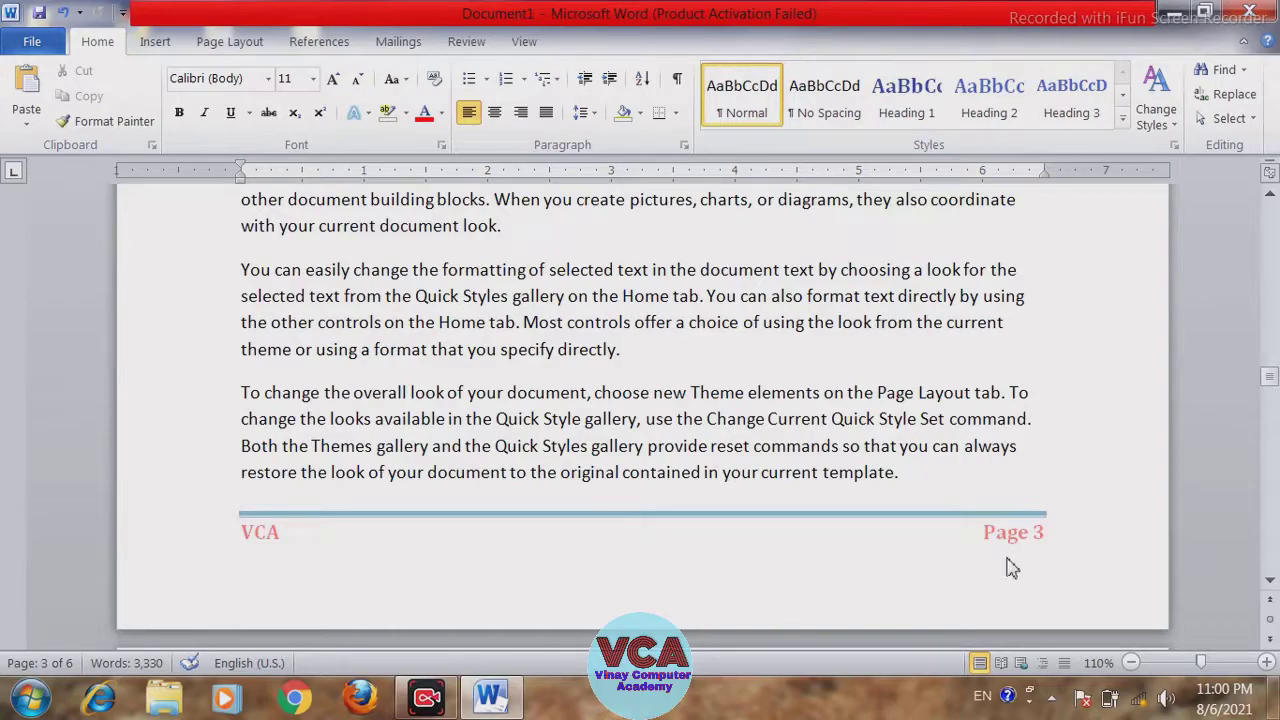
drag(1273, 390, 1257, 218)
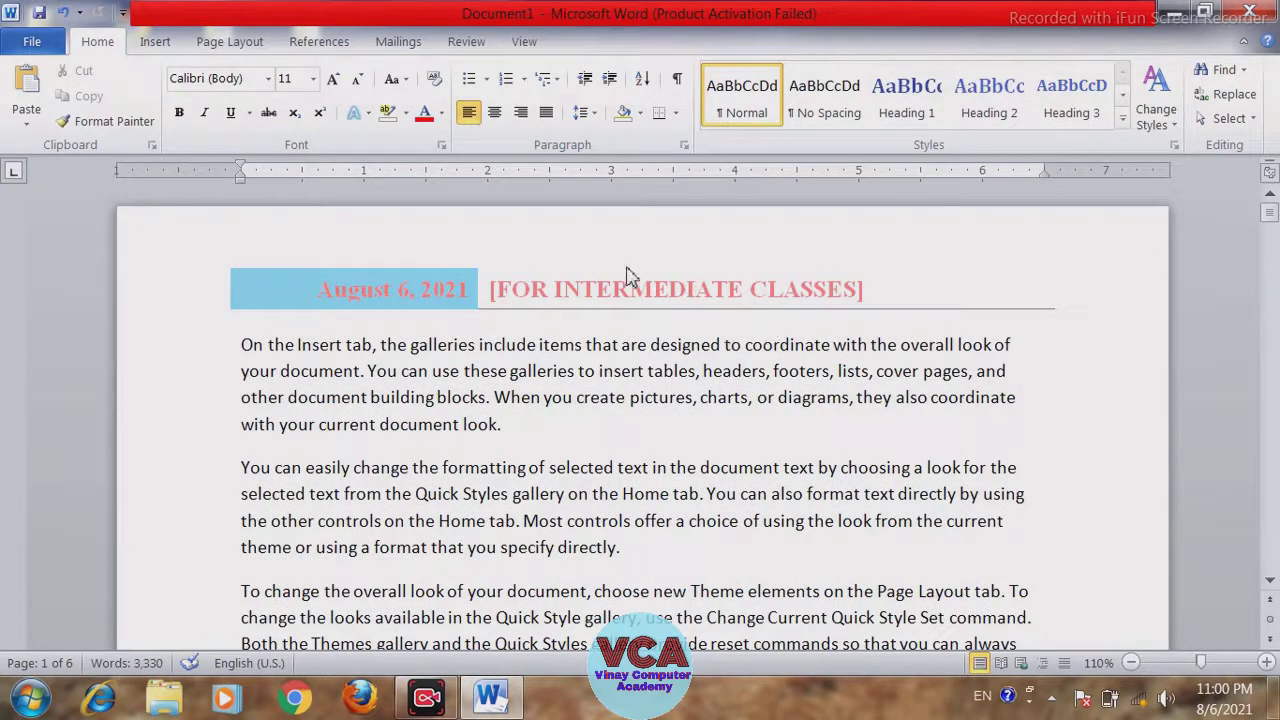
- Open the existing header for editing and place the cursor in its title
click(155, 41)
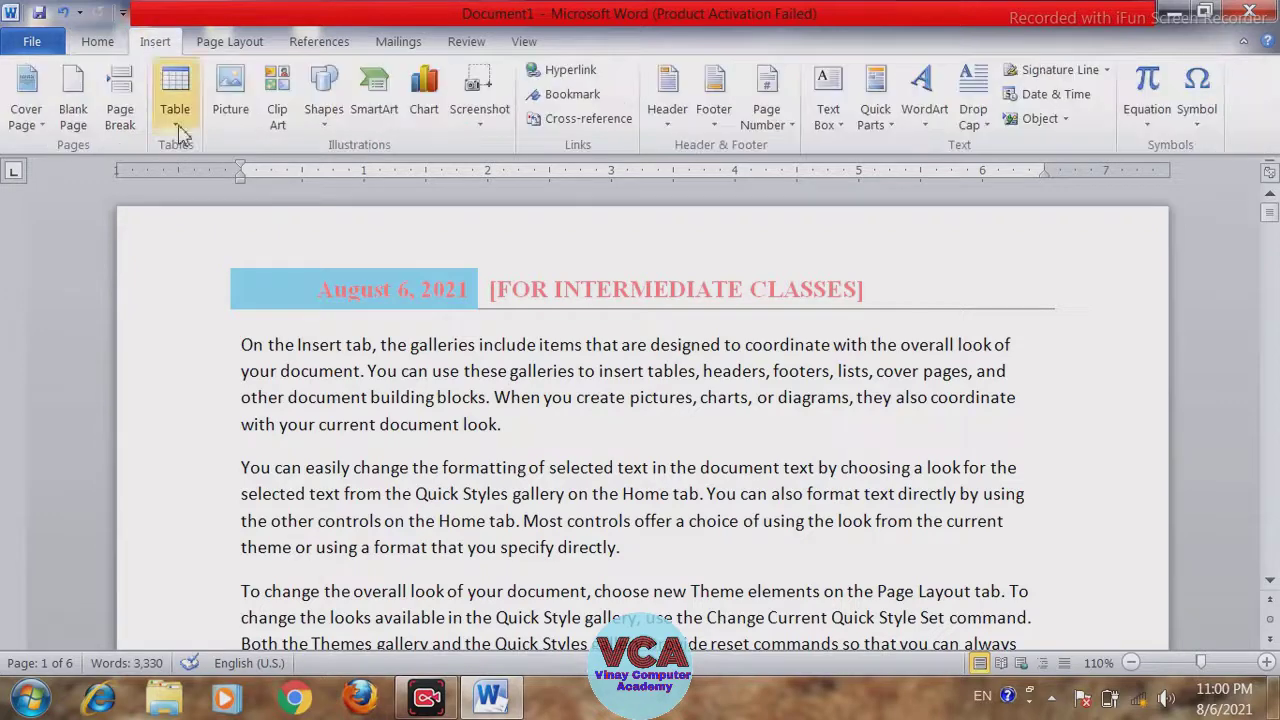
click(667, 100)
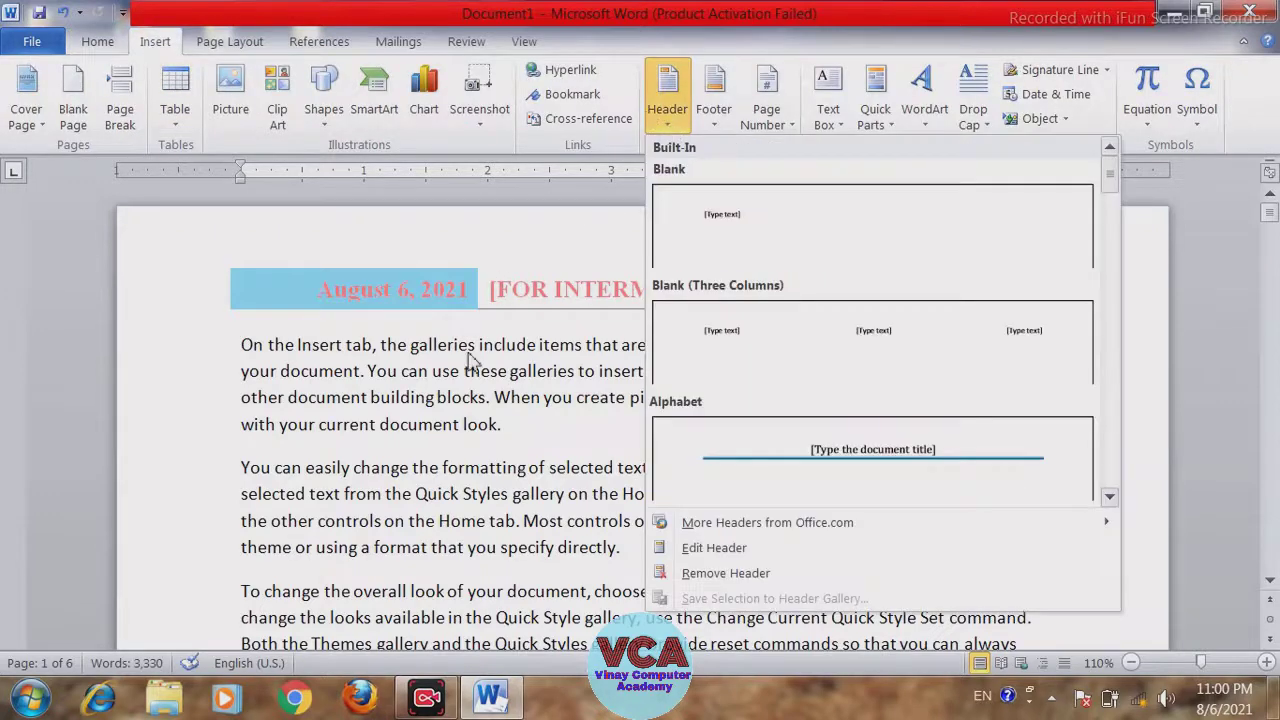
click(705, 550)
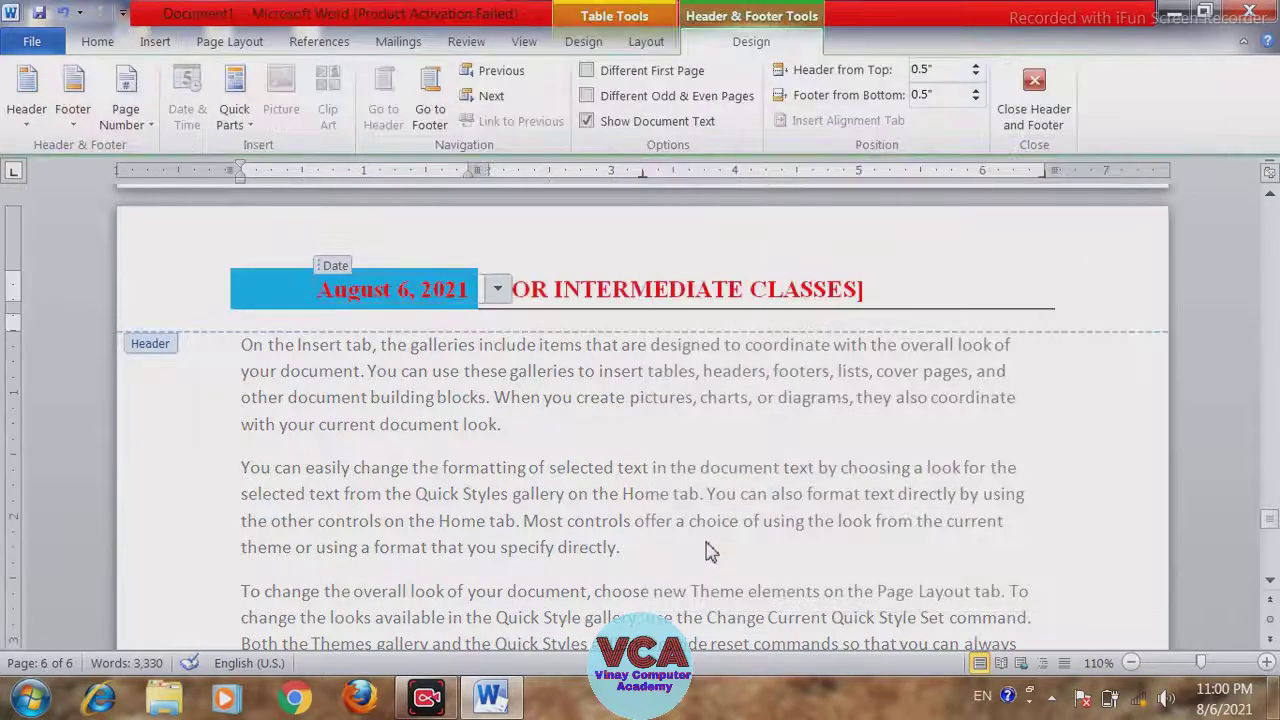
click(668, 290)
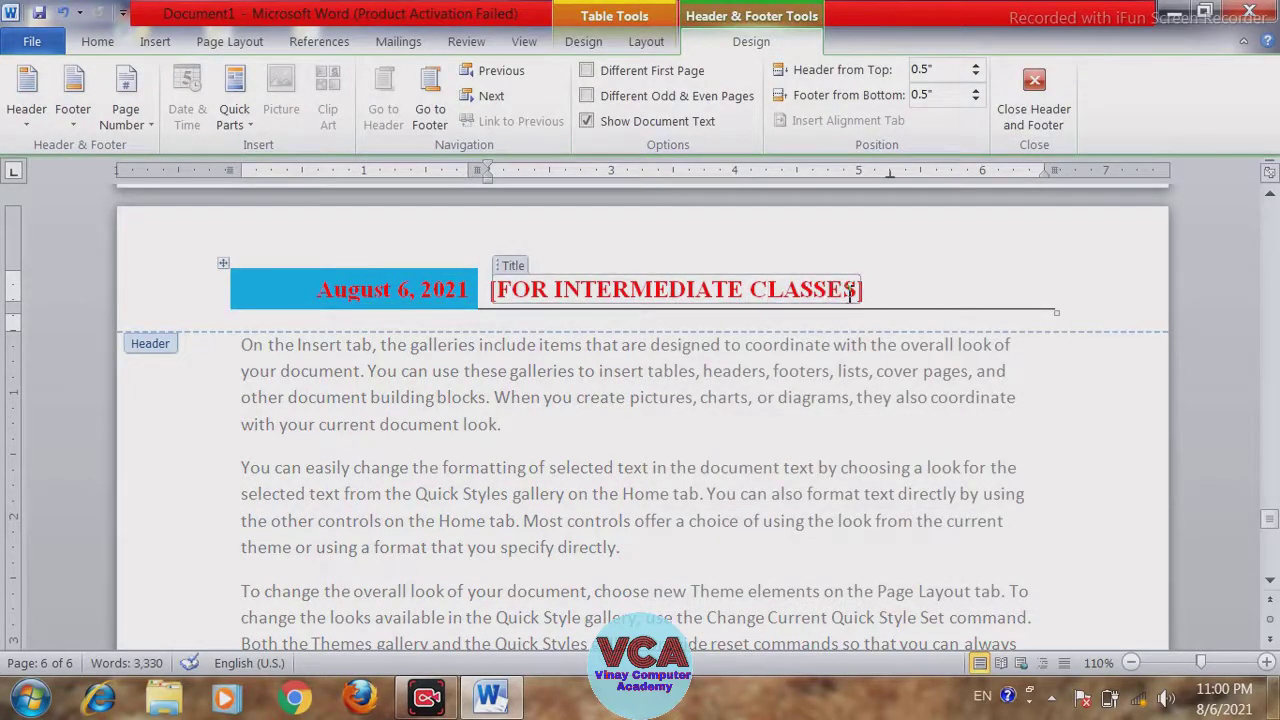
- Recolour the header's date and title text with a blue from the standard colours palette and close header editing
drag(875, 290, 350, 290)
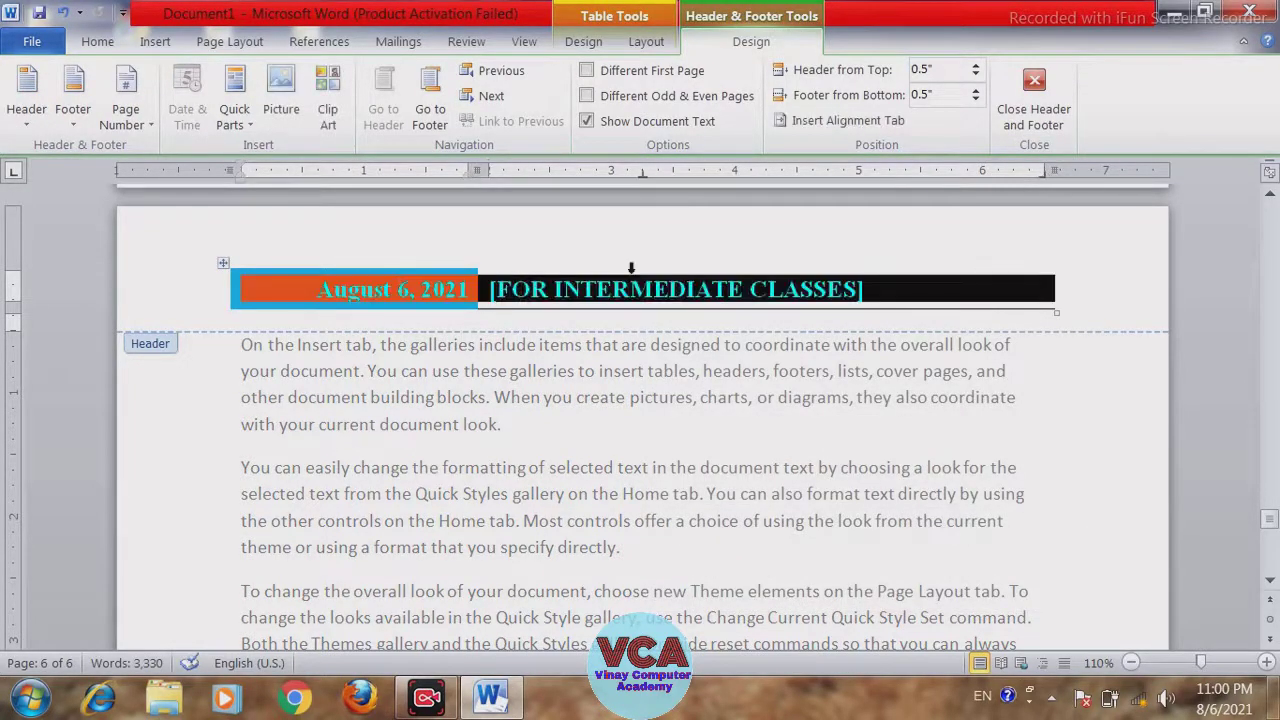
click(97, 41)
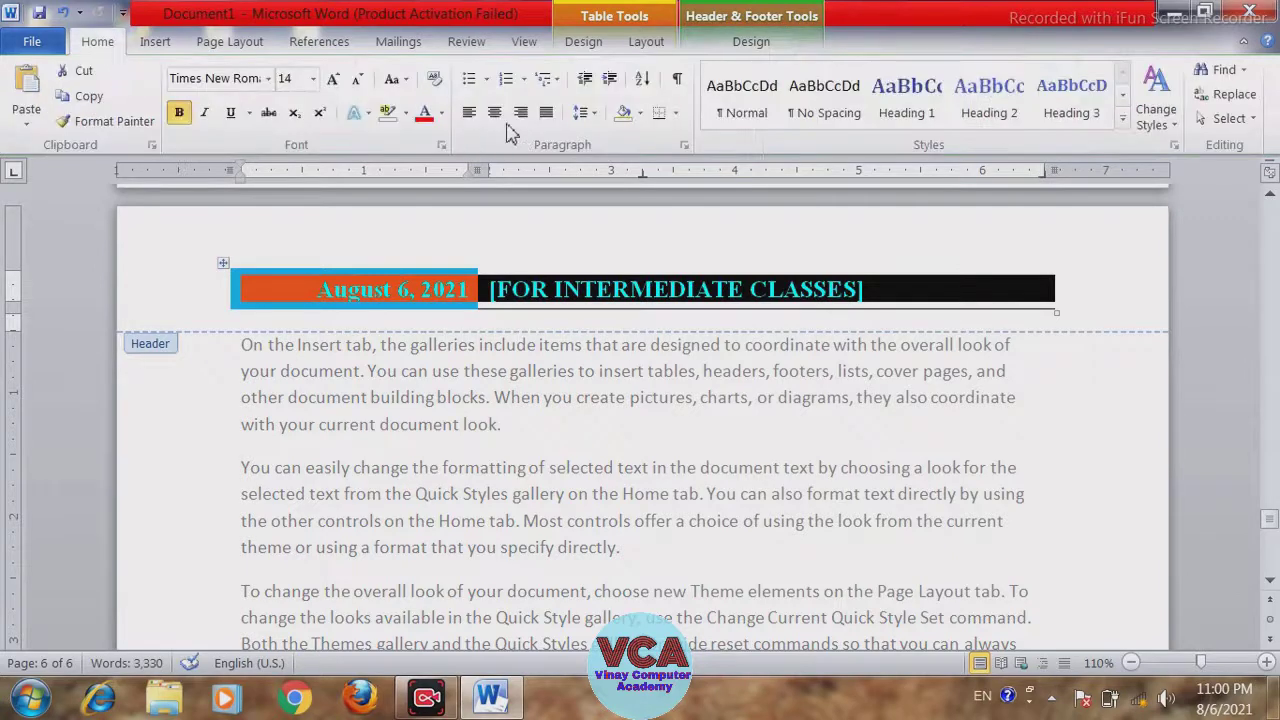
click(441, 112)
mouse_move(507, 367)
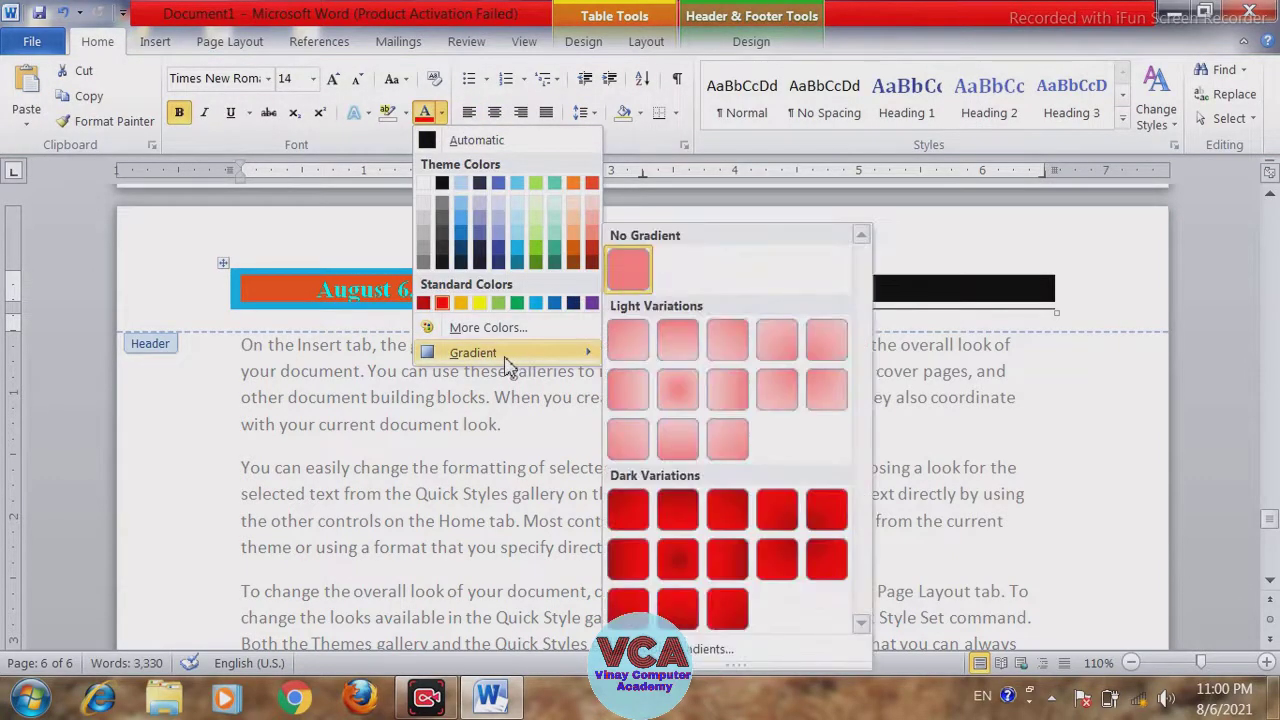
click(480, 327)
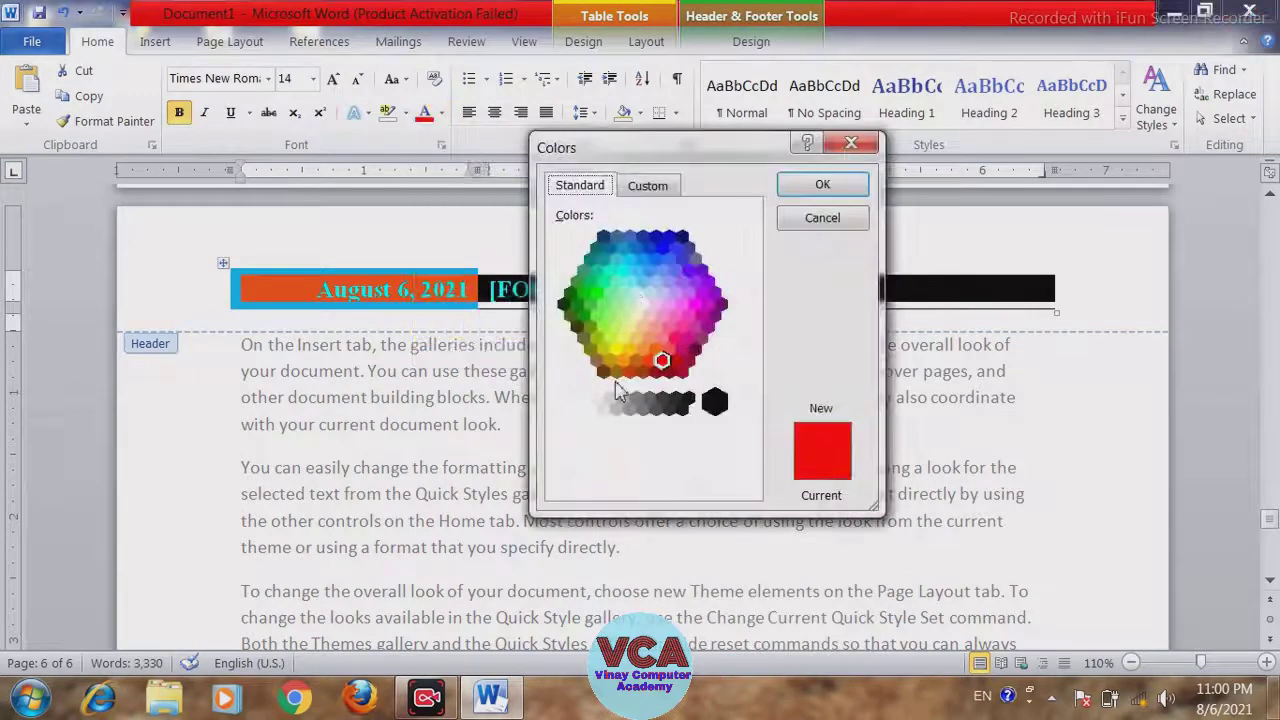
click(650, 248)
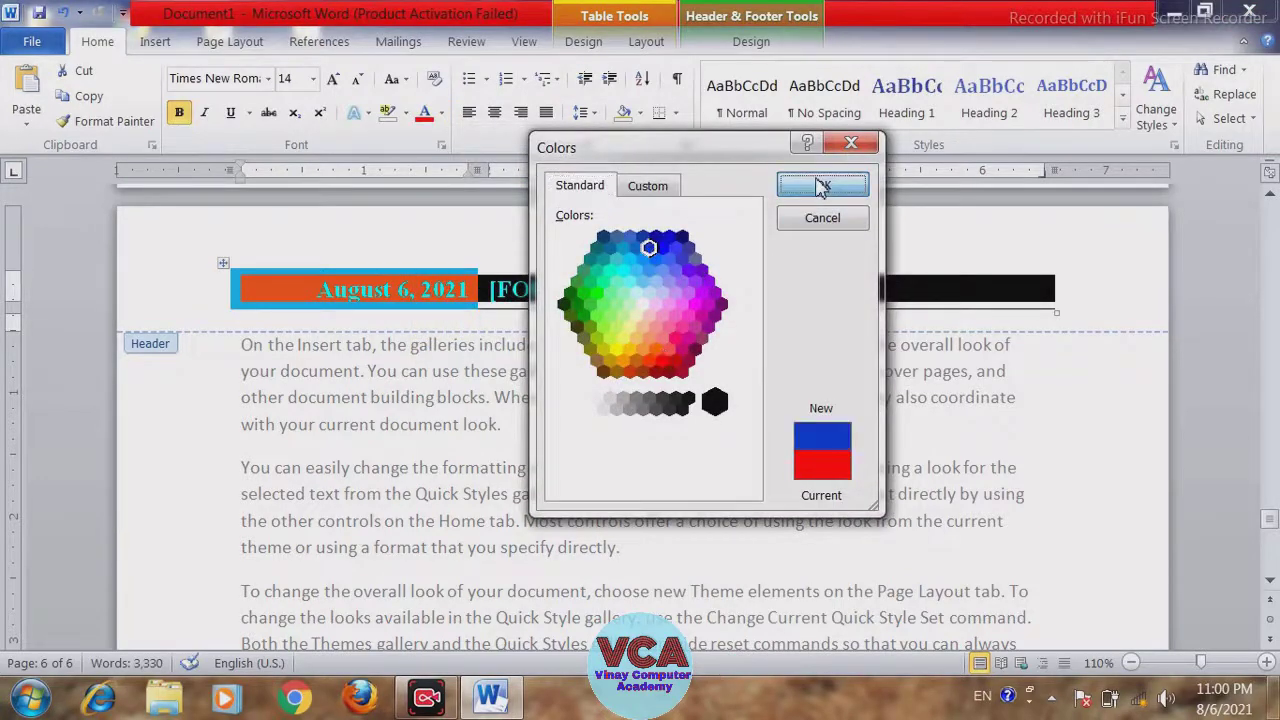
click(822, 184)
click(954, 291)
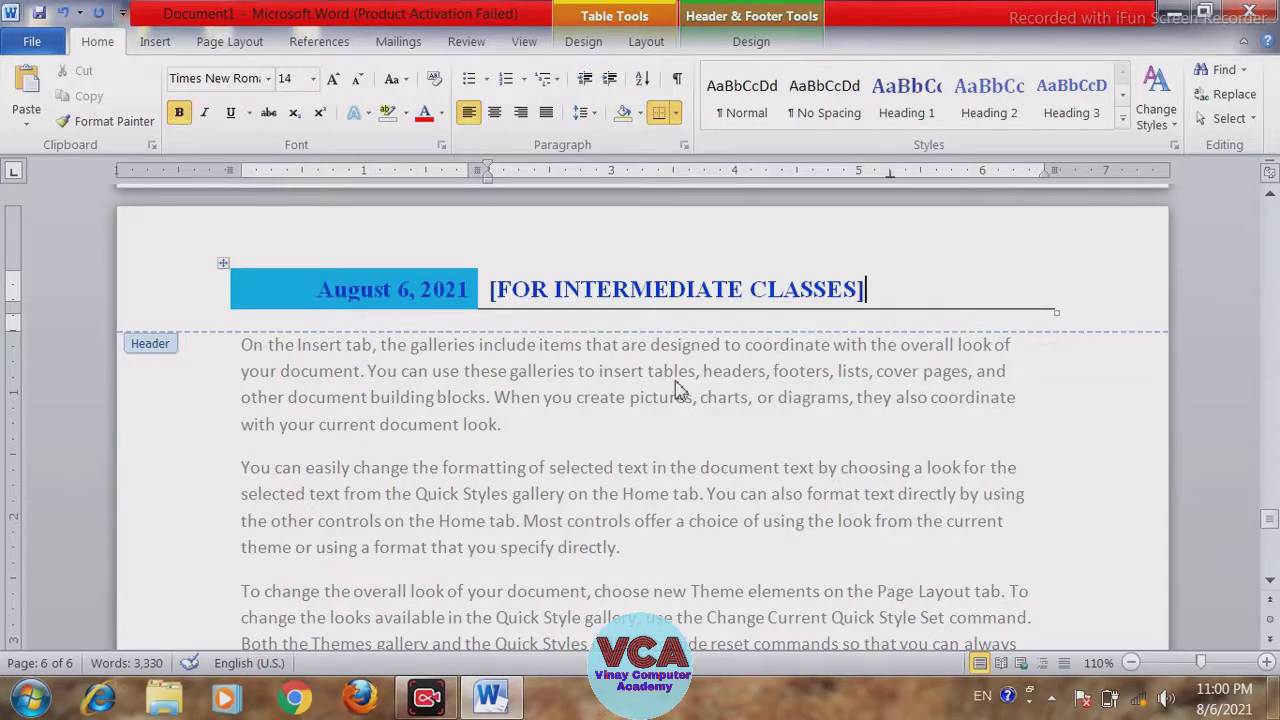
click(741, 47)
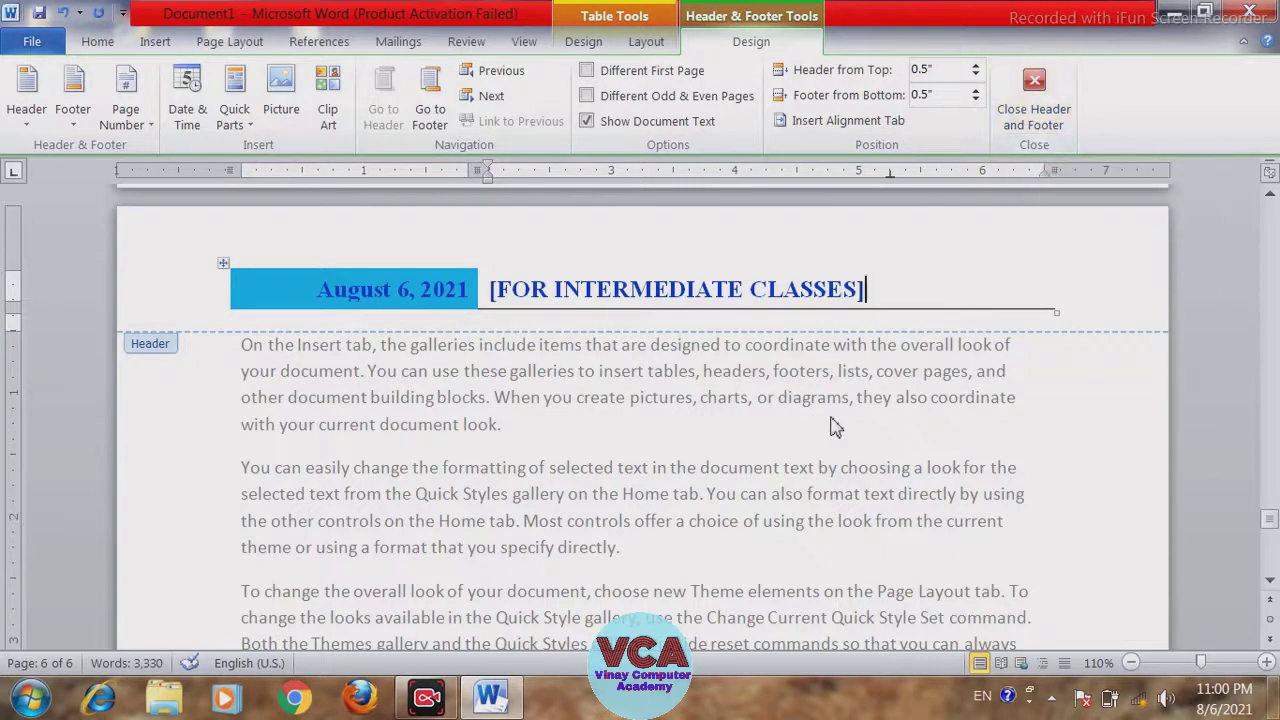
click(1030, 110)
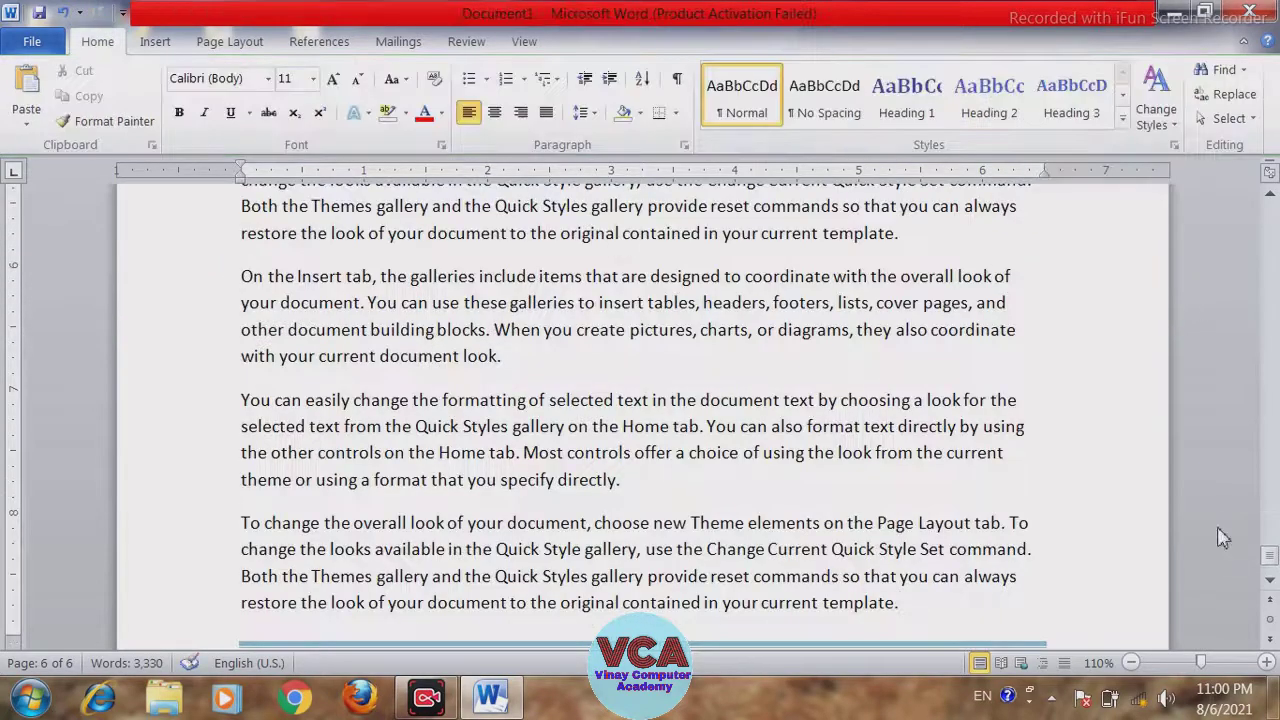
- Extend the existing footer text to read VCA DOCUMENTS and close header and footer editing
drag(1272, 560, 1272, 516)
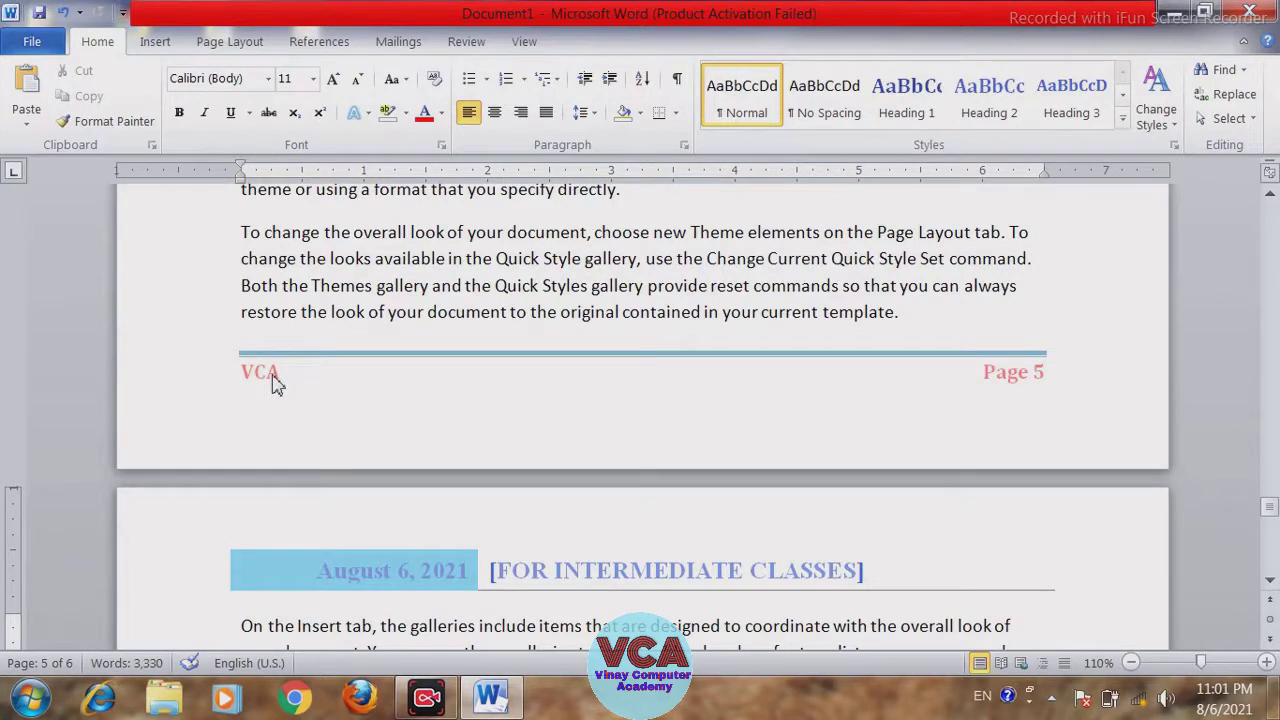
click(158, 41)
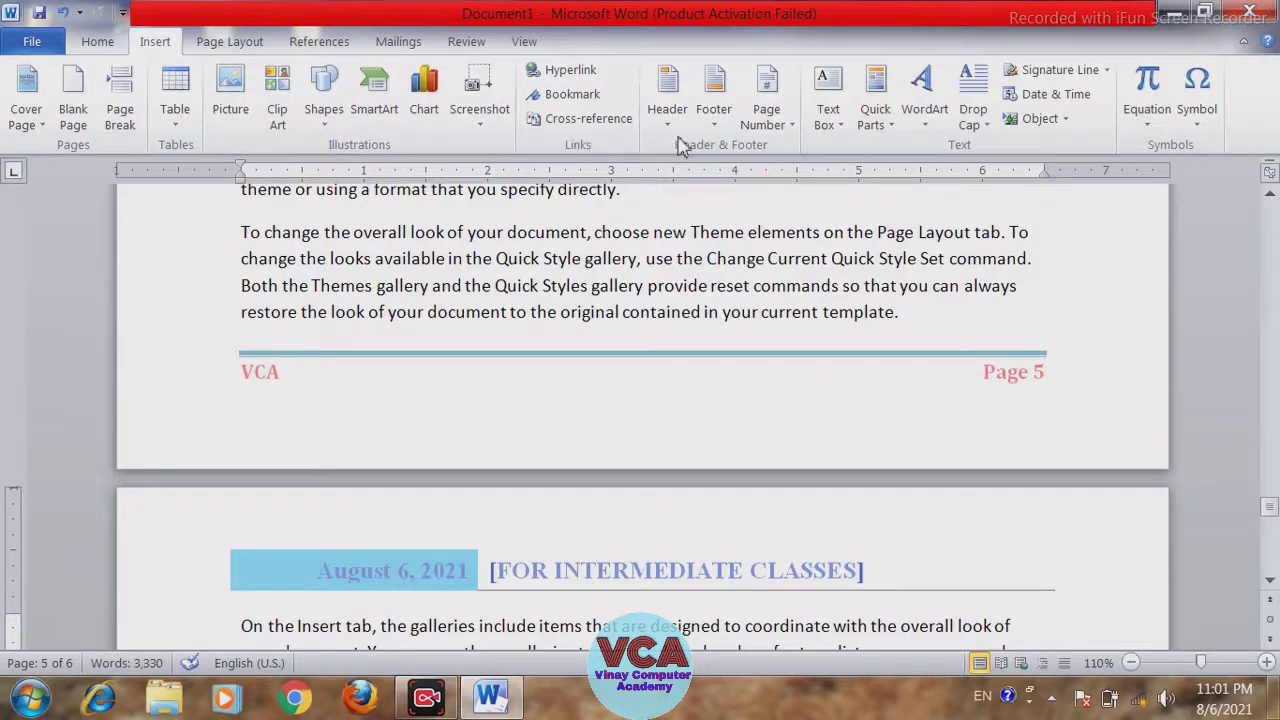
click(712, 112)
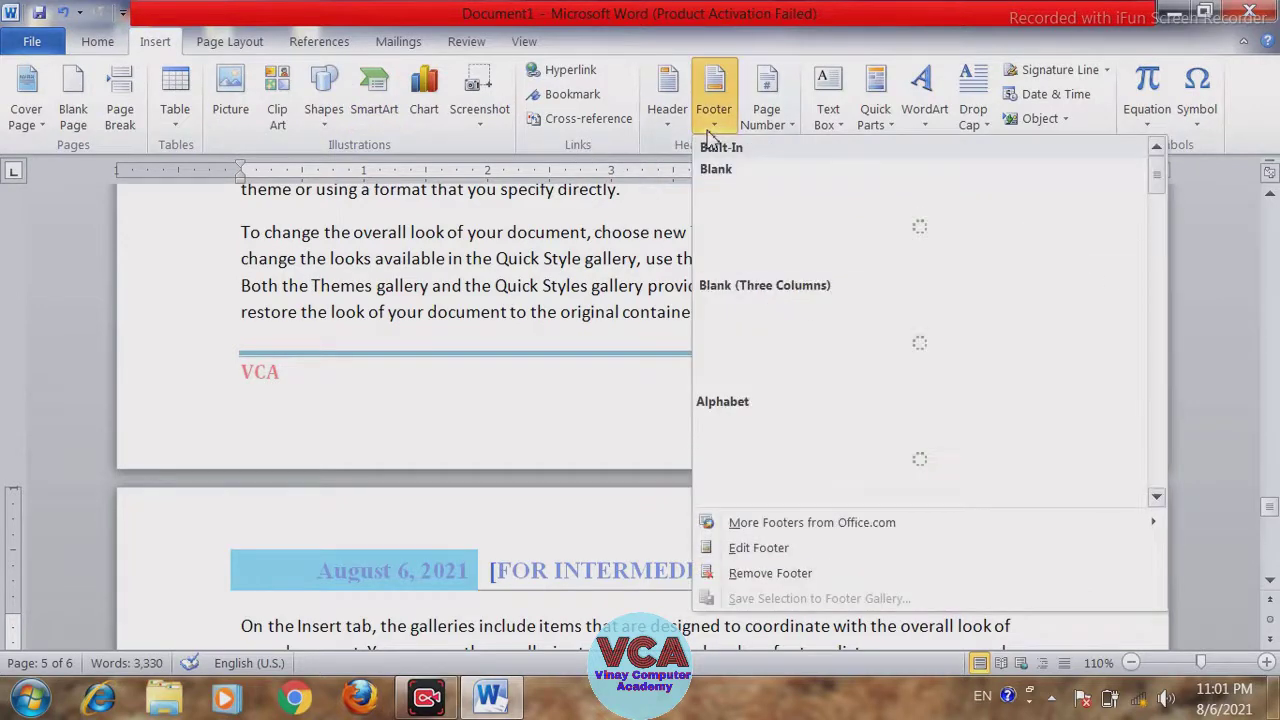
click(787, 551)
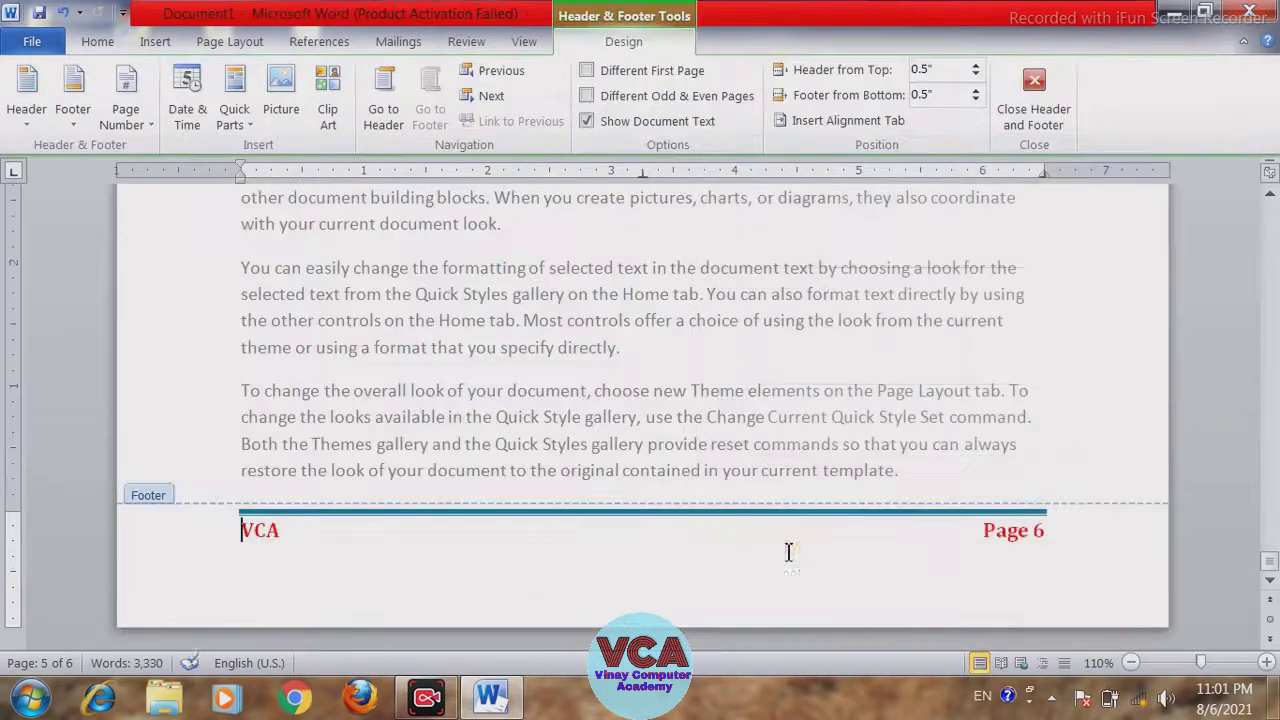
double_click(294, 532)
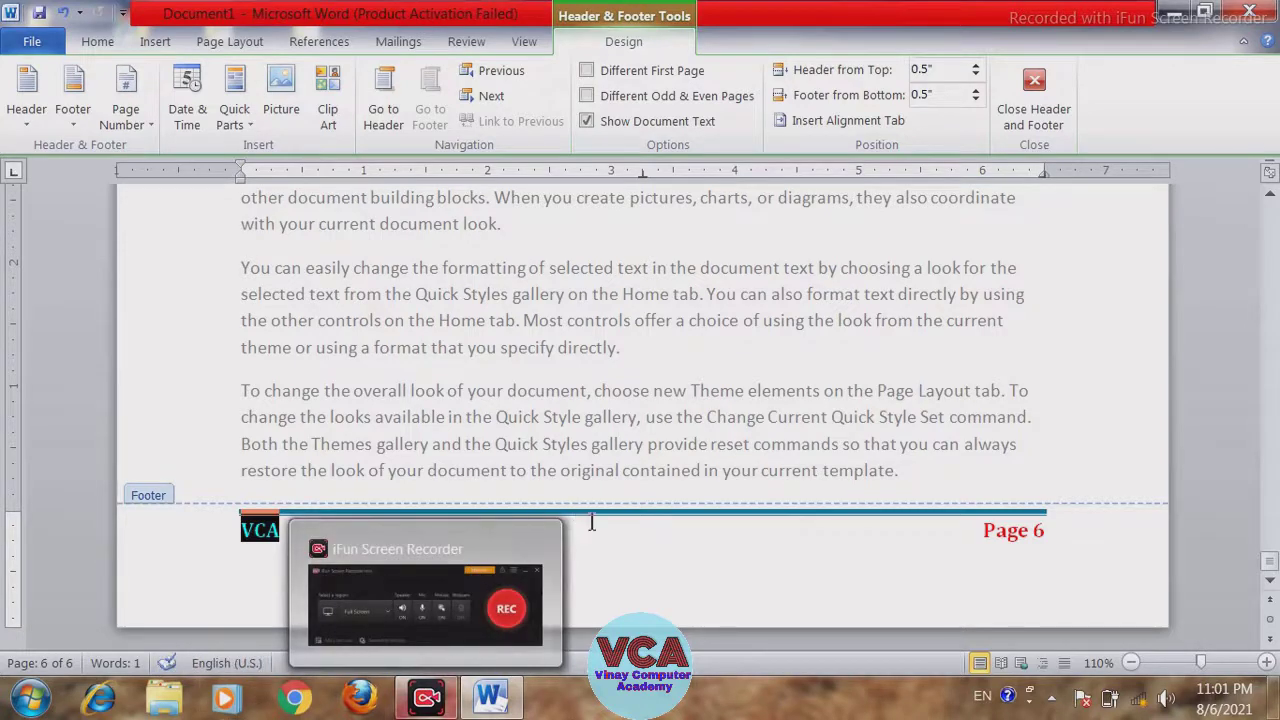
click(641, 530)
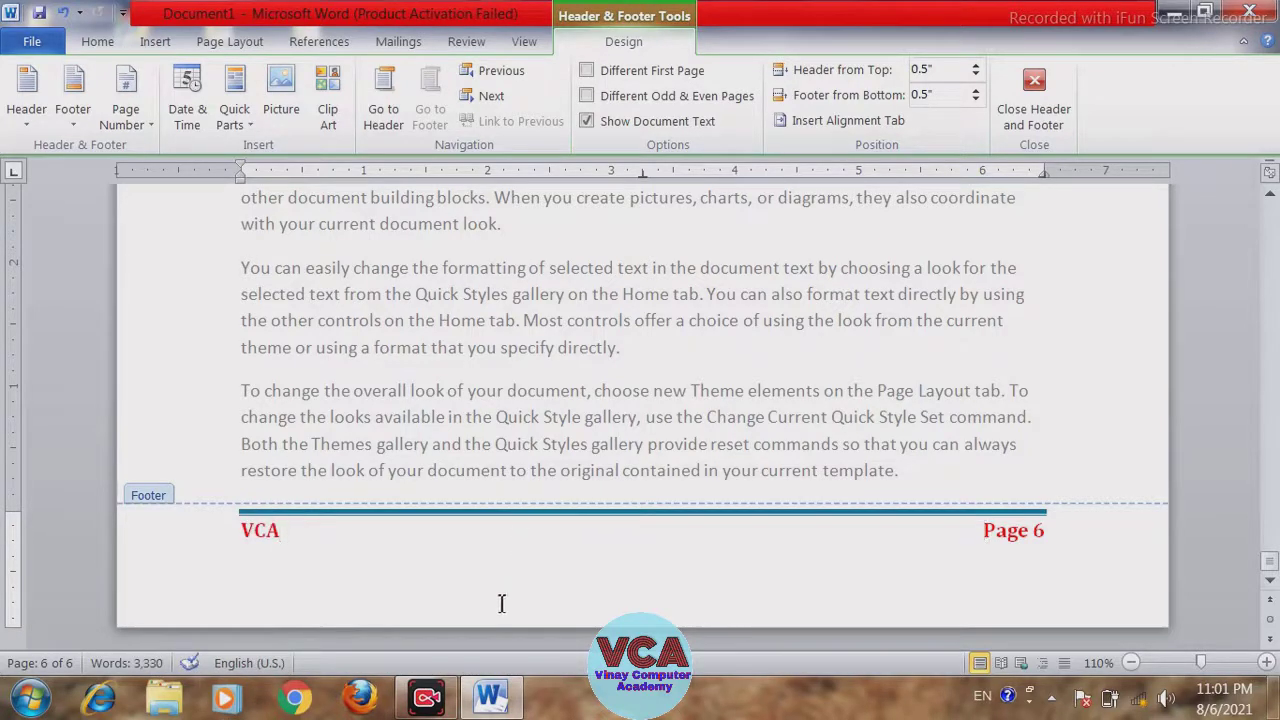
text(DO)
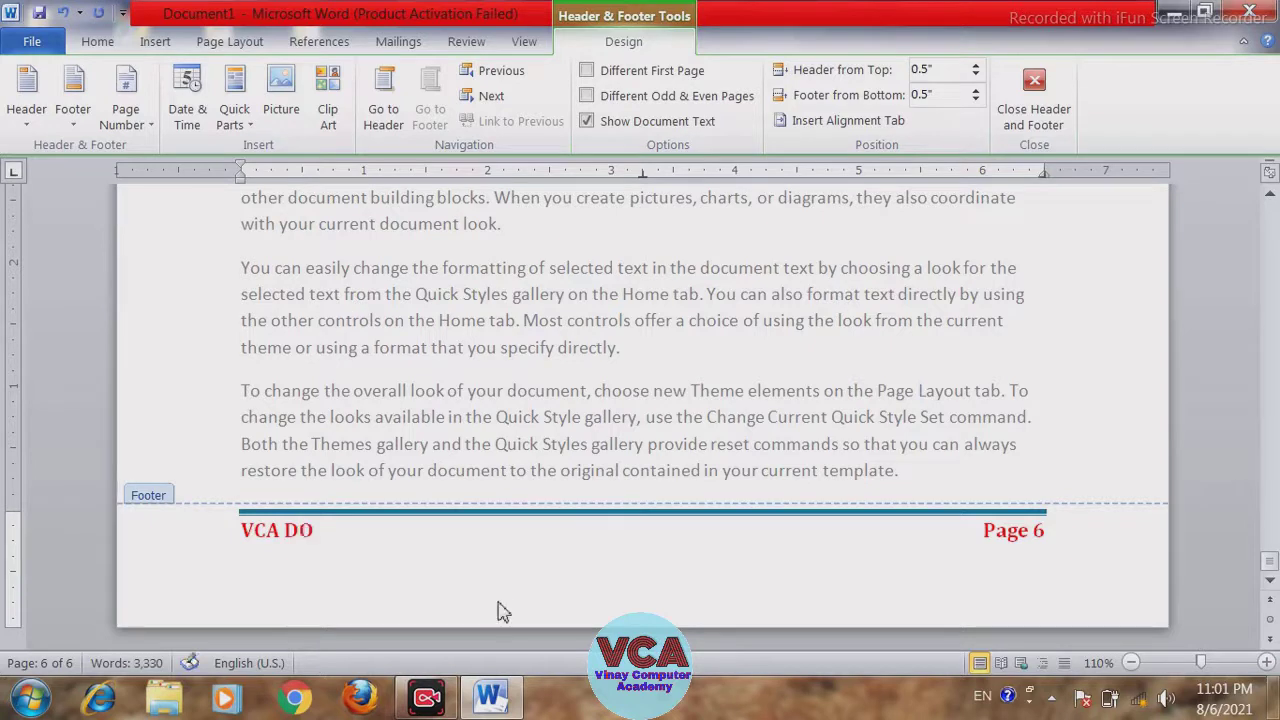
text(CUMEN)
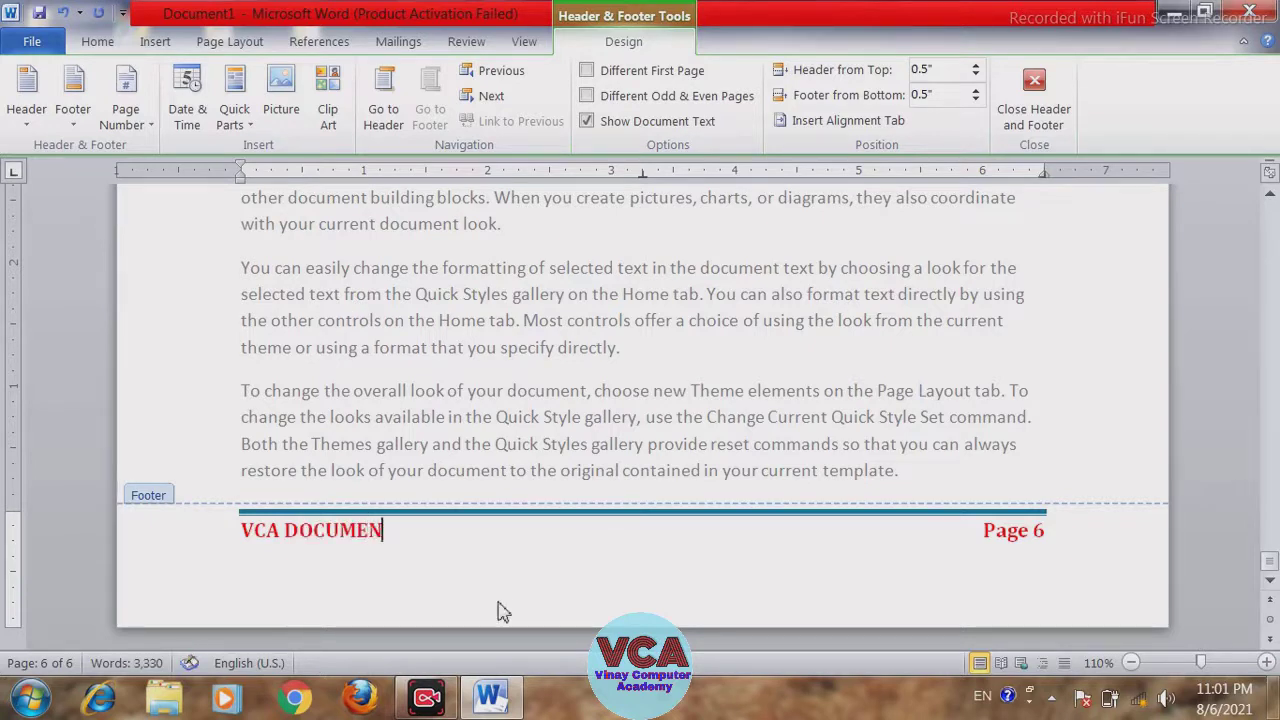
text(TS)
click(1030, 117)
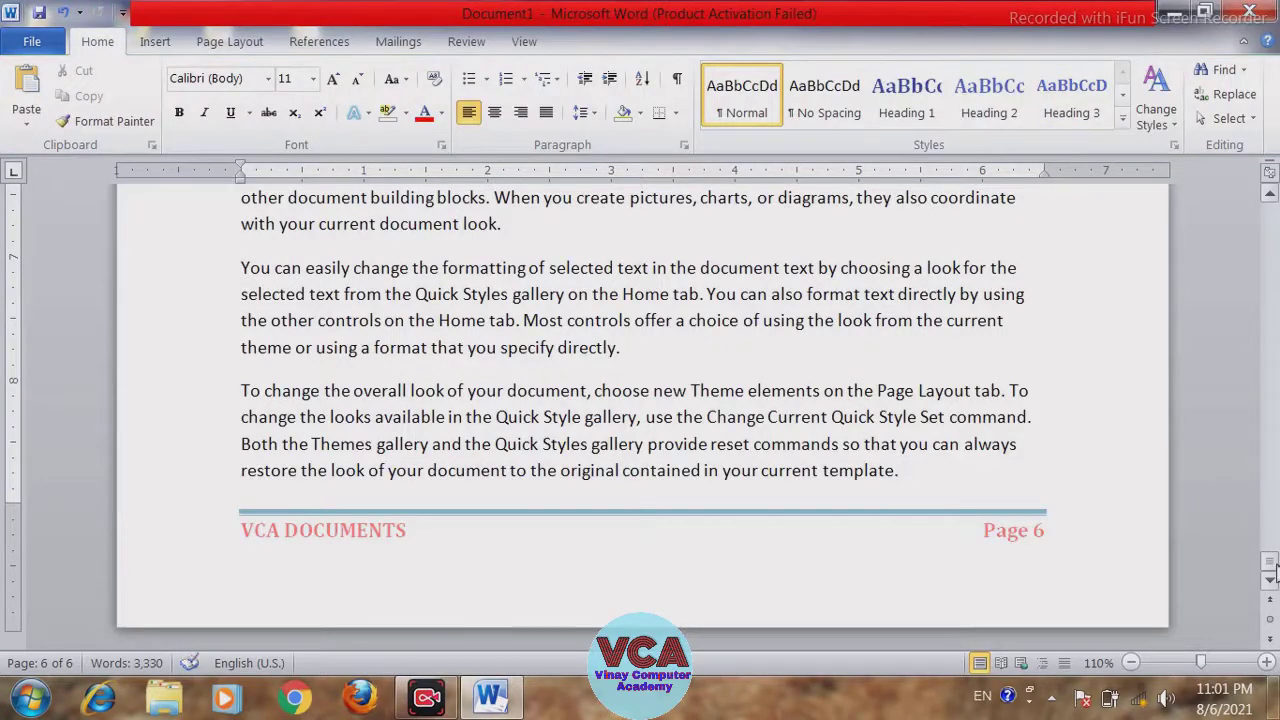
drag(1275, 568, 1273, 192)
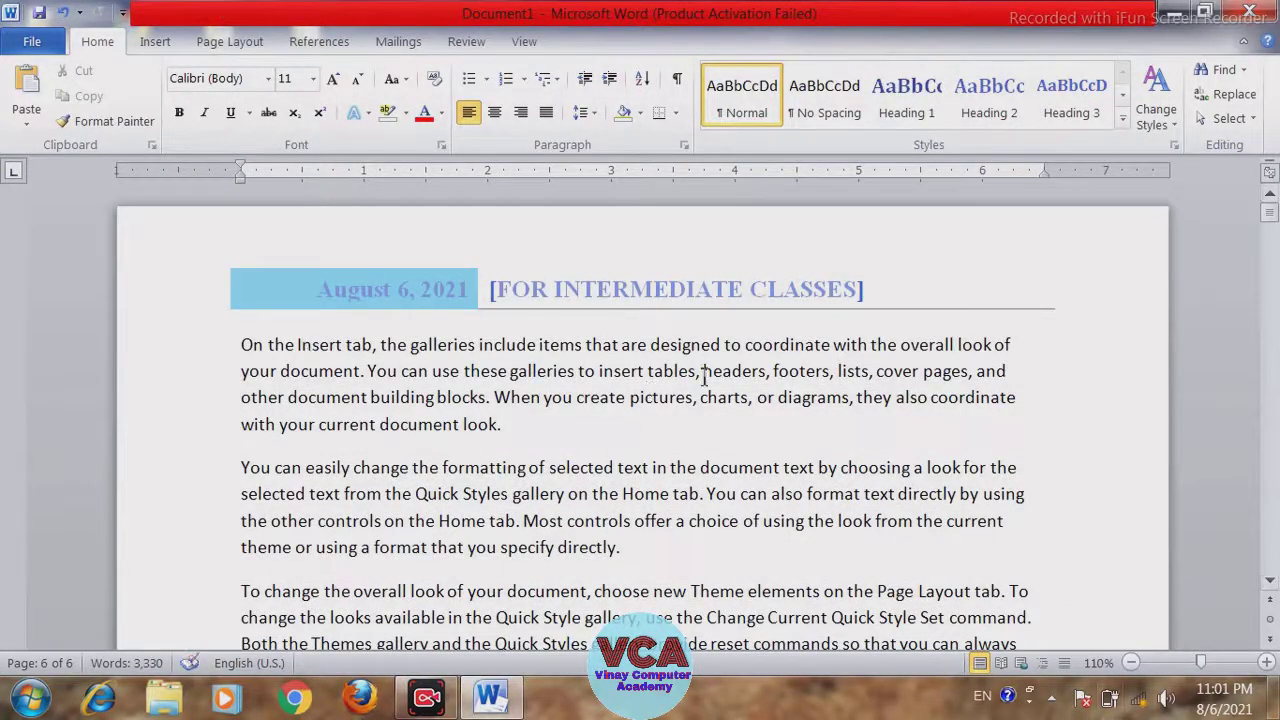
click(163, 44)
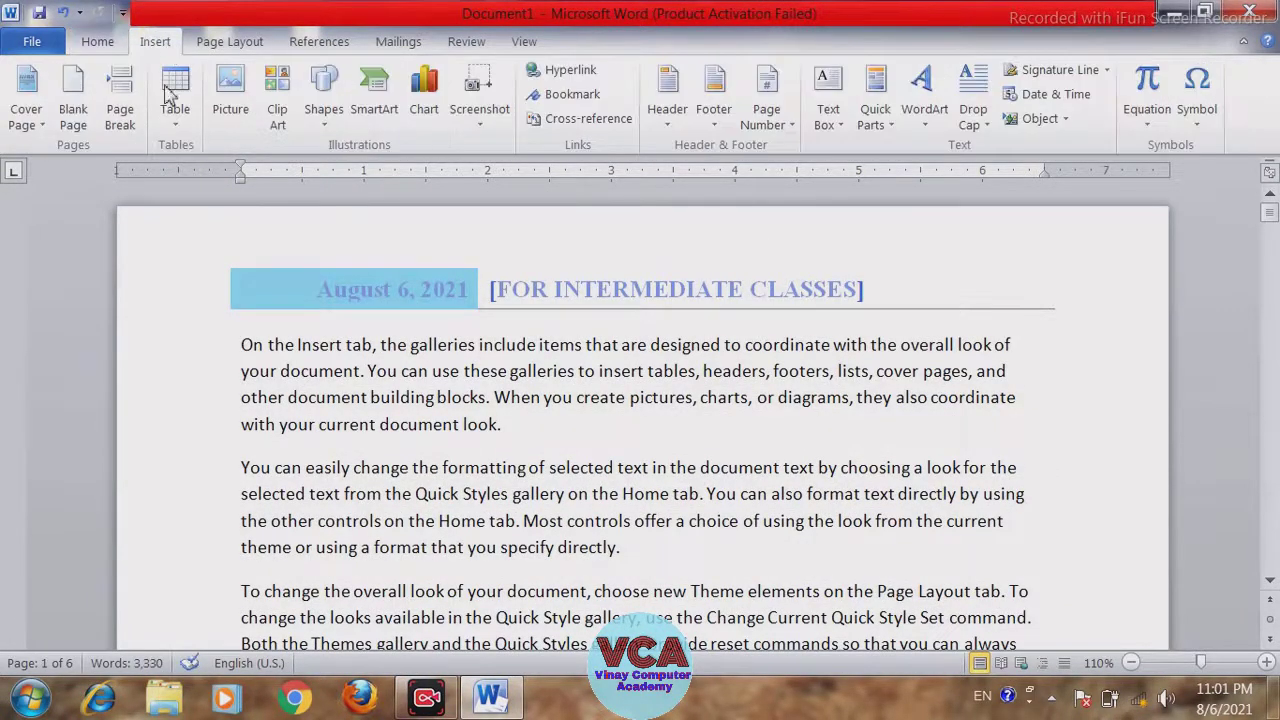
click(667, 112)
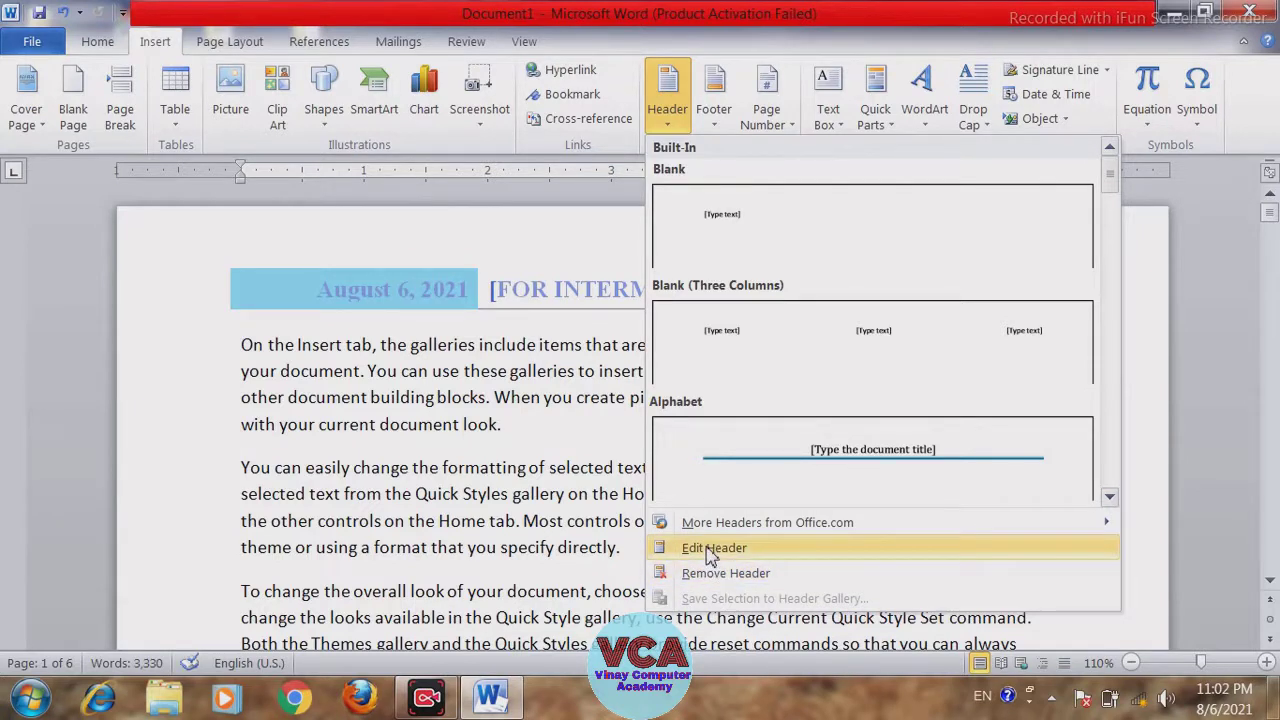
click(505, 423)
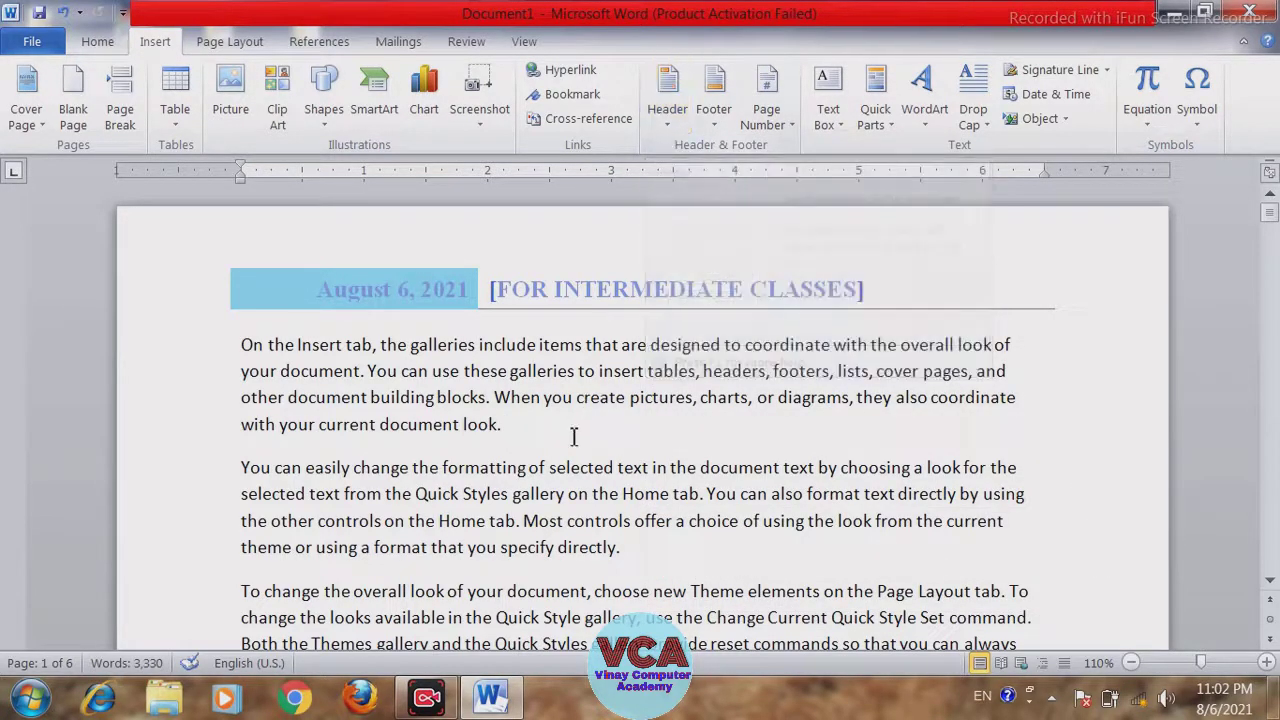
- Open the first page's header for editing directly on the page and return to the body text, twice over
double_click(557, 280)
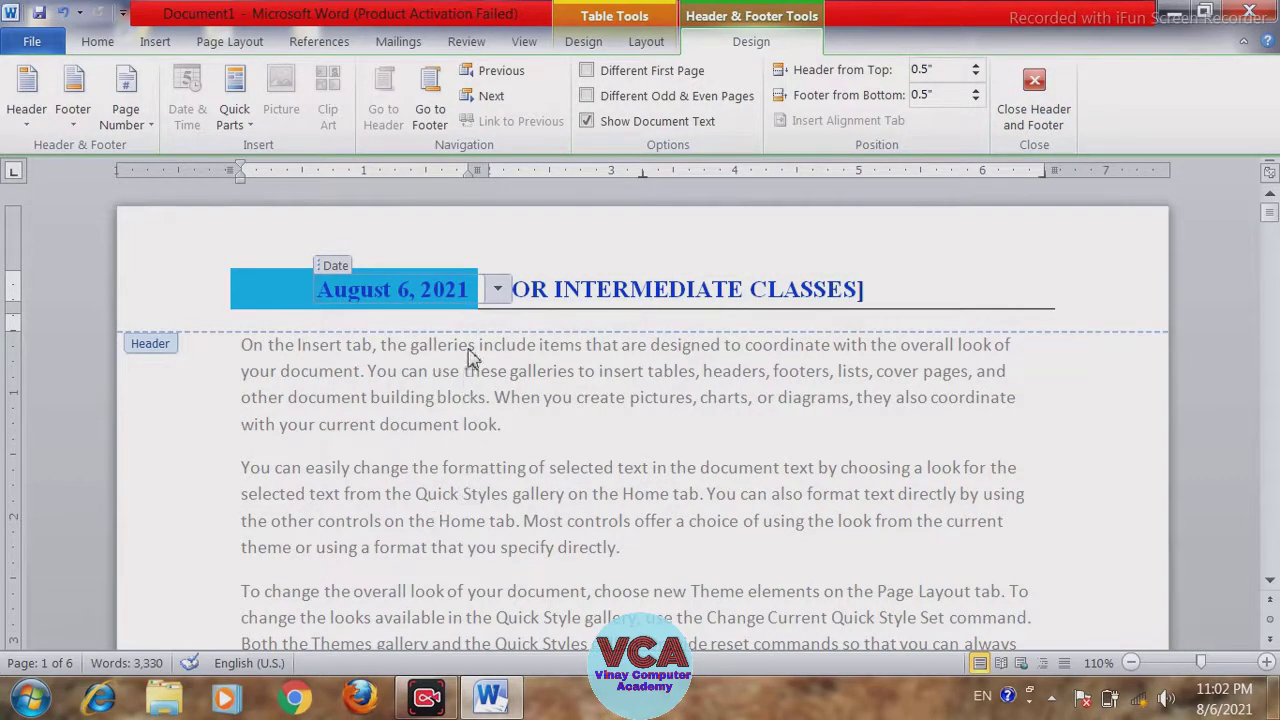
double_click(479, 456)
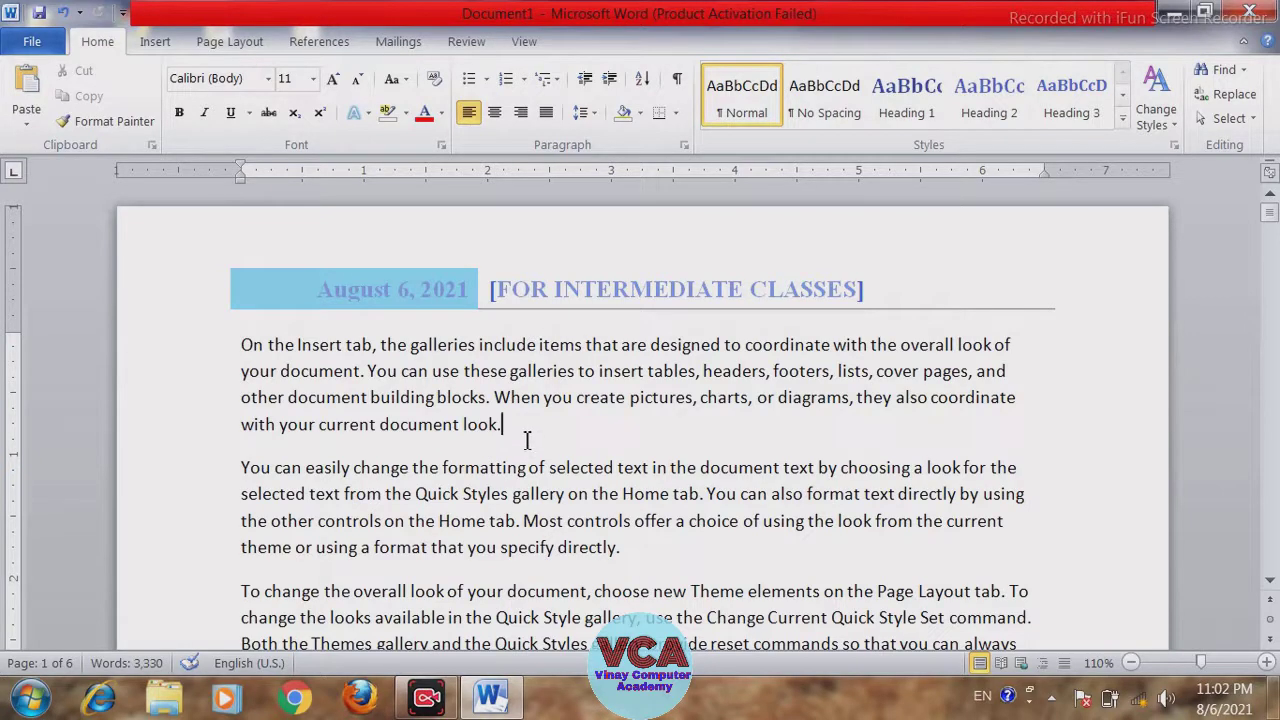
double_click(578, 305)
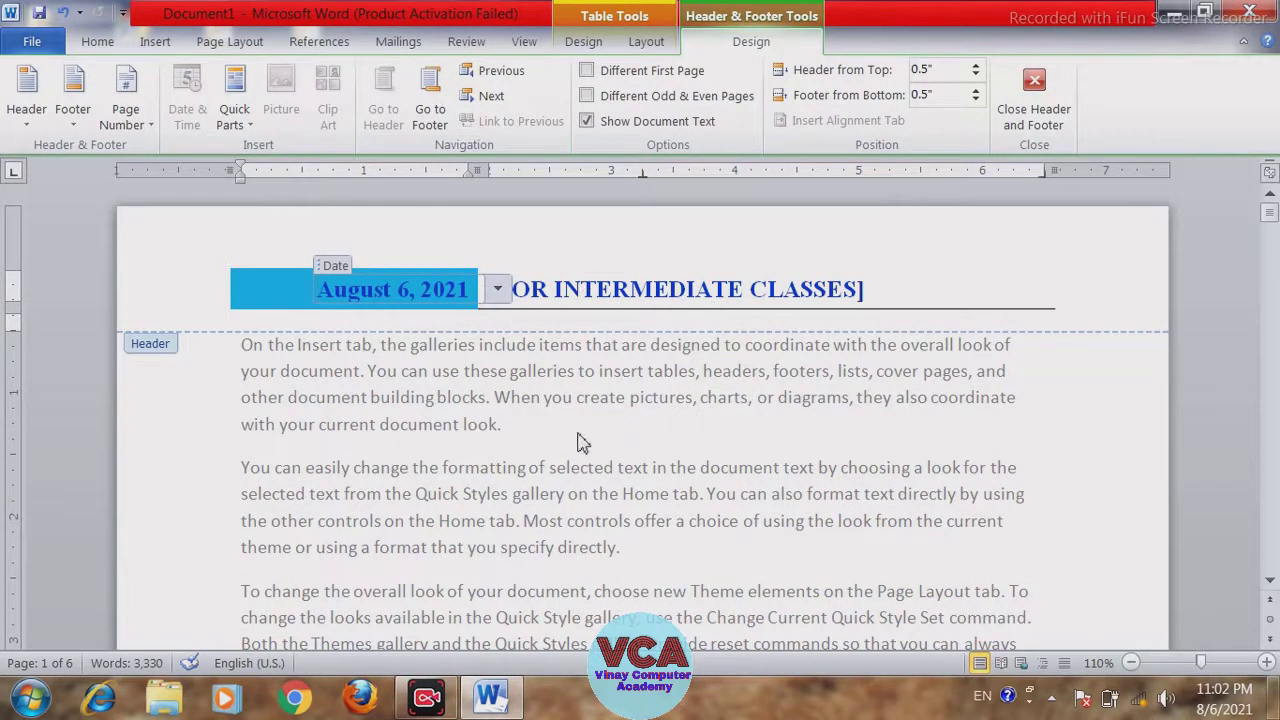
double_click(395, 475)
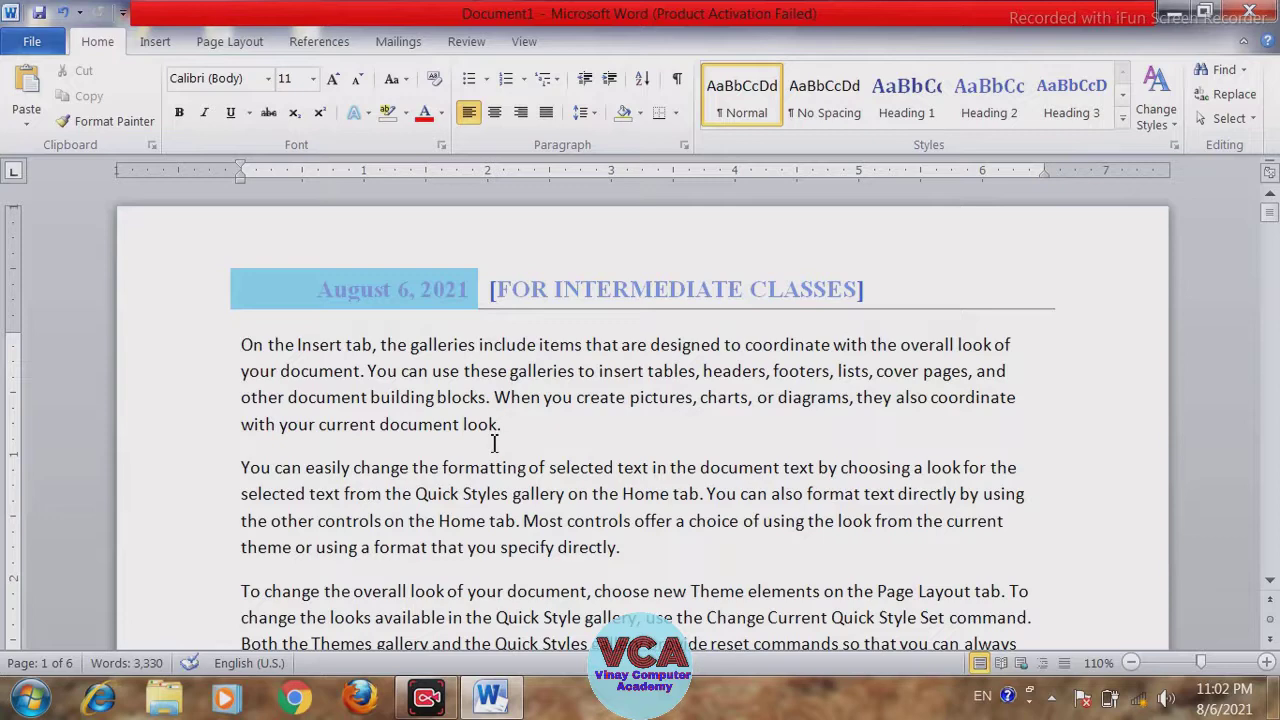
- Open the header for editing and replace it with the built-in Annual header design
double_click(557, 305)
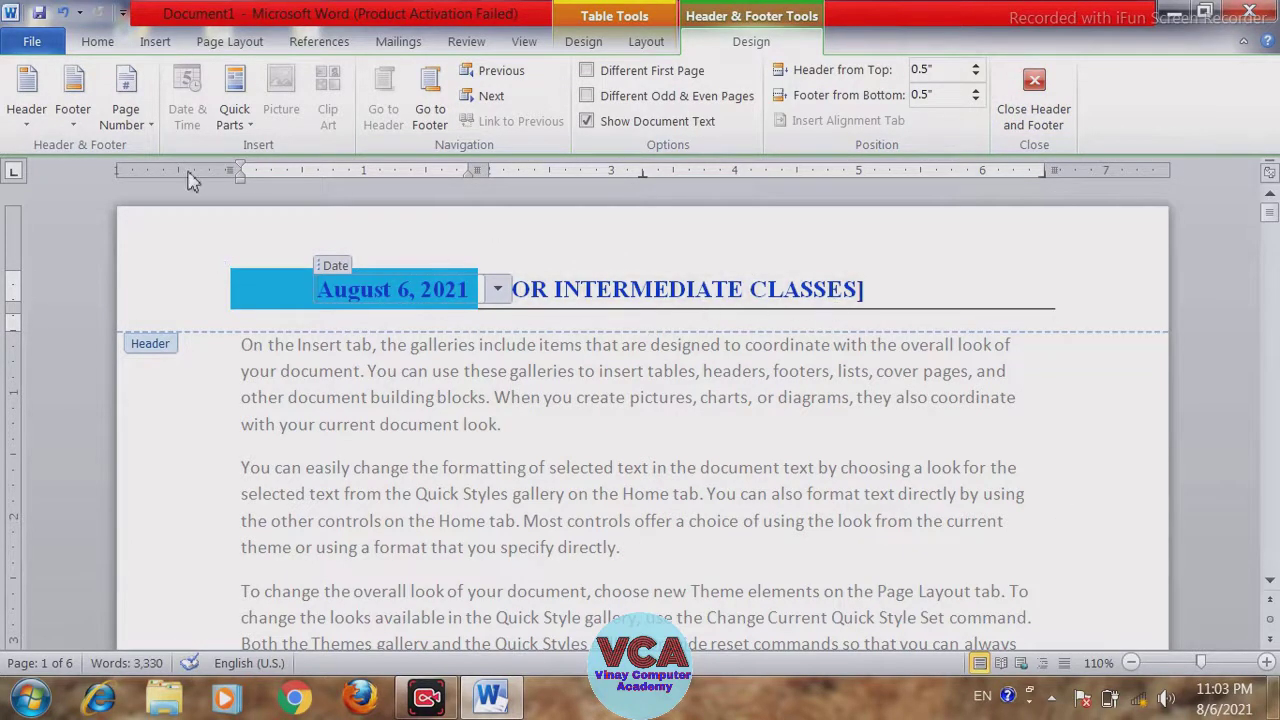
click(27, 124)
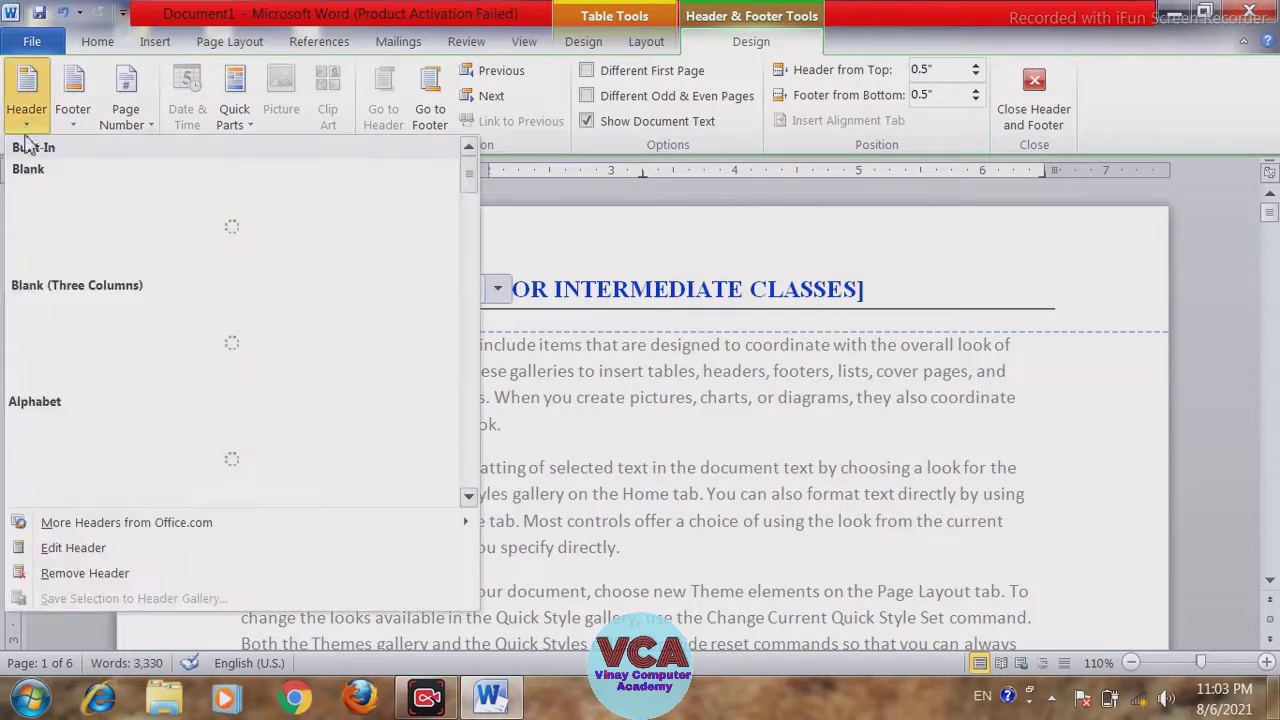
click(662, 293)
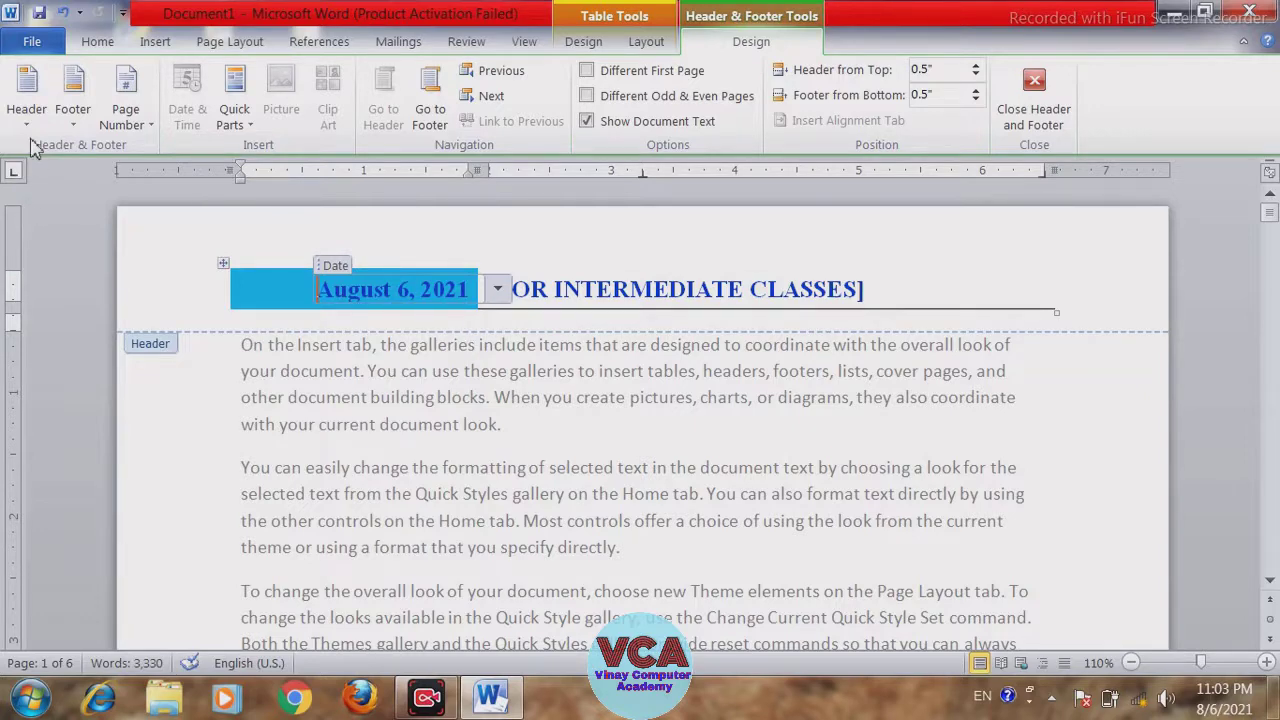
click(27, 124)
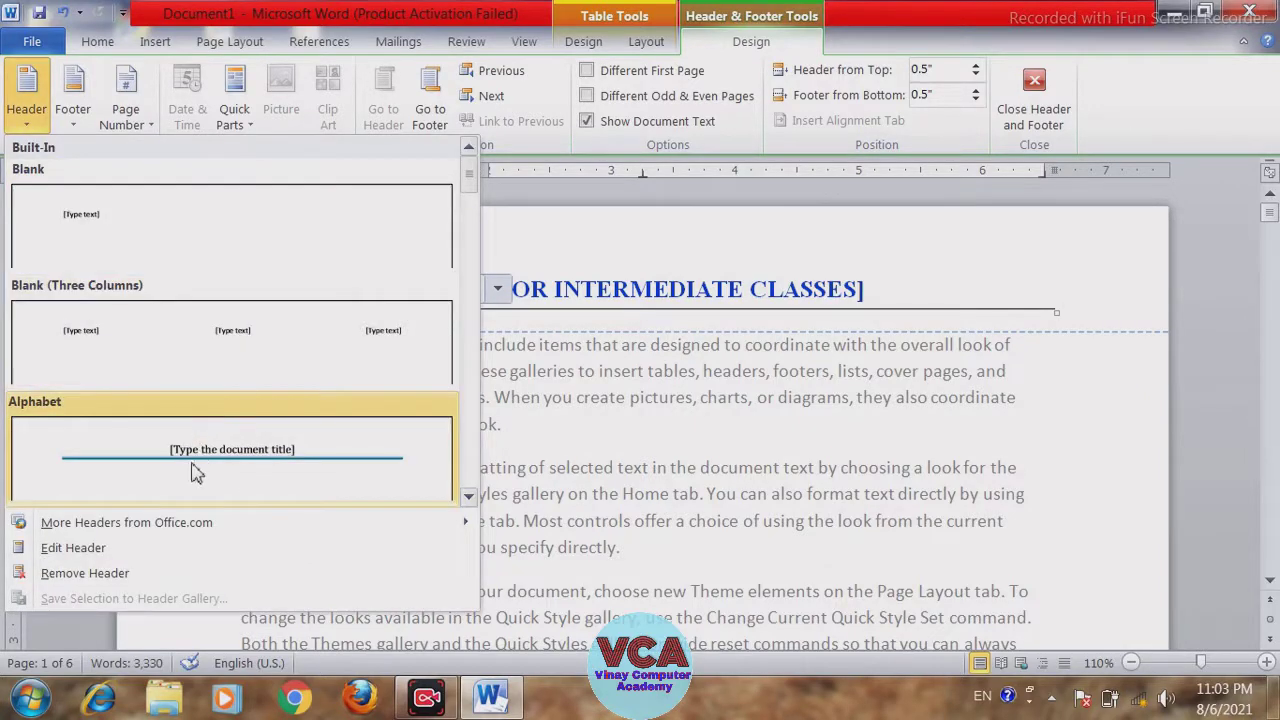
drag(472, 198, 470, 234)
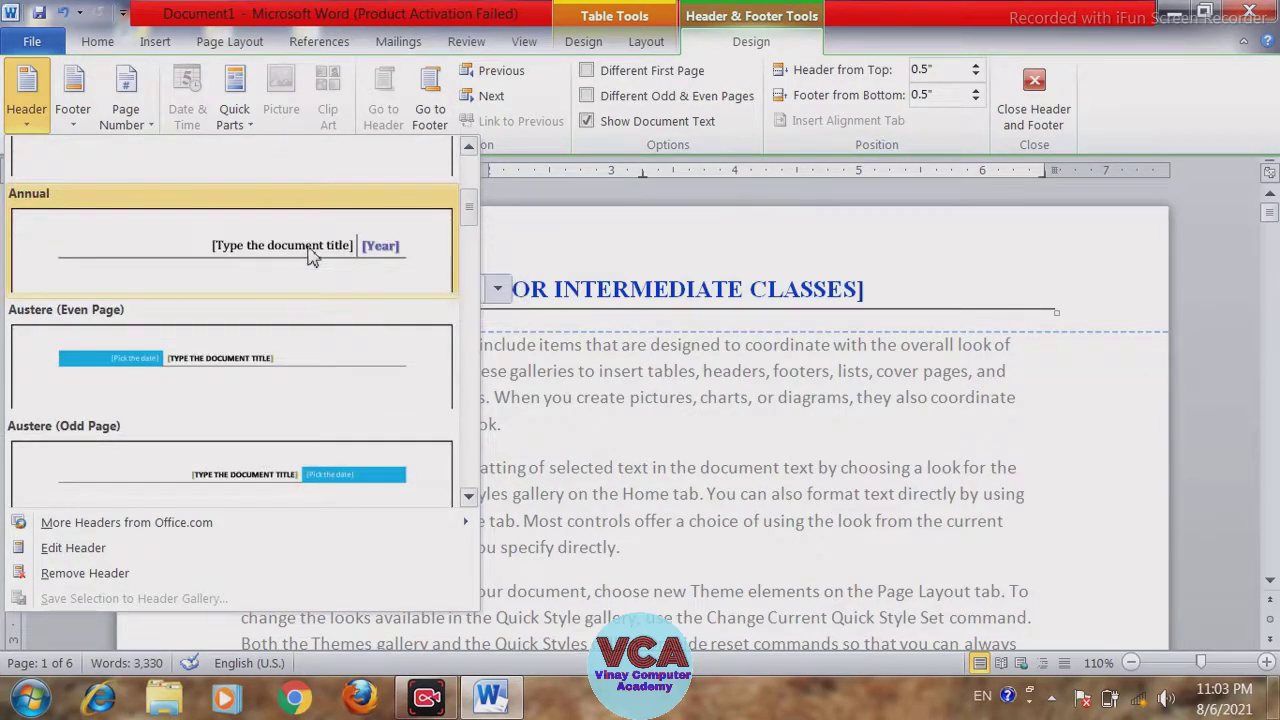
click(312, 256)
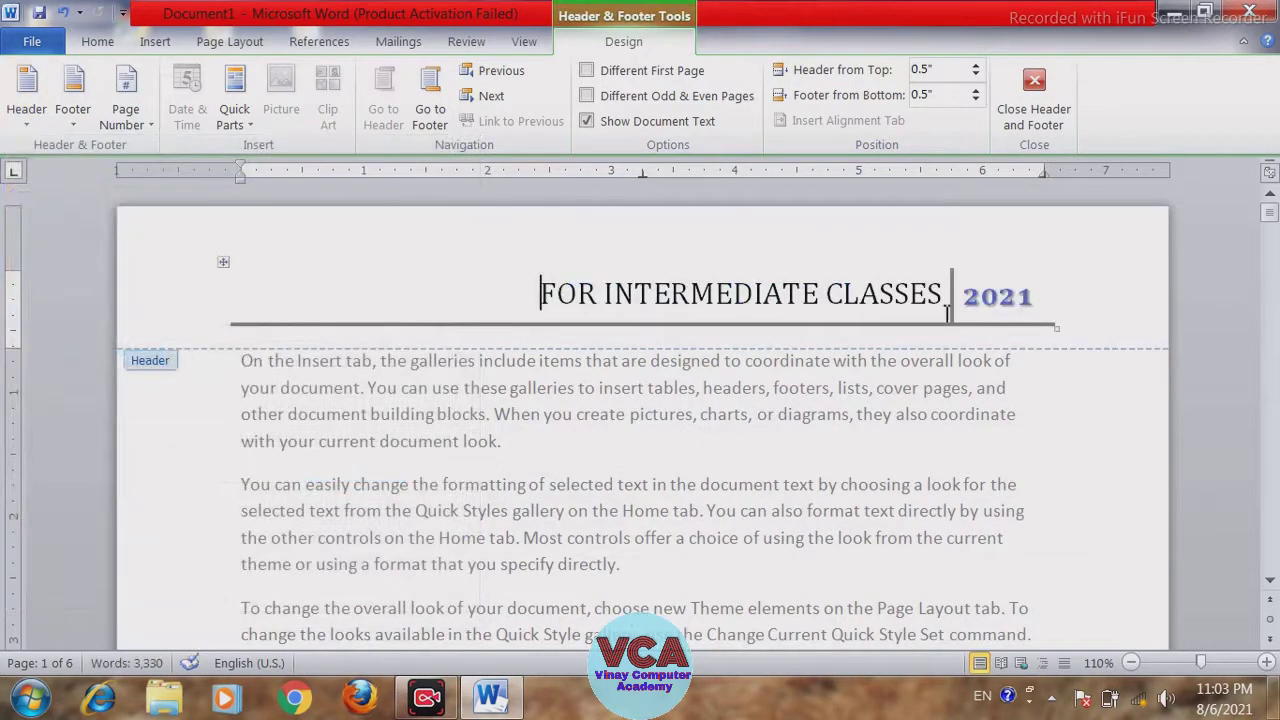
- Replace the header with the built-in Tiles header design
click(26, 100)
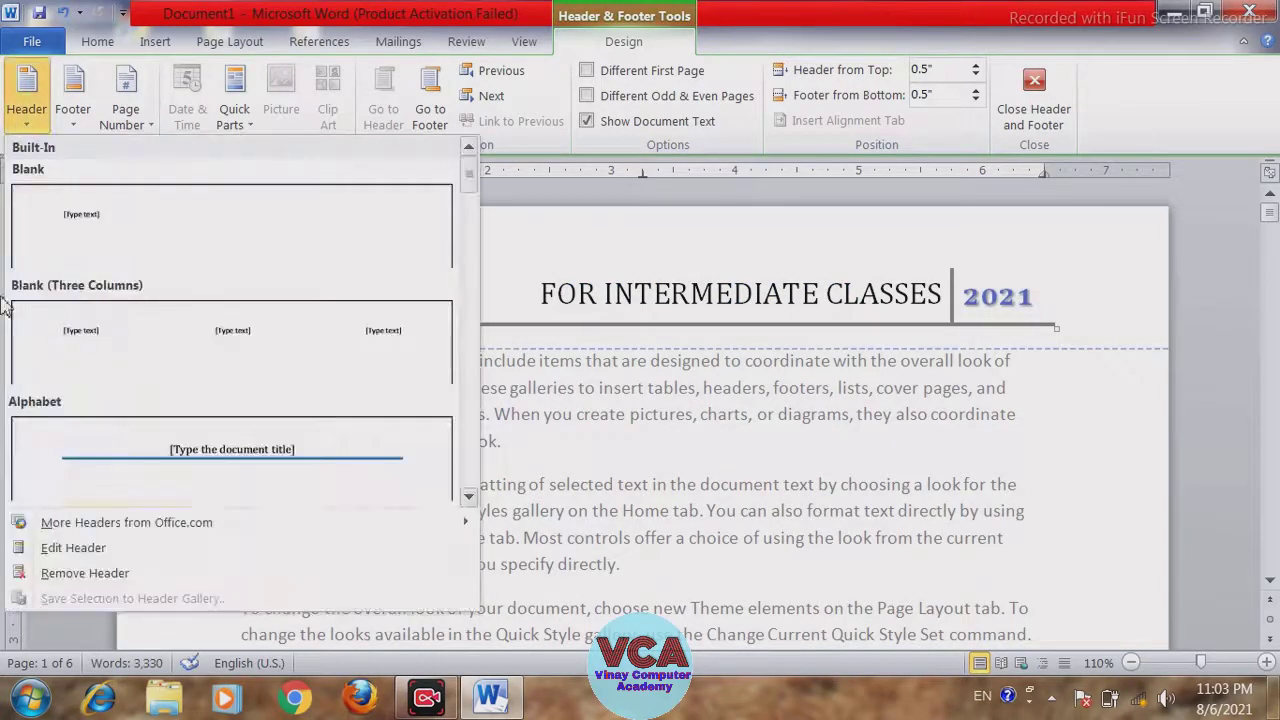
drag(471, 177, 474, 468)
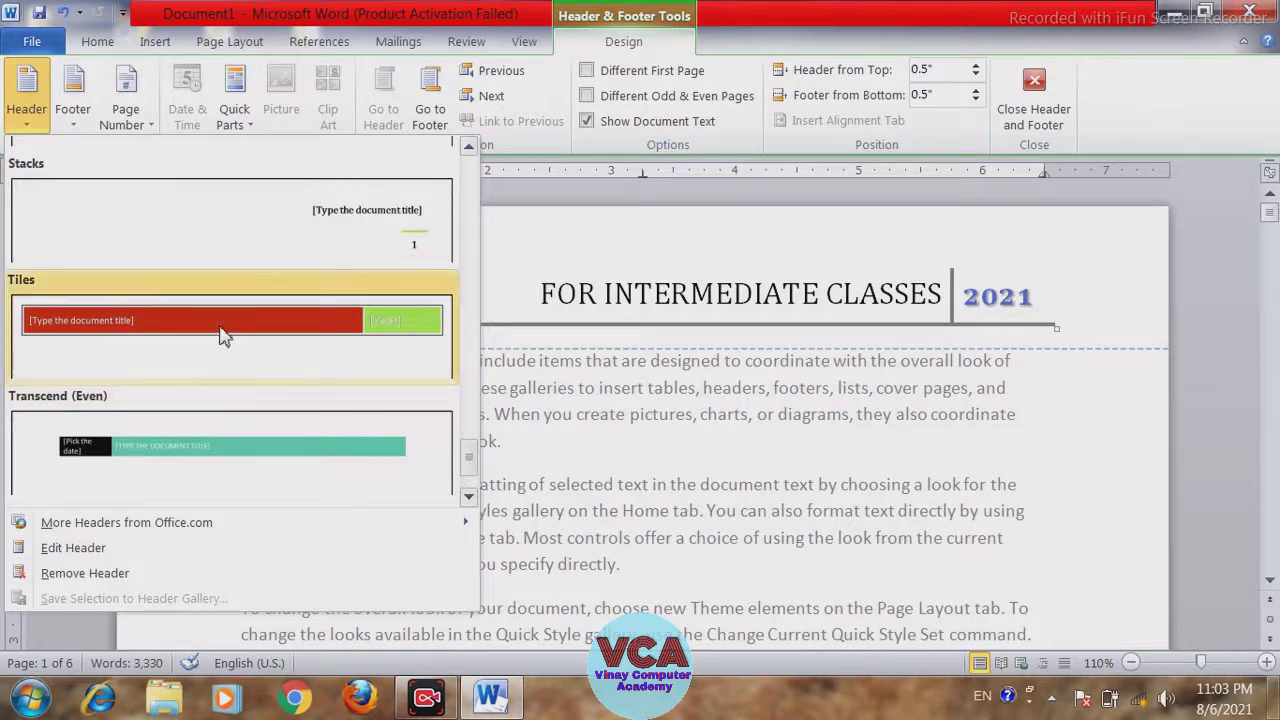
click(222, 328)
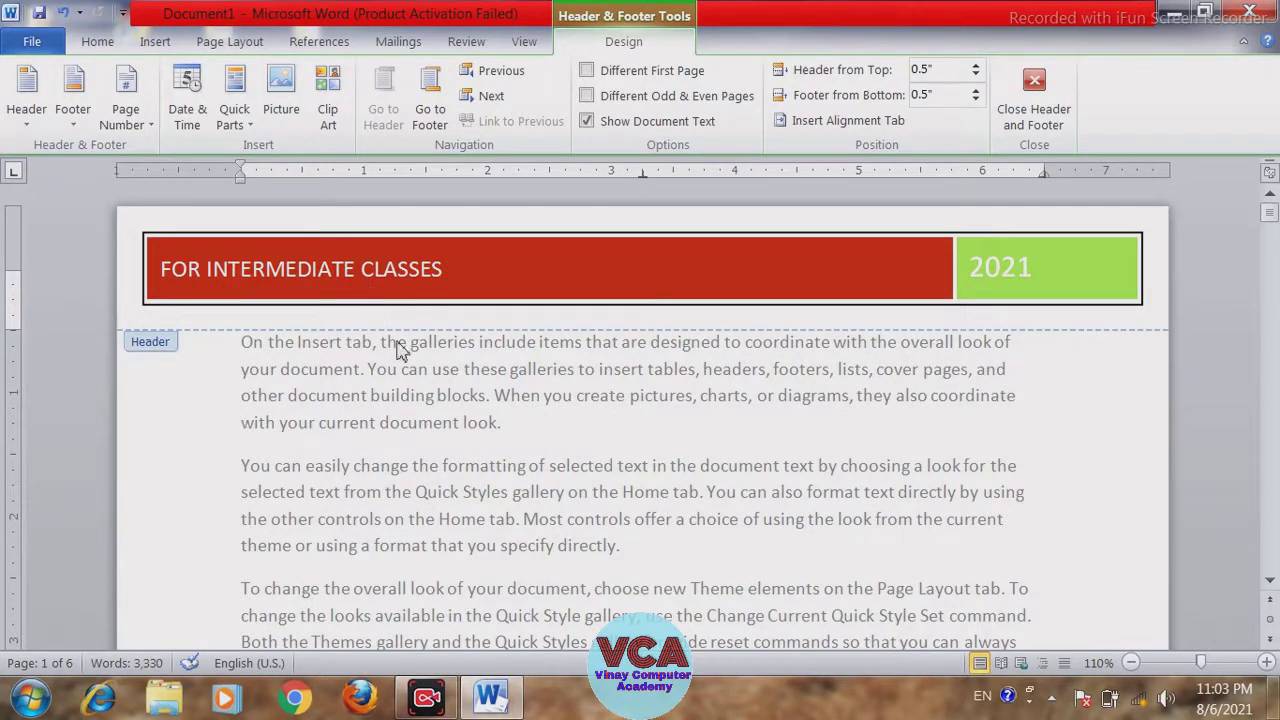
- Remove the header from the document
click(40, 133)
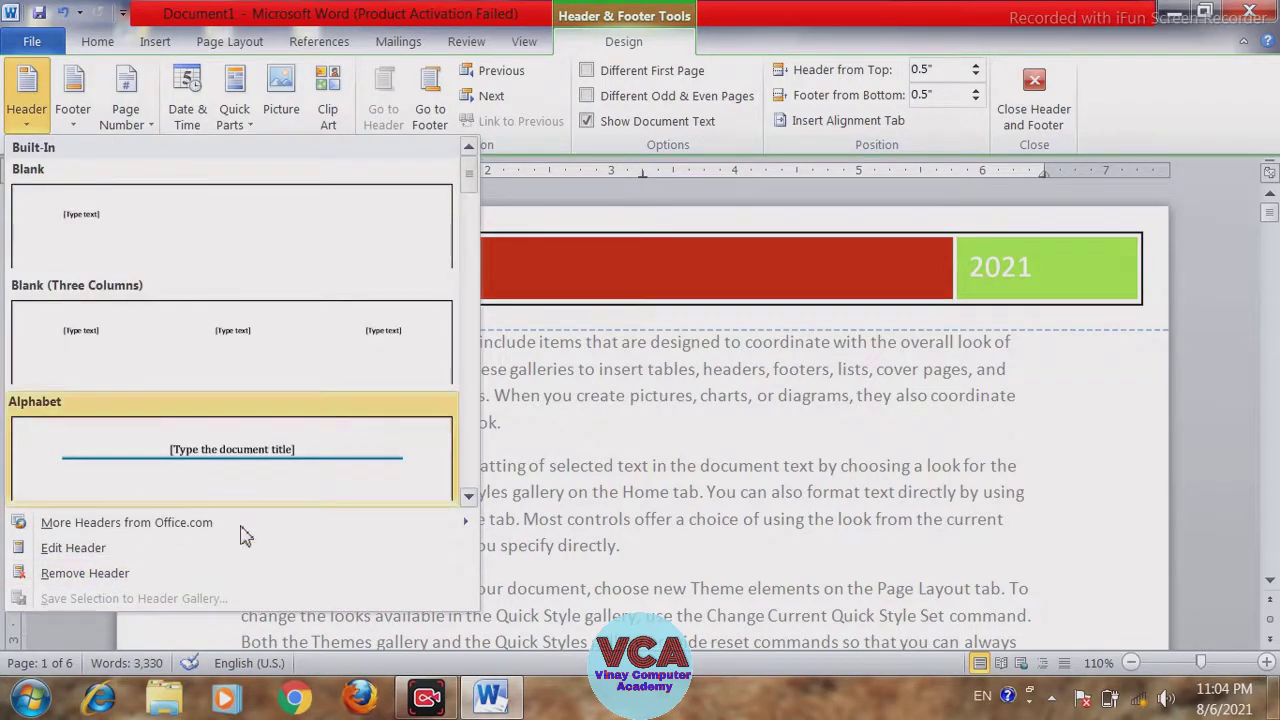
mouse_move(238, 535)
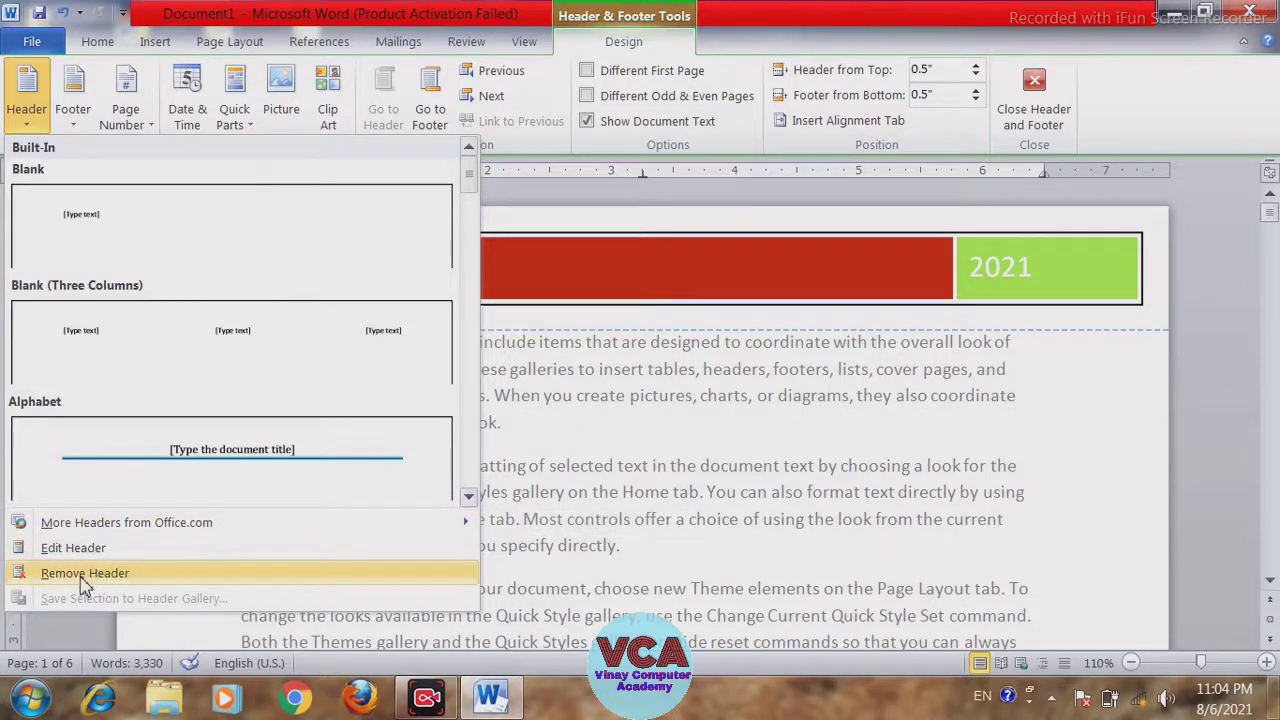
click(84, 584)
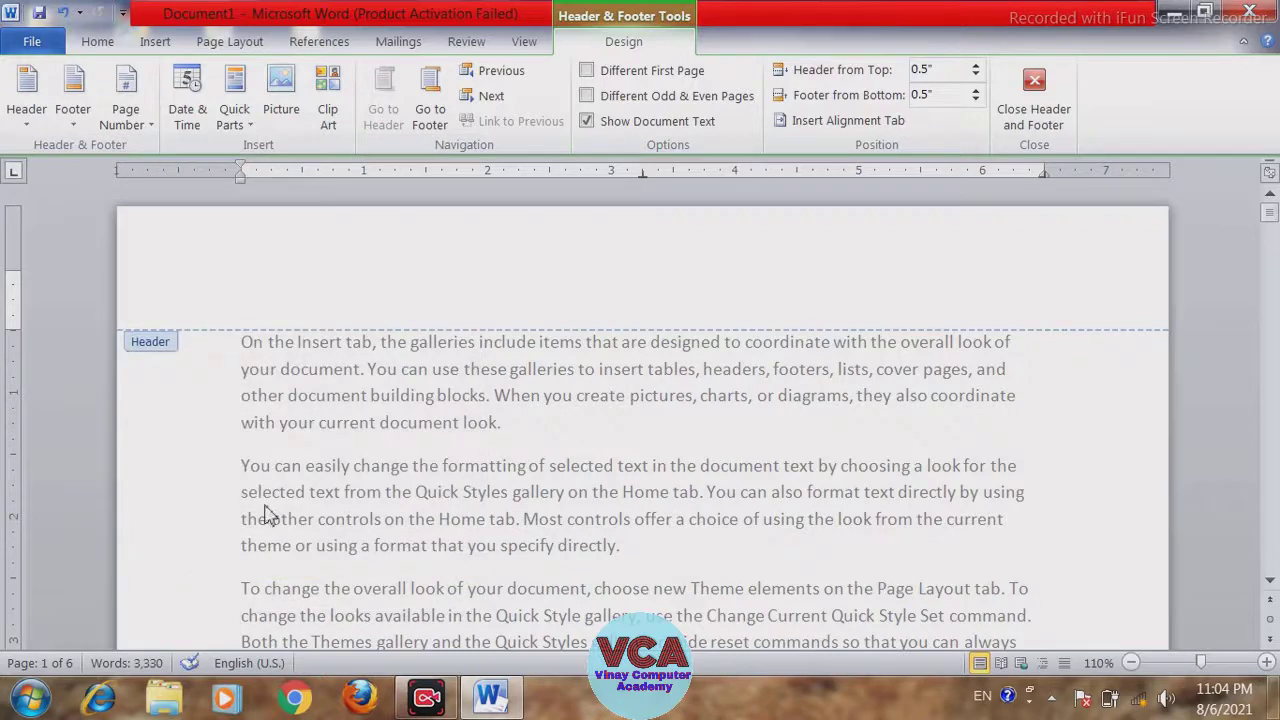
- Remove the footer from the document and return to editing the body text
click(80, 127)
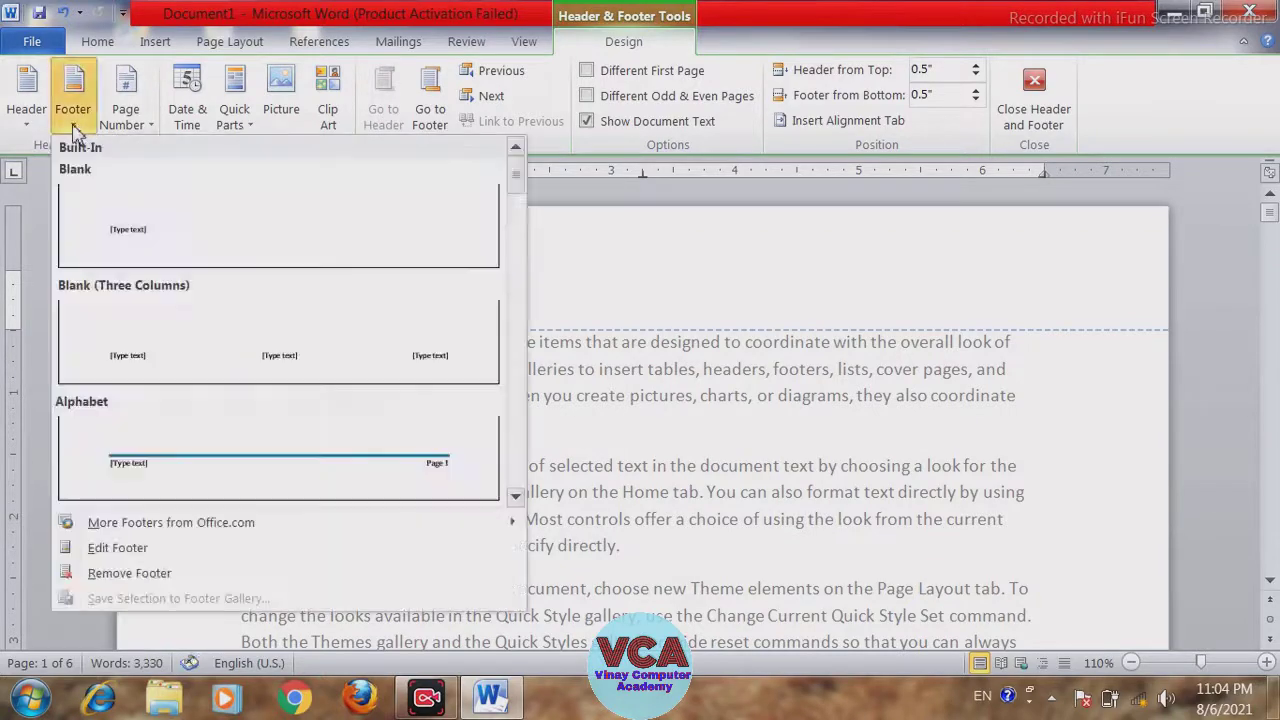
click(753, 408)
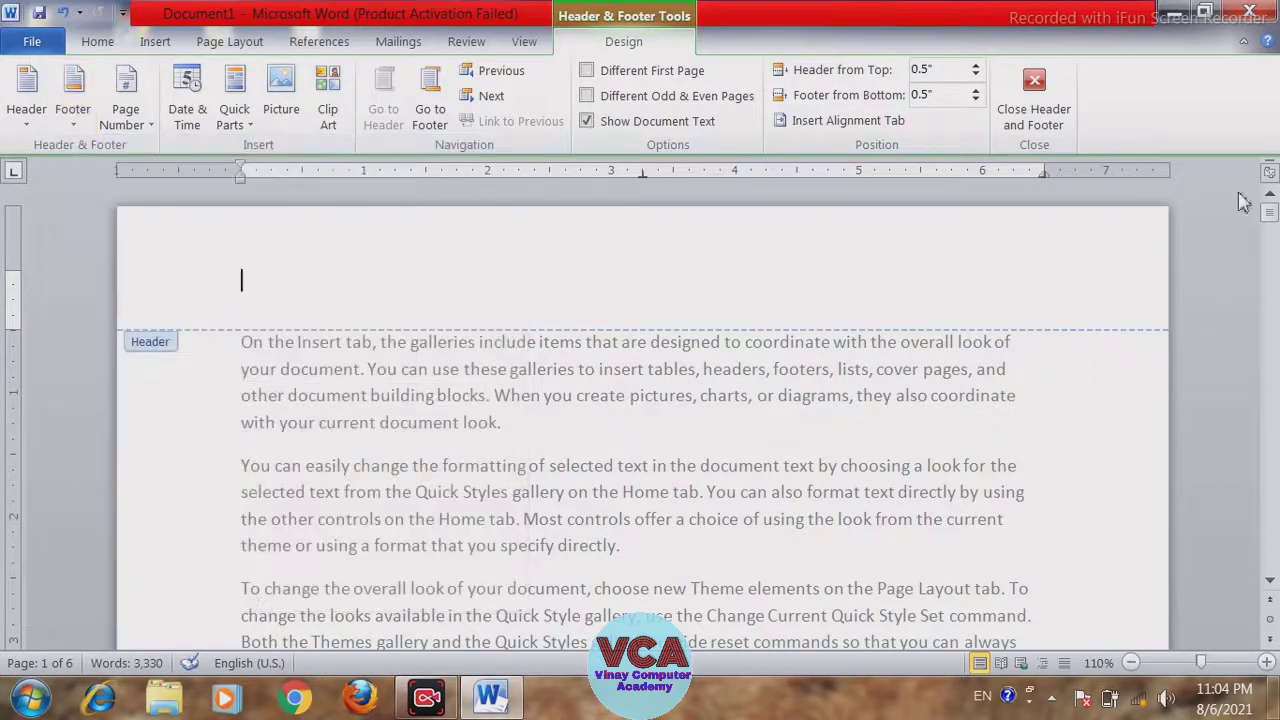
drag(1270, 212, 1270, 266)
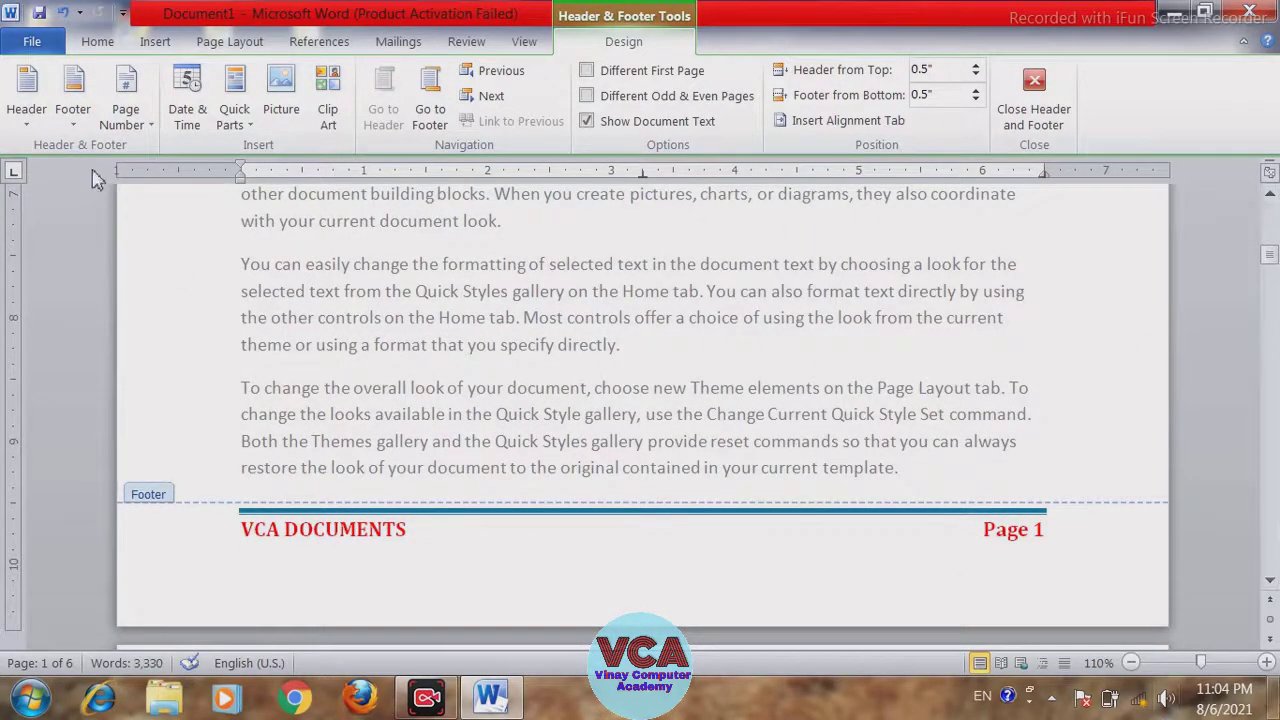
click(78, 125)
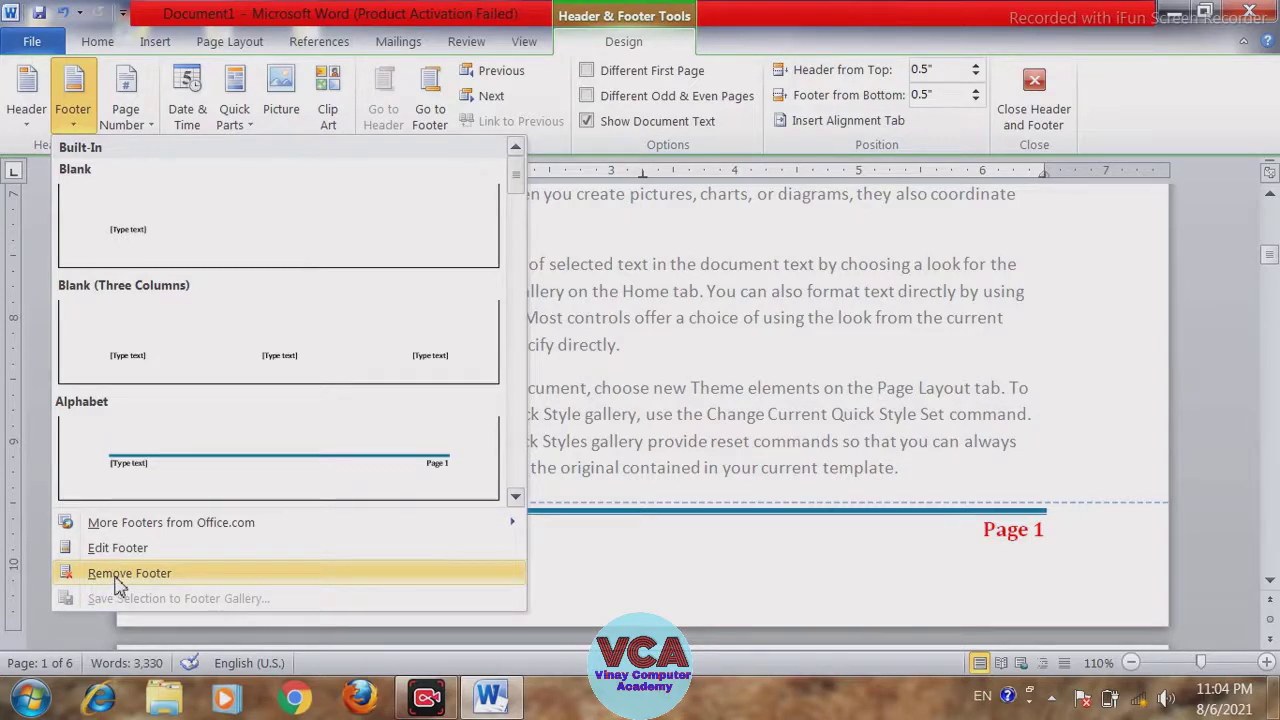
click(118, 575)
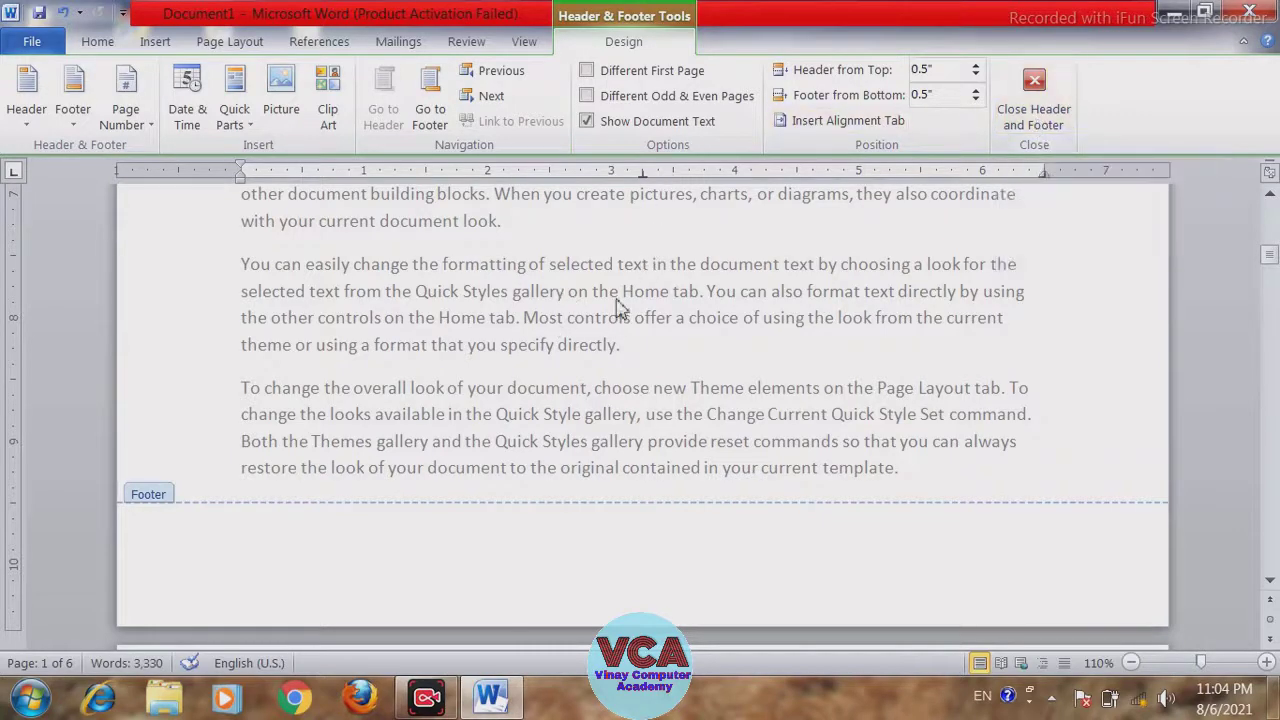
double_click(572, 300)
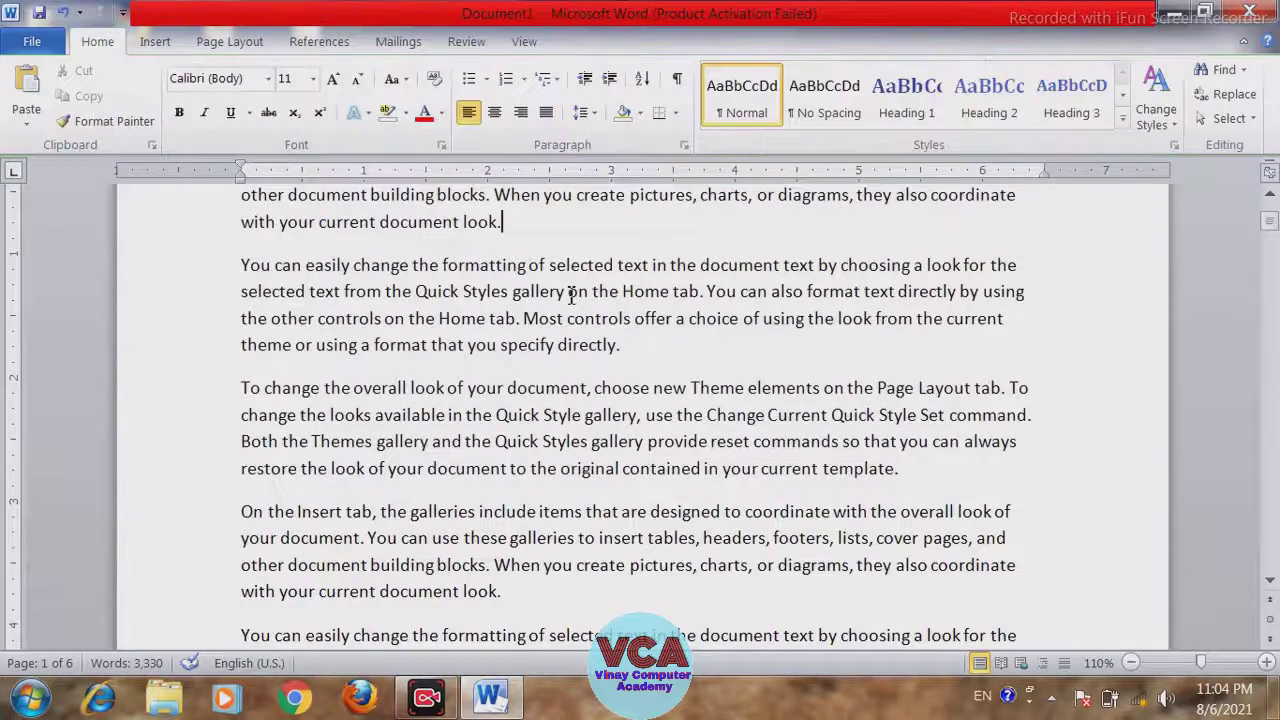
- Open the header on page 1 for editing and insert the Plain Number 1 page number at the top of the page
drag(1271, 230, 1268, 211)
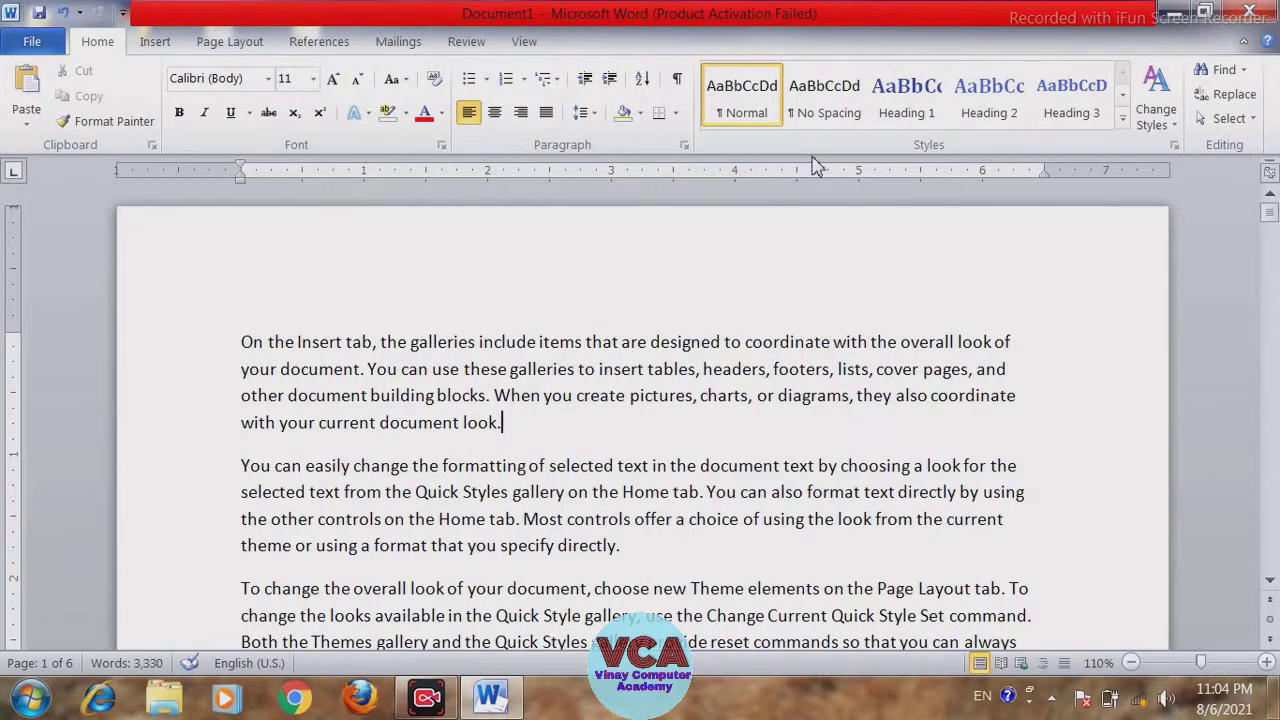
click(157, 47)
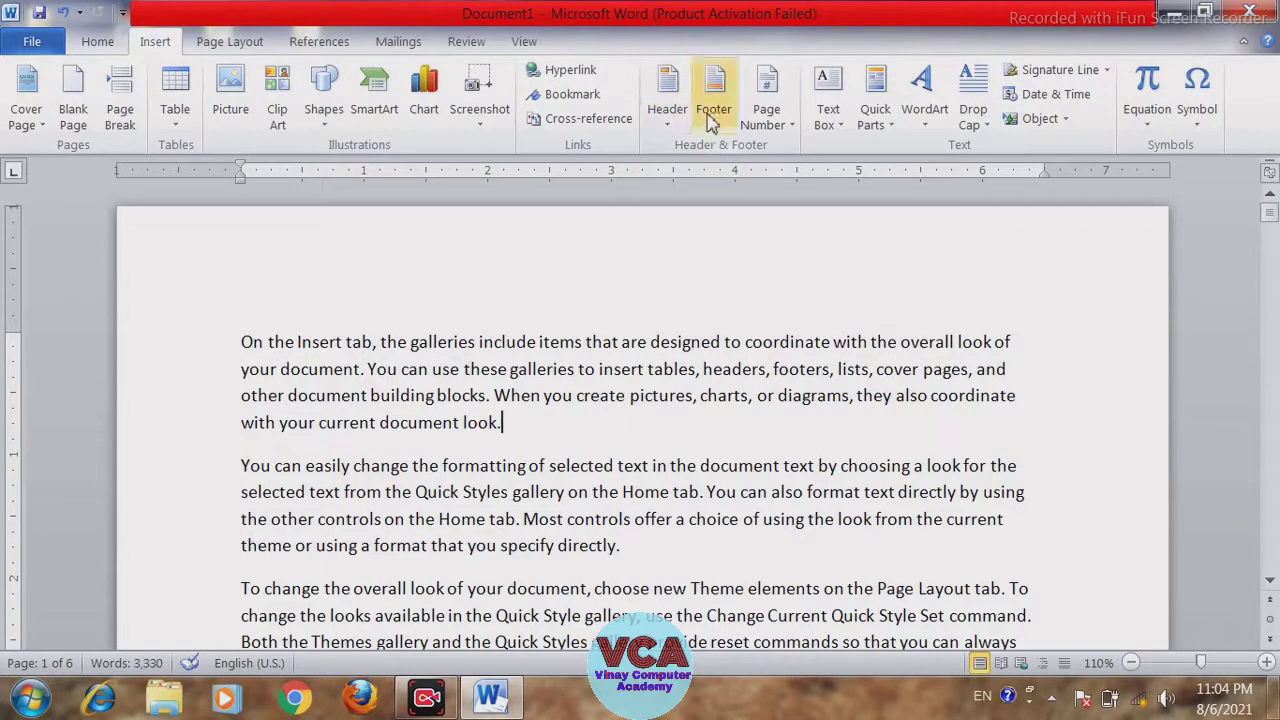
double_click(473, 265)
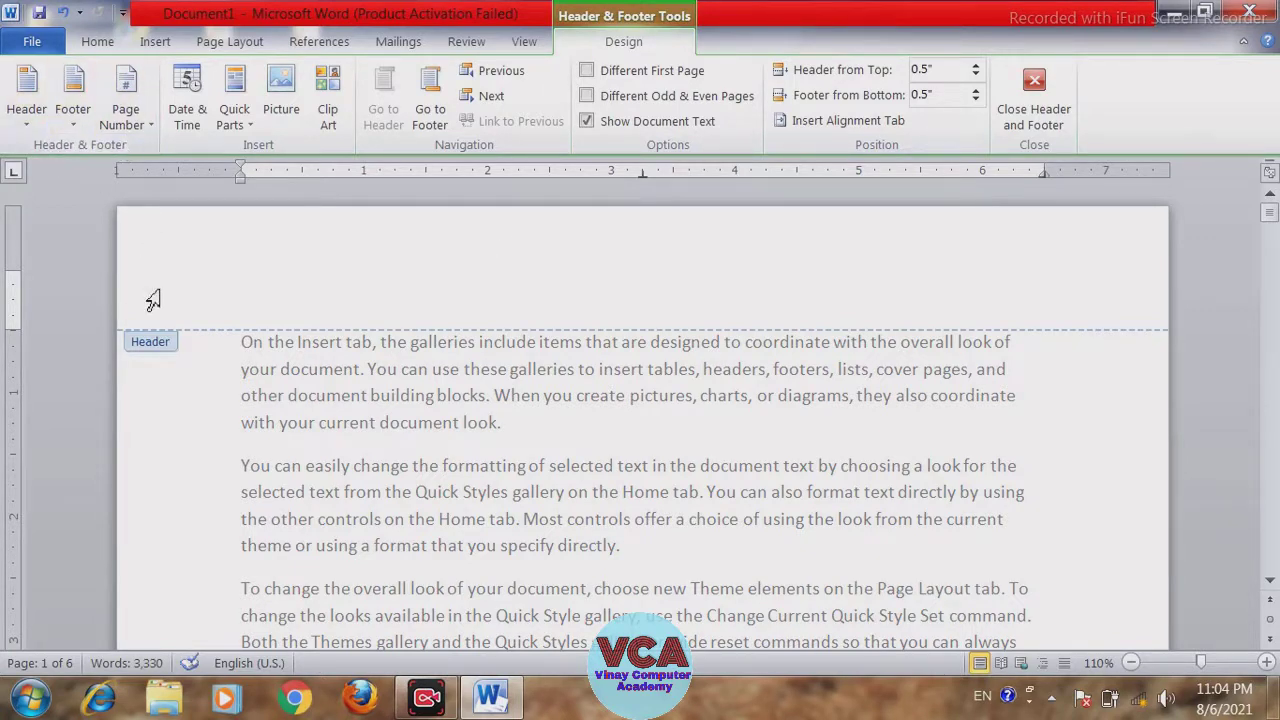
click(146, 125)
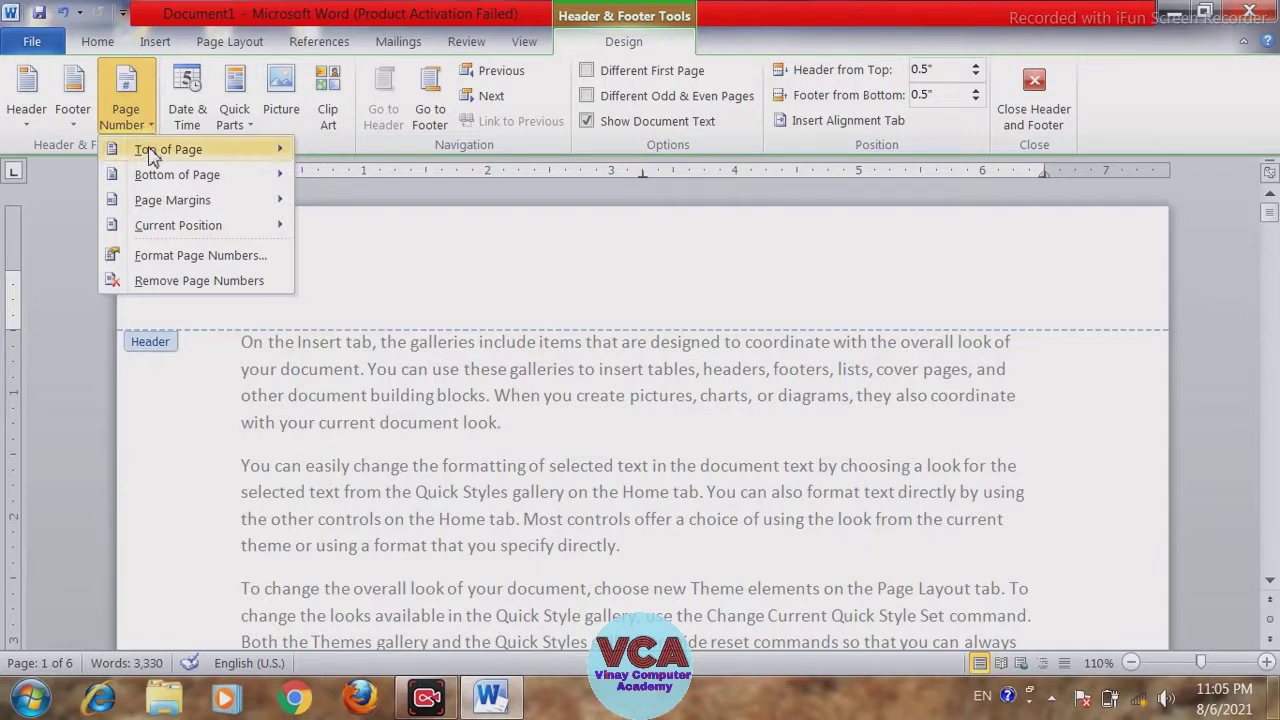
mouse_move(183, 158)
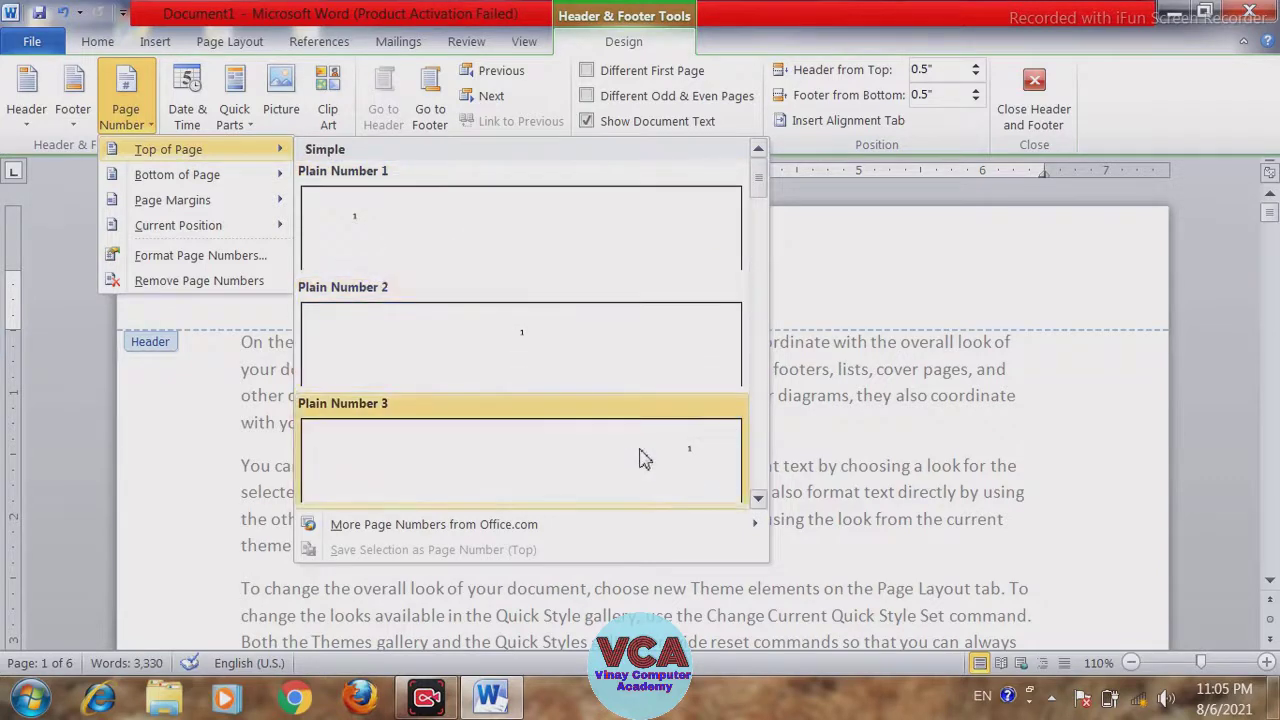
drag(760, 192, 760, 472)
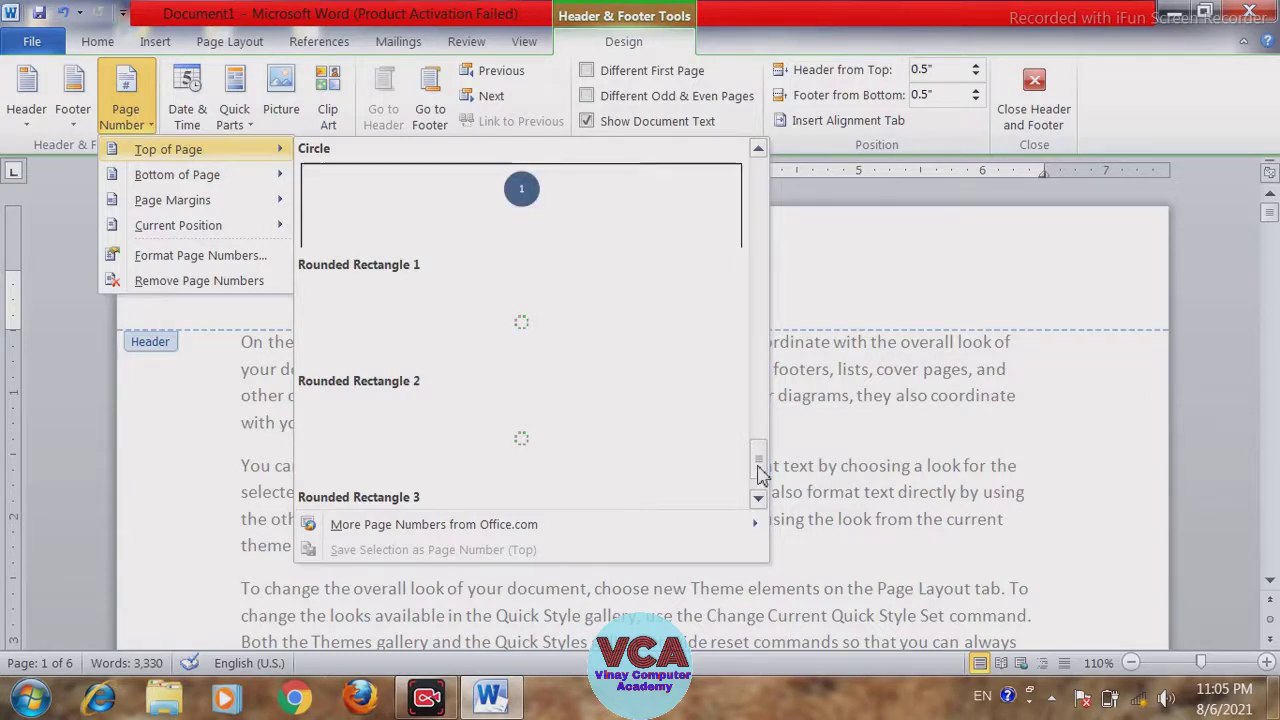
drag(760, 472, 751, 178)
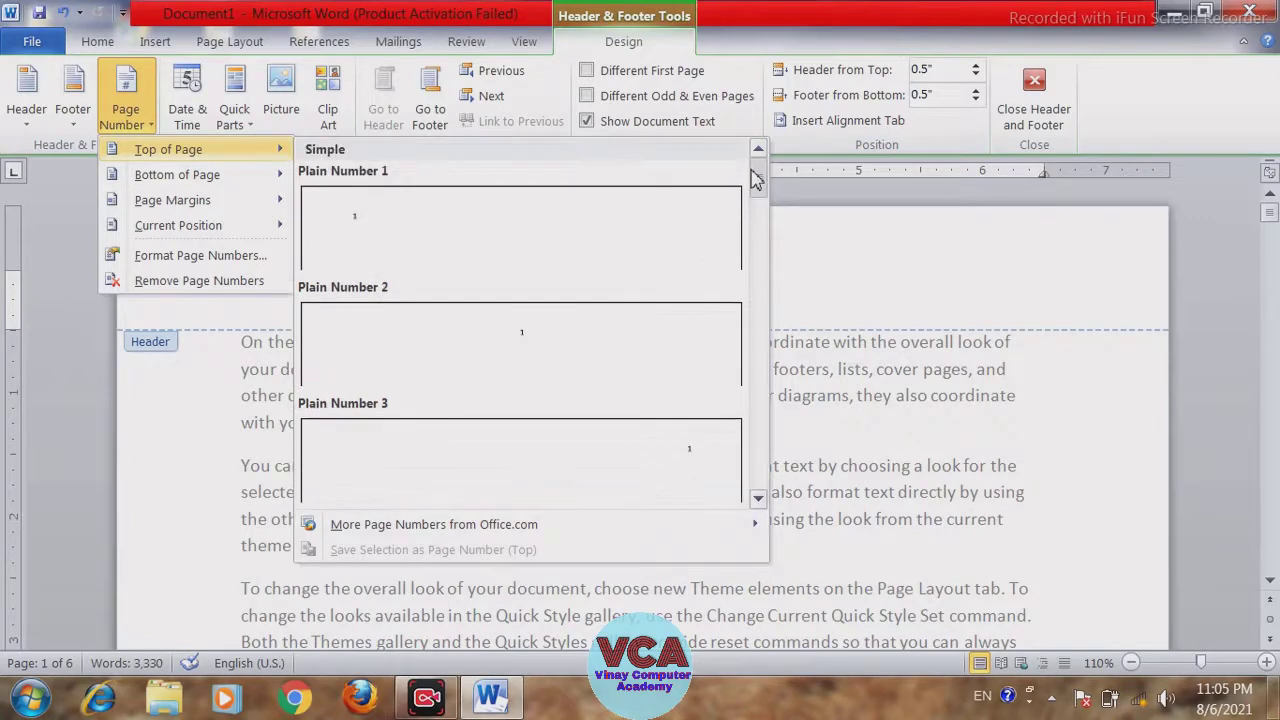
click(352, 230)
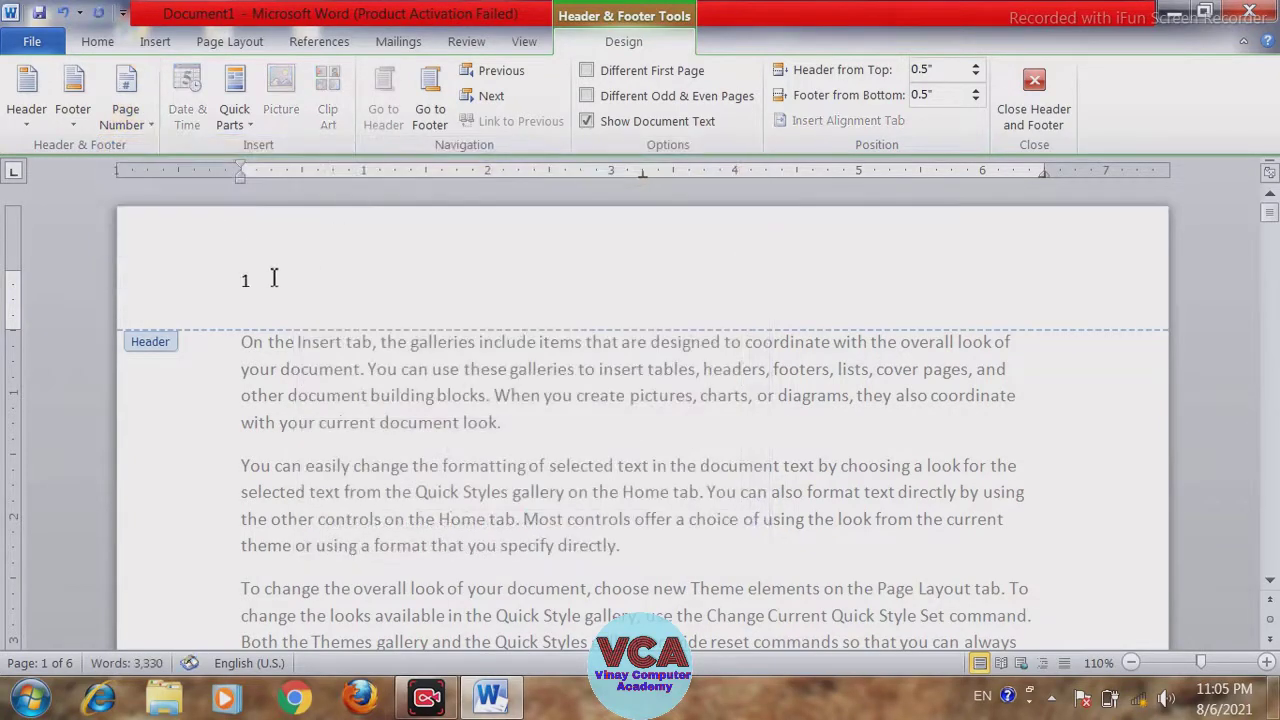
- Replace the header's page number with the centred Plain Number 2 design for the top of the page
double_click(253, 282)
click(256, 286)
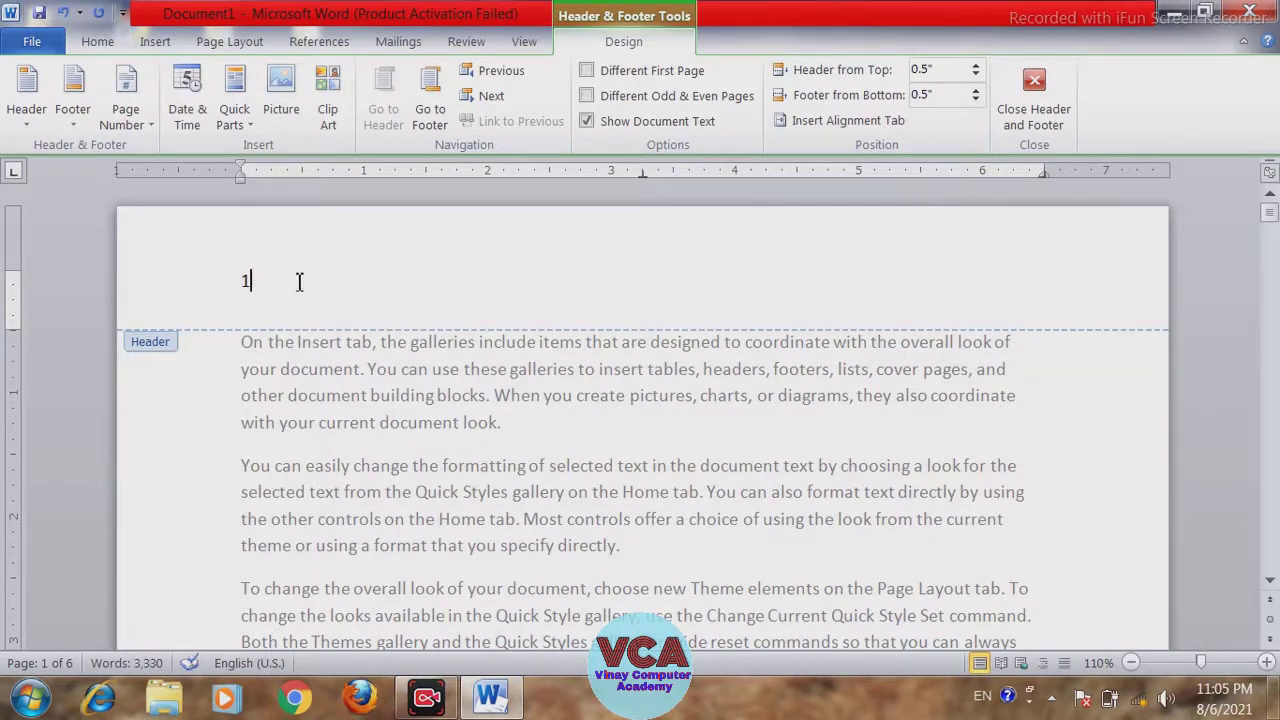
double_click(252, 280)
click(252, 282)
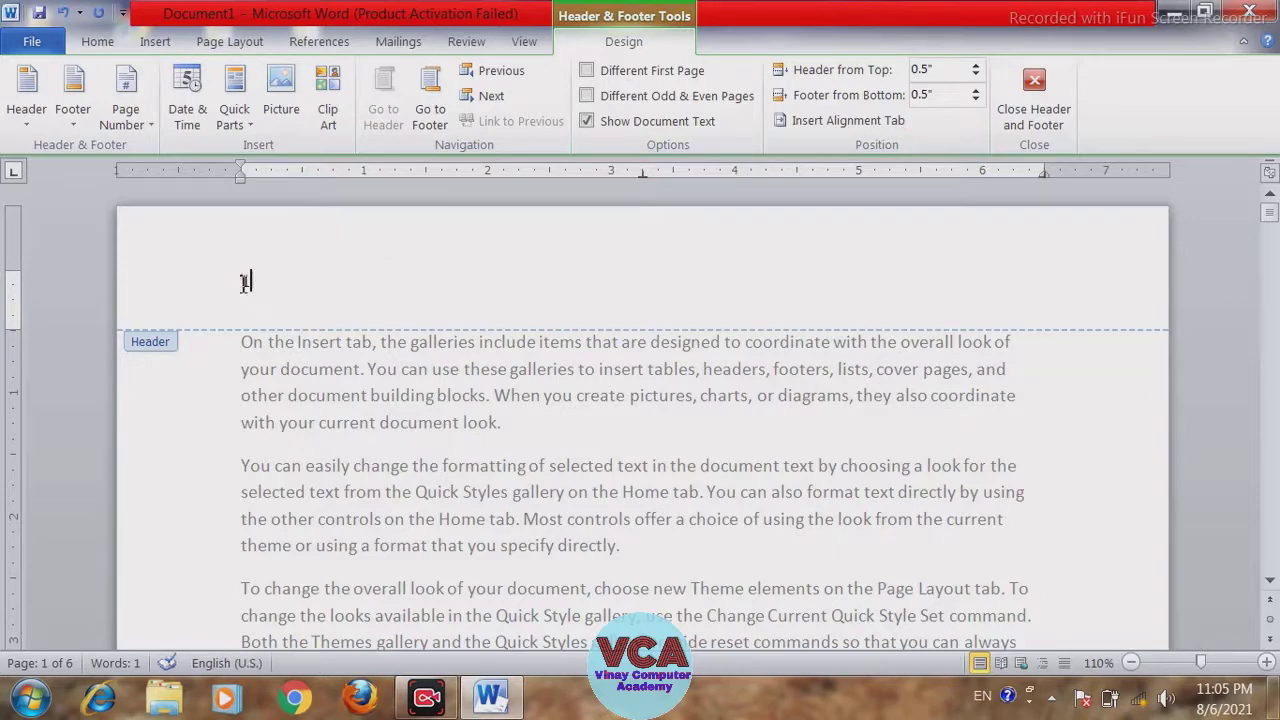
click(148, 126)
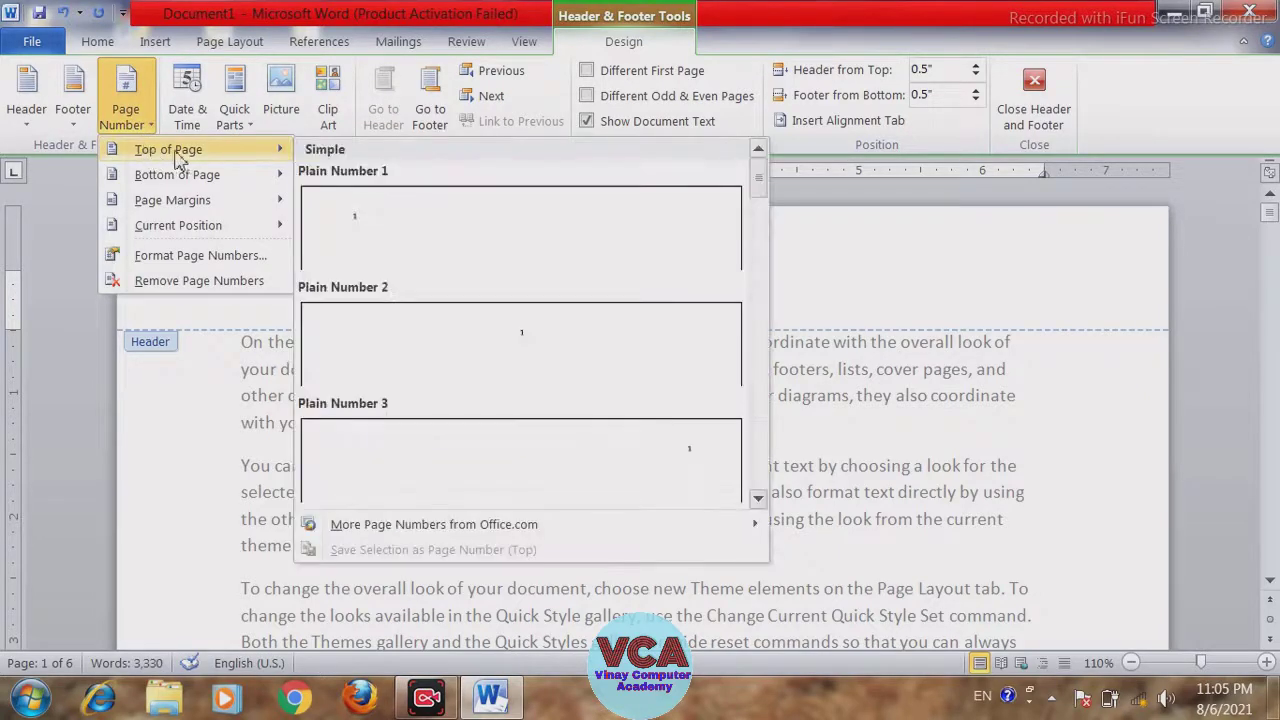
click(545, 350)
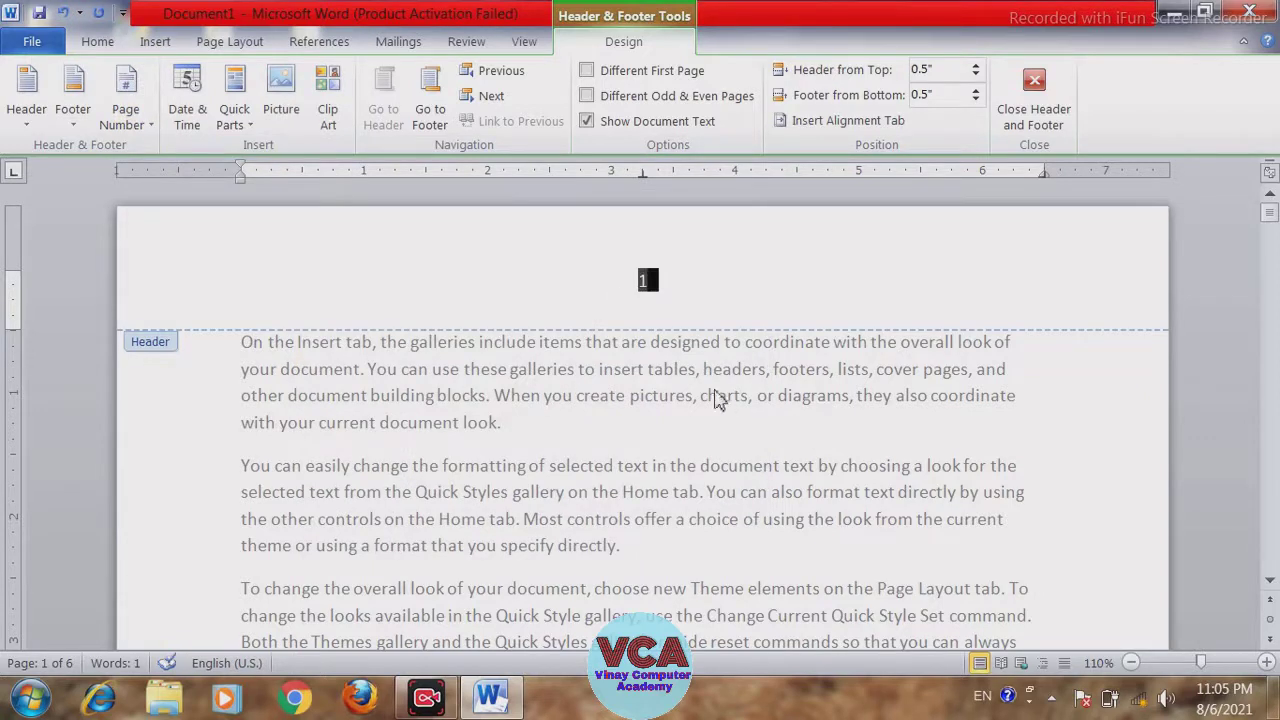
- Change the top-of-page number to the right-aligned Plain Number 3 design
click(128, 112)
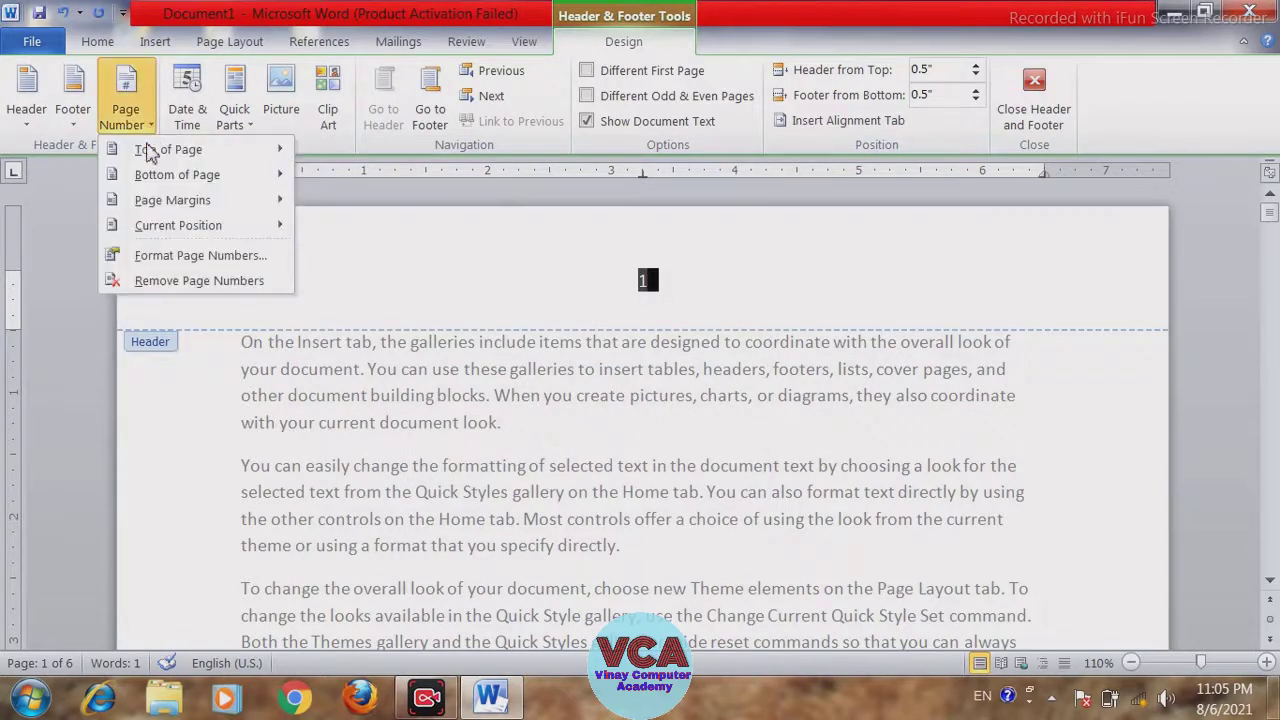
mouse_move(162, 150)
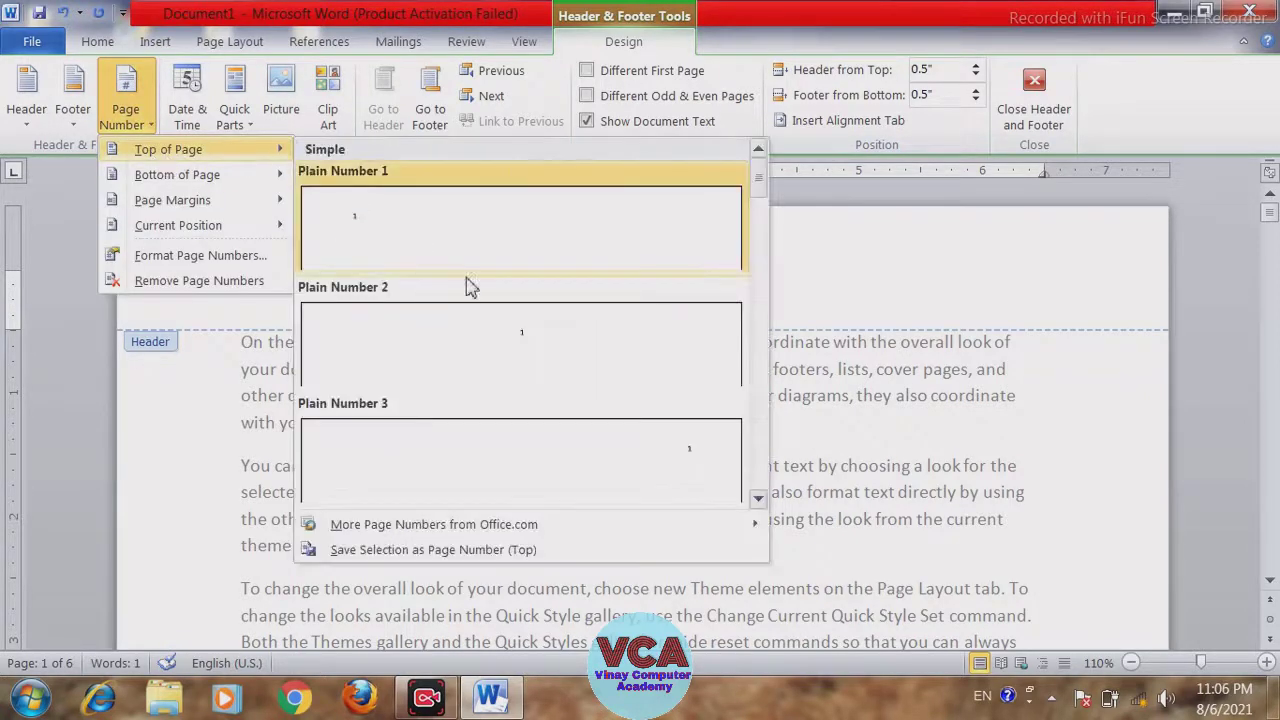
click(640, 452)
- Switch the top-of-page number to the centred Bold Numbers 2 design in the Page X of Y format
click(130, 118)
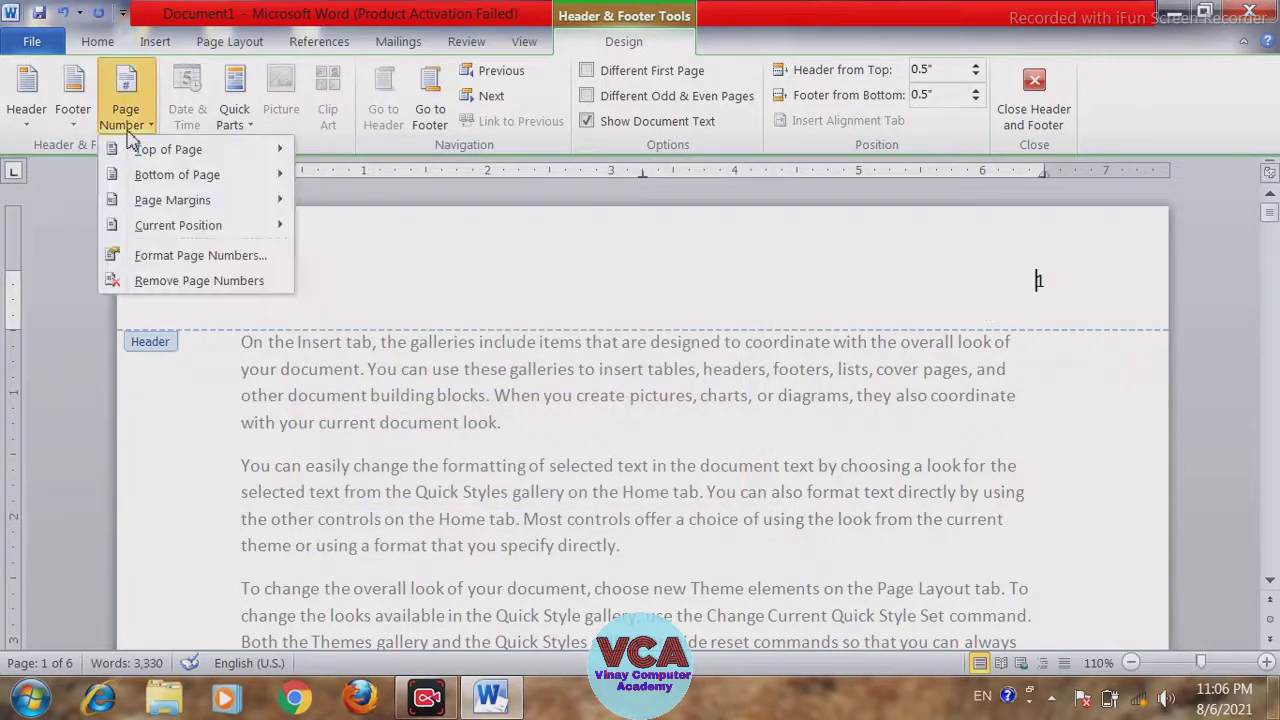
mouse_move(170, 150)
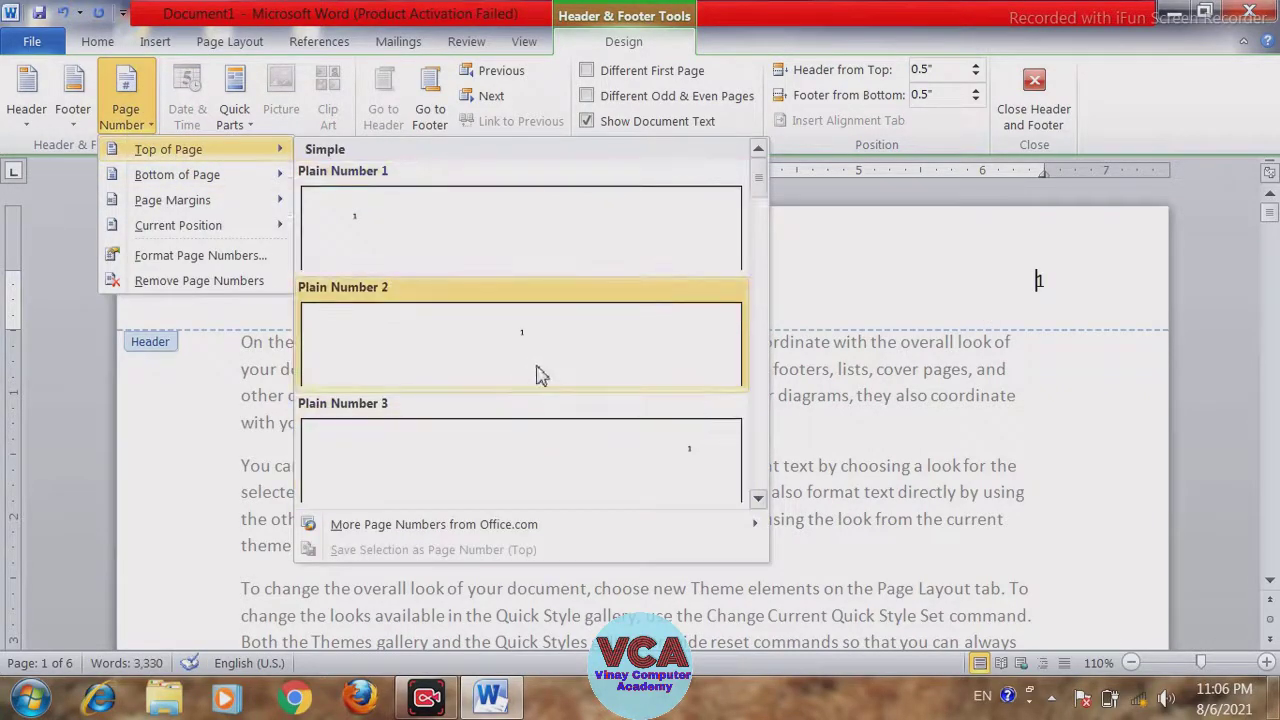
drag(757, 186, 757, 268)
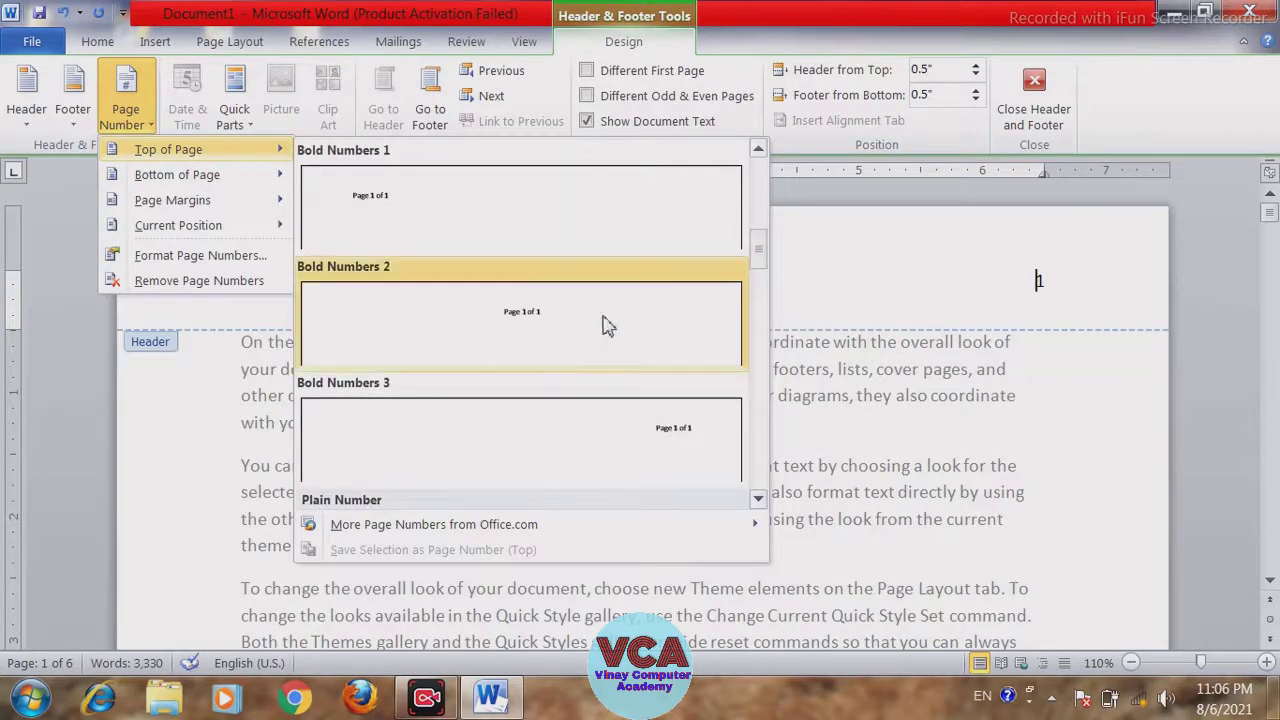
click(543, 340)
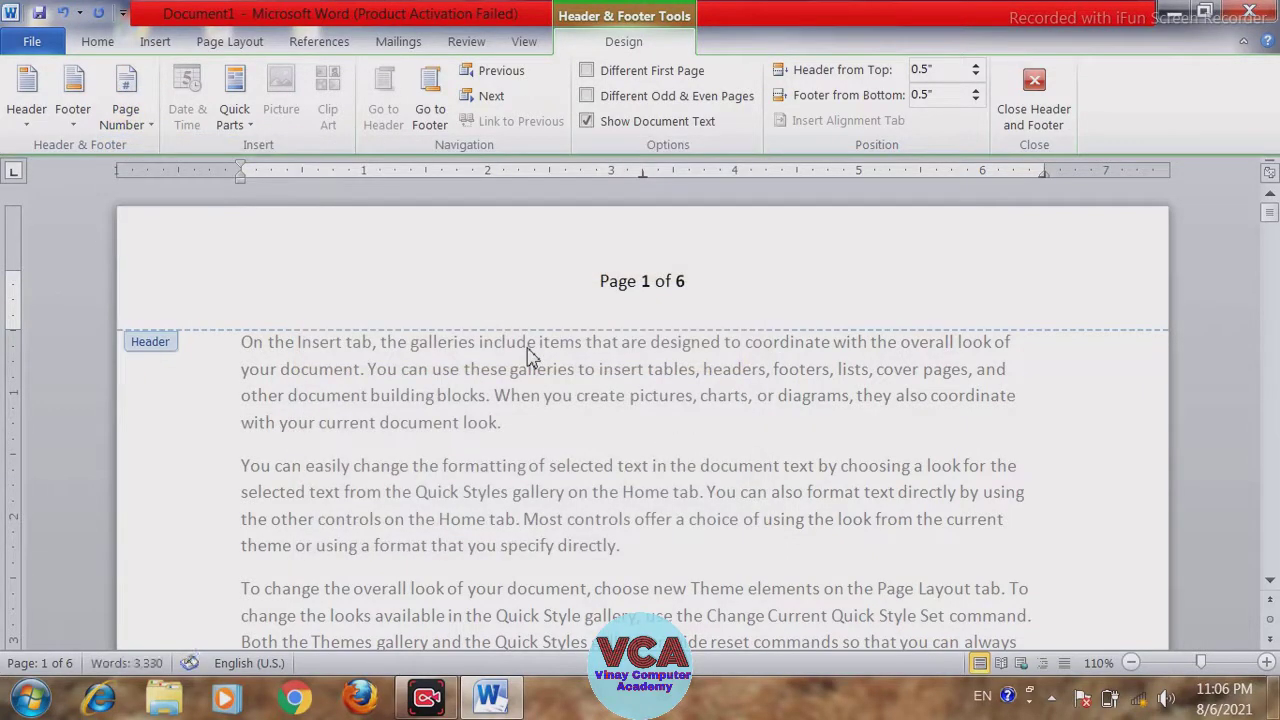
- Replace the Page X of Y numbering in the header with the left-aligned Plain Number 1 design
click(693, 283)
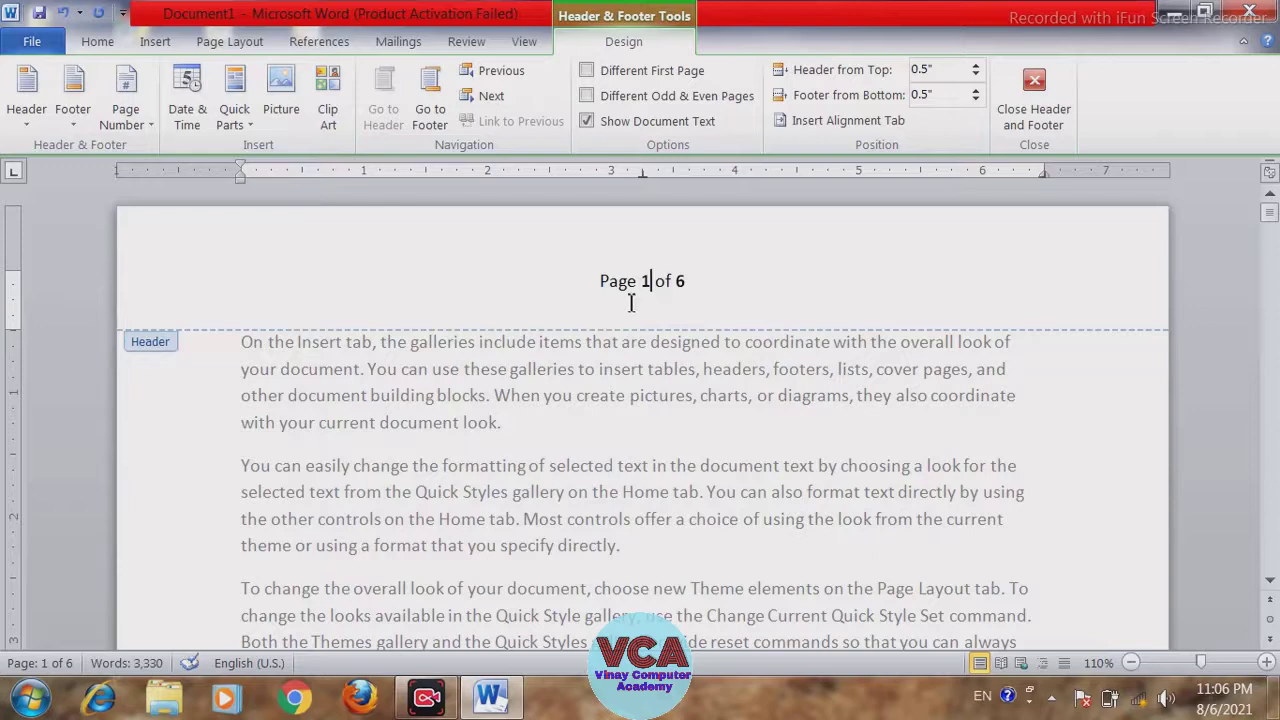
click(125, 112)
mouse_move(168, 152)
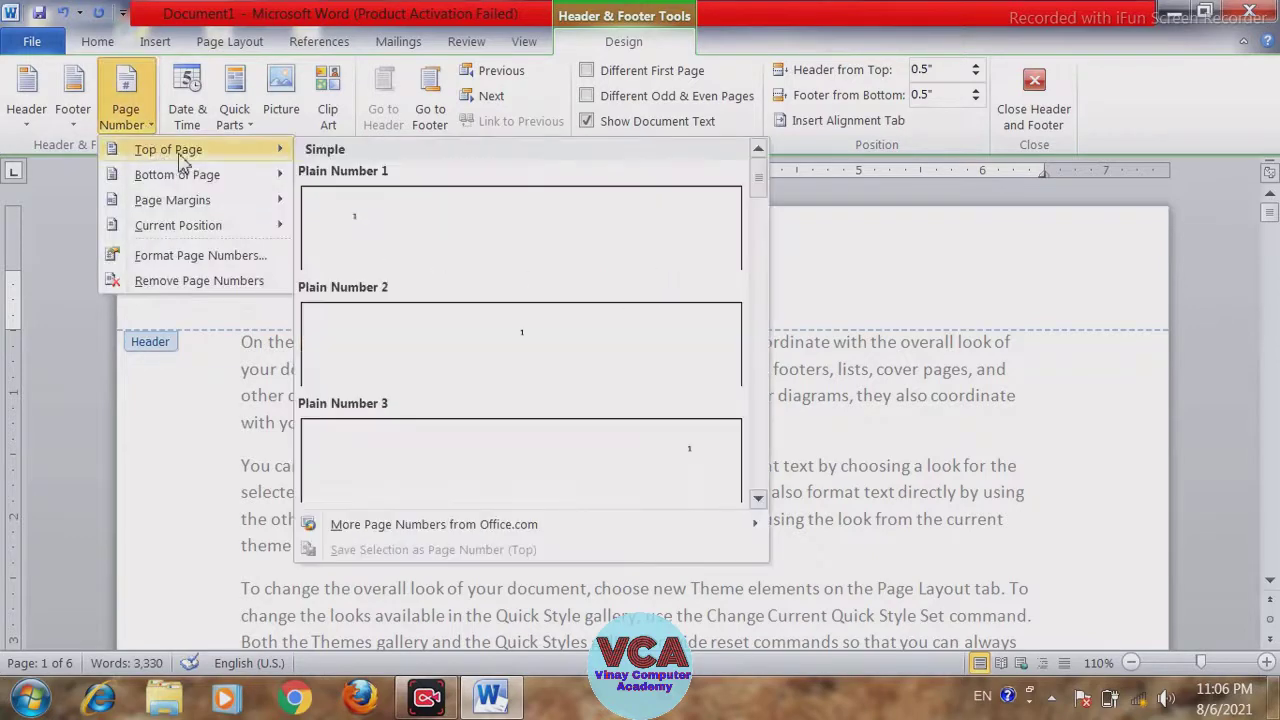
click(340, 218)
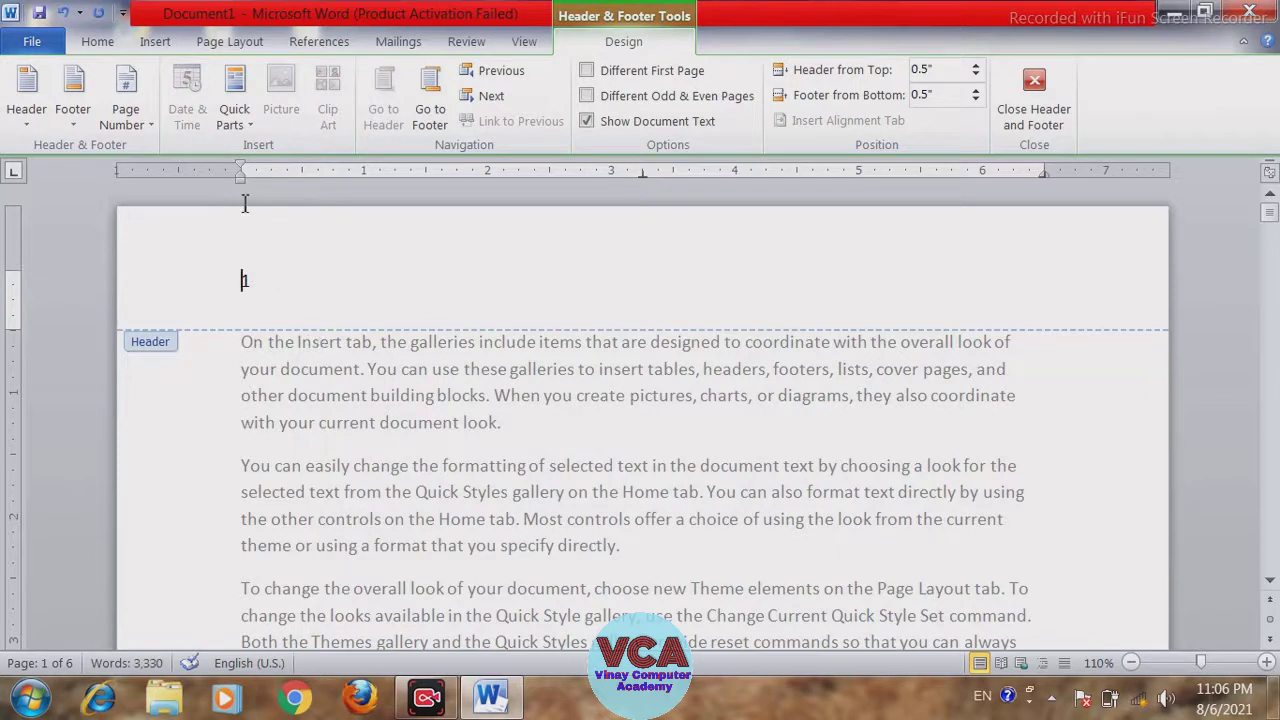
- Change the top-of-page number to the Very Large design
click(125, 115)
mouse_move(168, 158)
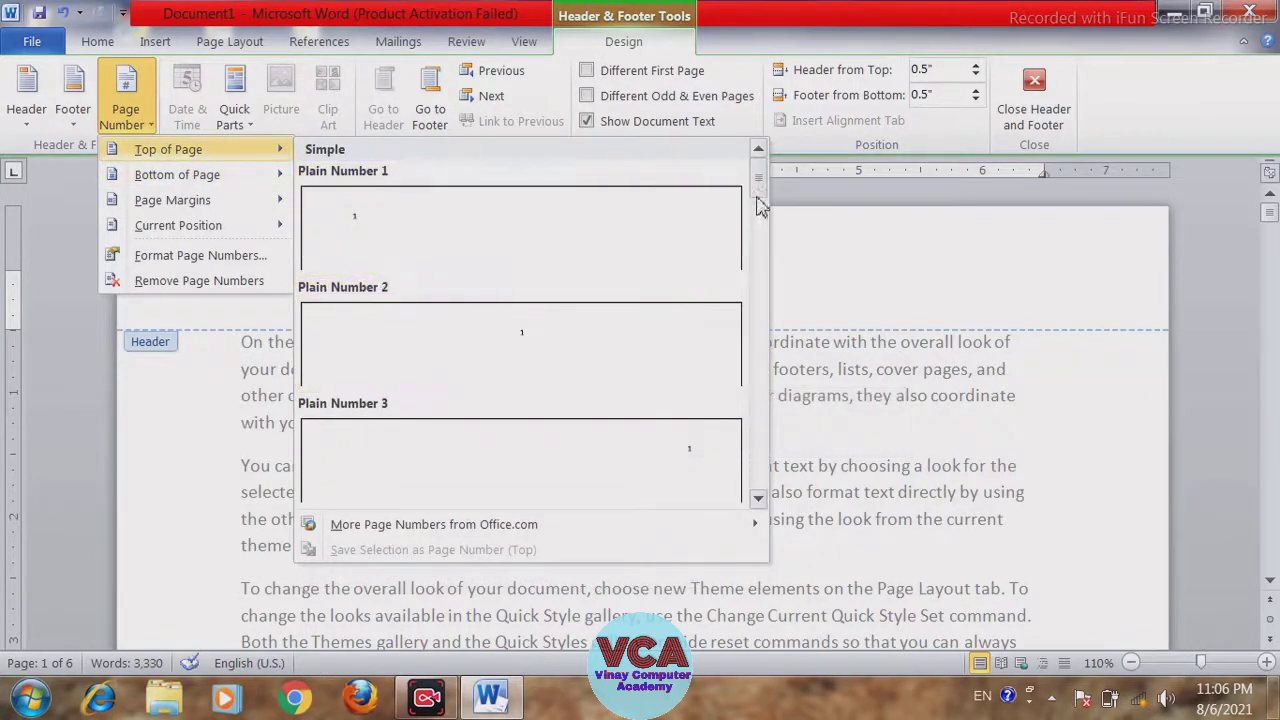
drag(758, 182, 805, 440)
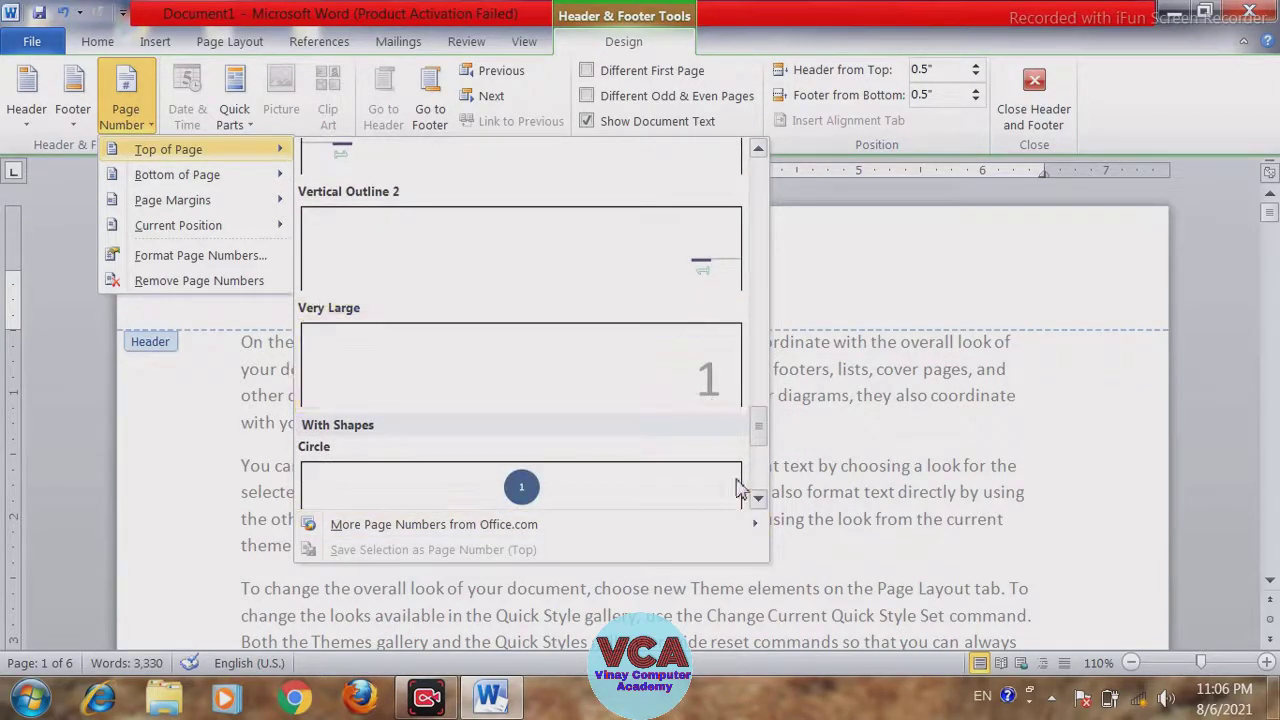
click(708, 404)
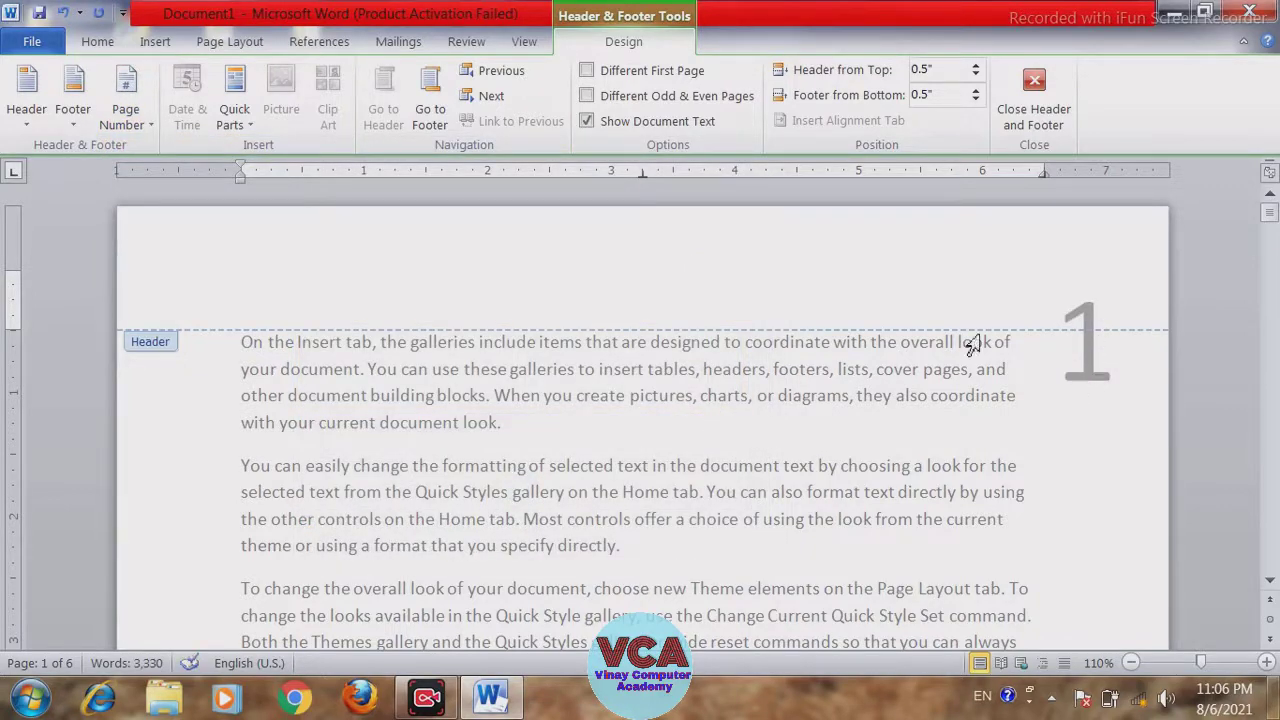
- Apply the Circle page number design at the top of the page and close header editing
click(145, 118)
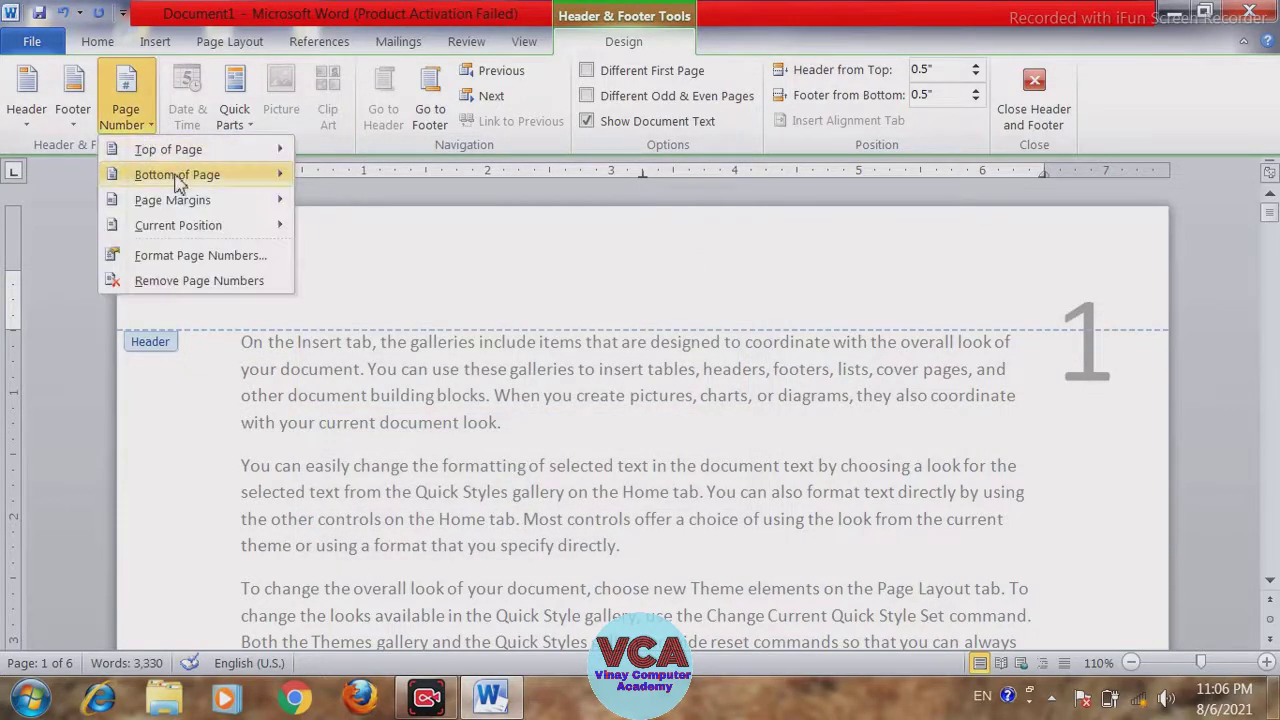
mouse_move(190, 157)
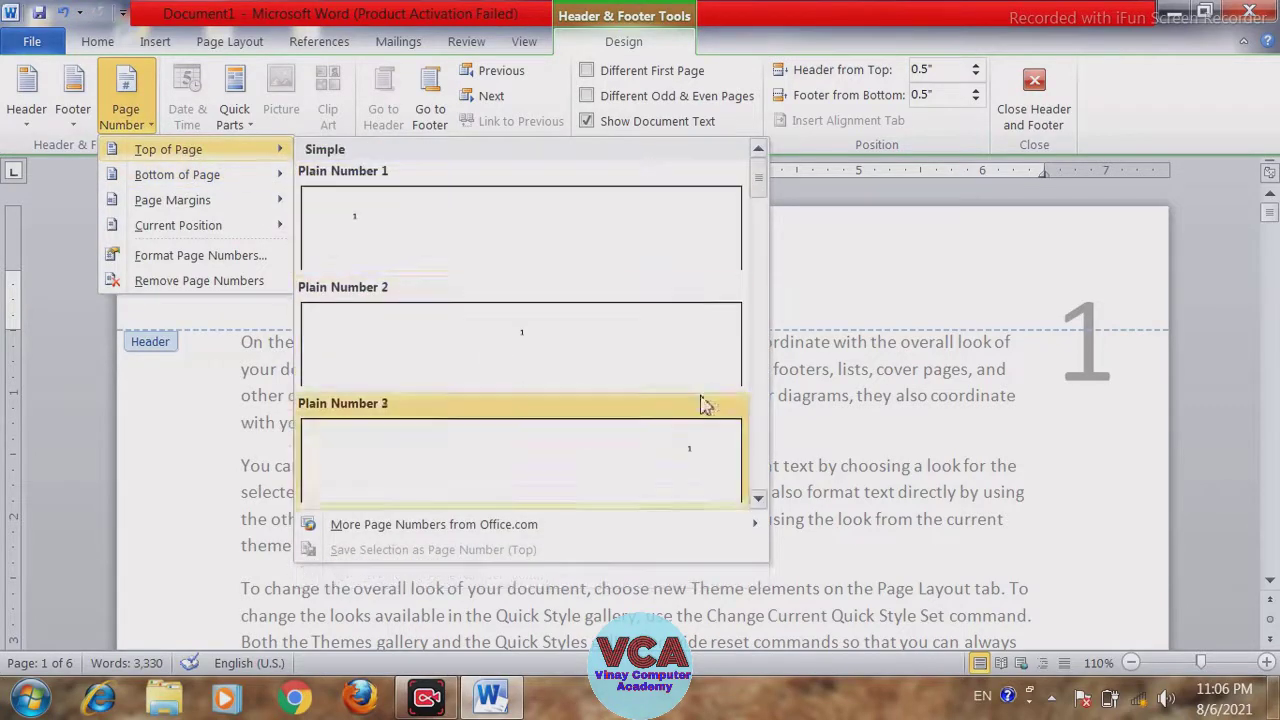
drag(763, 203, 790, 460)
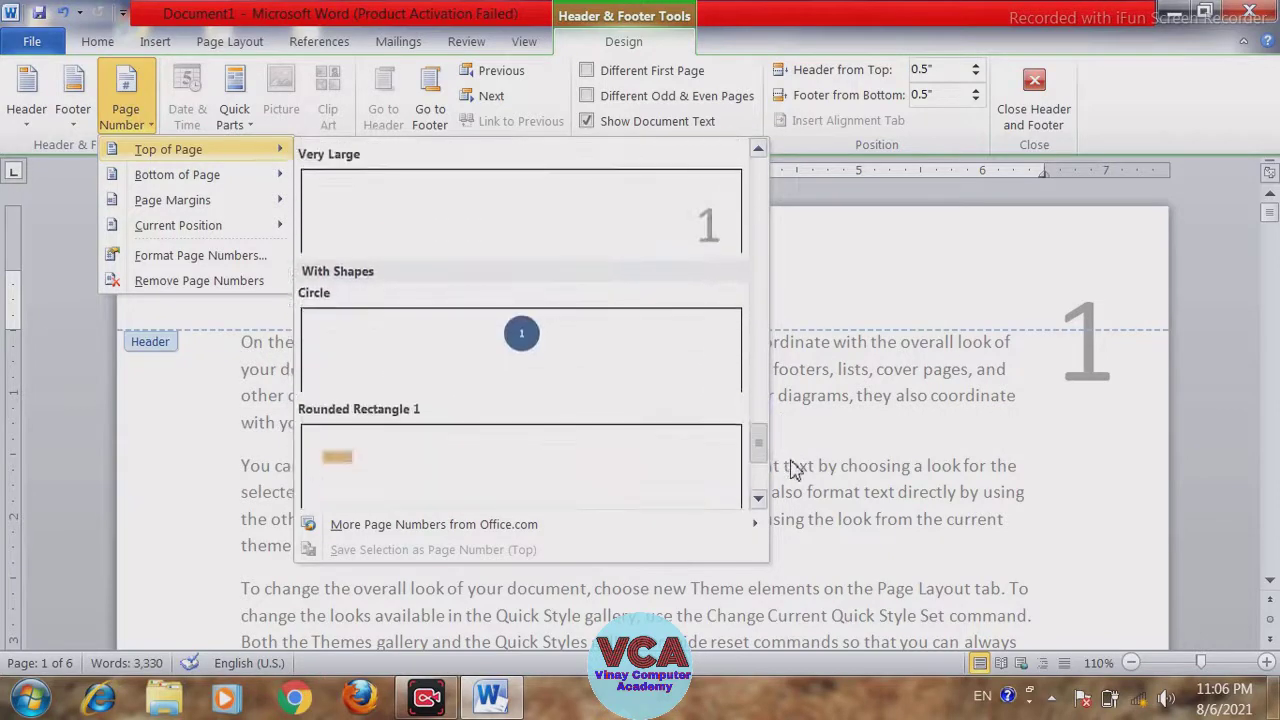
click(518, 345)
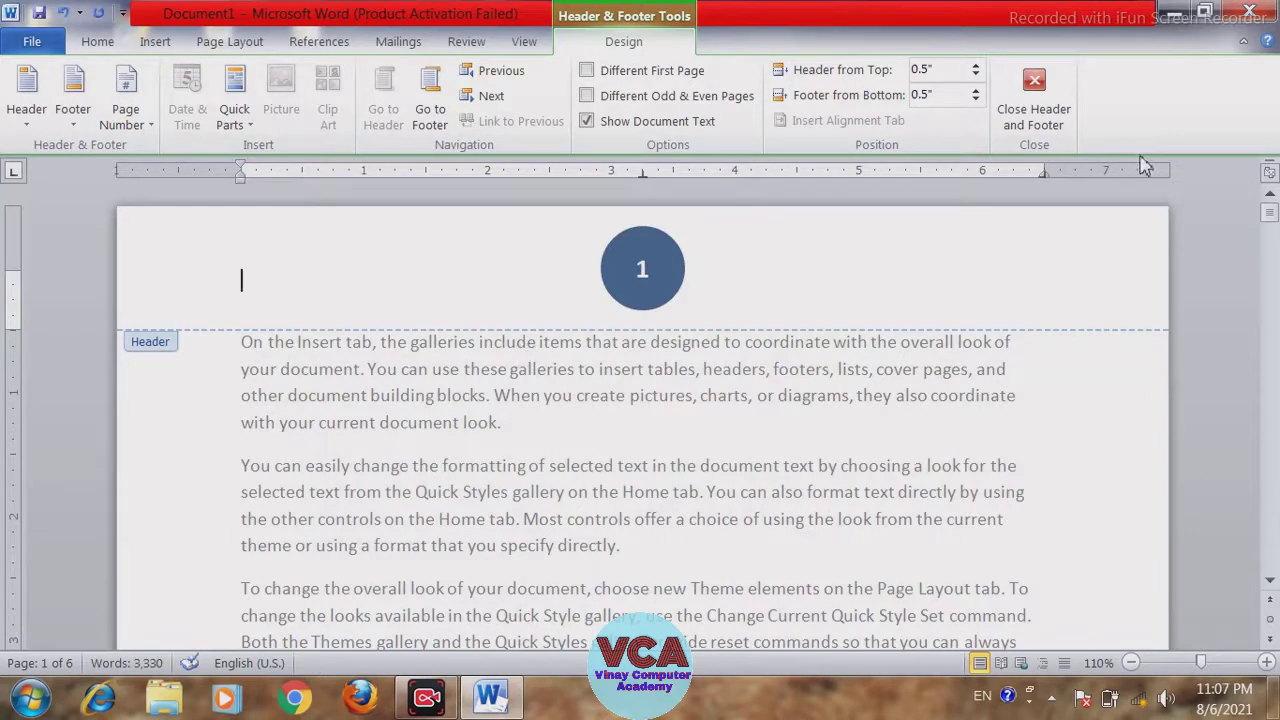
click(1050, 120)
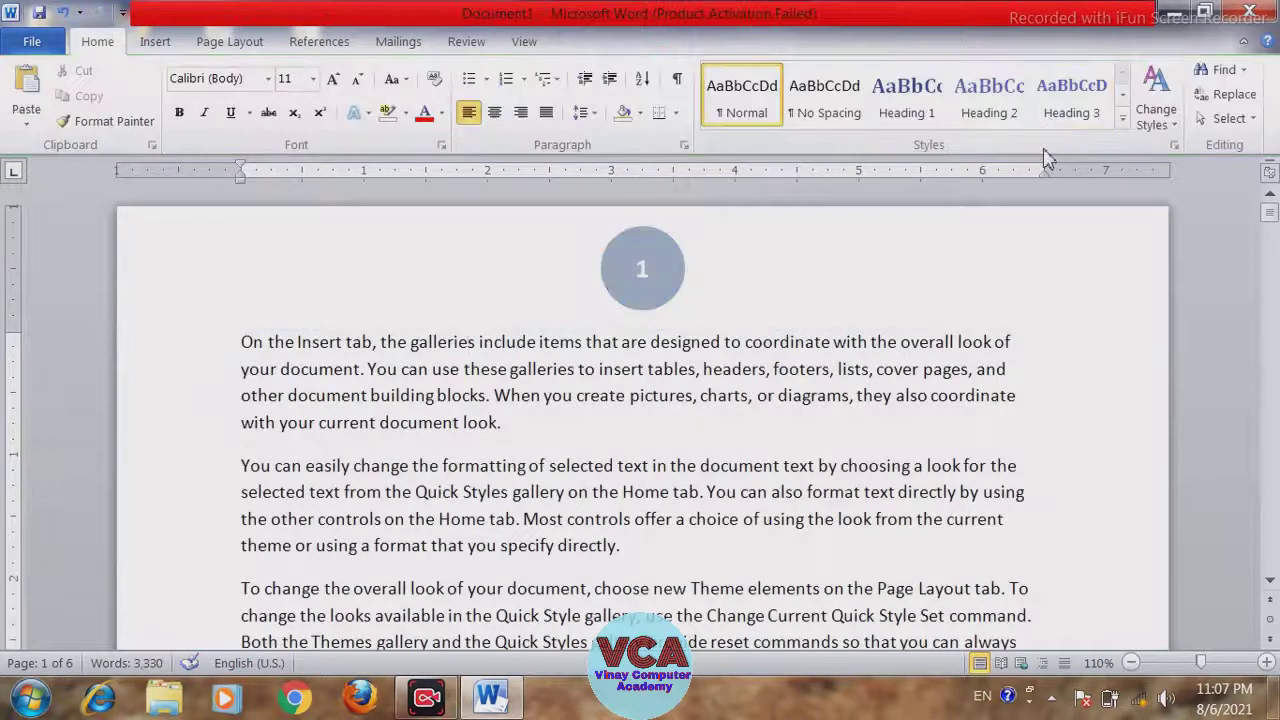
- Check the circled numbers on the following pages, then reopen the page 1 header and remove the page numbers
drag(1274, 220, 1274, 405)
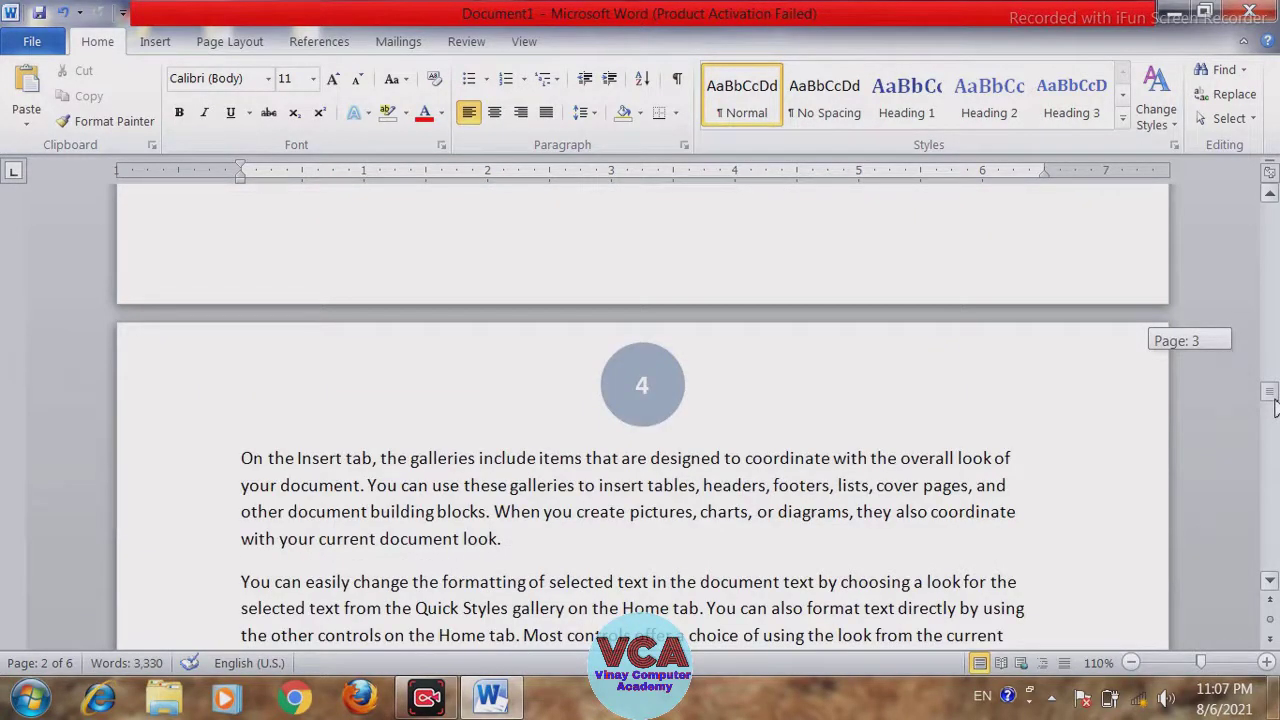
drag(1275, 405, 1270, 212)
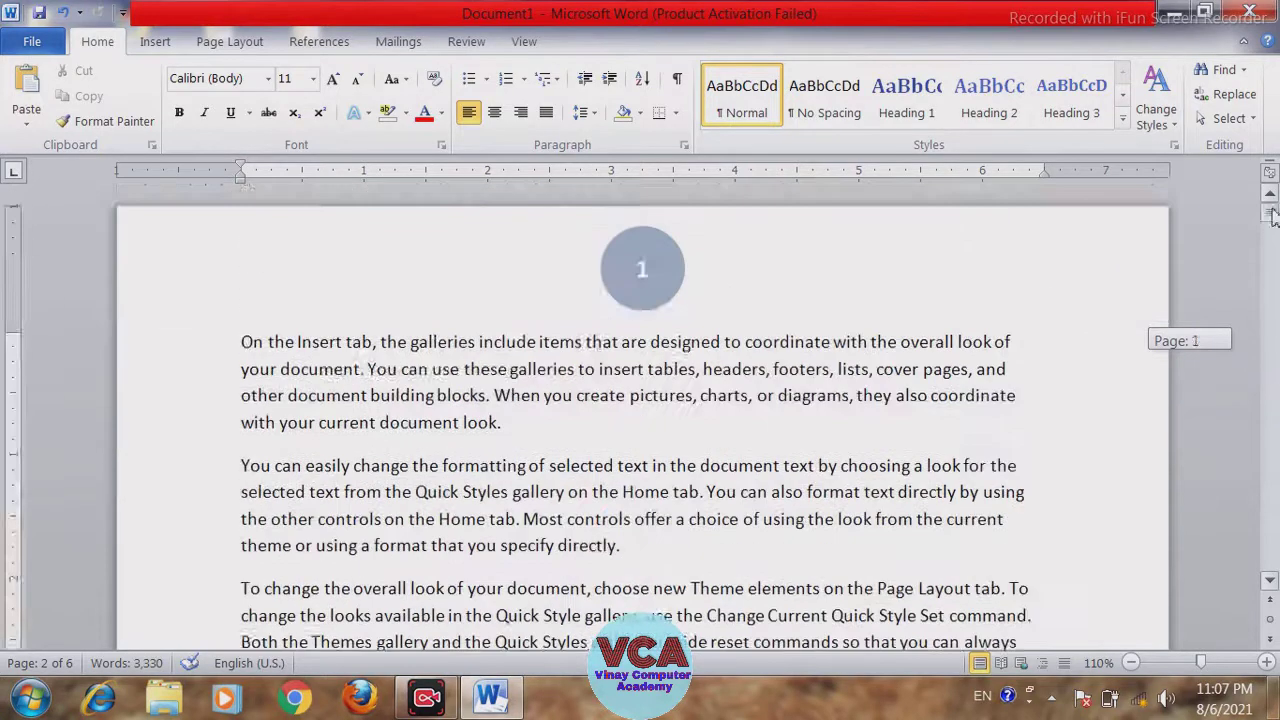
double_click(700, 280)
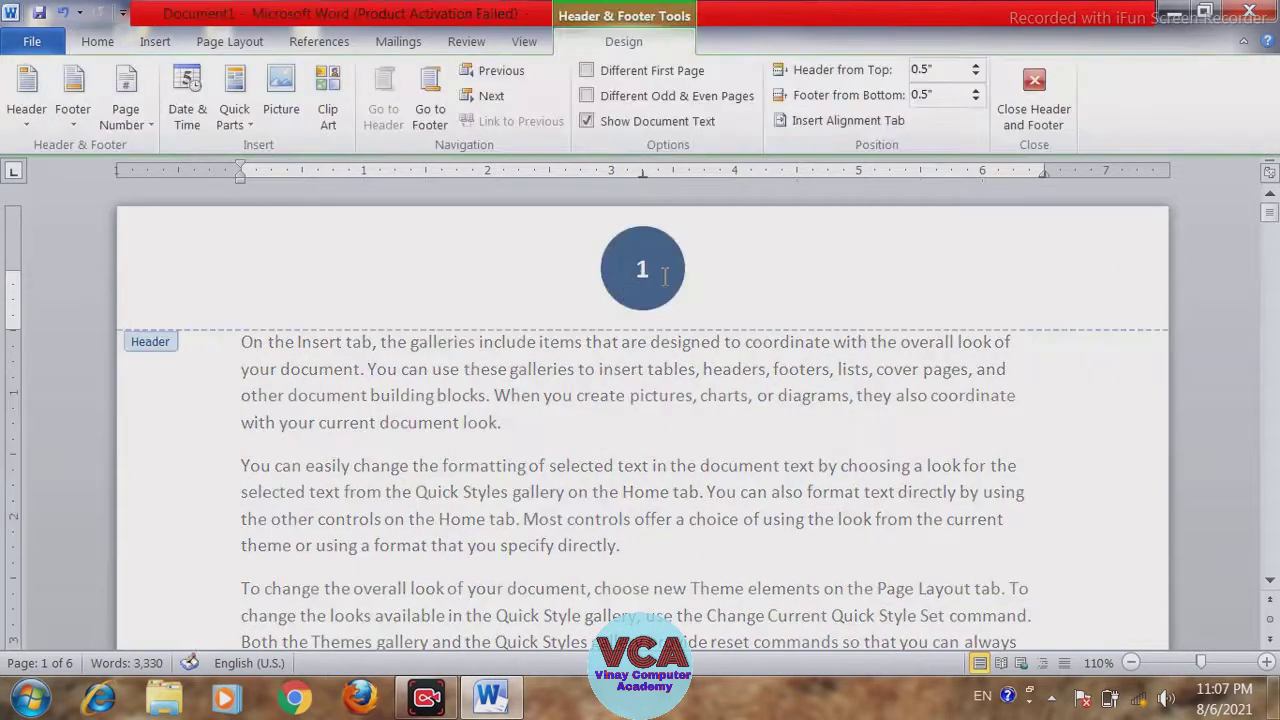
click(127, 131)
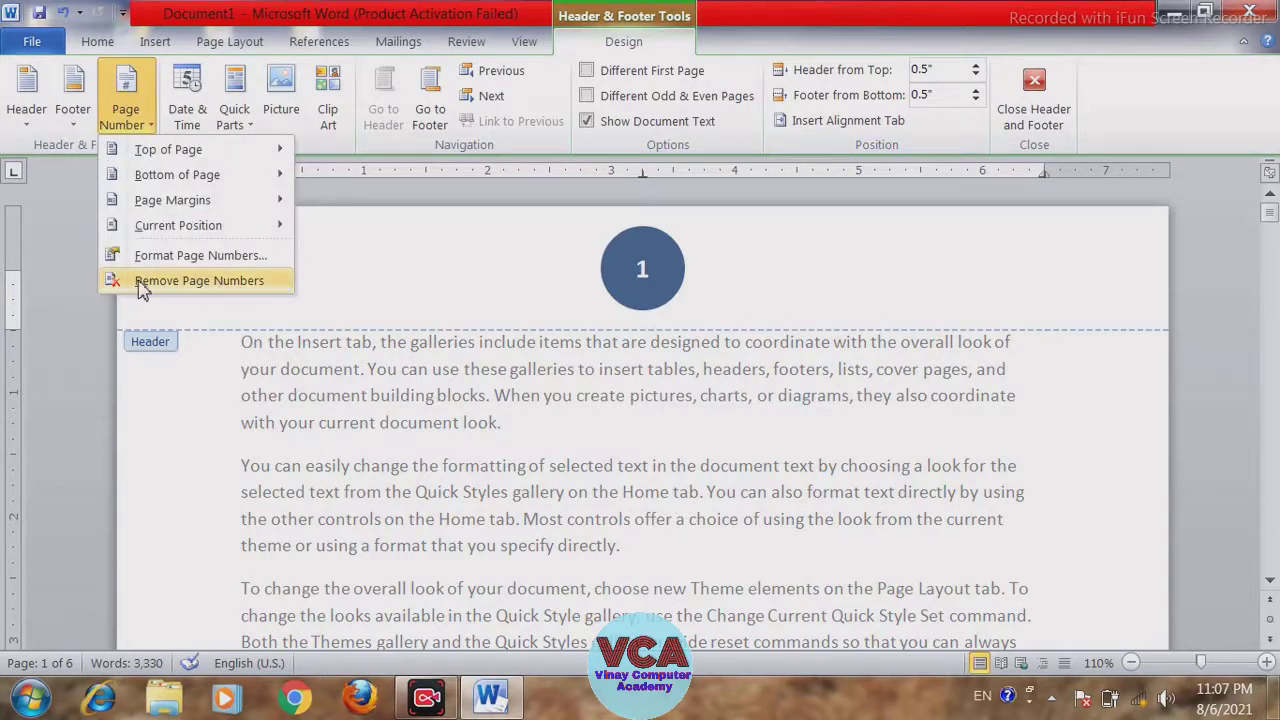
click(190, 283)
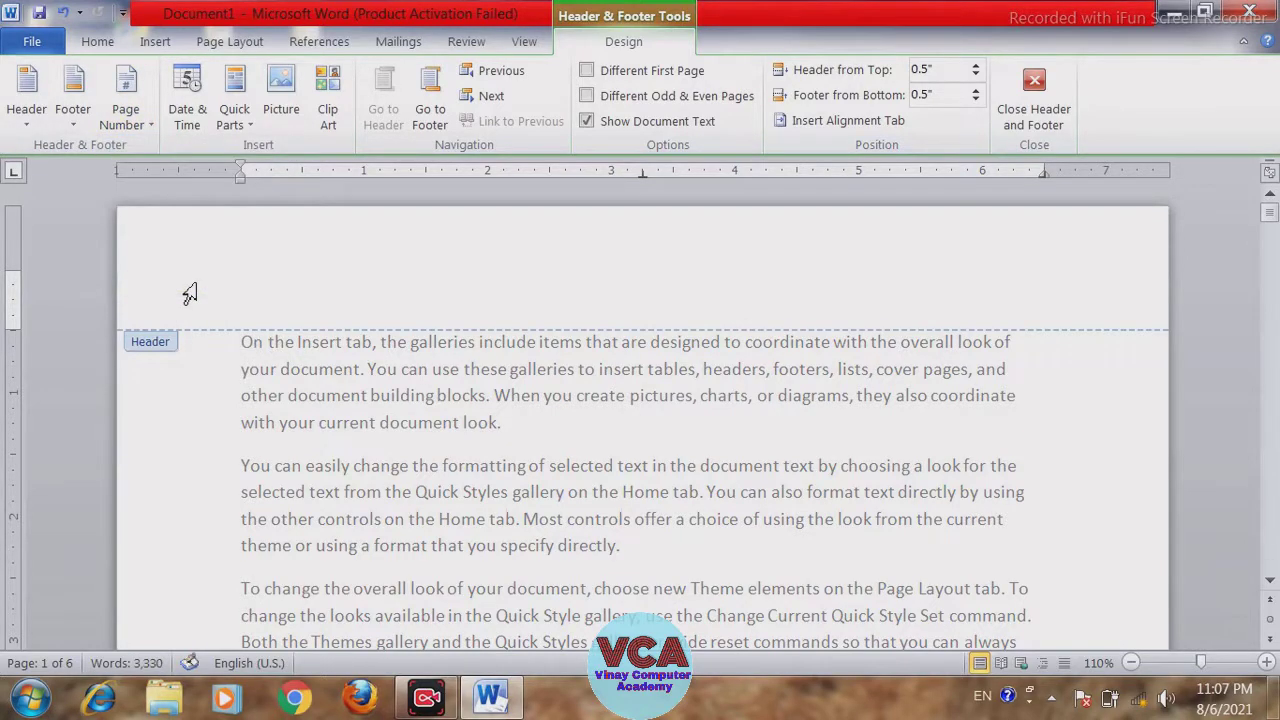
- Insert a centred page number at the bottom of the page using the Plain Number 2 design
click(130, 118)
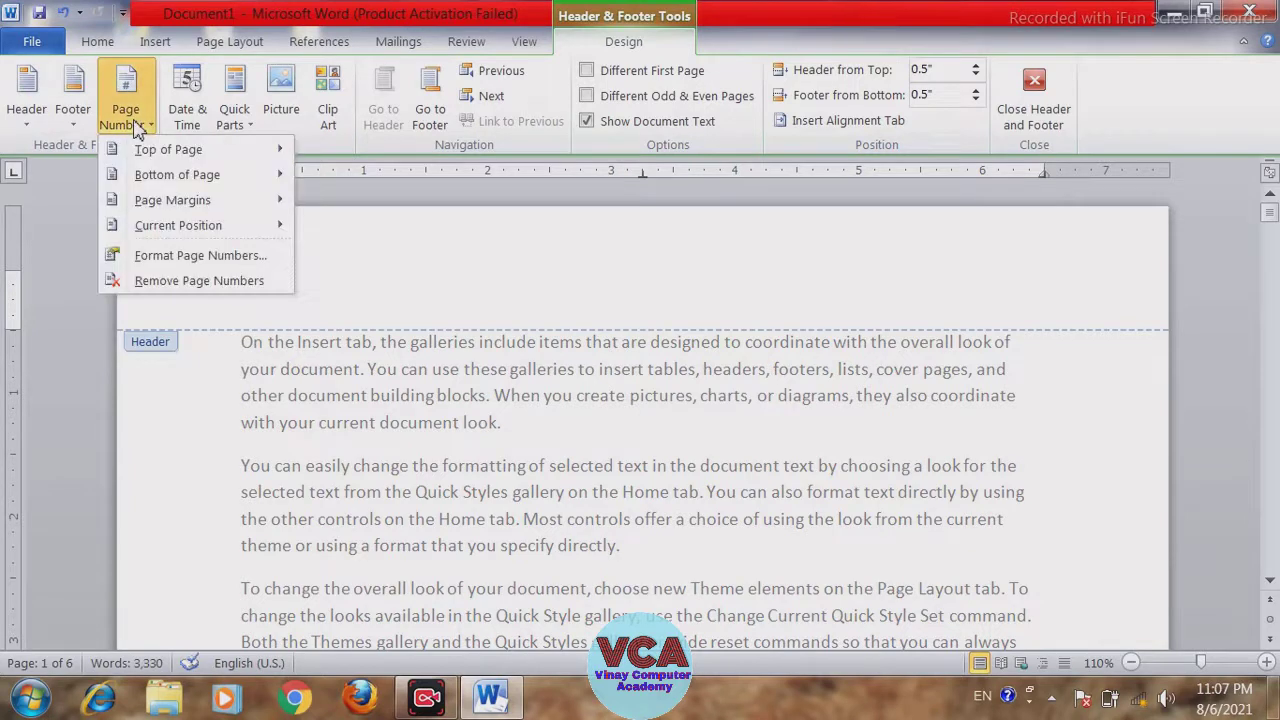
mouse_move(171, 160)
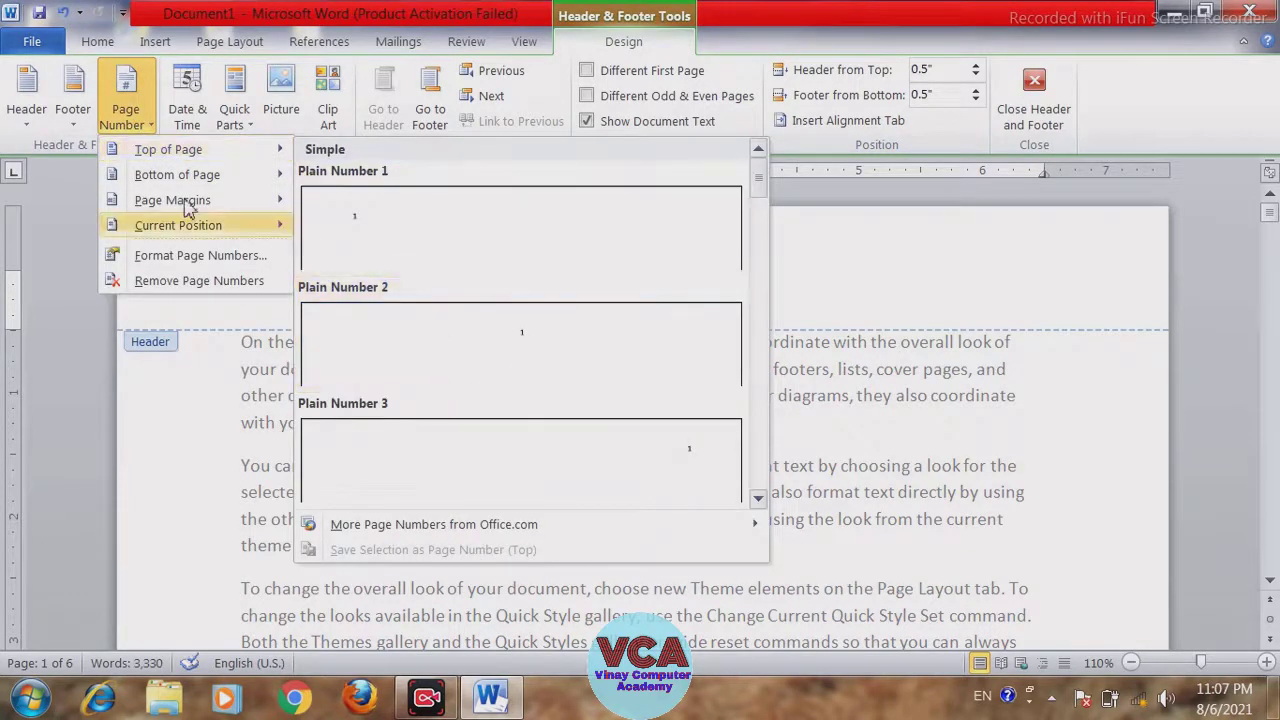
mouse_move(165, 185)
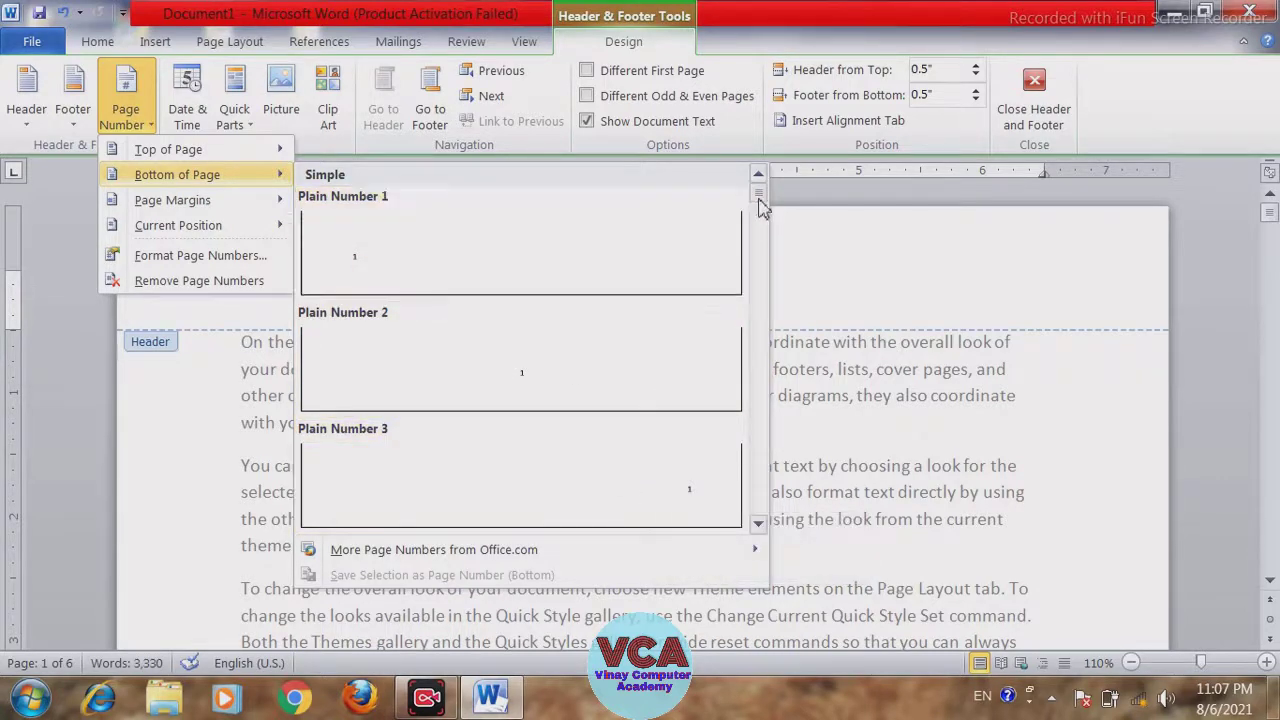
scroll(757, 245, down, 2)
scroll(757, 250, down, 4)
scroll(751, 210, up, 8)
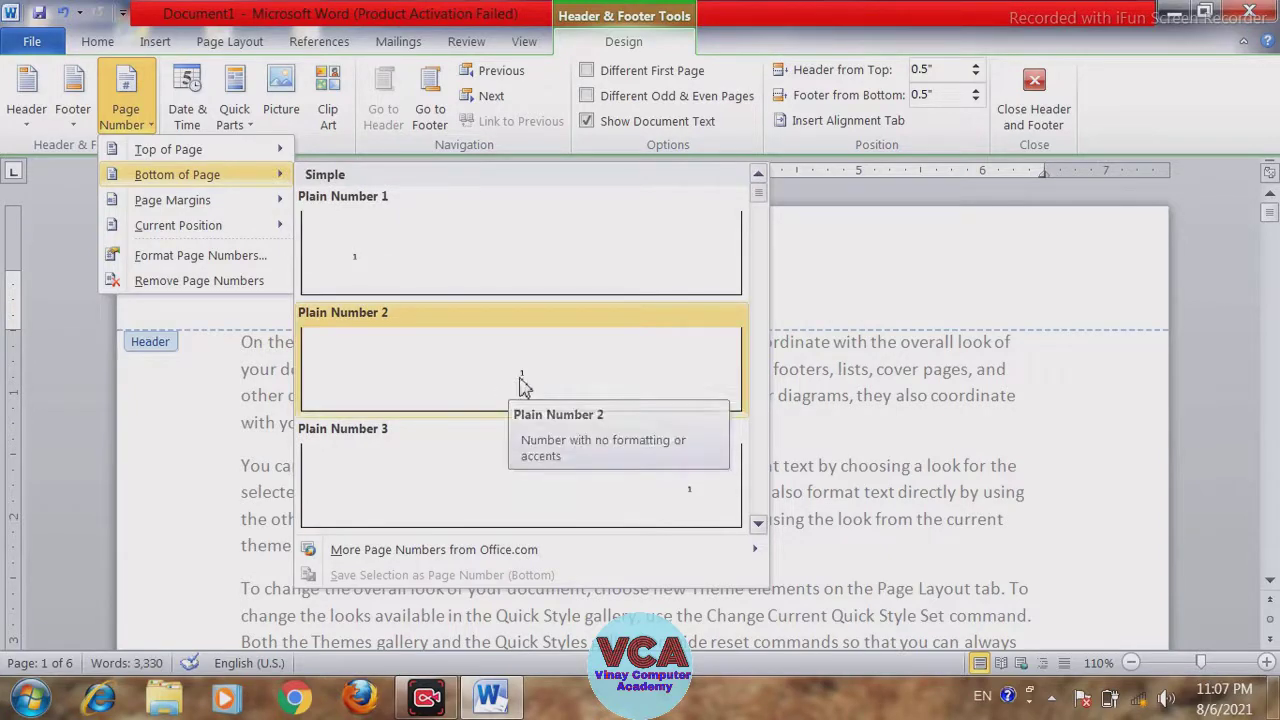
click(522, 385)
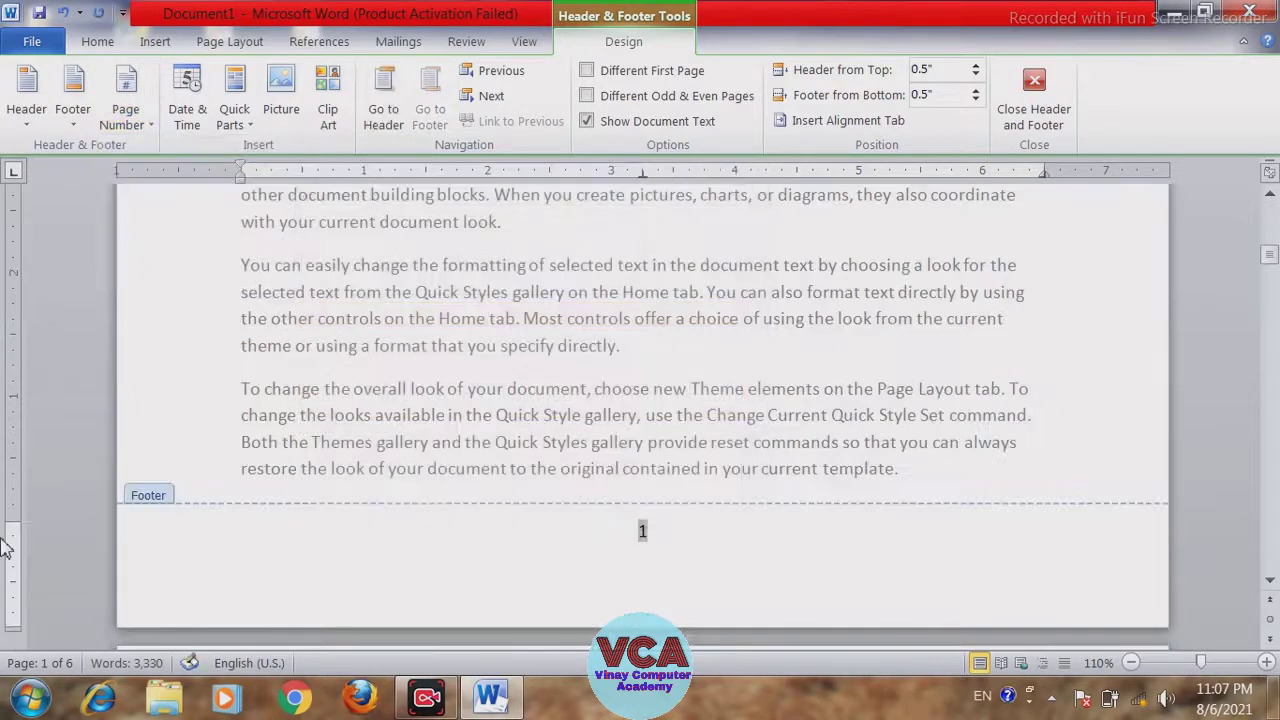
- Format the footer page number as 18 pt, bold, red Times New Roman
drag(664, 535, 628, 533)
click(98, 43)
click(334, 80)
click(334, 80)
click(334, 80)
click(334, 80)
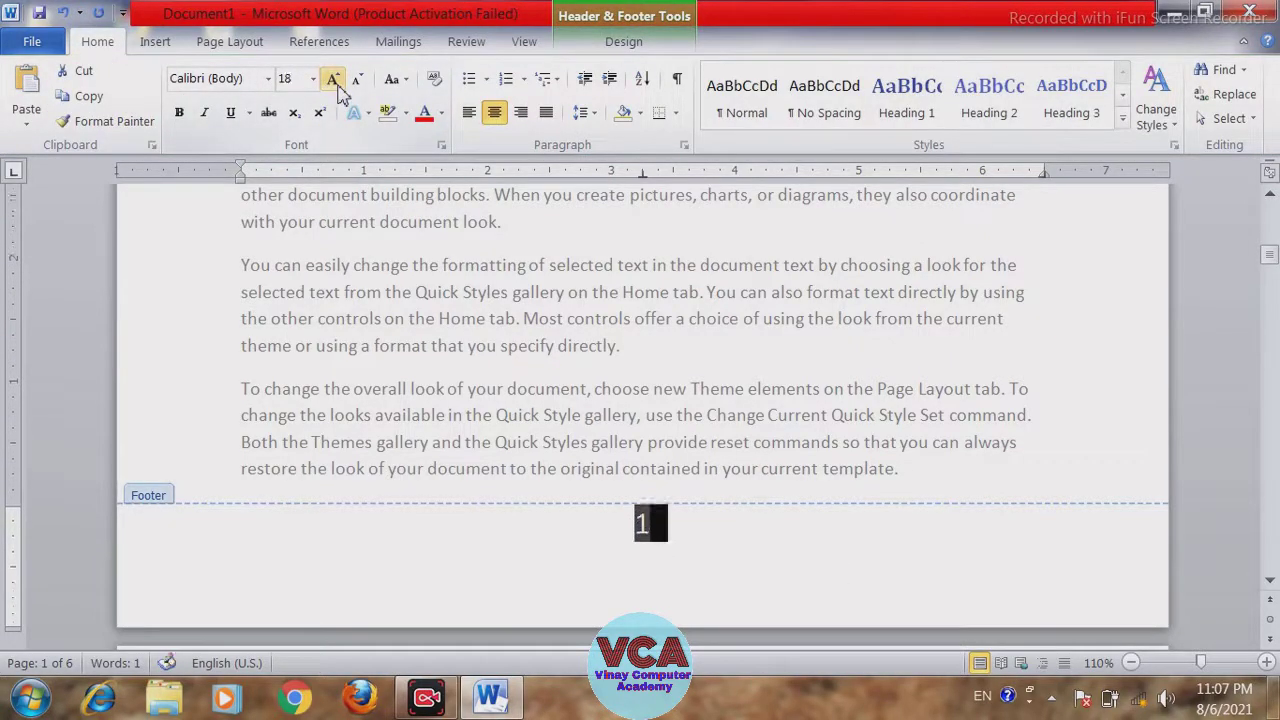
click(179, 112)
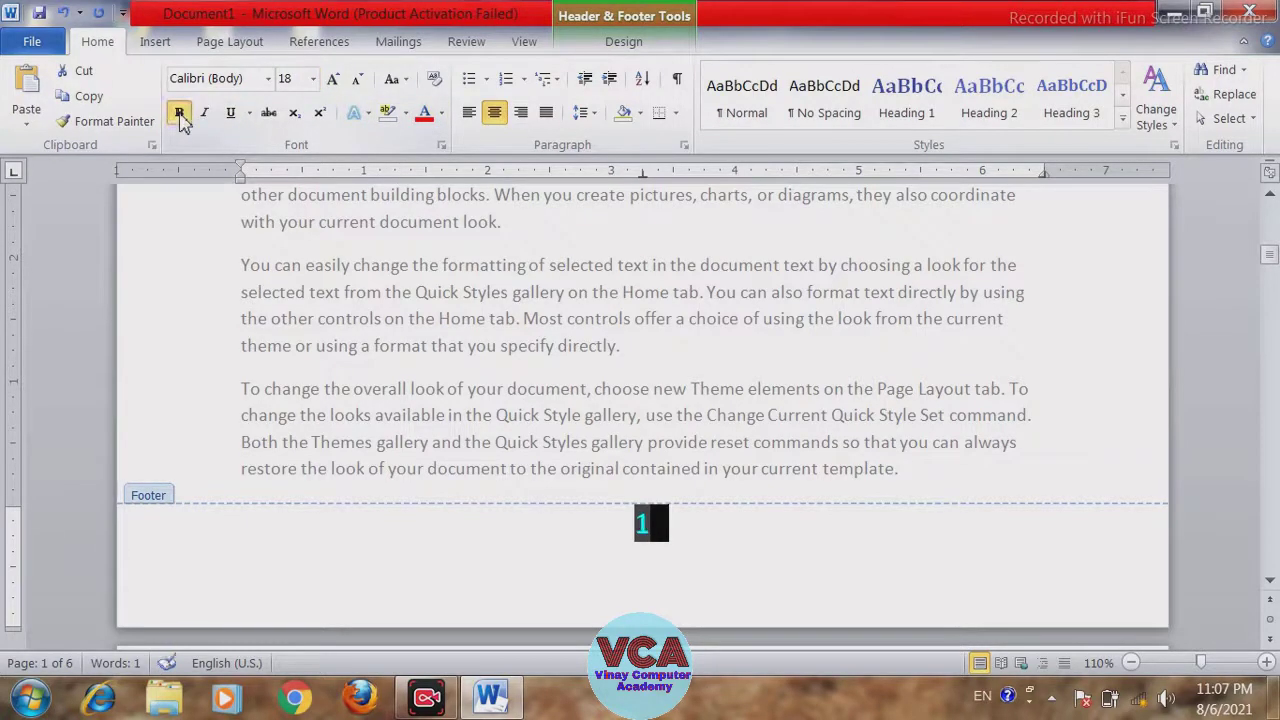
click(268, 78)
click(251, 263)
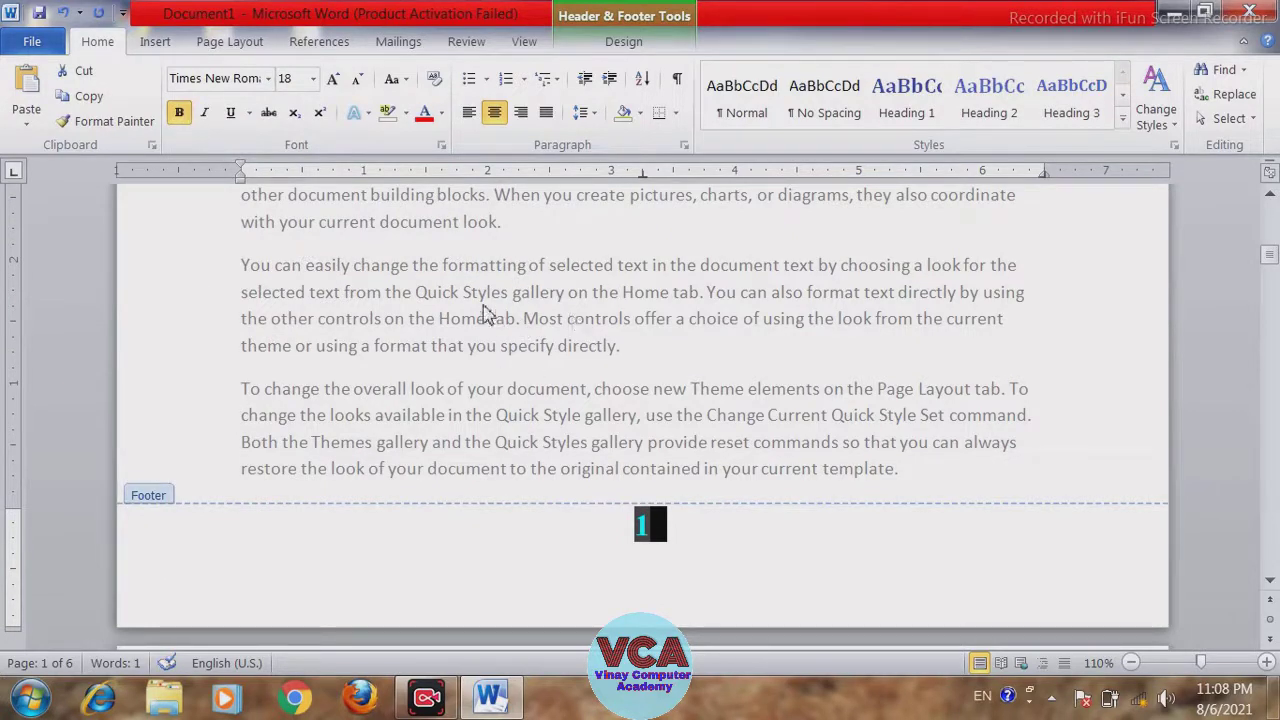
- Close footer editing and check the formatted page numbers at the bottom of the pages
click(623, 41)
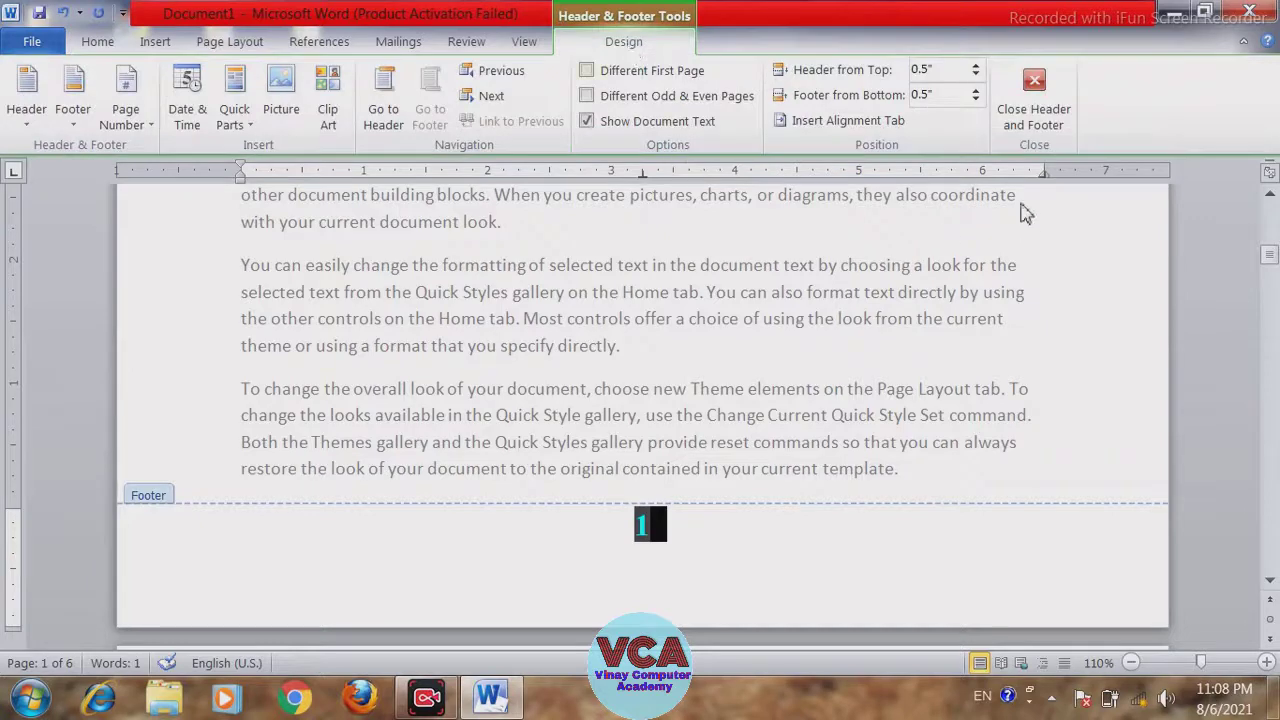
click(1030, 120)
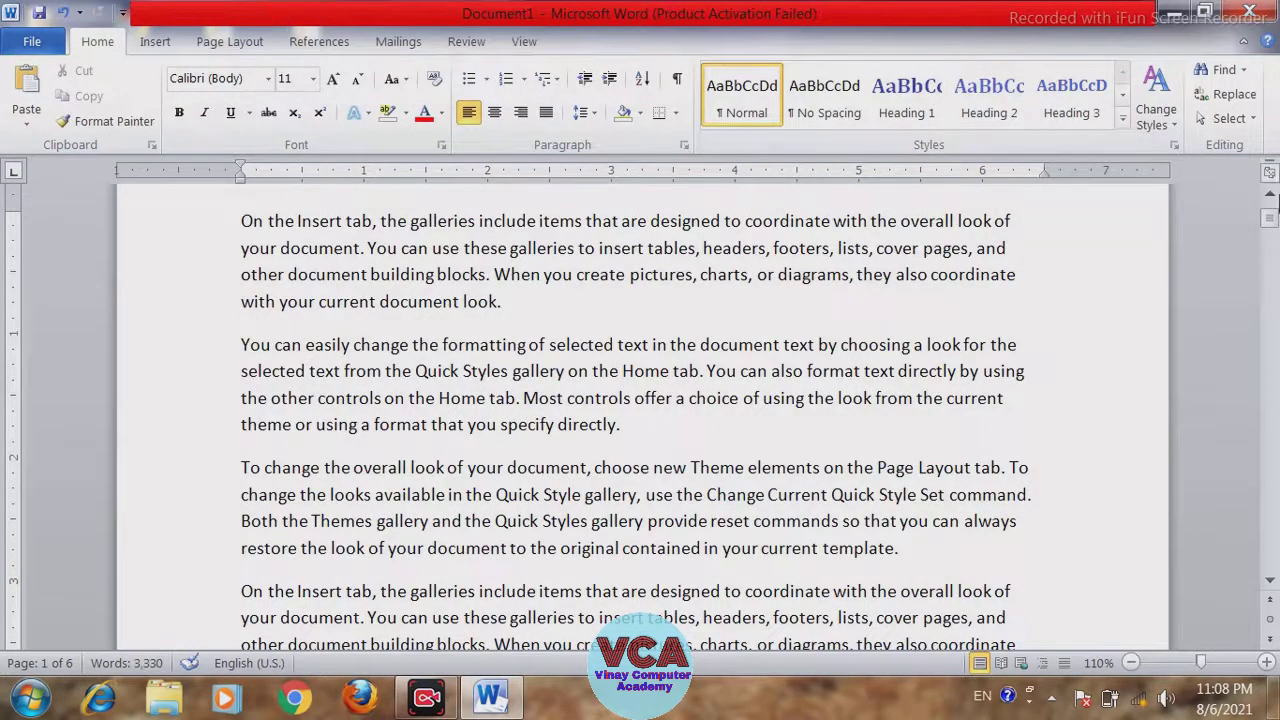
drag(1271, 217, 1274, 258)
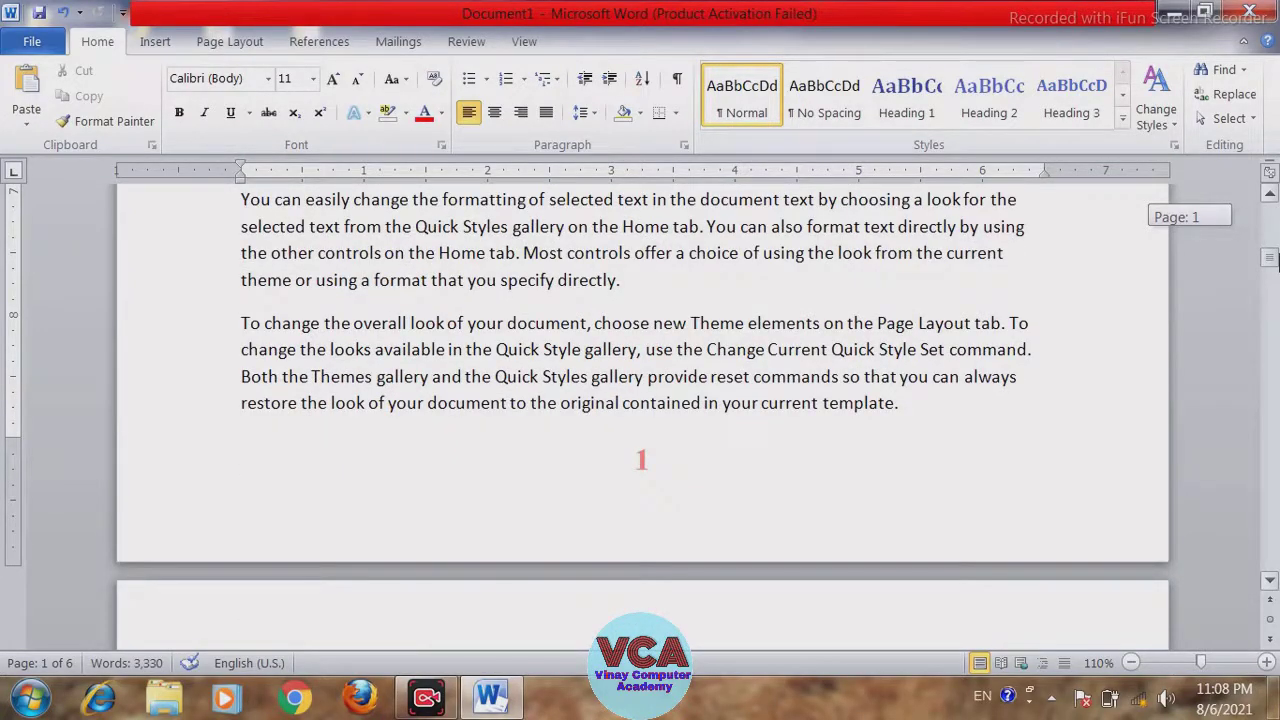
drag(1274, 258, 1276, 375)
scroll(642, 492, up, 3)
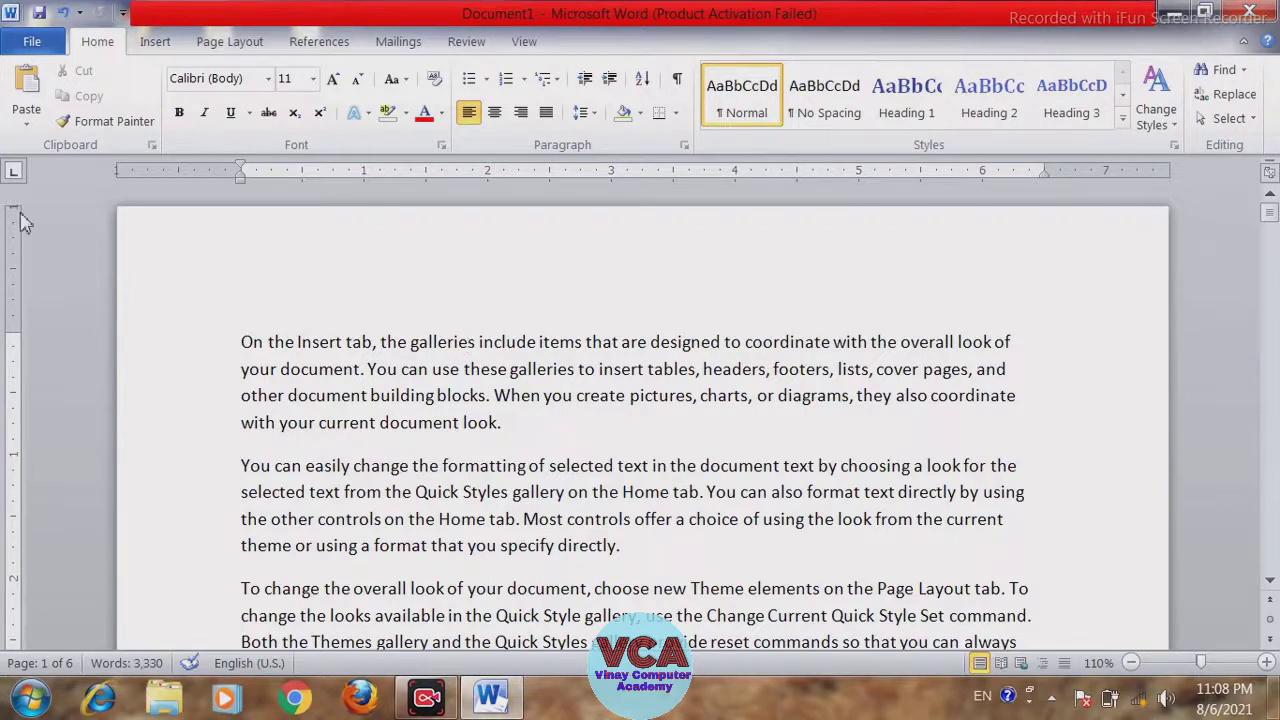
- Reopen the page 1 footer for editing and delete its centred page number
click(155, 43)
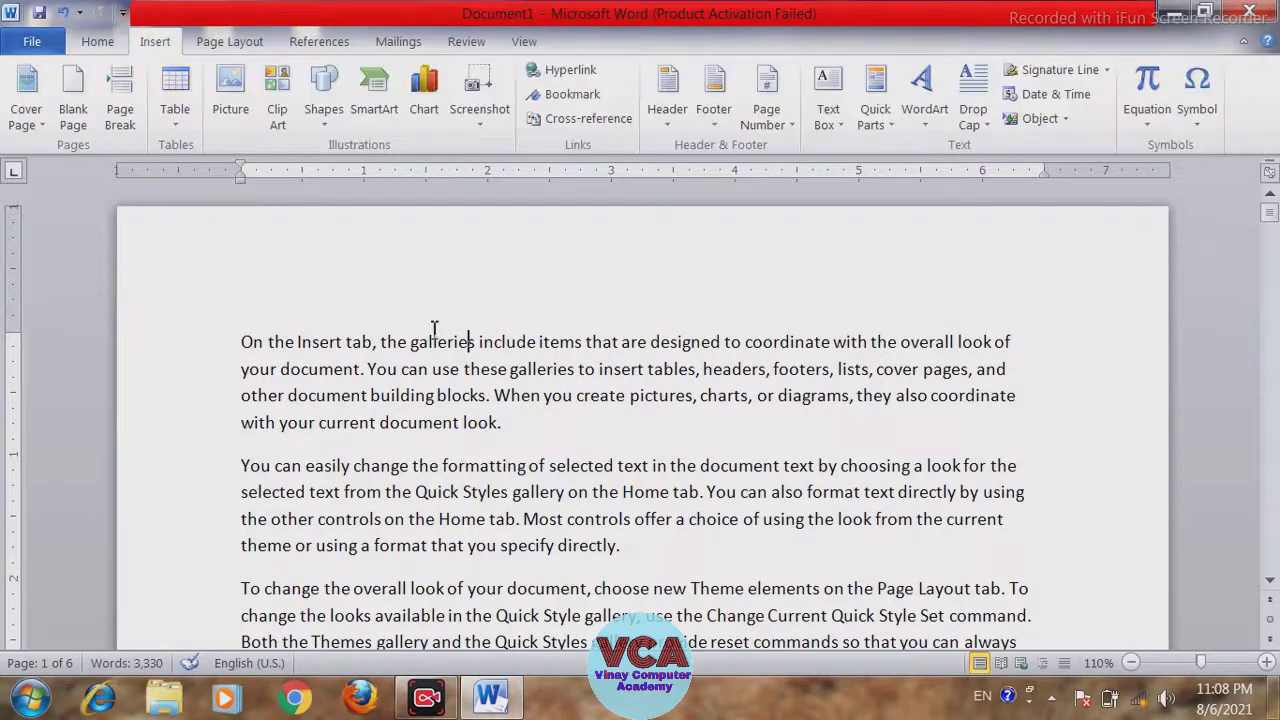
drag(1270, 214, 1272, 280)
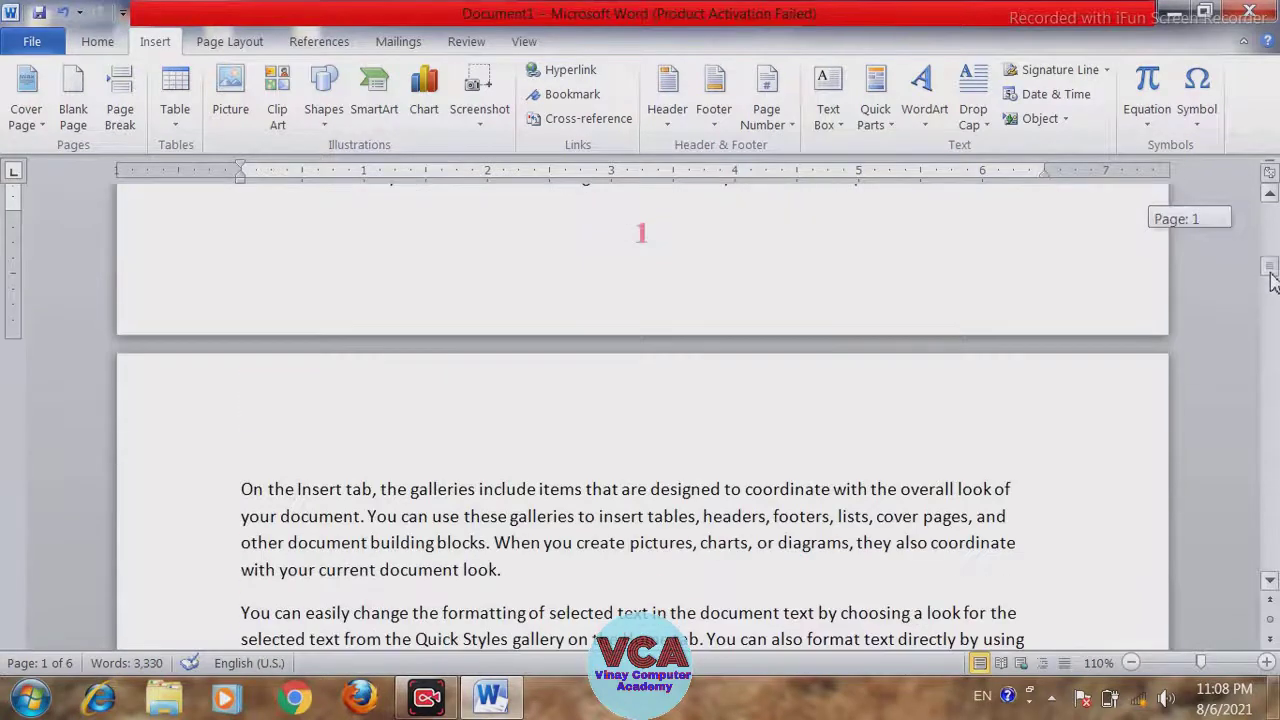
double_click(699, 237)
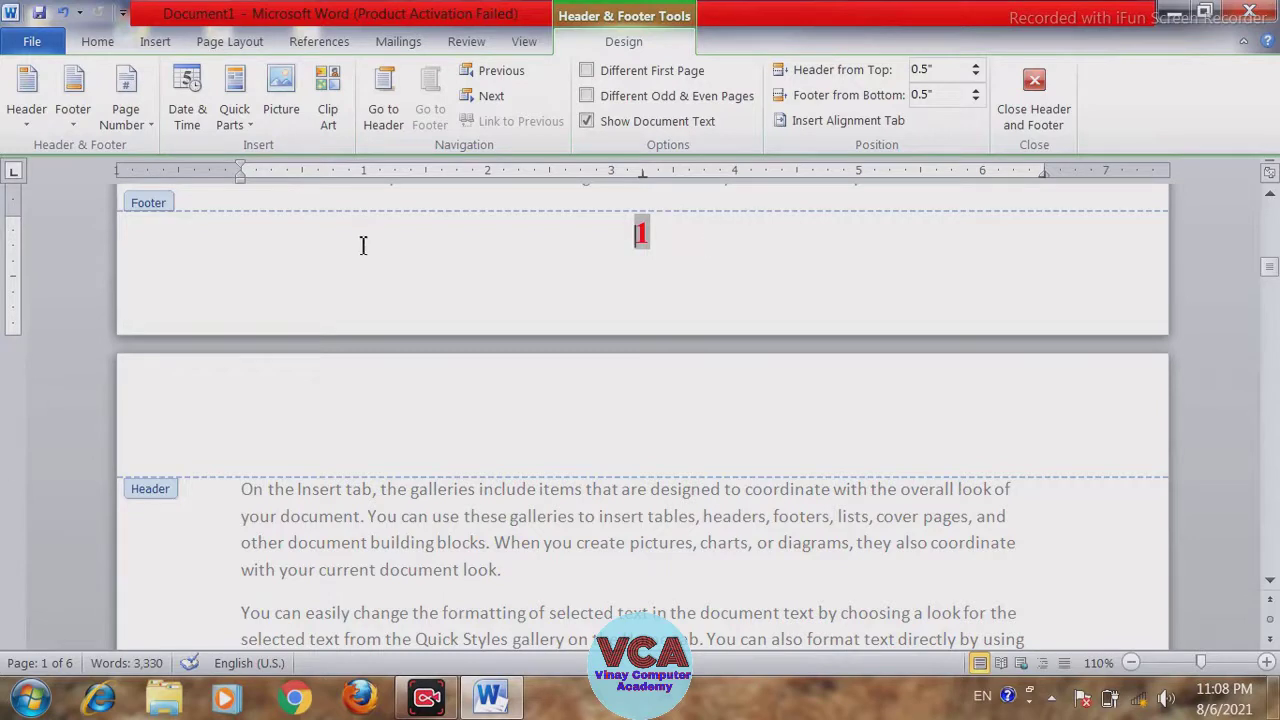
click(138, 125)
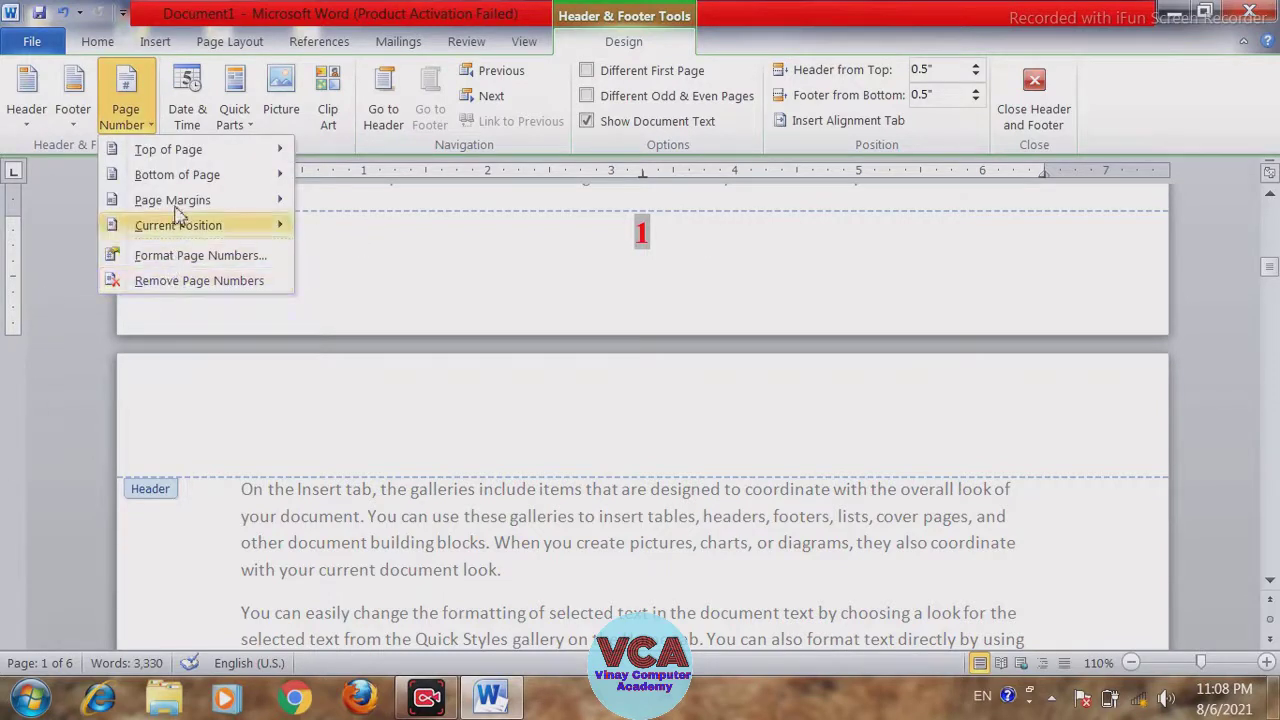
mouse_move(163, 160)
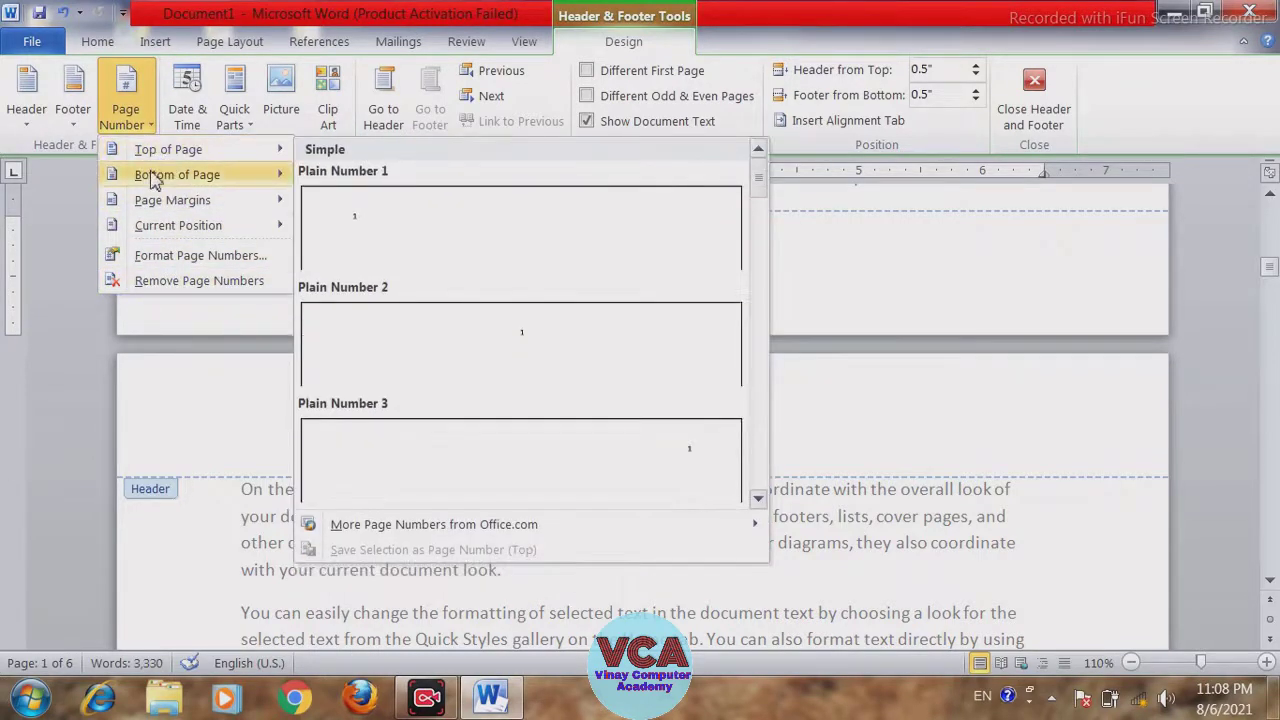
mouse_move(147, 208)
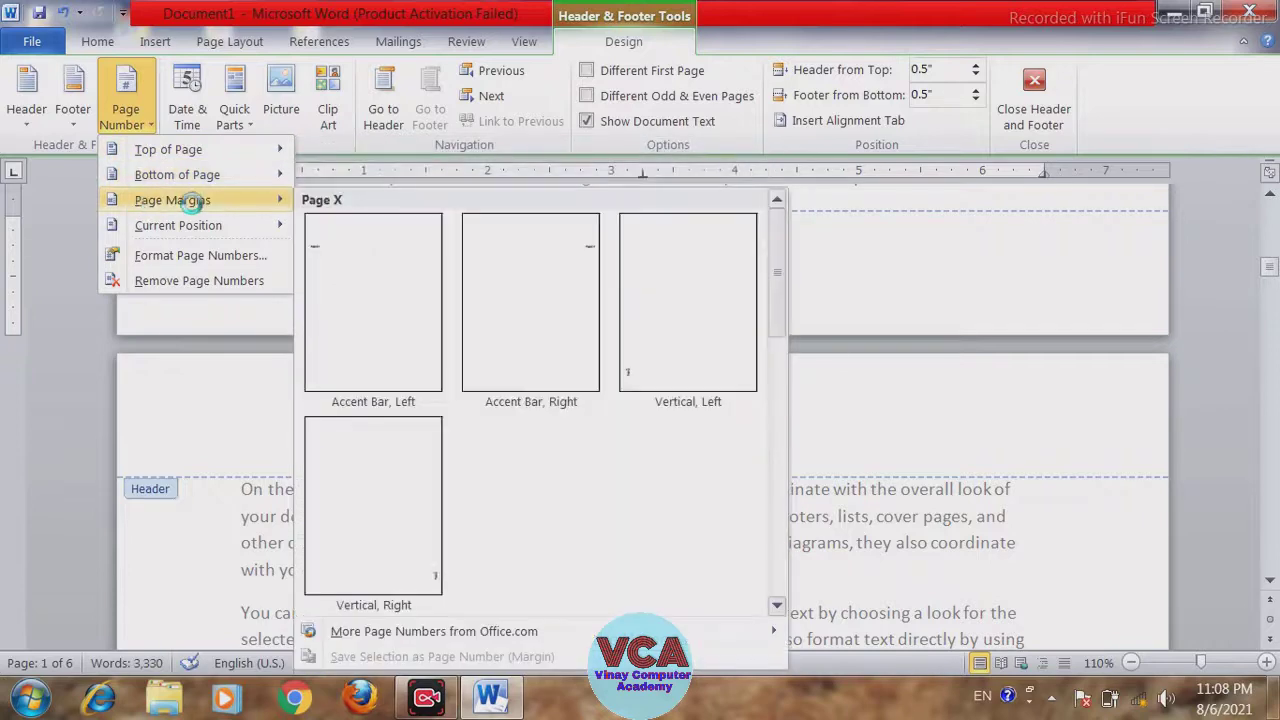
click(760, 272)
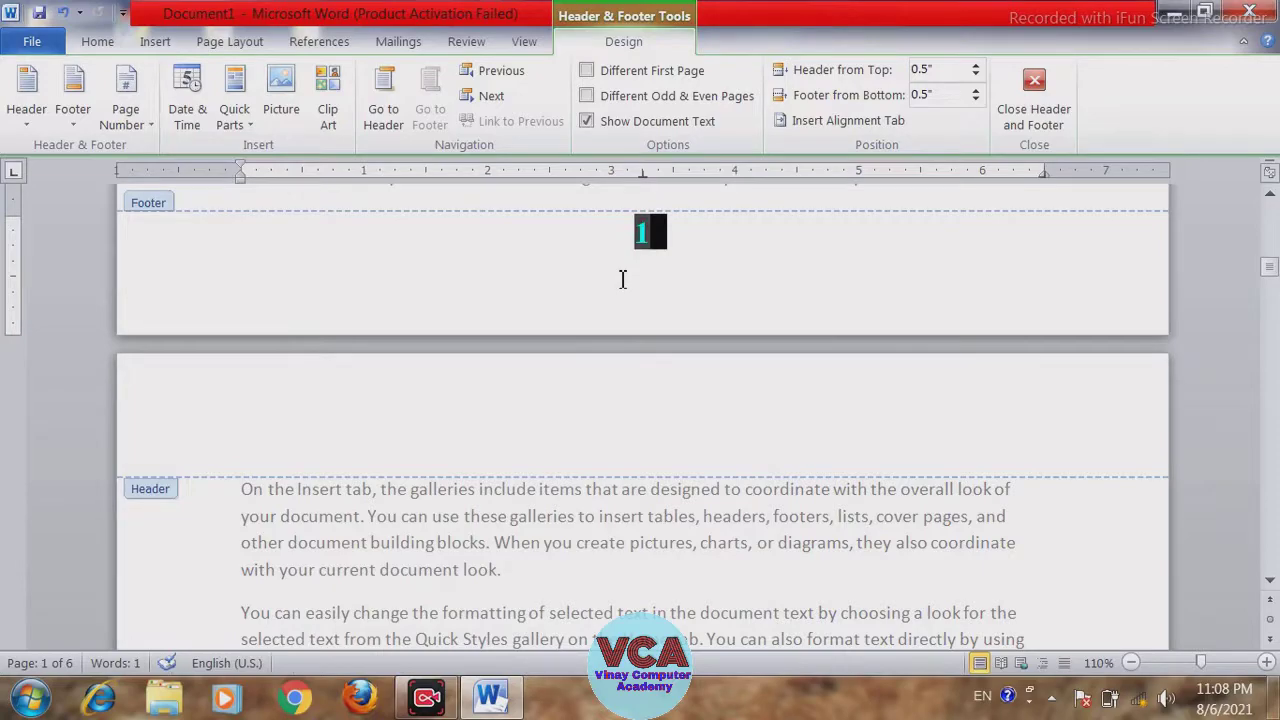
key(Delete)
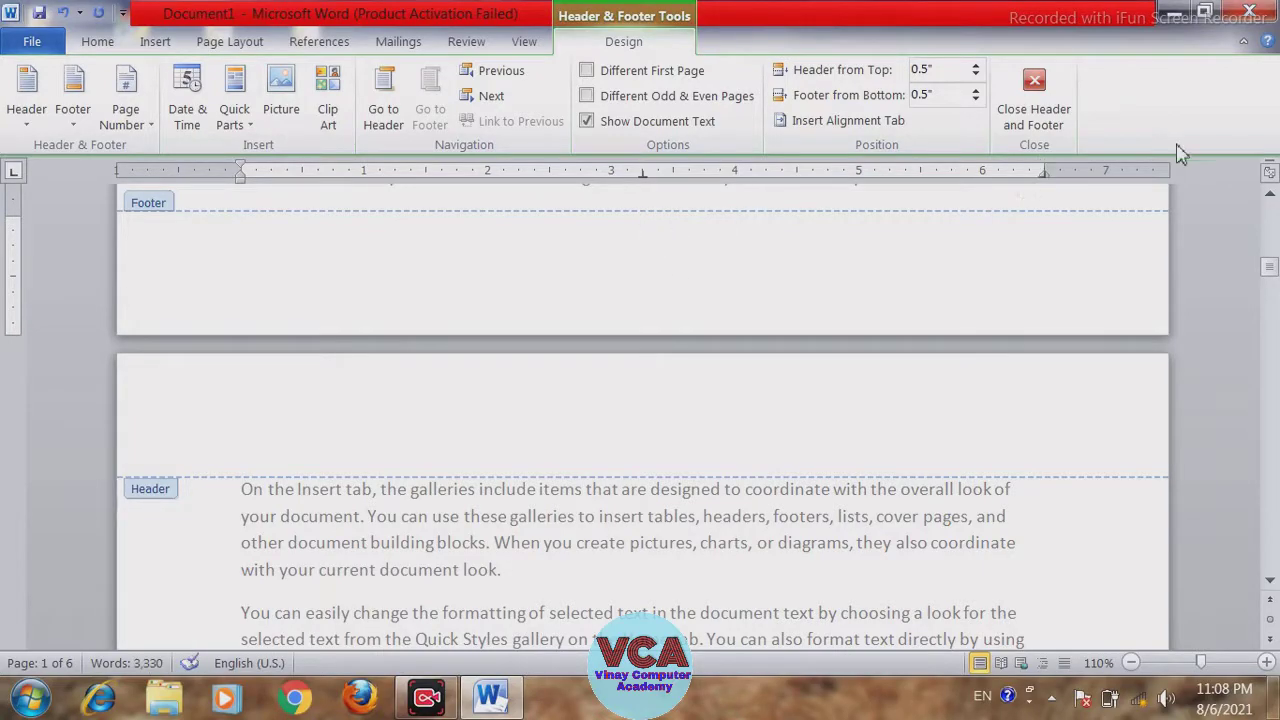
- Insert a page number in the page margin using the Accent Bar, Left design
mouse_move(1264, 280)
mouse_down()
mouse_move(1262, 237)
mouse_move(1262, 260)
mouse_up()
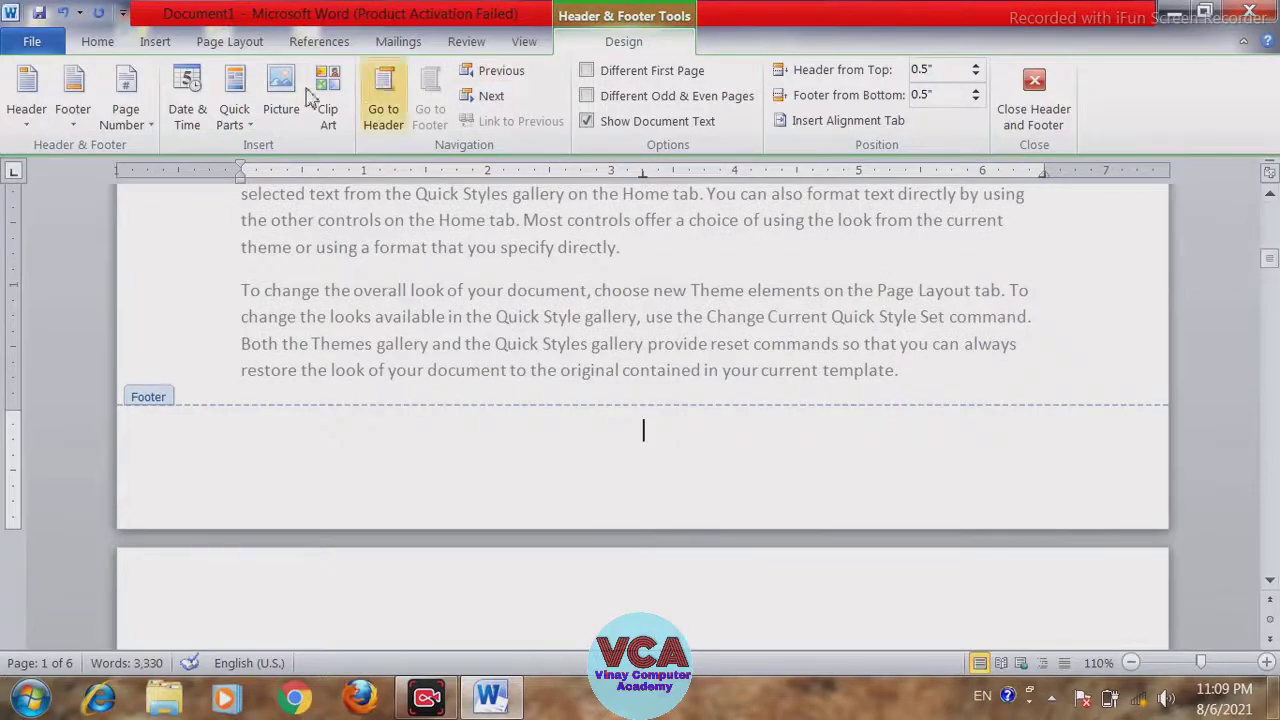
click(146, 125)
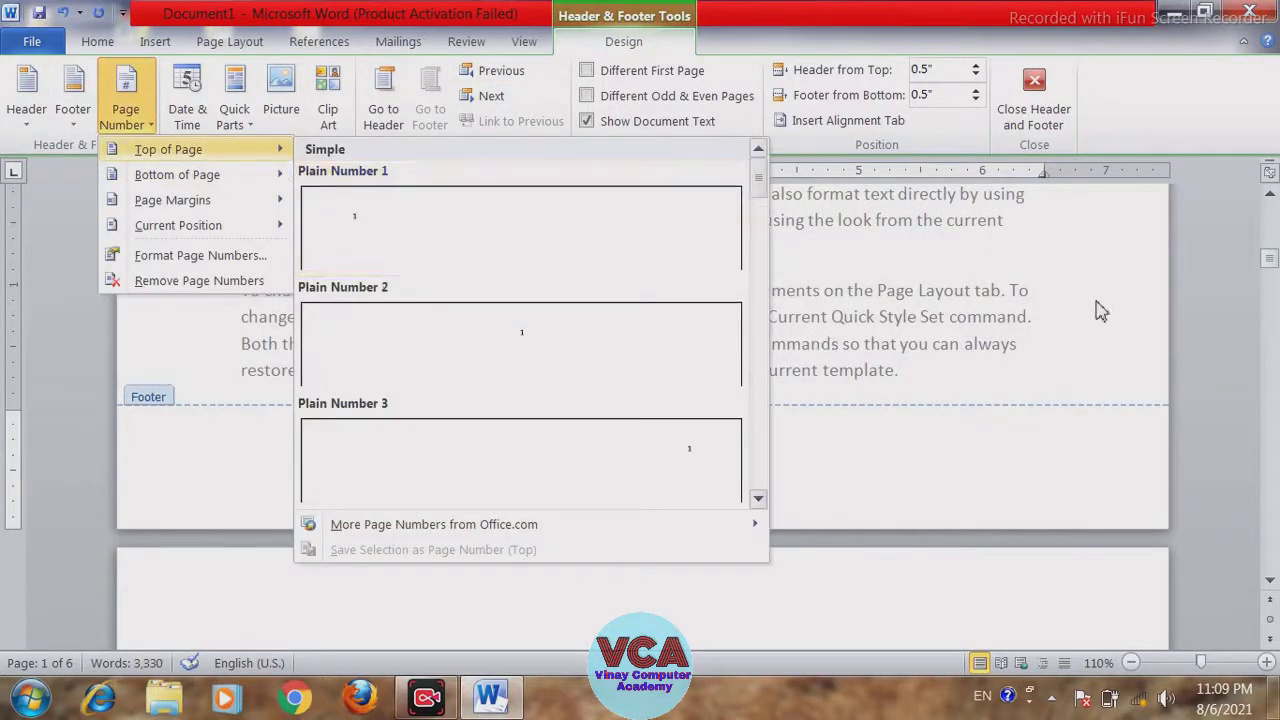
click(1270, 280)
drag(1270, 280, 1268, 232)
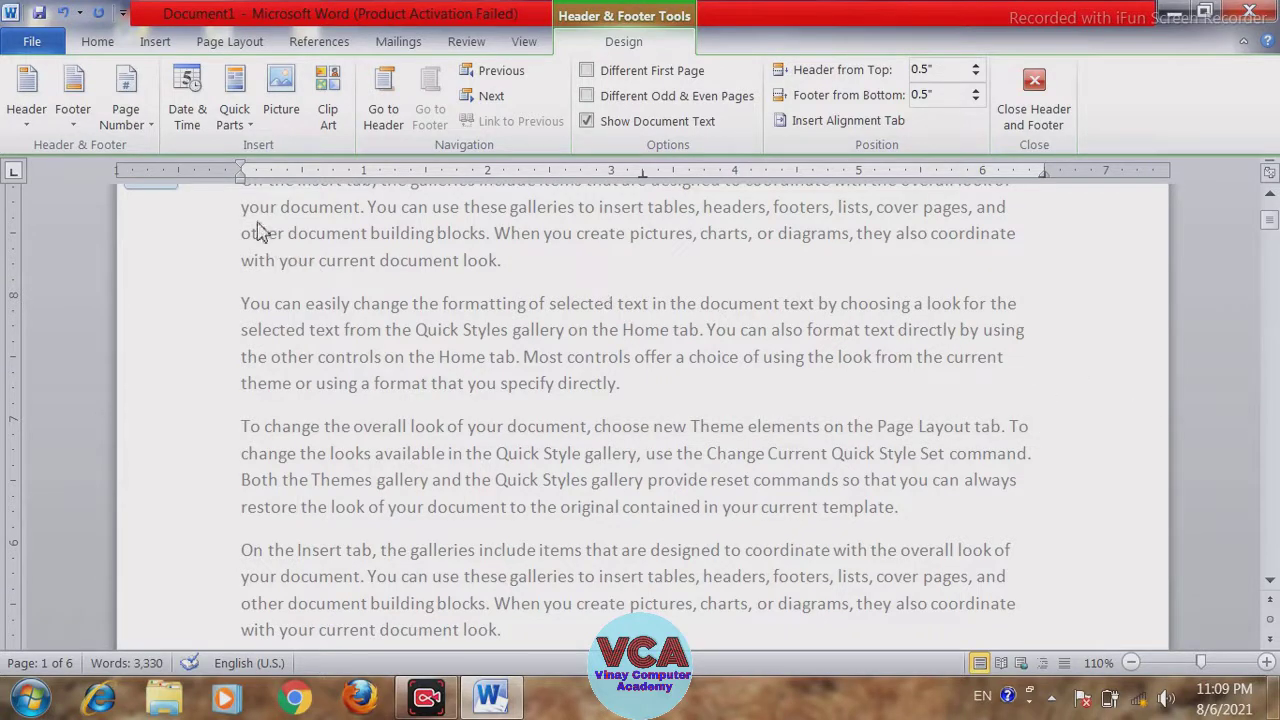
drag(241, 190, 241, 190)
drag(241, 190, 241, 190)
click(126, 124)
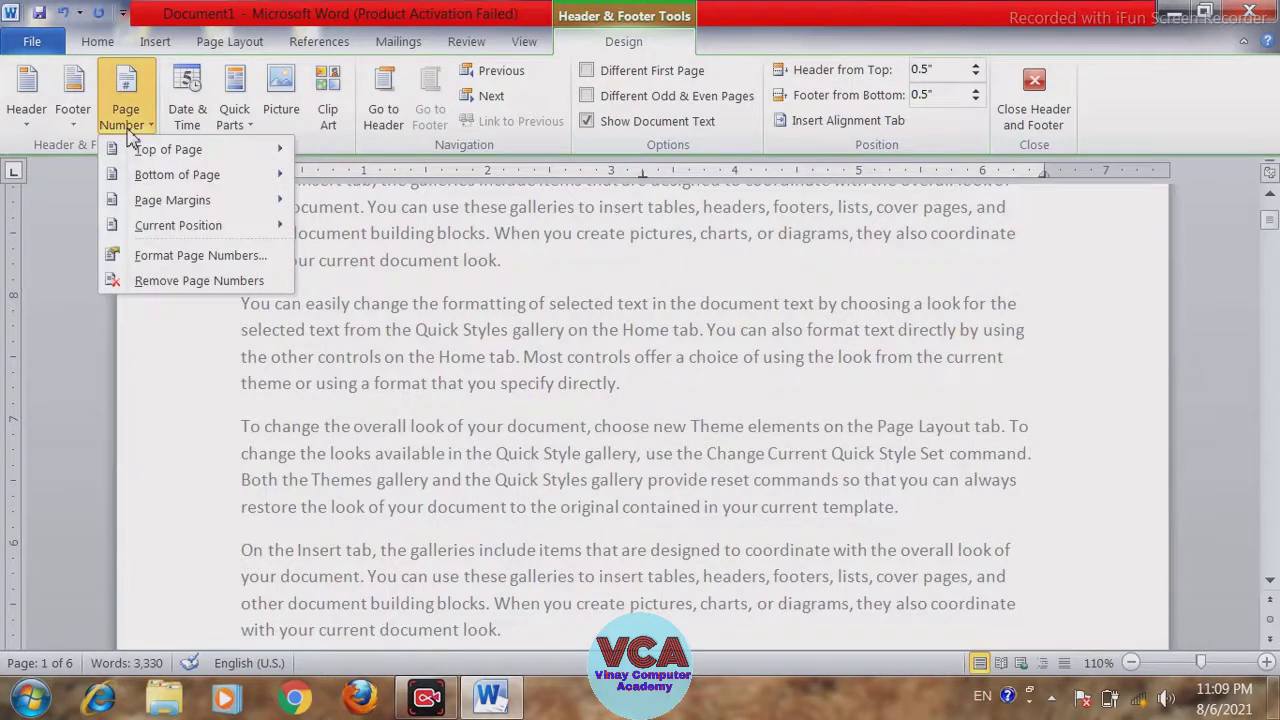
mouse_move(165, 205)
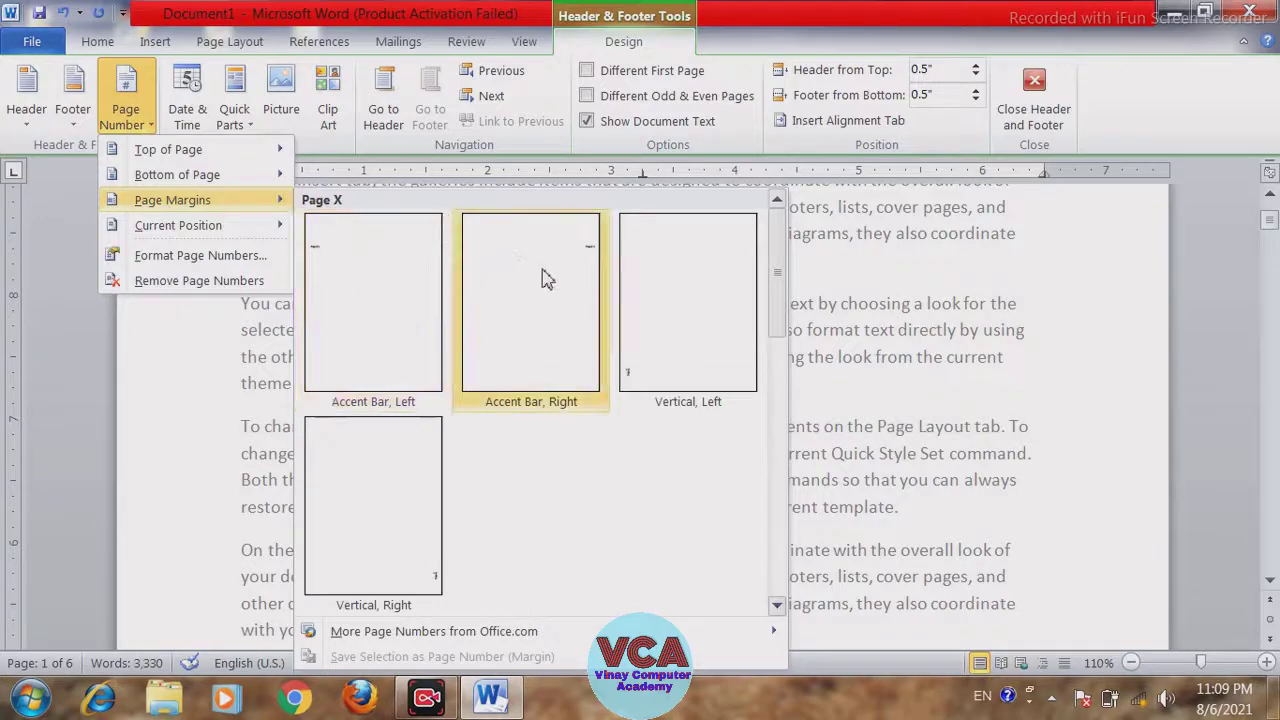
click(343, 280)
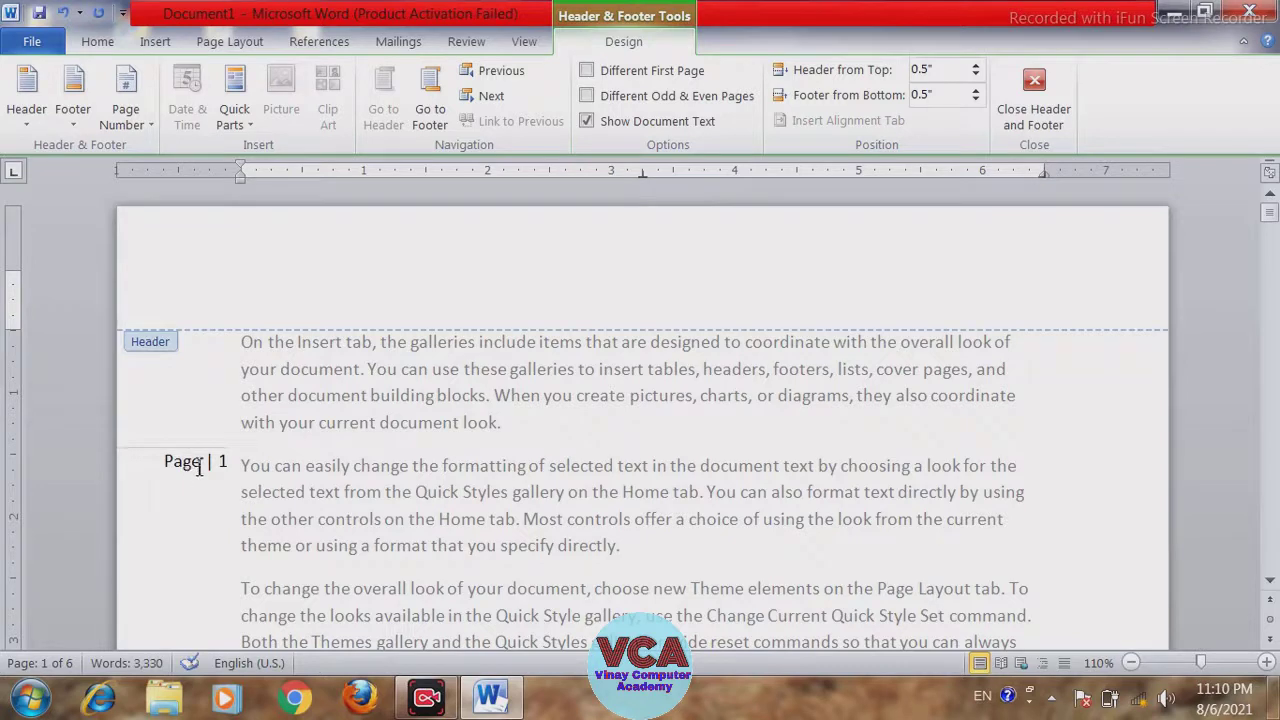
- Switch the margin page number to the Accent Bar, Right design
drag(180, 467, 216, 466)
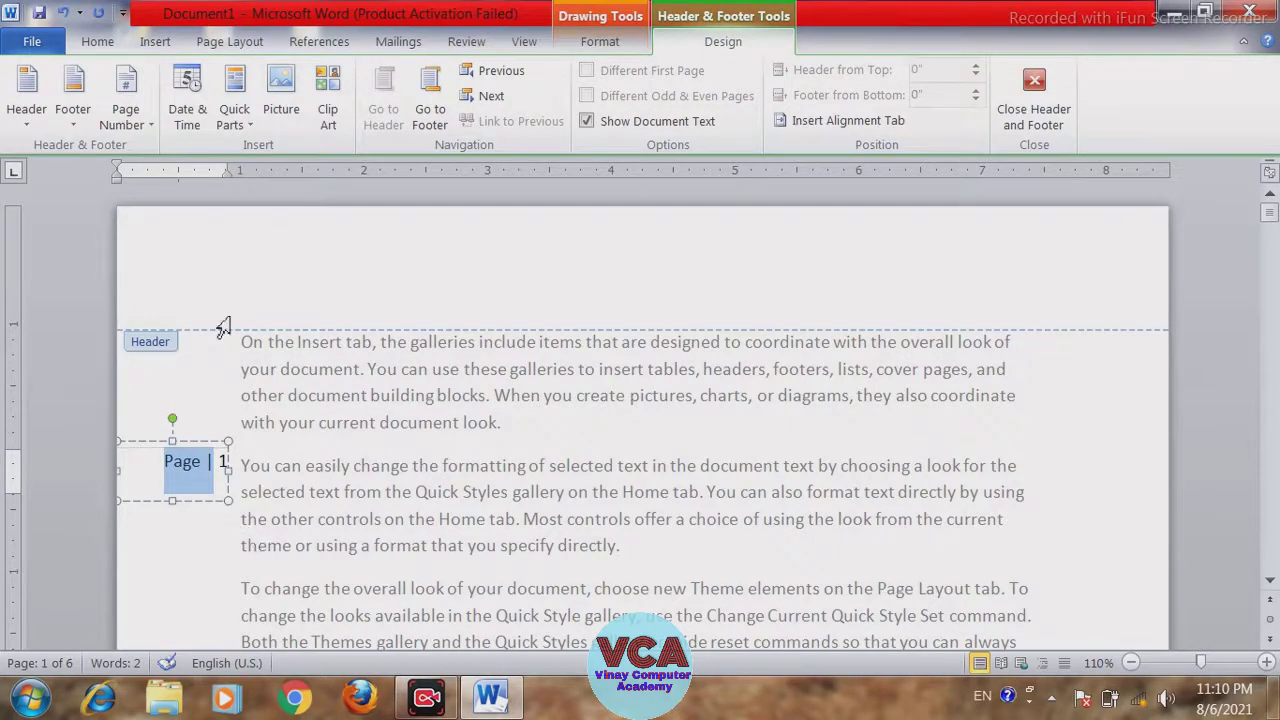
click(141, 139)
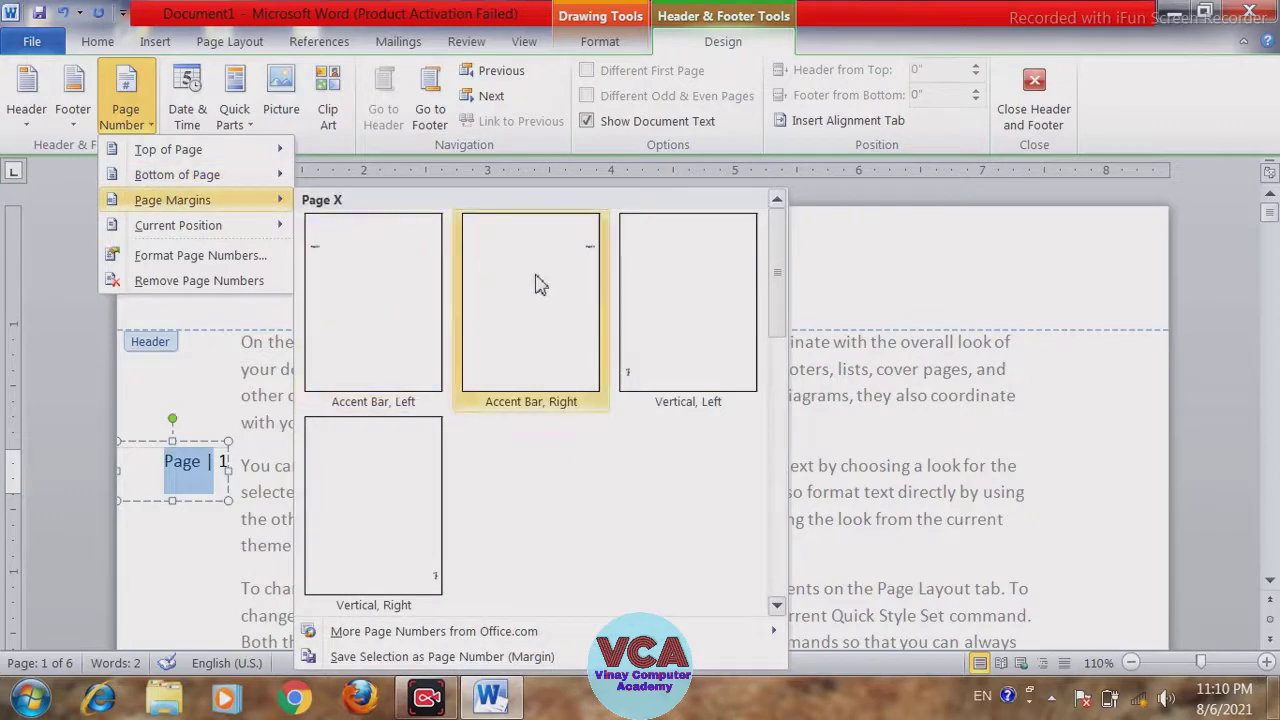
click(537, 284)
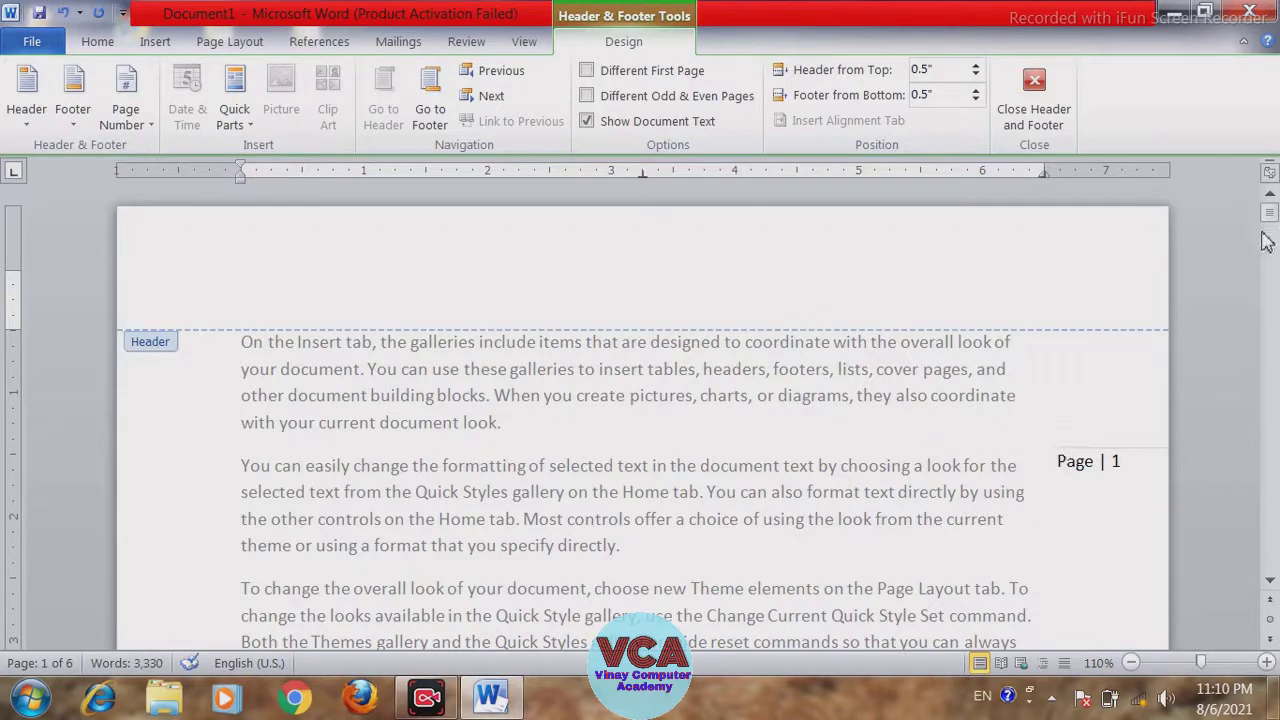
- Change the margin page number to the Vertical, Left design and view it near the bottom of page 1
click(124, 112)
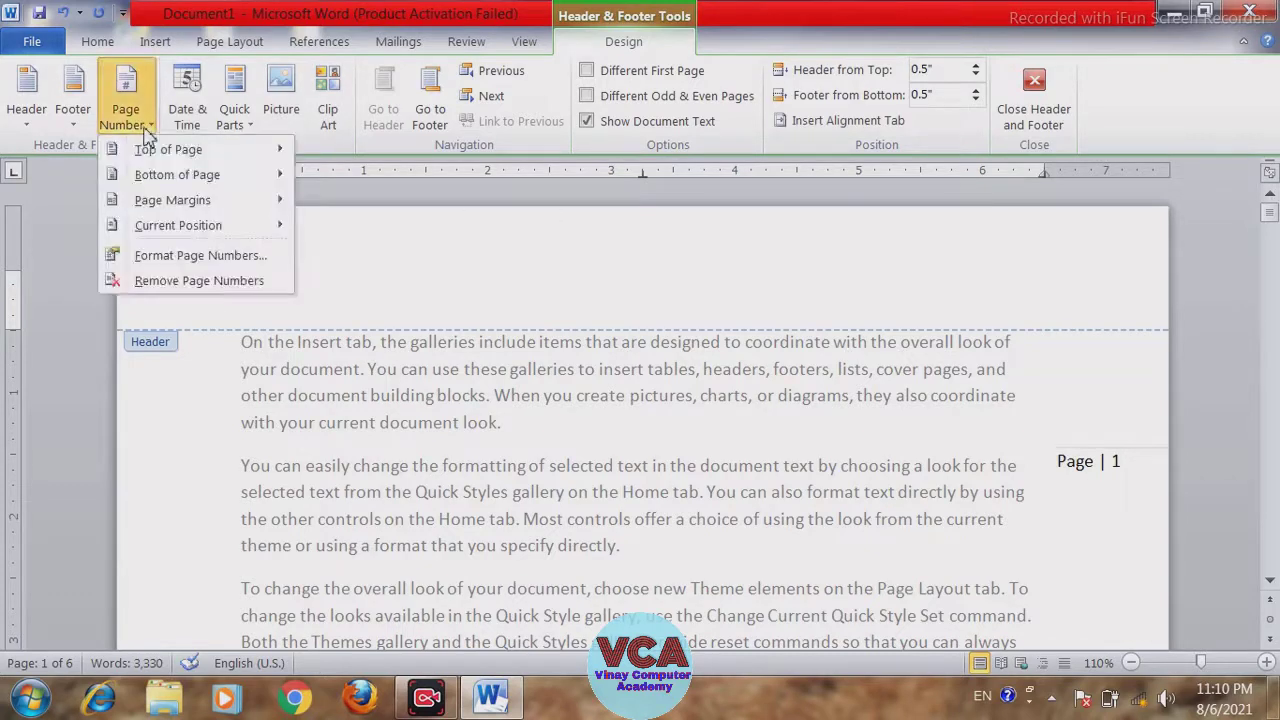
mouse_move(168, 212)
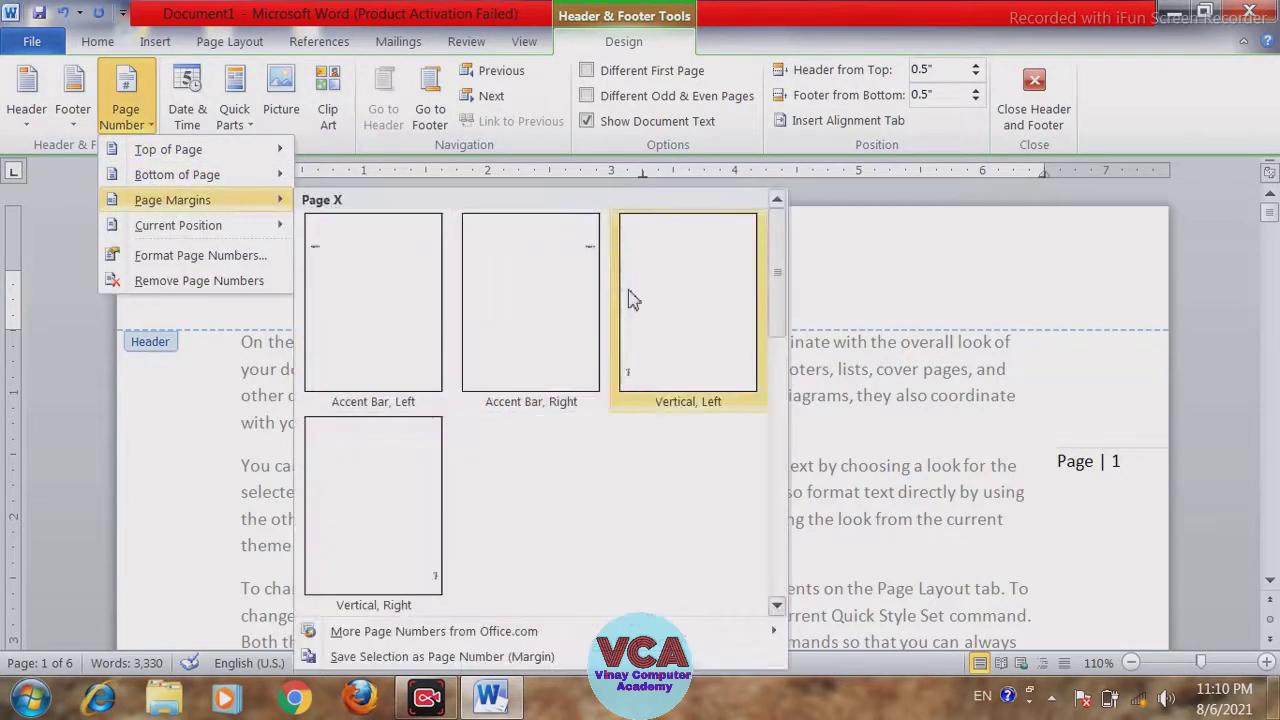
click(652, 378)
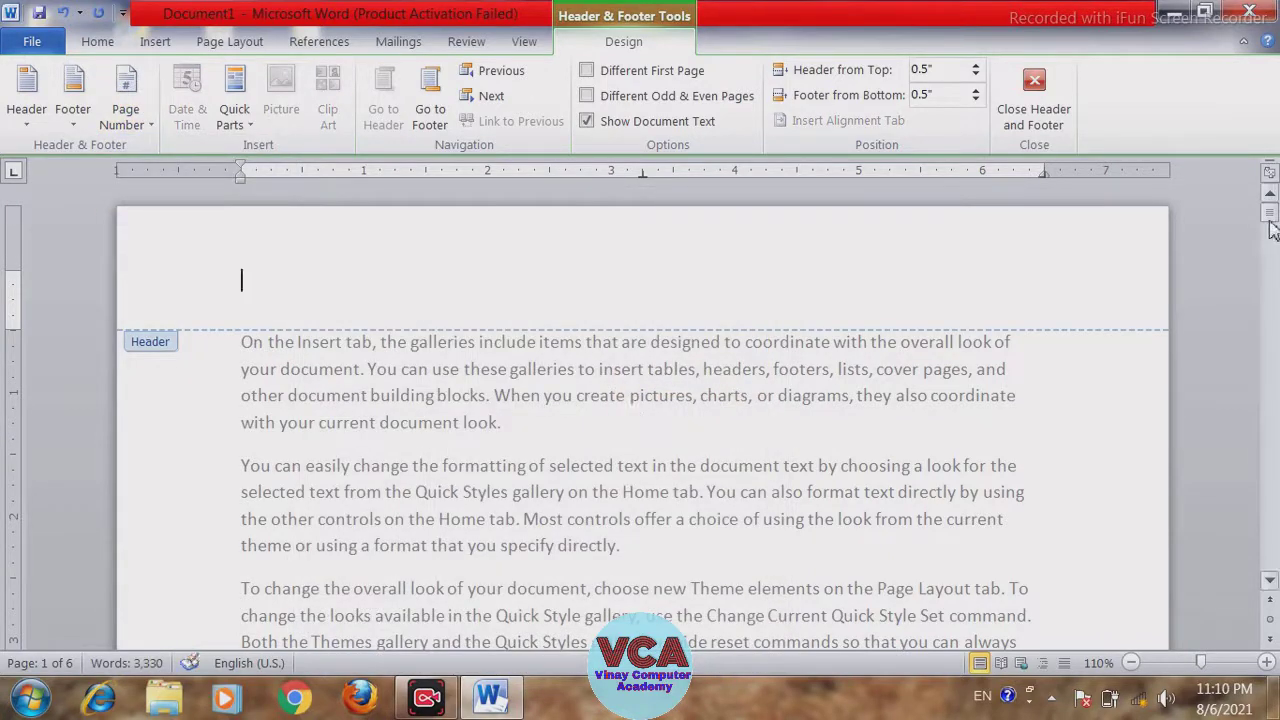
drag(1272, 228, 1275, 266)
- Switch the margin page number on page 1 to the Vertical, Right design
triple_click(185, 535)
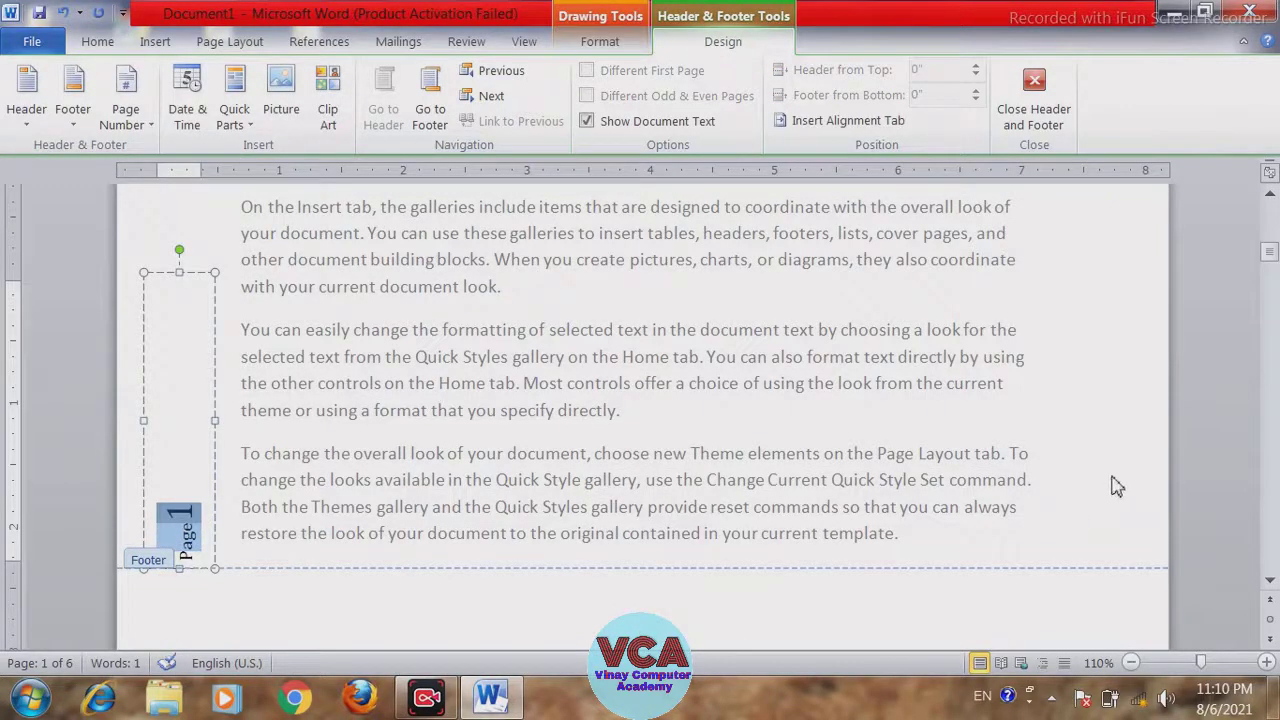
click(128, 122)
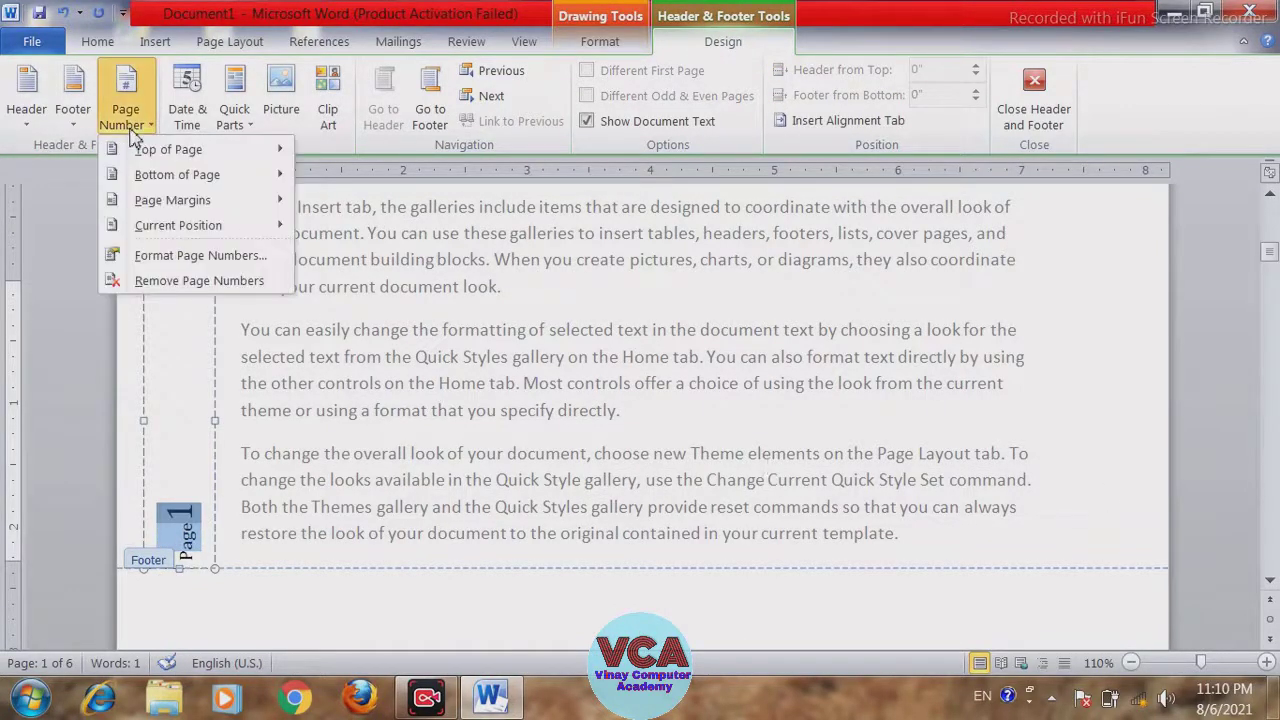
mouse_move(150, 202)
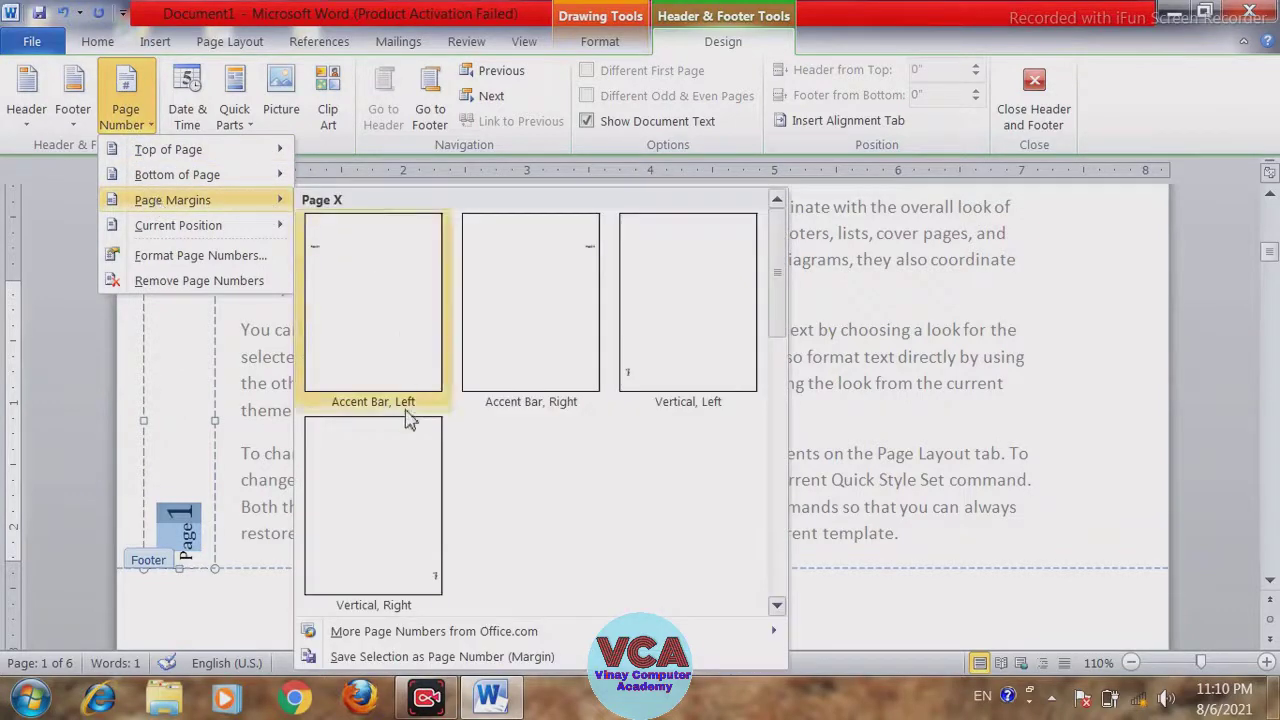
click(421, 570)
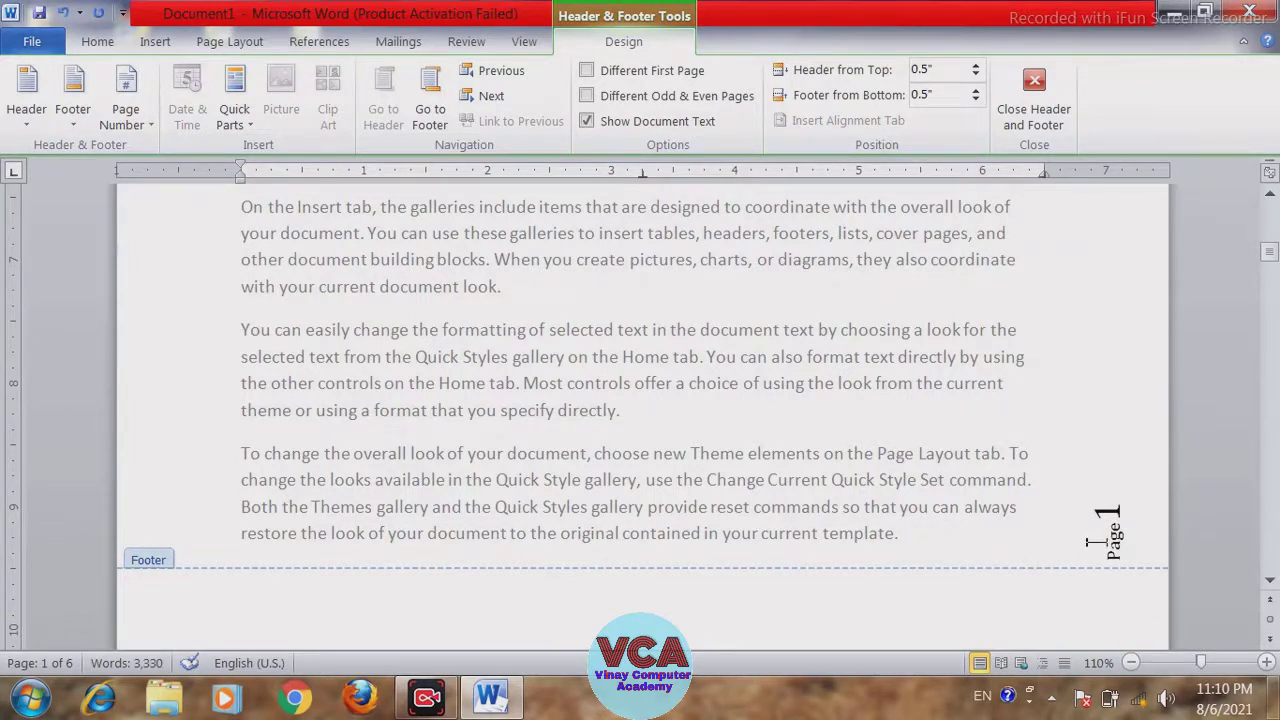
click(130, 118)
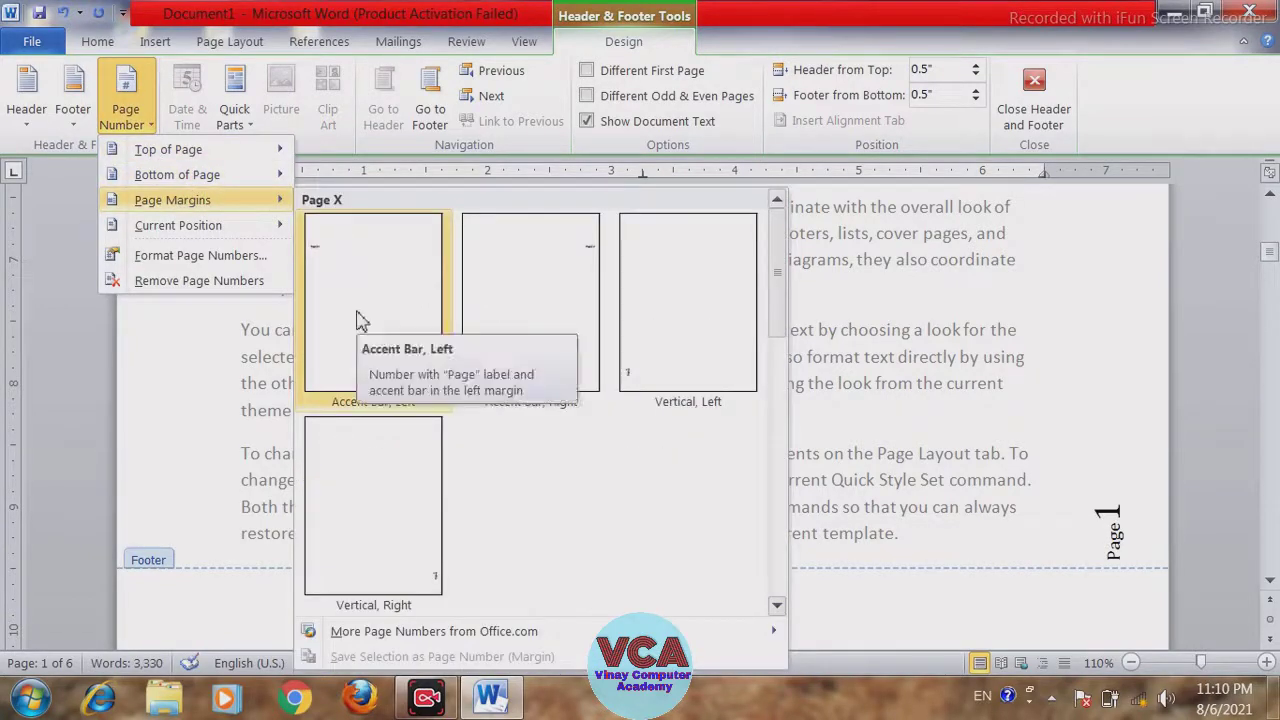
mouse_move(200, 230)
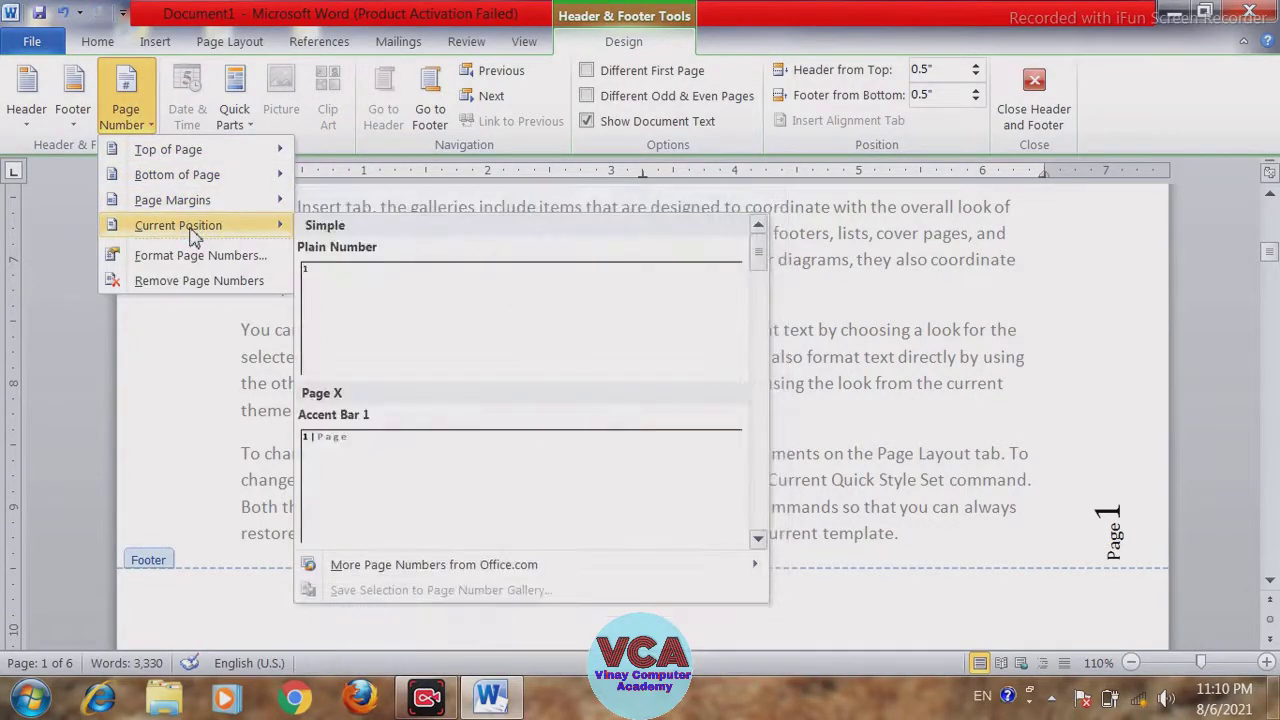
click(1038, 414)
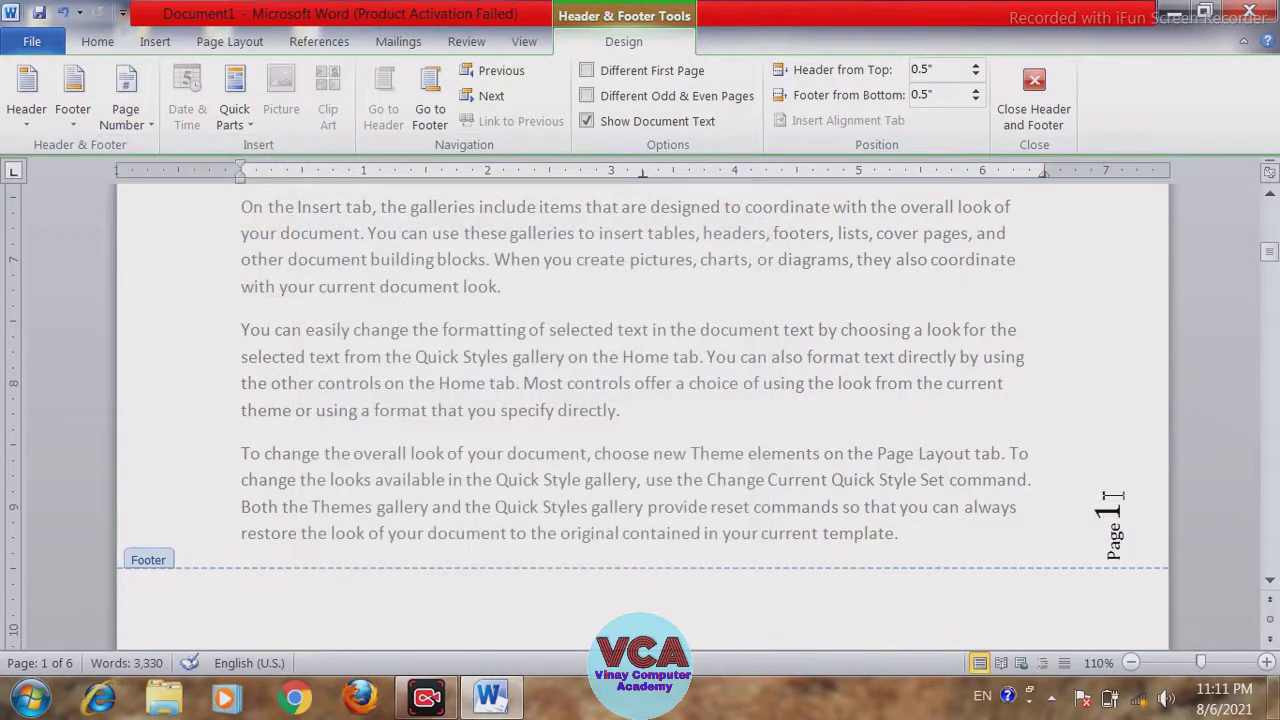
- Remove the page numbers from the document
click(140, 118)
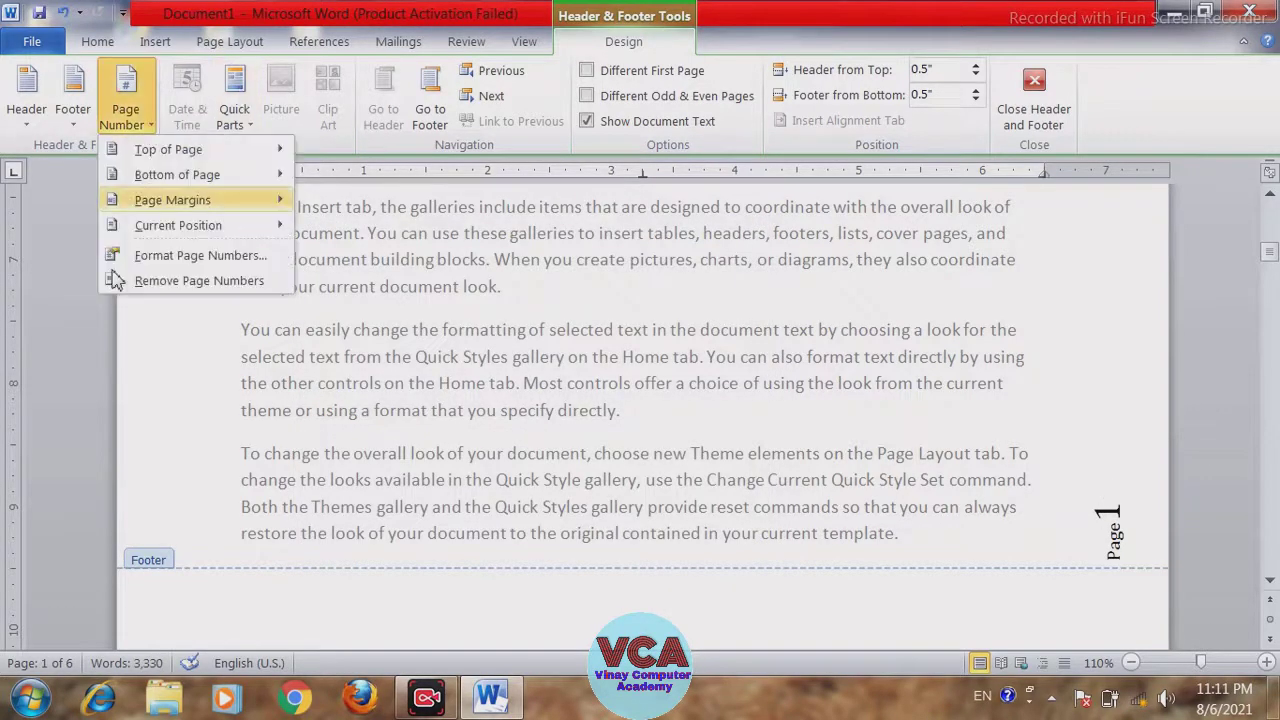
click(172, 284)
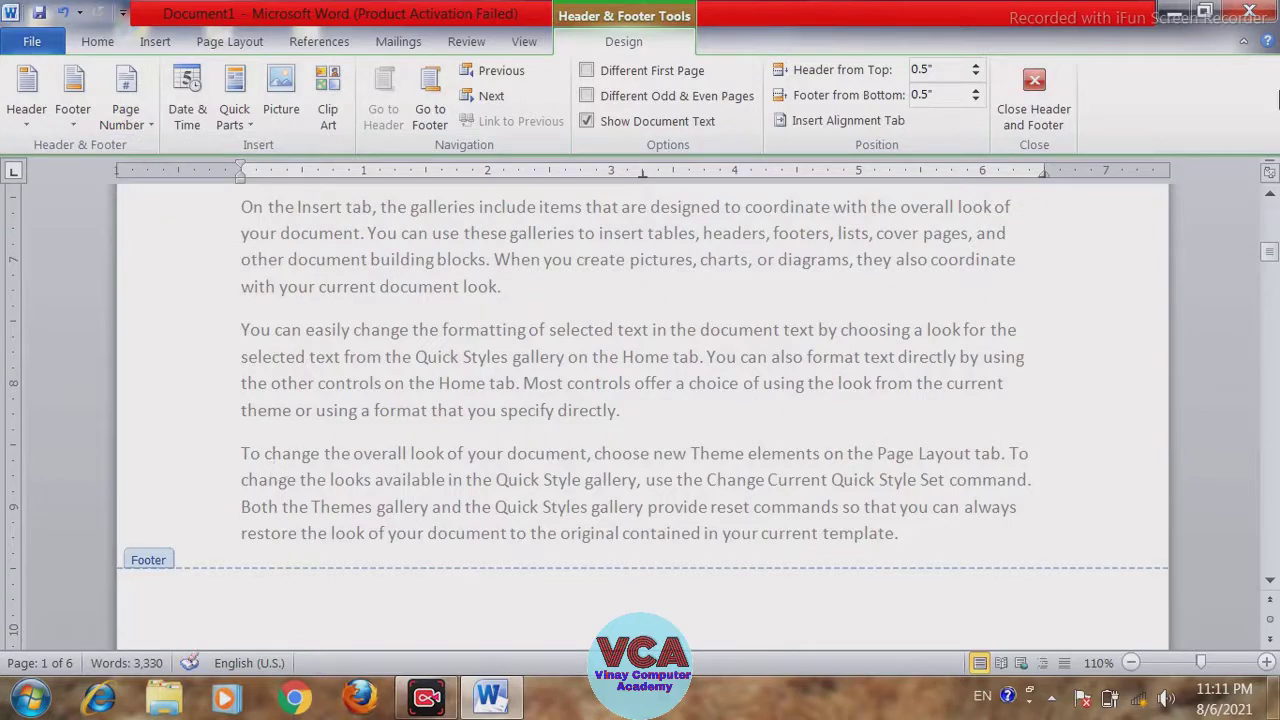
- Insert a page number at the current position in the page 1 footer using the Pg. Number 1 design
drag(1270, 221, 1271, 262)
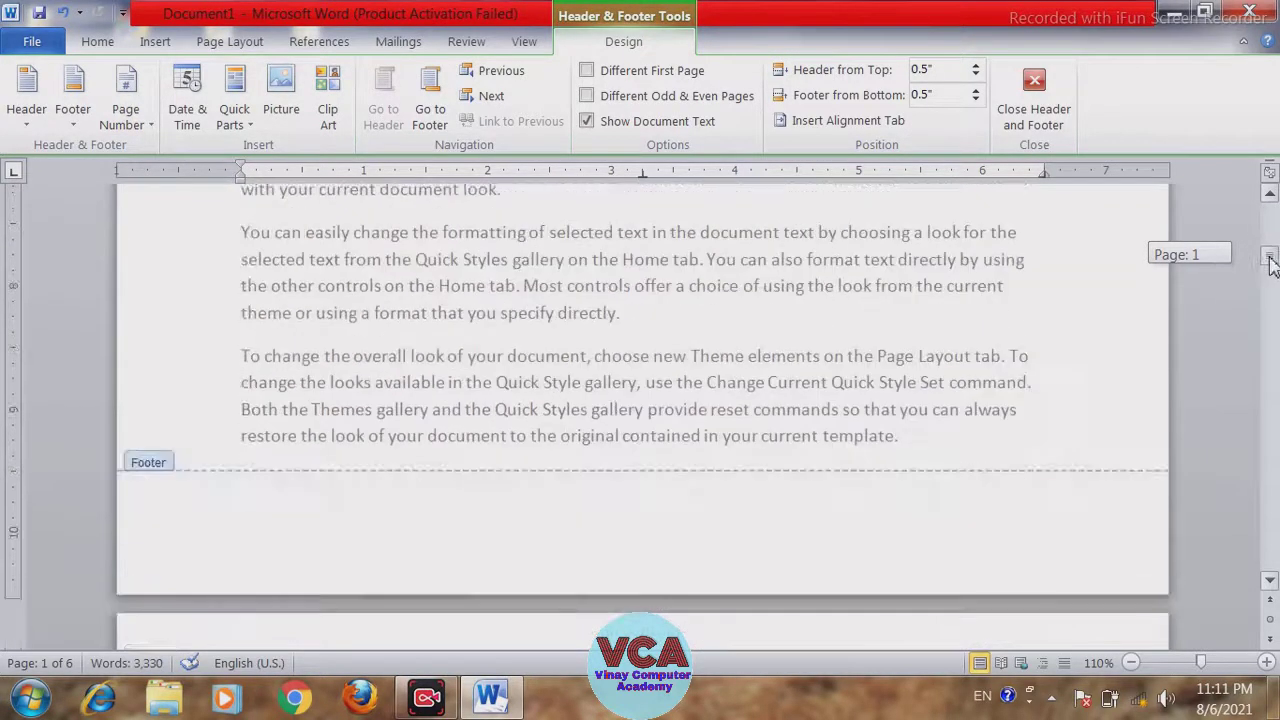
click(226, 506)
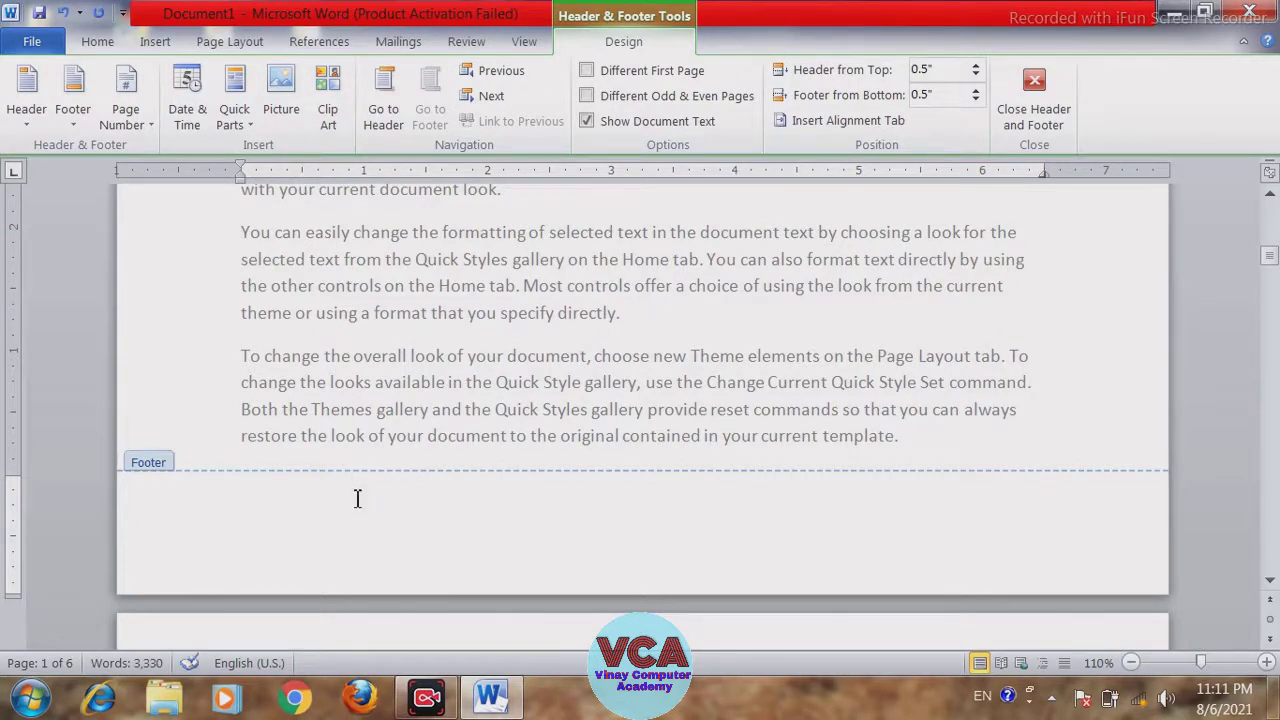
click(138, 135)
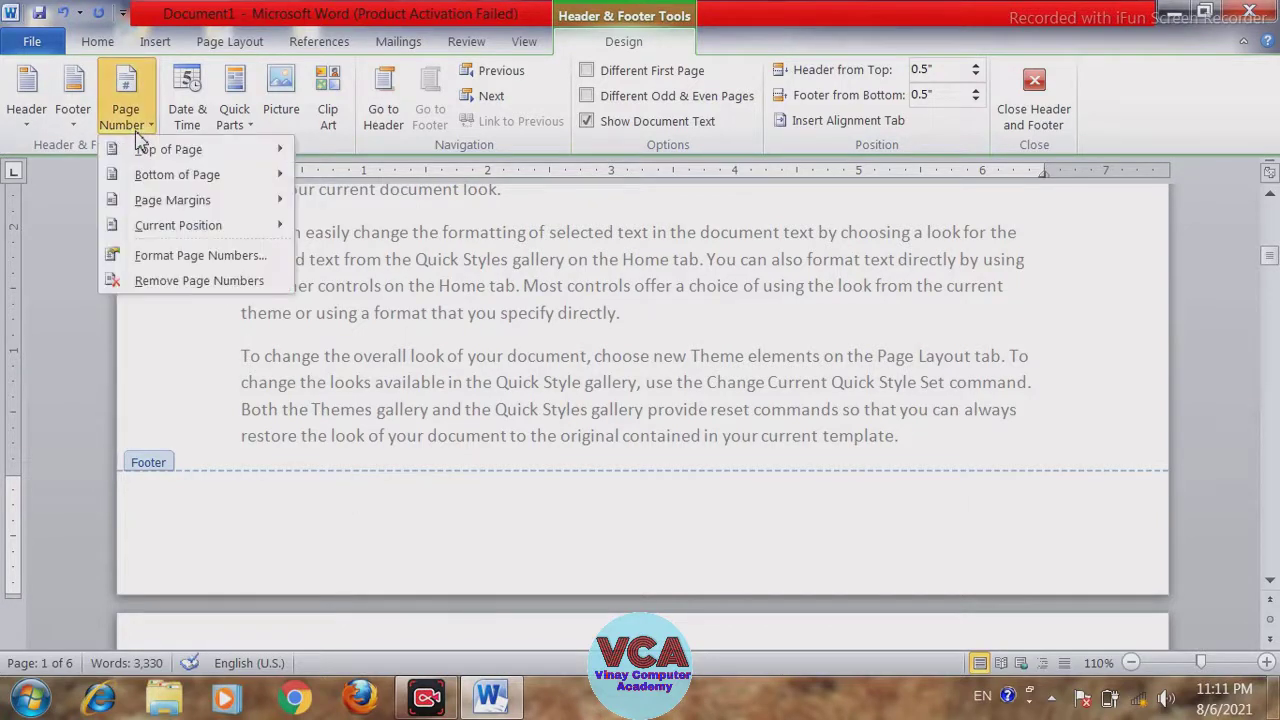
mouse_move(165, 225)
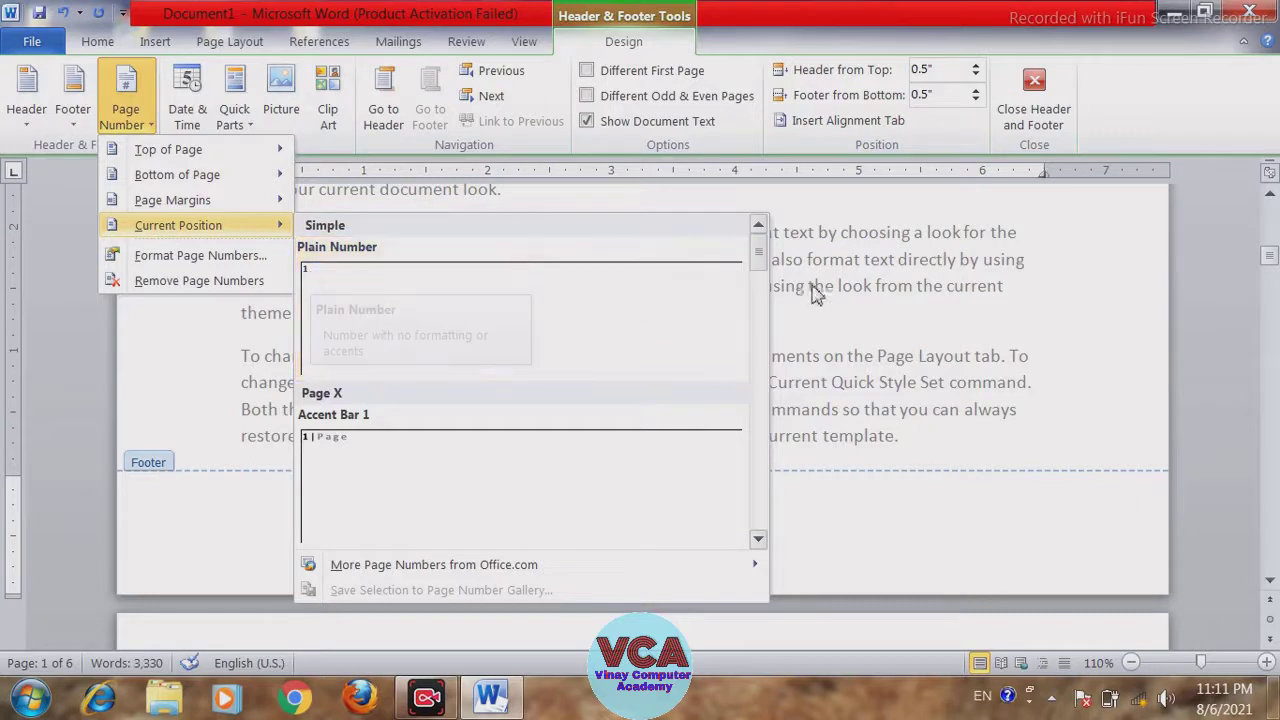
scroll(760, 290, down, 1)
drag(760, 290, 760, 323)
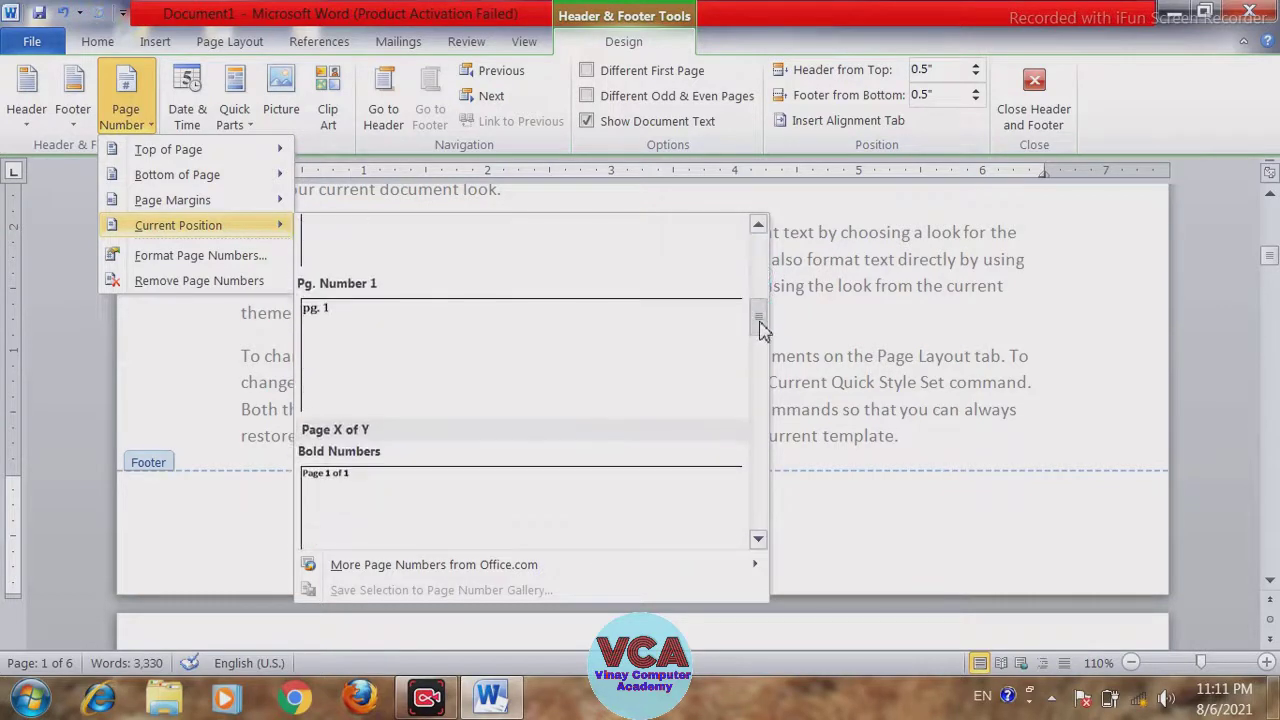
click(323, 325)
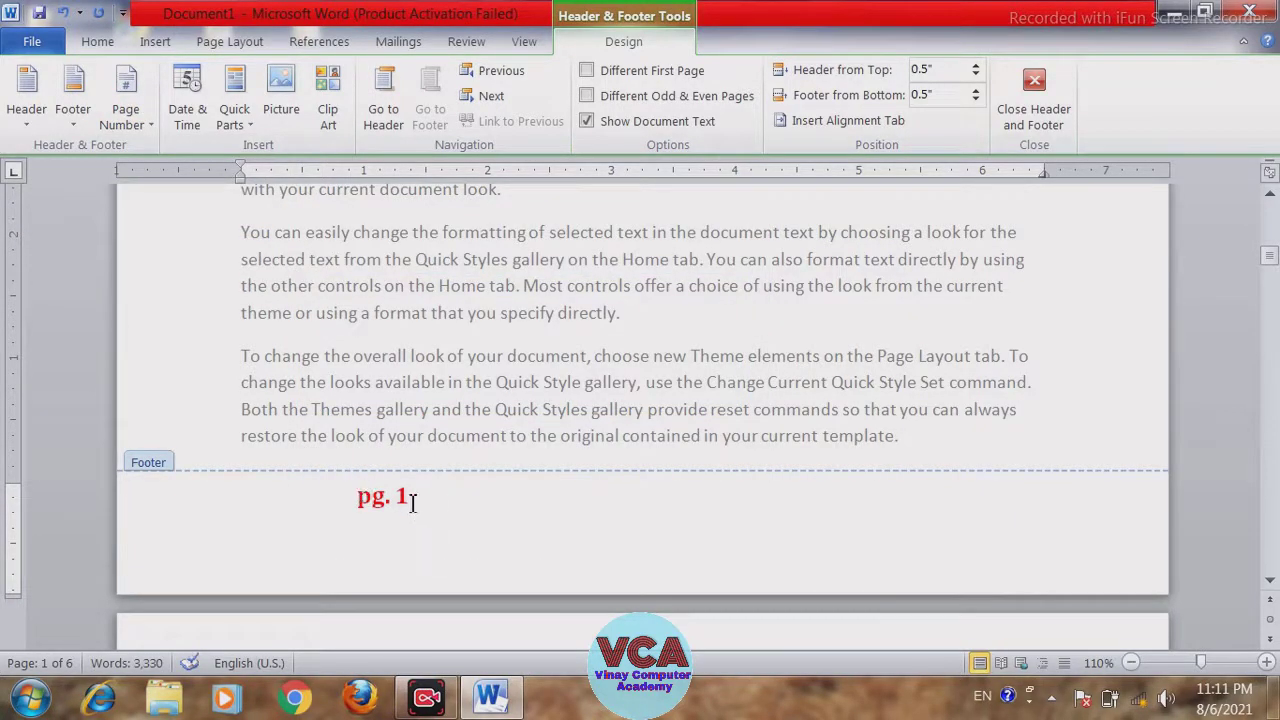
- Enlarge the font of the "pg. 1" footer page number in several increments, then shrink it slightly
drag(412, 498, 357, 497)
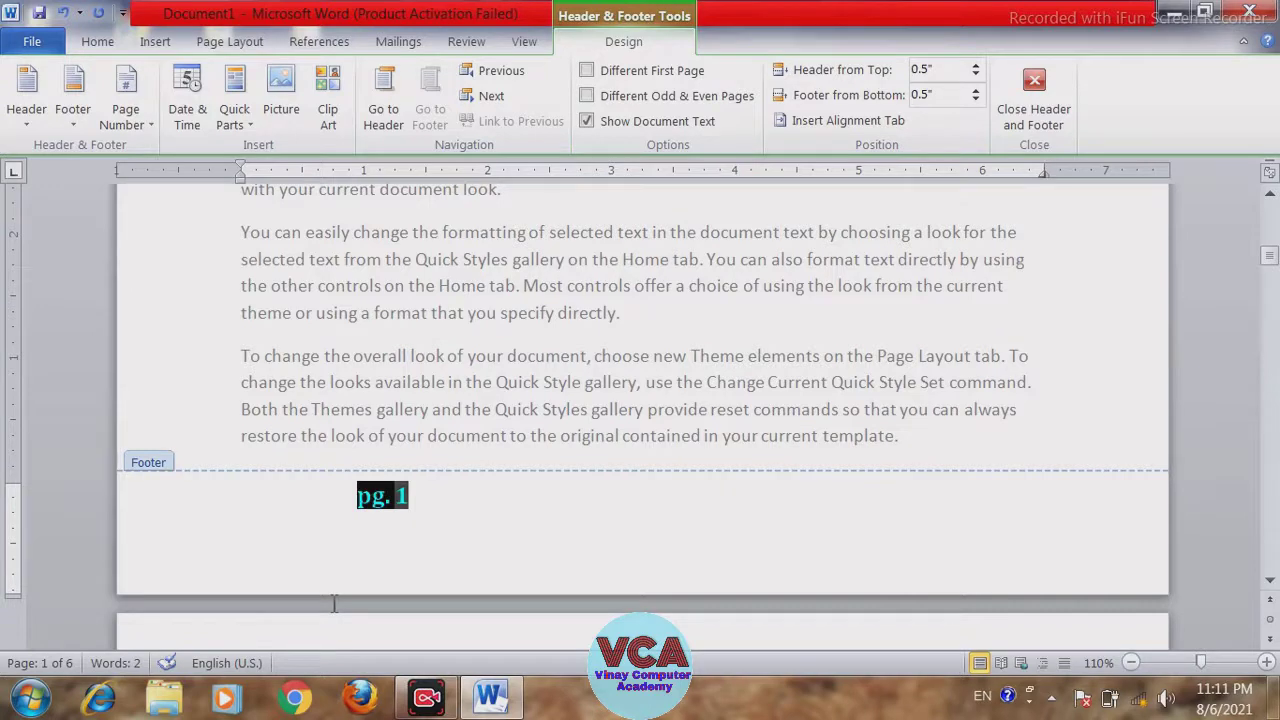
key(ctrl+shift+period)
key(ctrl+shift+period)
key(ctrl+shift+period)
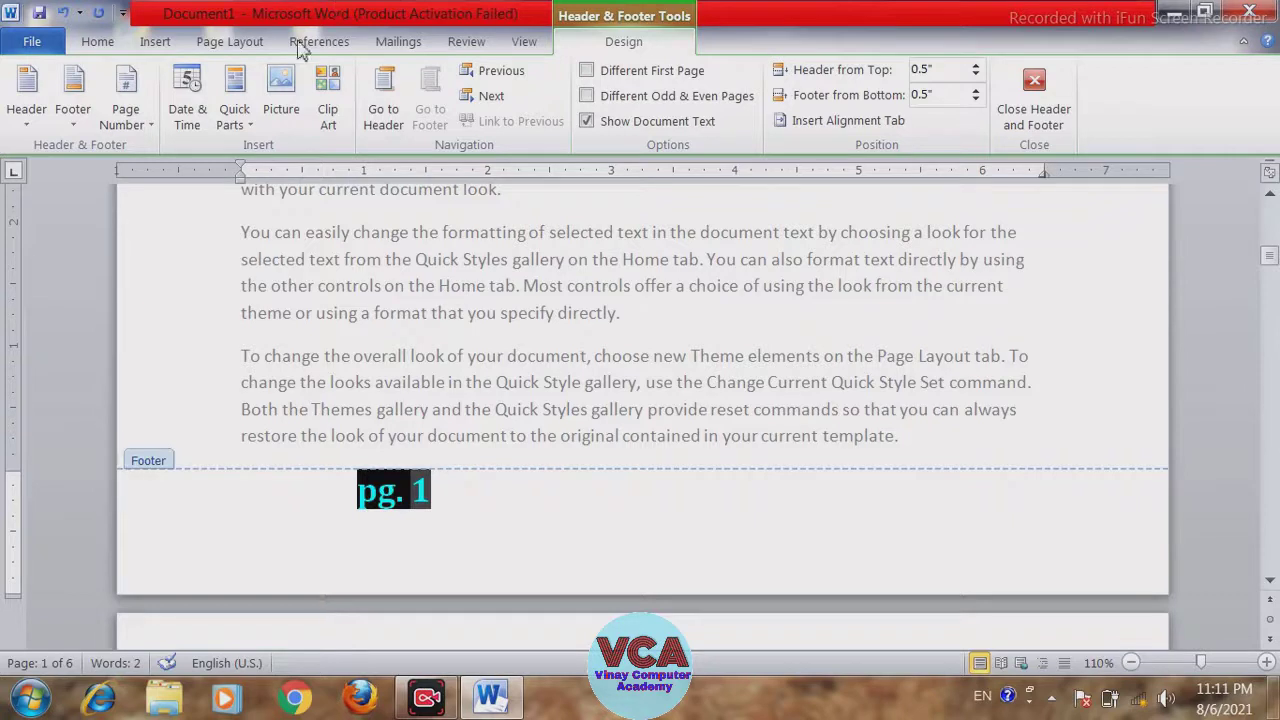
click(97, 41)
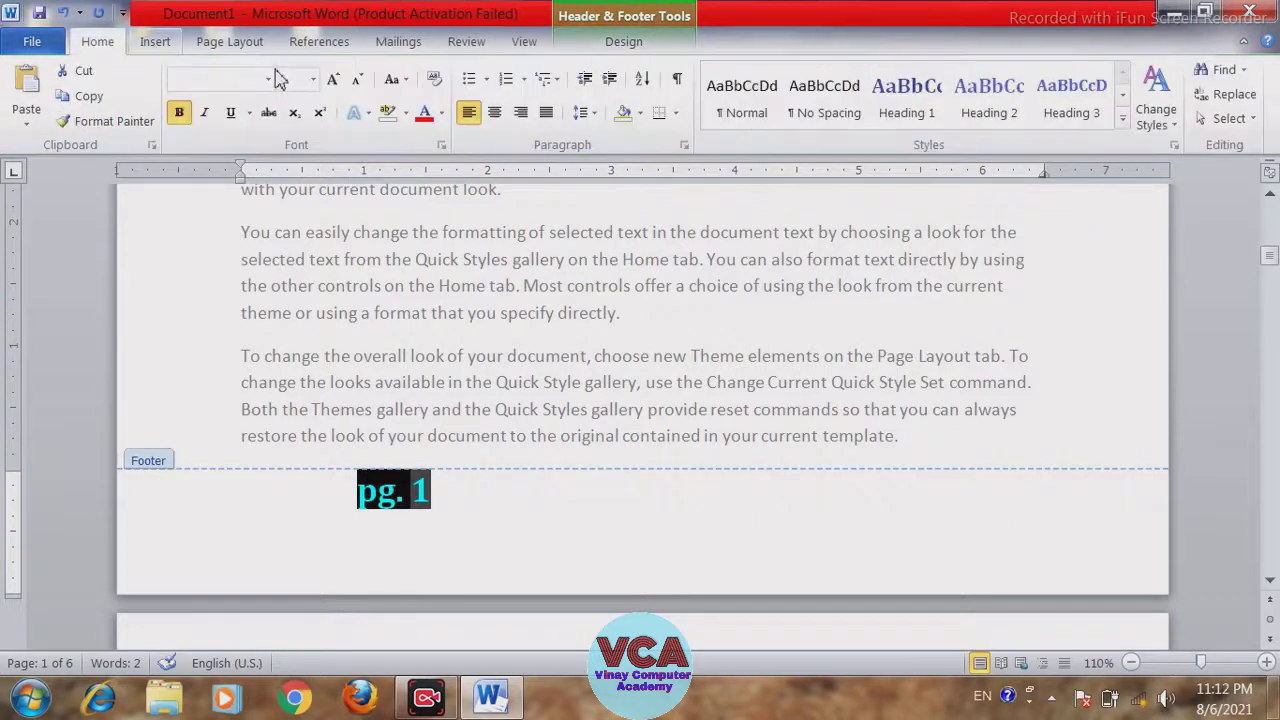
click(337, 80)
click(353, 81)
click(353, 81)
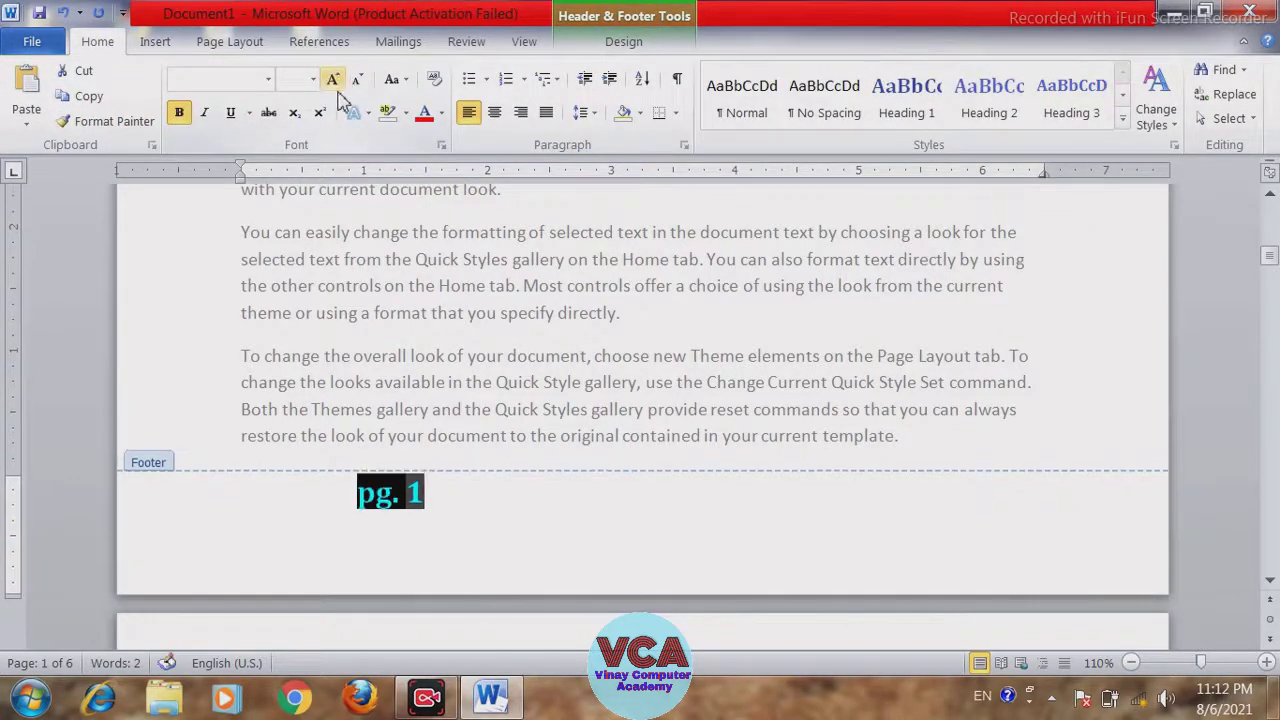
- Set the footer page number's font size to 20 and return to the document body to check it
click(313, 79)
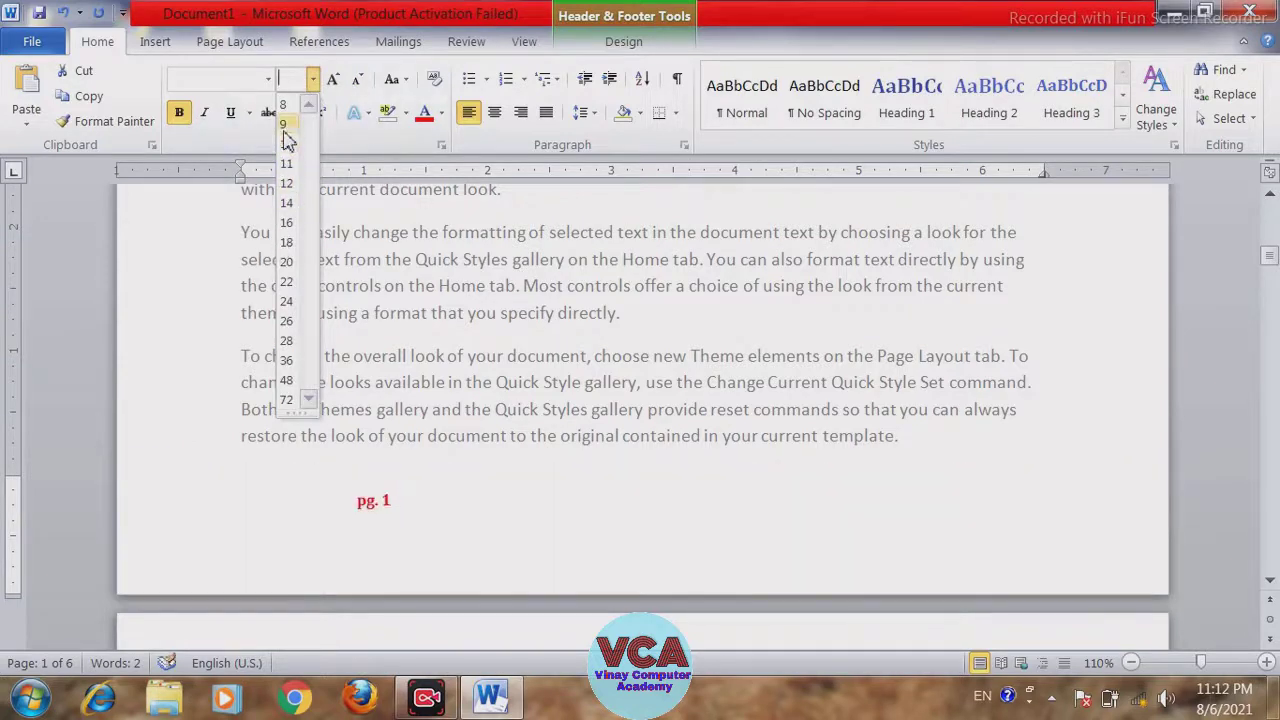
click(286, 262)
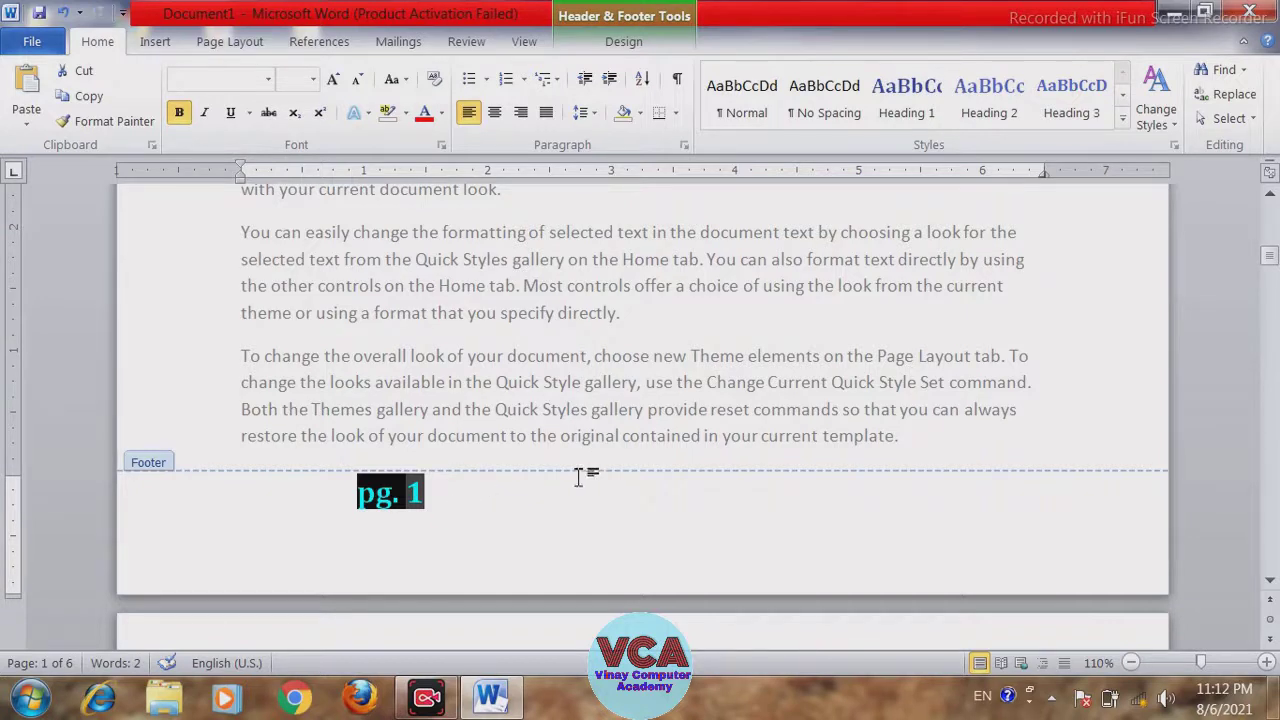
double_click(515, 315)
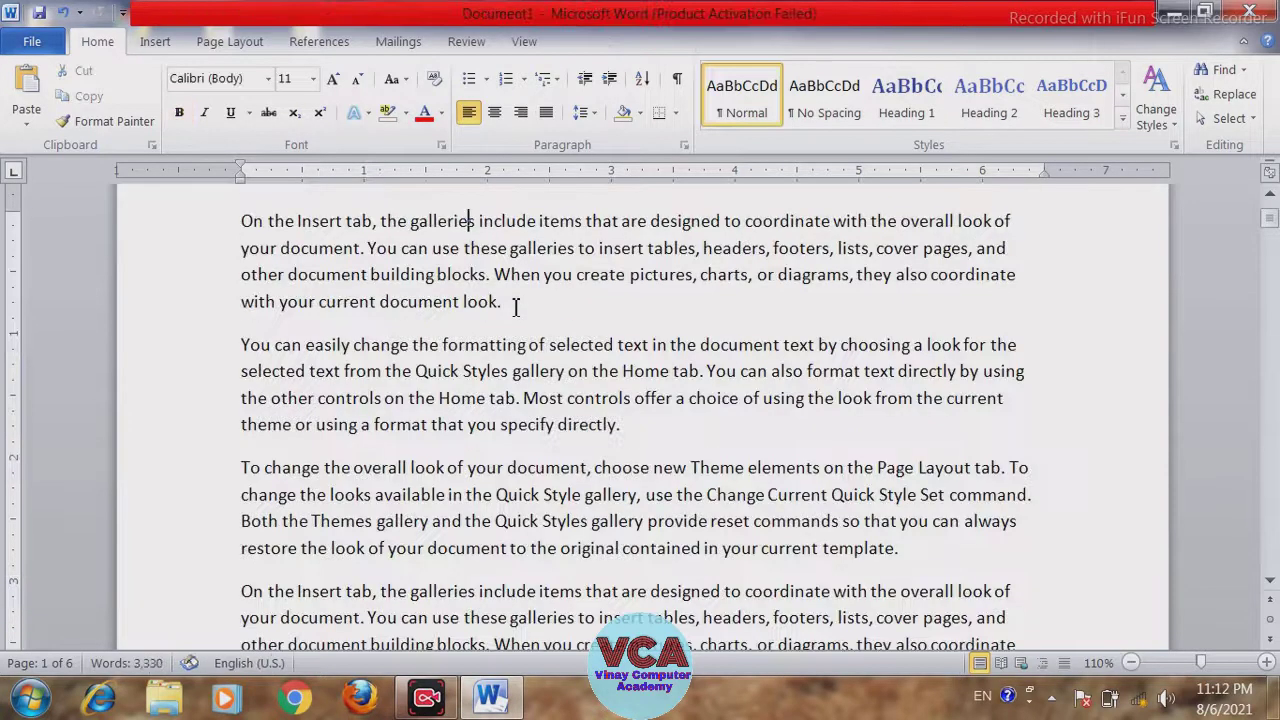
drag(1268, 235, 1273, 276)
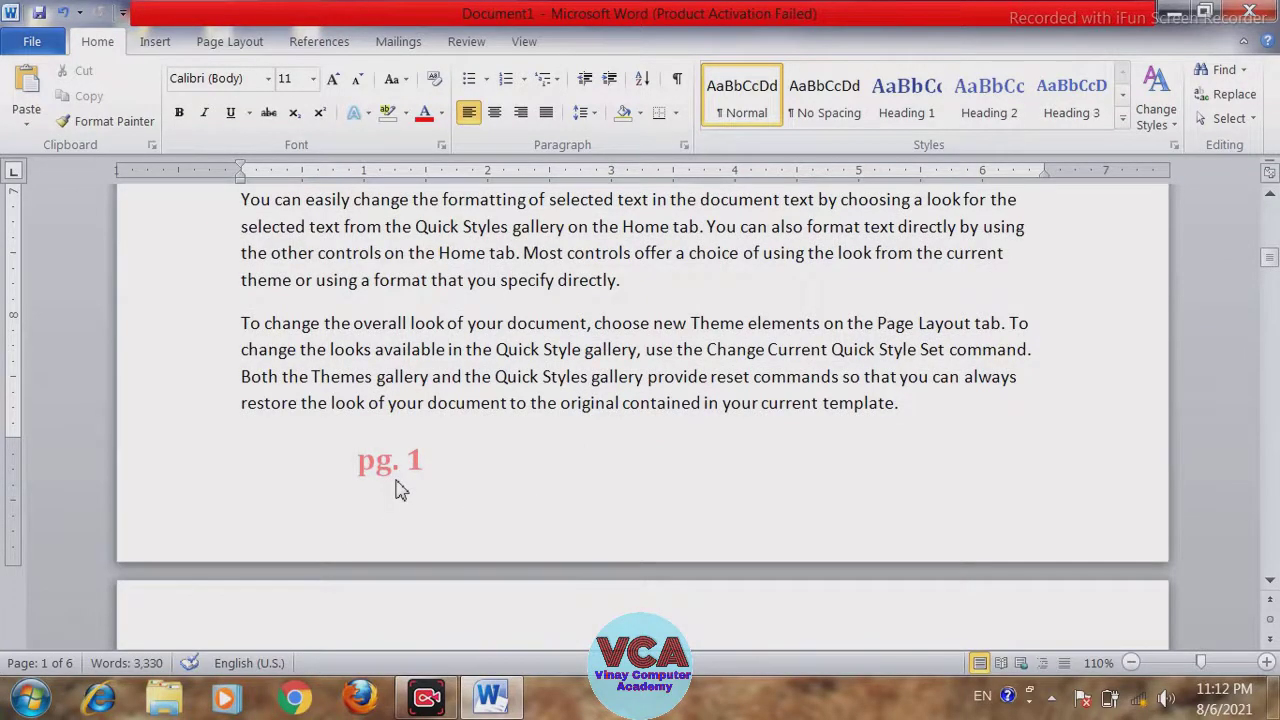
mouse_move(1272, 263)
mouse_down()
mouse_move(1275, 440)
mouse_move(1270, 228)
mouse_move(1271, 272)
mouse_up()
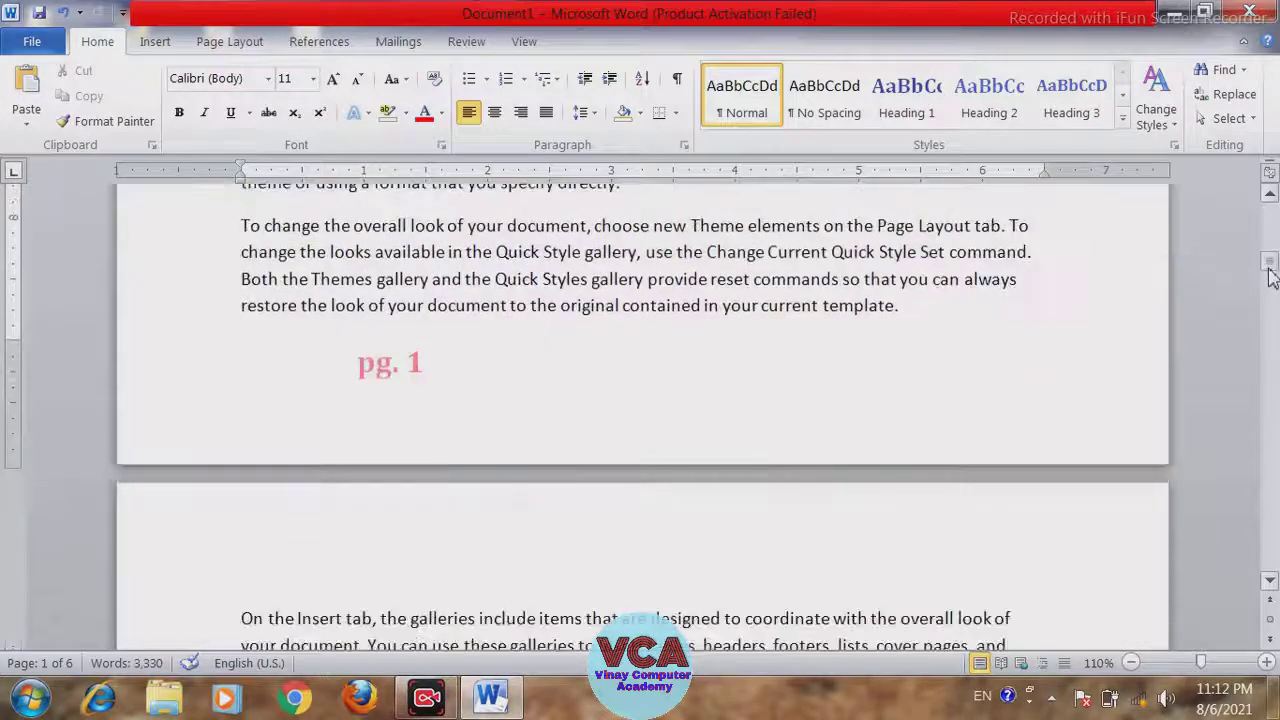
- Delete the "pg. 1" page number from the first page's footer and return to the document body
double_click(430, 372)
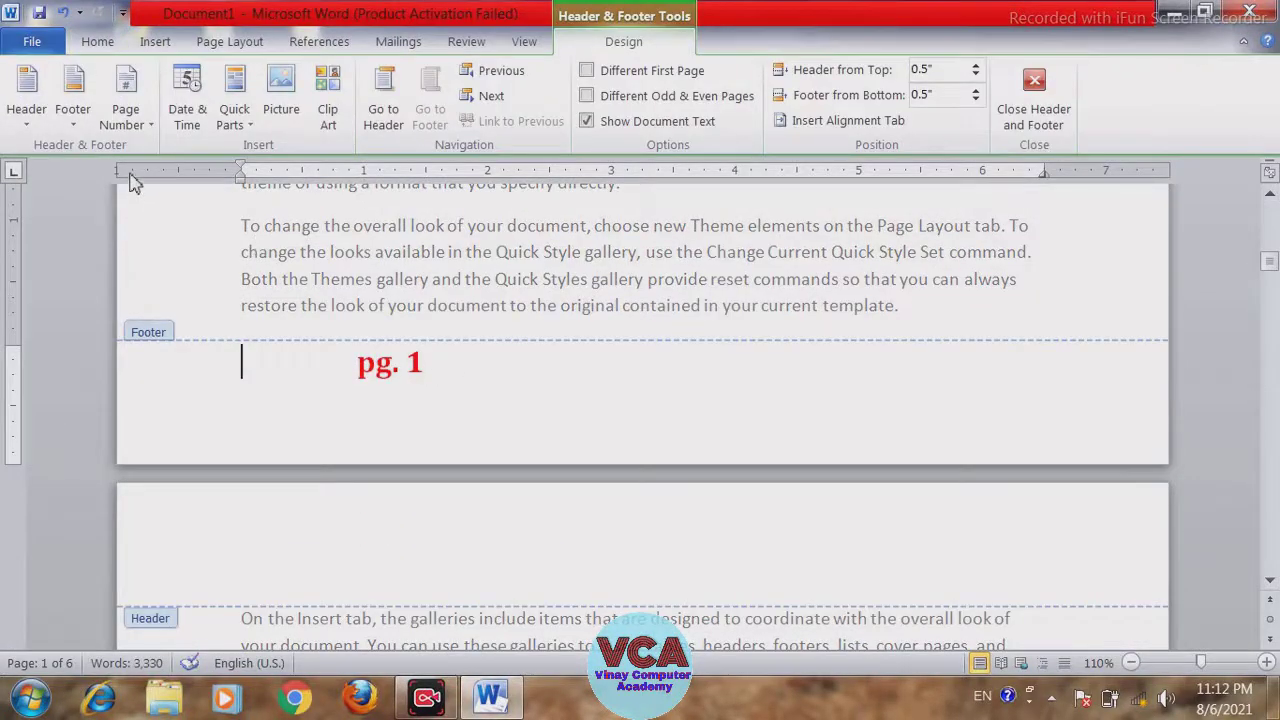
triple_click(360, 368)
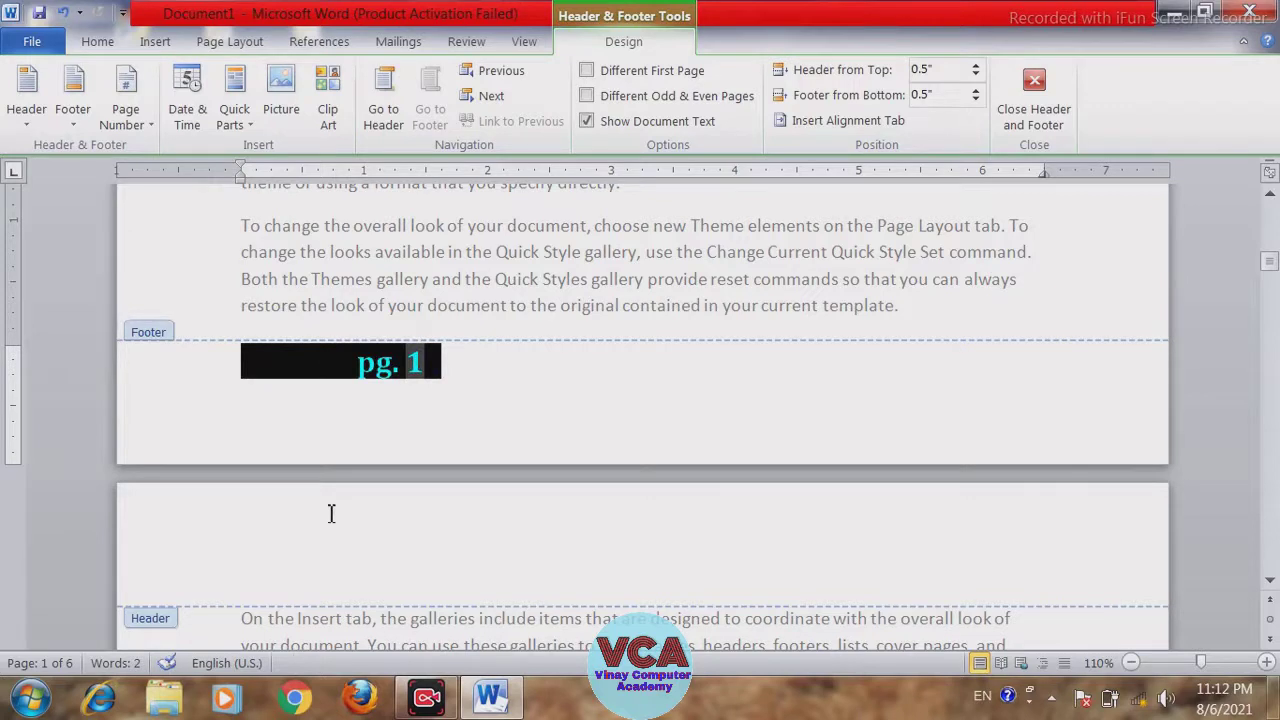
key(Delete)
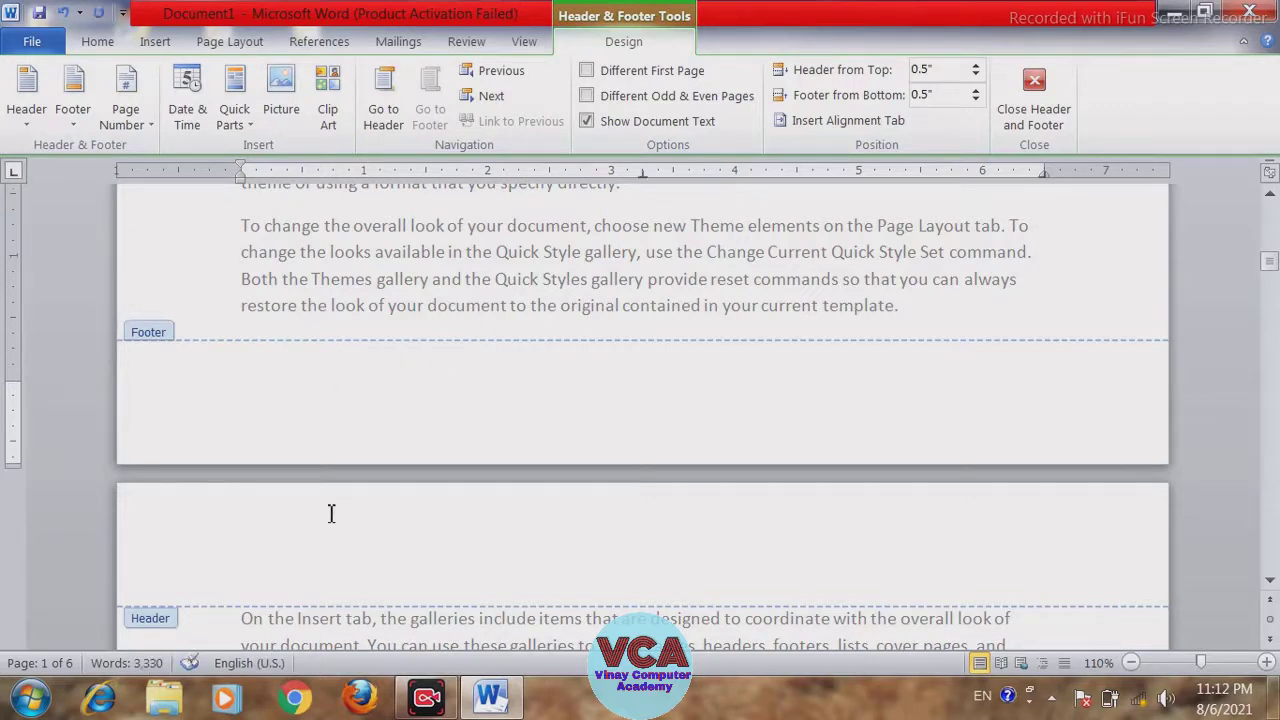
double_click(405, 258)
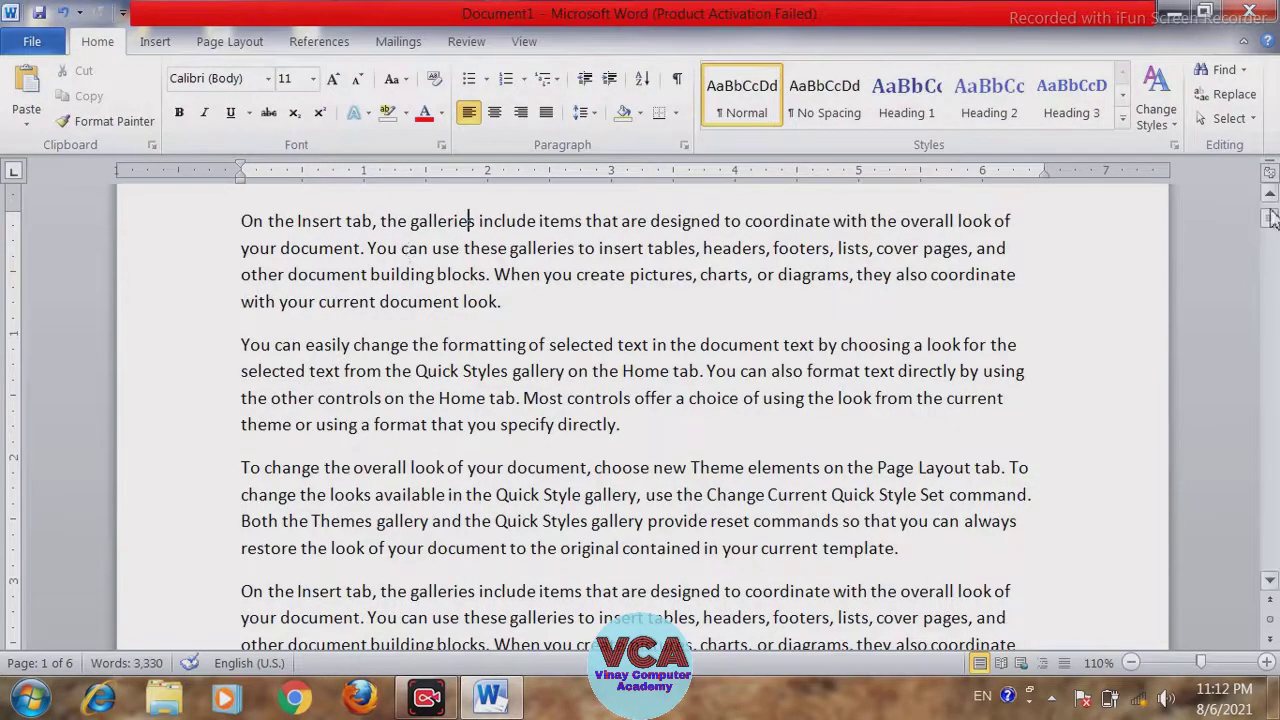
drag(1270, 218, 1270, 200)
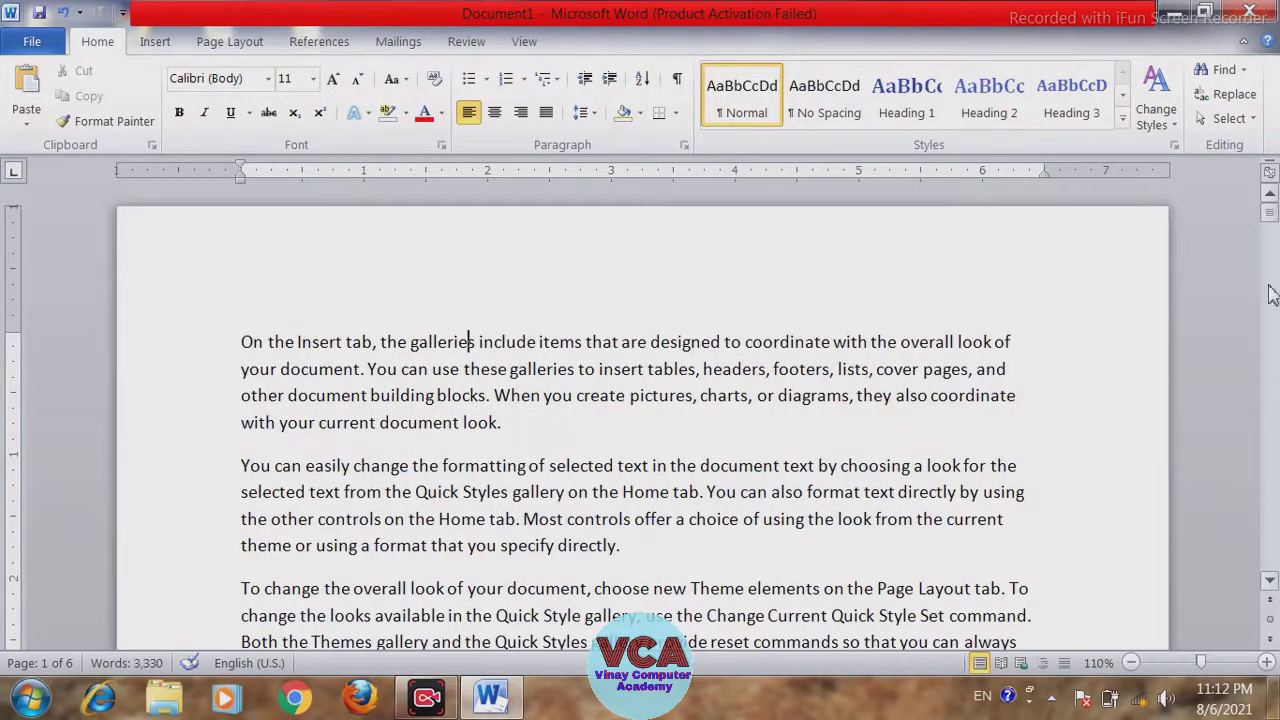
- Open the first page's header for editing and look through the page number placement options
double_click(625, 280)
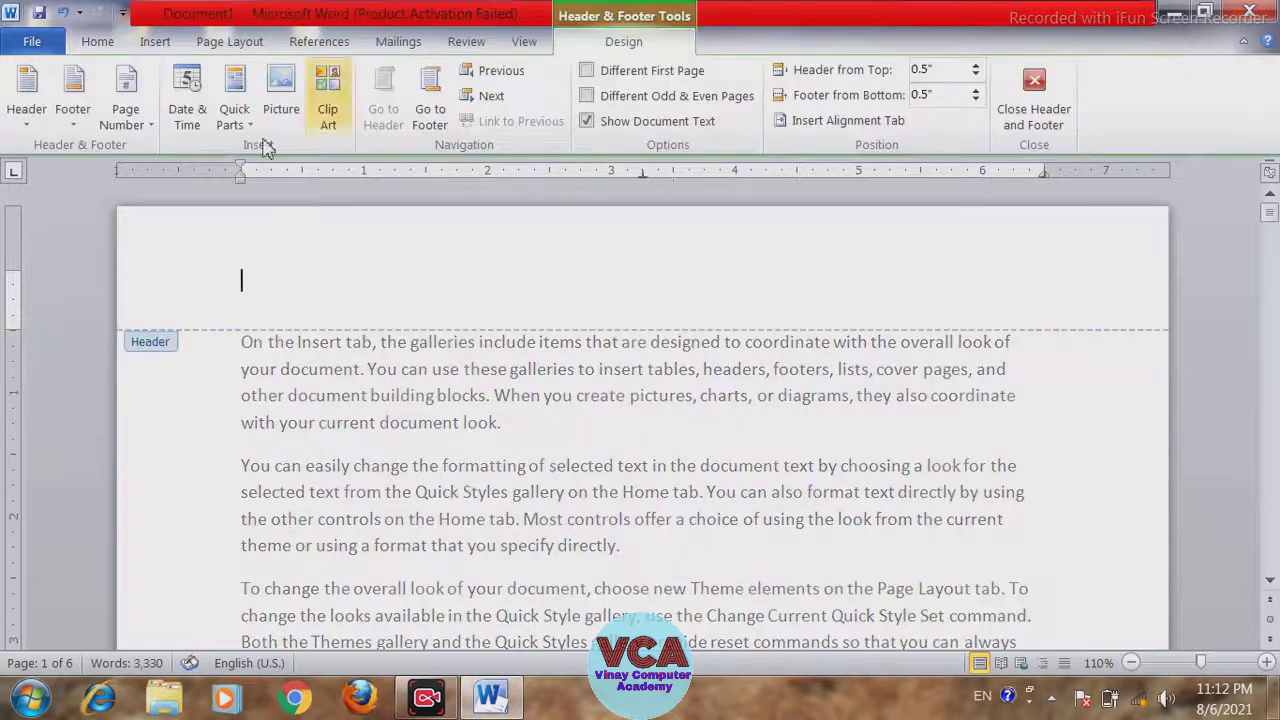
click(125, 118)
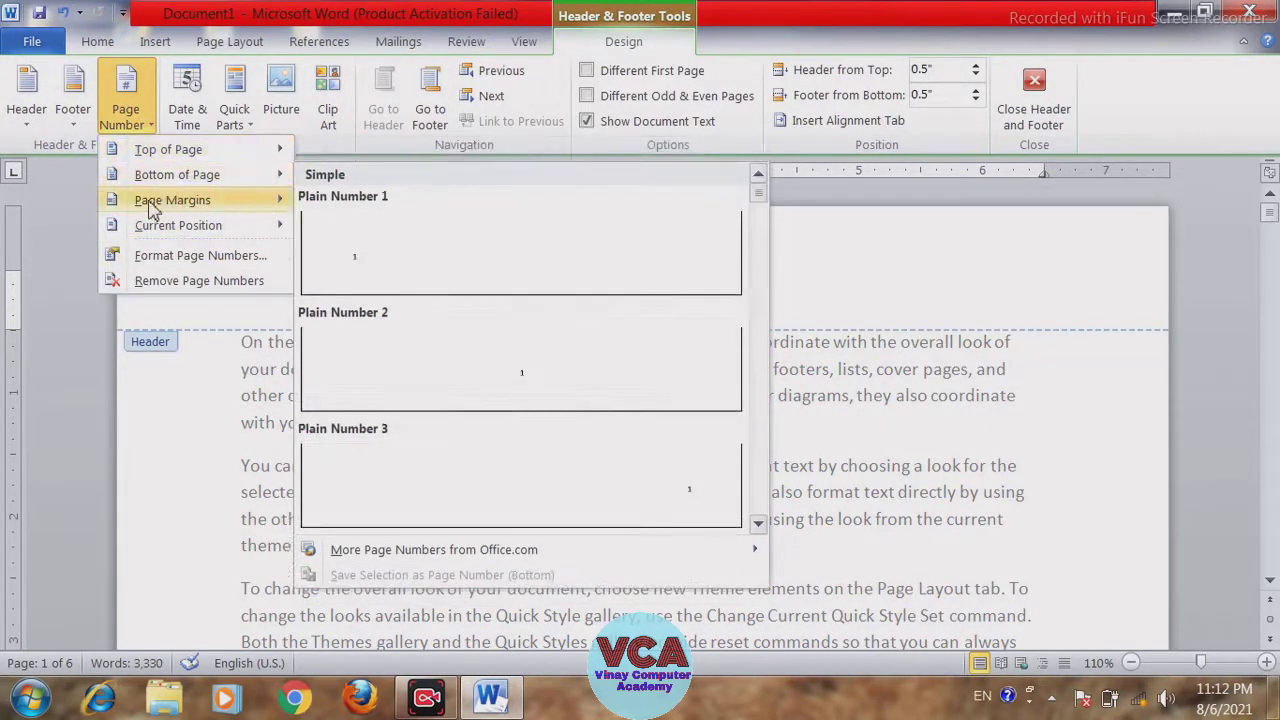
mouse_move(137, 228)
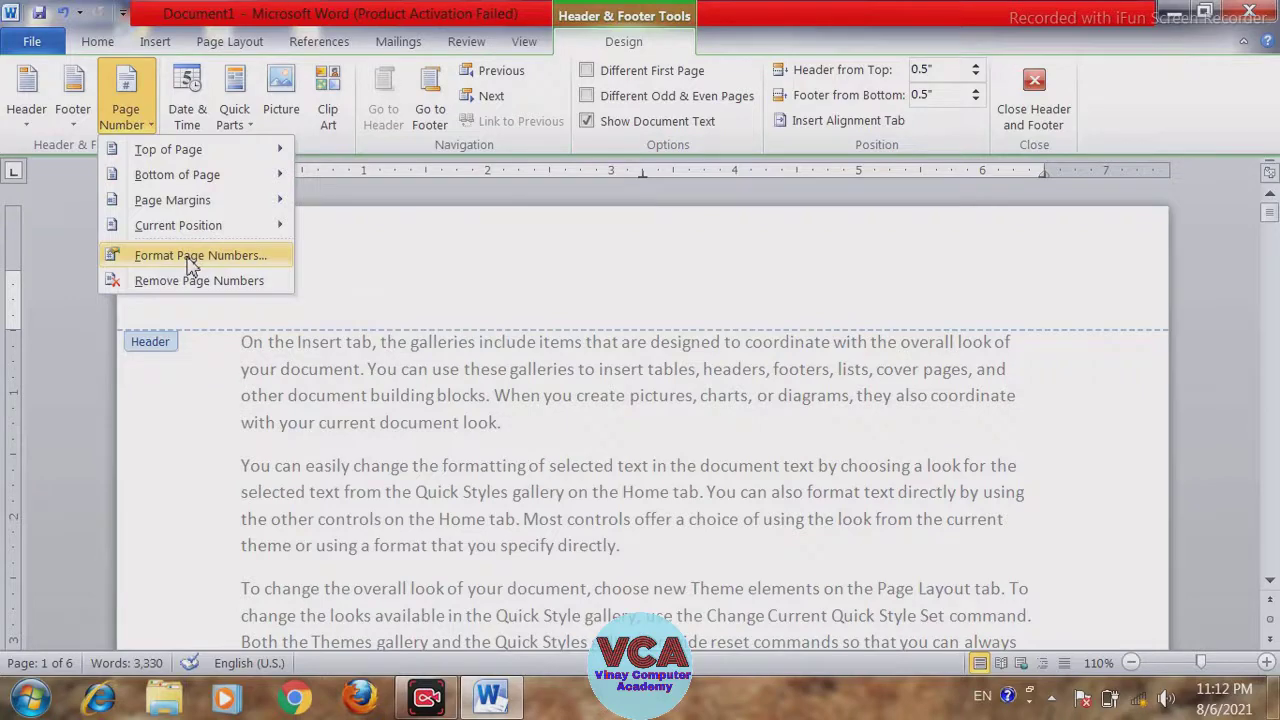
click(810, 248)
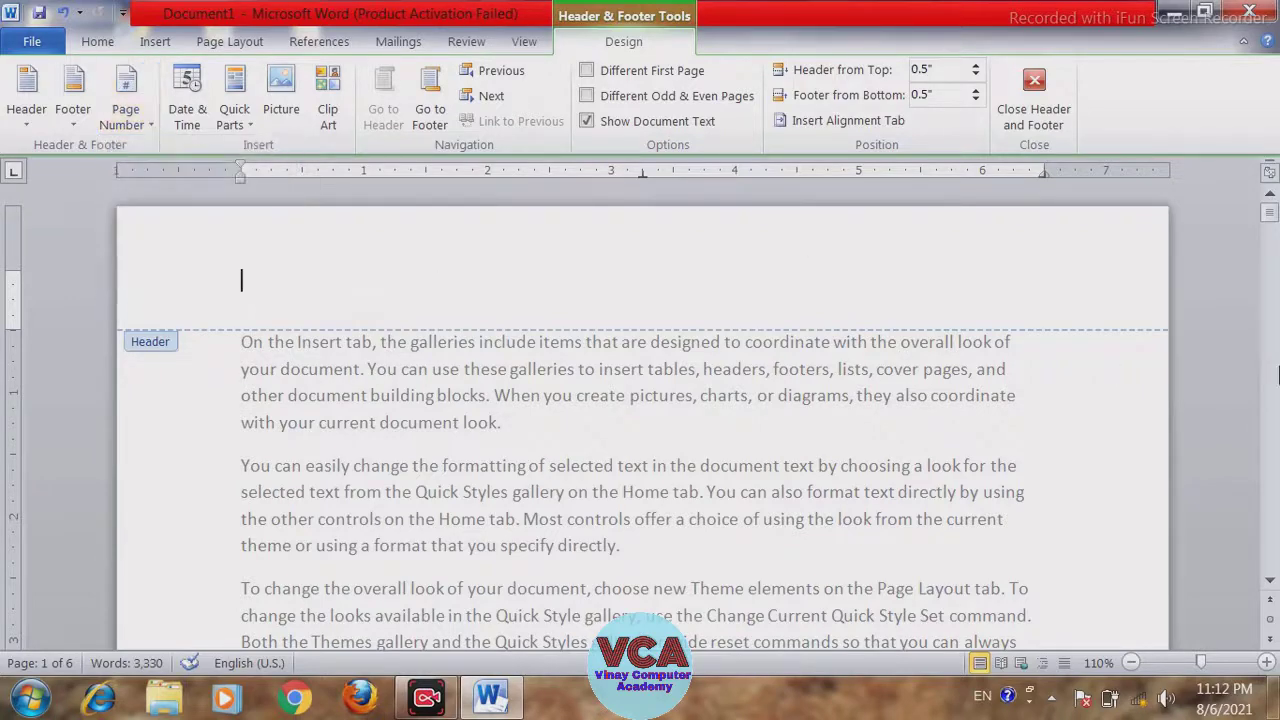
- From the first page's footer, open the page number format settings and try the "- 1 -, - 2 -, - 3 -" and "a, b, c" formats
drag(1275, 250, 1273, 262)
click(561, 486)
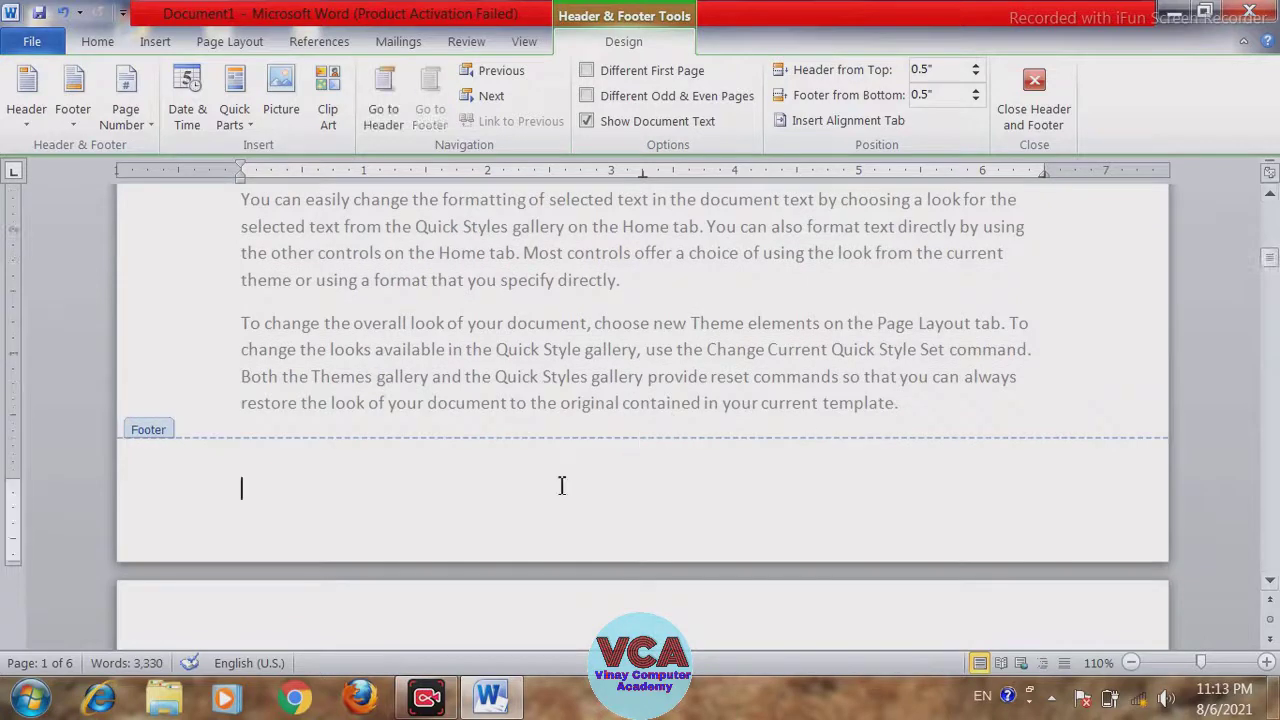
click(134, 124)
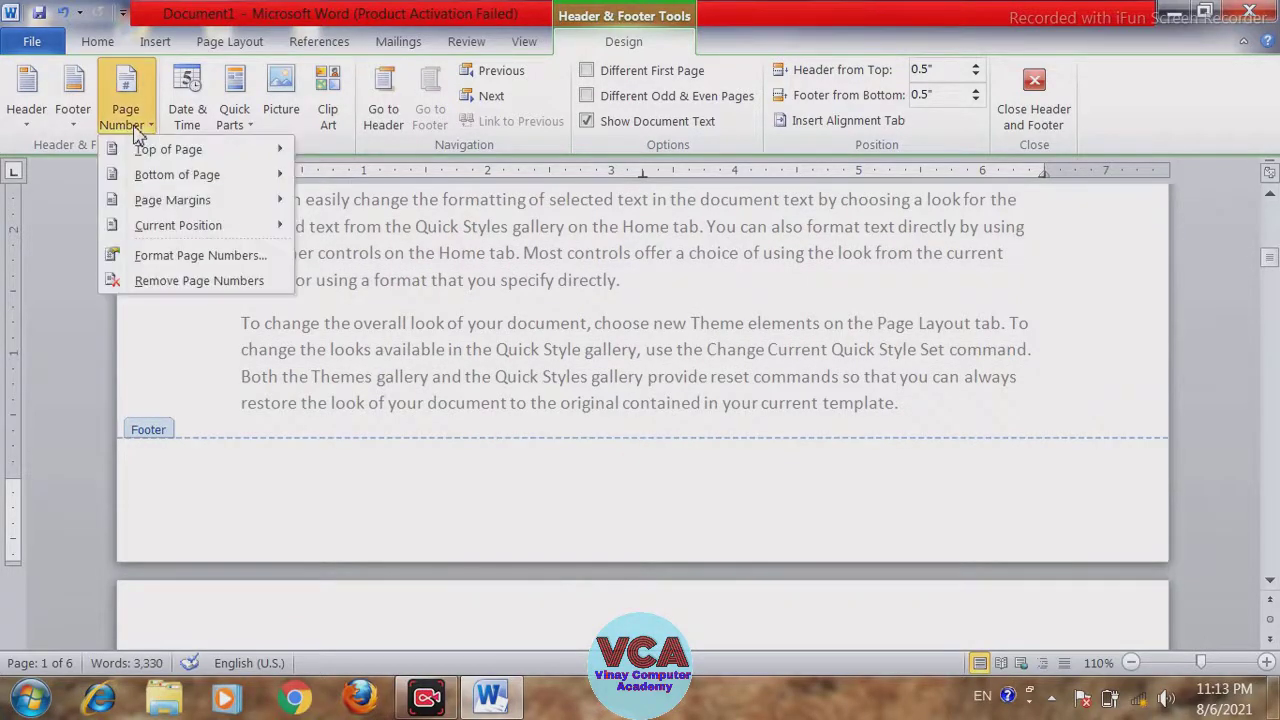
click(183, 256)
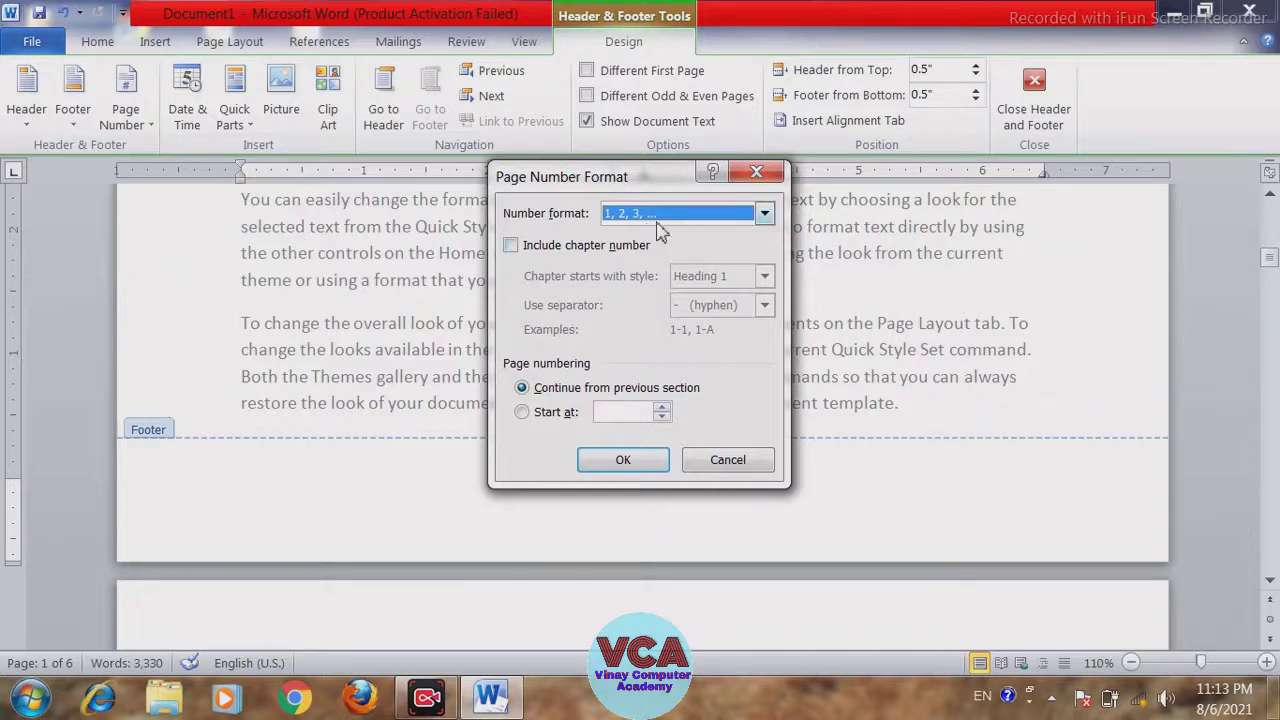
click(764, 214)
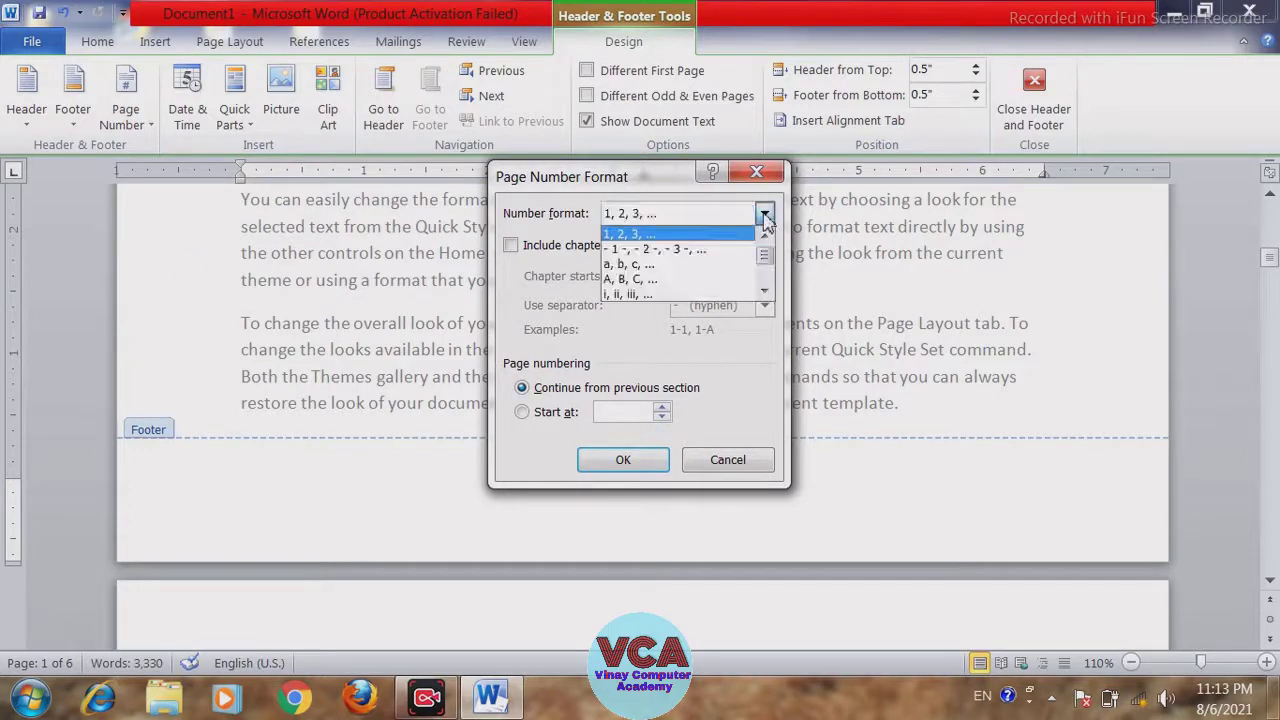
click(645, 250)
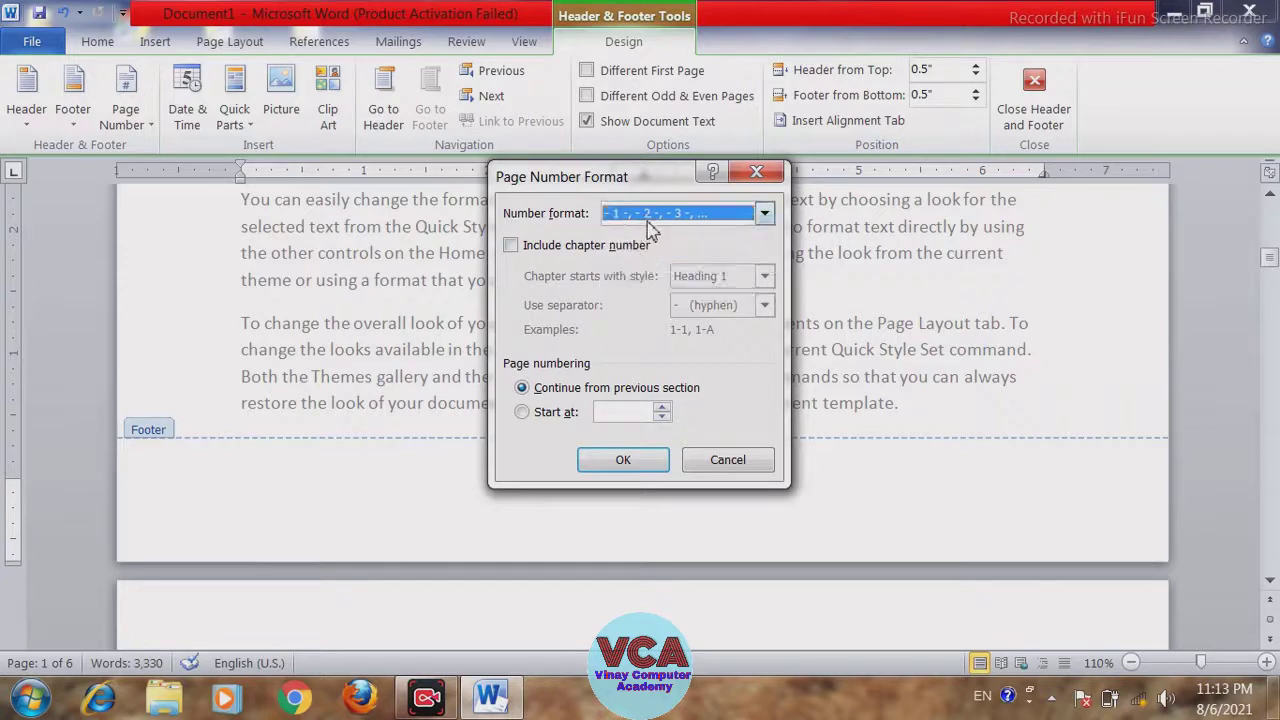
click(764, 214)
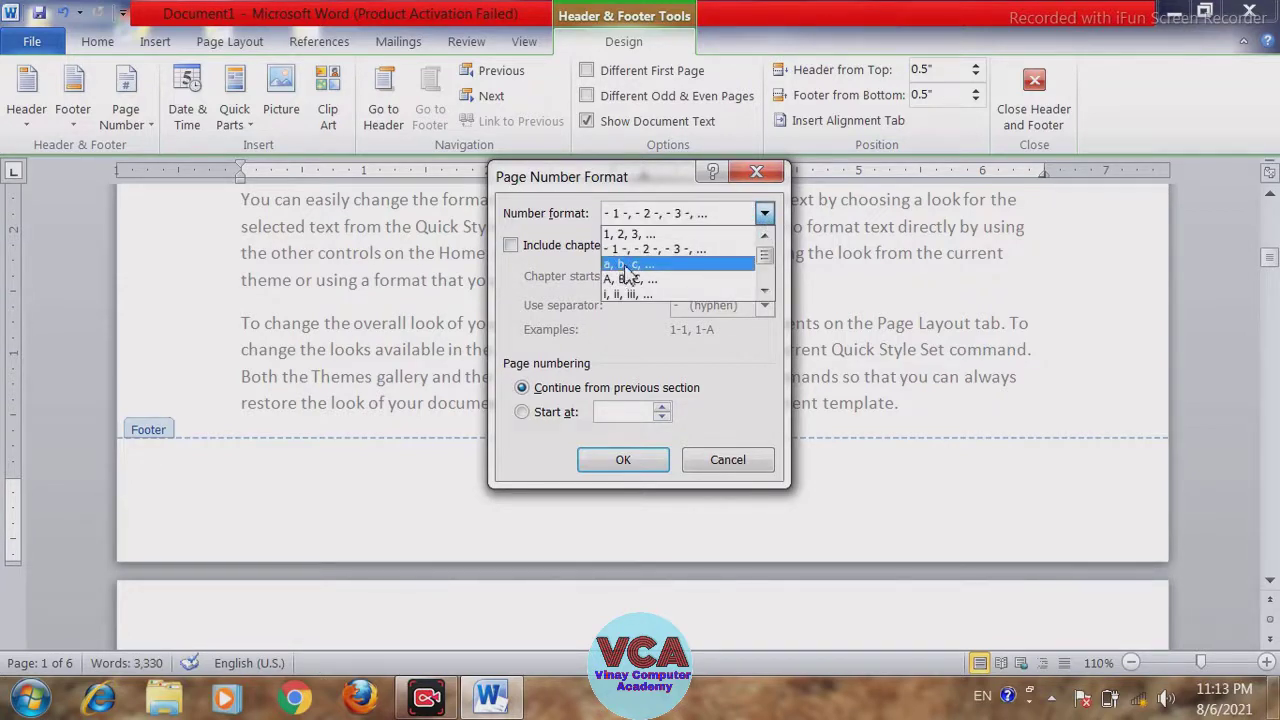
click(625, 264)
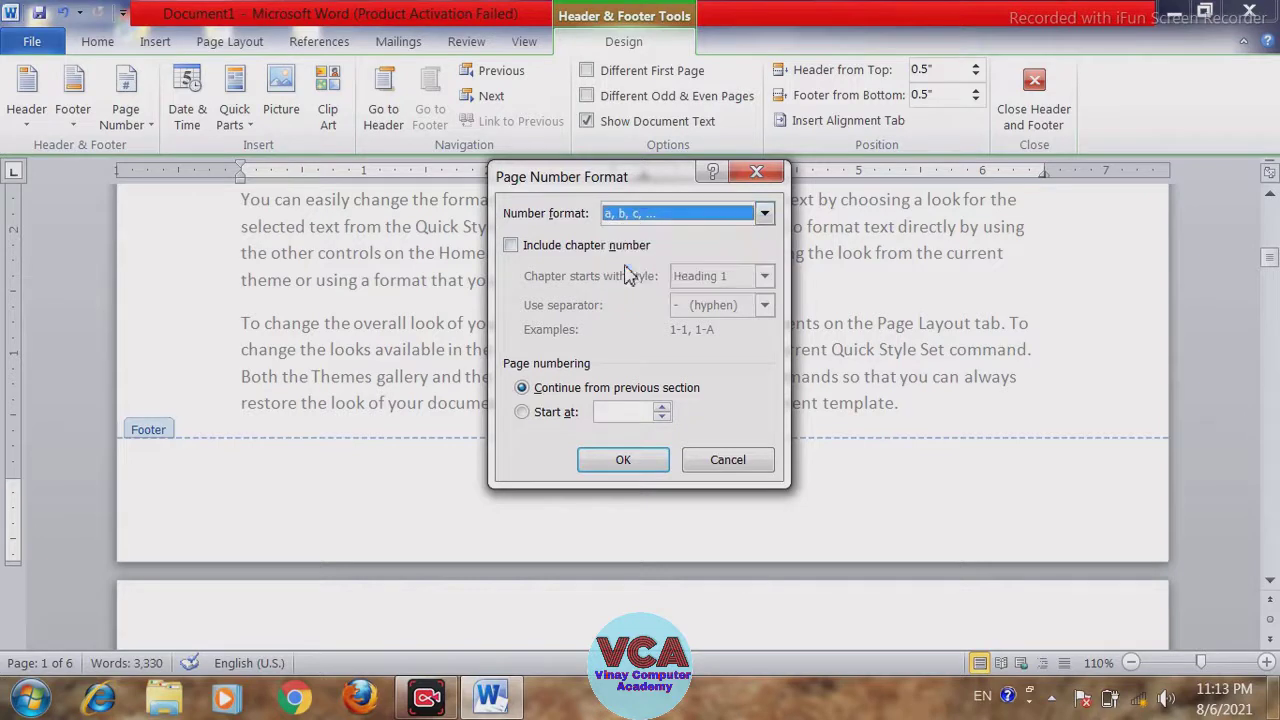
- Look through the remaining number formats and set the page number format to "A, B, C, ..."
click(765, 214)
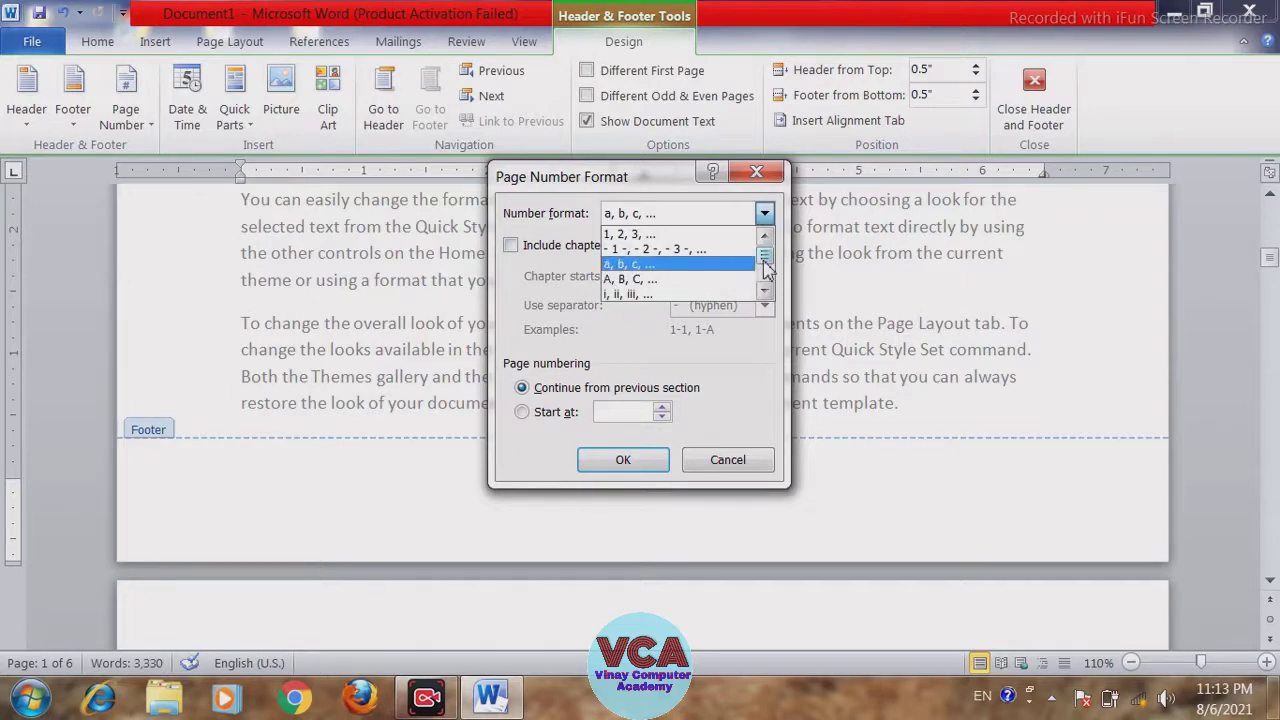
drag(764, 260, 760, 274)
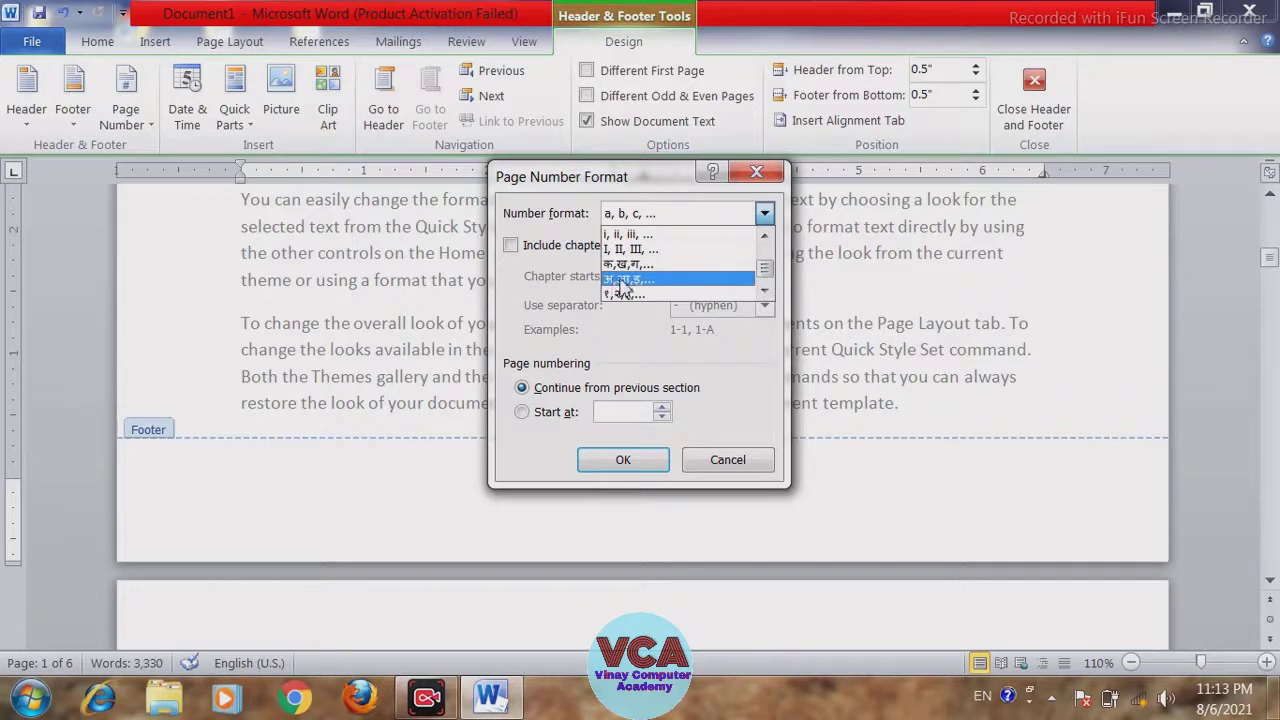
click(765, 289)
drag(764, 281, 764, 257)
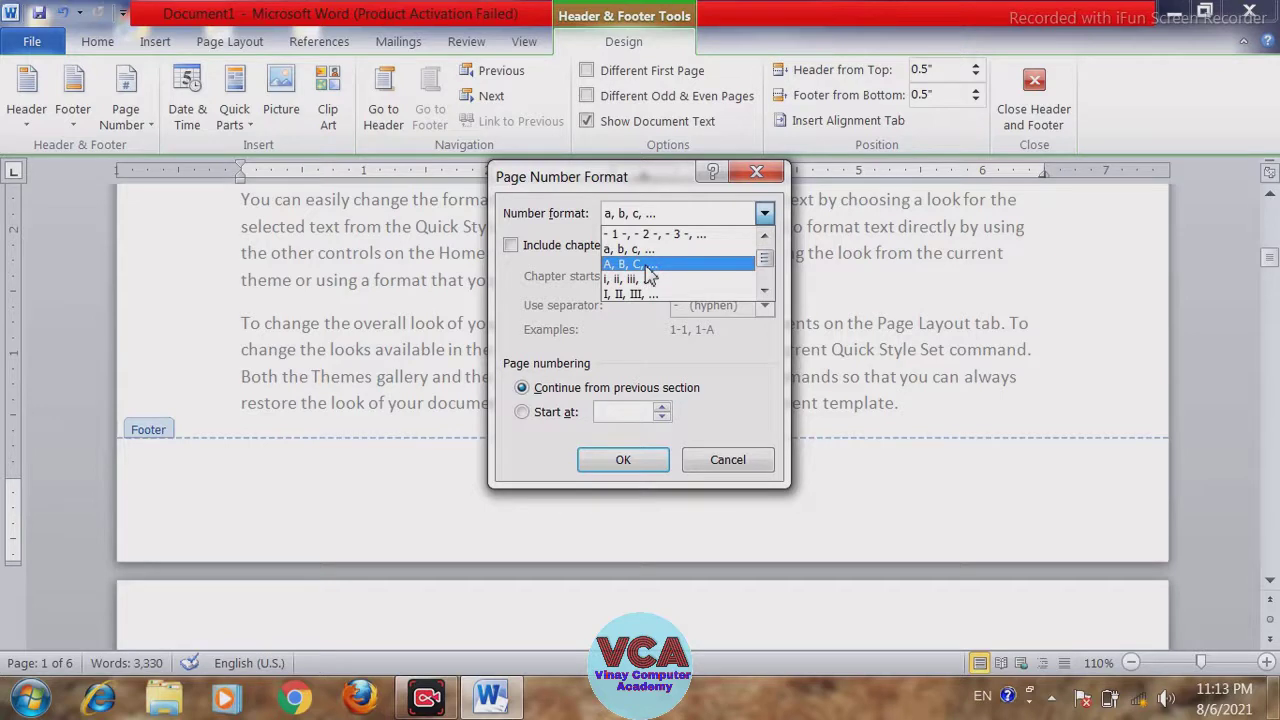
click(648, 265)
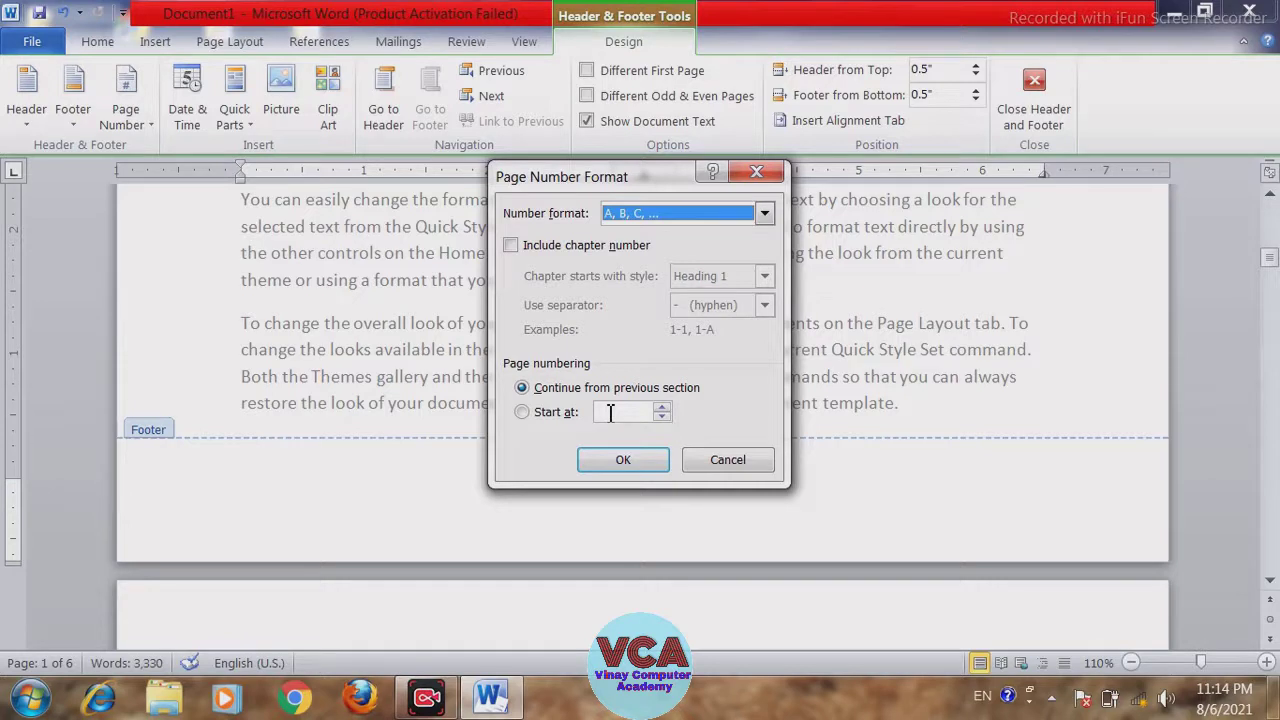
- Set the page numbering to start at C and apply the page number format
click(522, 412)
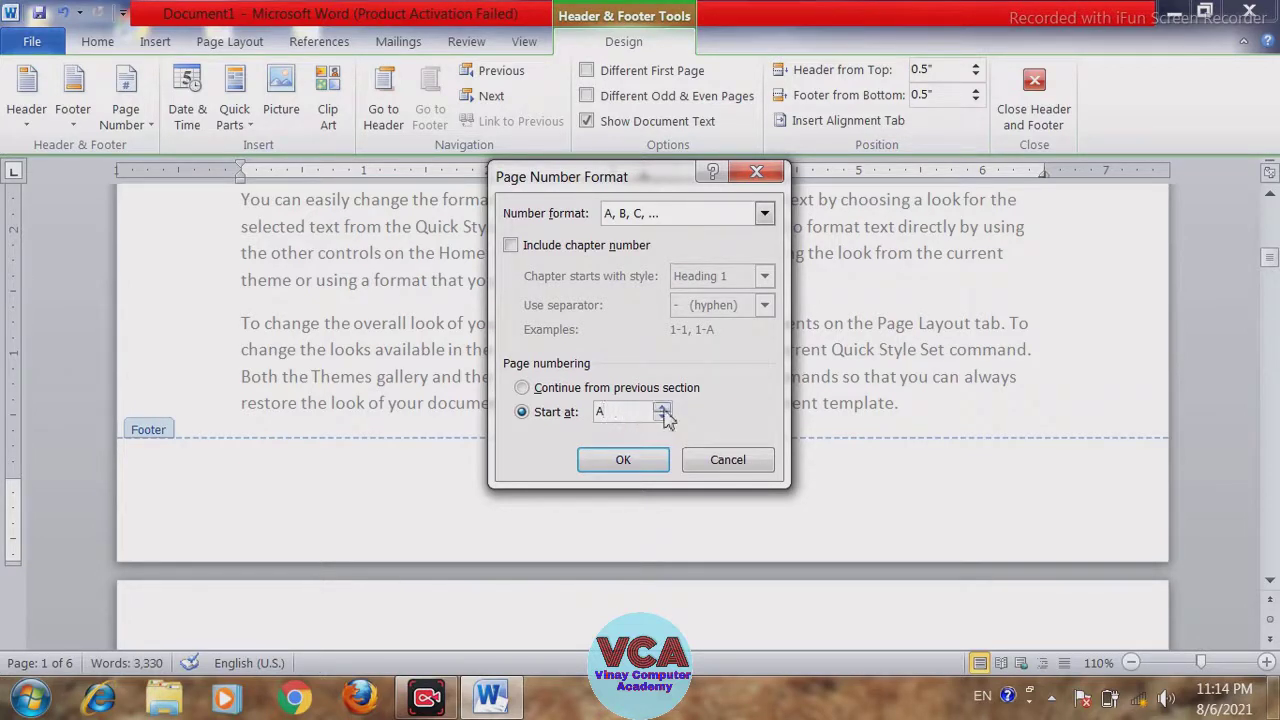
click(662, 407)
click(620, 462)
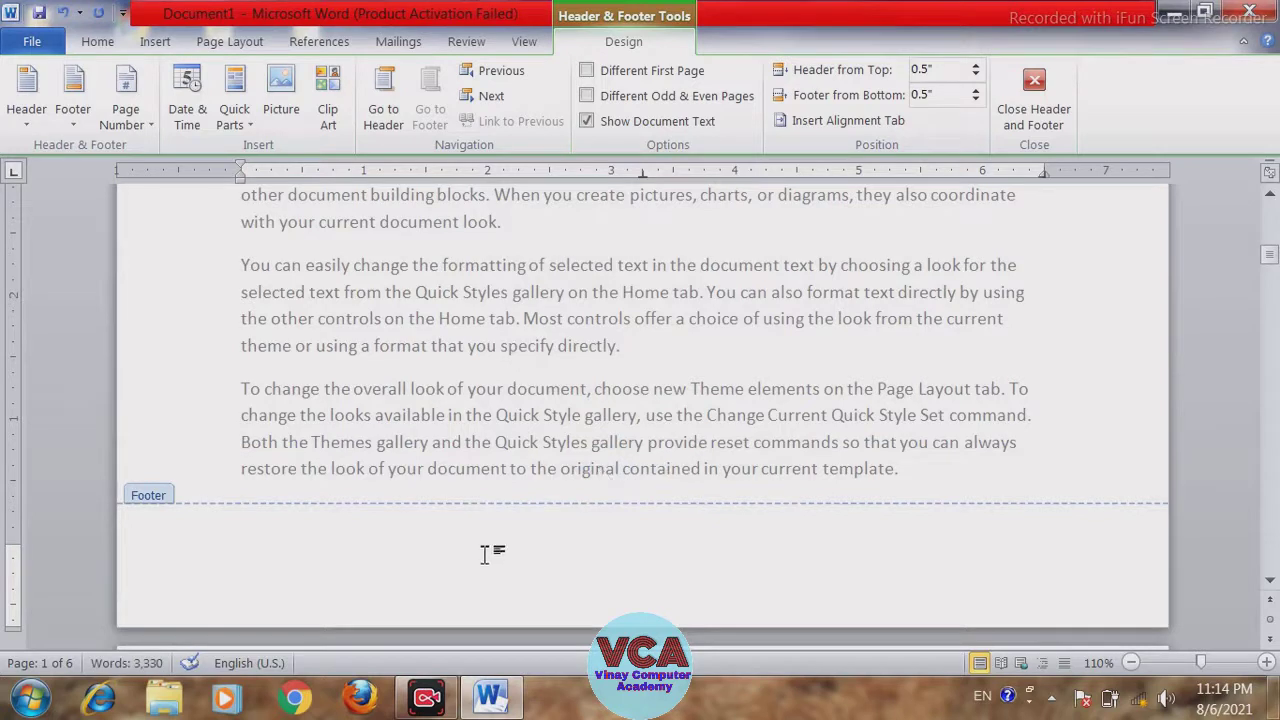
- Insert a centred page number at the bottom of the page using the Plain Number 2 style
click(148, 136)
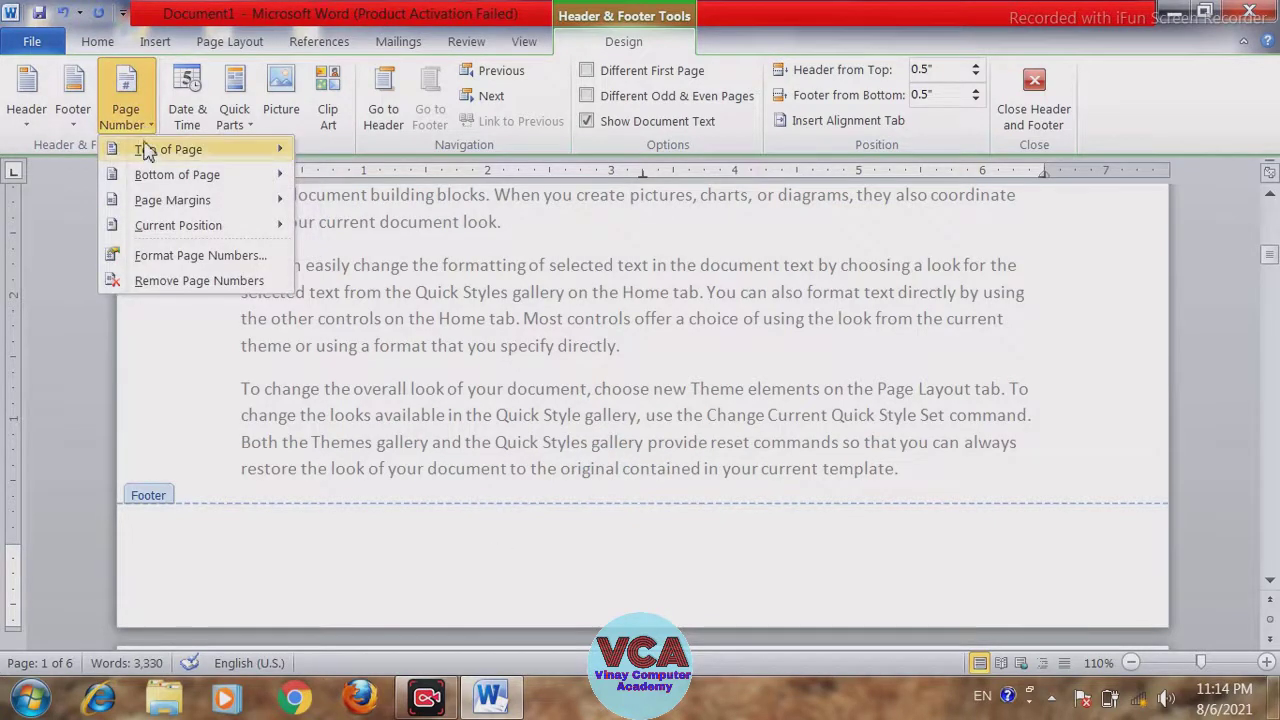
click(155, 175)
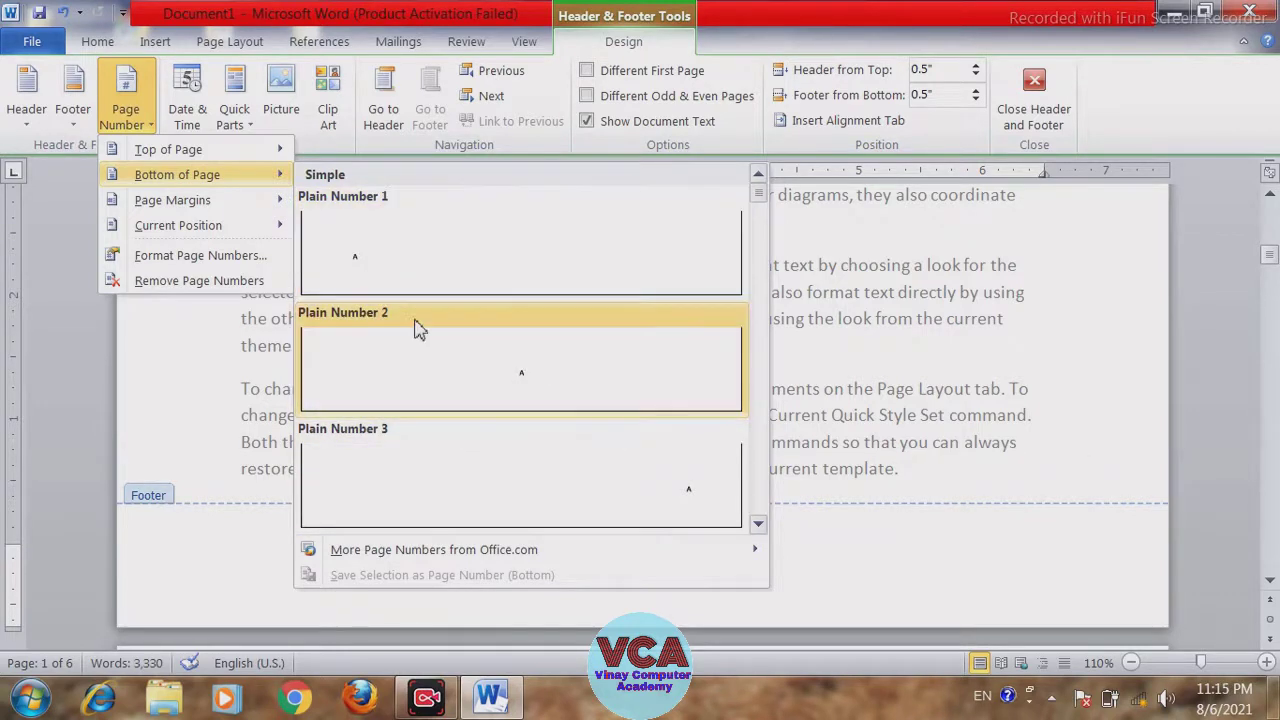
click(527, 379)
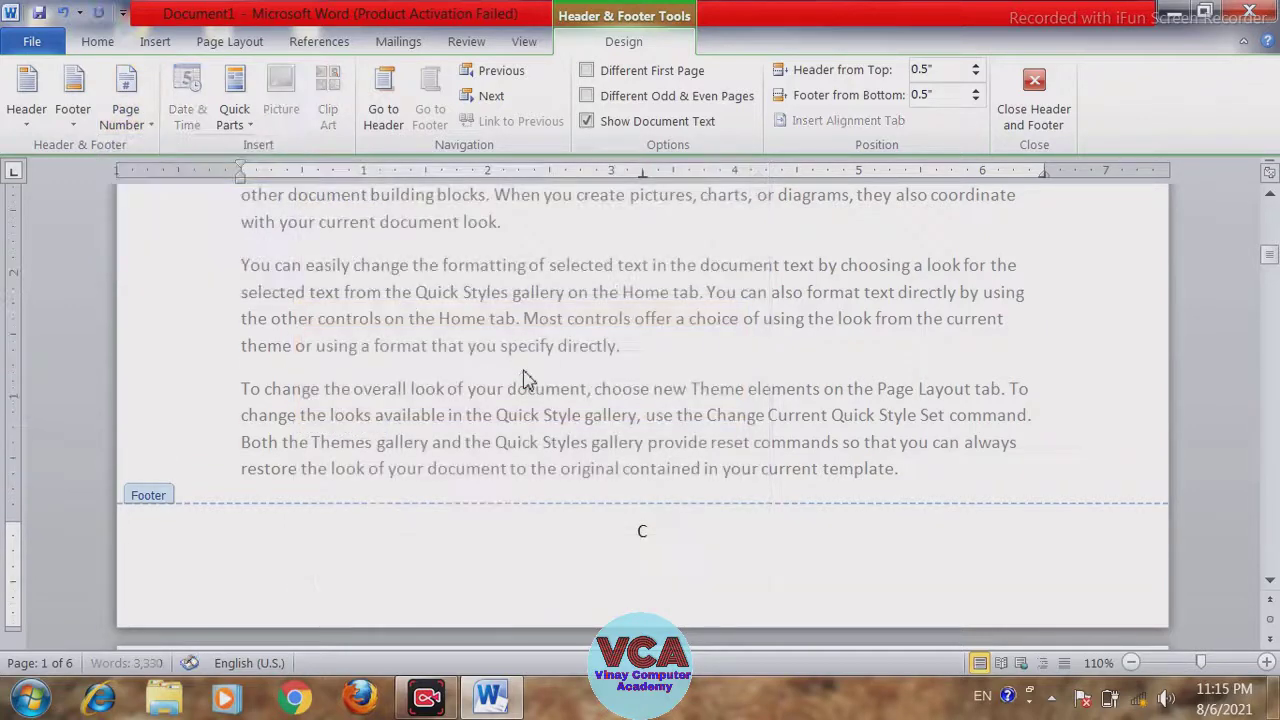
- Format the footer page number in red, bold, 14 pt text
double_click(645, 531)
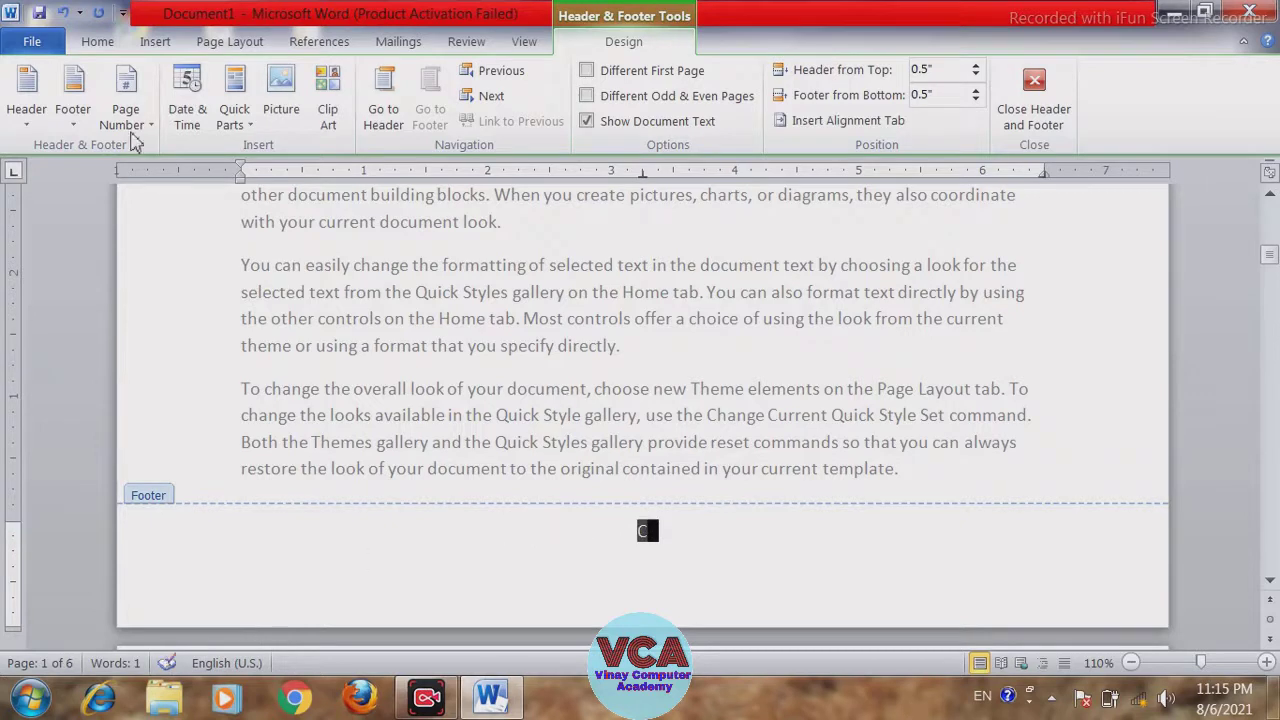
click(98, 45)
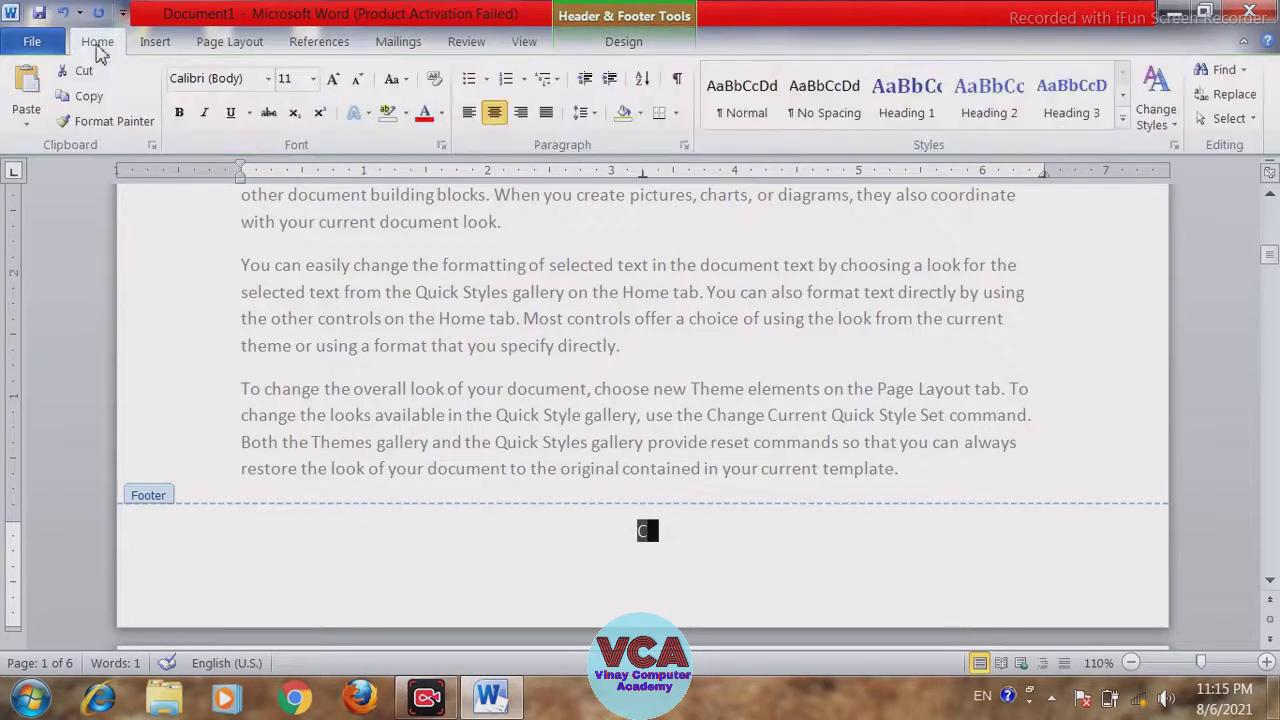
click(424, 112)
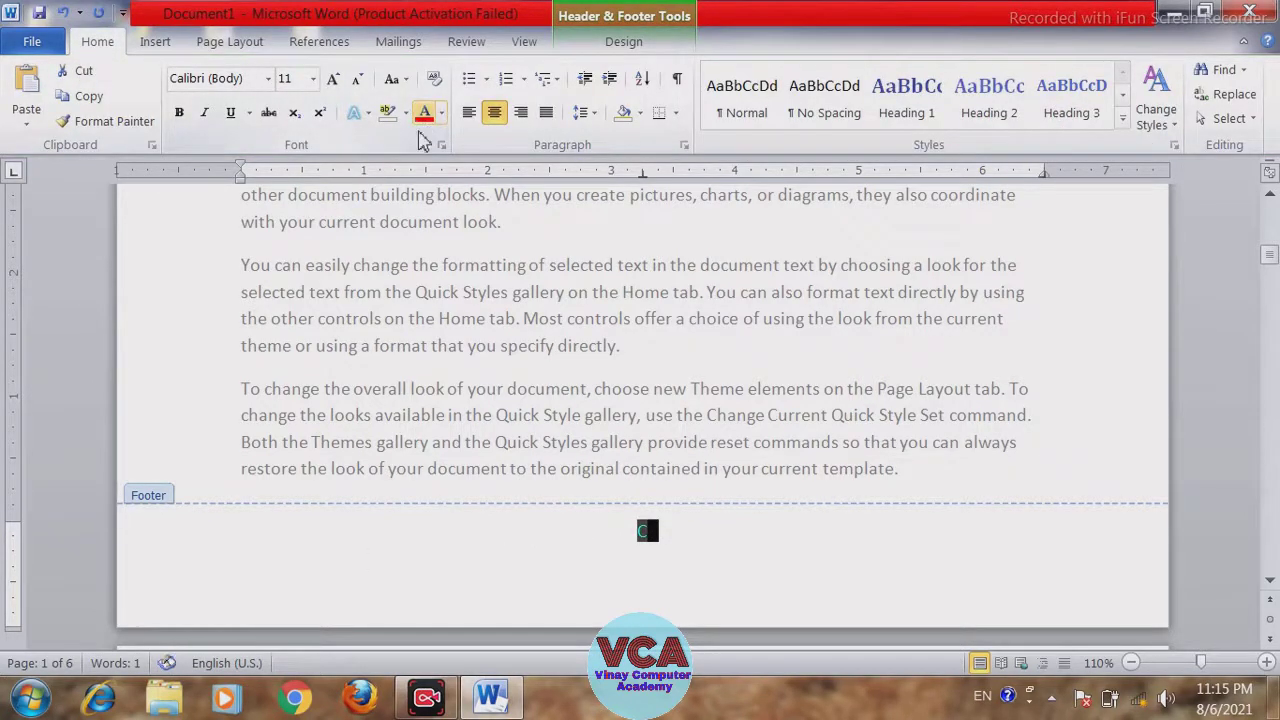
click(182, 115)
click(334, 80)
click(334, 80)
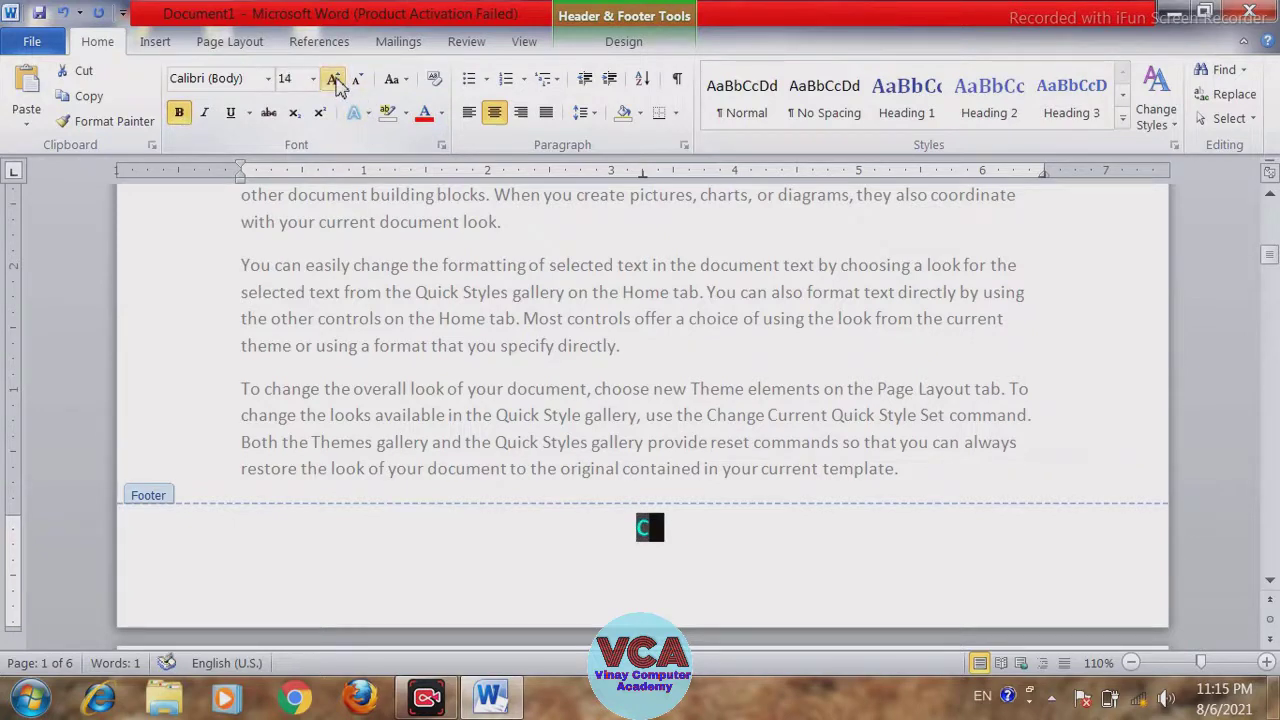
click(688, 533)
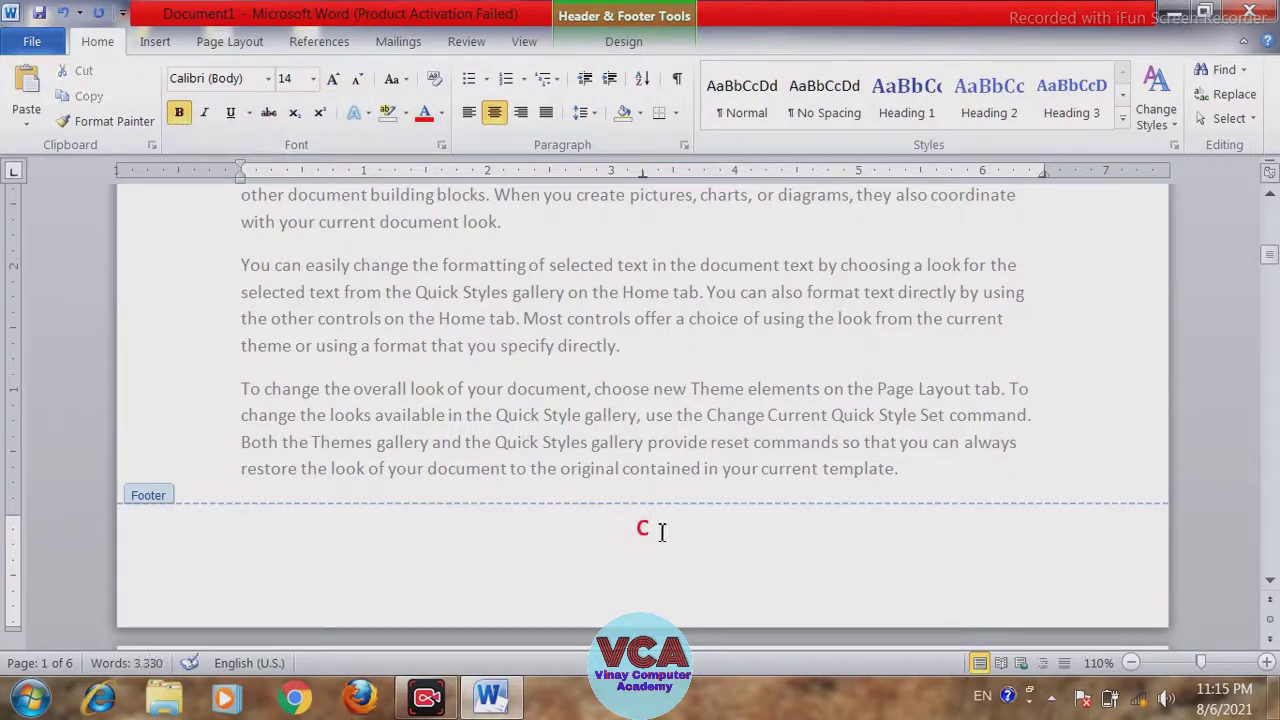
- Leave the footer and check the page numbers at the bottom of the document's pages
double_click(605, 344)
mouse_move(1272, 245)
mouse_down()
mouse_move(1272, 225)
mouse_move(1276, 260)
mouse_up()
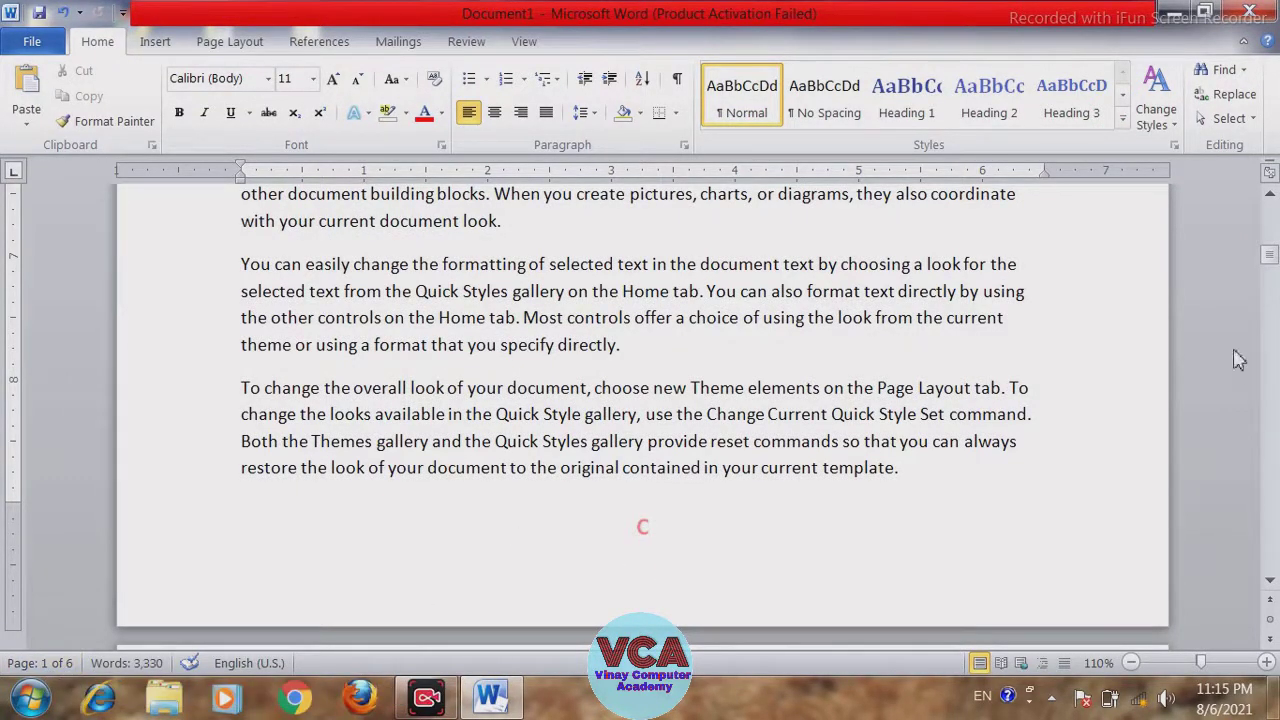
mouse_move(1270, 262)
mouse_down()
mouse_move(1272, 208)
mouse_move(1277, 492)
mouse_move(1258, 244)
mouse_move(1273, 216)
mouse_move(1273, 260)
mouse_up()
- Reopen the footer and remove the page numbers from the document
double_click(668, 373)
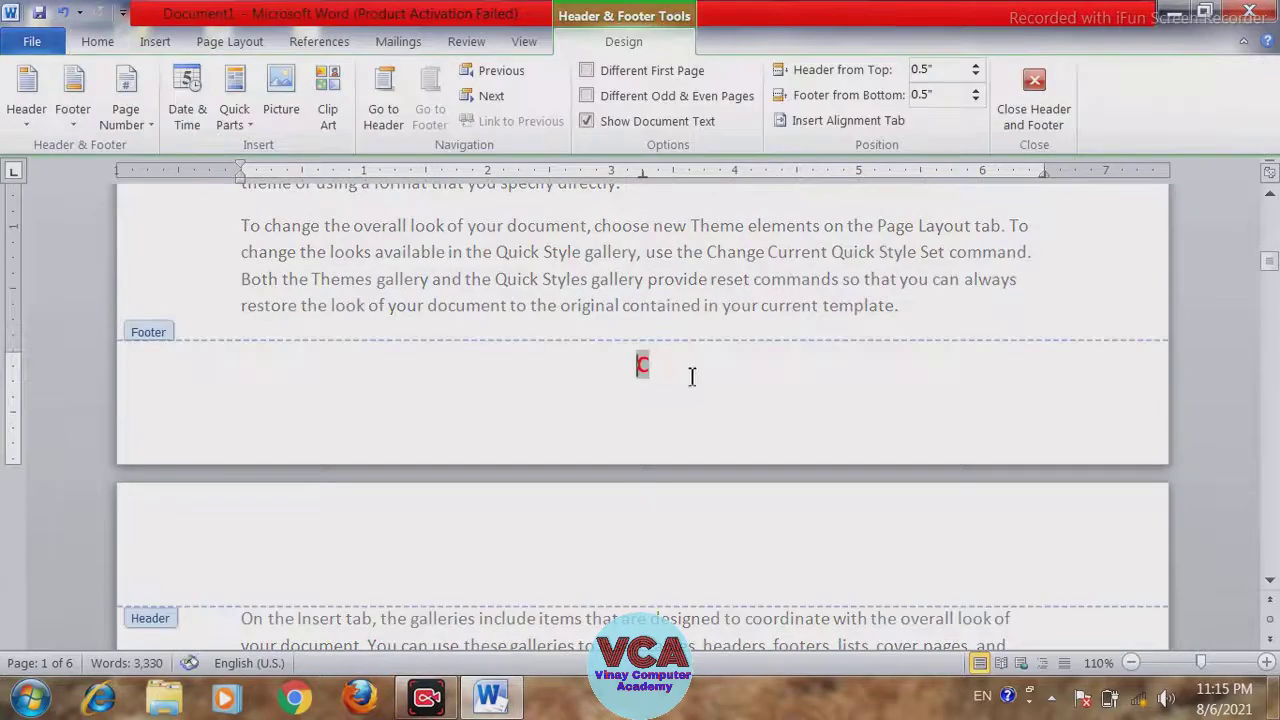
click(132, 121)
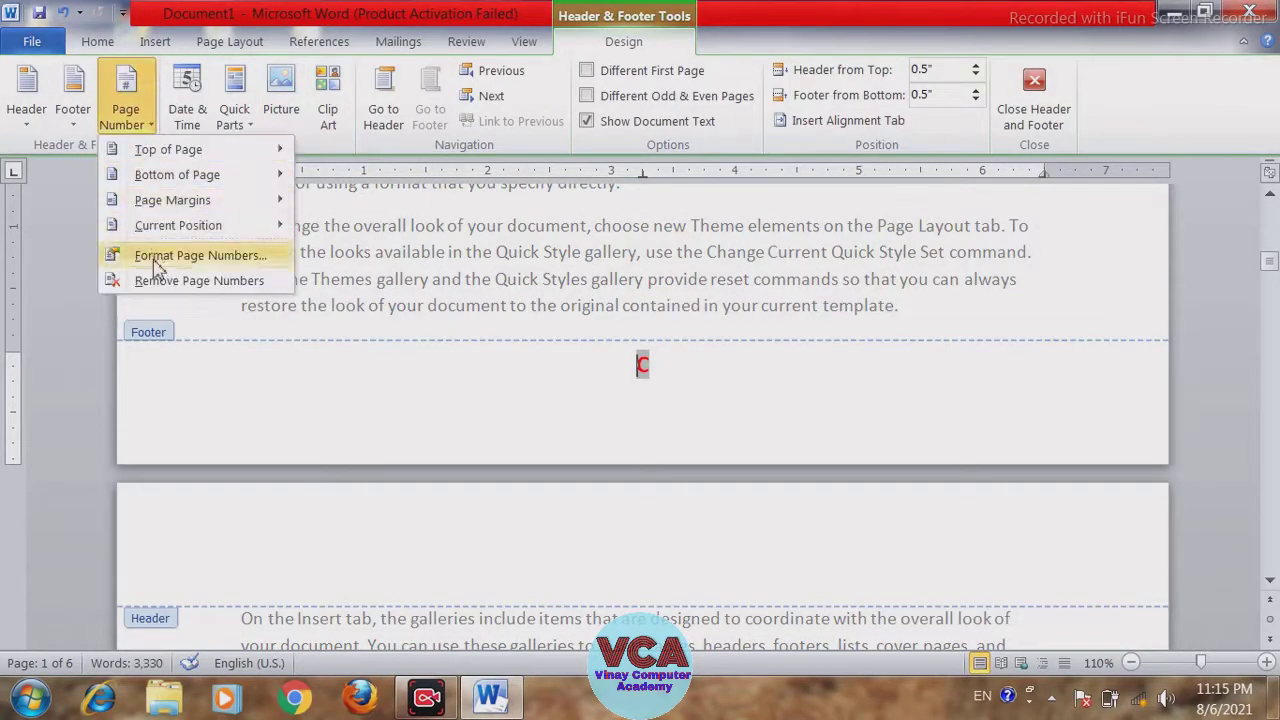
click(671, 365)
double_click(643, 364)
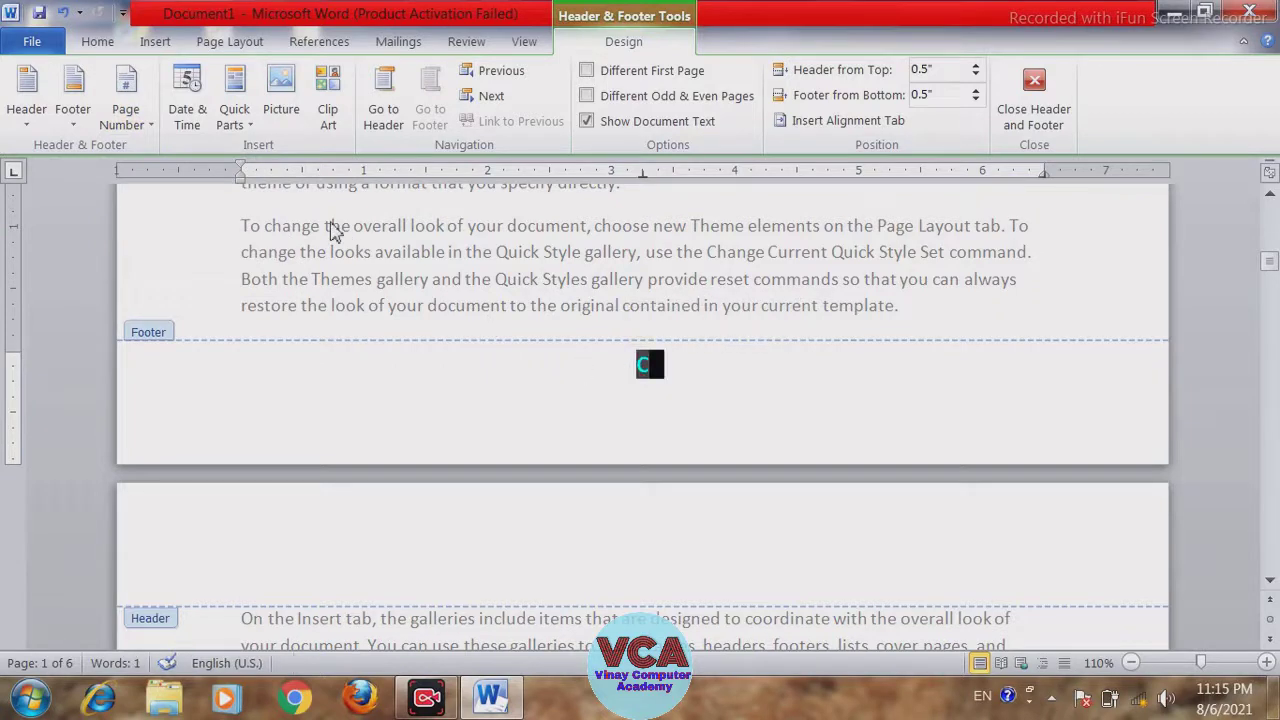
click(128, 118)
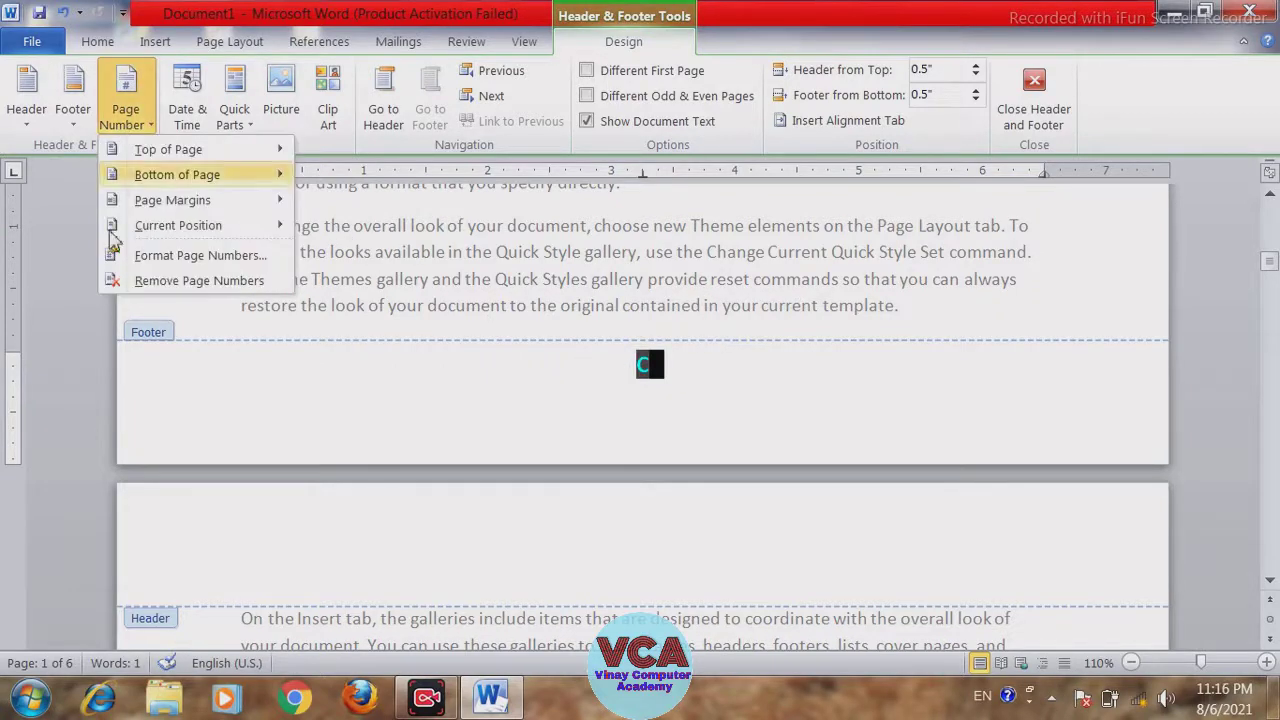
click(203, 286)
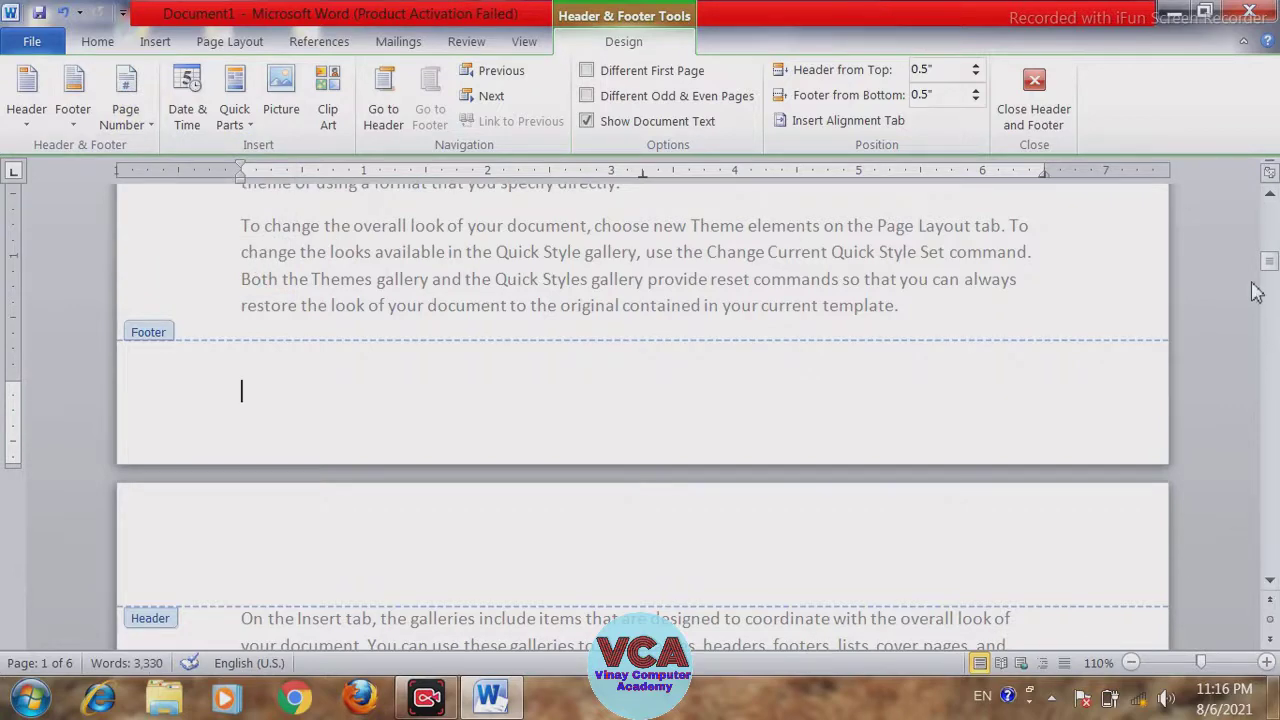
- Insert the date and time in the first page's header using the "8/6/2021 11:16 PM" format
drag(1272, 272, 1272, 285)
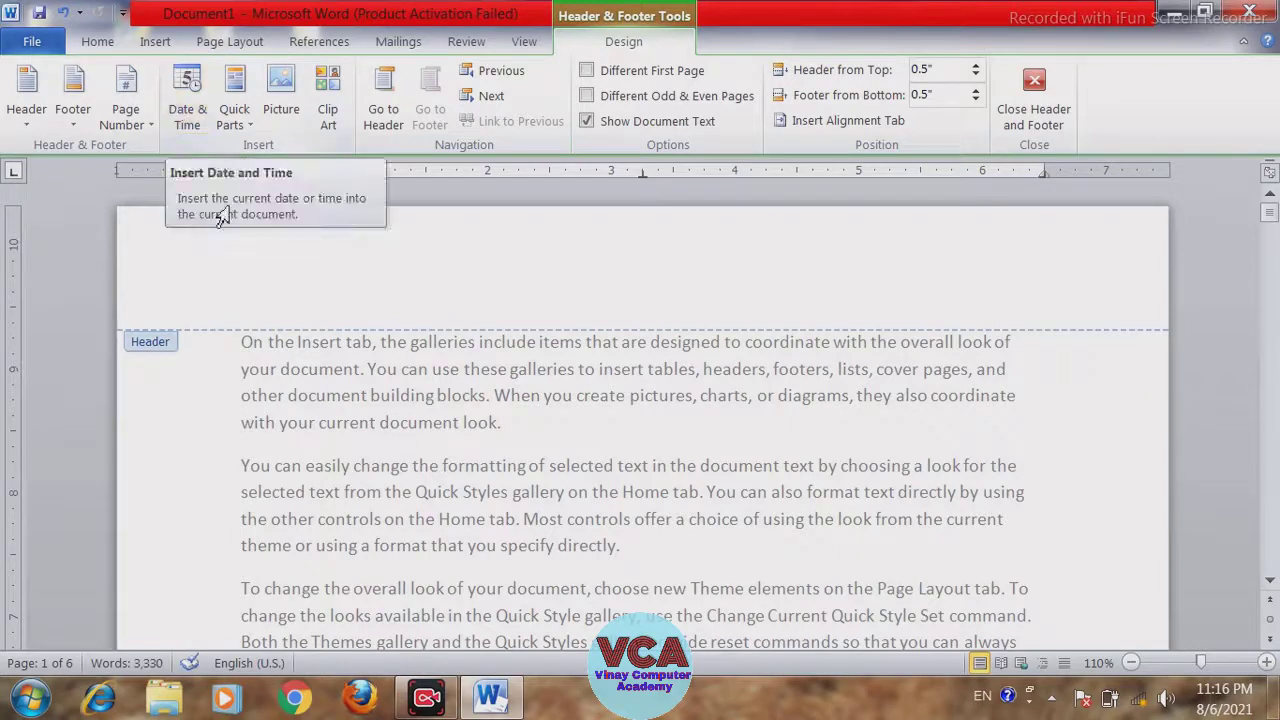
click(265, 298)
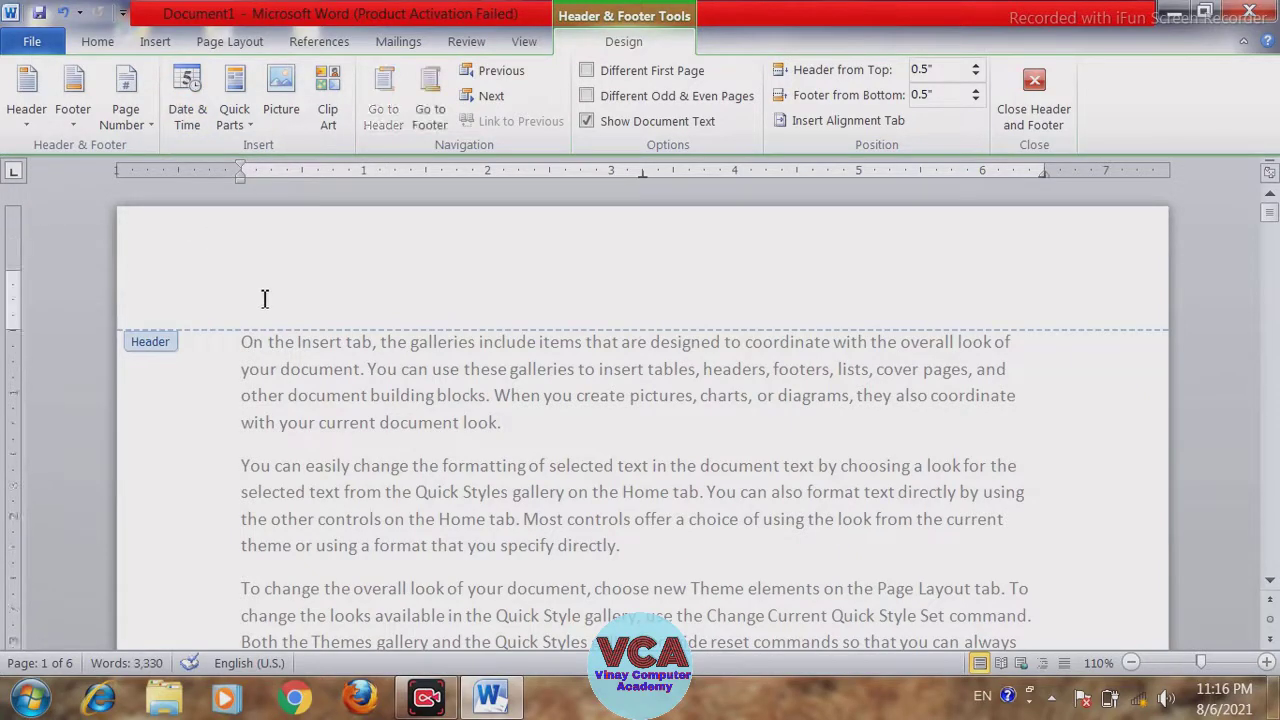
click(187, 100)
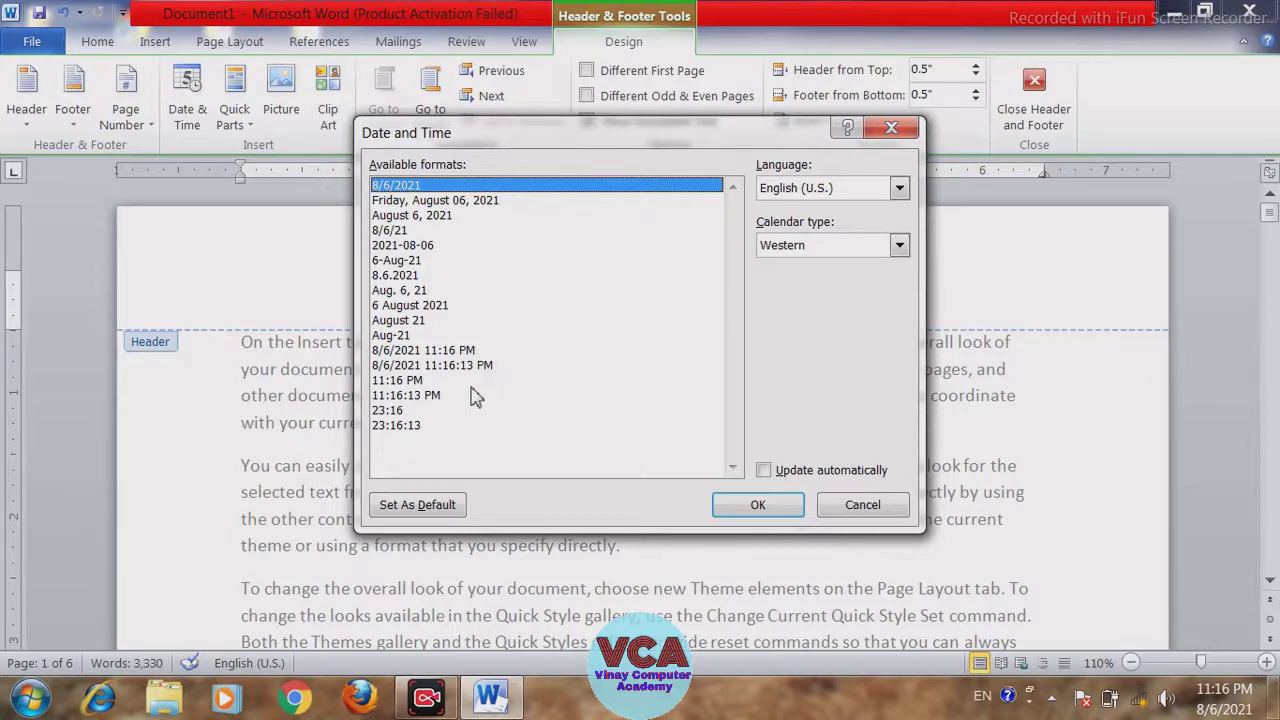
click(407, 352)
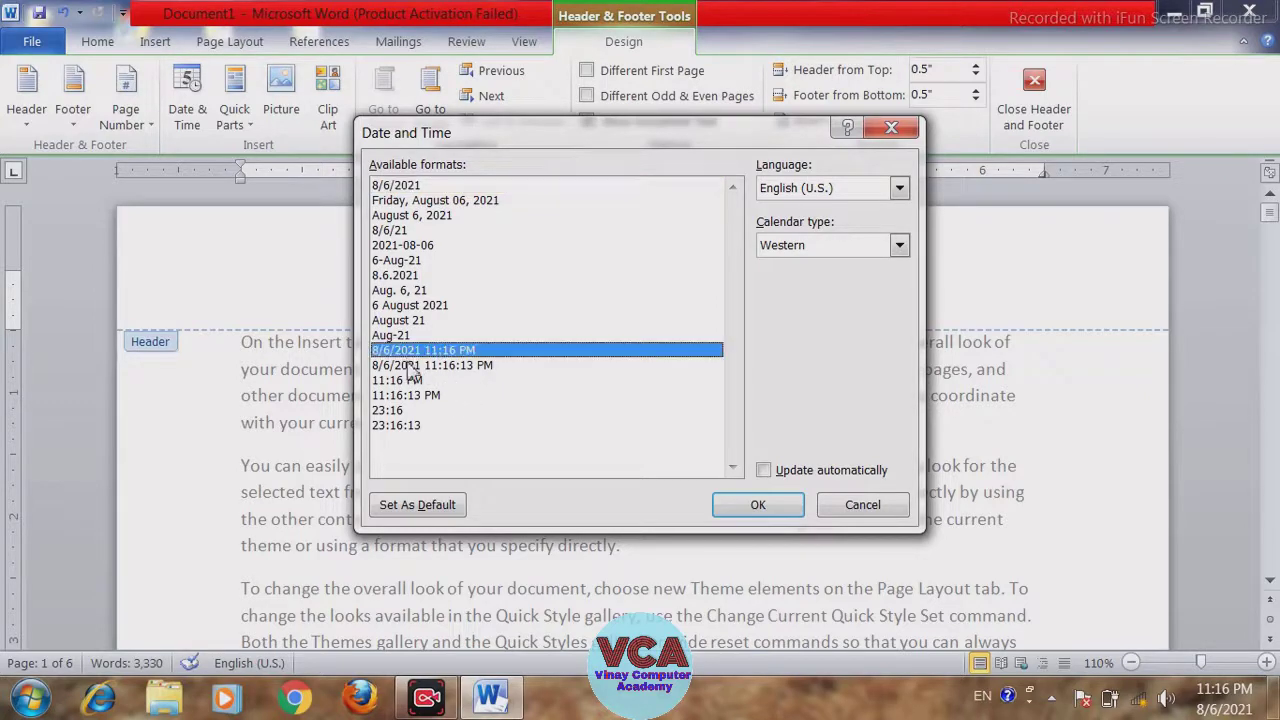
click(749, 506)
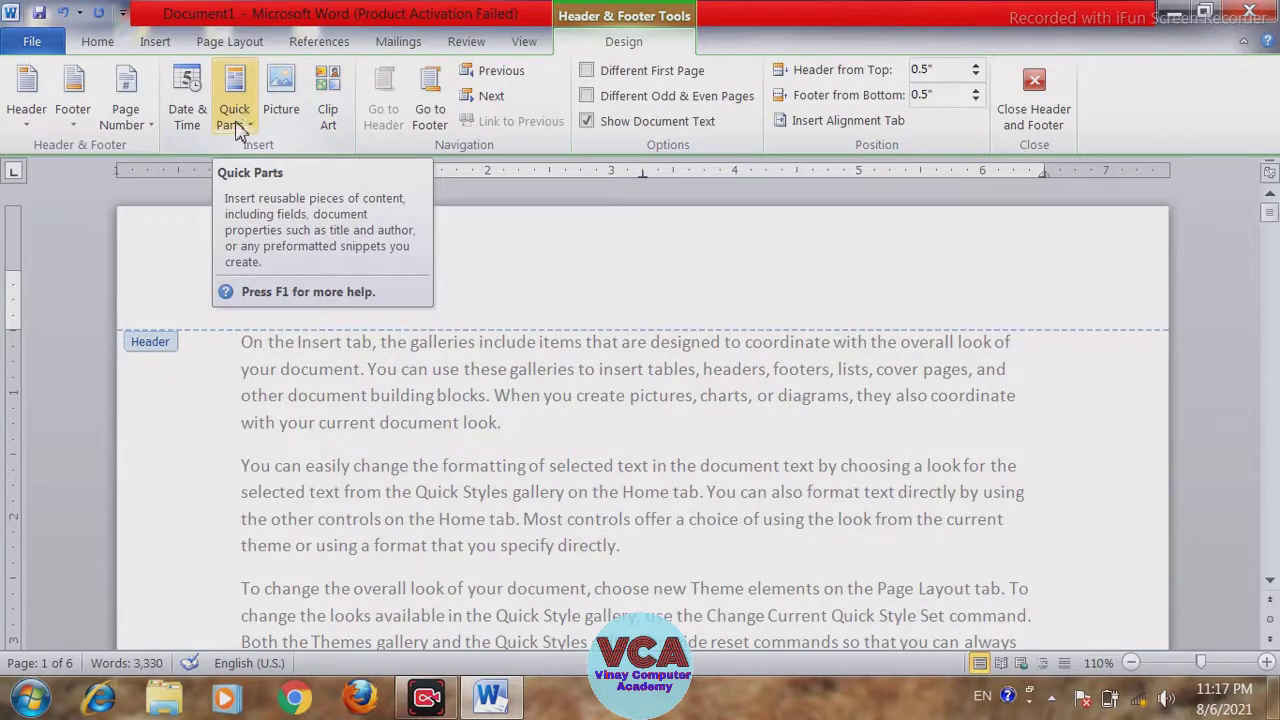
- Delete the date and time text from the header
click(155, 41)
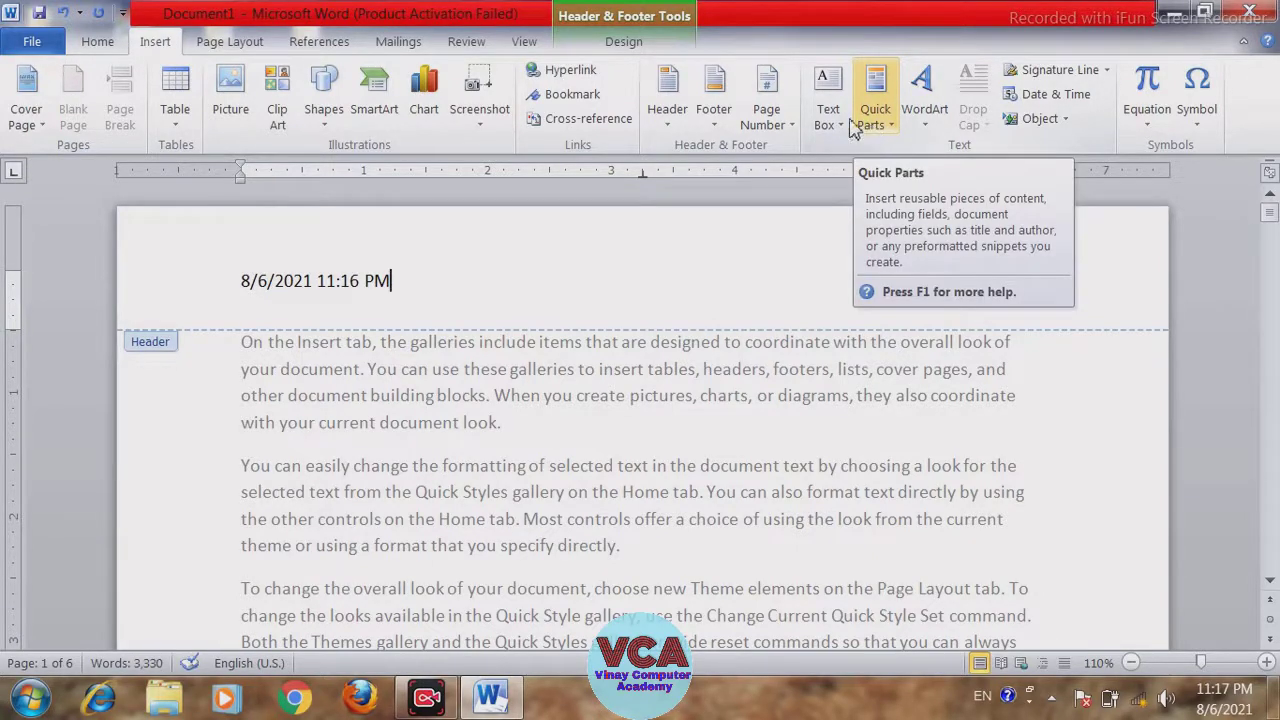
click(634, 44)
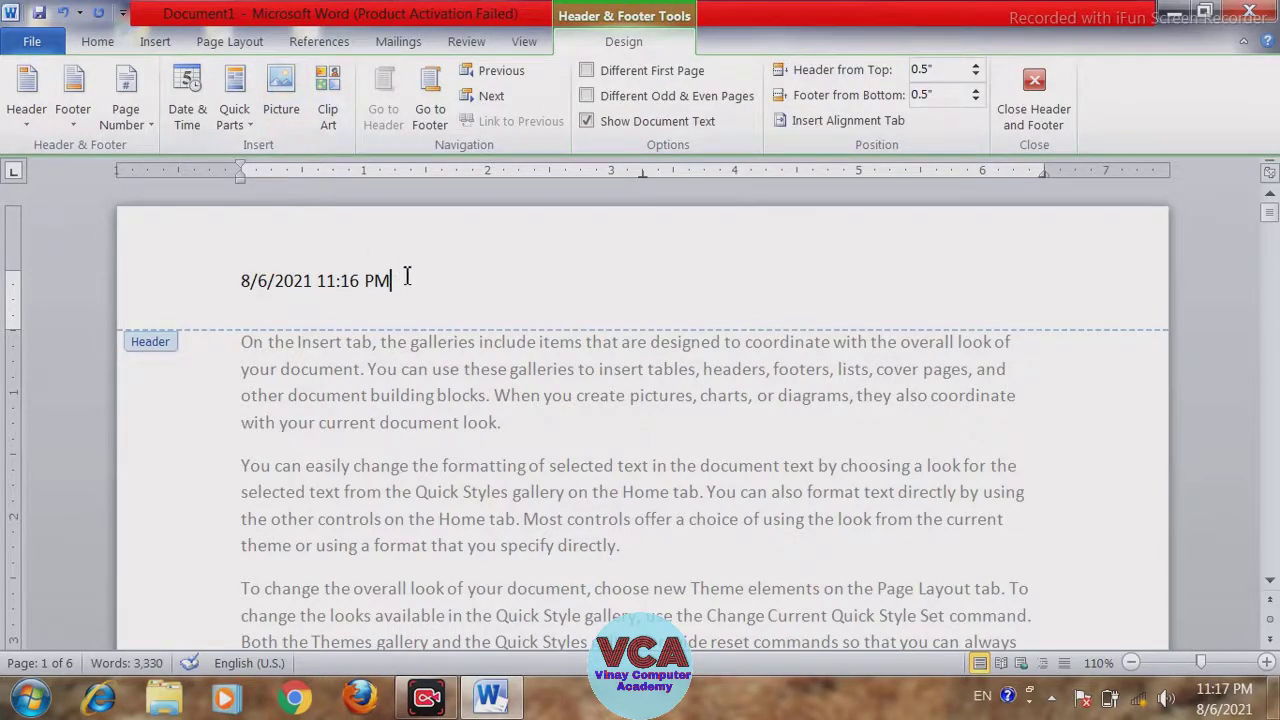
drag(407, 278, 236, 281)
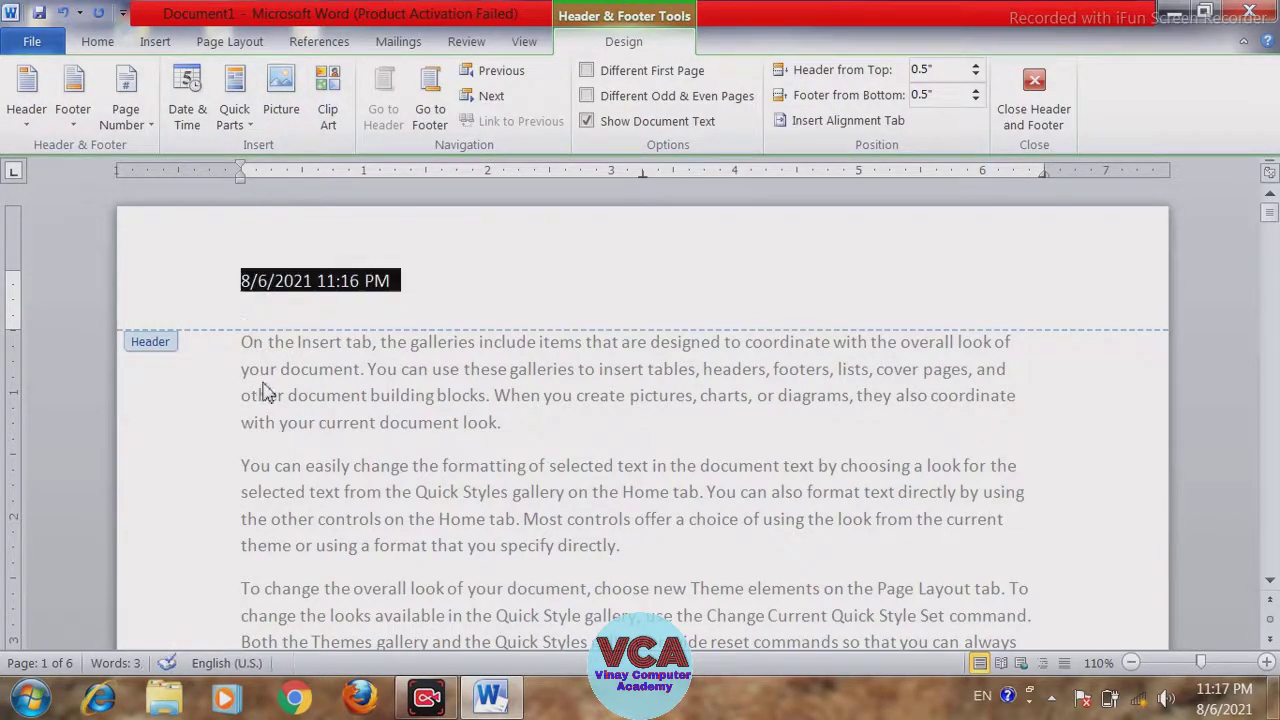
key(Delete)
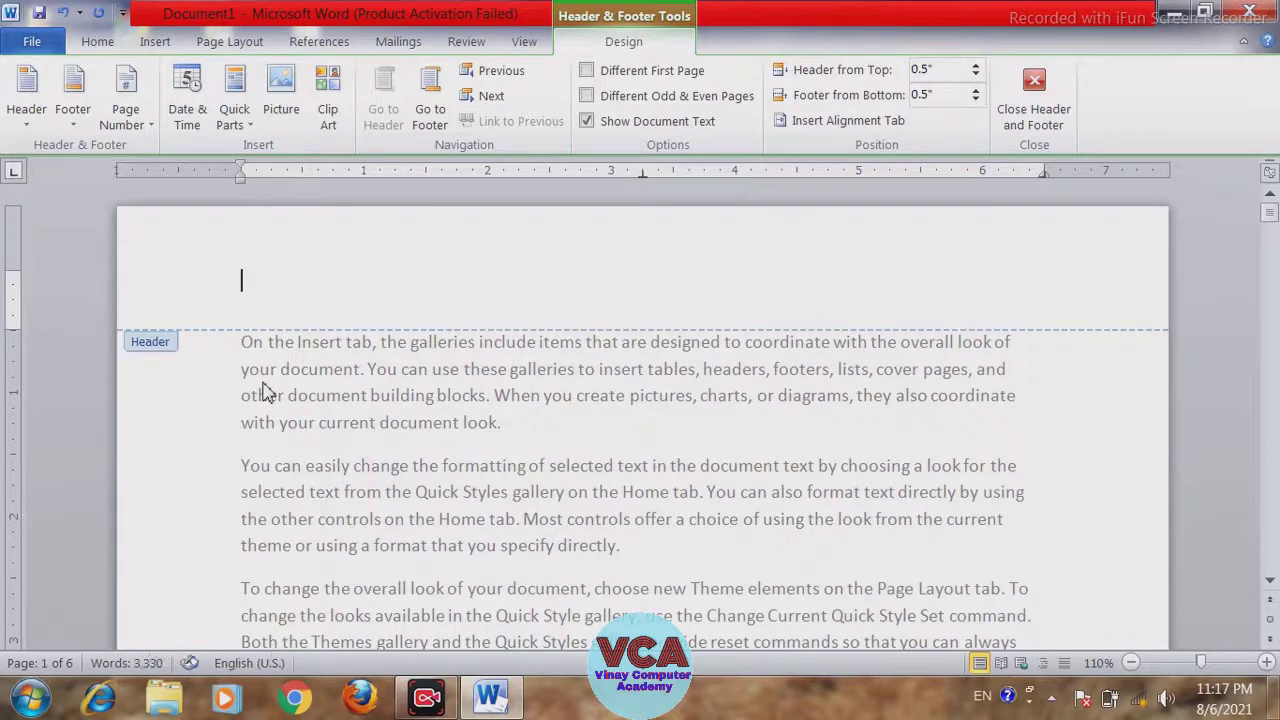
- Insert the Penguins picture from the Sample Pictures folder into the header
click(281, 95)
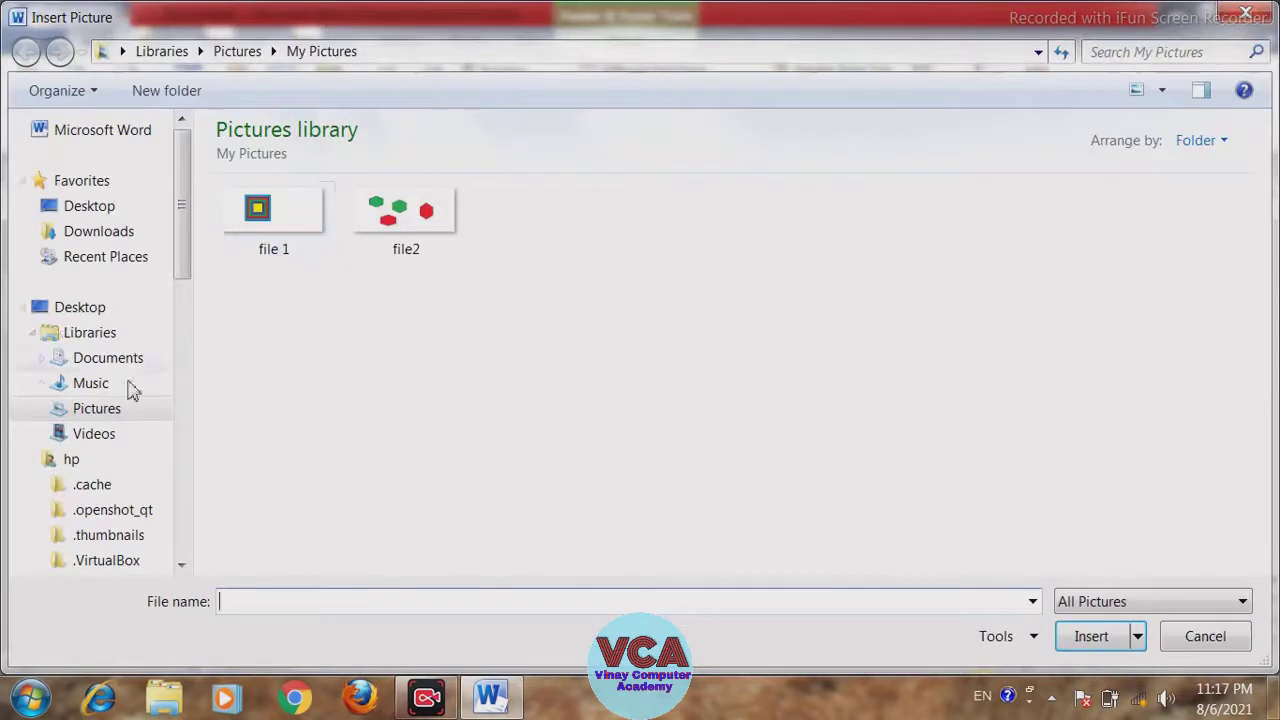
click(113, 417)
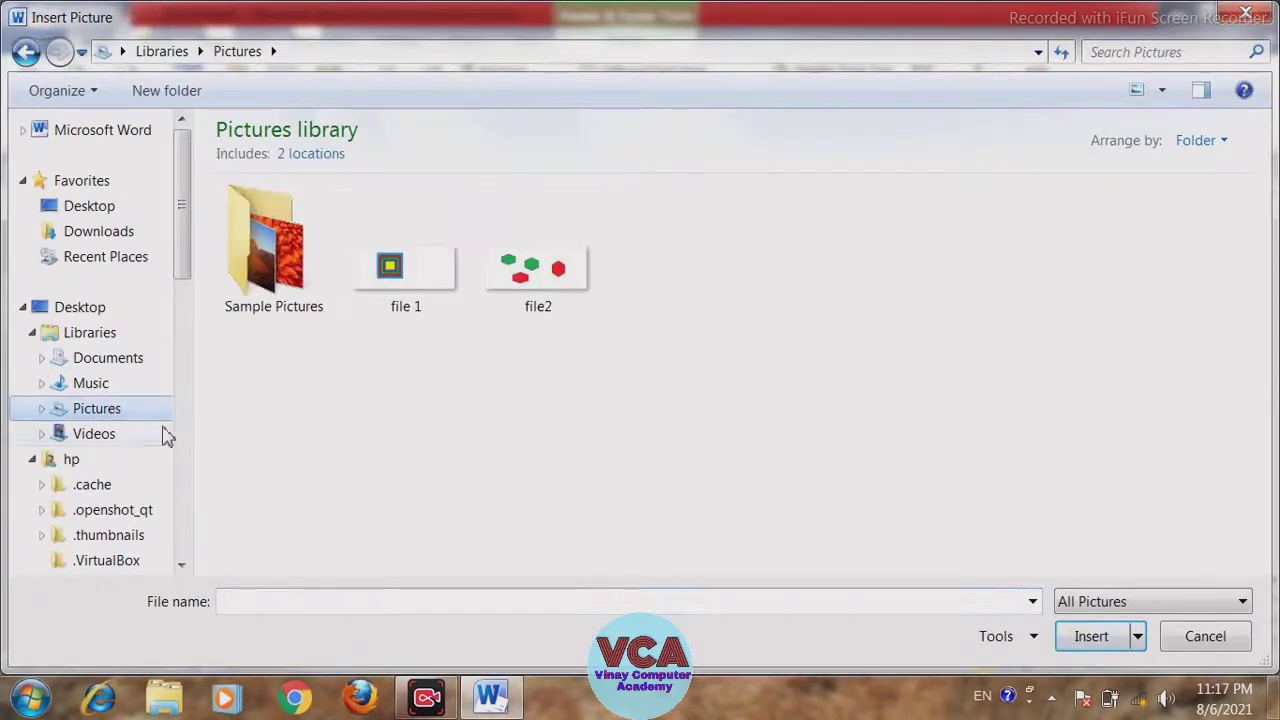
click(265, 288)
double_click(265, 288)
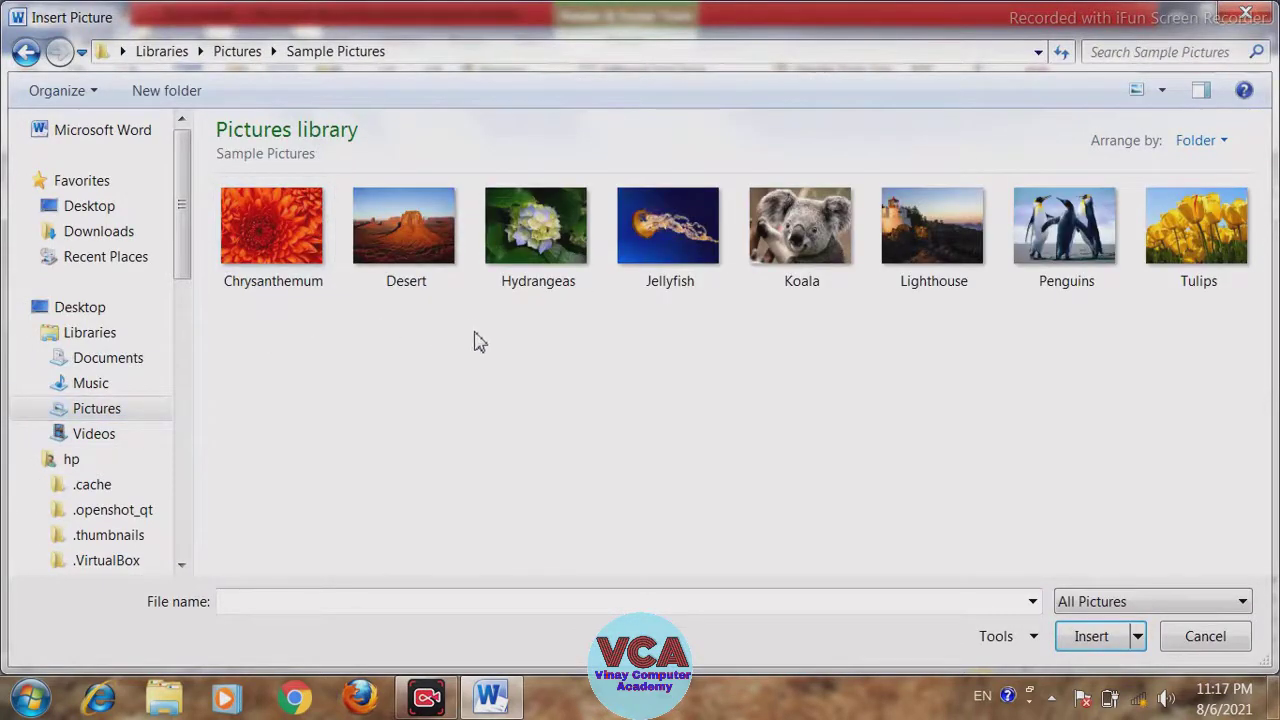
click(1093, 255)
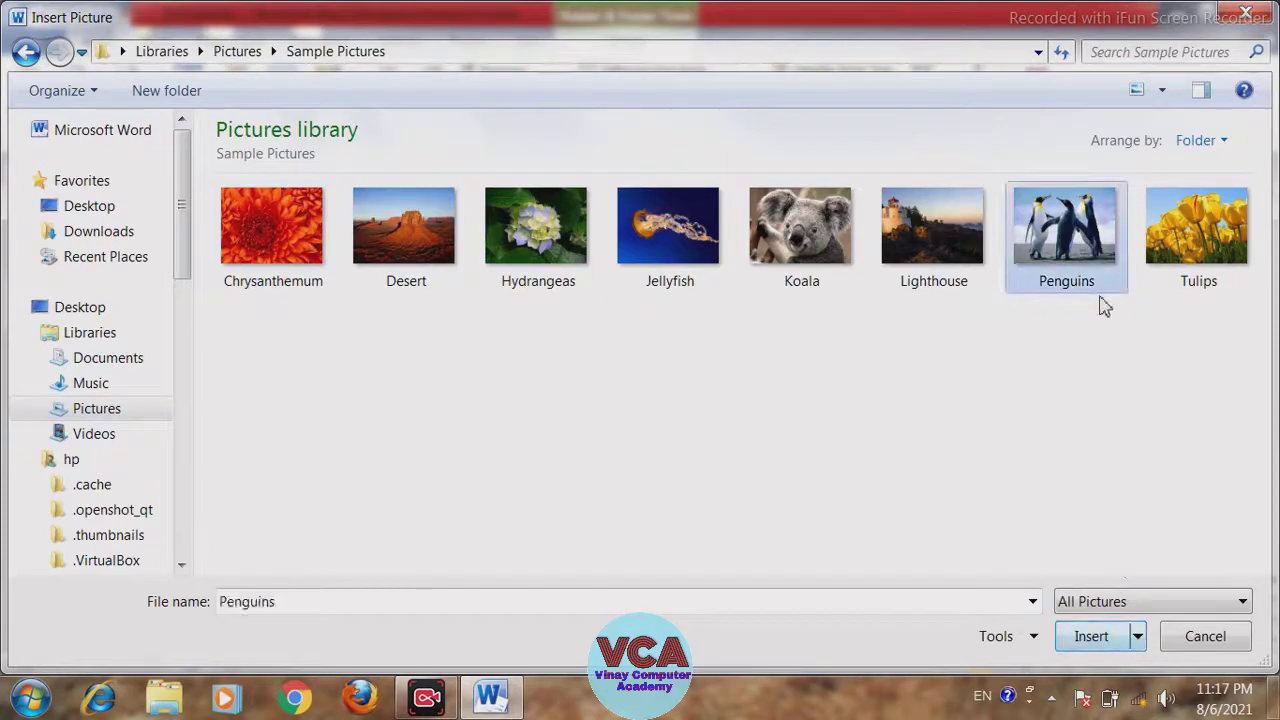
click(1097, 645)
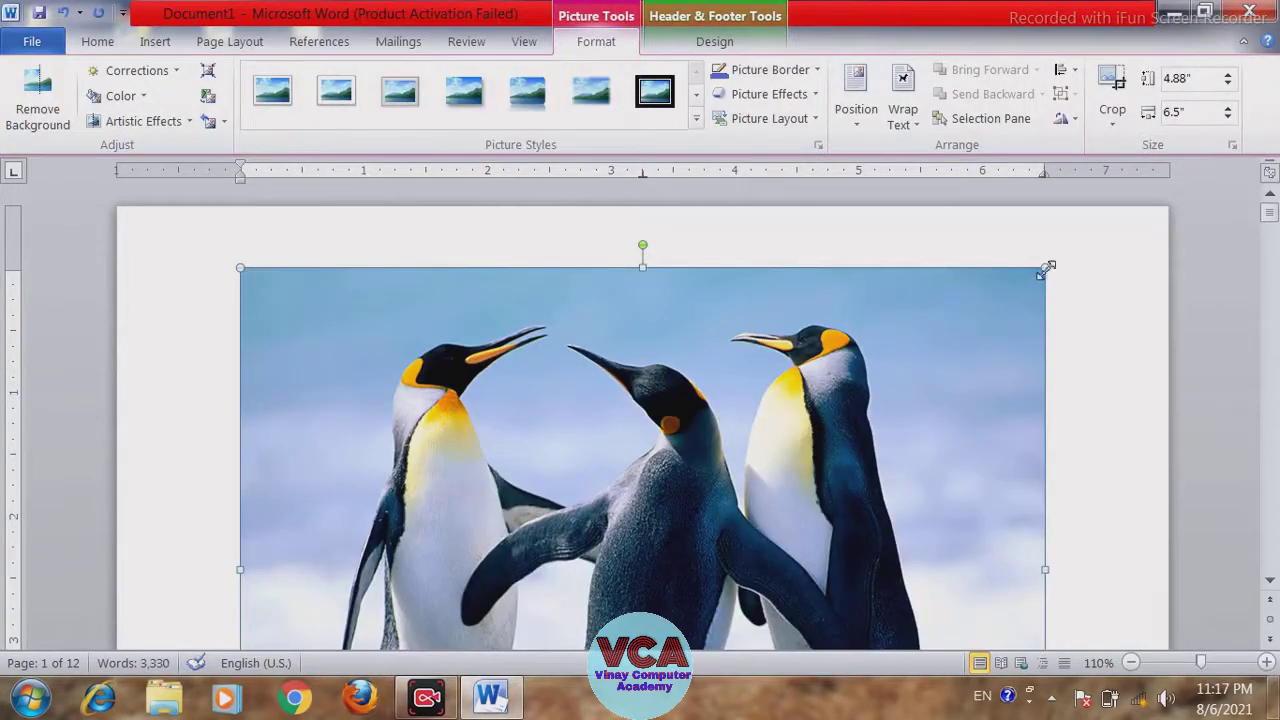
- Shrink the header's penguin picture to about 0.39" by 0.52", then leave the header and check it on the pages
drag(1035, 291, 575, 594)
drag(612, 270, 328, 488)
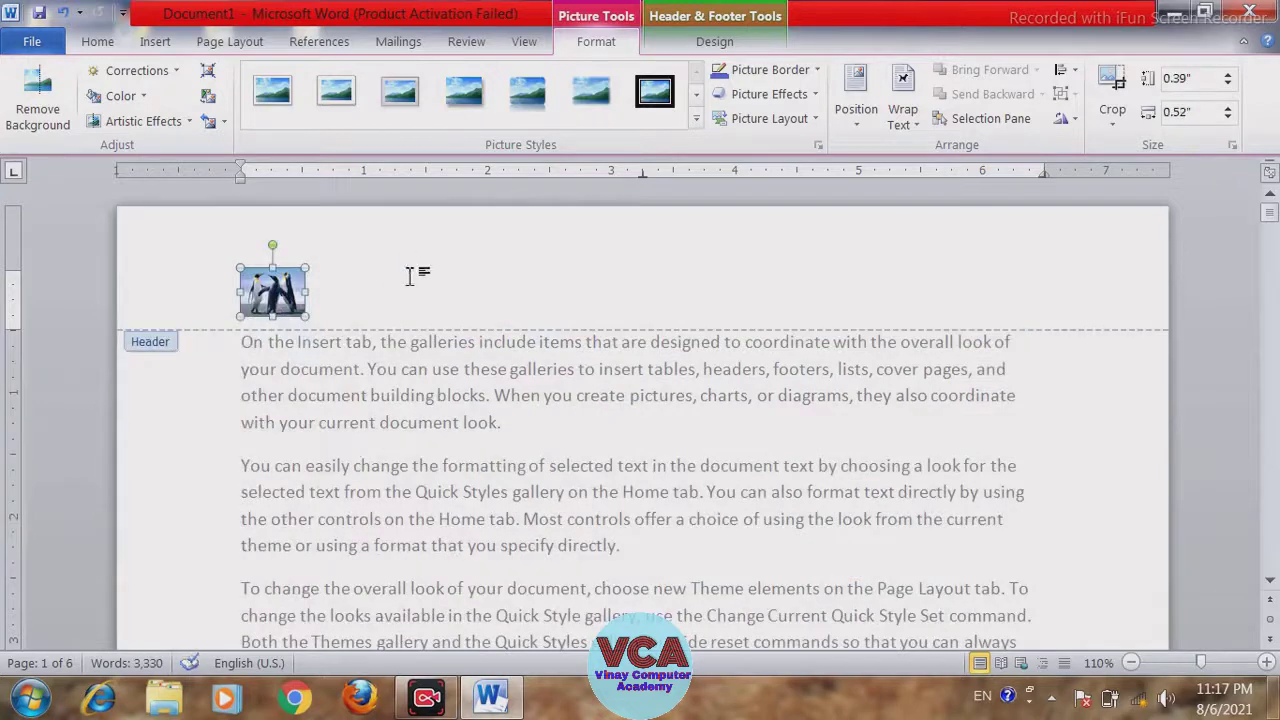
click(364, 287)
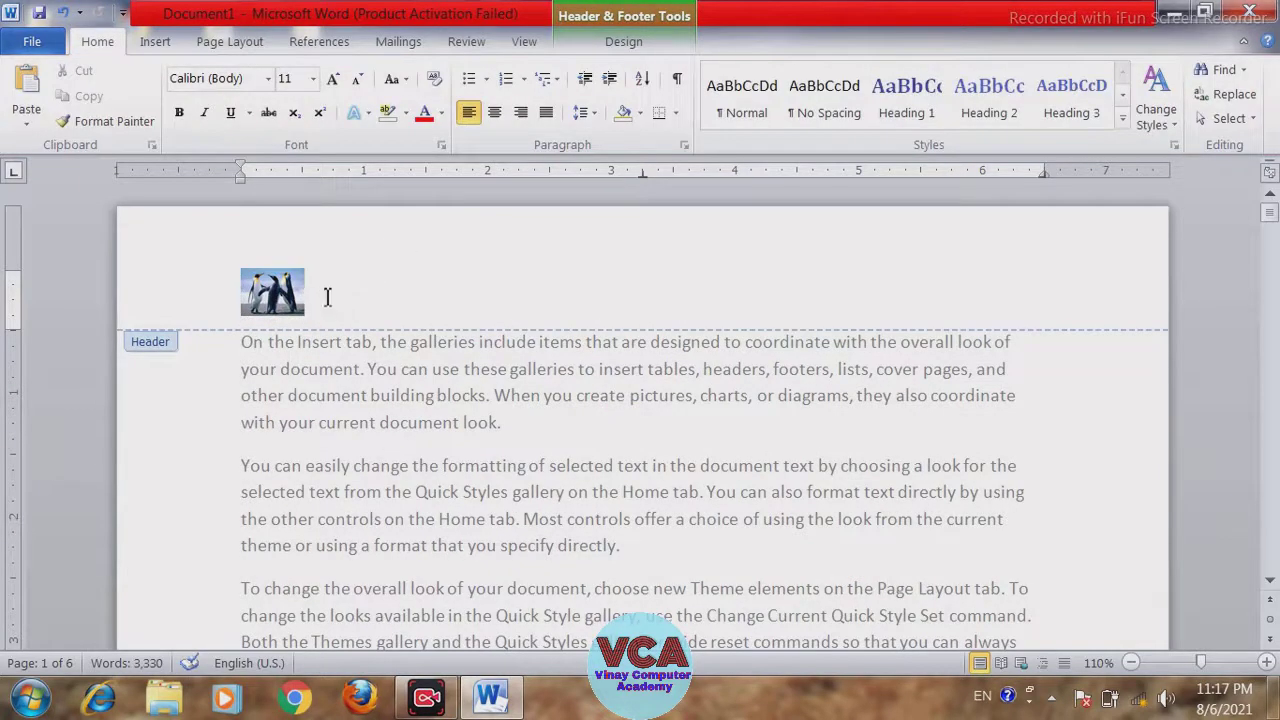
double_click(362, 467)
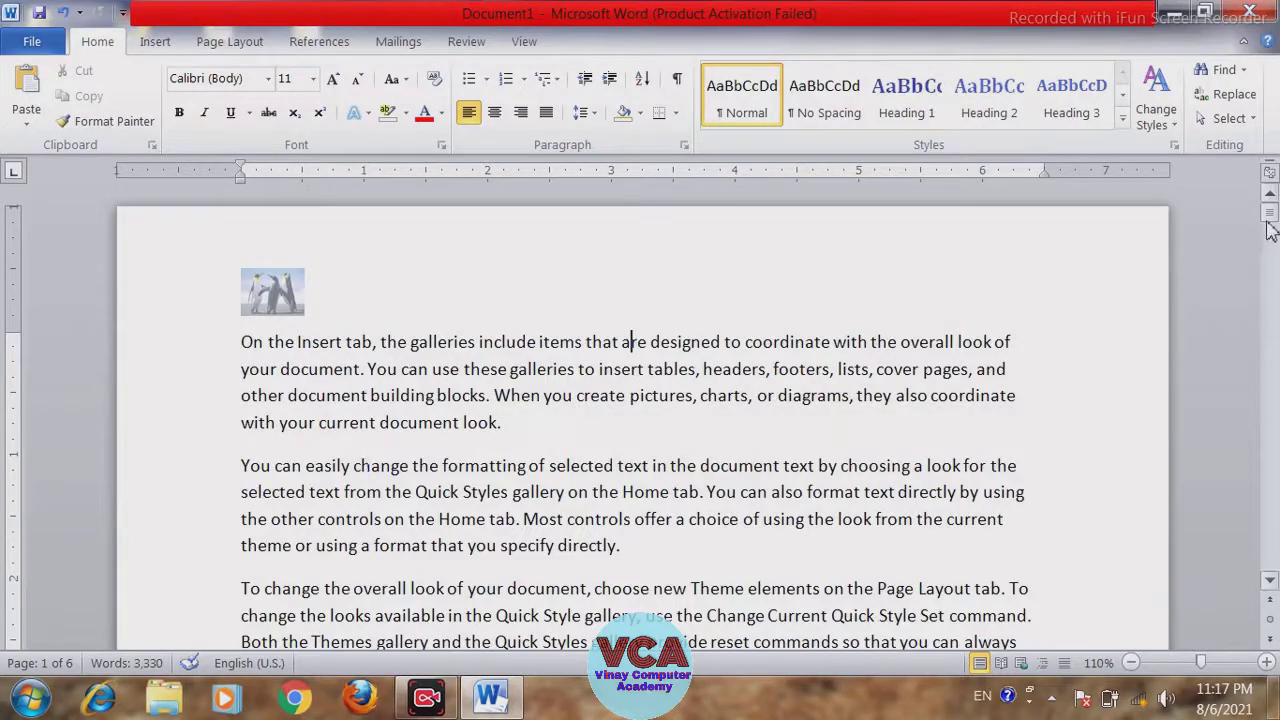
mouse_move(1270, 230)
mouse_down()
mouse_move(1275, 425)
mouse_move(1272, 215)
mouse_up()
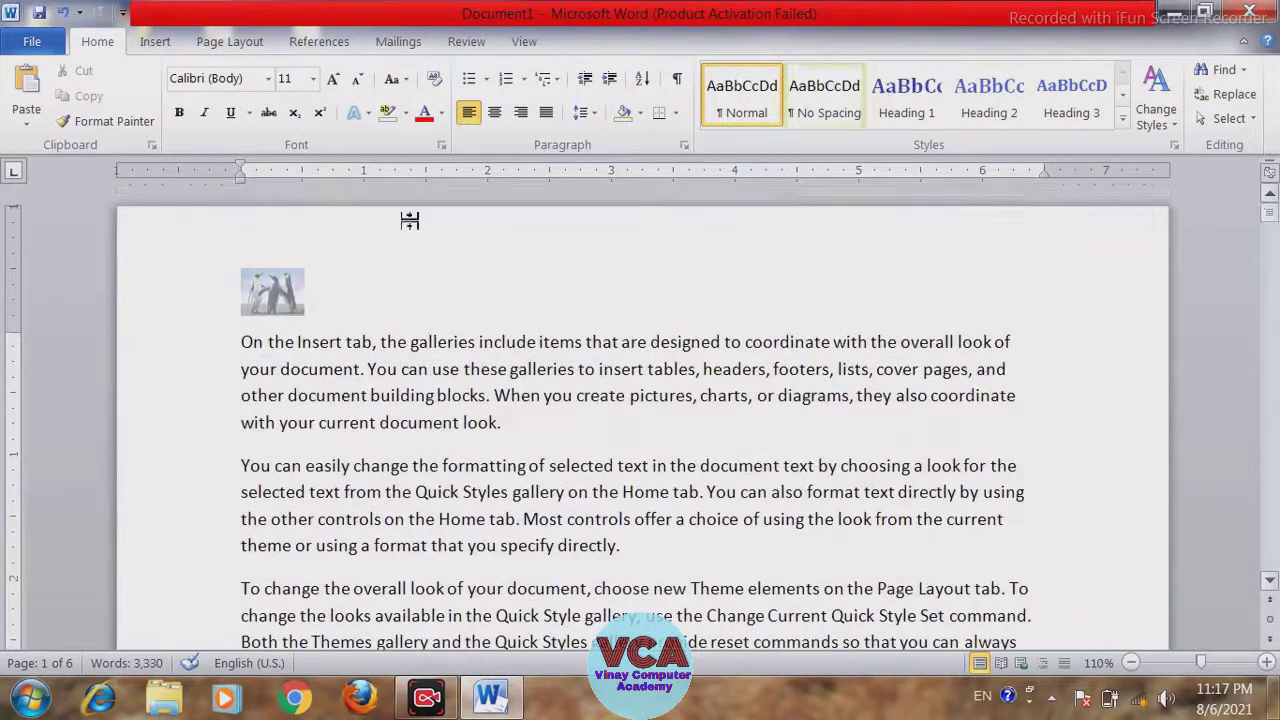
- Reopen the header and delete the penguin picture
double_click(300, 298)
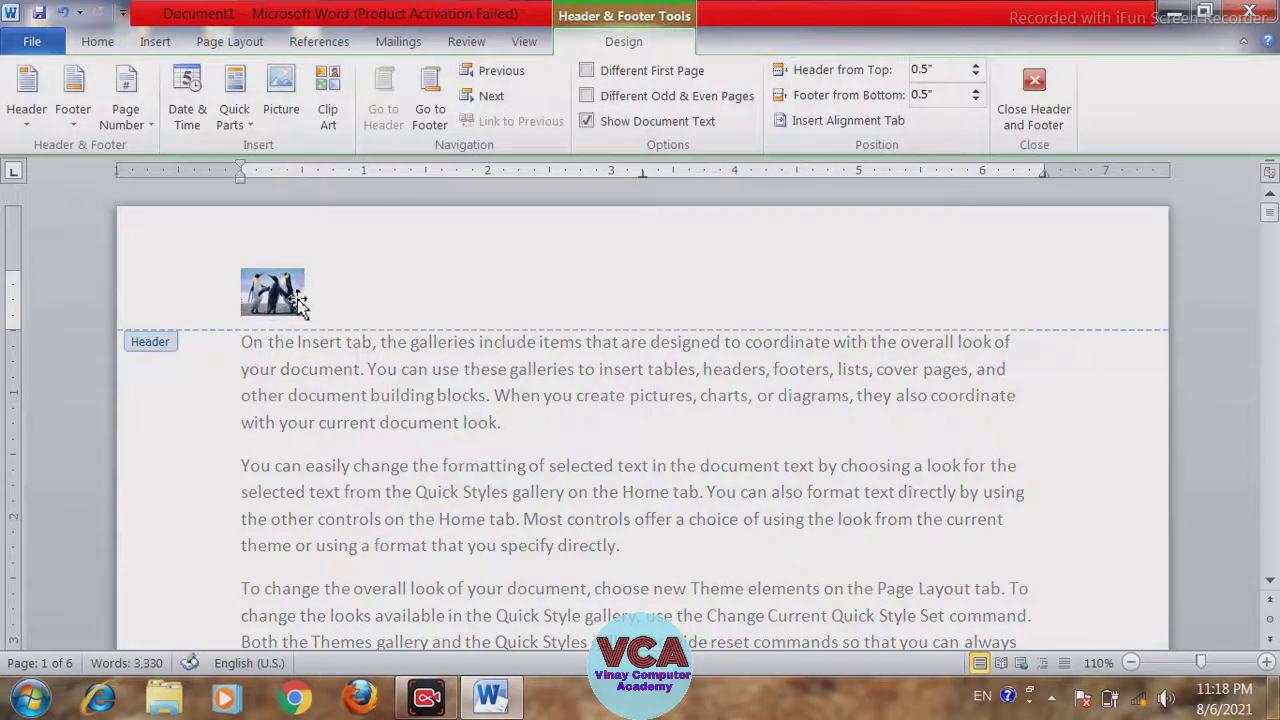
click(289, 297)
key(Delete)
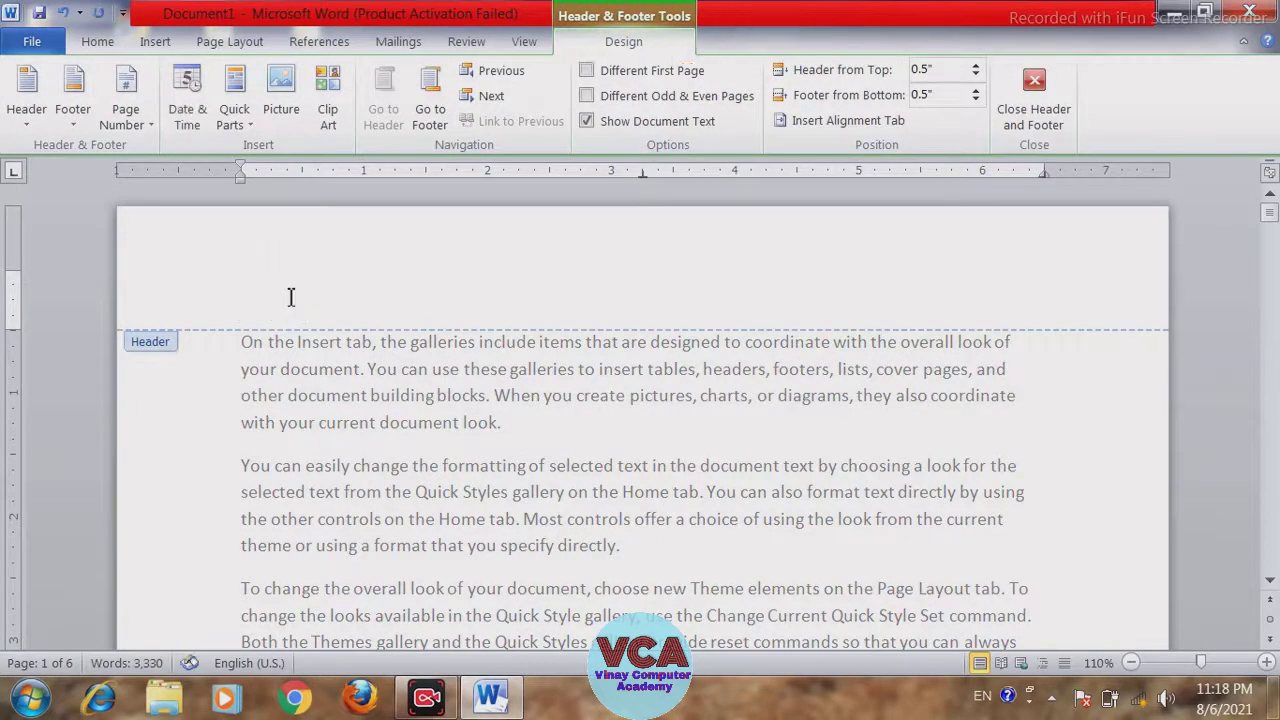
- Search the clip art for "animal" and insert the cow image into the header
click(330, 100)
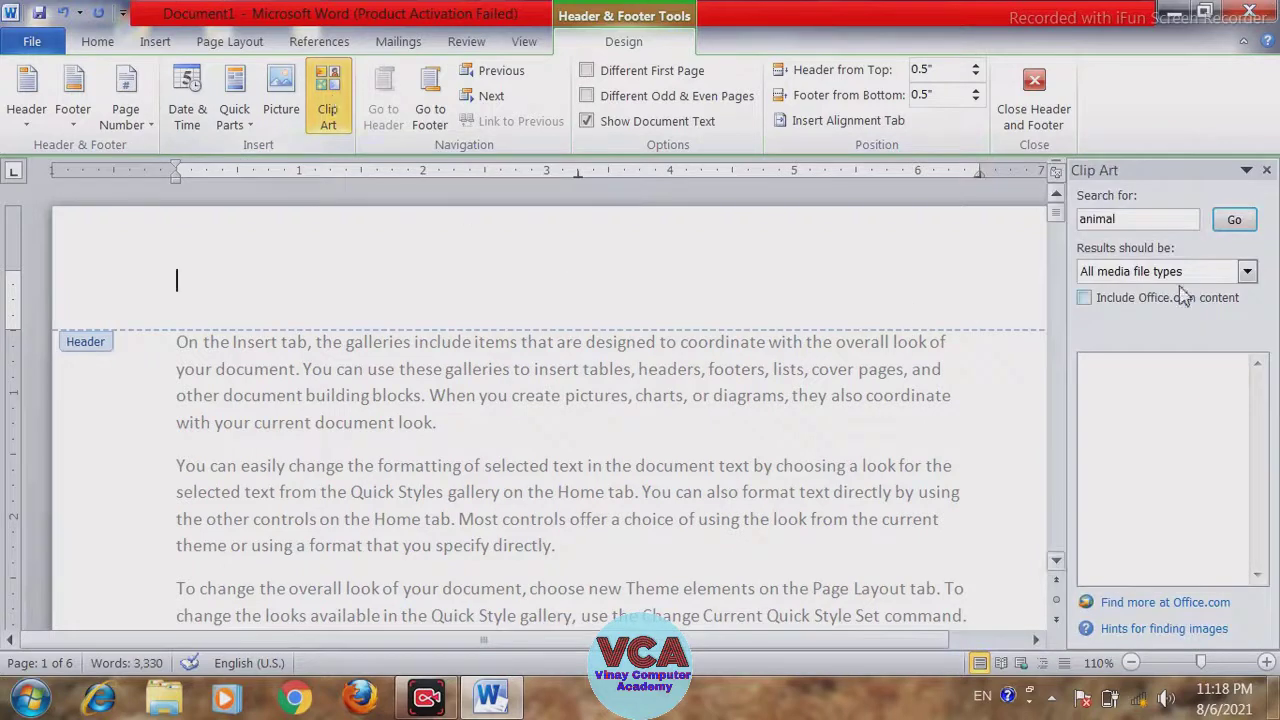
double_click(1132, 222)
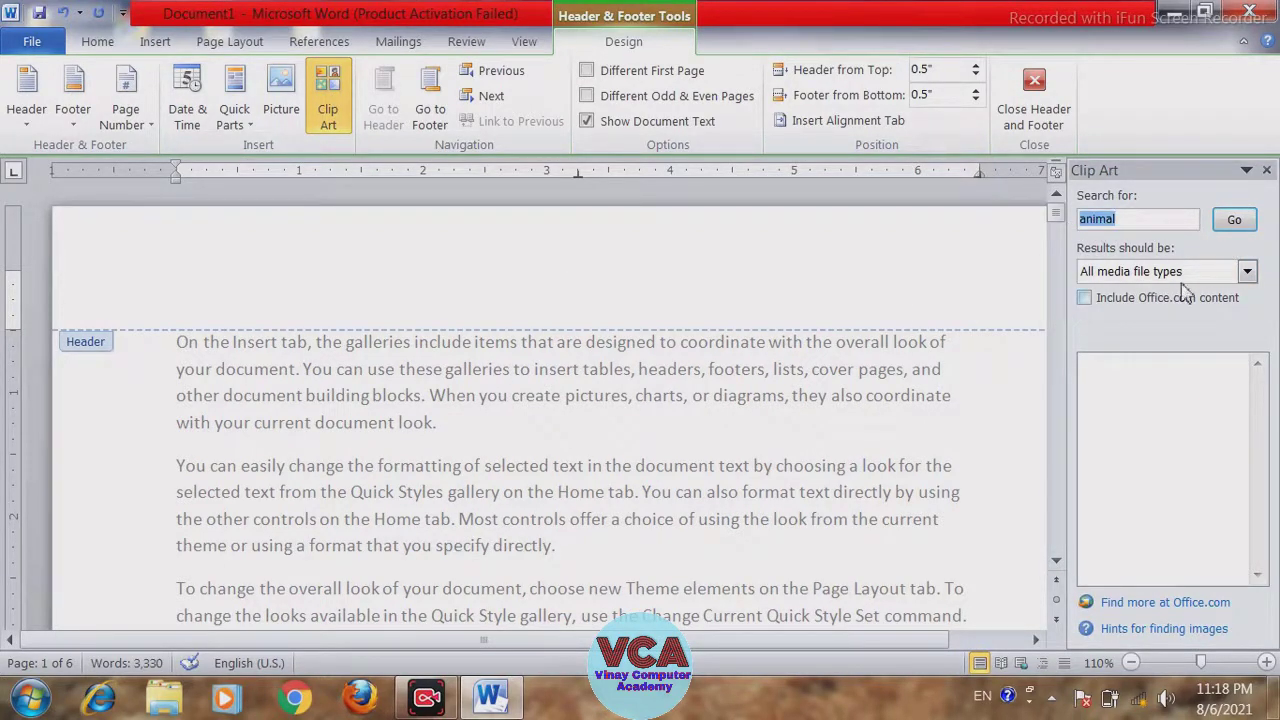
click(1234, 219)
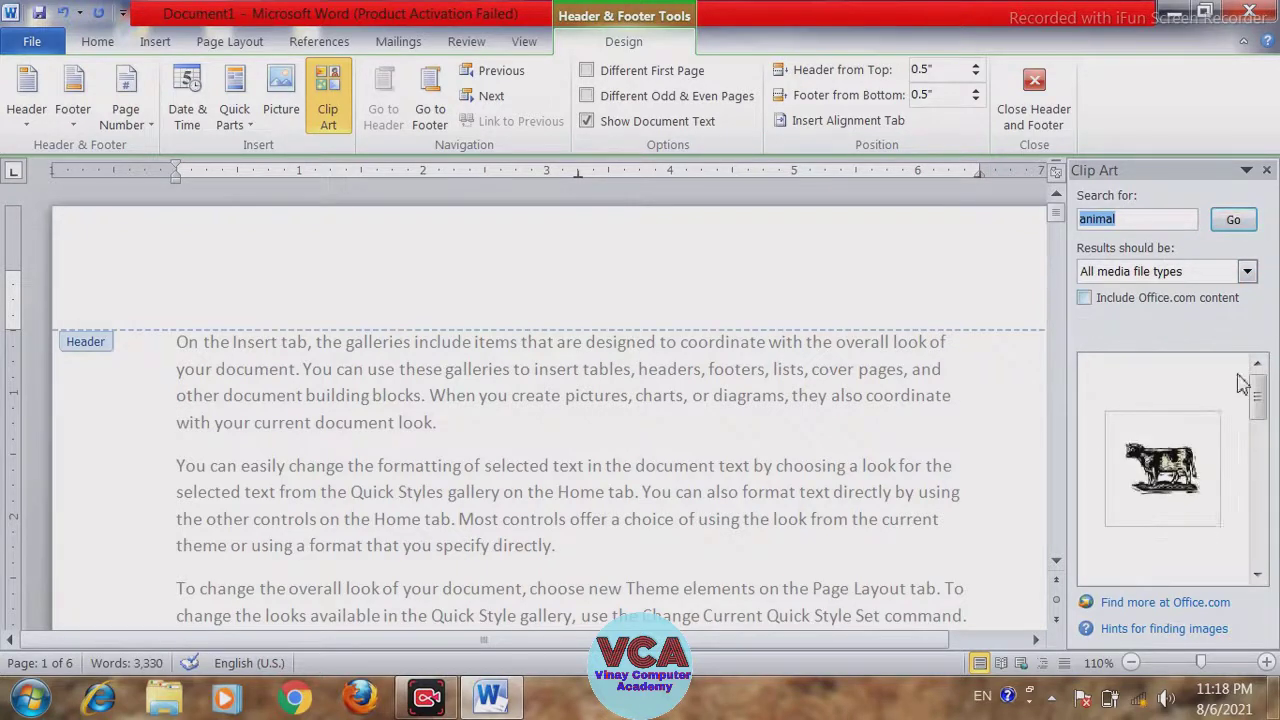
click(1262, 446)
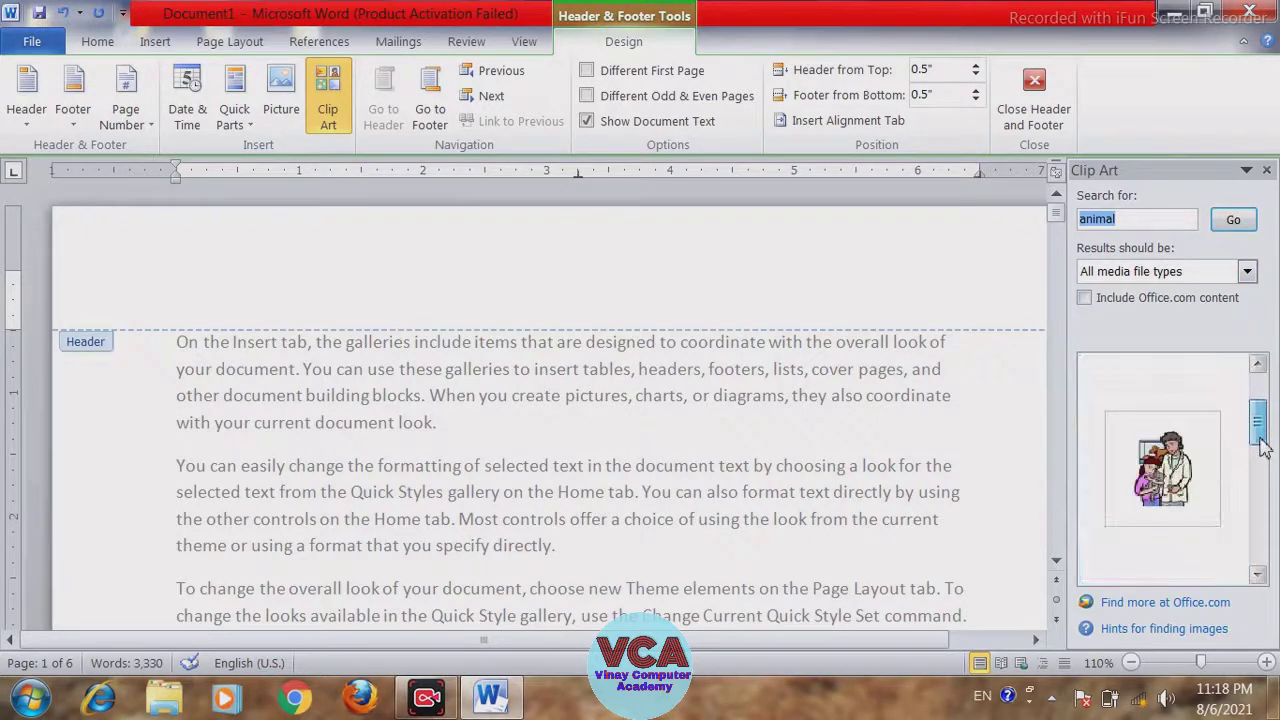
drag(1262, 446, 1262, 482)
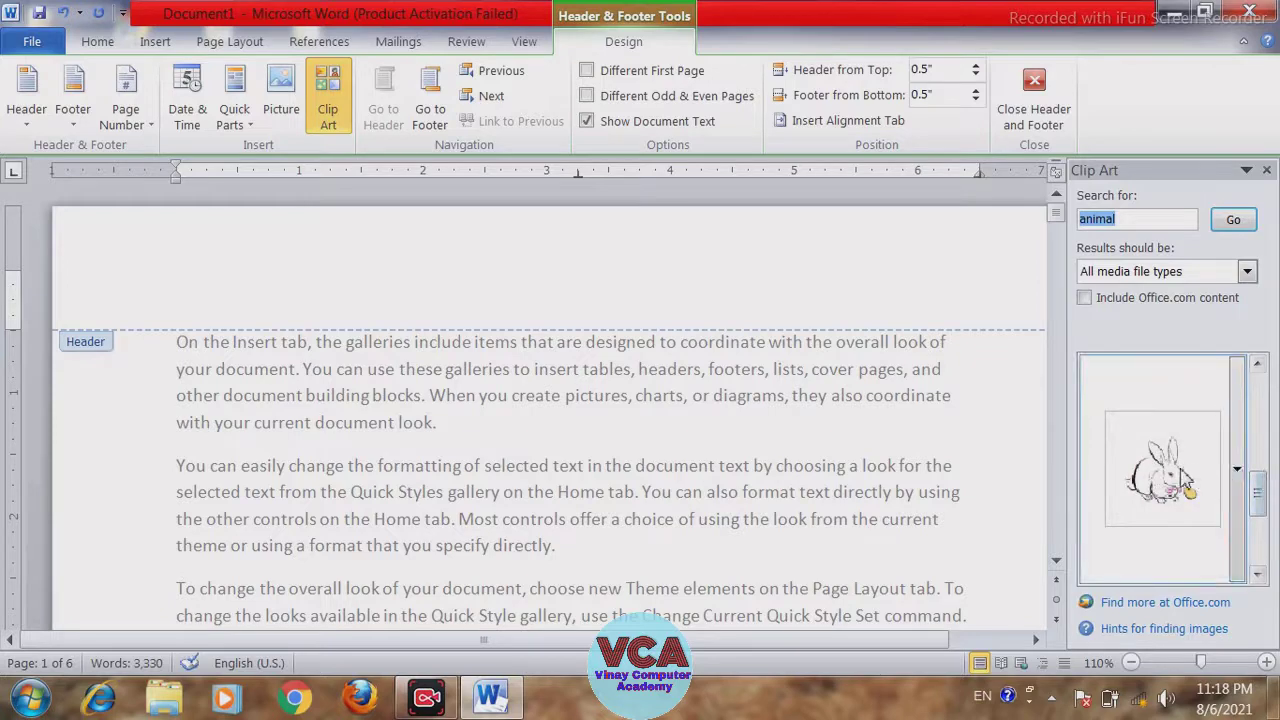
drag(1257, 490, 1257, 372)
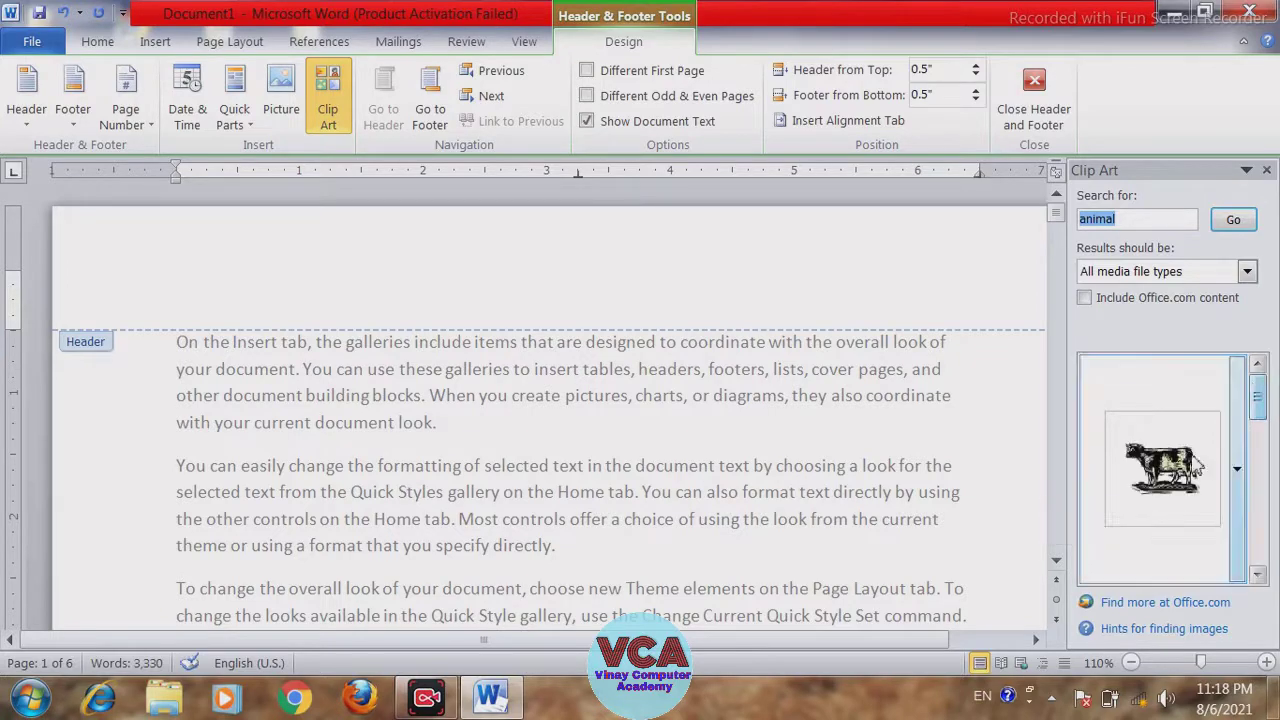
click(1162, 465)
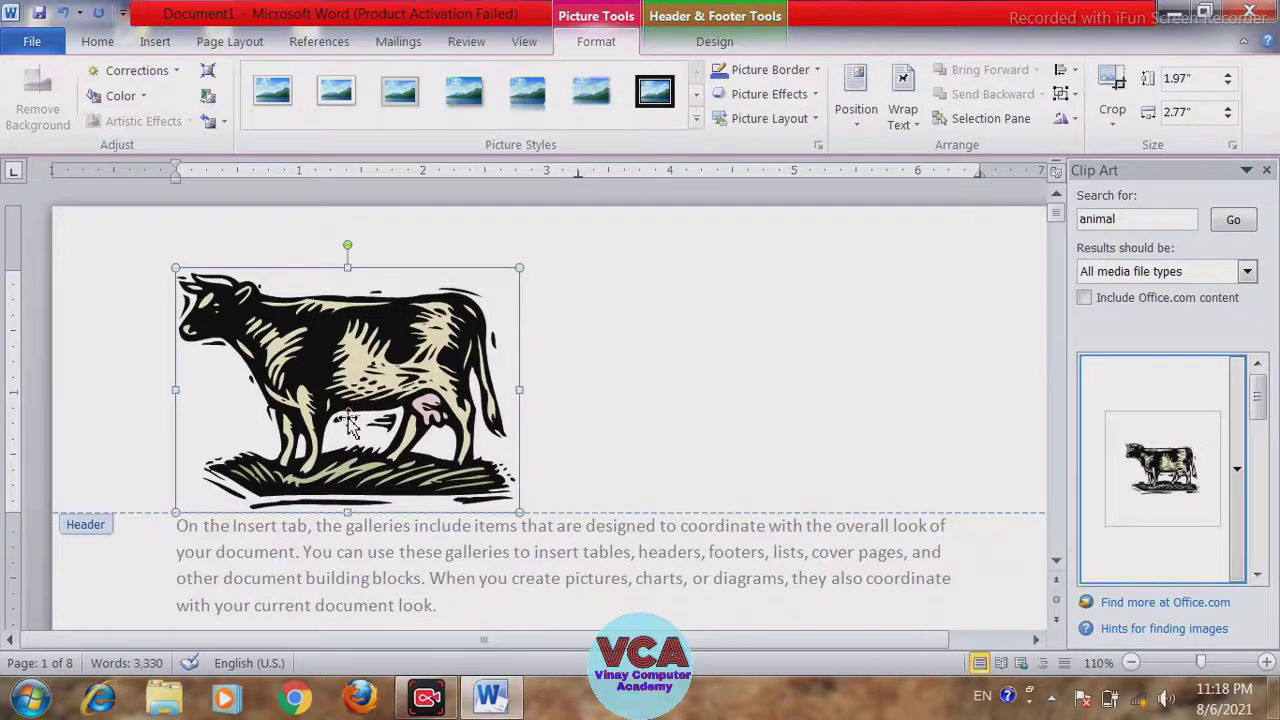
- Shrink the cow clip art in the header to about 0.29" by 0.42" and close the clip art search
drag(519, 268, 232, 468)
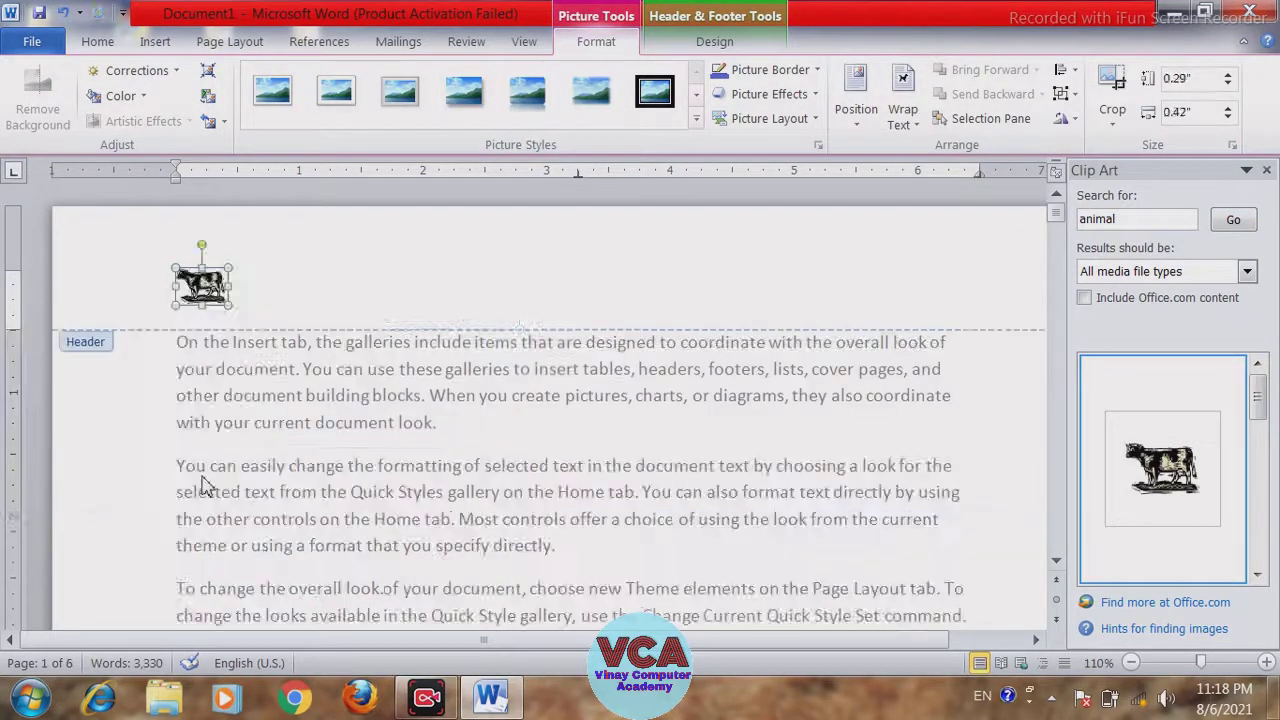
click(1266, 170)
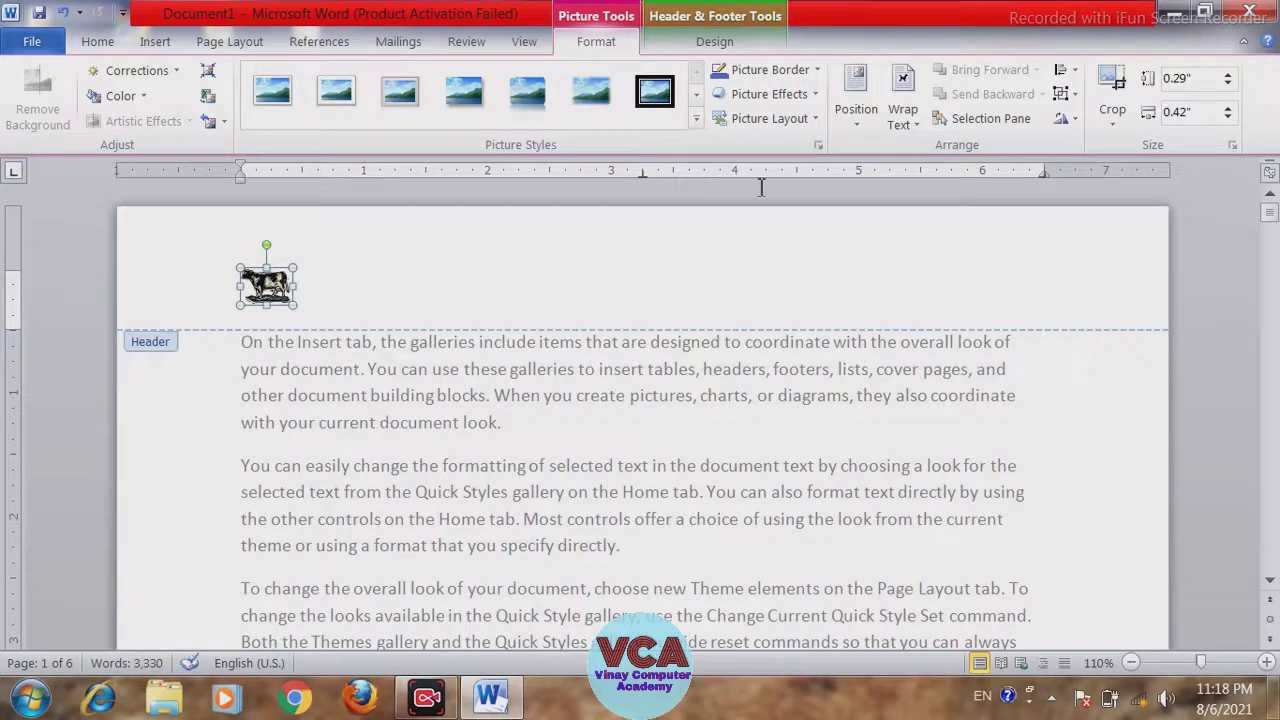
- Leave the header and check the cow clip art at the top of the page
click(714, 41)
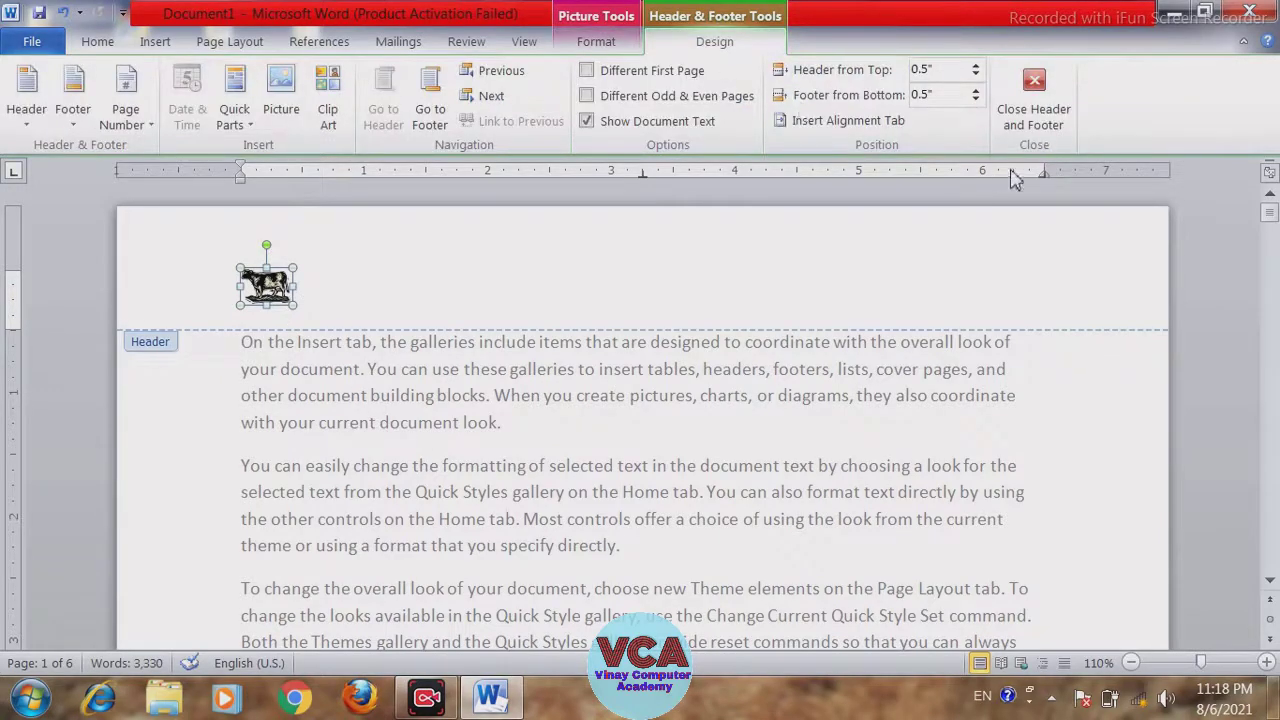
click(1028, 122)
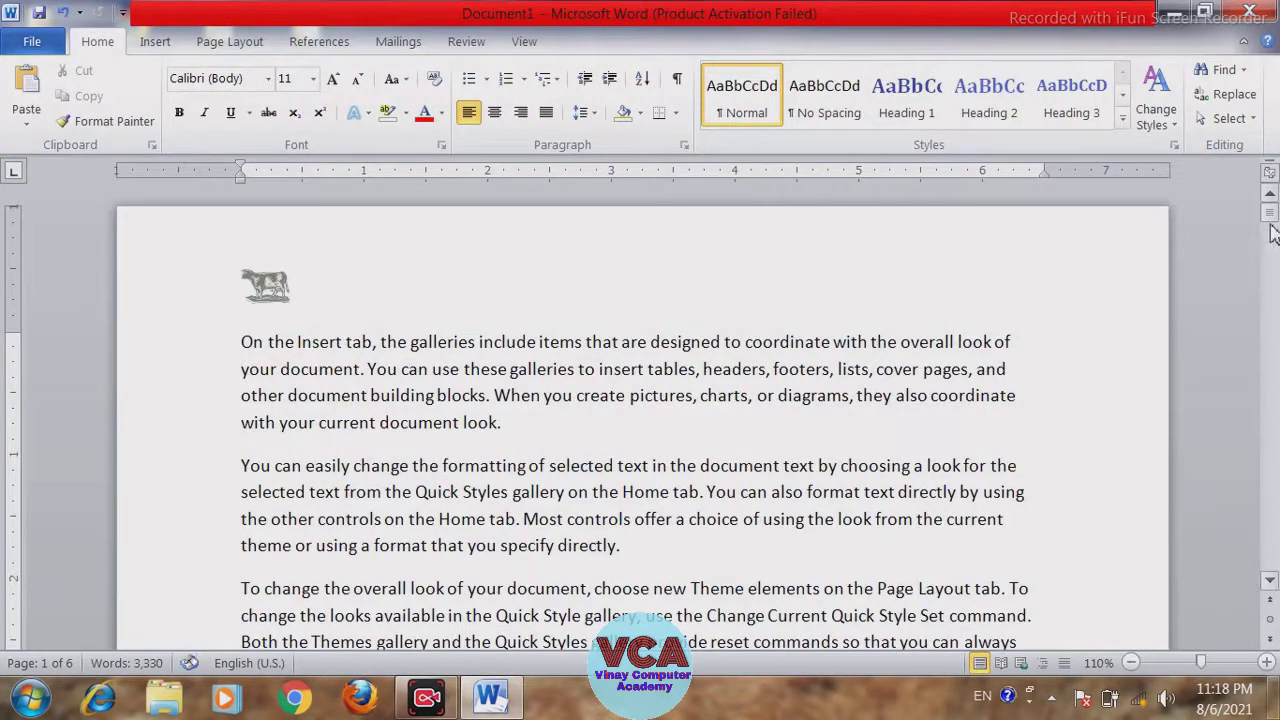
mouse_move(1270, 213)
mouse_down()
mouse_move(1276, 345)
mouse_move(1272, 212)
mouse_up()
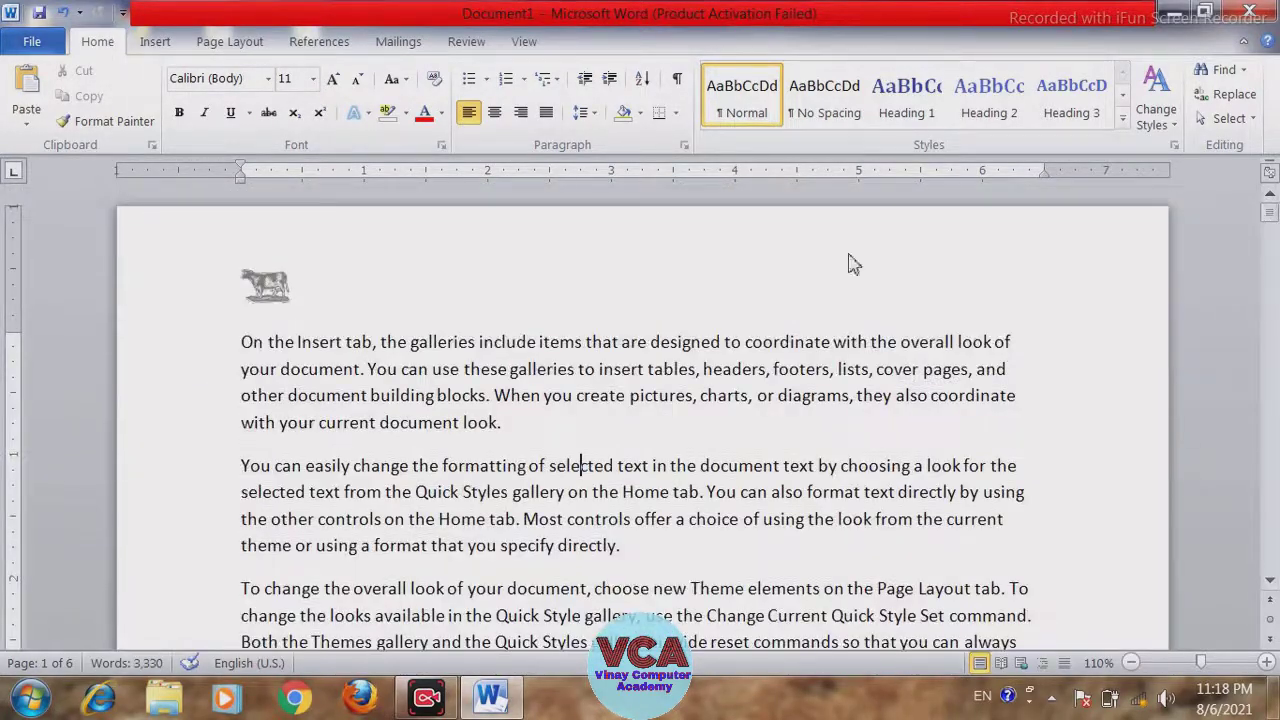
- Reopen the header and delete the cow clip art
double_click(286, 289)
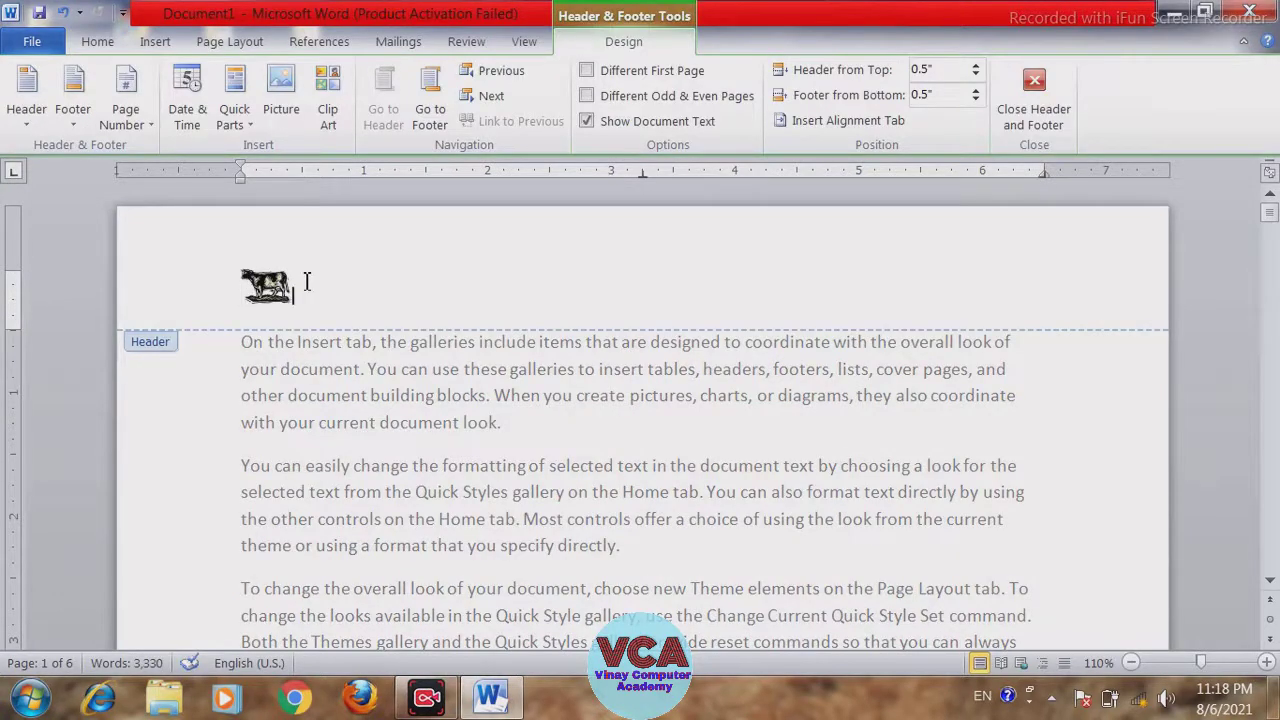
click(278, 290)
key(Delete)
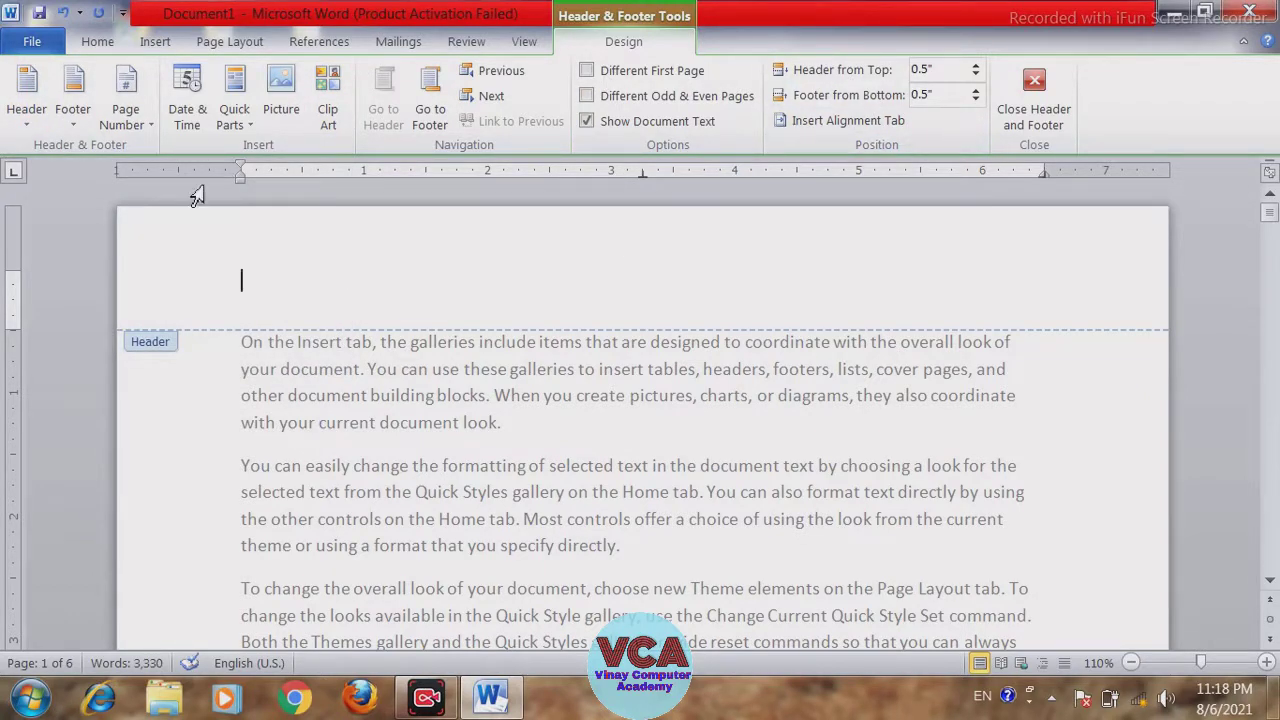
- Enter "VINAY COMPUTER ACADEMY" as the header text
click(32, 118)
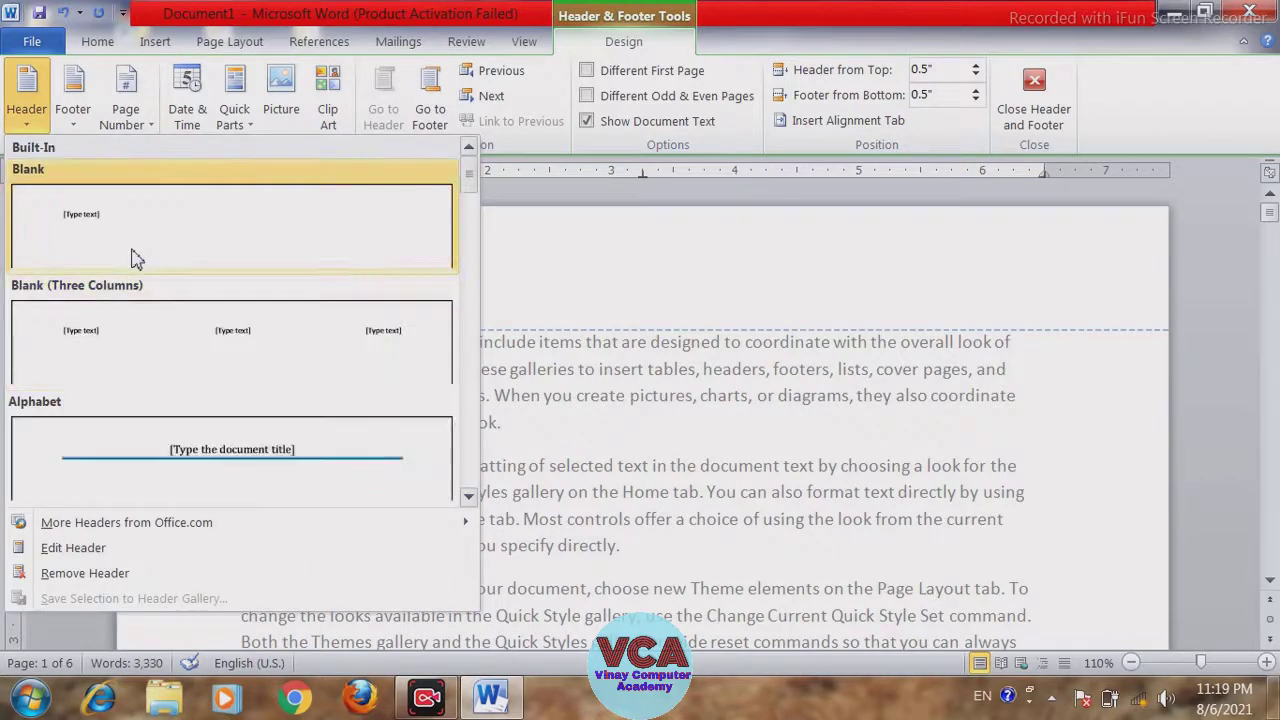
click(565, 278)
text(FSDFJSDLKFSDF)
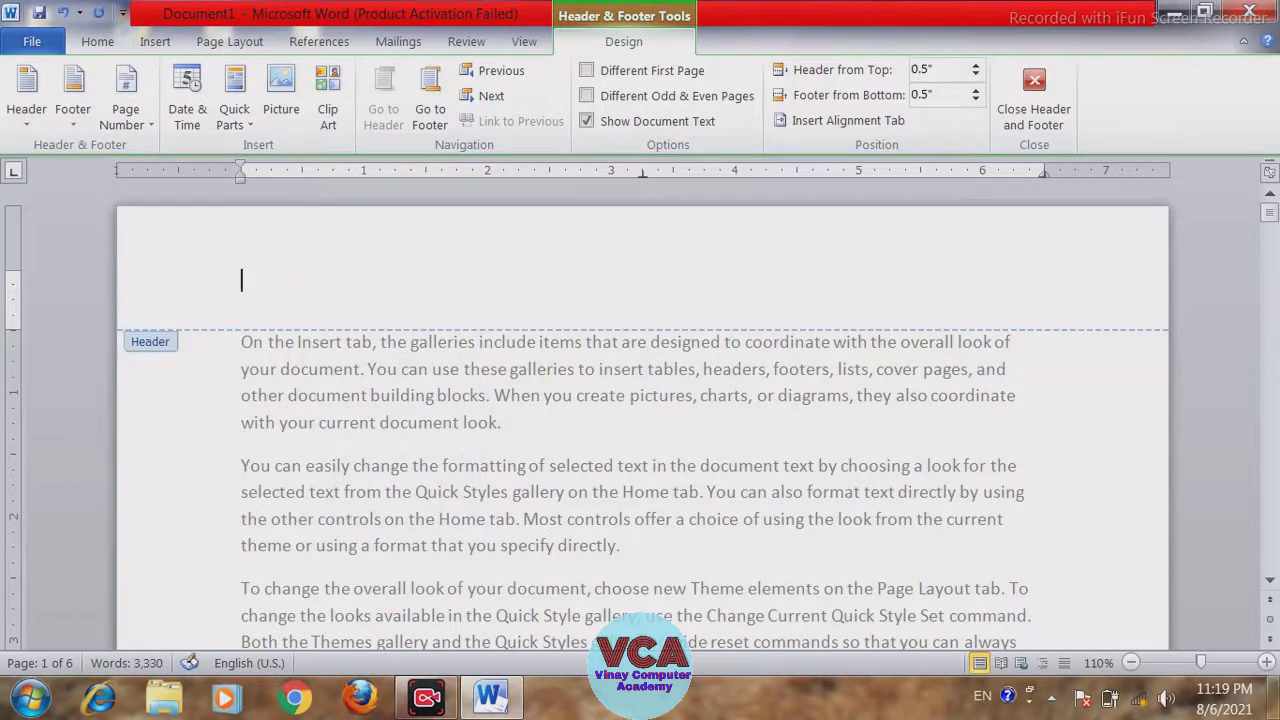
text(VINAY COMPUTER ACADEMY)
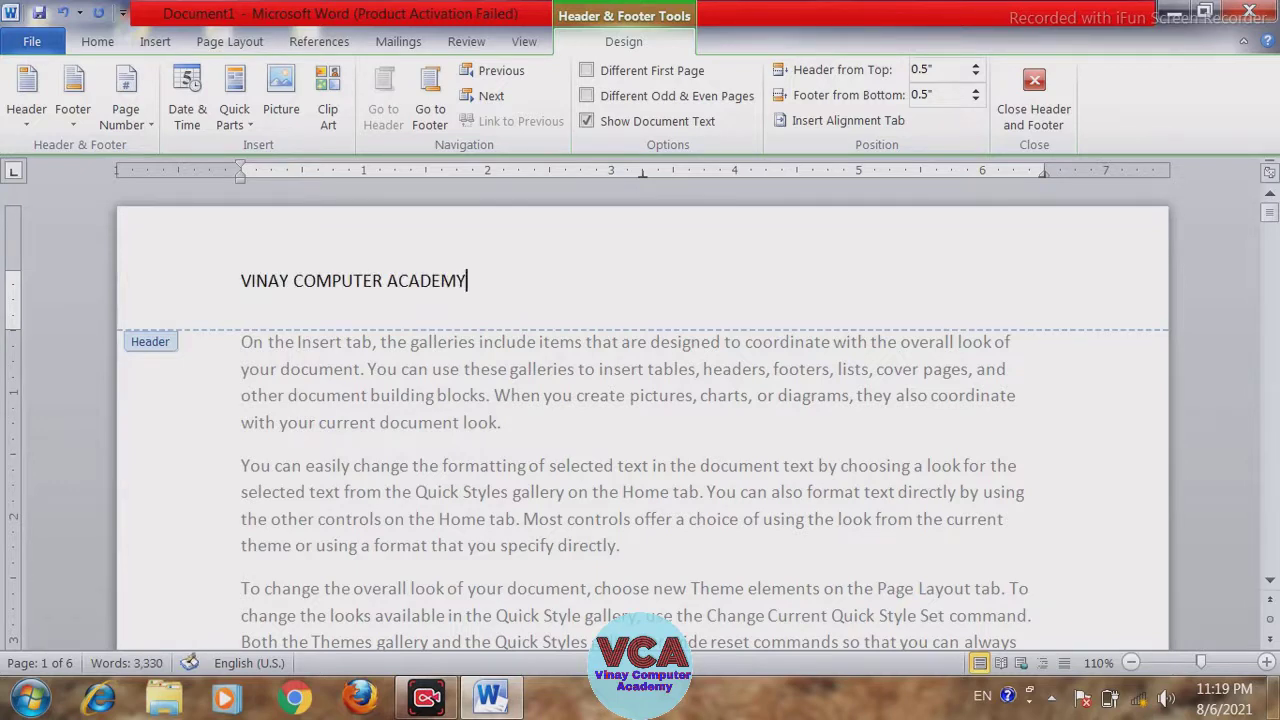
- Format the header text as red, bold Times New Roman at size 12
drag(472, 283, 240, 284)
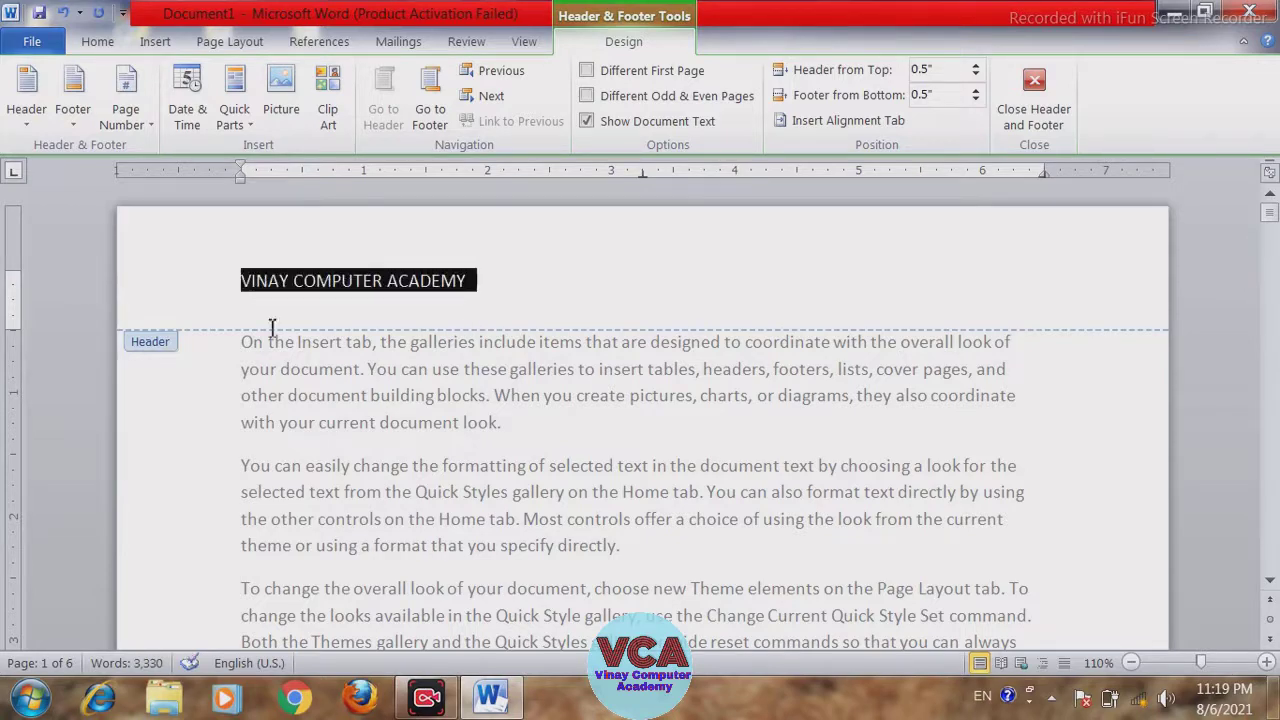
click(97, 41)
click(424, 112)
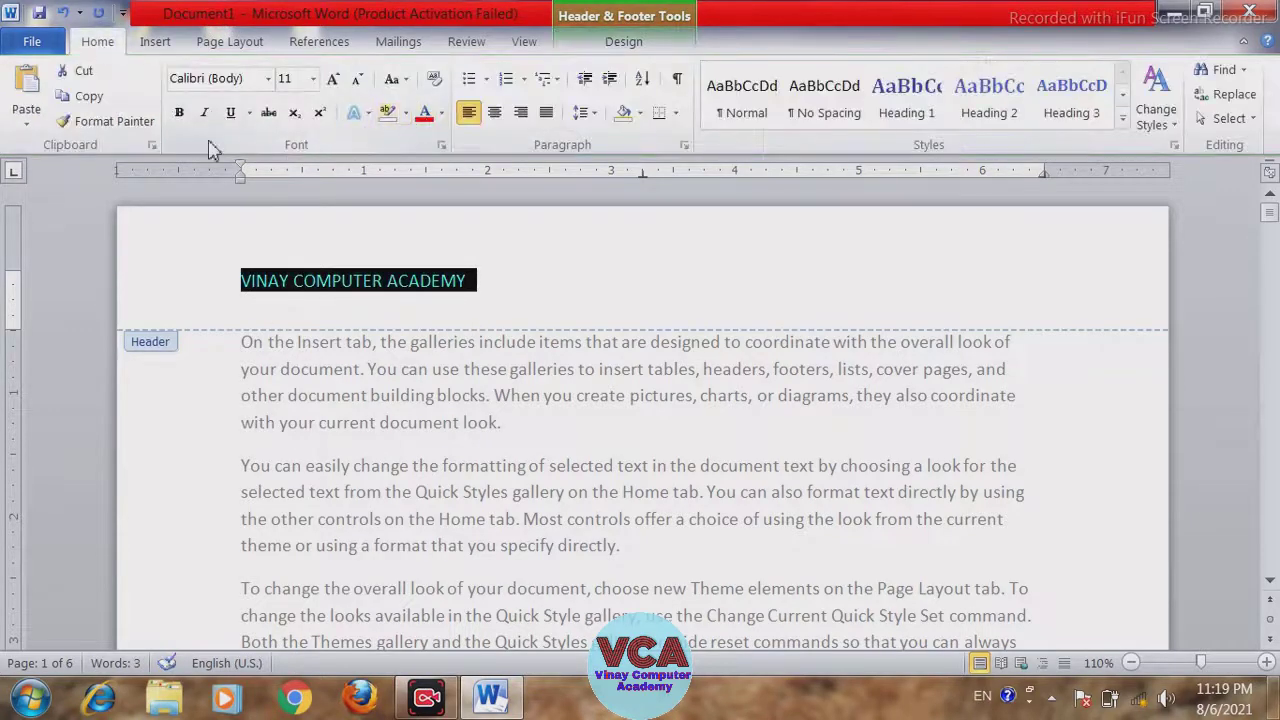
click(178, 112)
click(245, 79)
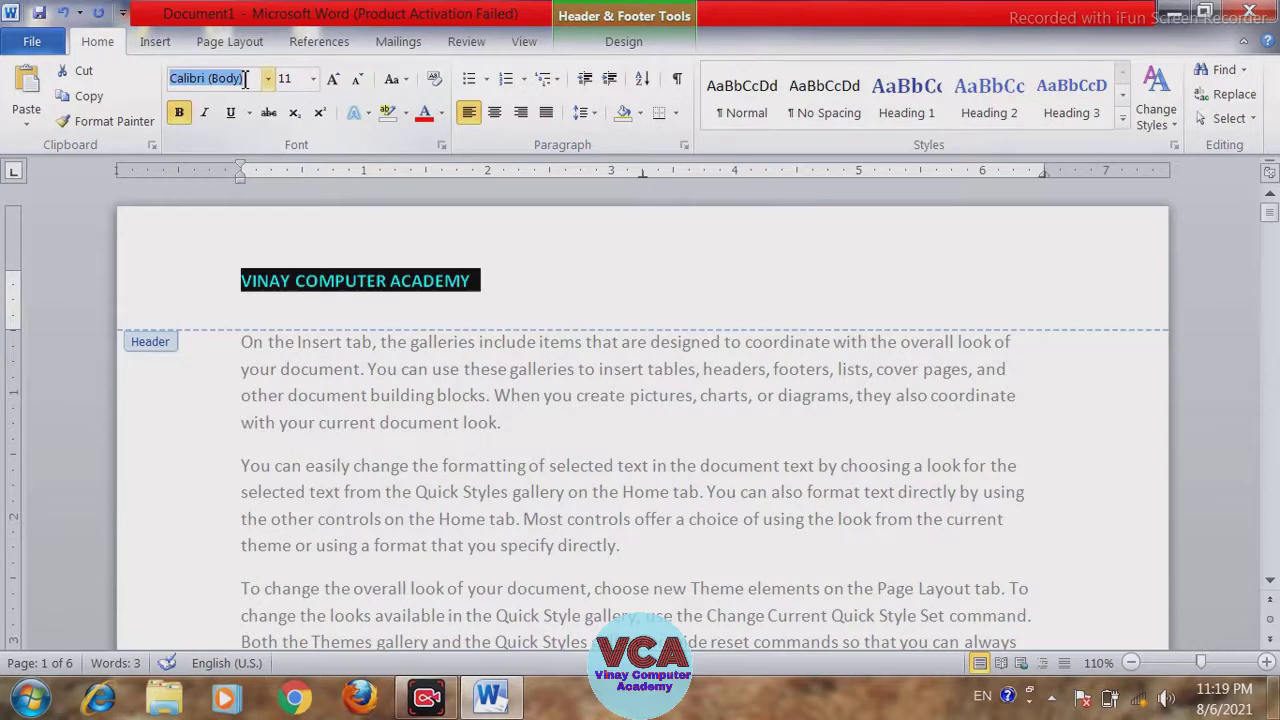
text(Times New Roma)
key(Return)
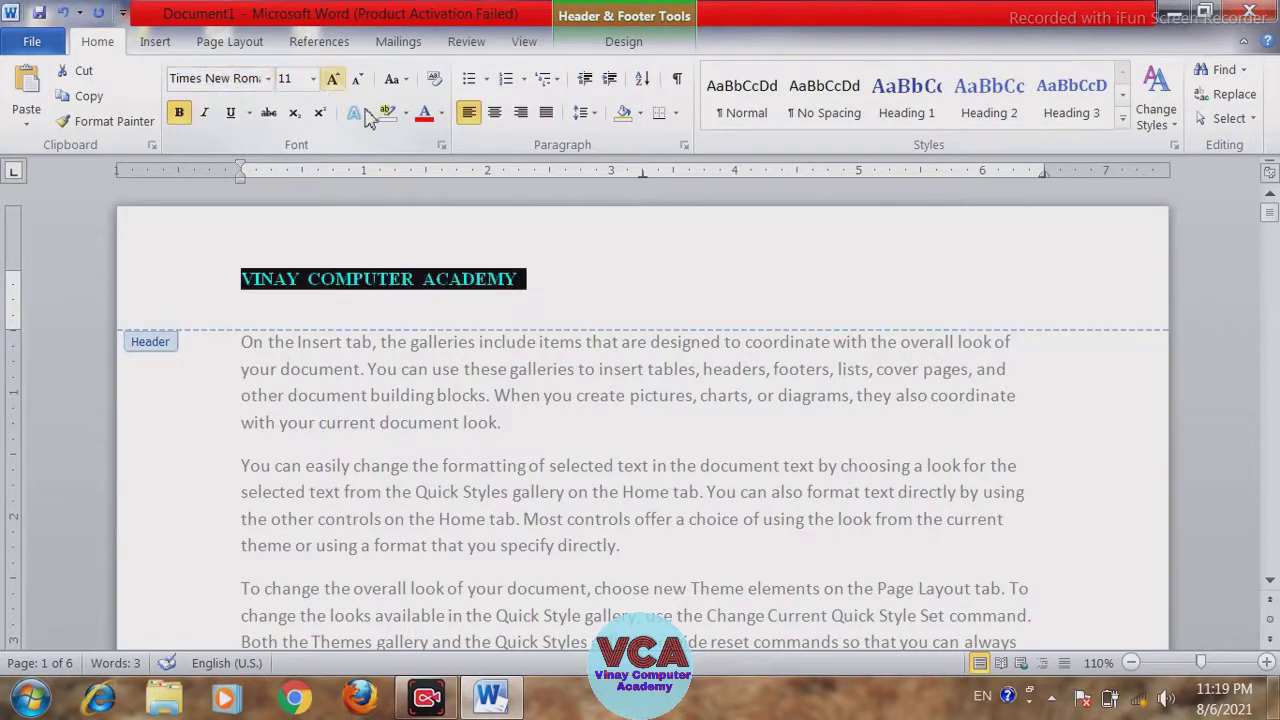
click(331, 79)
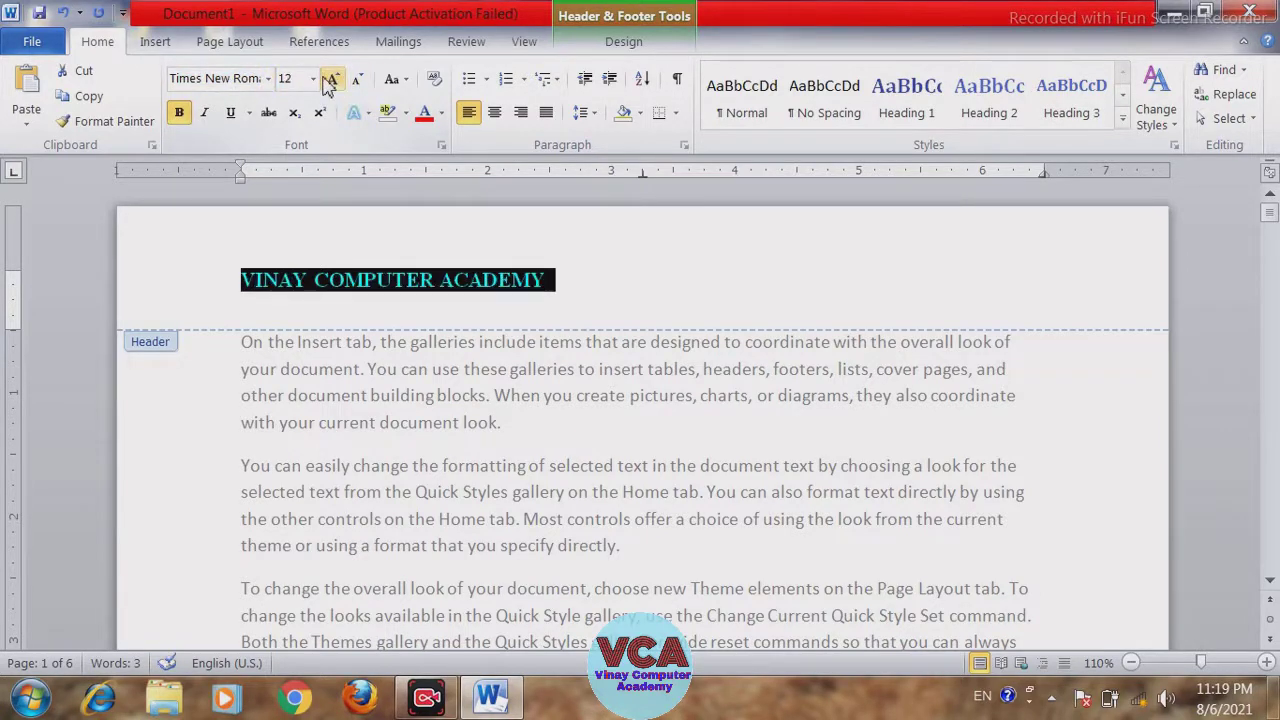
click(564, 288)
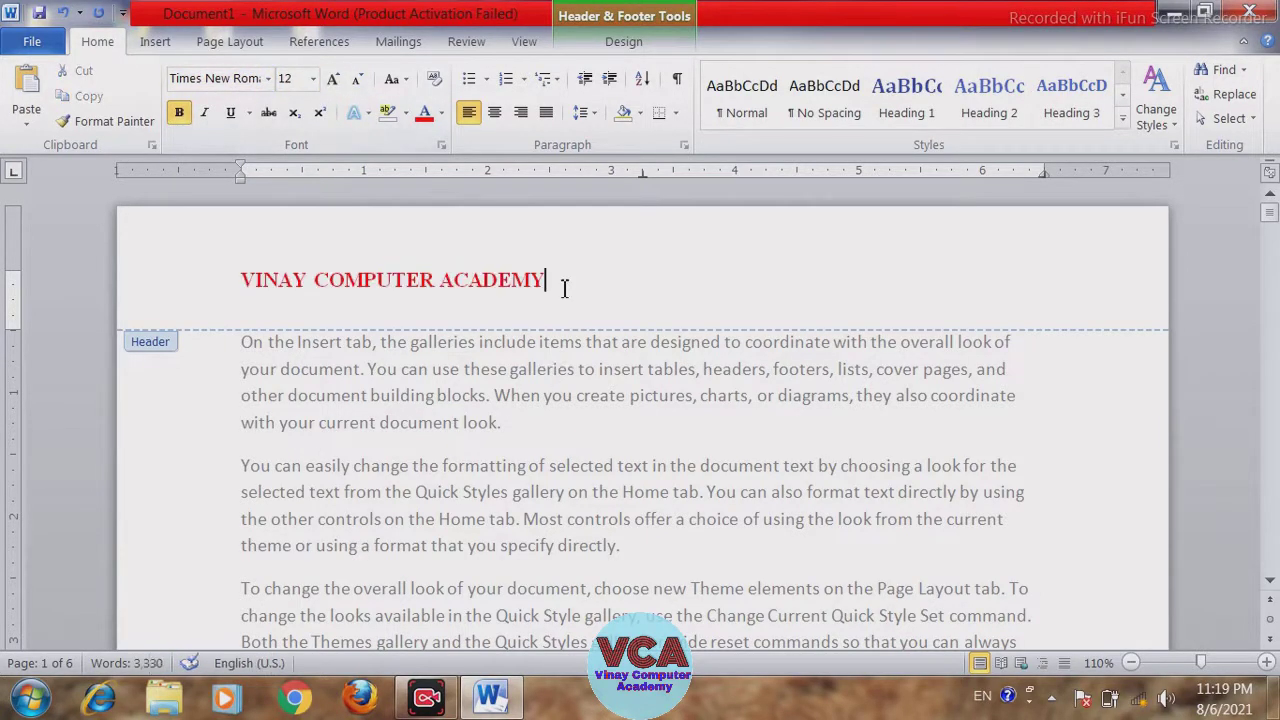
- Try the header at 0.7 inches and at 0.1 inches from the top of the page
click(633, 45)
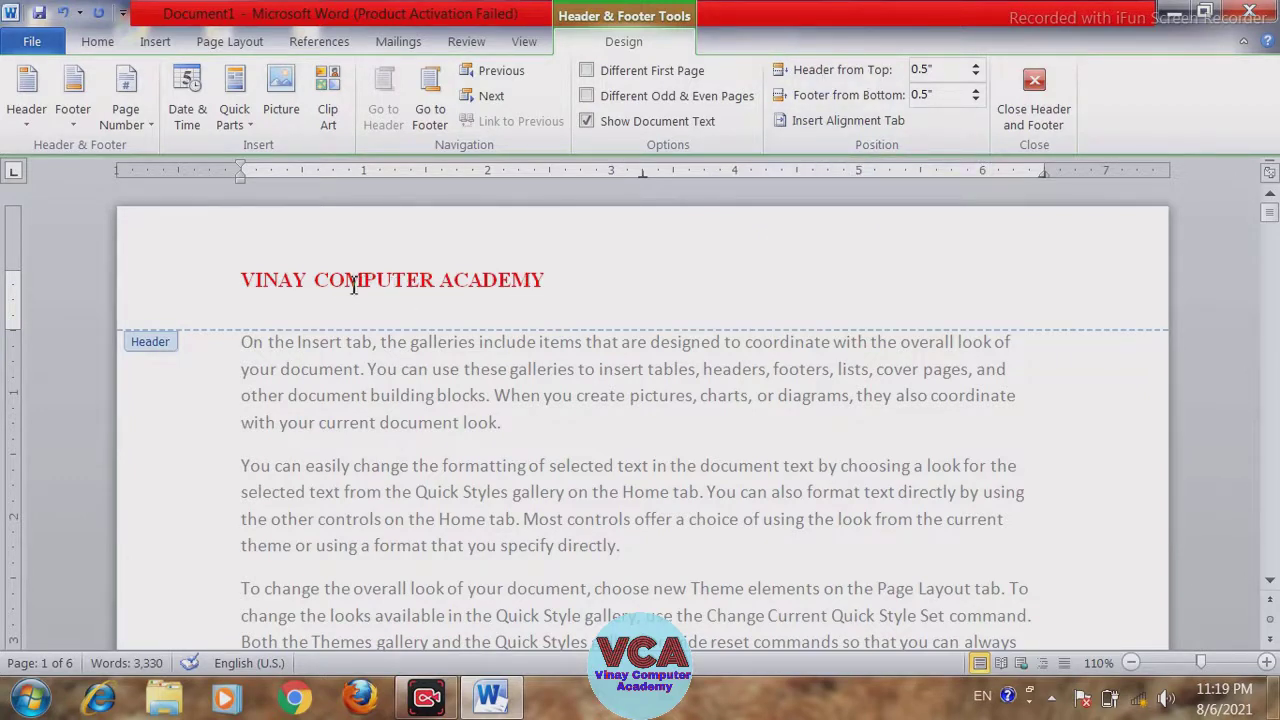
drag(545, 279, 306, 296)
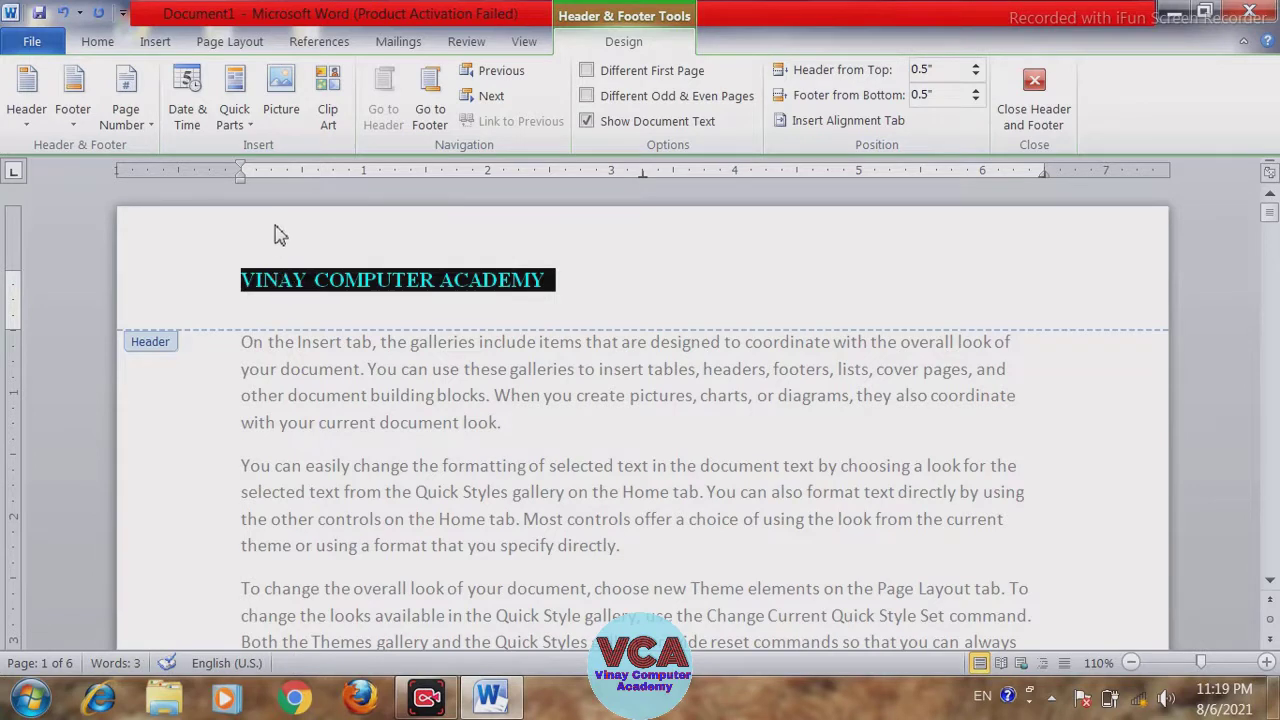
click(540, 282)
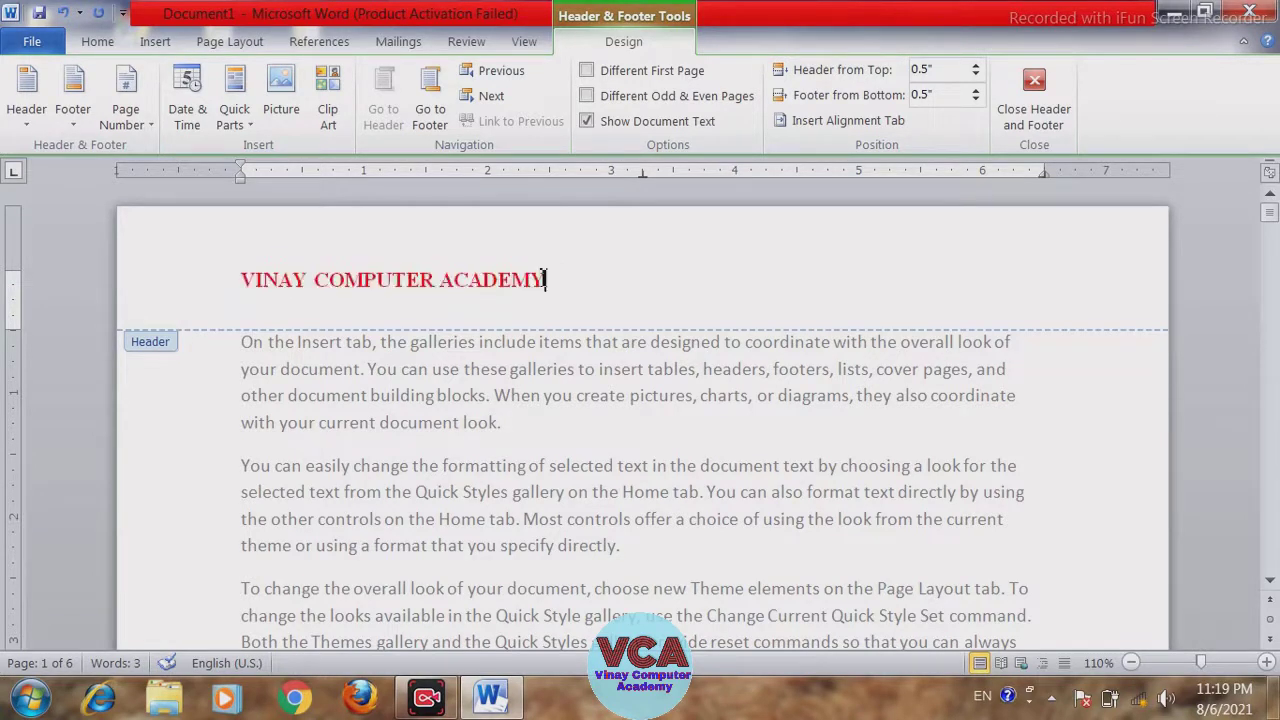
click(976, 65)
click(976, 65)
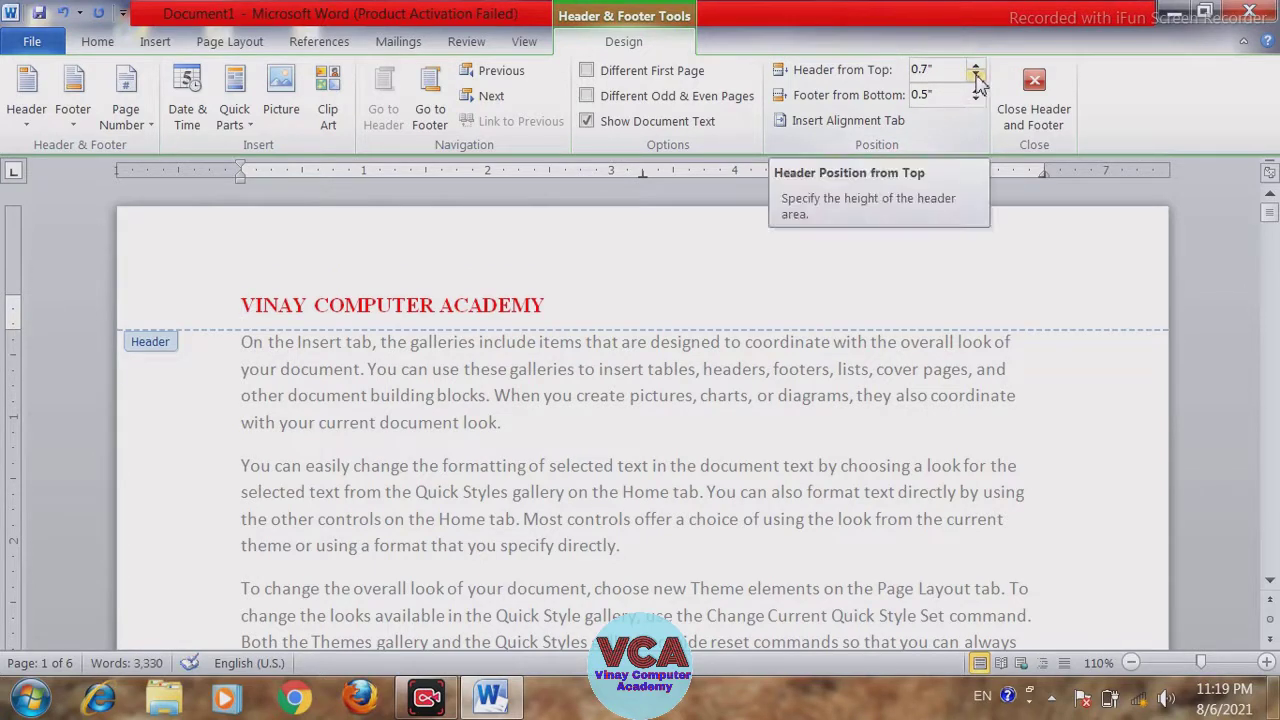
click(976, 76)
click(976, 76)
click(976, 76)
click(976, 76)
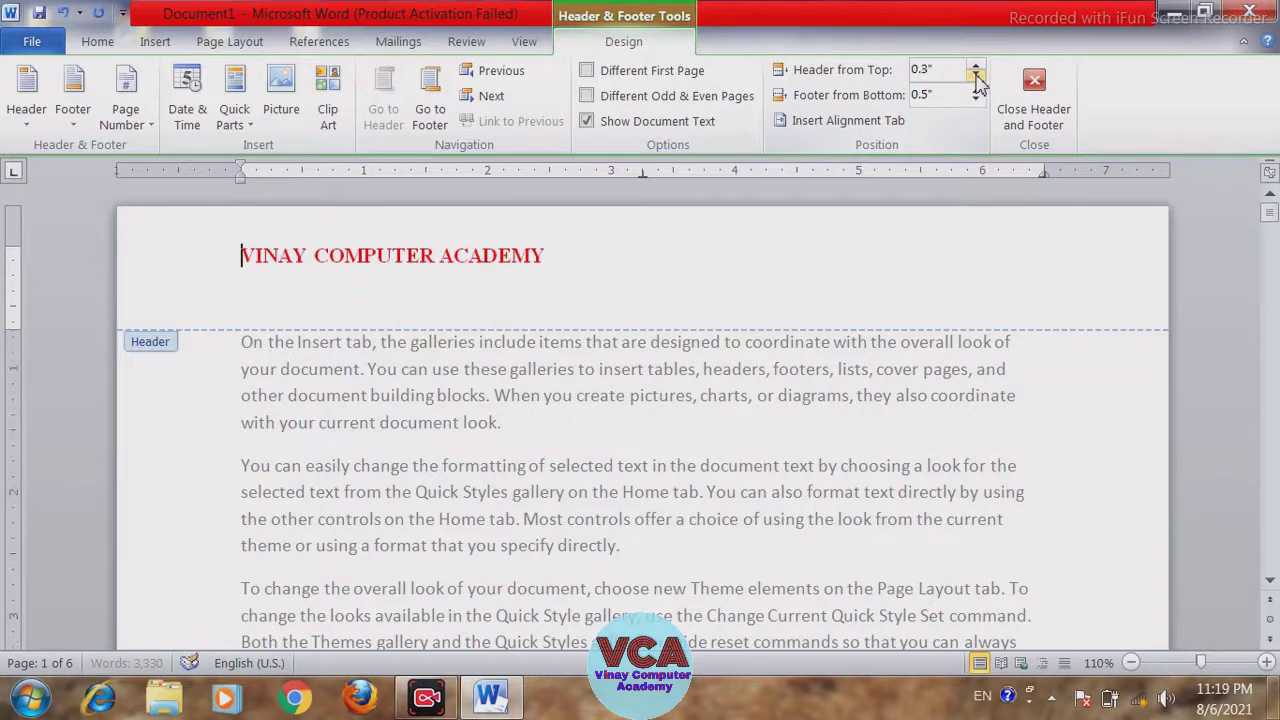
click(976, 76)
click(976, 76)
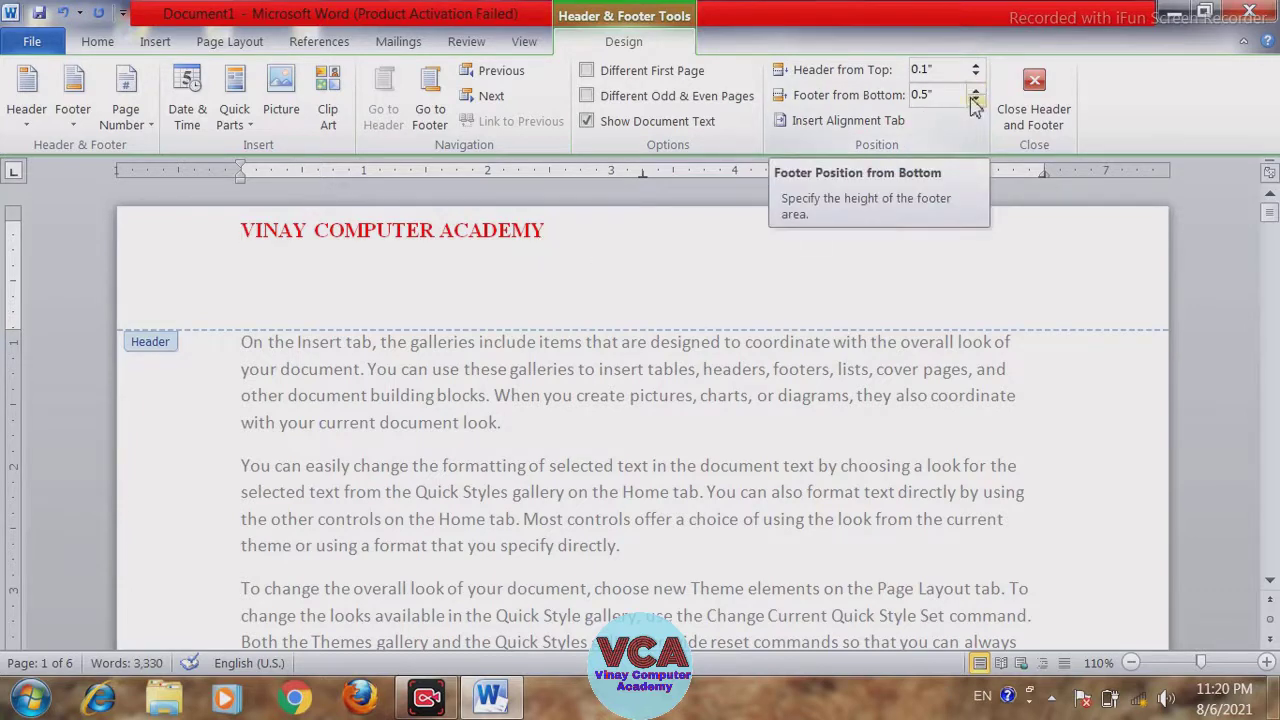
- Set the header's distance from the top of the page to 0.4 inches
click(976, 68)
click(976, 68)
click(976, 68)
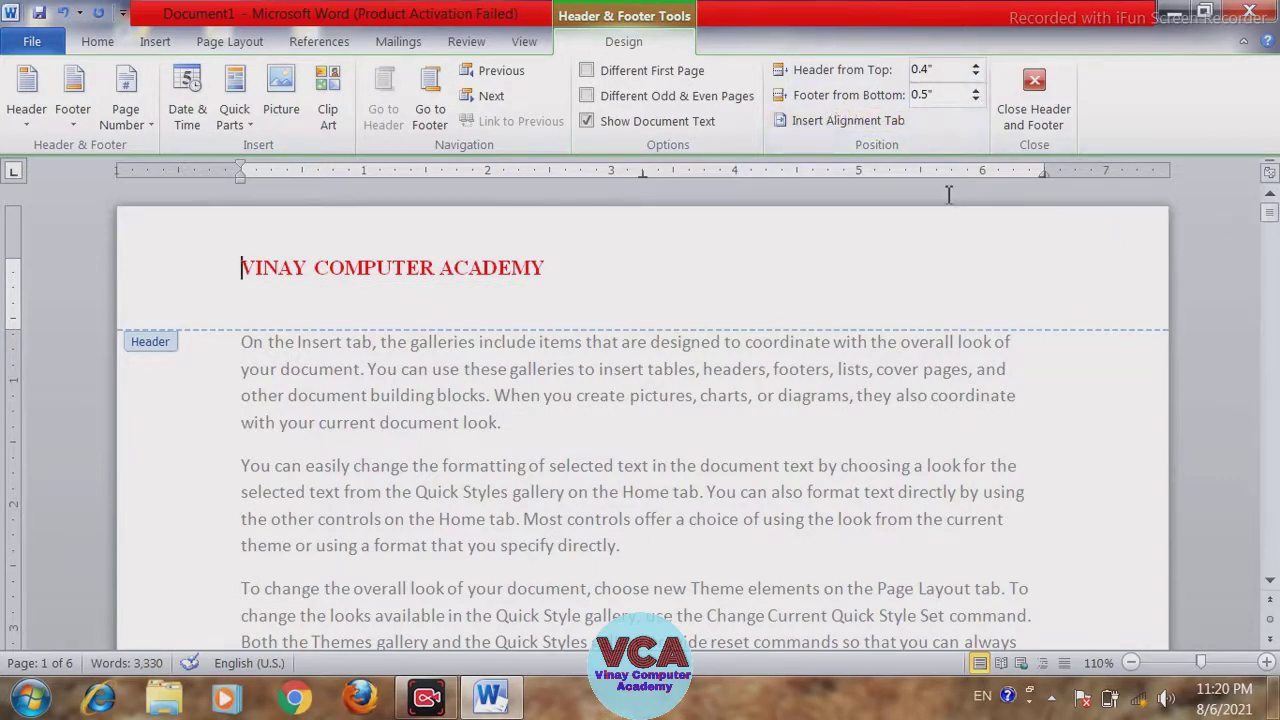
- Go to the footer and format its "VCA" text as red and bold at size 16
click(444, 124)
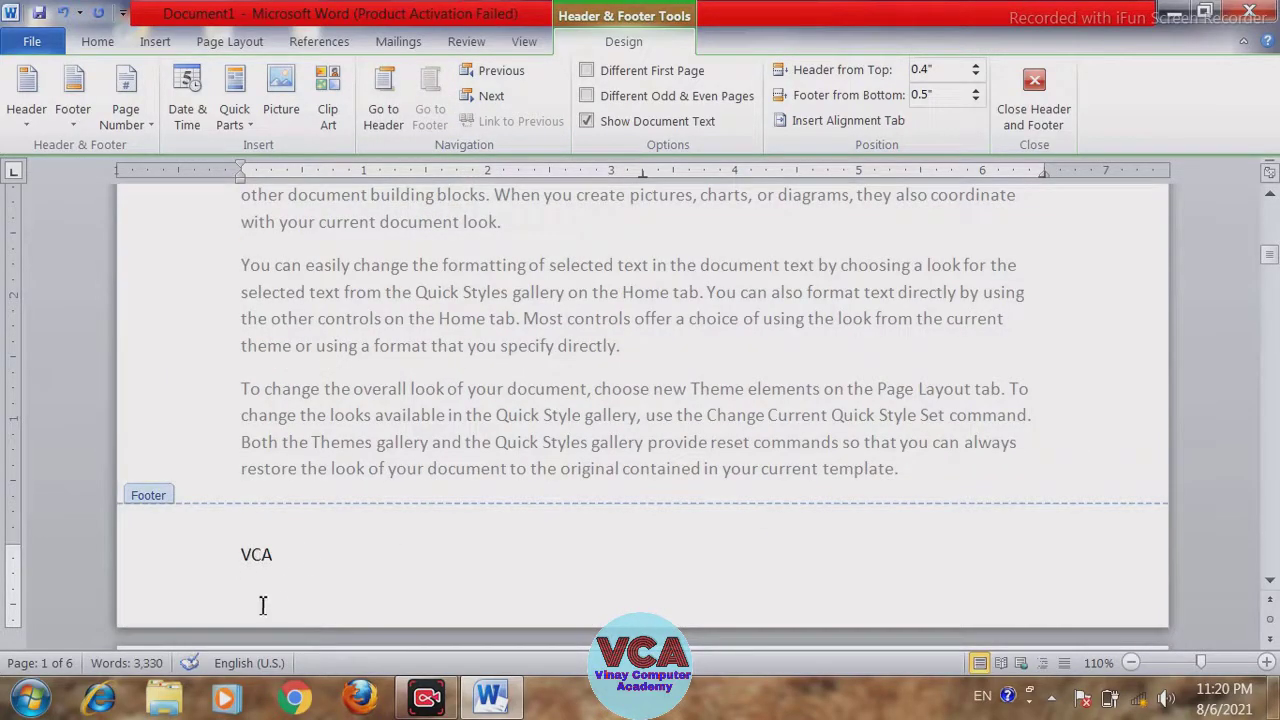
drag(281, 553, 226, 558)
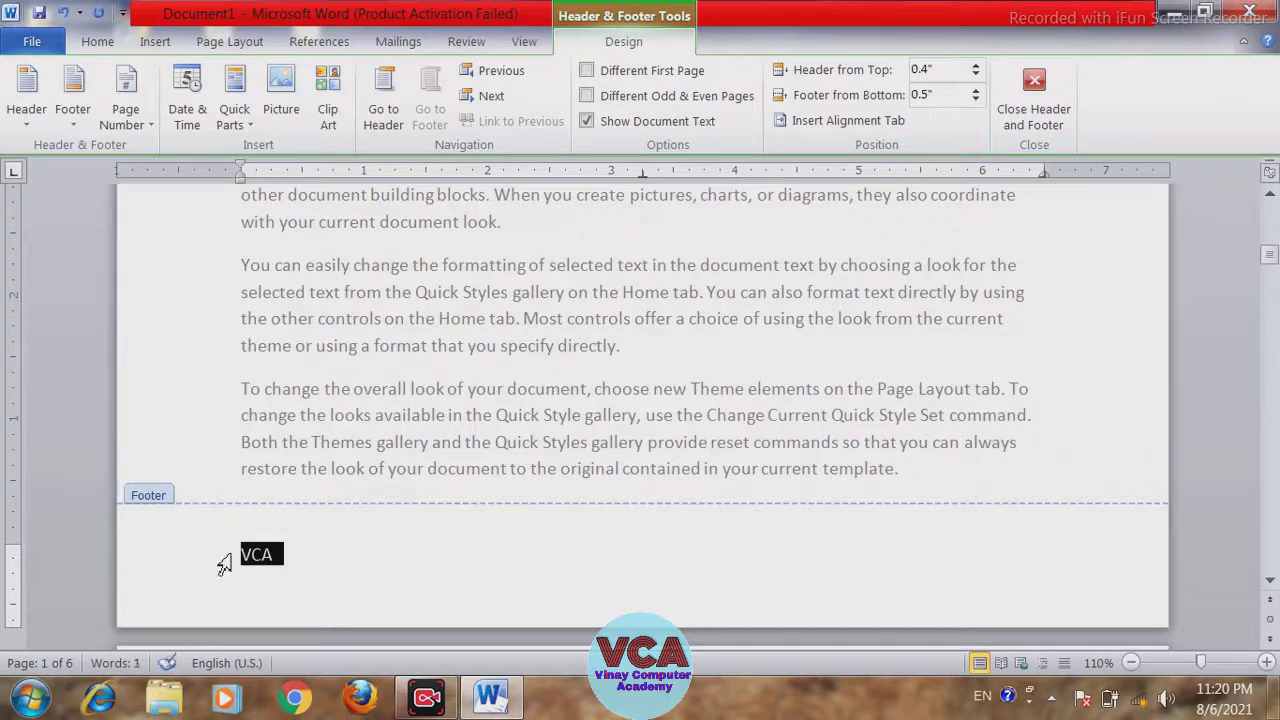
key(ctrl+shift+period)
key(ctrl+shift+period)
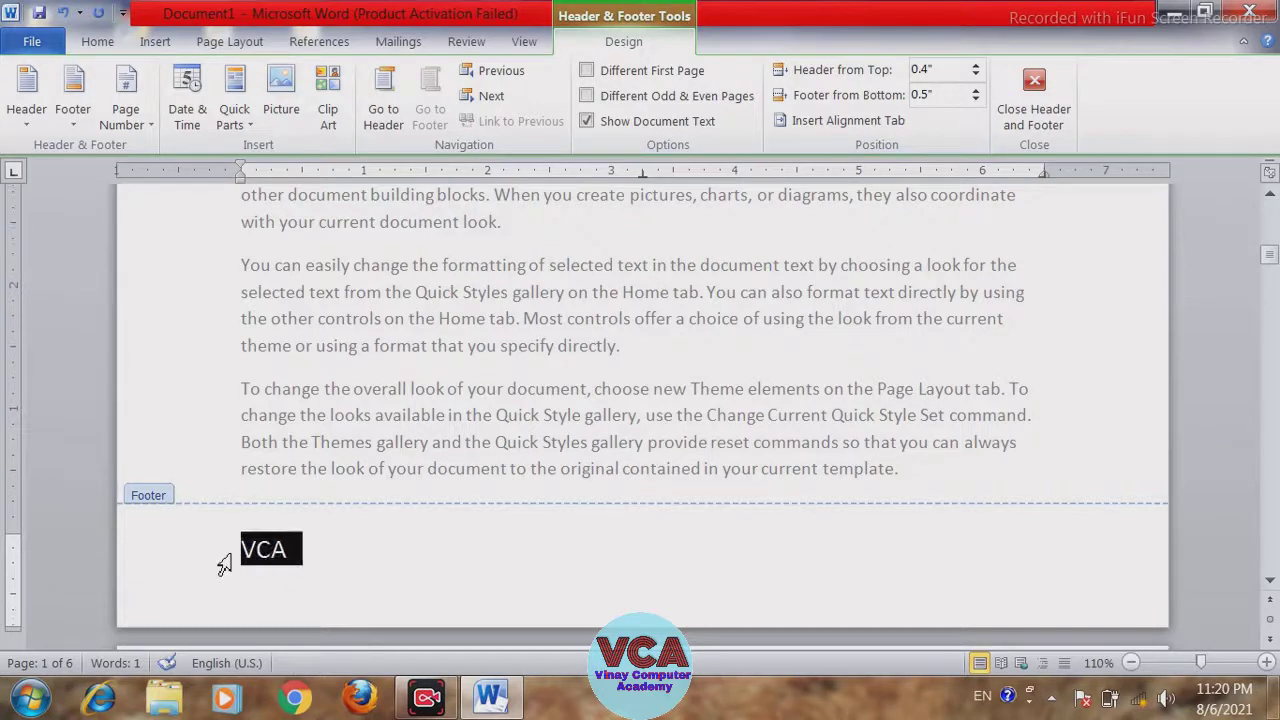
click(97, 41)
click(422, 112)
click(179, 112)
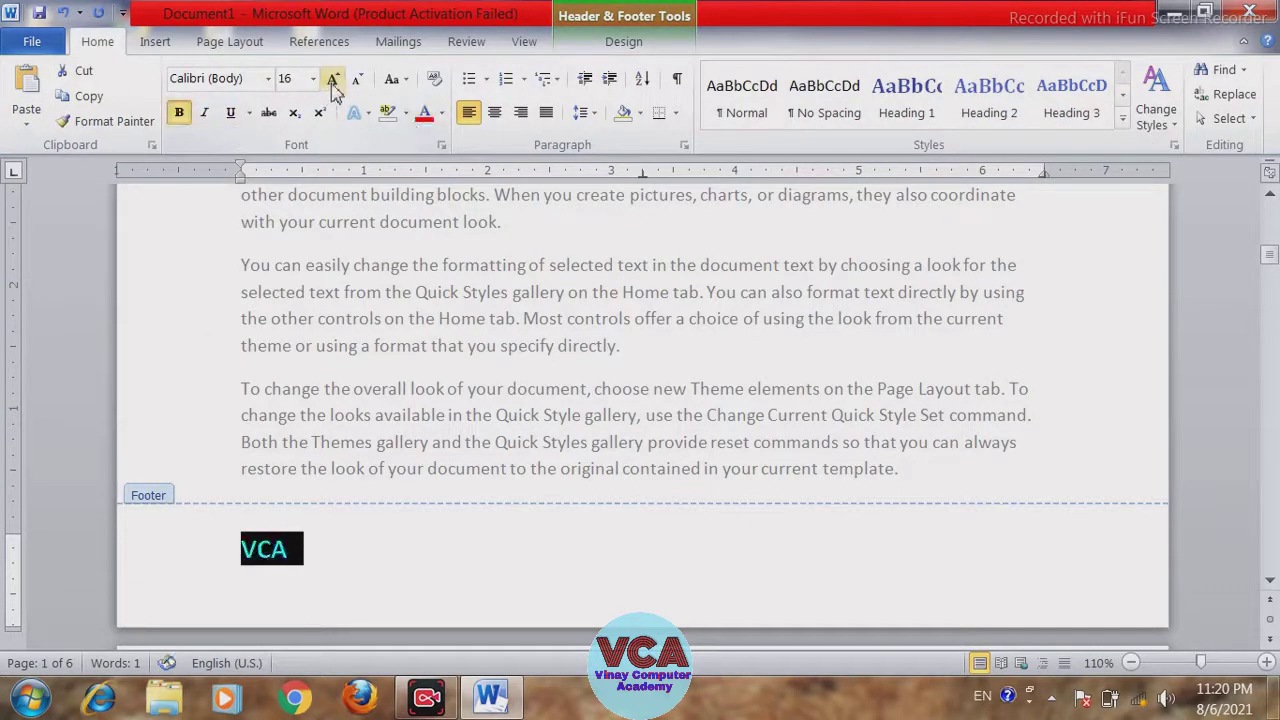
click(310, 556)
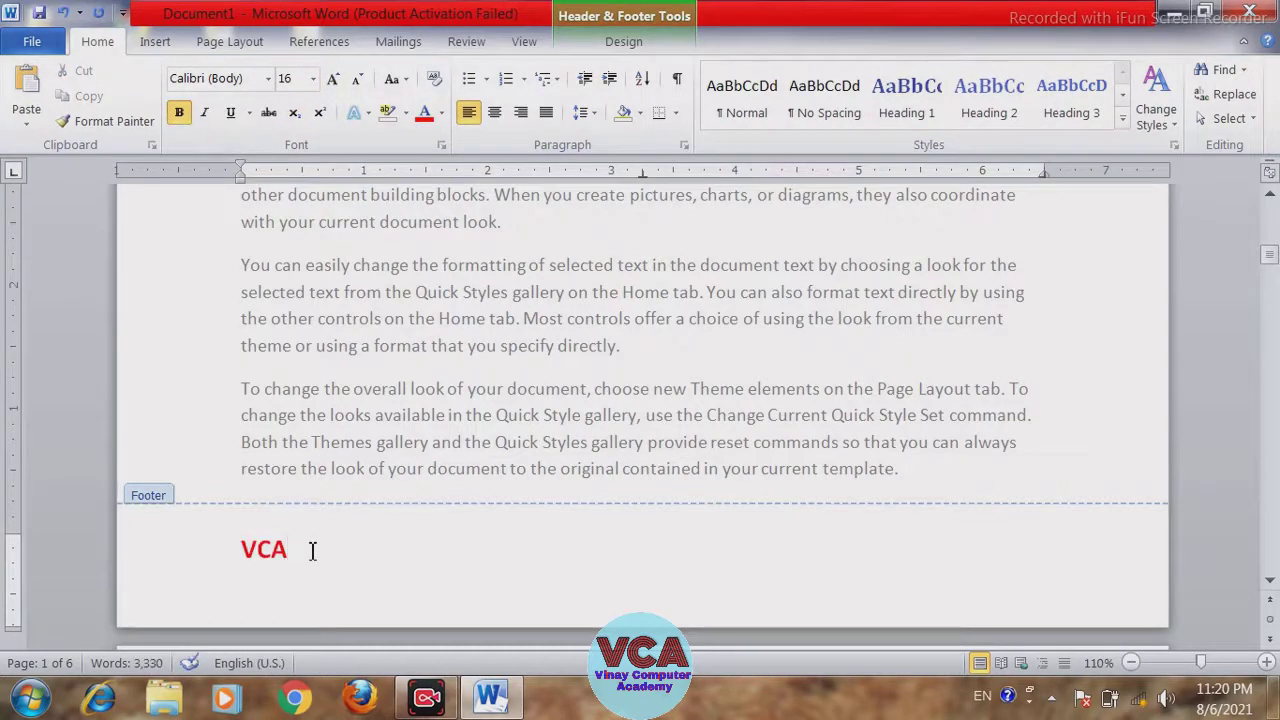
- Try the footer at 0.7 inches and at 0.2 inches from the bottom of the page
click(632, 42)
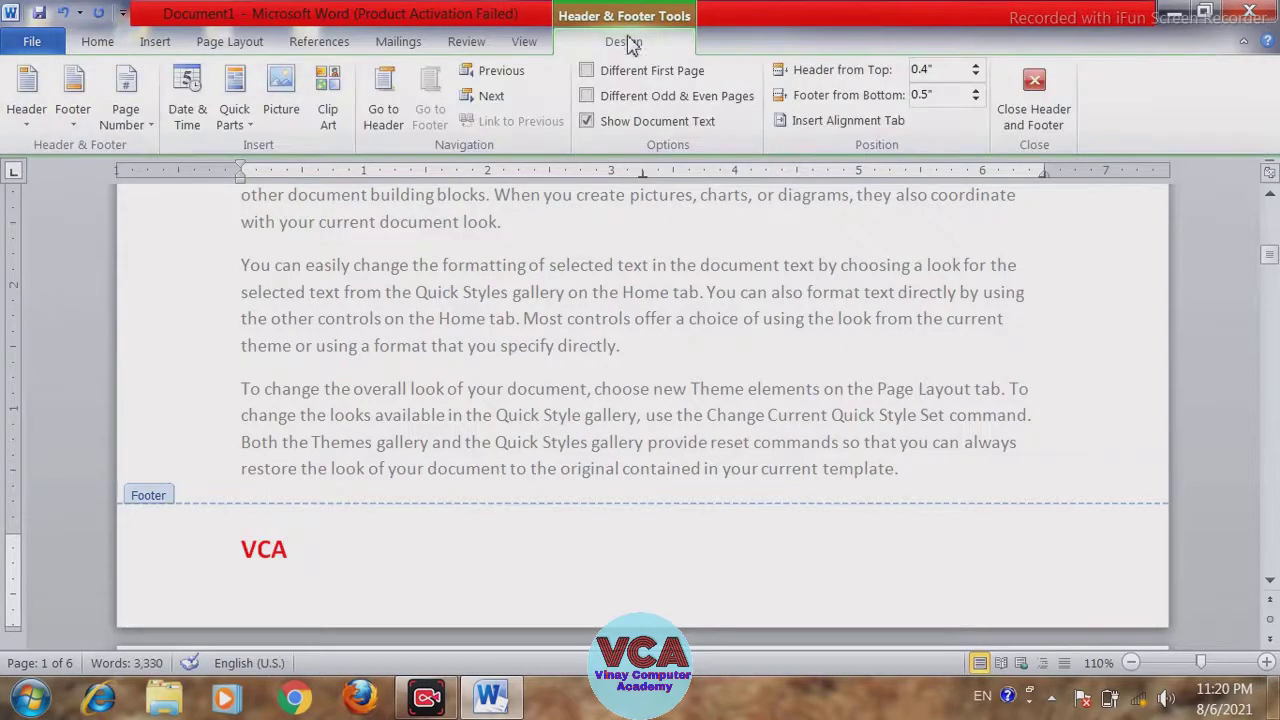
click(976, 89)
click(976, 89)
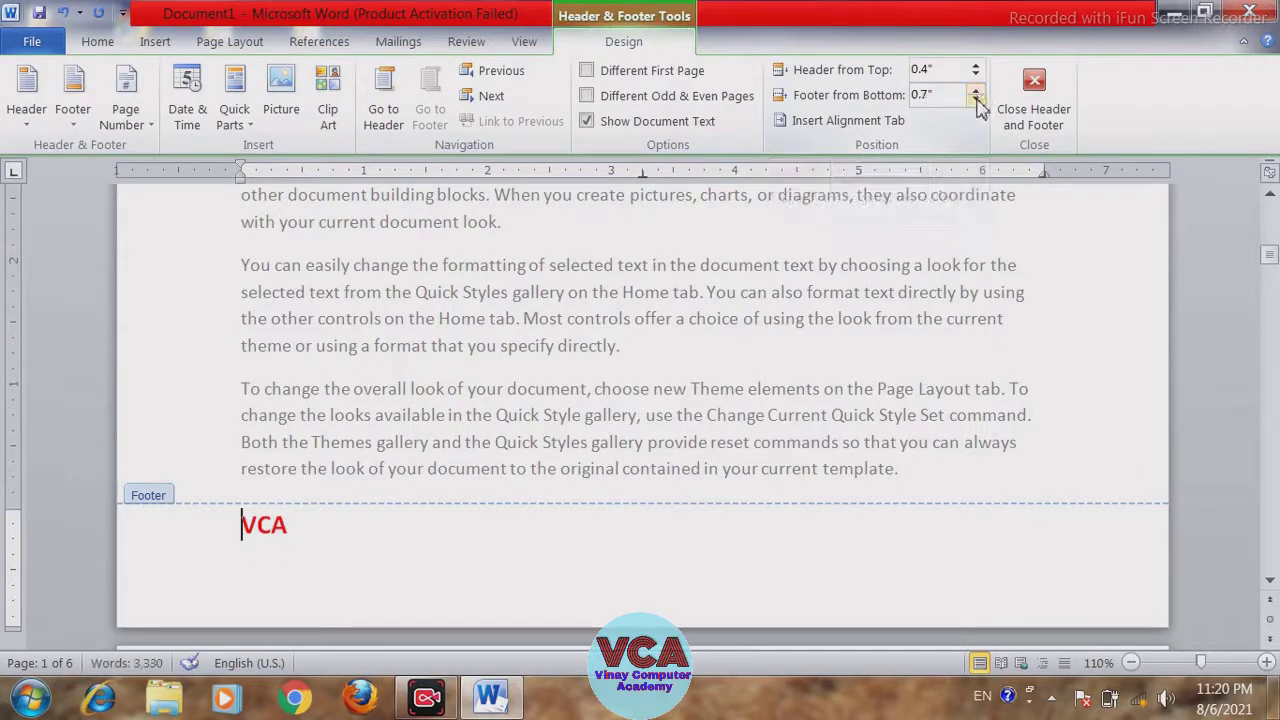
click(976, 100)
click(976, 100)
click(976, 100)
click(976, 100)
click(976, 100)
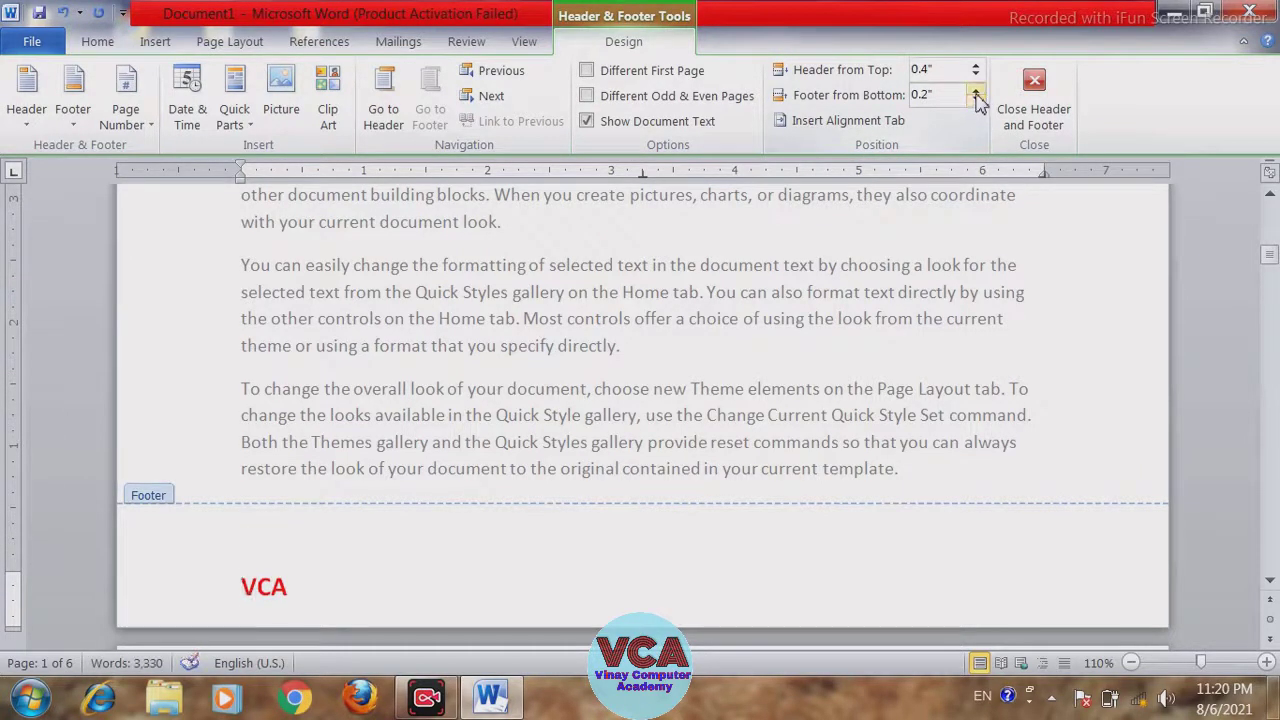
- Try raising the footer to at least 0.6 inches from the page bottom and lowering it to 0.1 inches or less
click(976, 89)
click(976, 89)
click(976, 89)
click(976, 89)
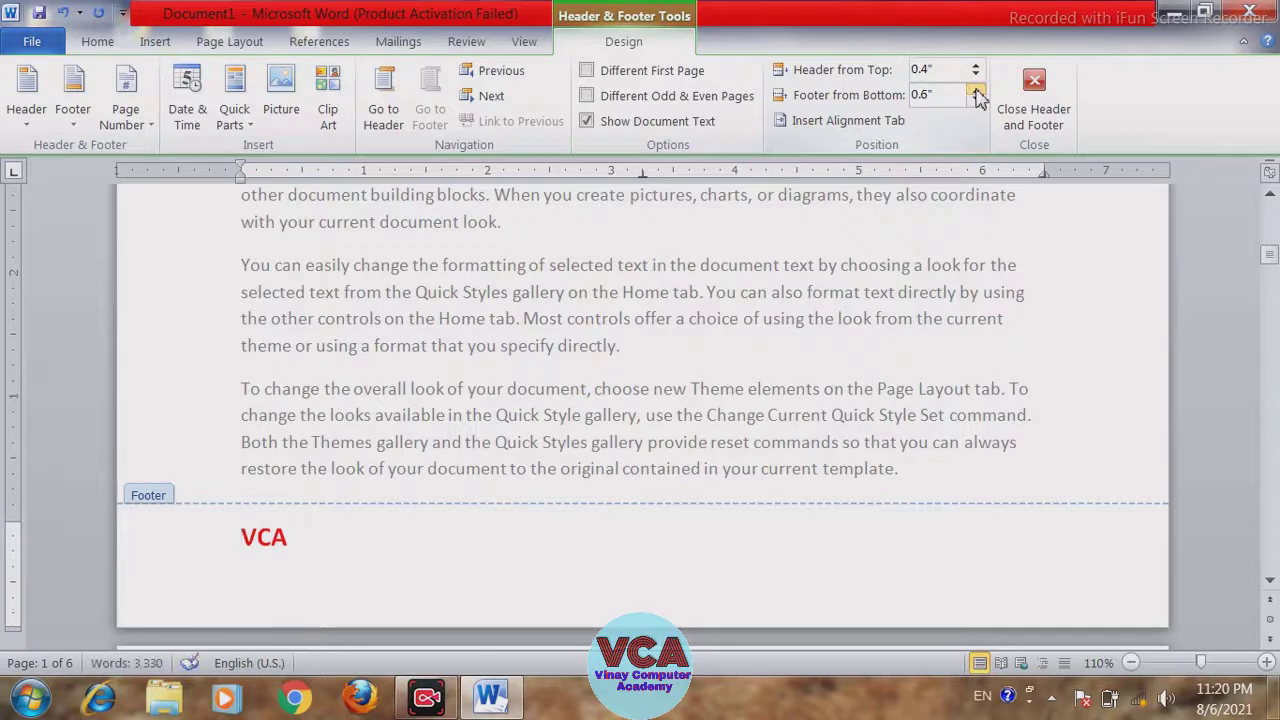
click(976, 89)
click(976, 100)
click(976, 100)
click(976, 100)
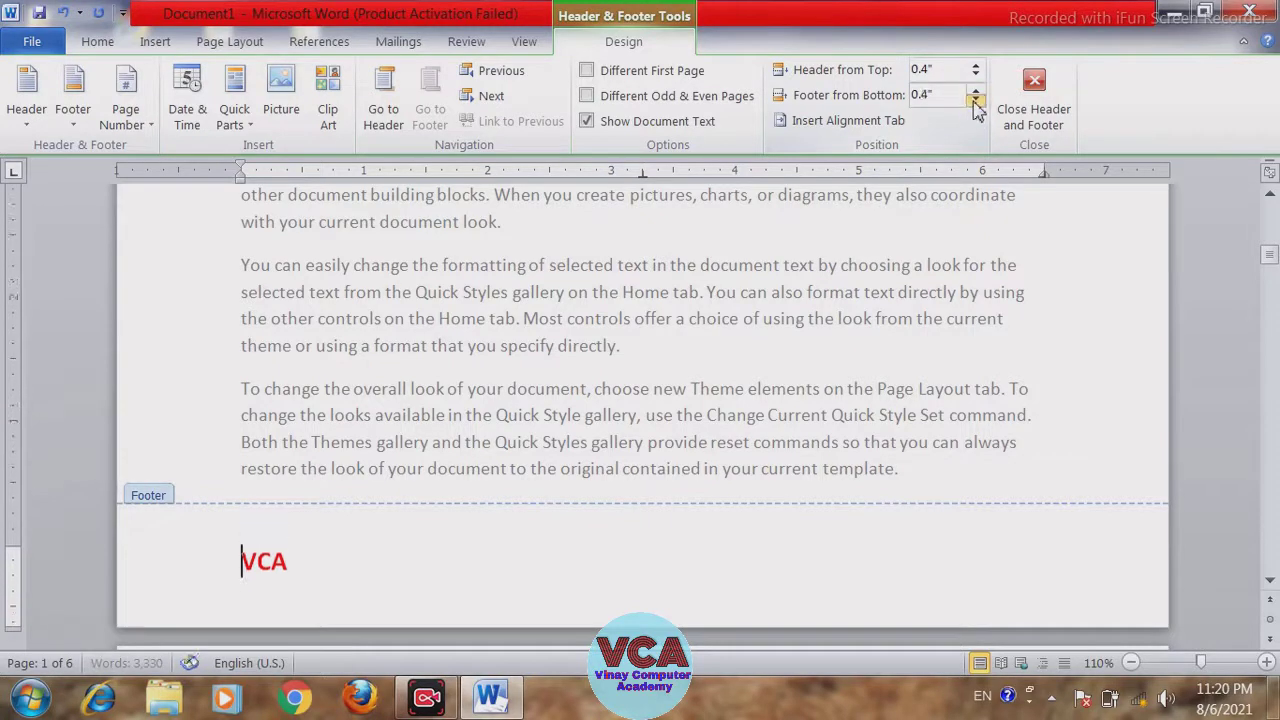
click(976, 100)
click(976, 100)
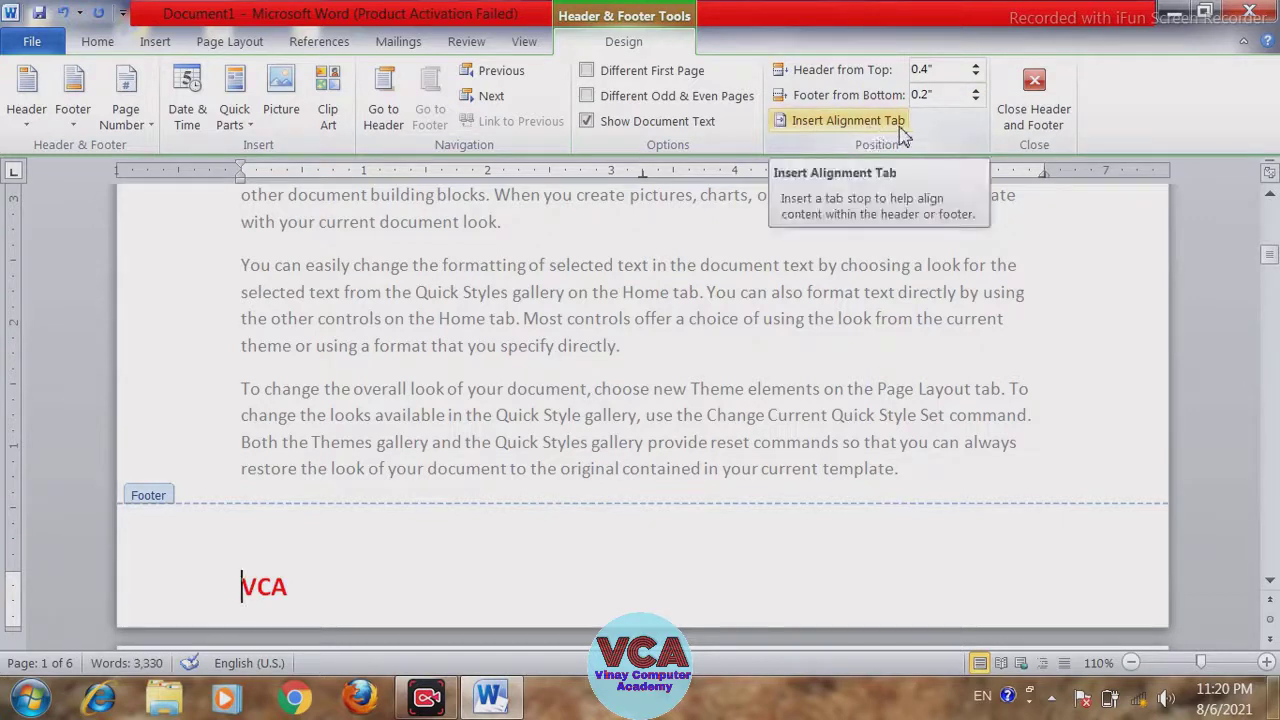
click(976, 100)
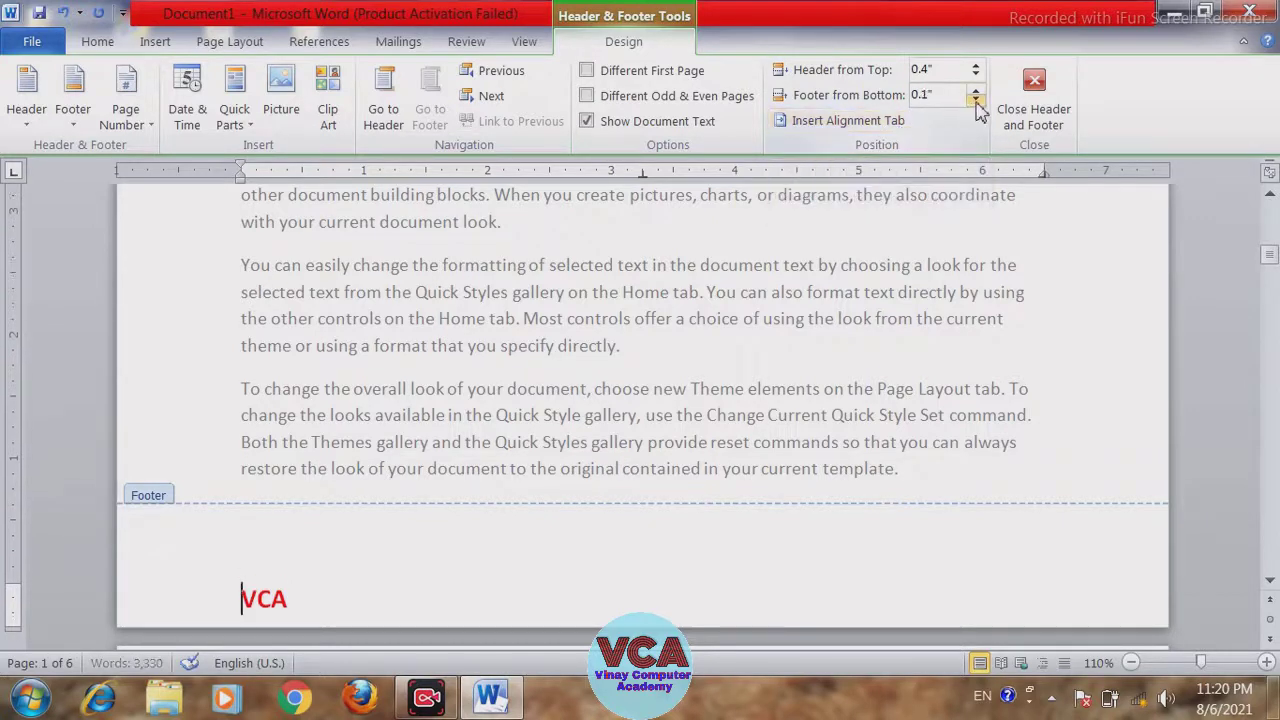
click(976, 100)
- Set the footer's distance from the bottom of the page to 0.4 inches
click(976, 90)
click(976, 90)
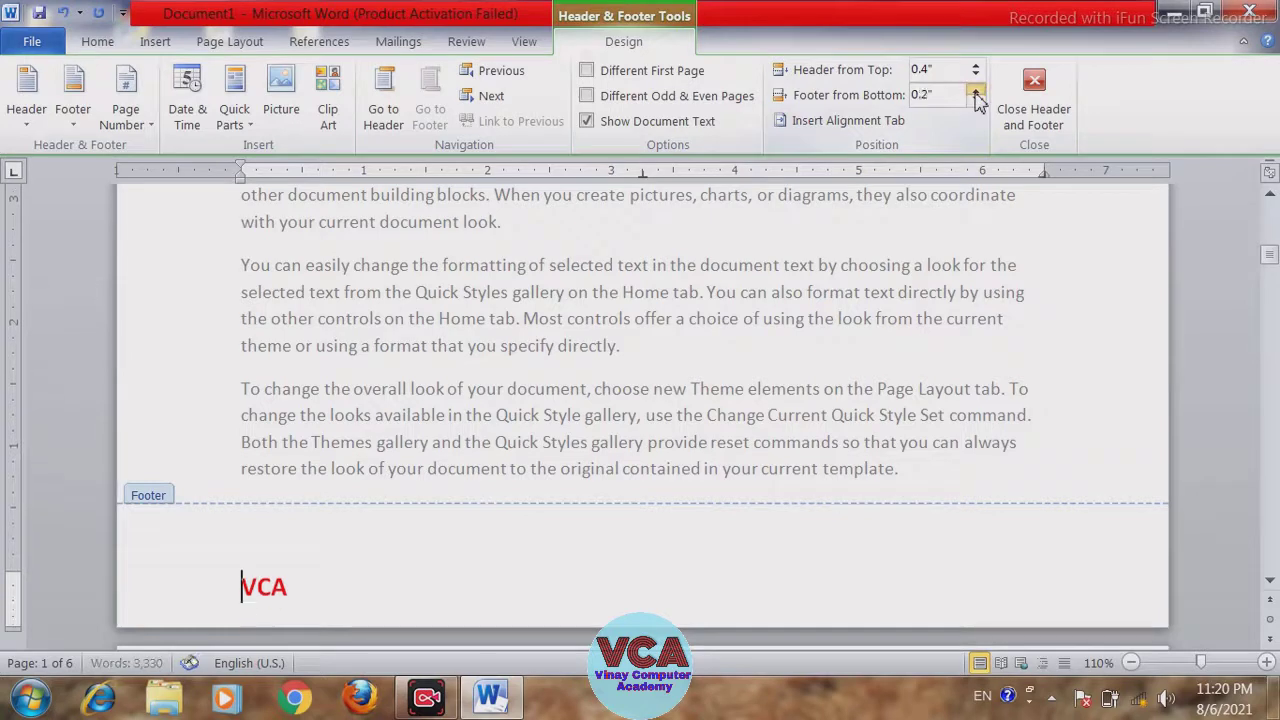
click(976, 90)
click(976, 90)
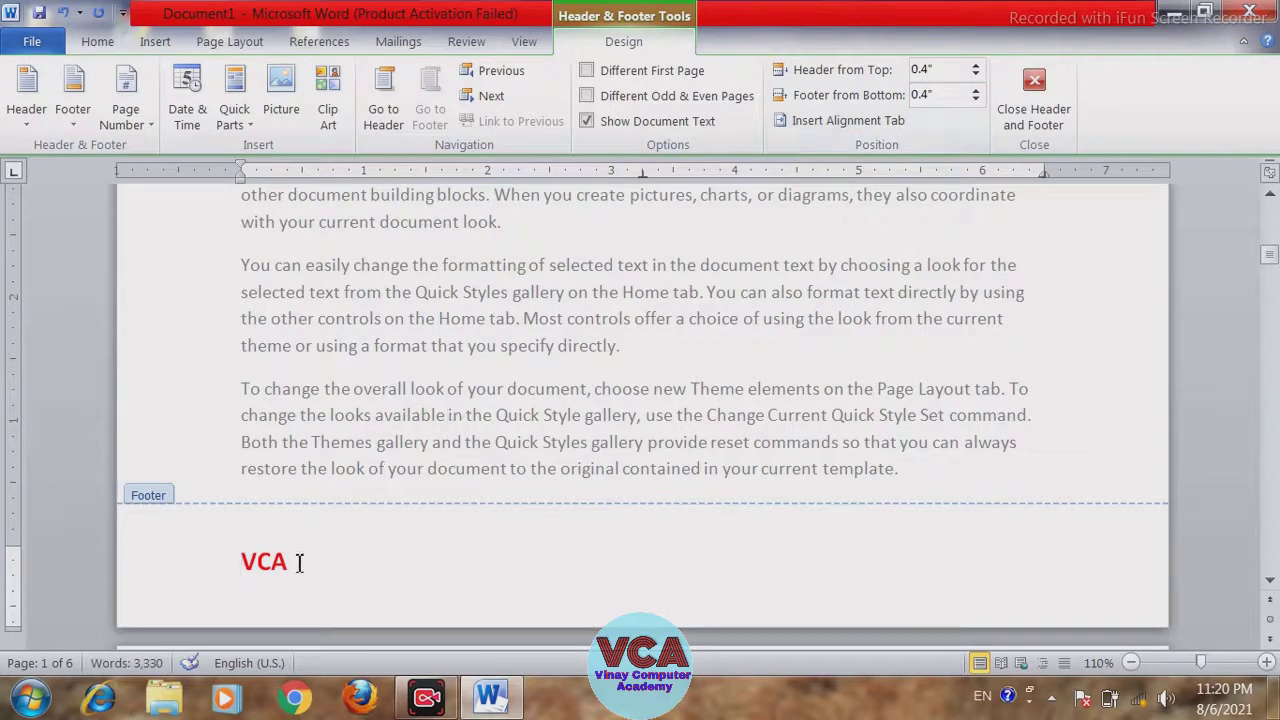
- Remove the existing footer and set up an alignment tab with Right alignment relative to the margin
click(73, 100)
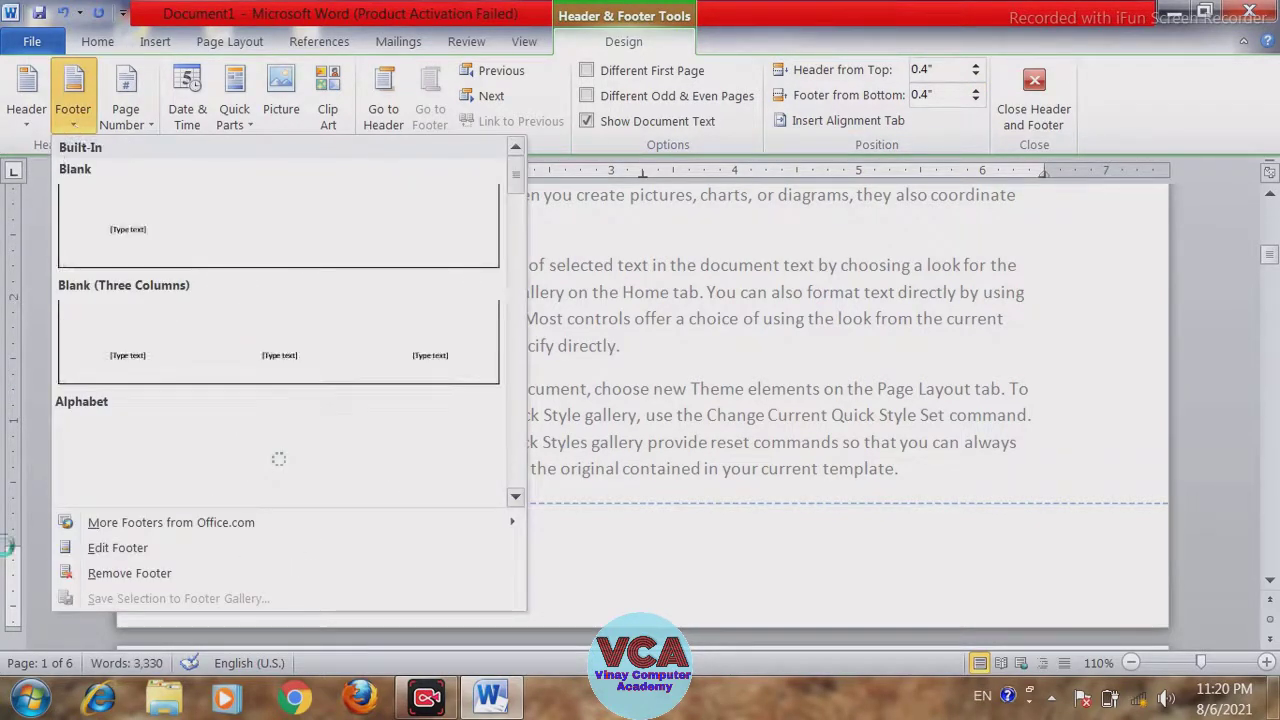
click(120, 573)
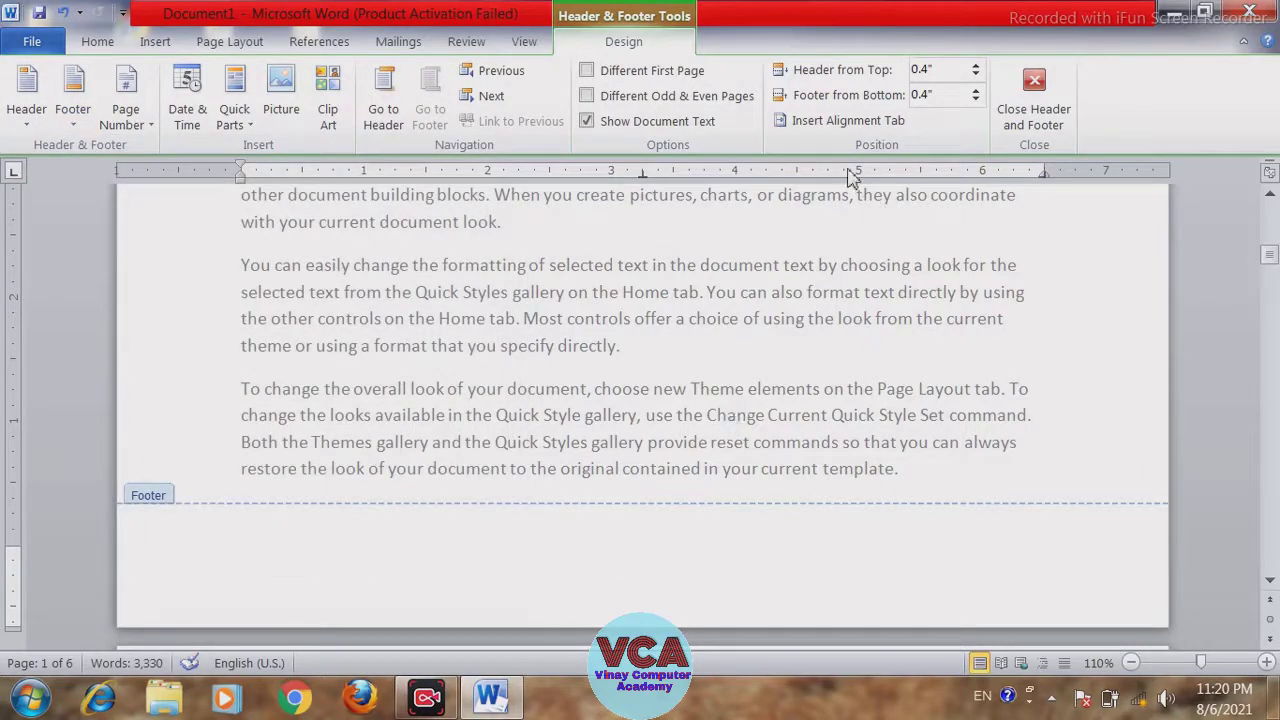
click(815, 130)
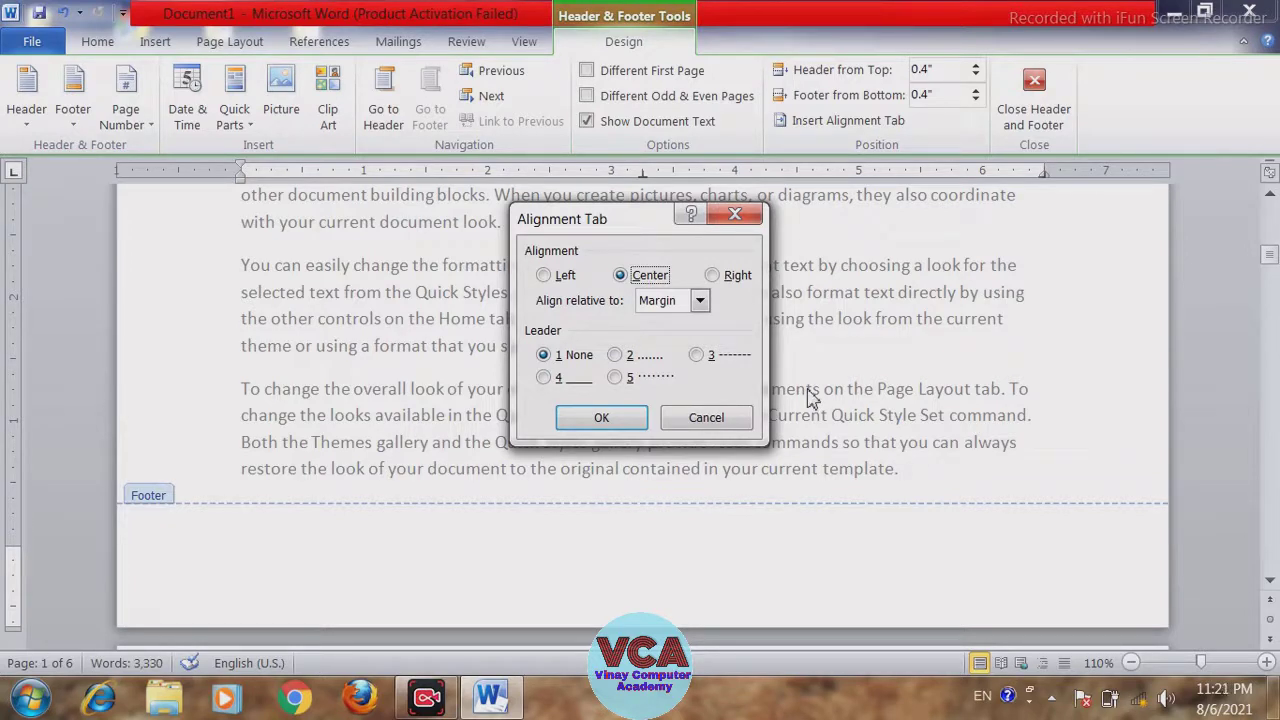
click(543, 276)
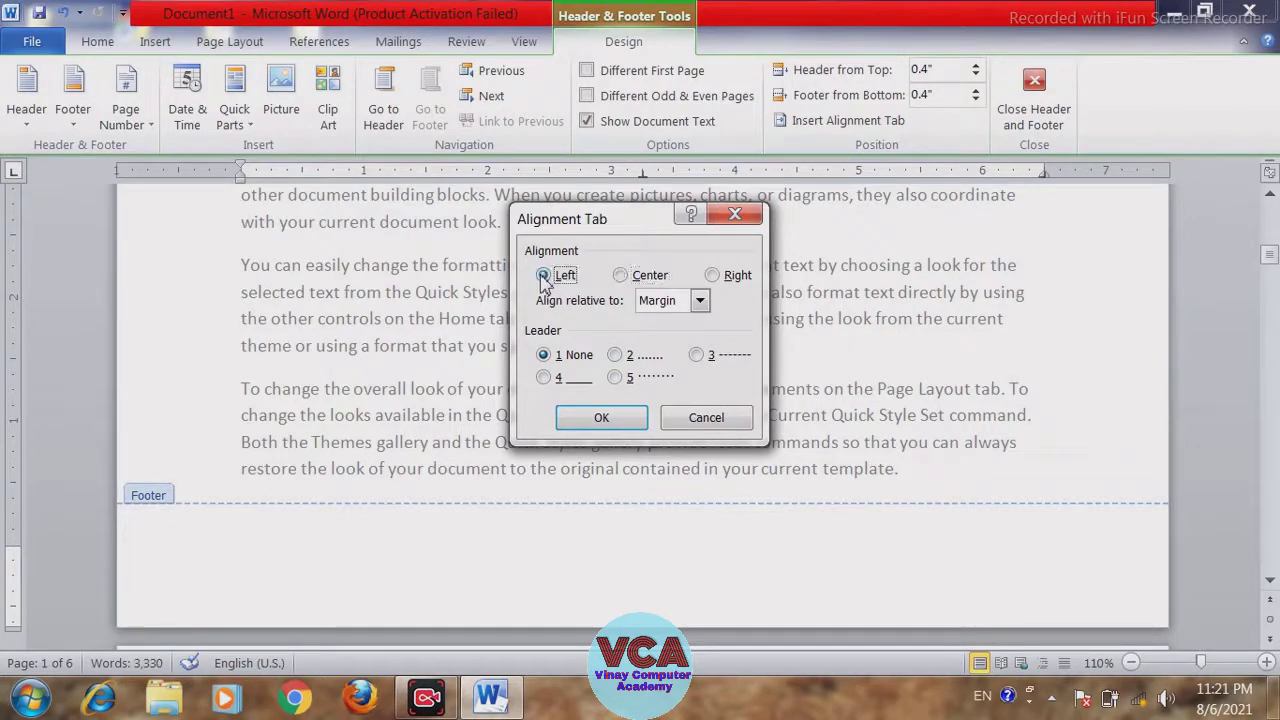
click(621, 276)
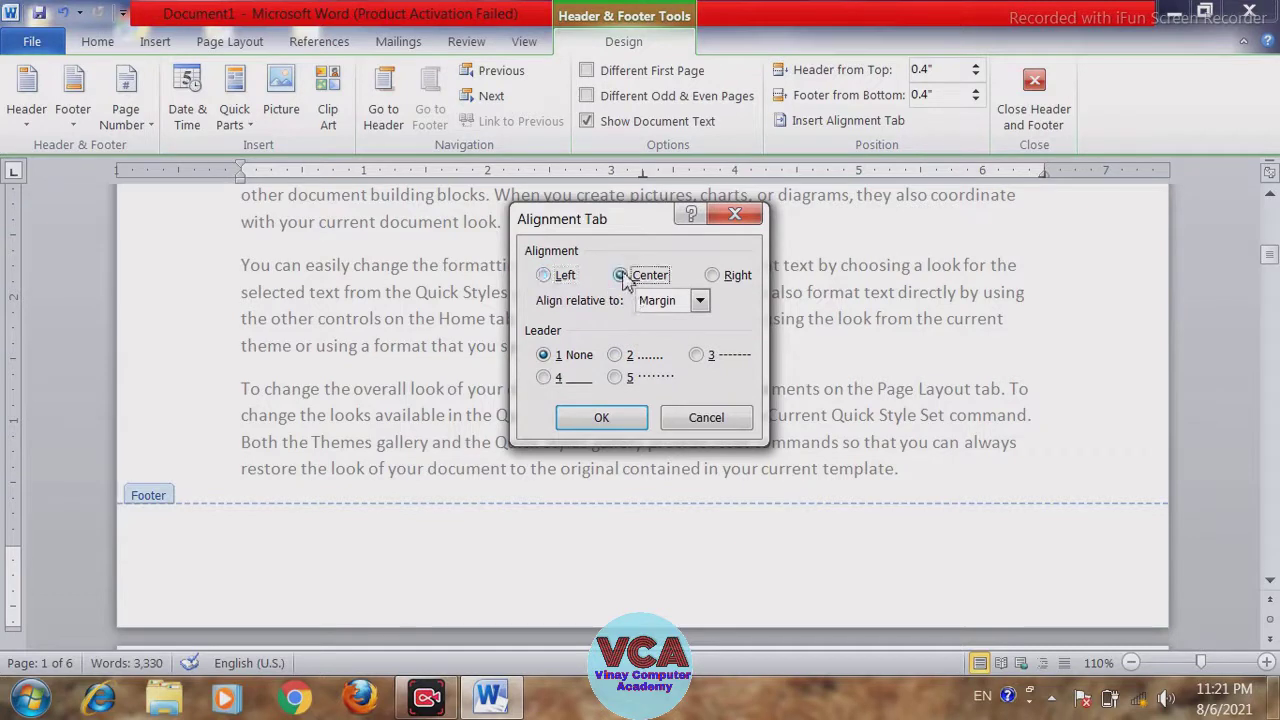
click(711, 276)
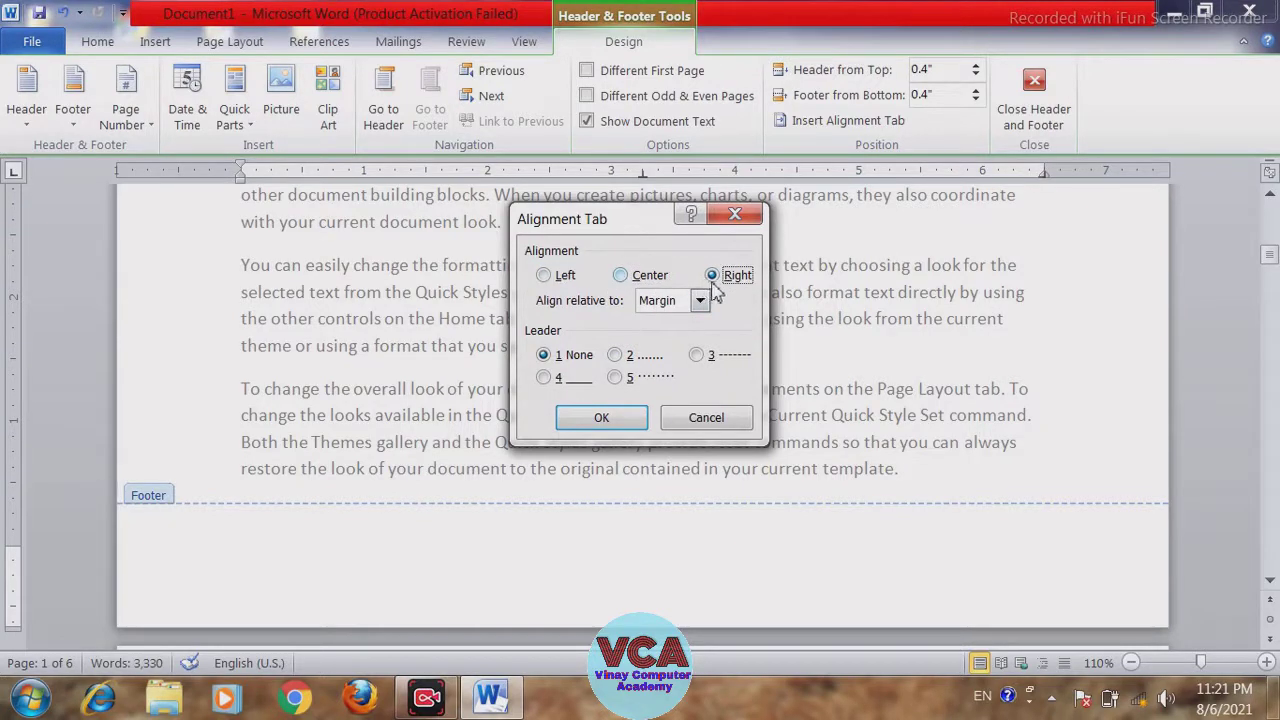
- Try the dotted, None, dashed, solid-line and fifth leader styles for the alignment tab
click(615, 356)
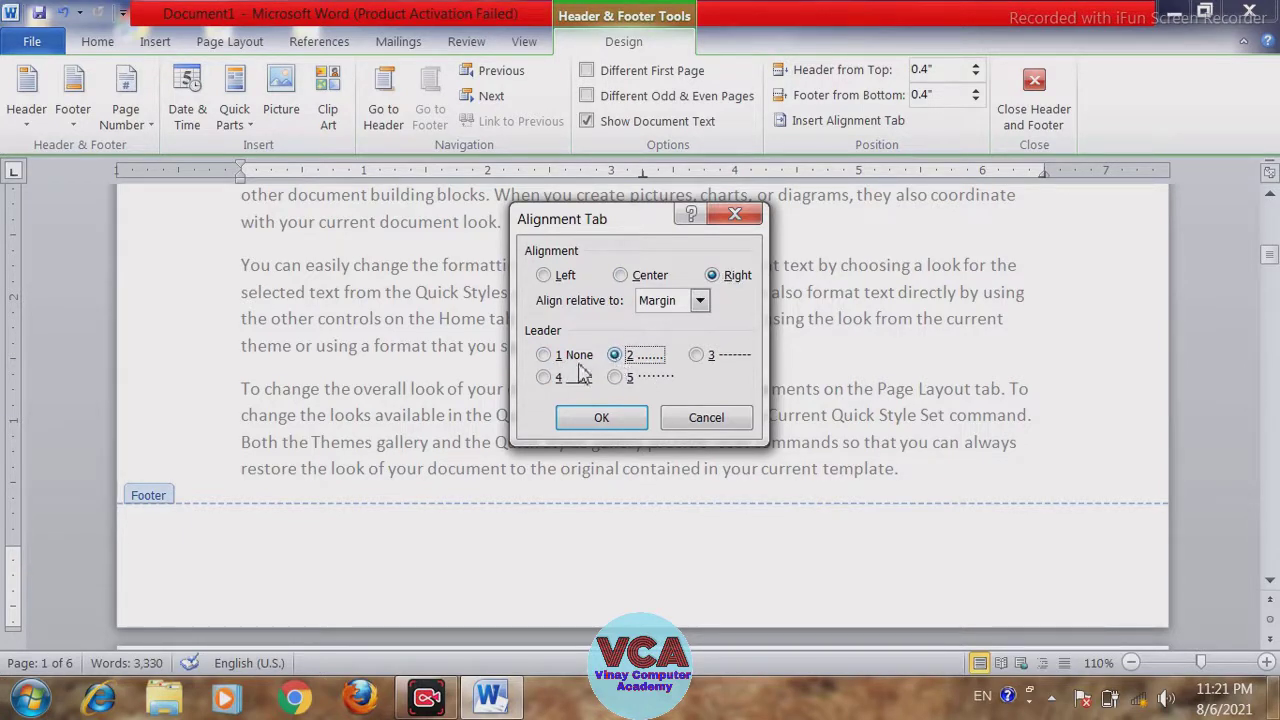
click(545, 356)
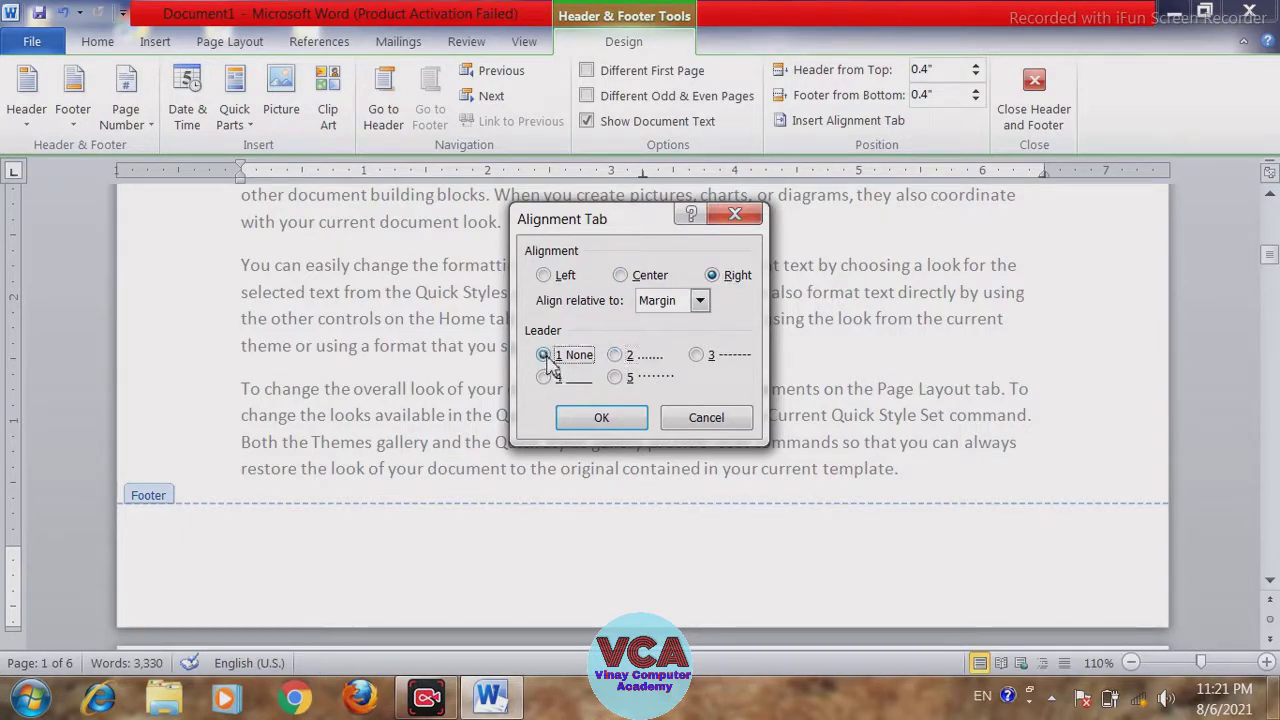
click(614, 356)
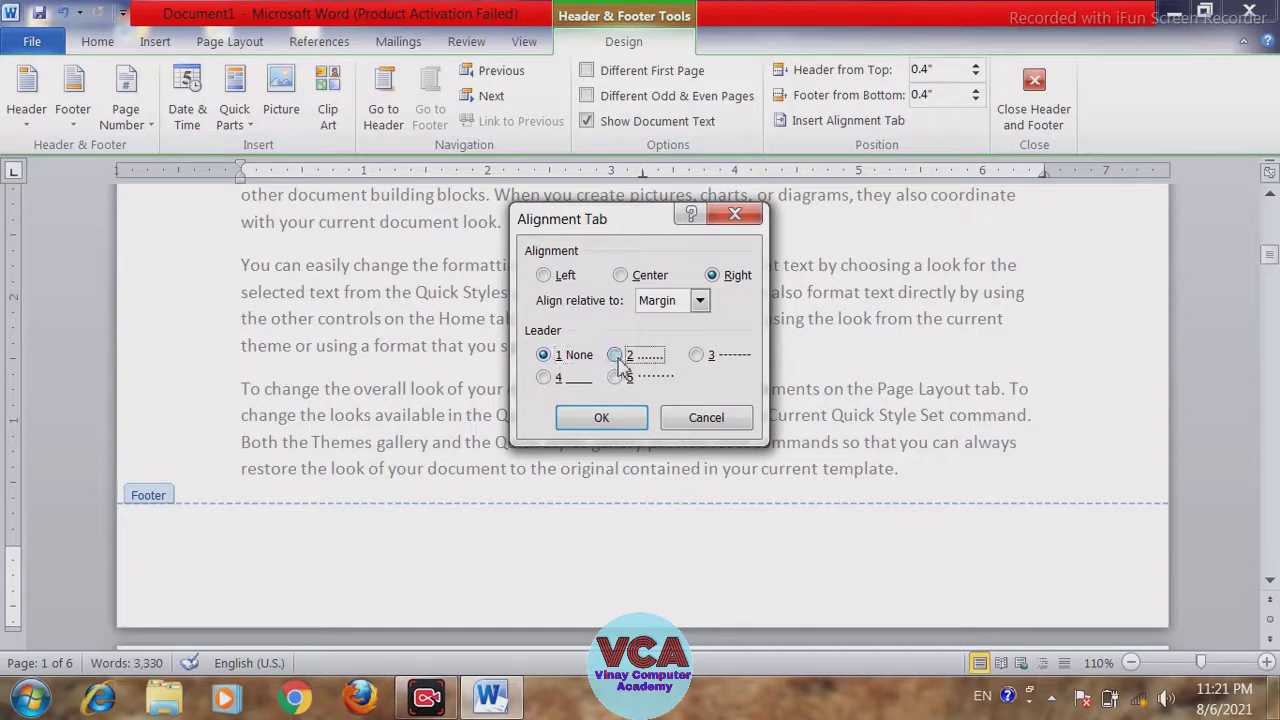
click(696, 355)
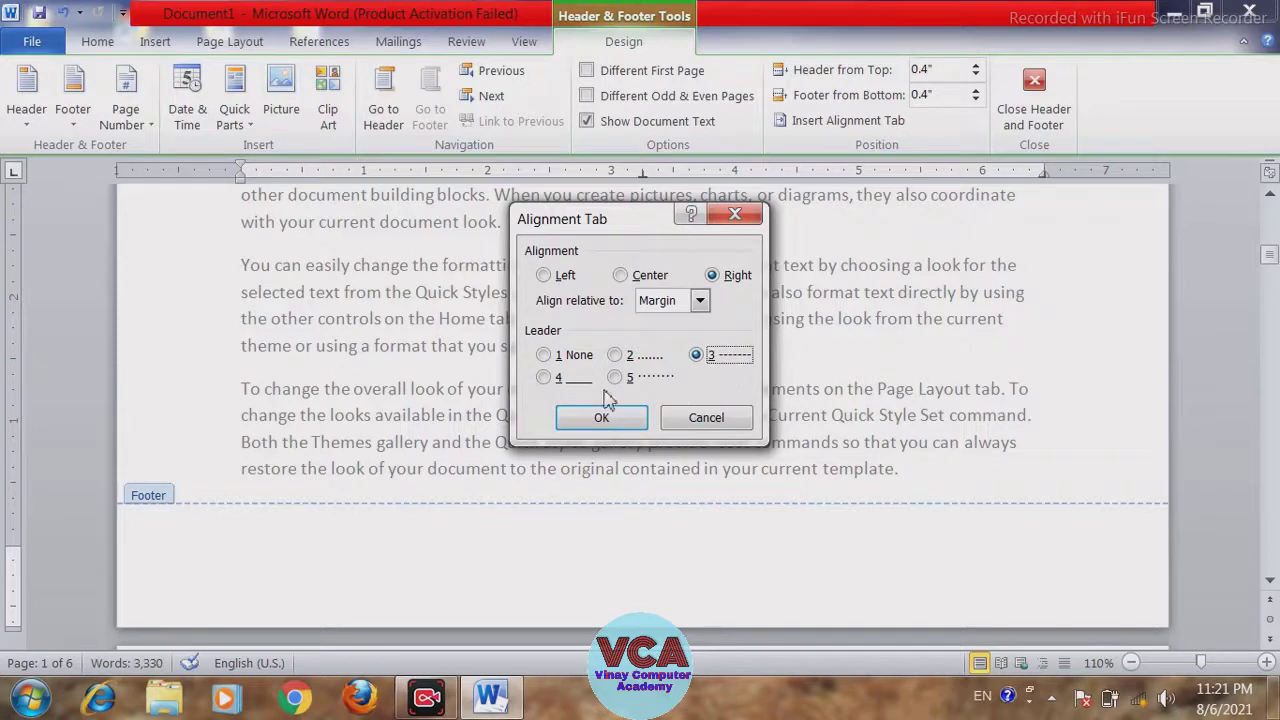
click(544, 378)
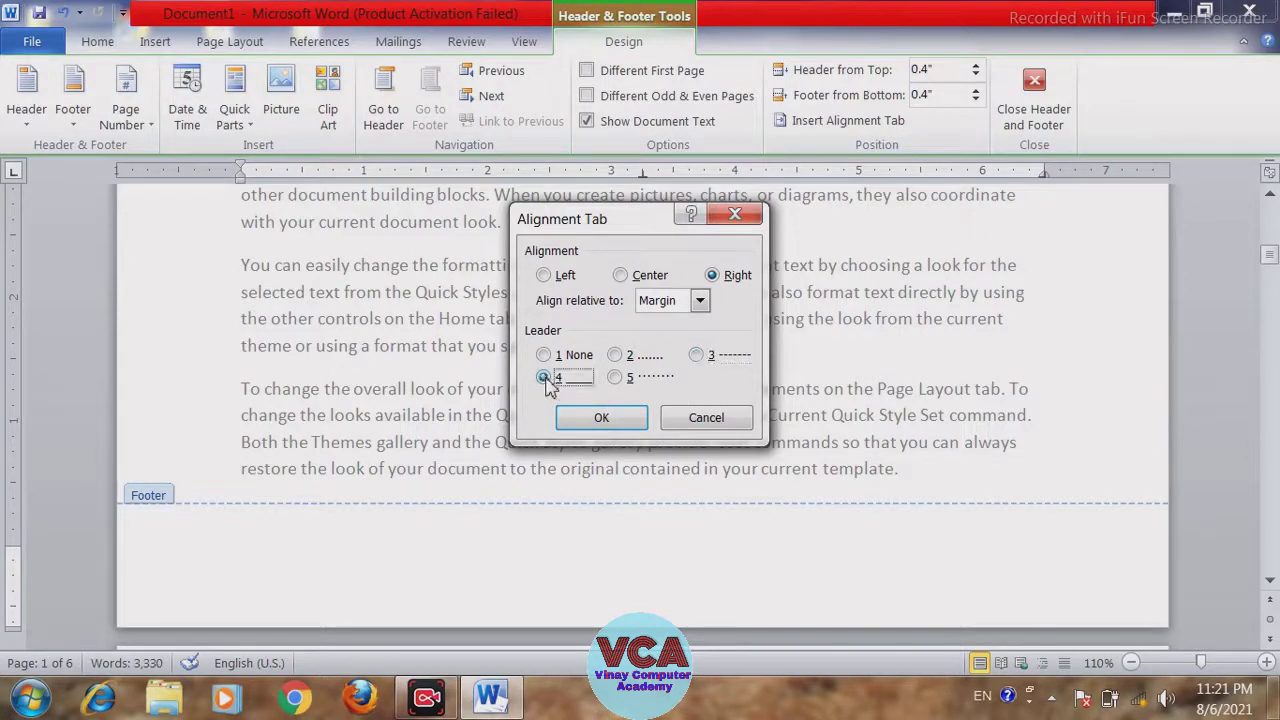
click(614, 378)
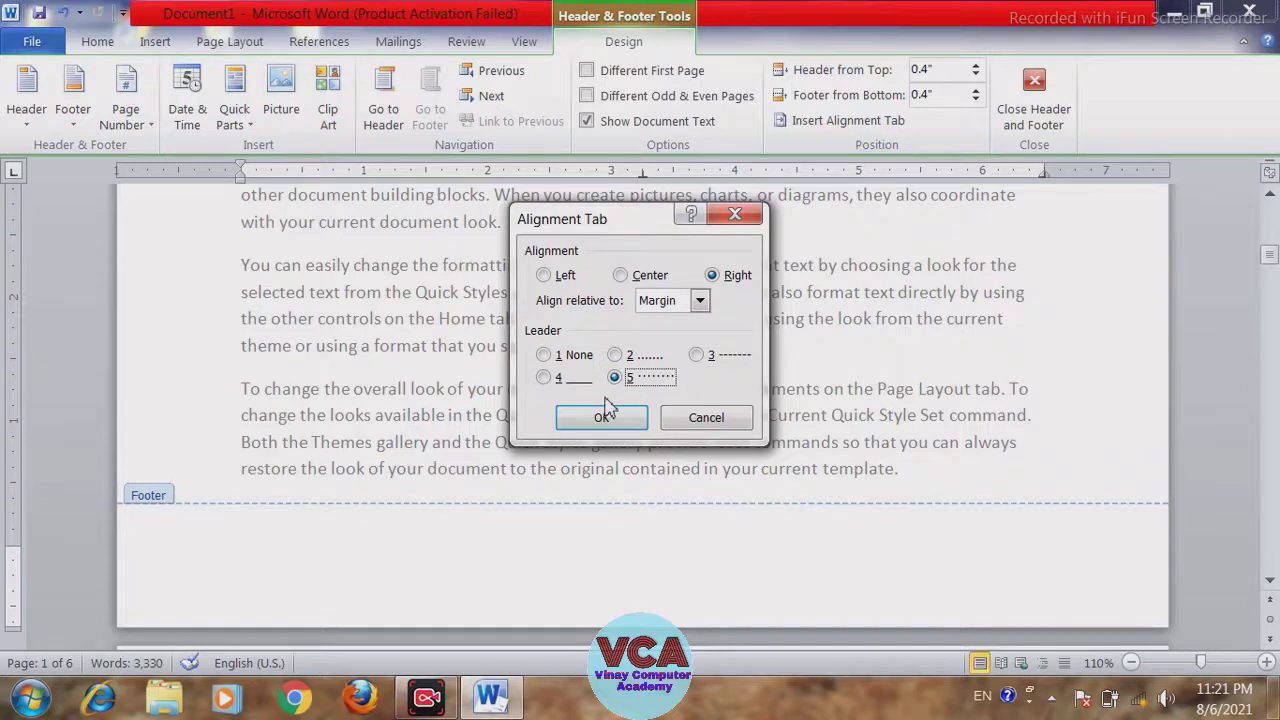
- Insert the right-aligned footer tab with the solid-line leader 4 and enter "VCA" at its end
click(544, 379)
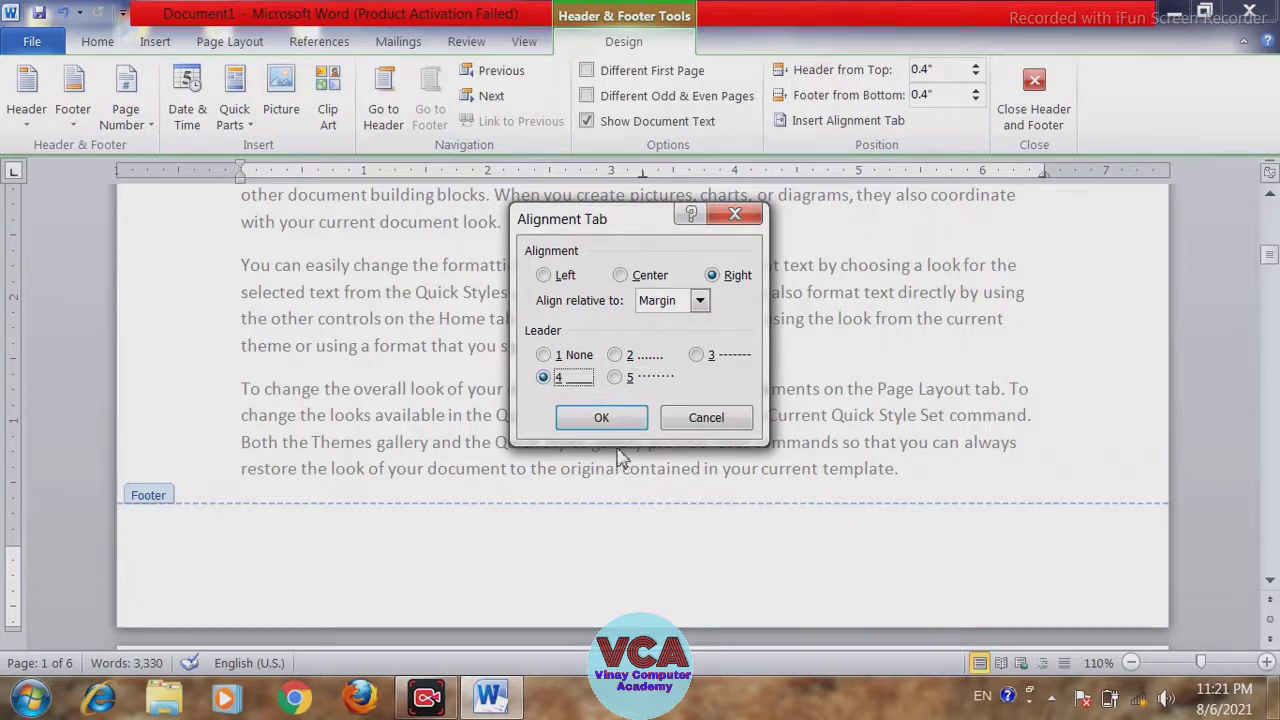
click(601, 420)
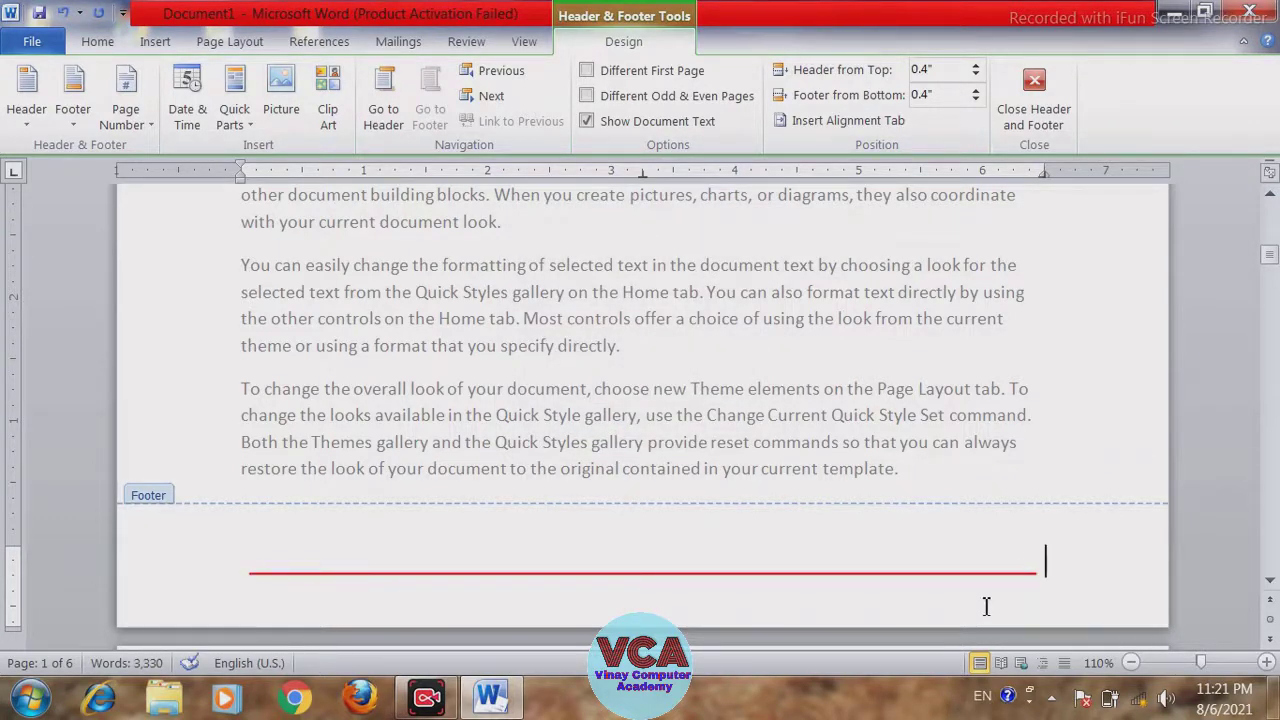
text(VCA)
click(1035, 130)
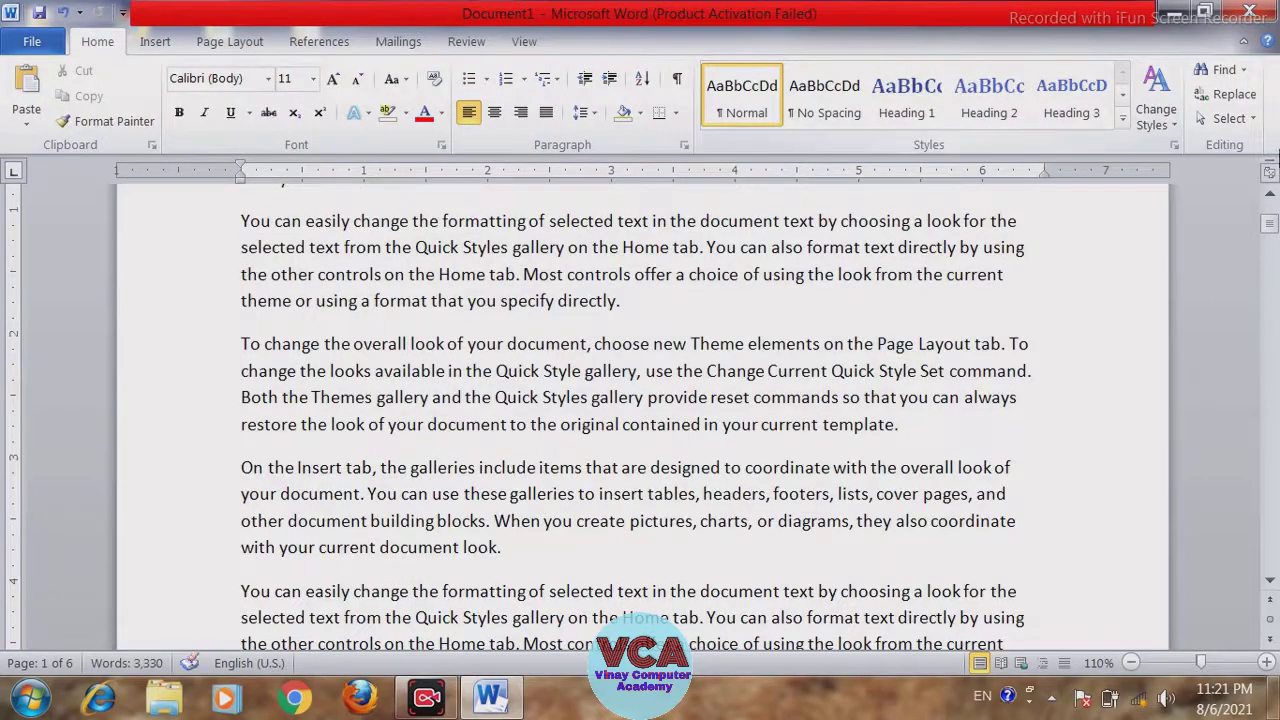
- Reopen the header on page 1, check the footer's leader line, and return to the header
mouse_move(1269, 223)
mouse_down()
mouse_move(1274, 335)
mouse_move(1270, 222)
mouse_up()
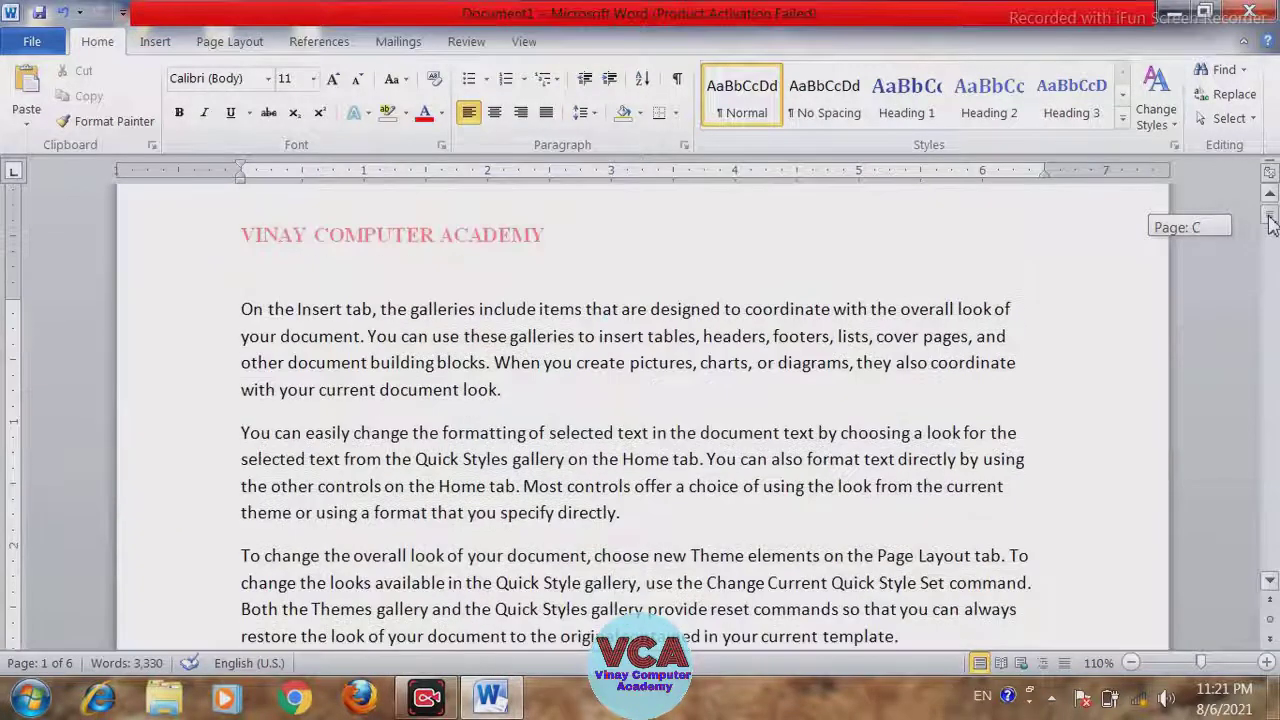
double_click(585, 238)
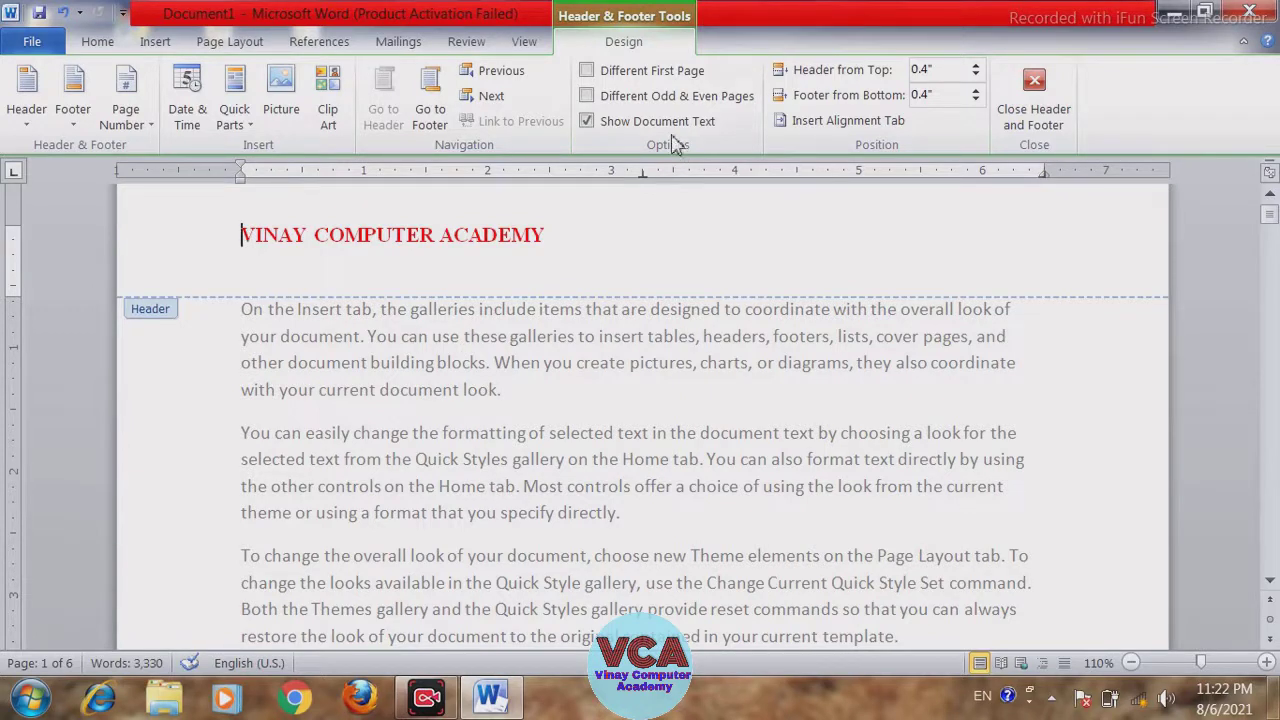
click(430, 110)
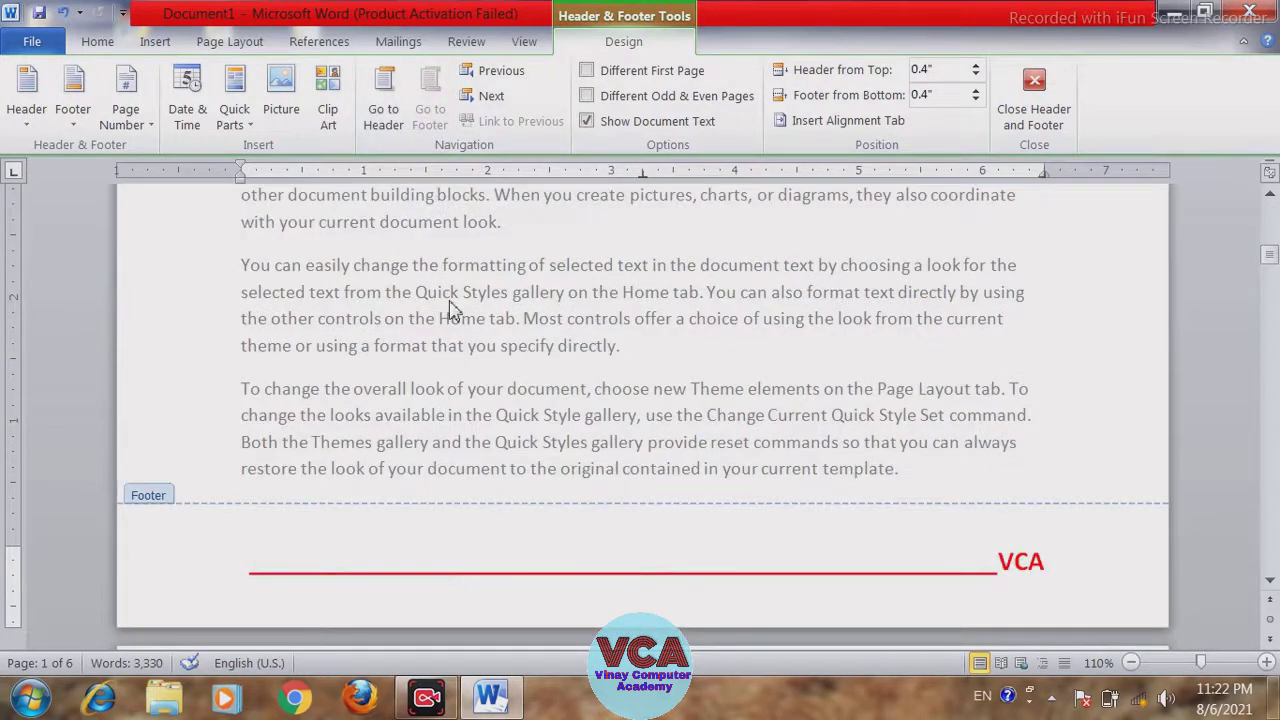
click(397, 128)
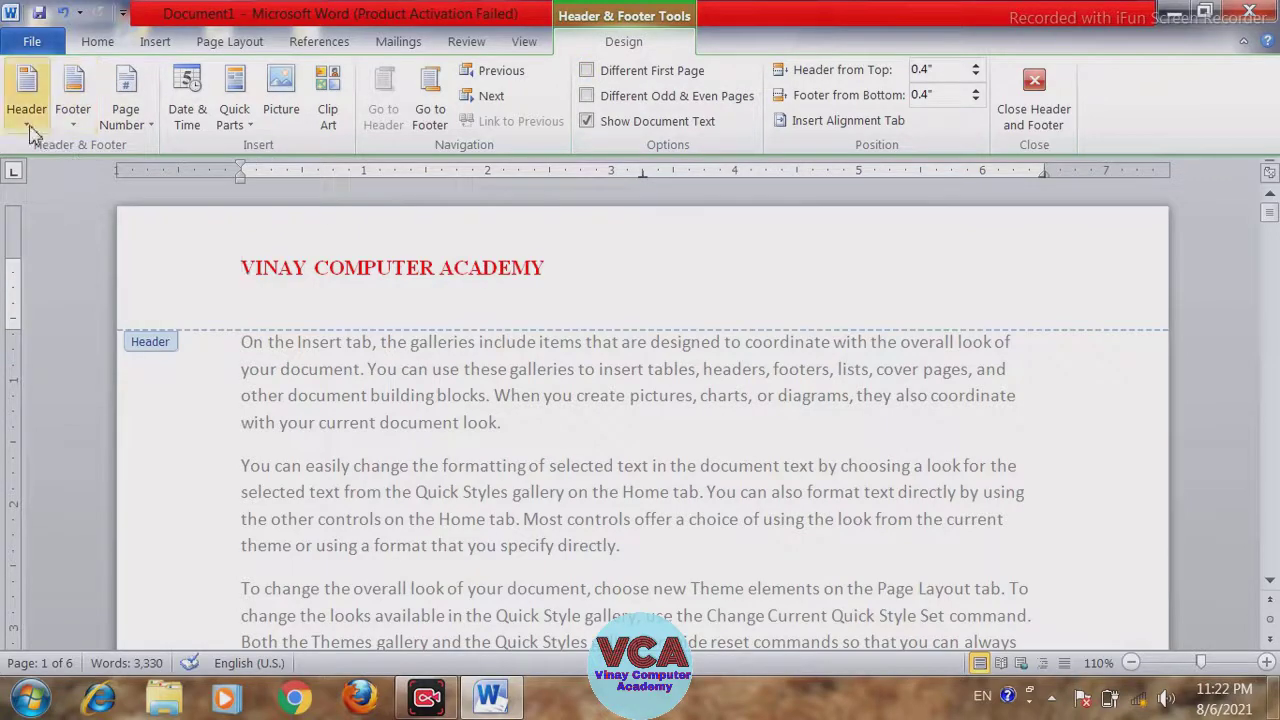
- Remove both the header and the footer from the document
click(26, 92)
click(118, 573)
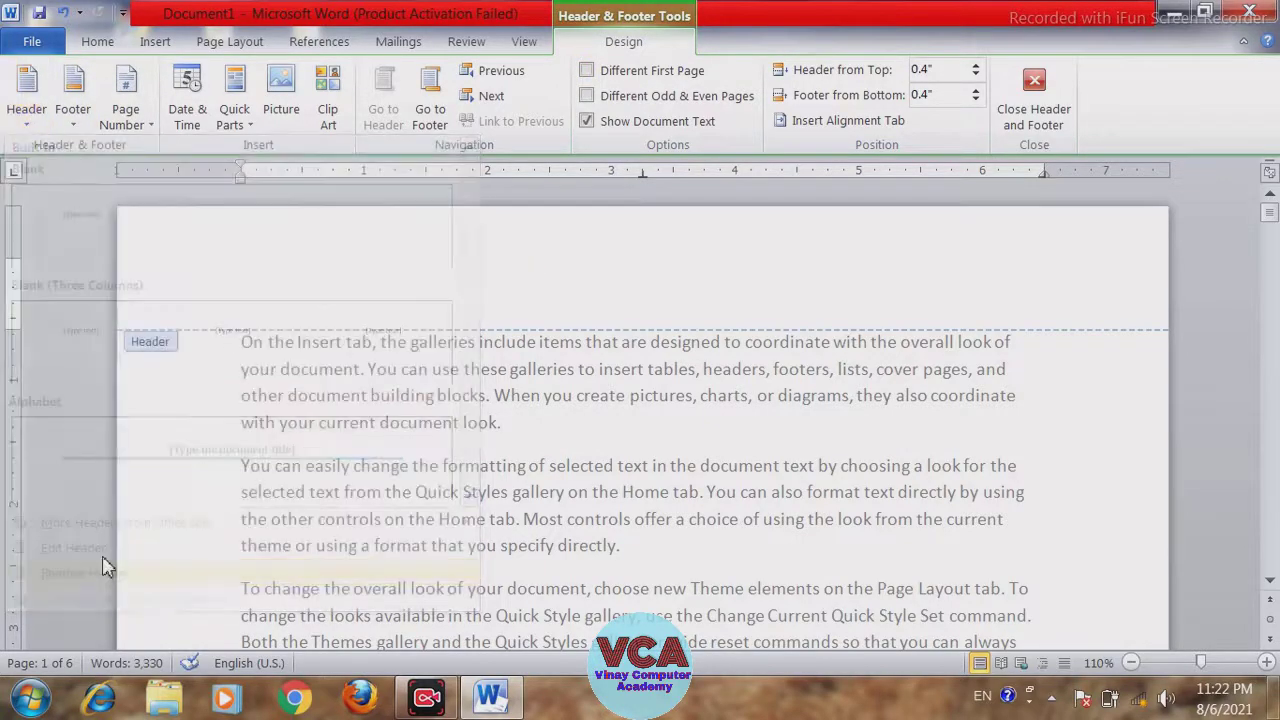
click(78, 118)
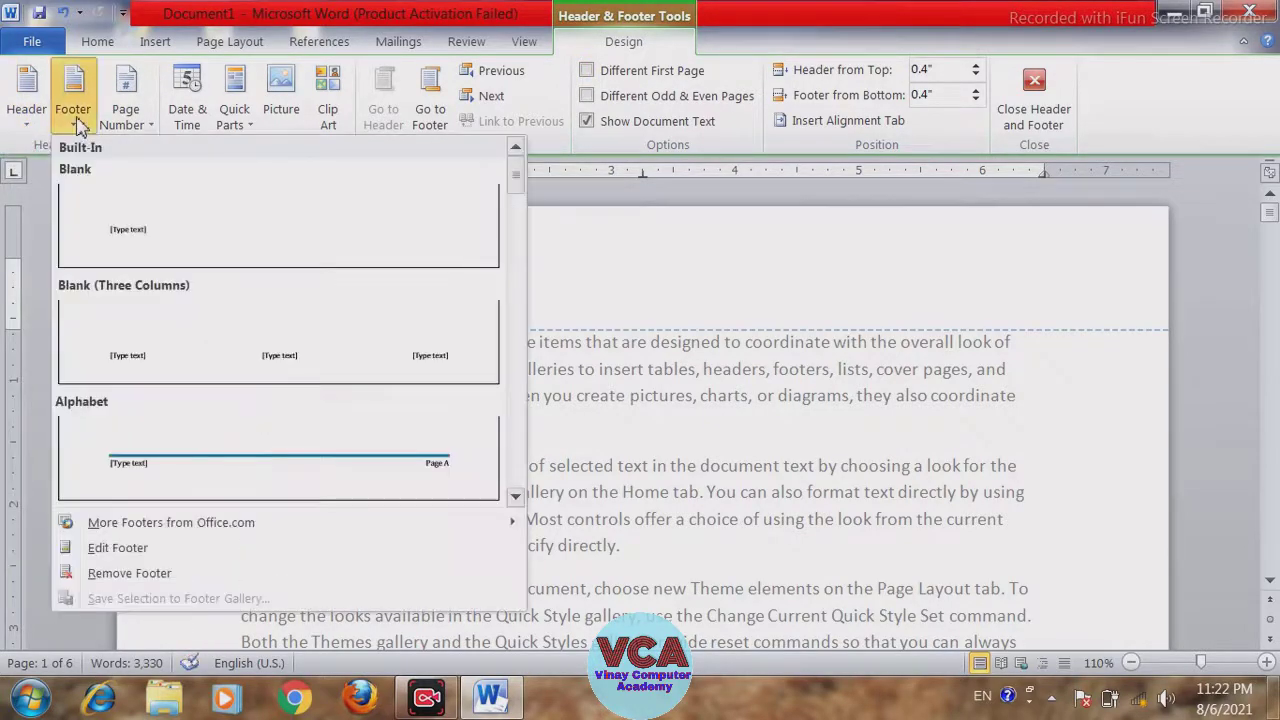
click(97, 574)
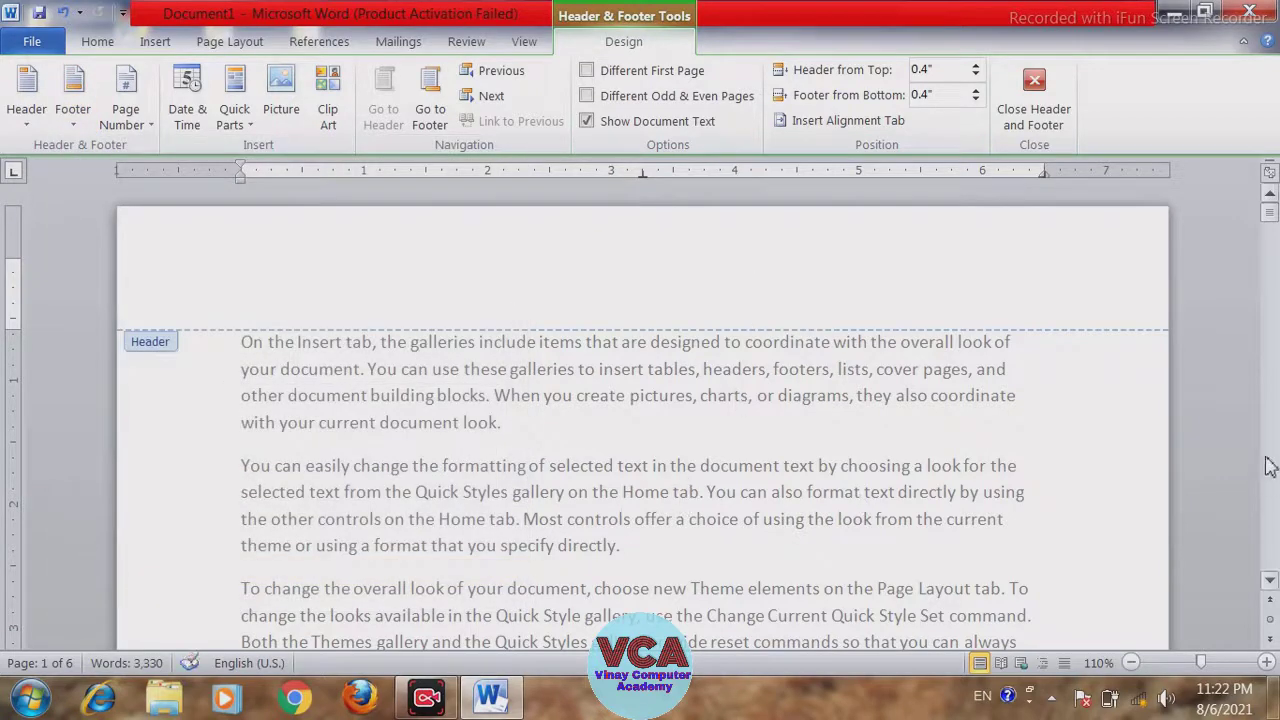
- Enable a different first page and enter "VINAY COMPUTER ACADEMY" in the first-page header
mouse_move(1267, 222)
mouse_down()
mouse_move(1270, 276)
mouse_move(1268, 212)
mouse_up()
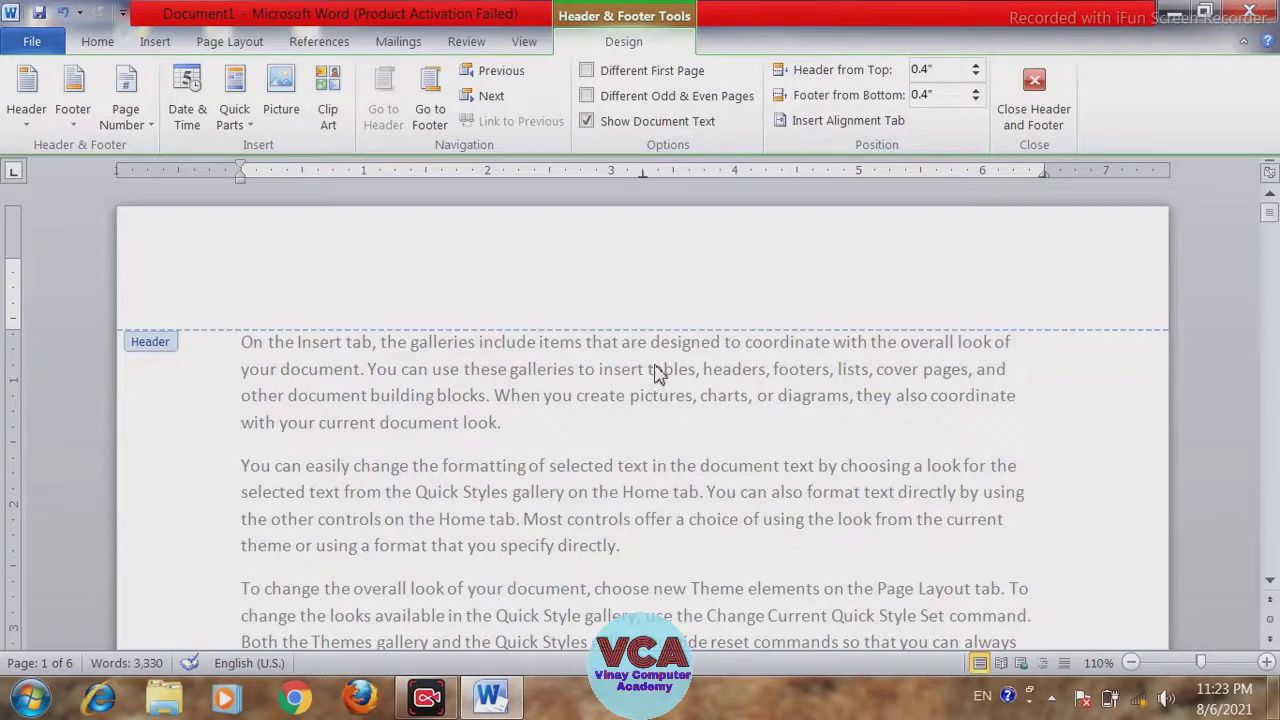
click(589, 76)
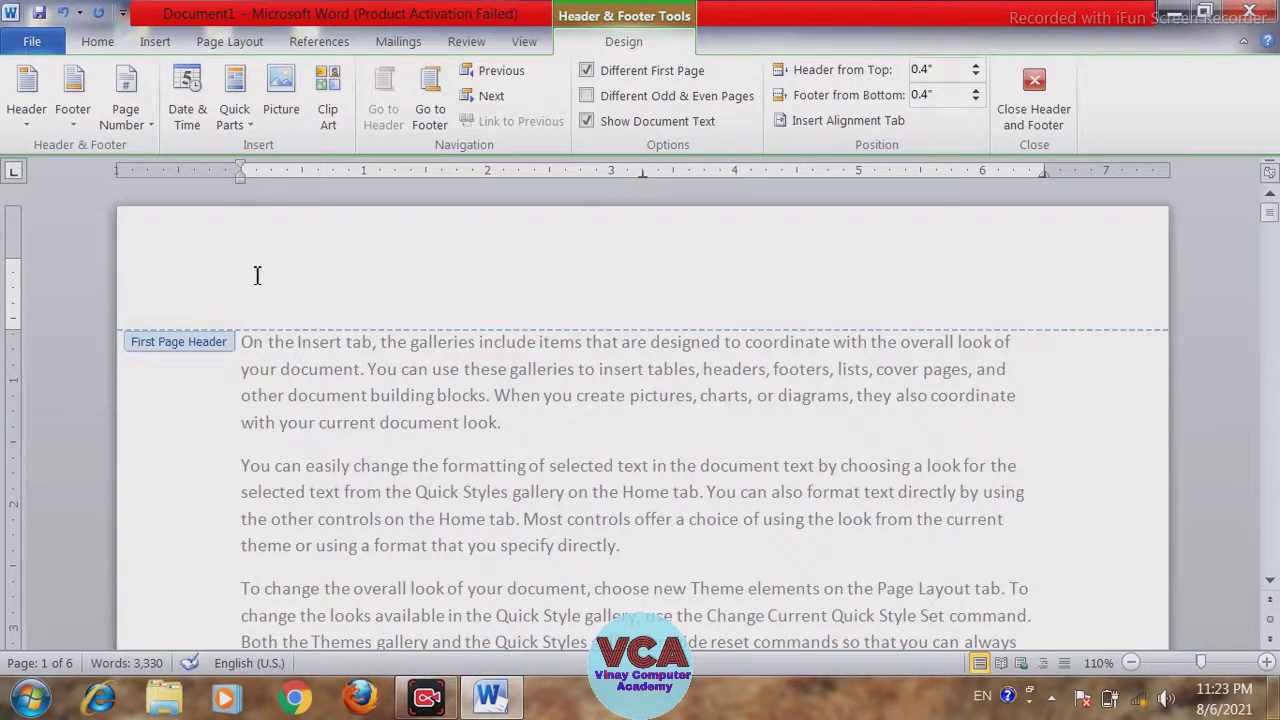
text(VINAY COMPUTER A)
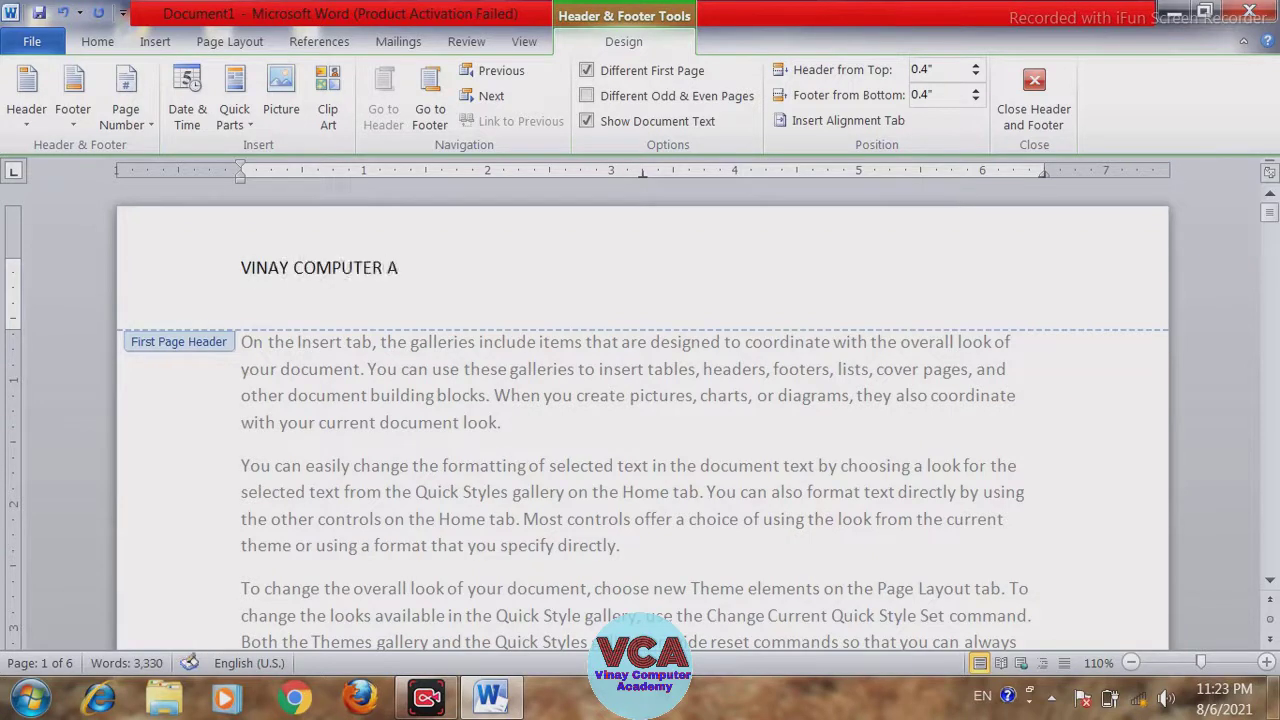
text(CADEMY)
- Format the first-page header text as red, bold Times New Roman at size 12
drag(476, 267, 240, 268)
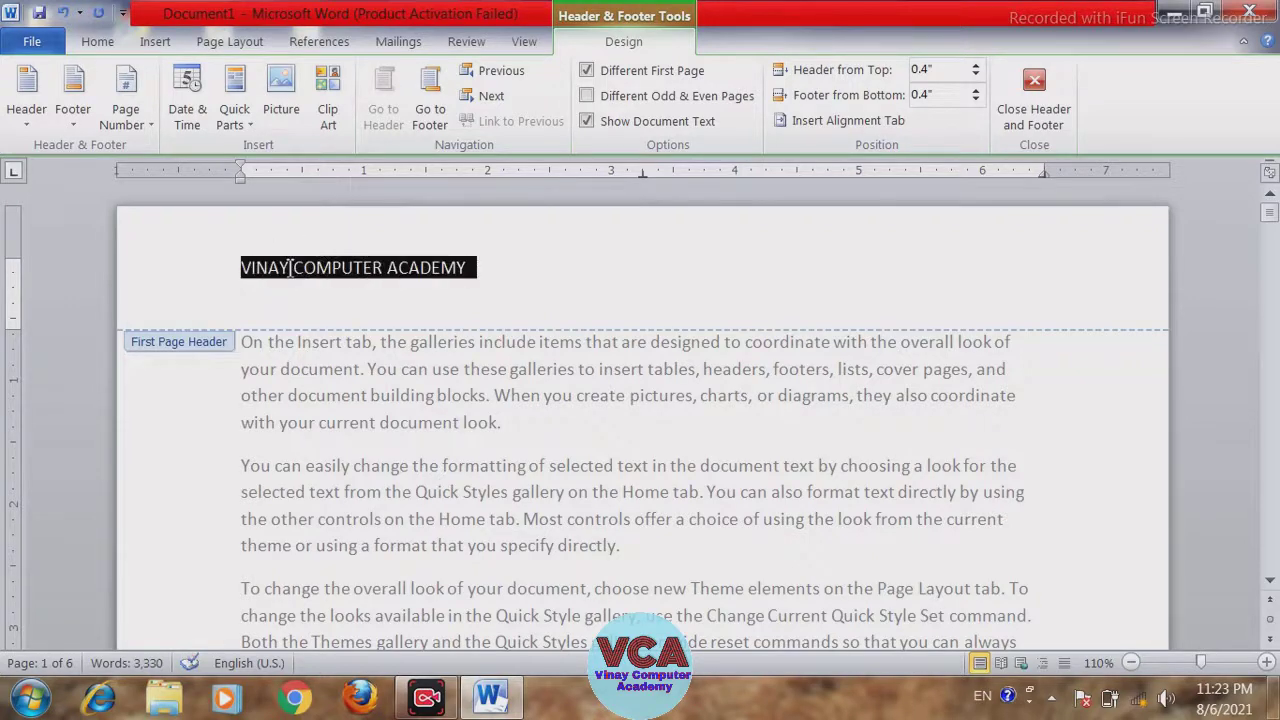
click(97, 41)
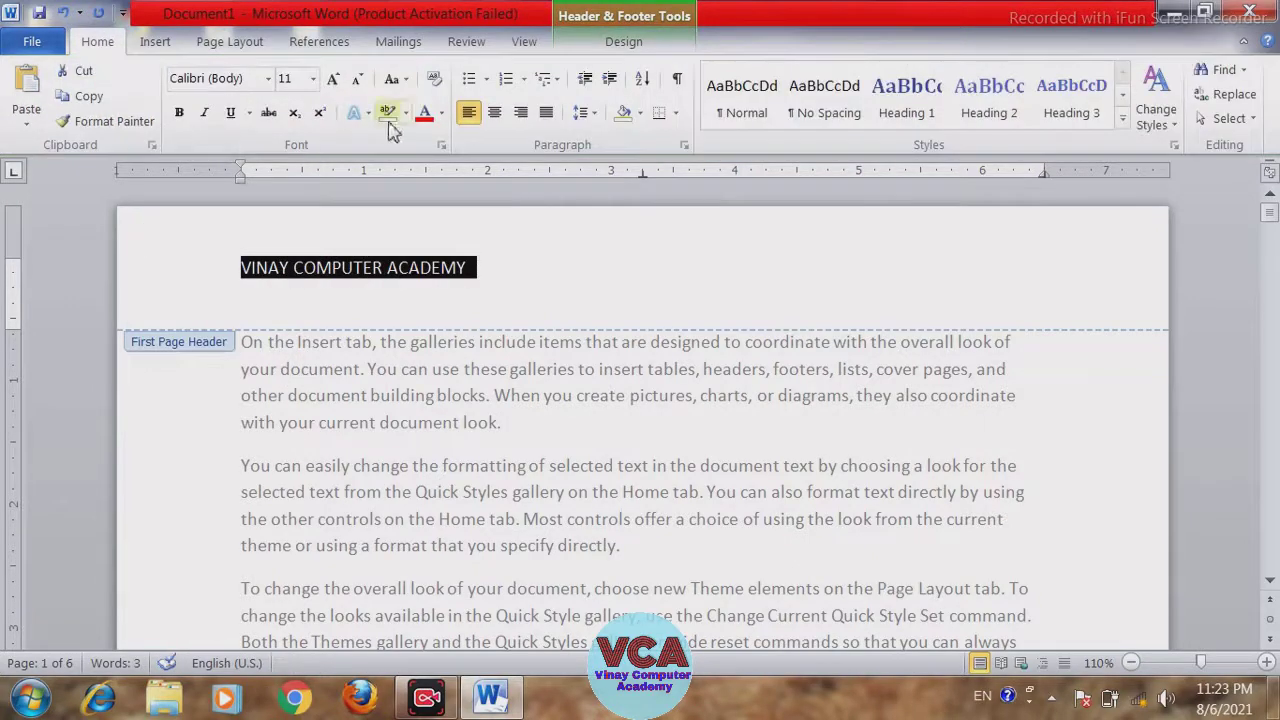
click(423, 113)
click(179, 112)
click(208, 78)
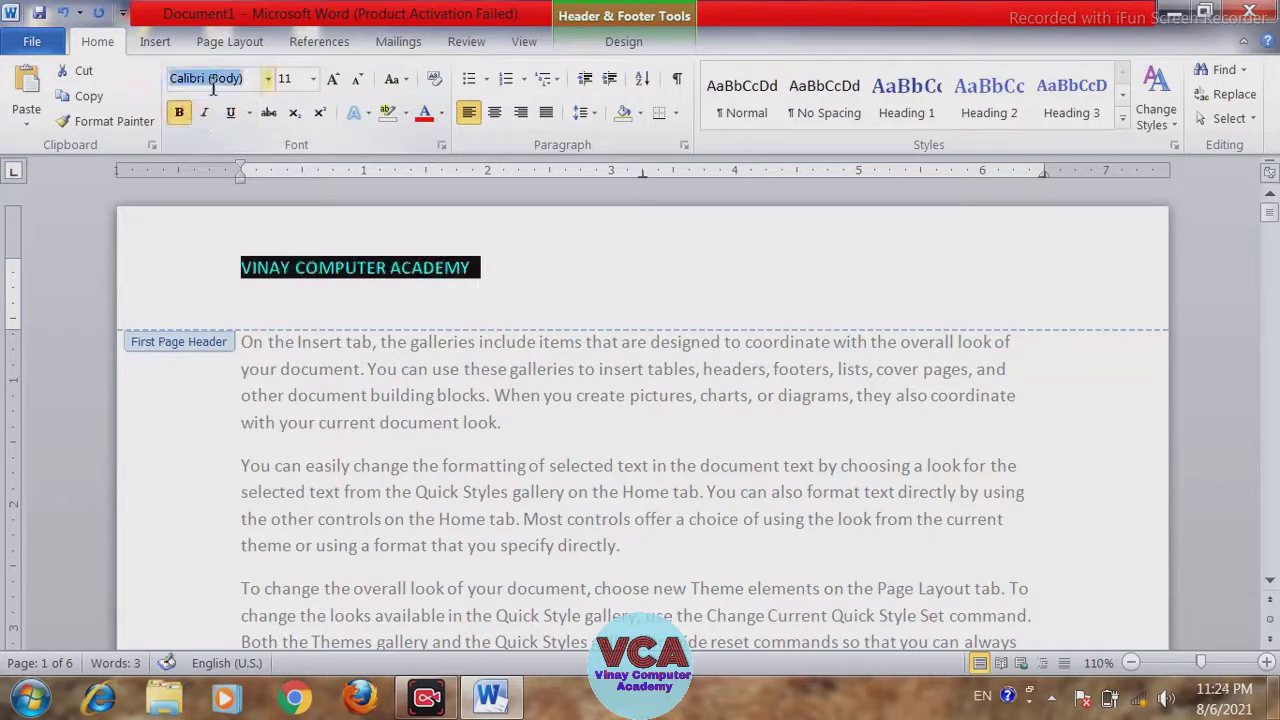
text(Times New Roma)
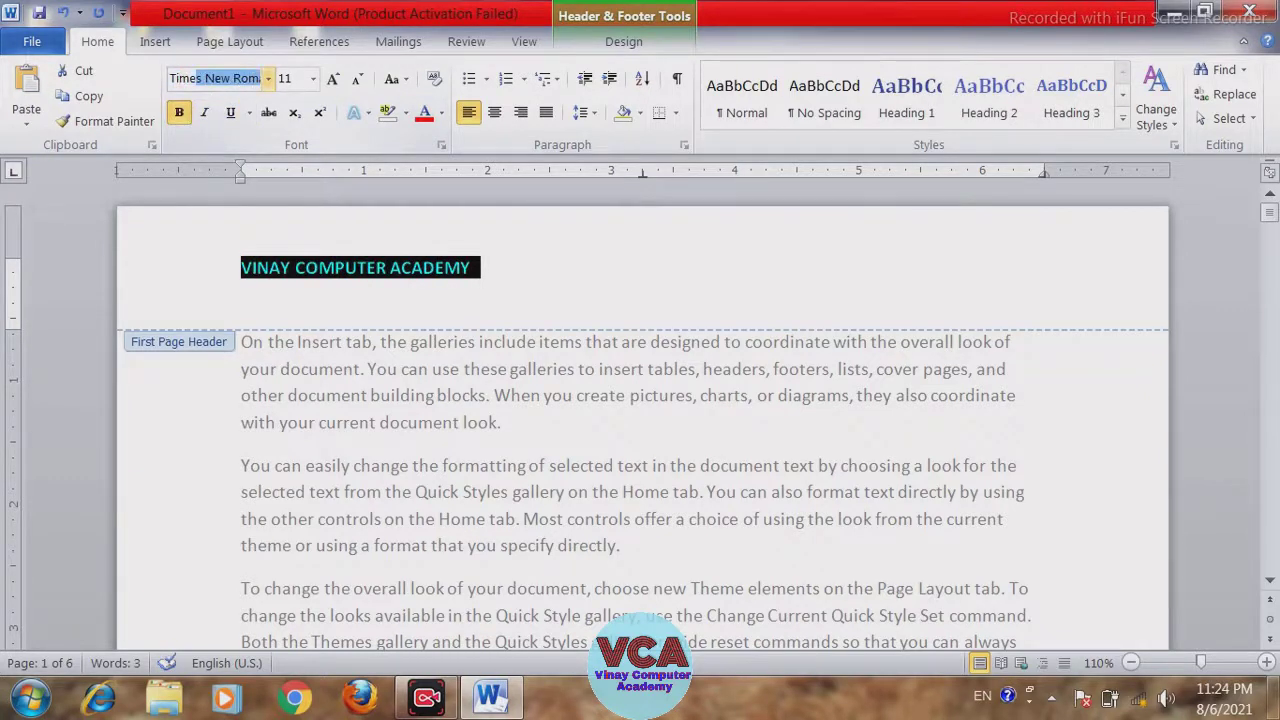
key(Return)
click(333, 79)
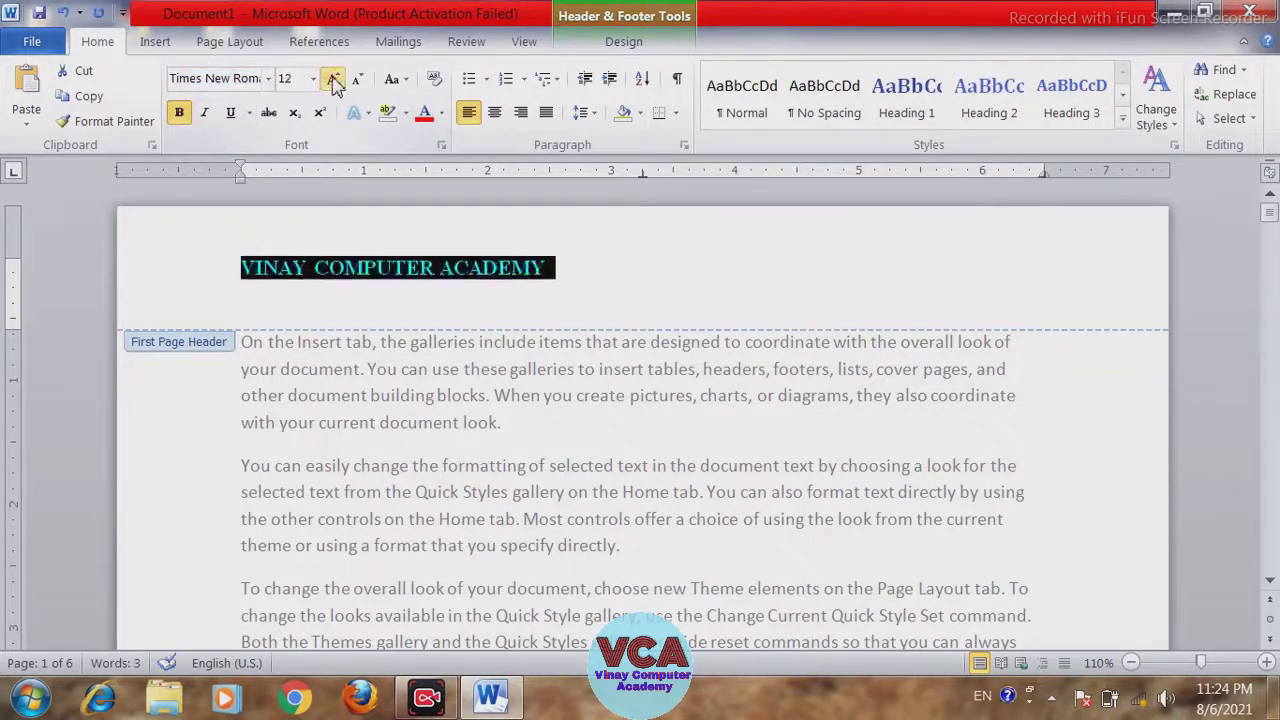
click(558, 266)
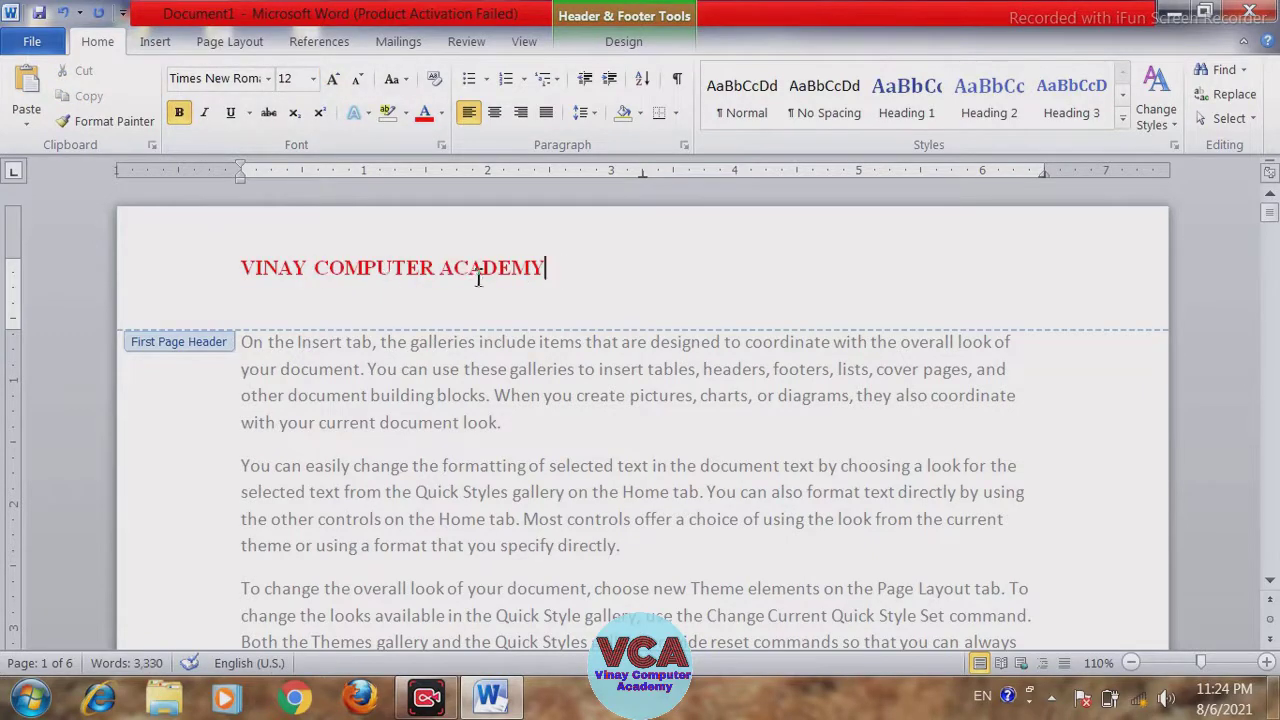
- Close the header and check which pages of the document show the header text
click(604, 44)
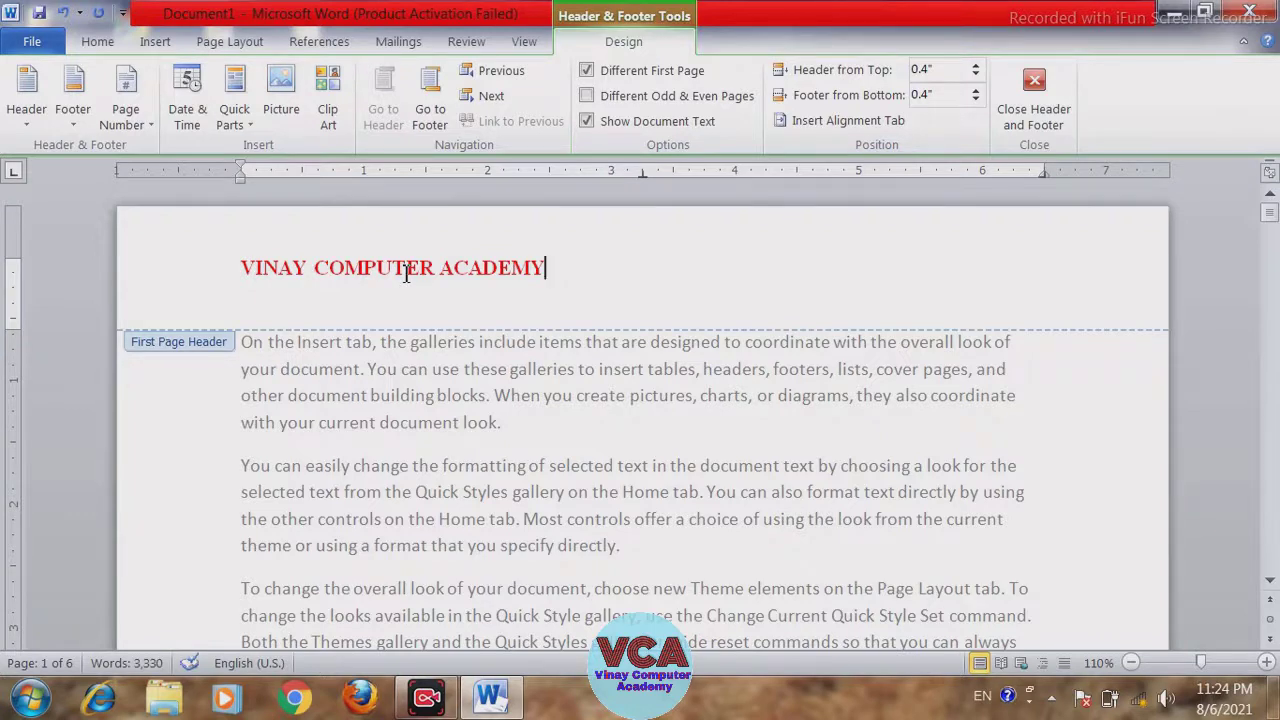
click(1038, 118)
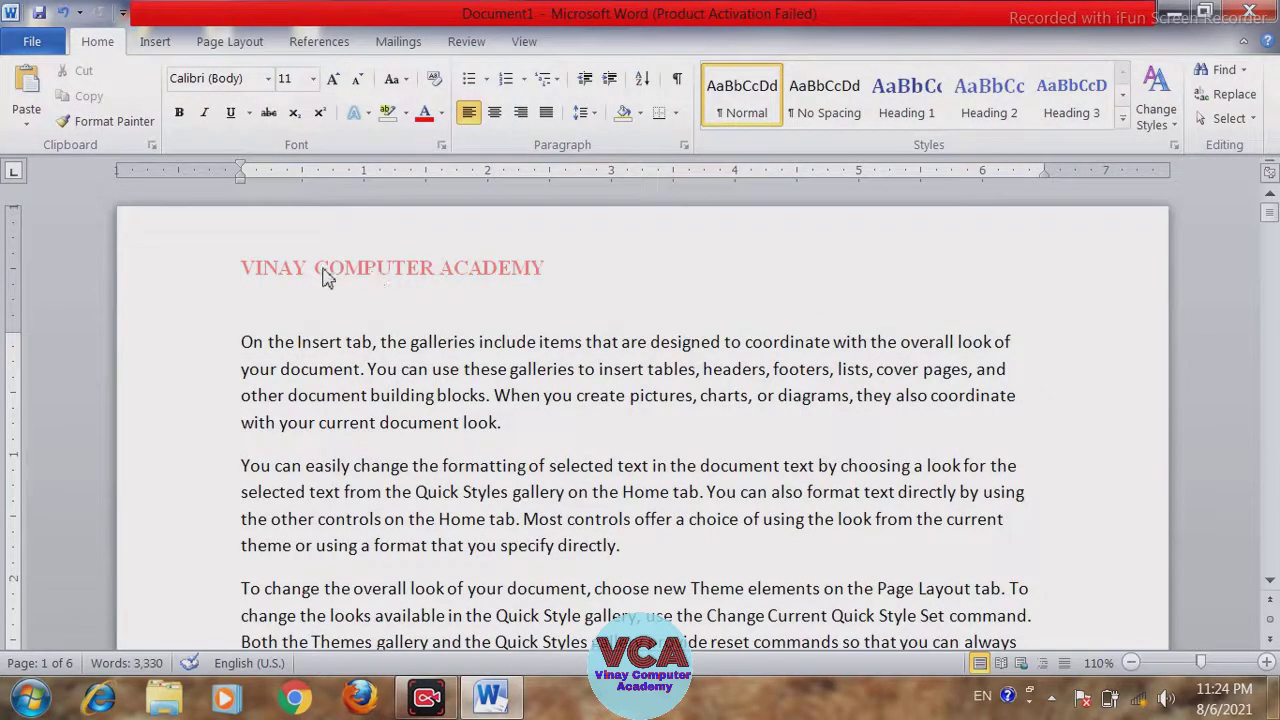
mouse_move(1273, 214)
mouse_down()
mouse_move(1275, 400)
mouse_move(1268, 214)
mouse_up()
- Open the header for editing, move to the second page's header and enter "VCA"
double_click(368, 284)
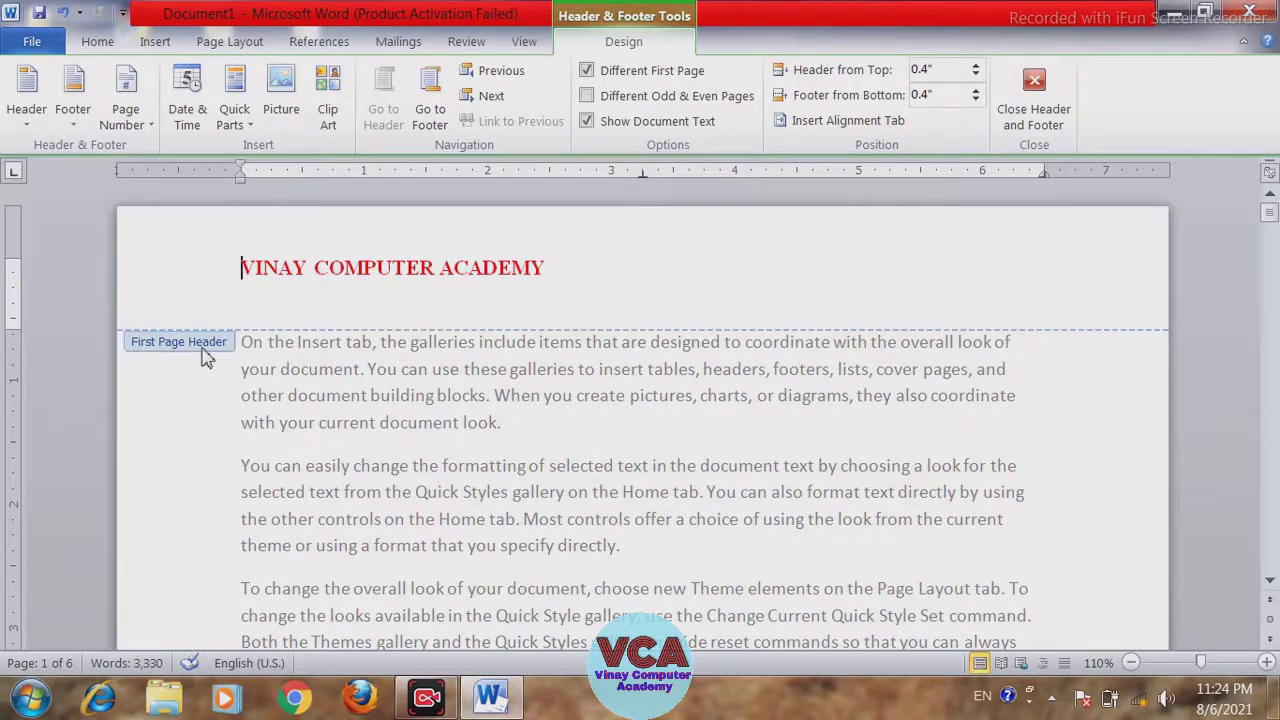
click(490, 98)
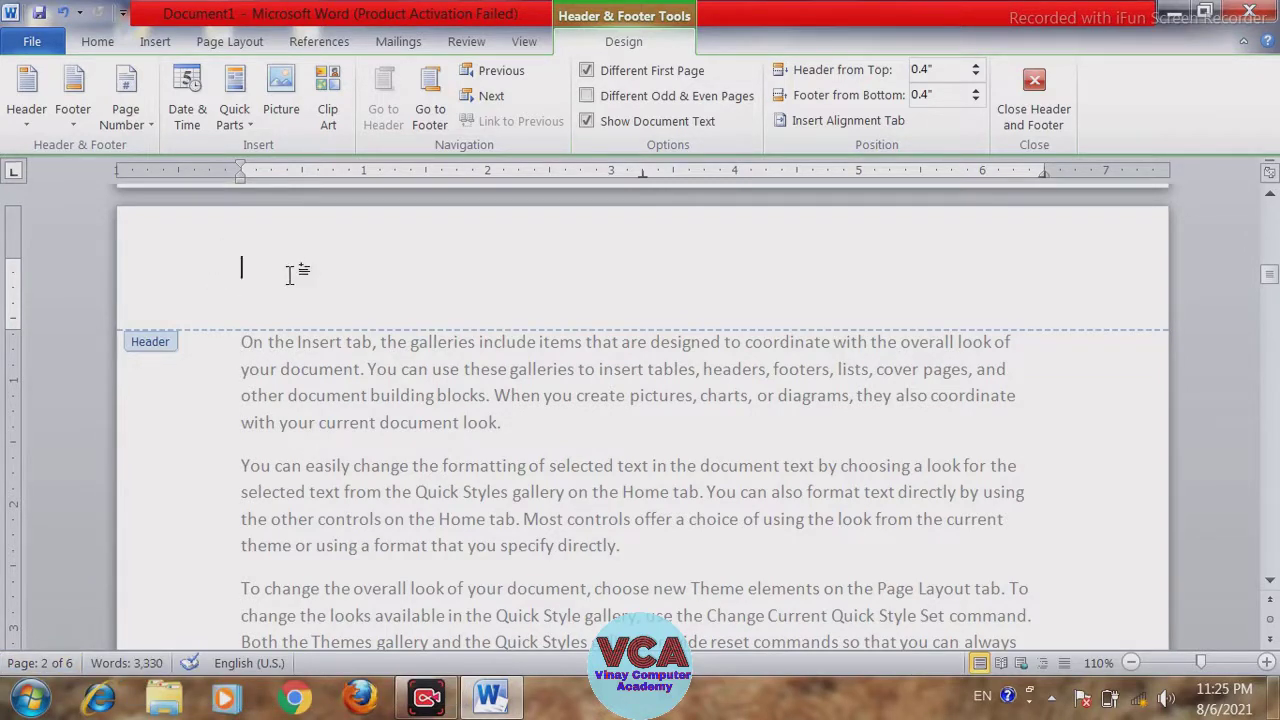
click(498, 71)
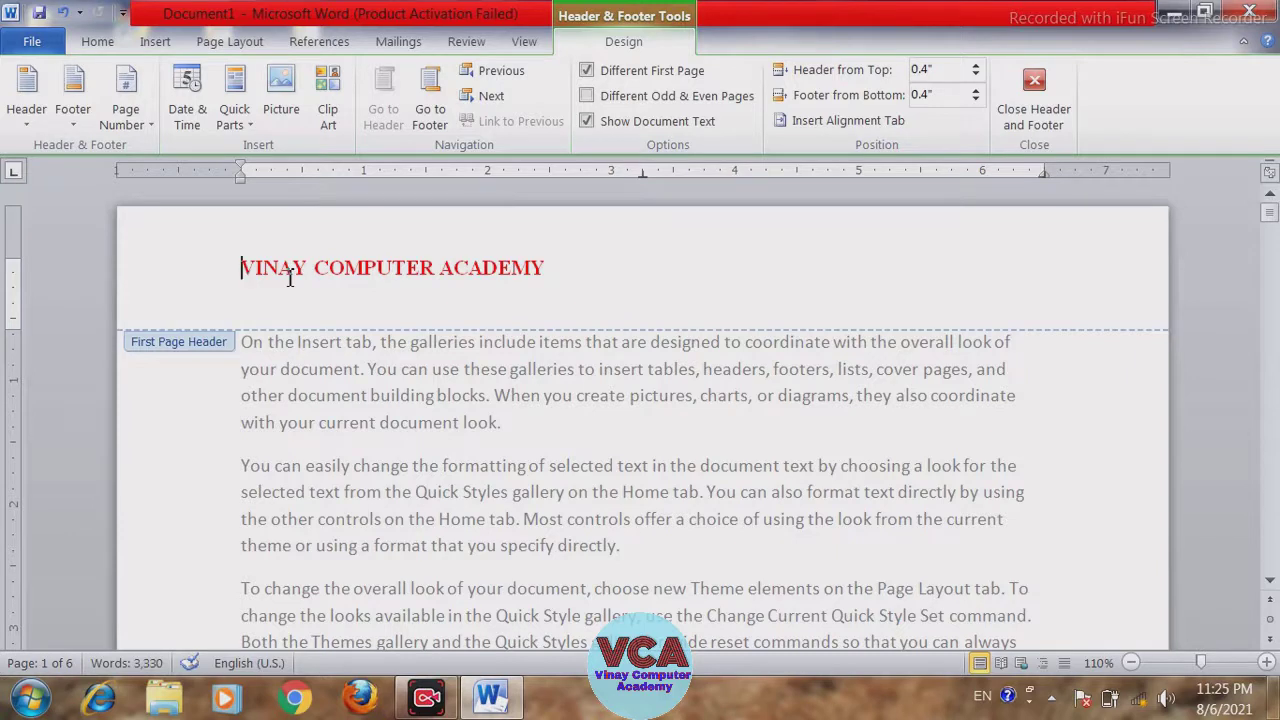
click(488, 95)
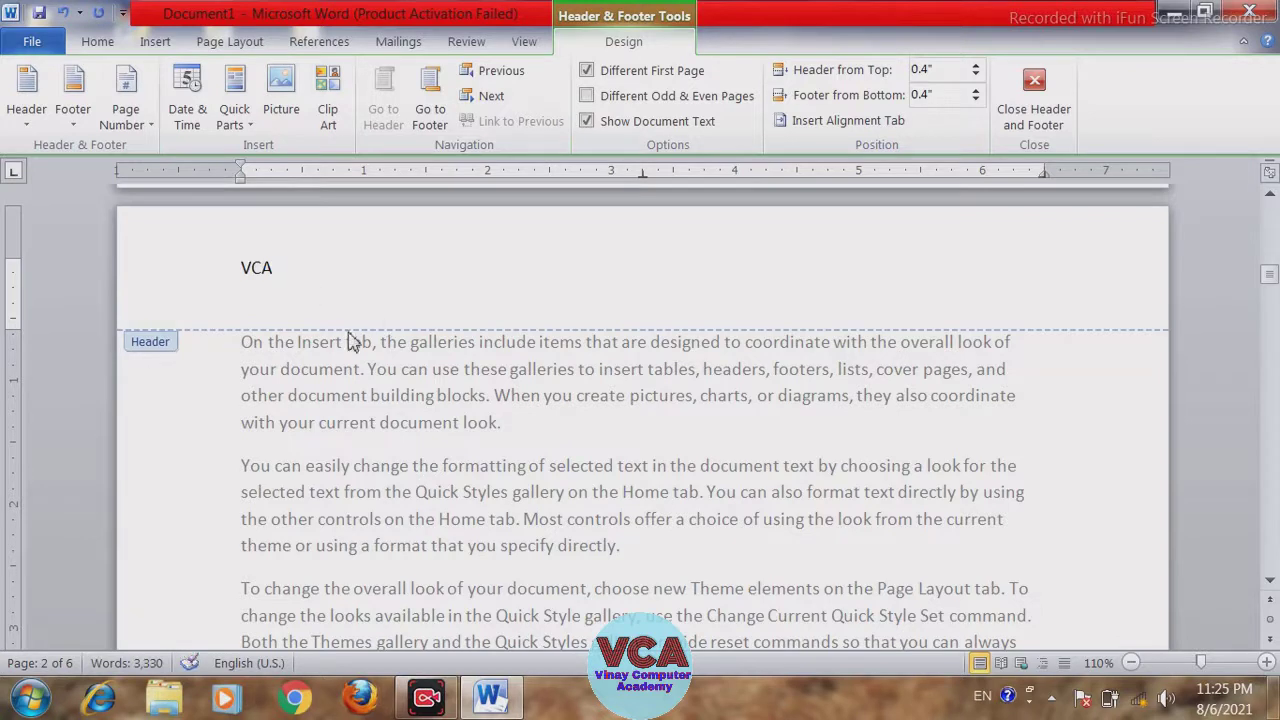
- Format the second page's "VCA" header text as bold at size 16 and close the header
drag(286, 268, 240, 270)
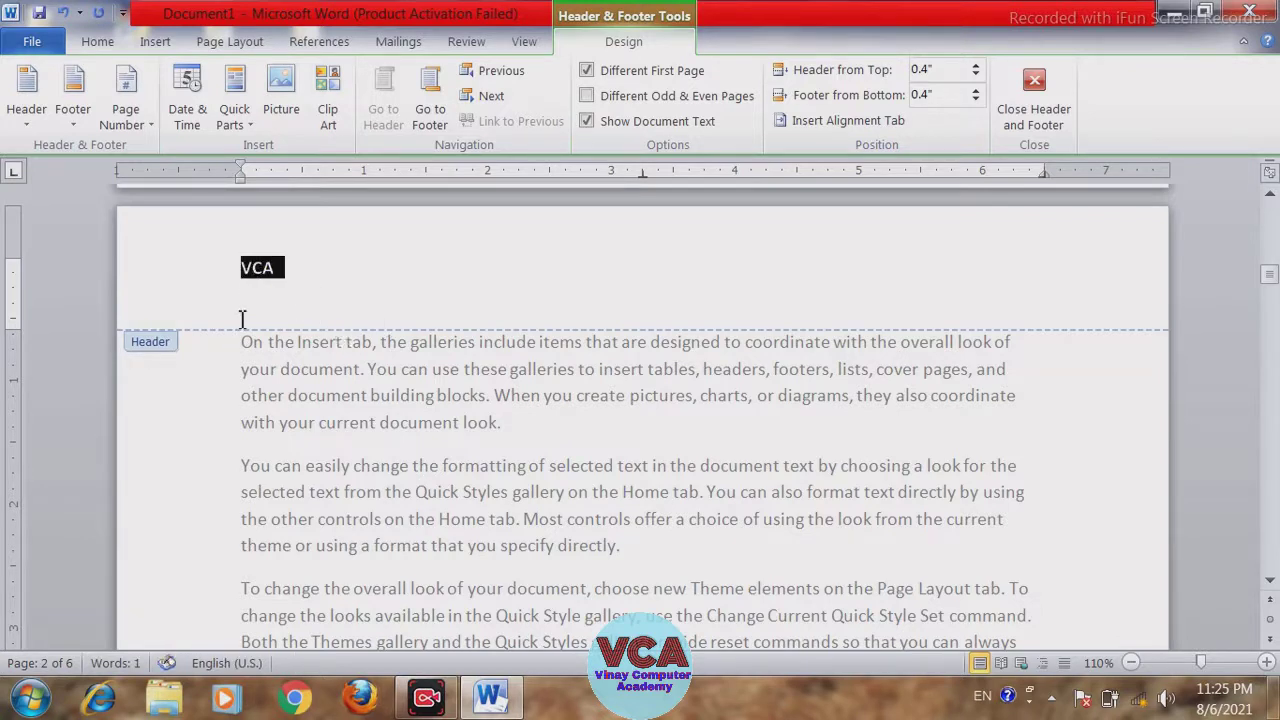
key(ctrl+shift+period)
key(ctrl+shift+period)
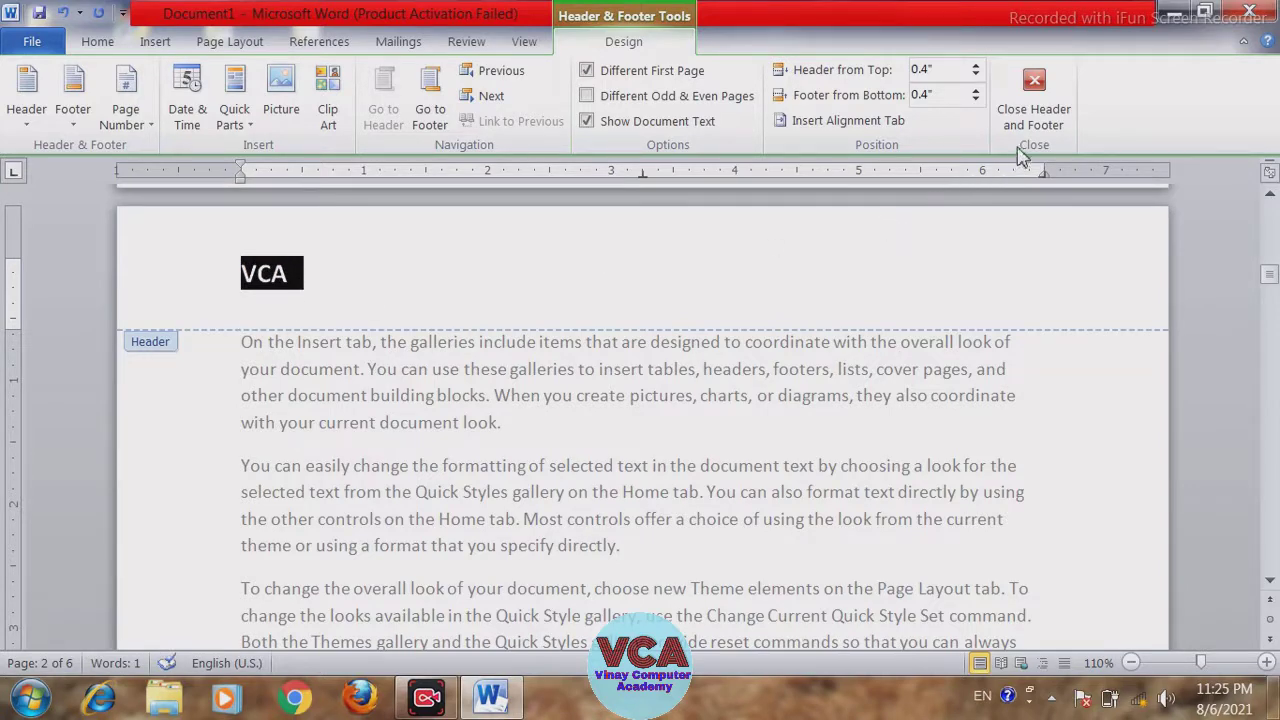
click(1034, 110)
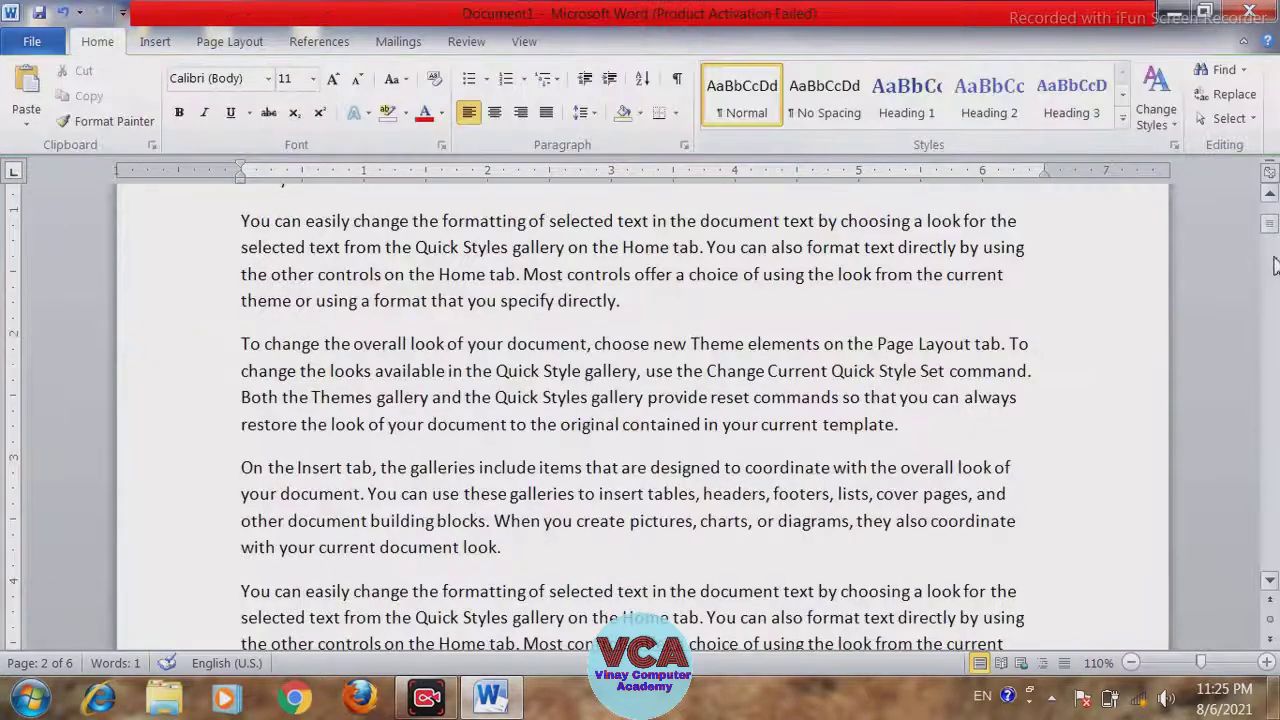
scroll(655, 210, up, 3)
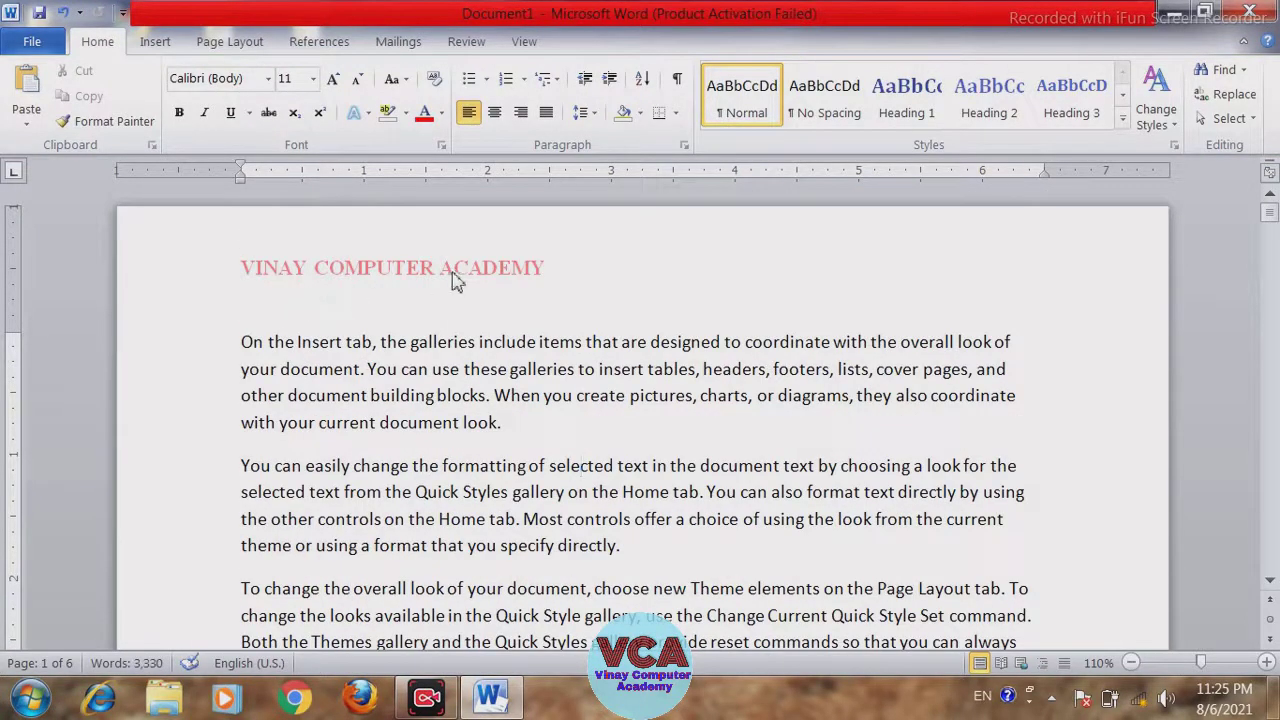
mouse_move(1272, 213)
mouse_down()
mouse_move(1263, 482)
mouse_move(1262, 225)
mouse_move(1273, 398)
mouse_move(1273, 212)
mouse_up()
- Enable different odd and even pages from the first-page header and enter "VCA EVEN" in the even-page header
double_click(421, 276)
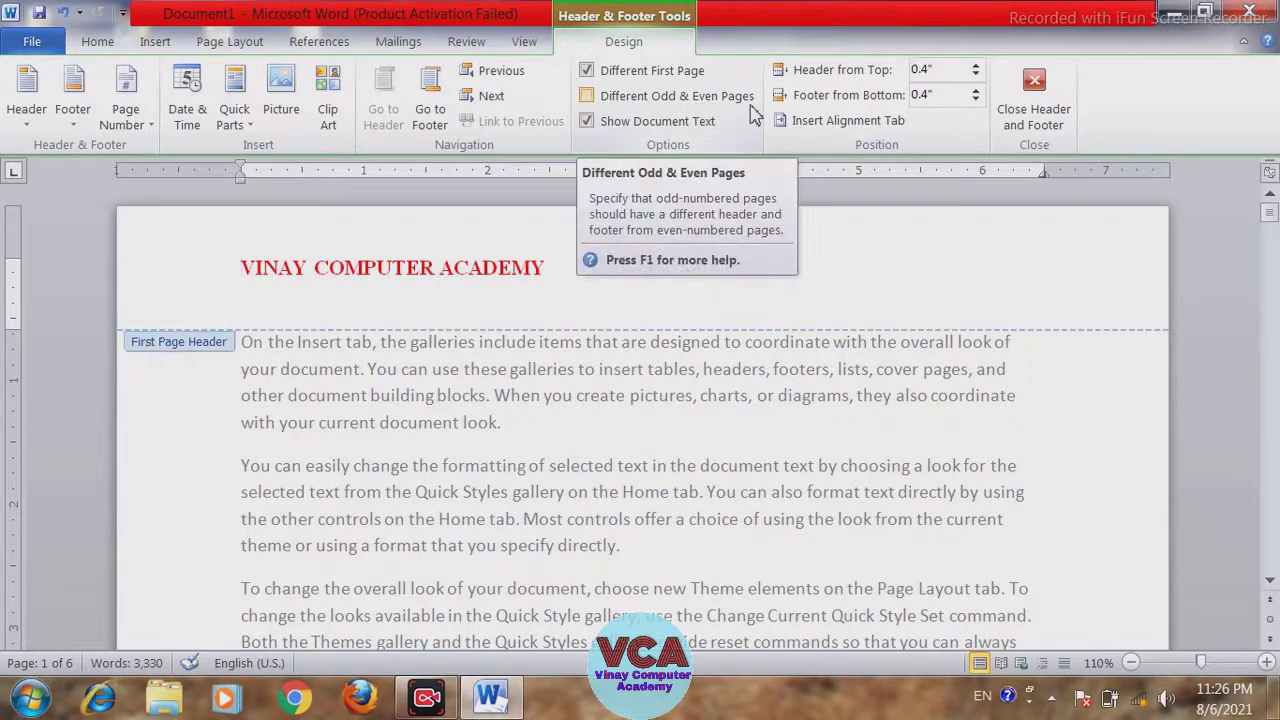
click(589, 97)
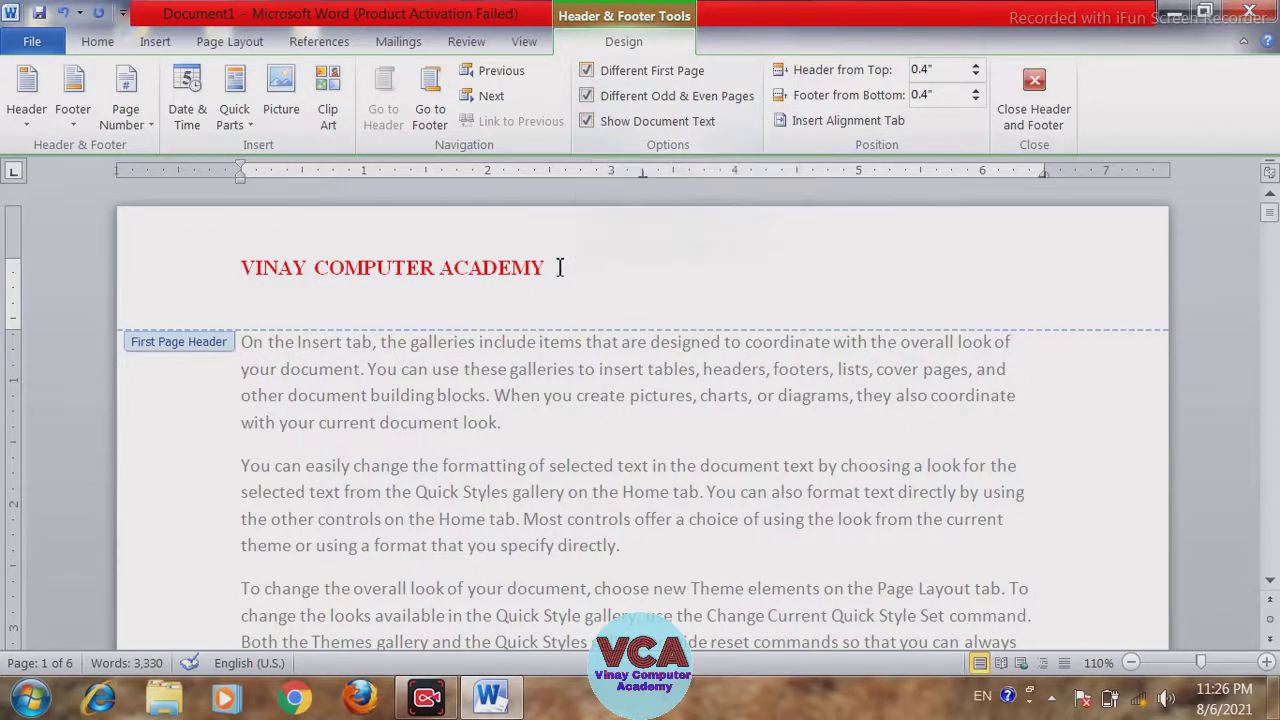
drag(548, 268, 318, 274)
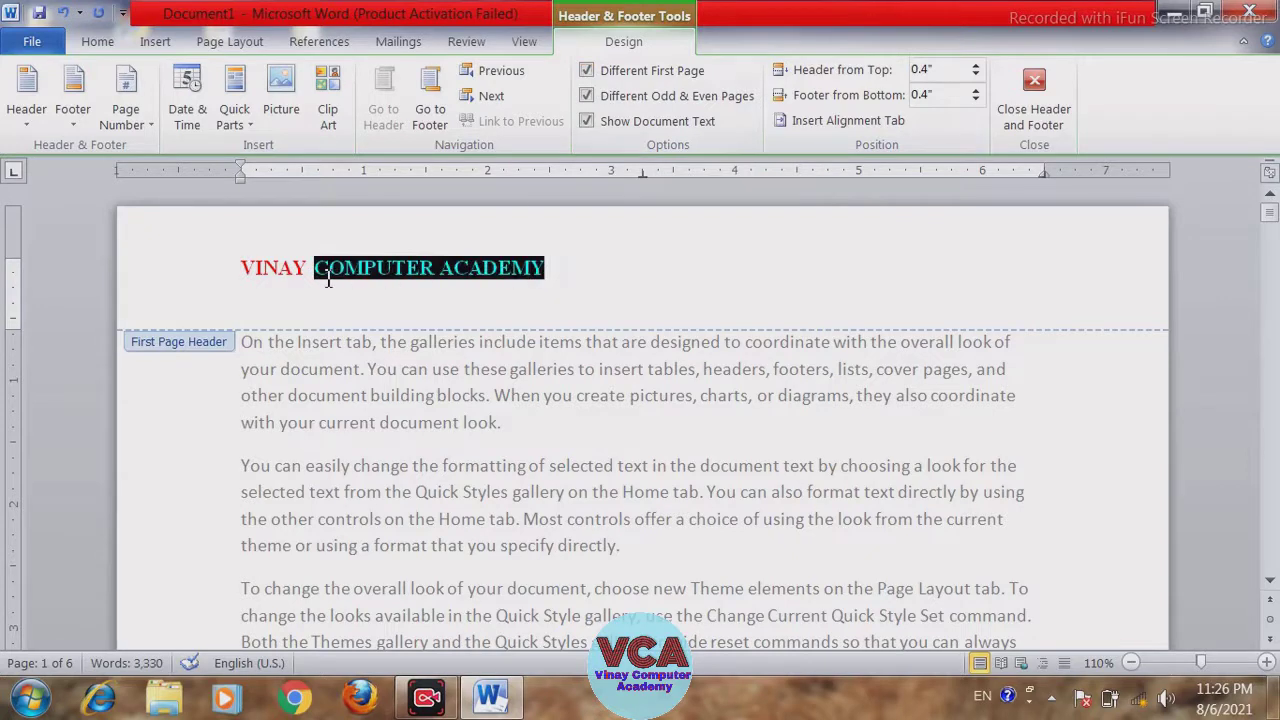
click(410, 323)
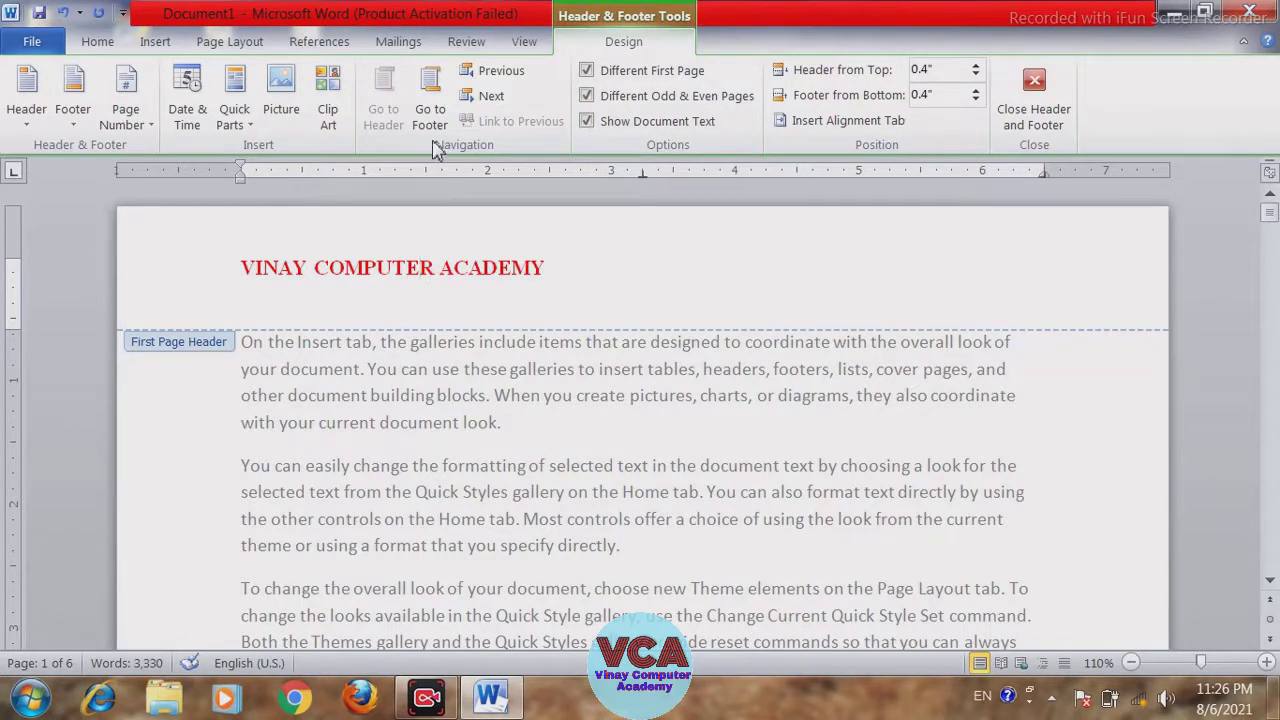
click(489, 97)
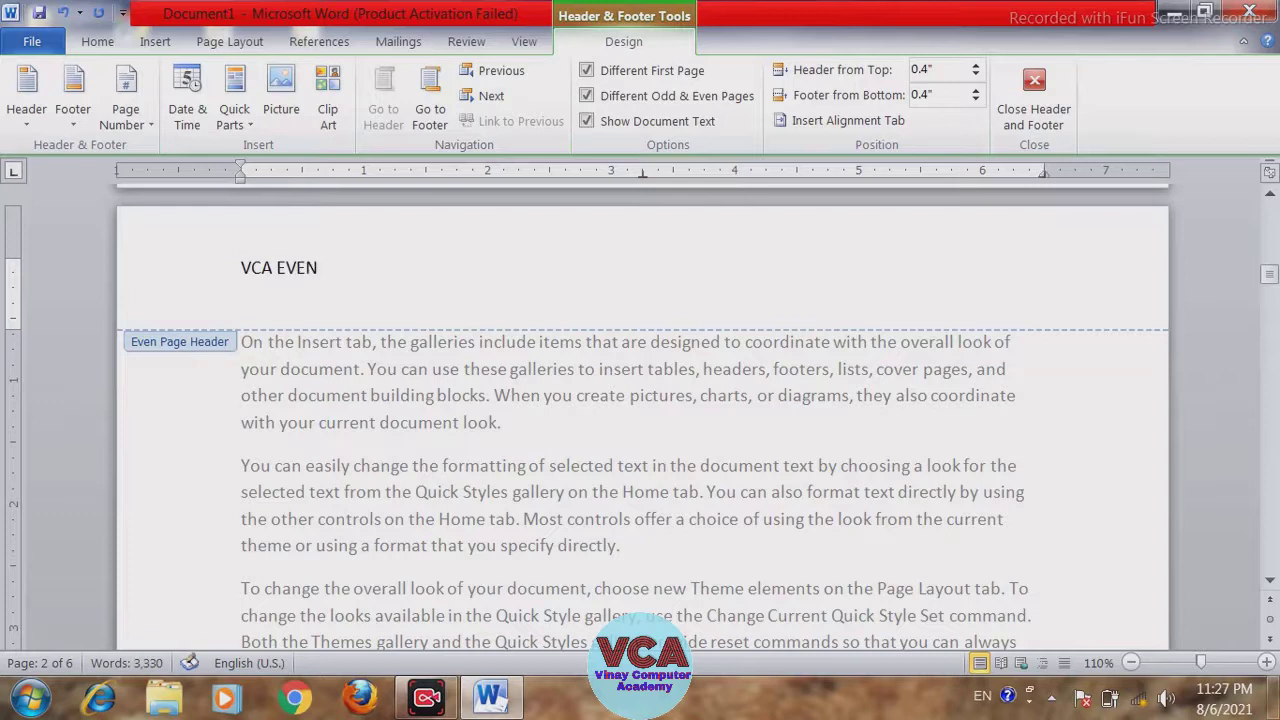
- Format the even-page header text as red, bold Times New Roman at size 12
drag(326, 272, 239, 268)
drag(325, 268, 246, 276)
key(ctrl+b)
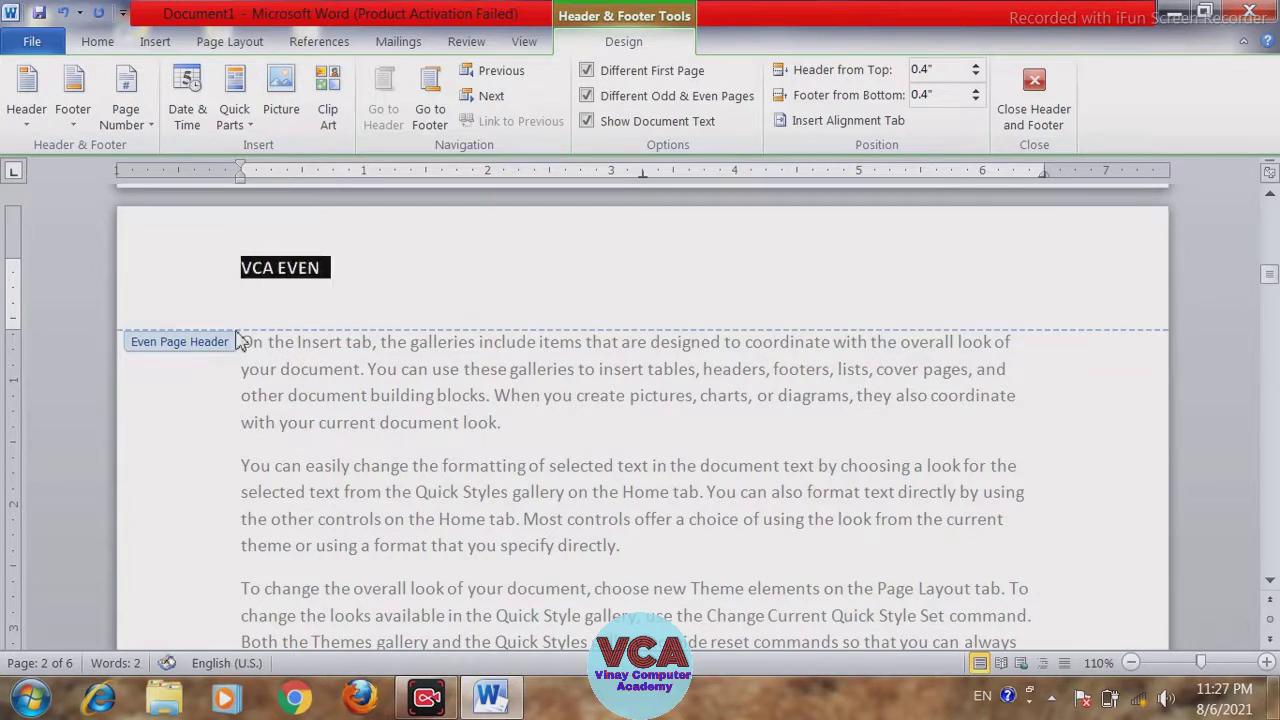
click(98, 41)
click(424, 112)
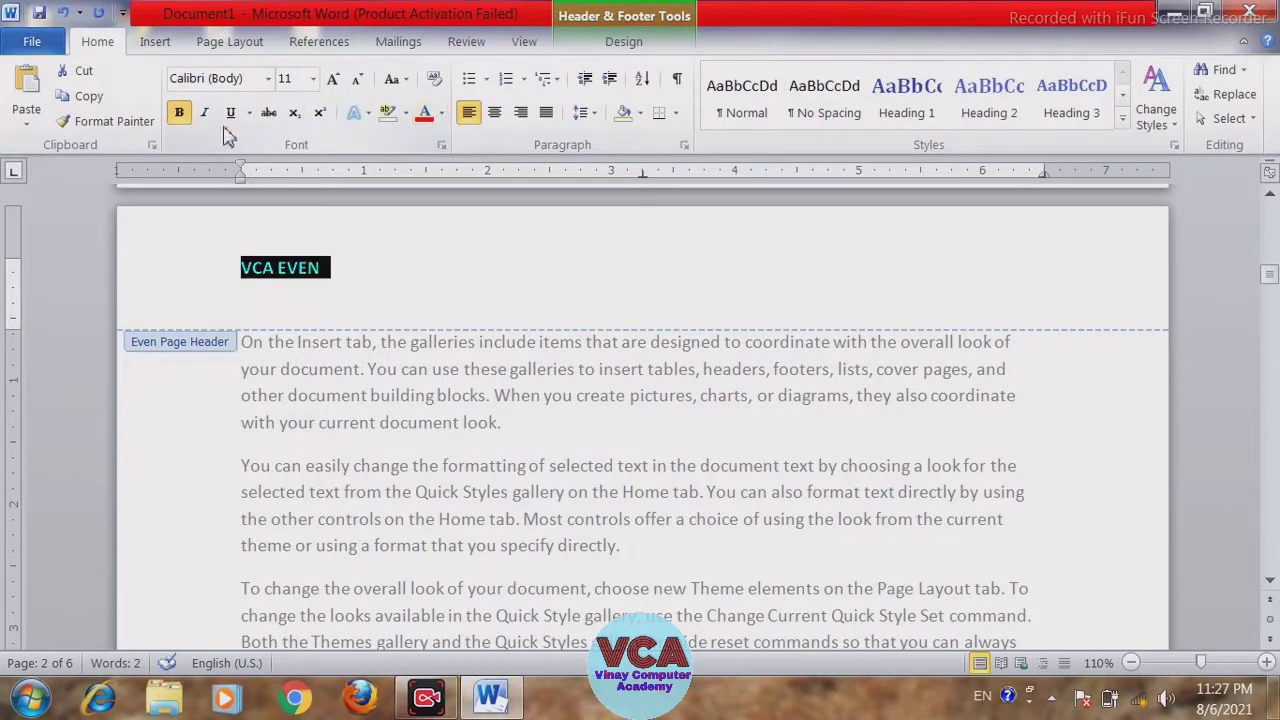
click(334, 82)
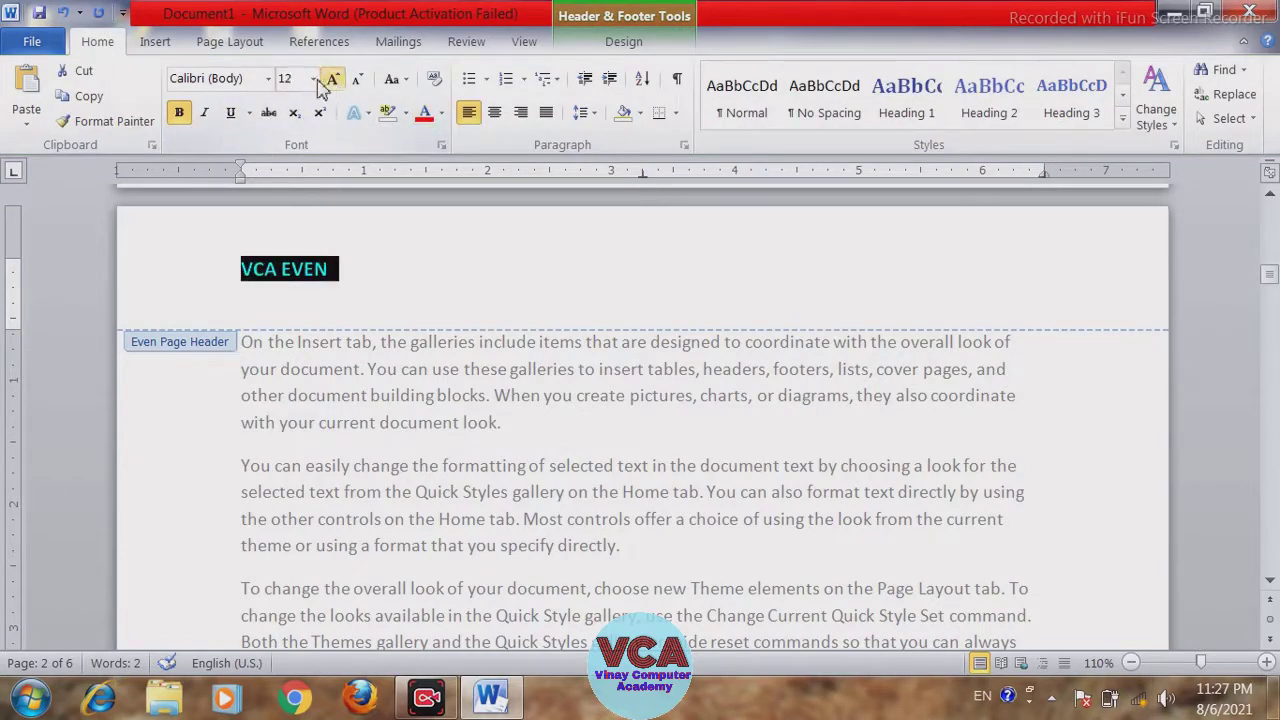
click(235, 80)
text(Times New Roma)
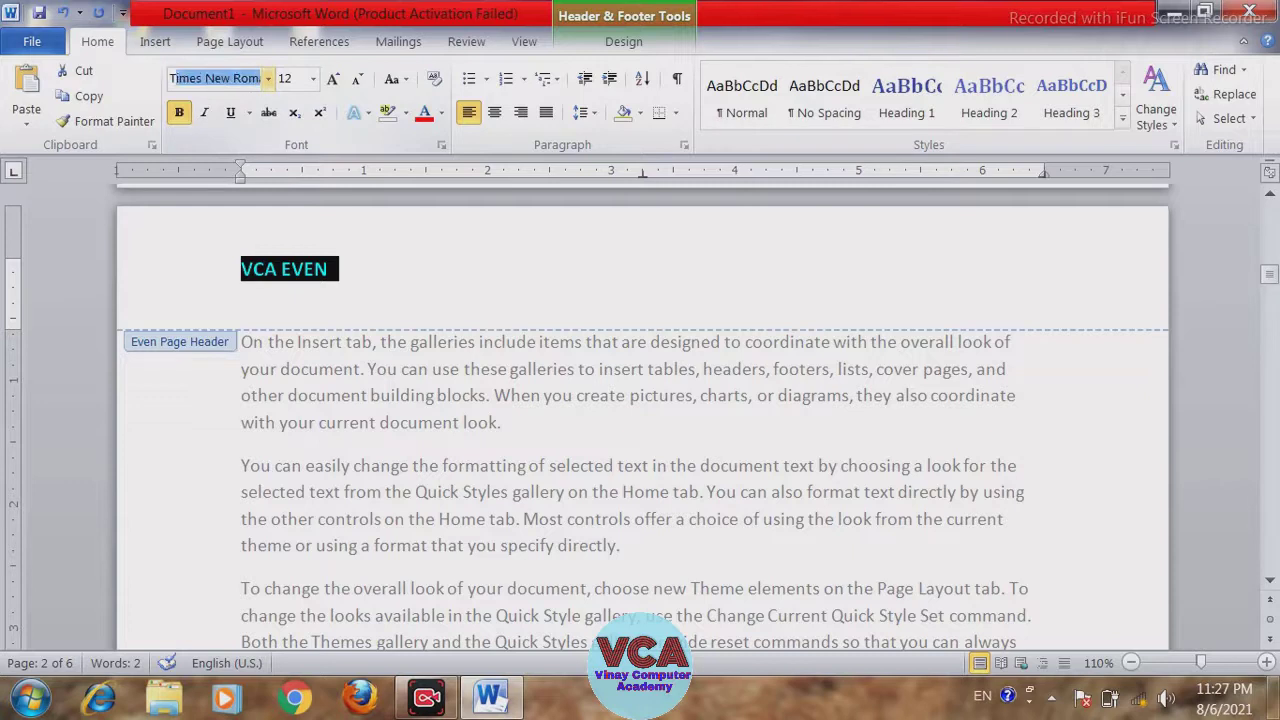
key(Return)
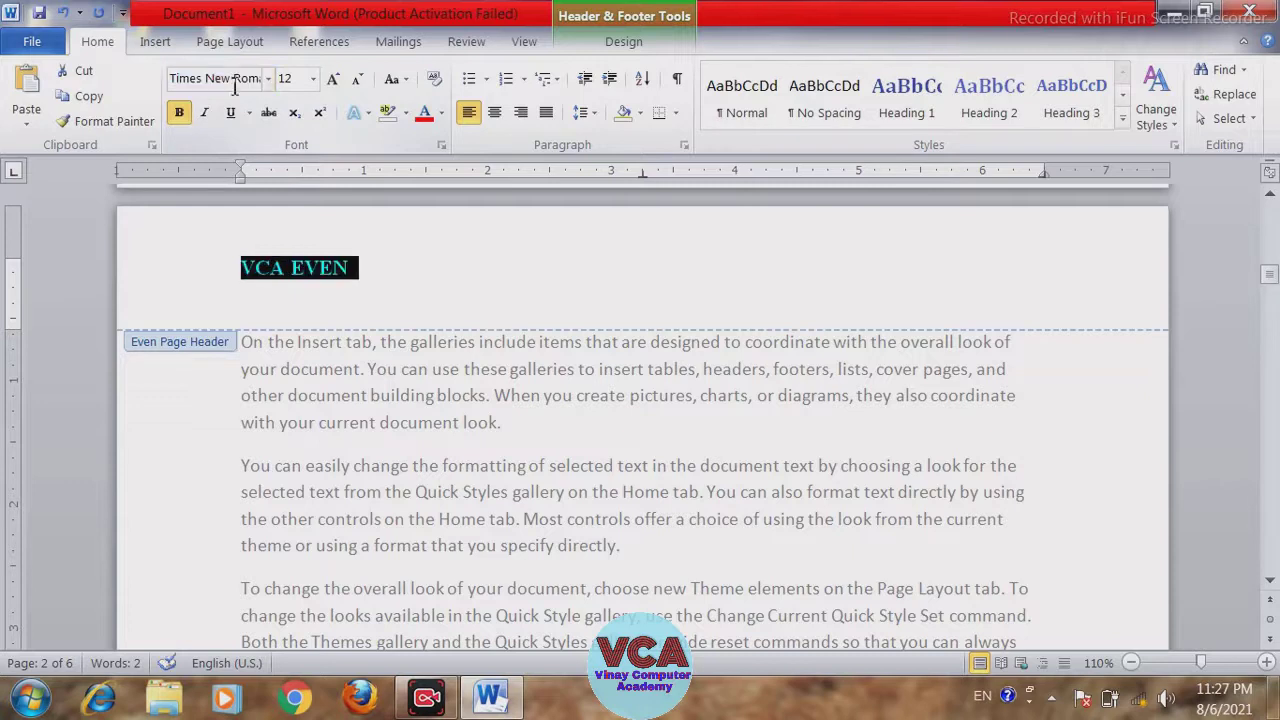
click(346, 282)
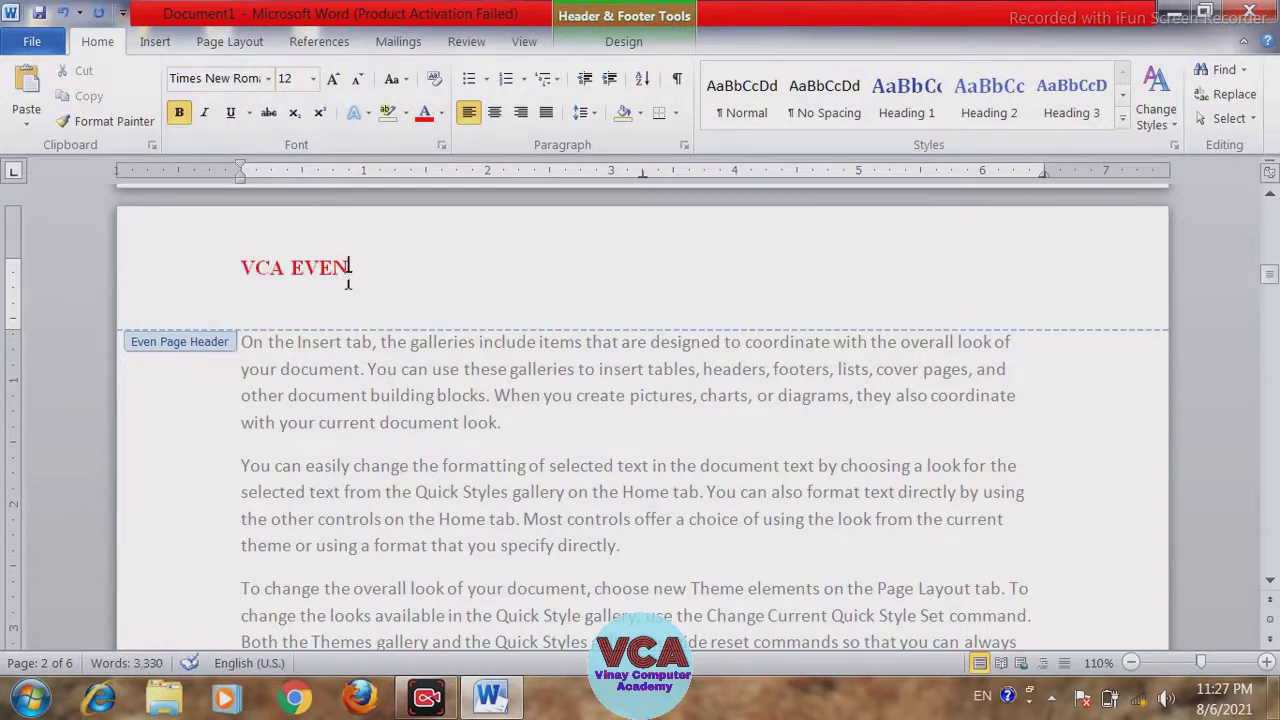
drag(243, 268, 349, 270)
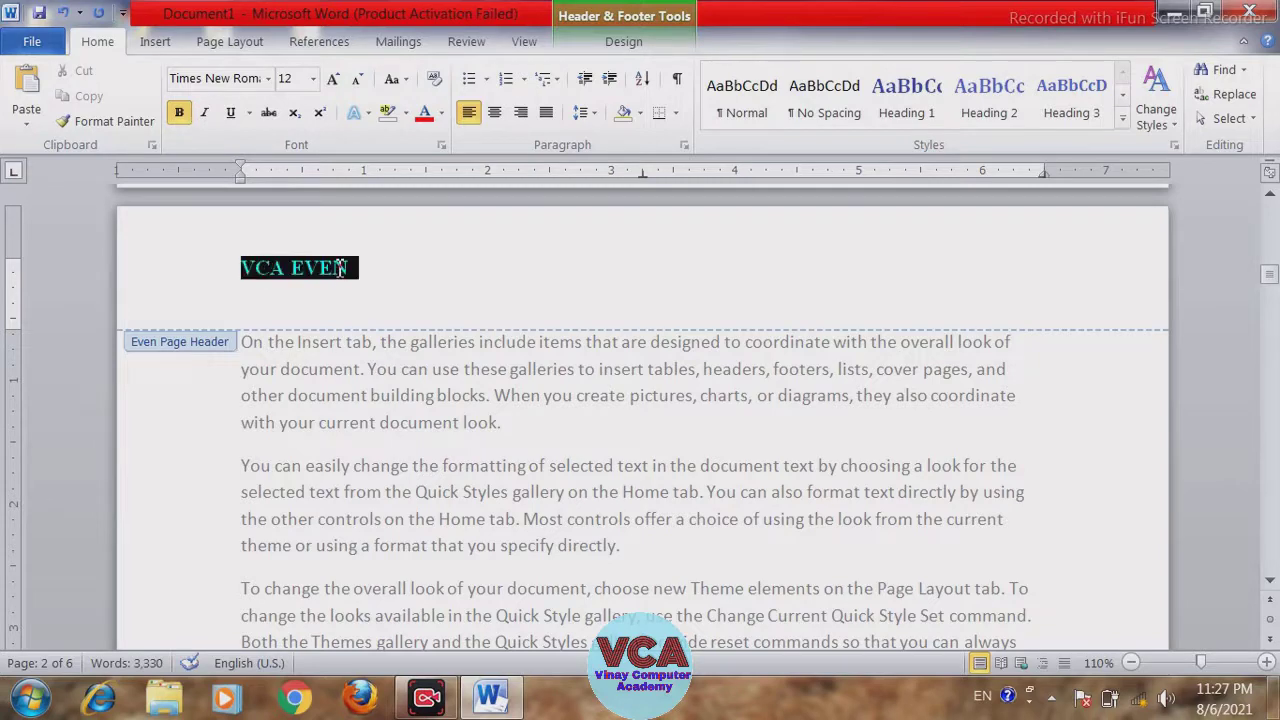
click(350, 278)
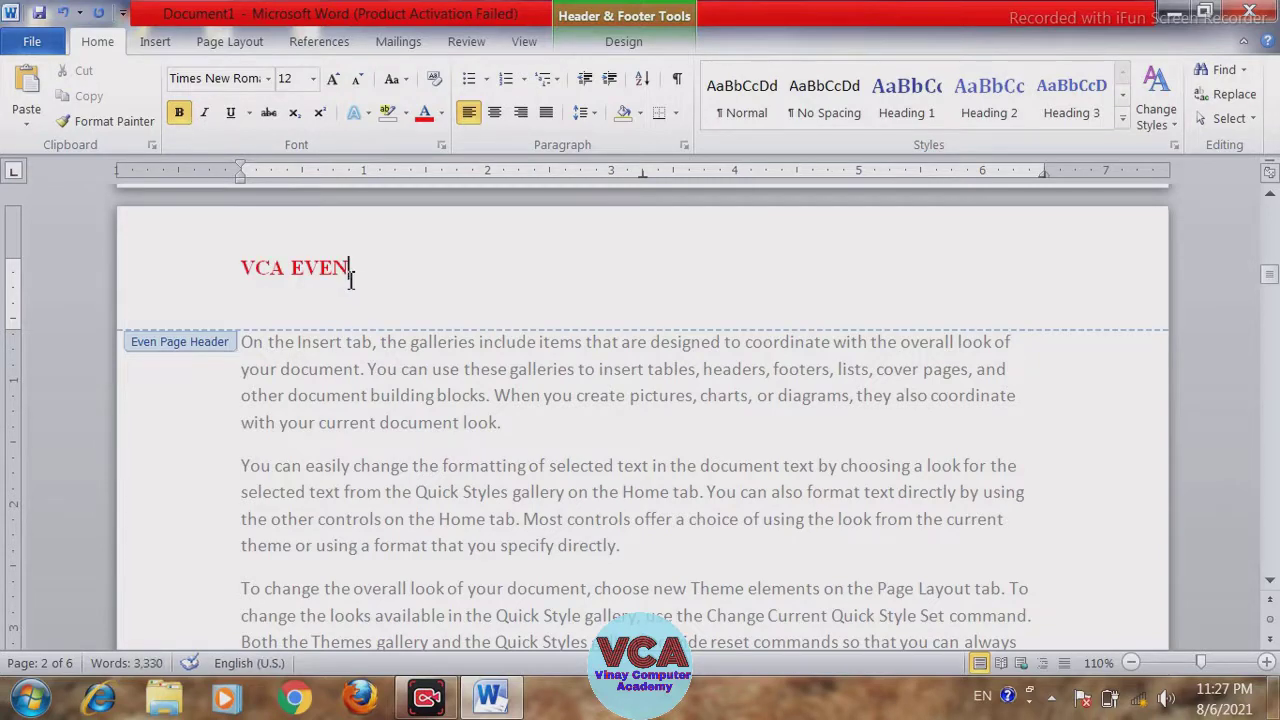
- Move to the odd-page header and replace its text with "VCA ODD"
click(619, 44)
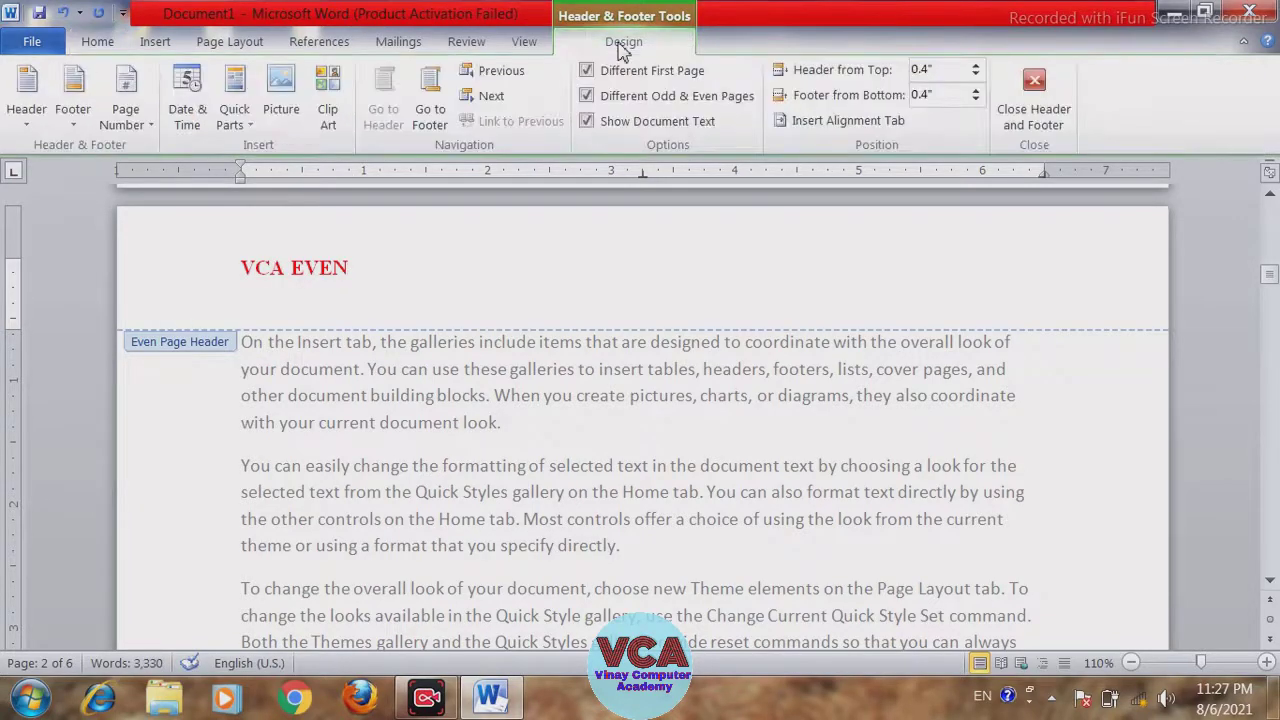
click(491, 98)
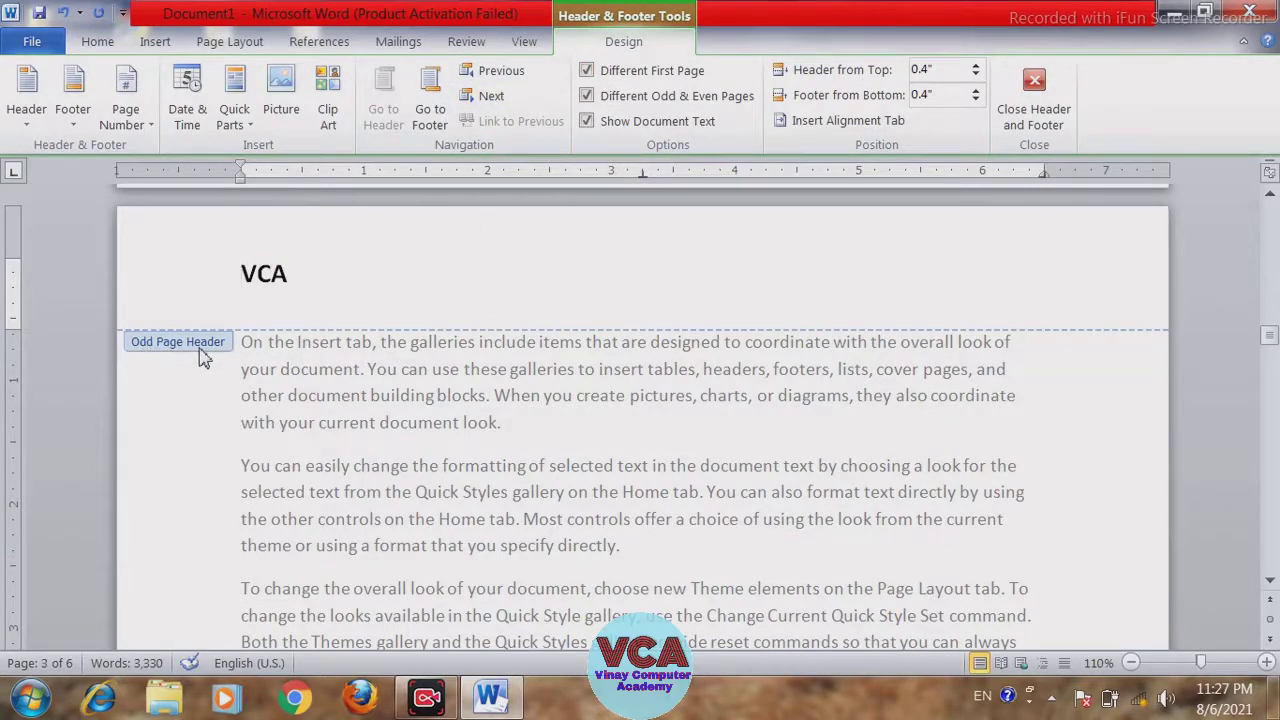
drag(303, 280, 245, 277)
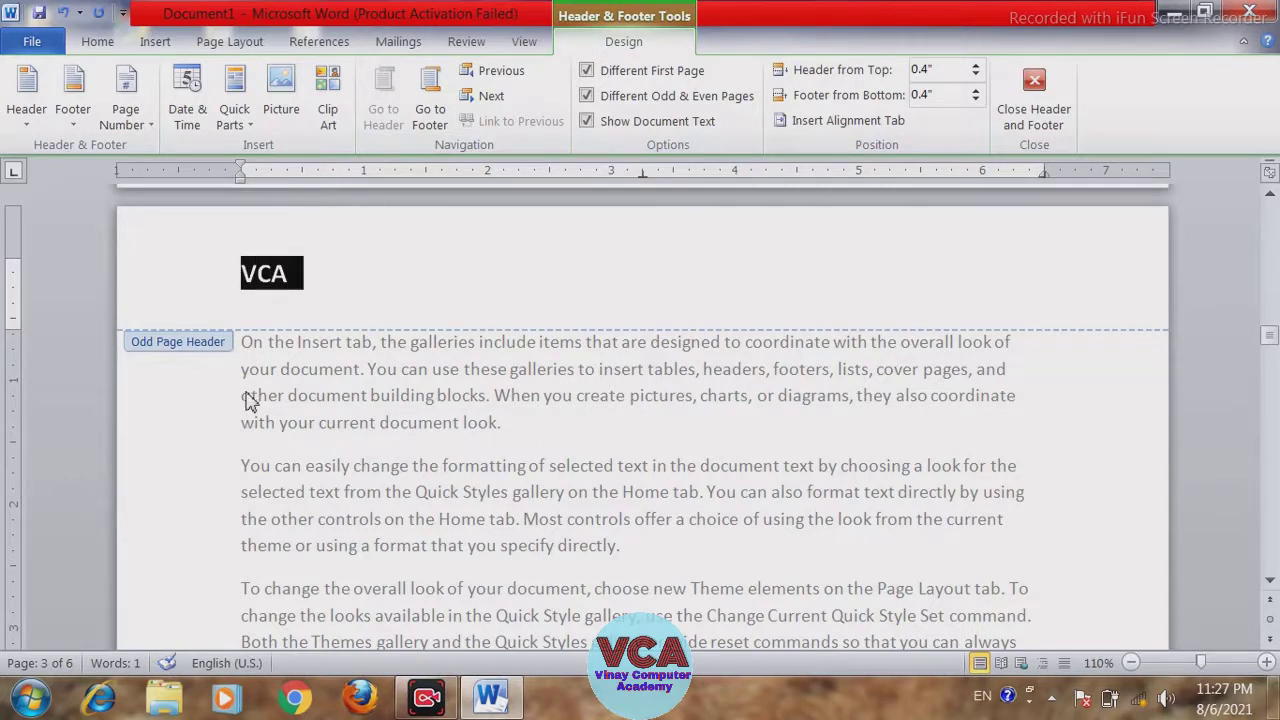
text(VCA)
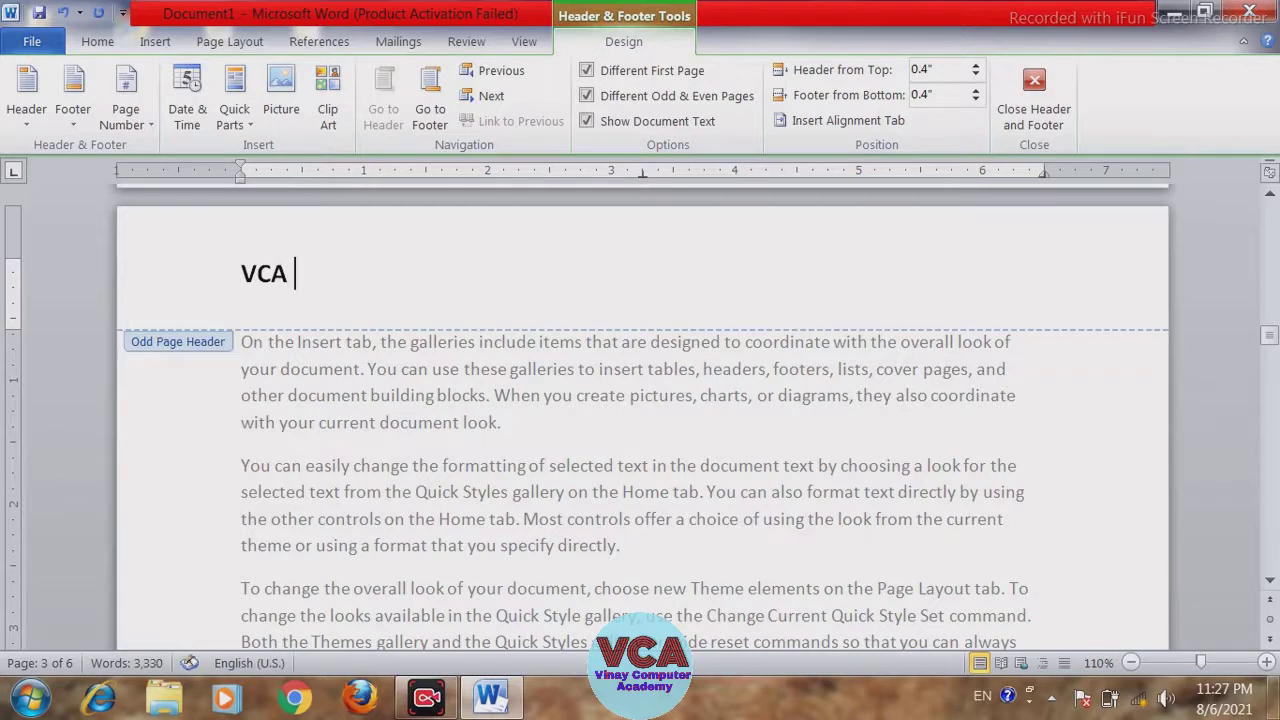
text( ODD)
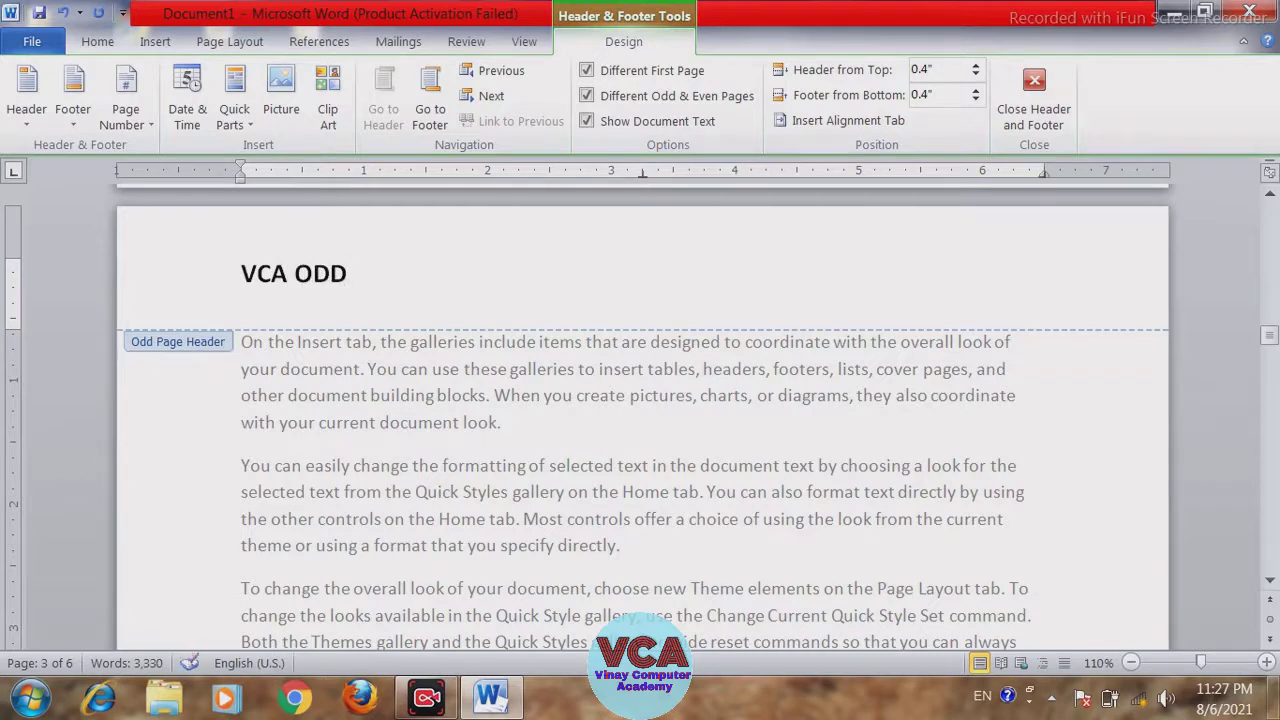
- Colour the odd-page header text with the recently used blue and close the header
drag(364, 274, 240, 275)
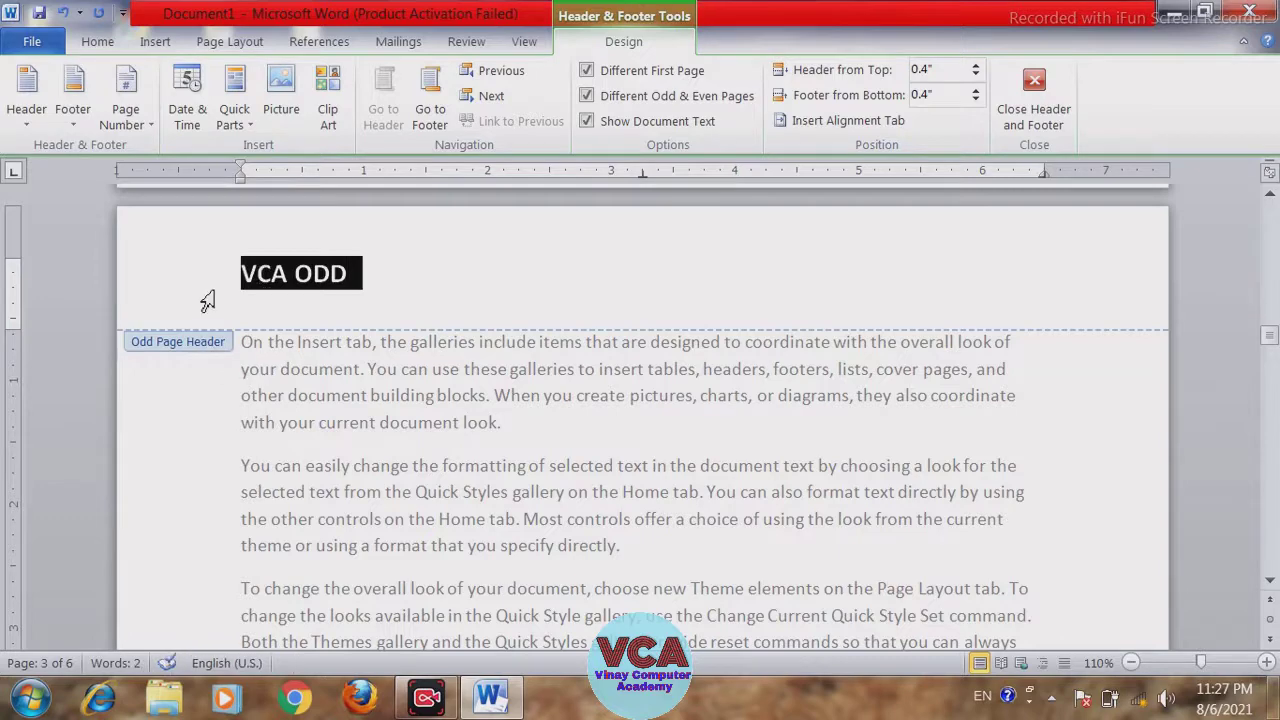
click(97, 41)
click(440, 112)
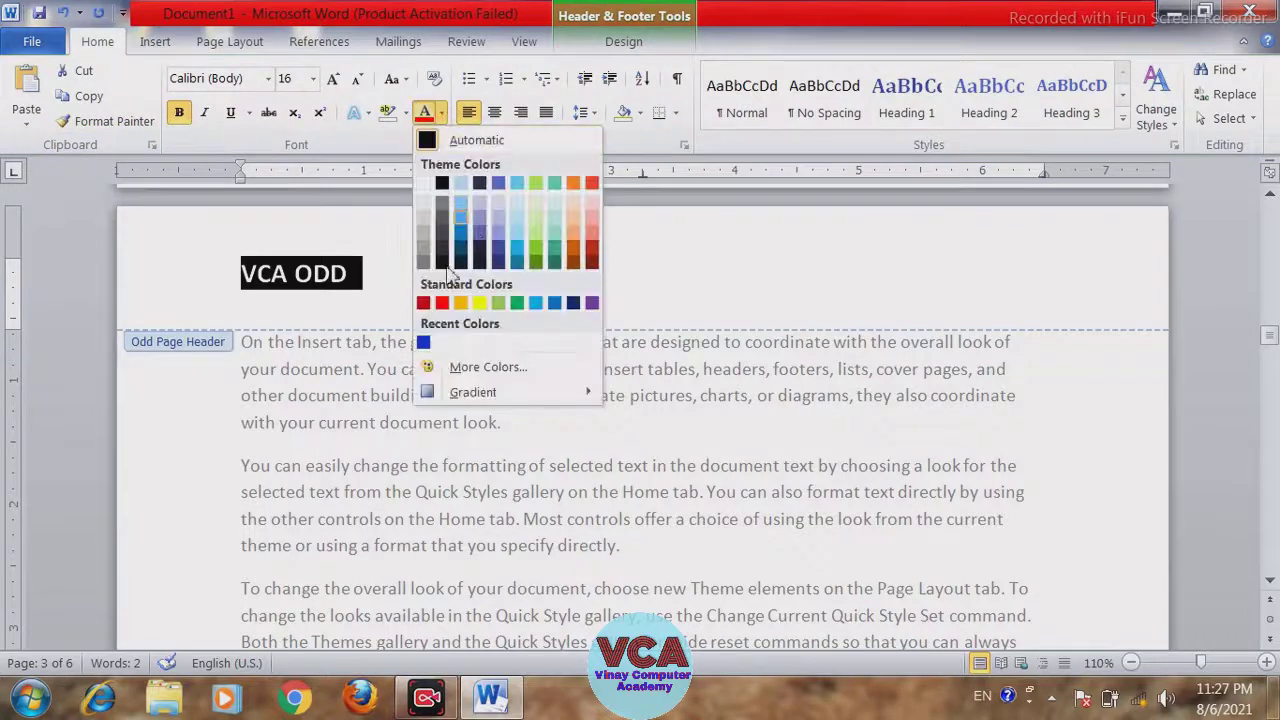
click(423, 342)
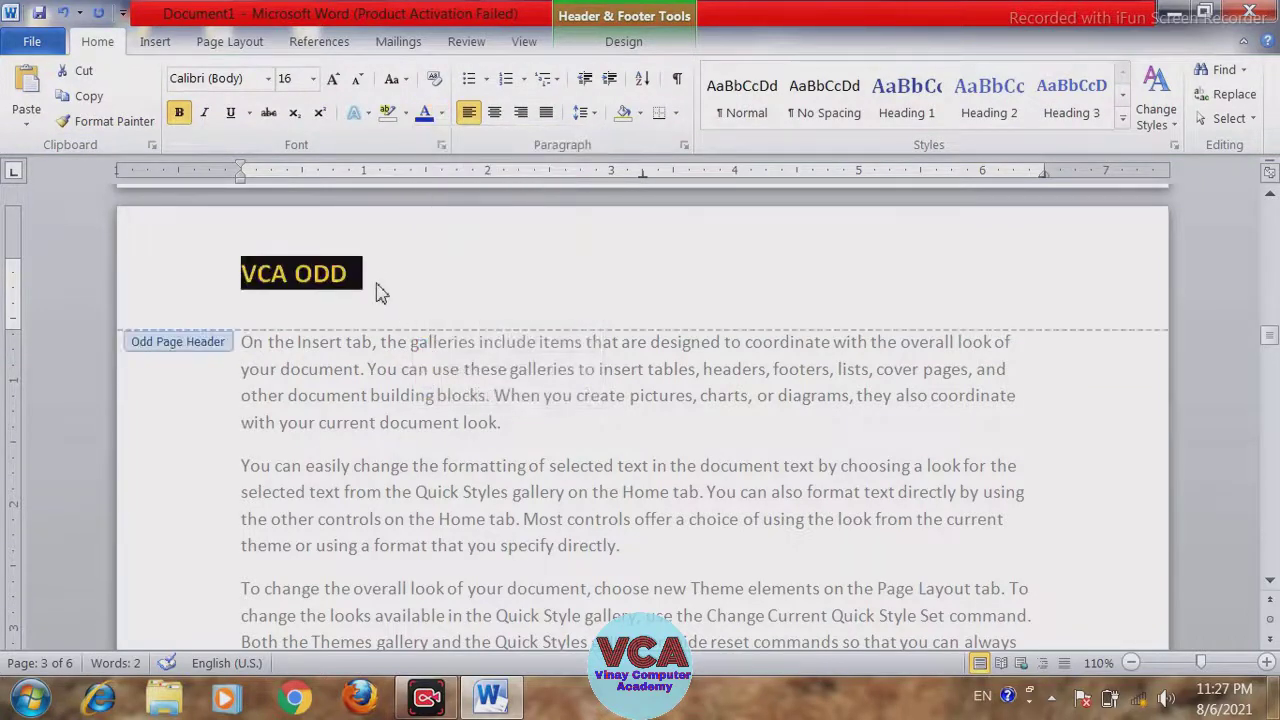
click(379, 285)
click(628, 41)
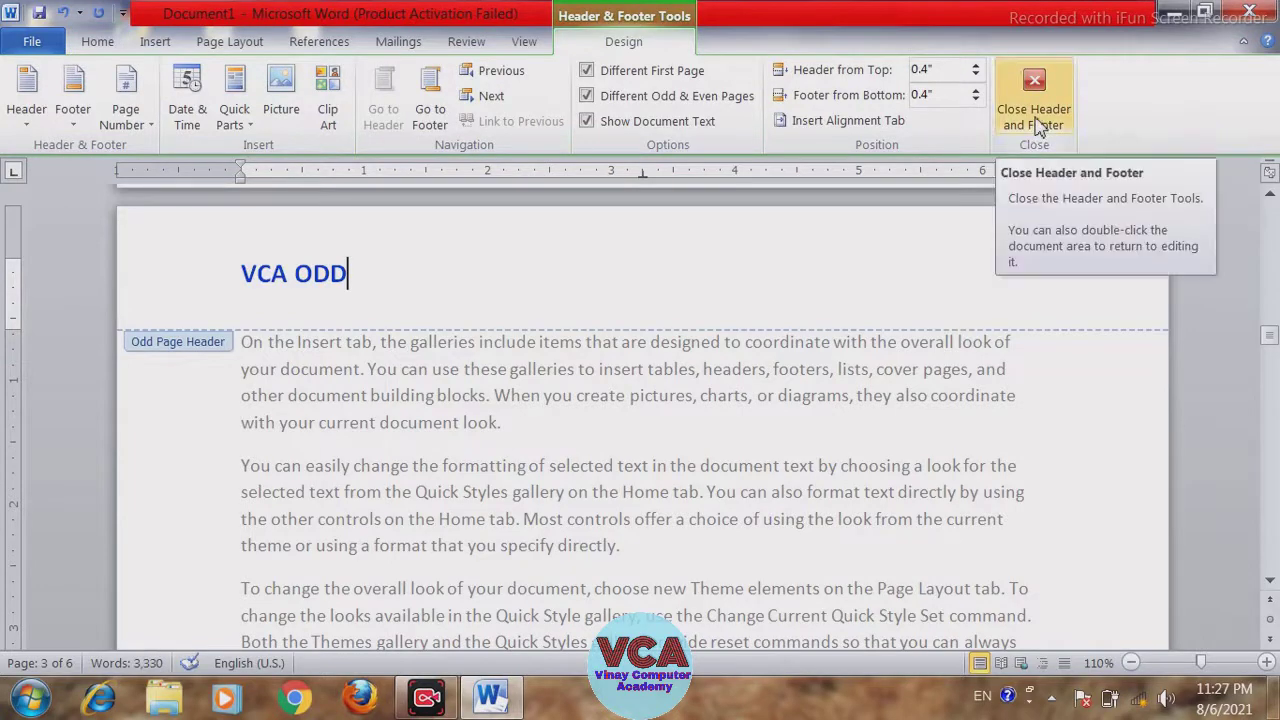
click(1038, 126)
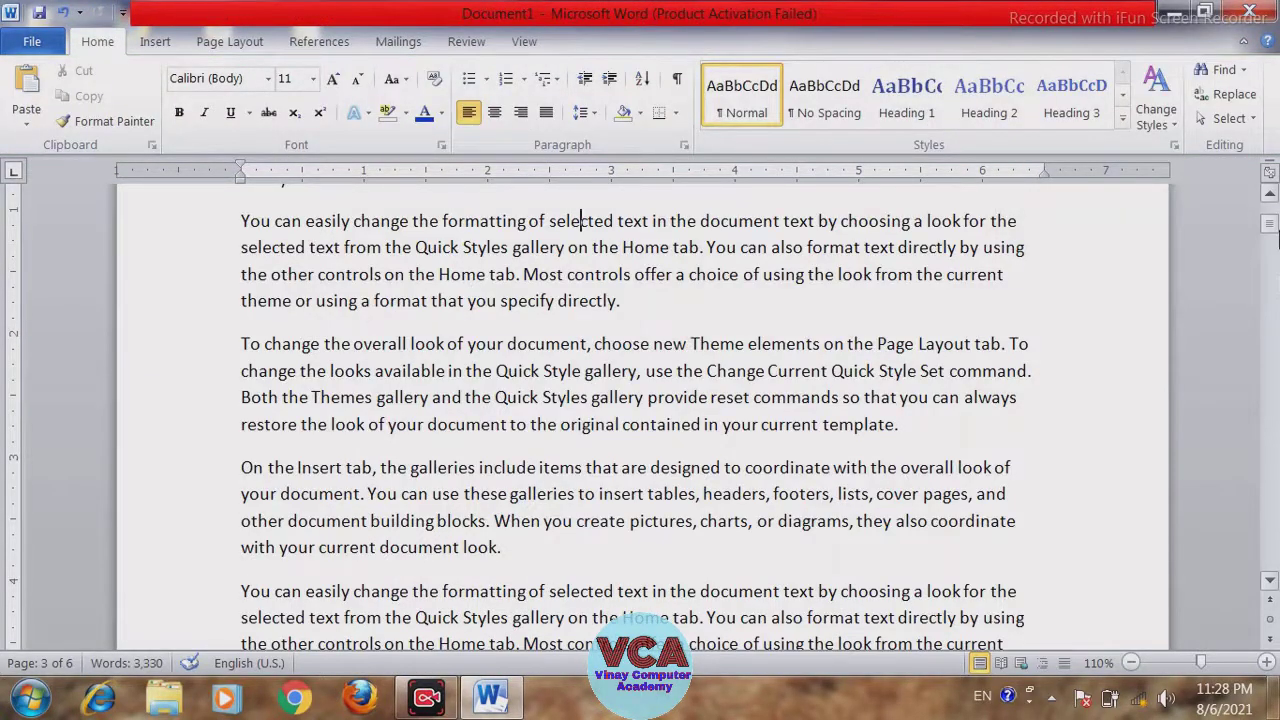
- Compare the headers shown on the first, second and third pages of the document
drag(1272, 230, 1270, 212)
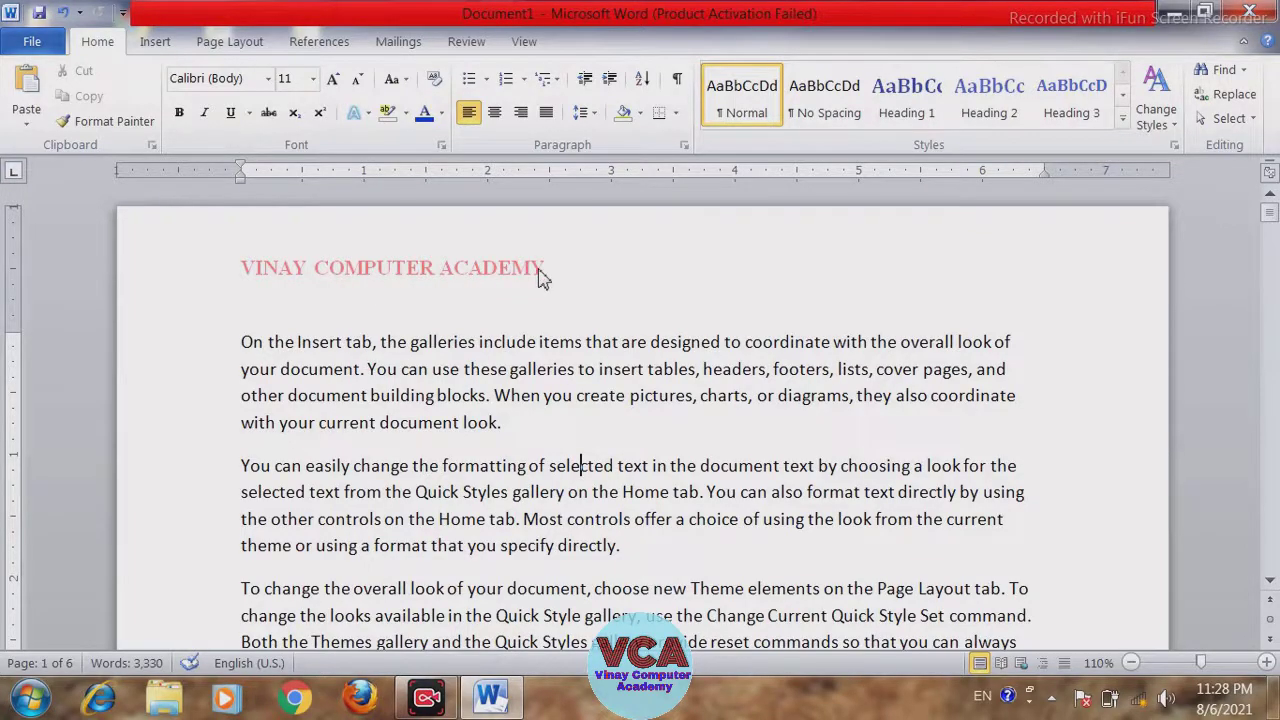
drag(1270, 212, 1274, 270)
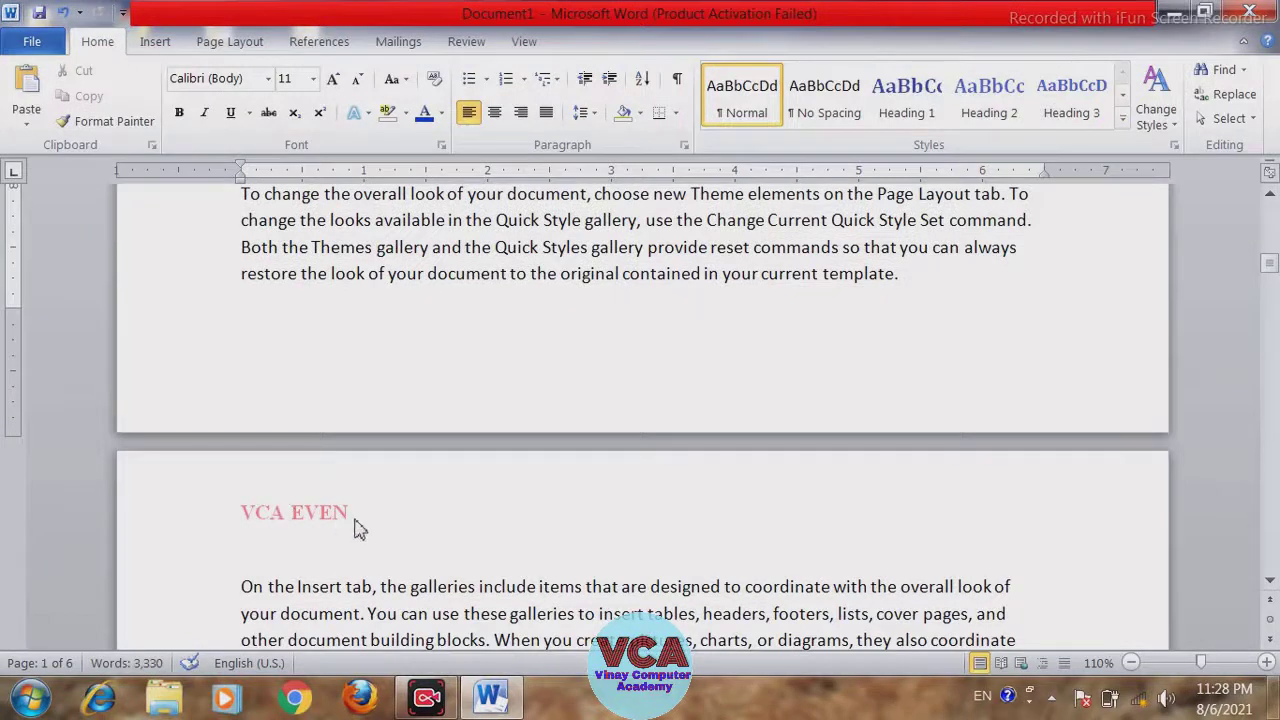
click(362, 587)
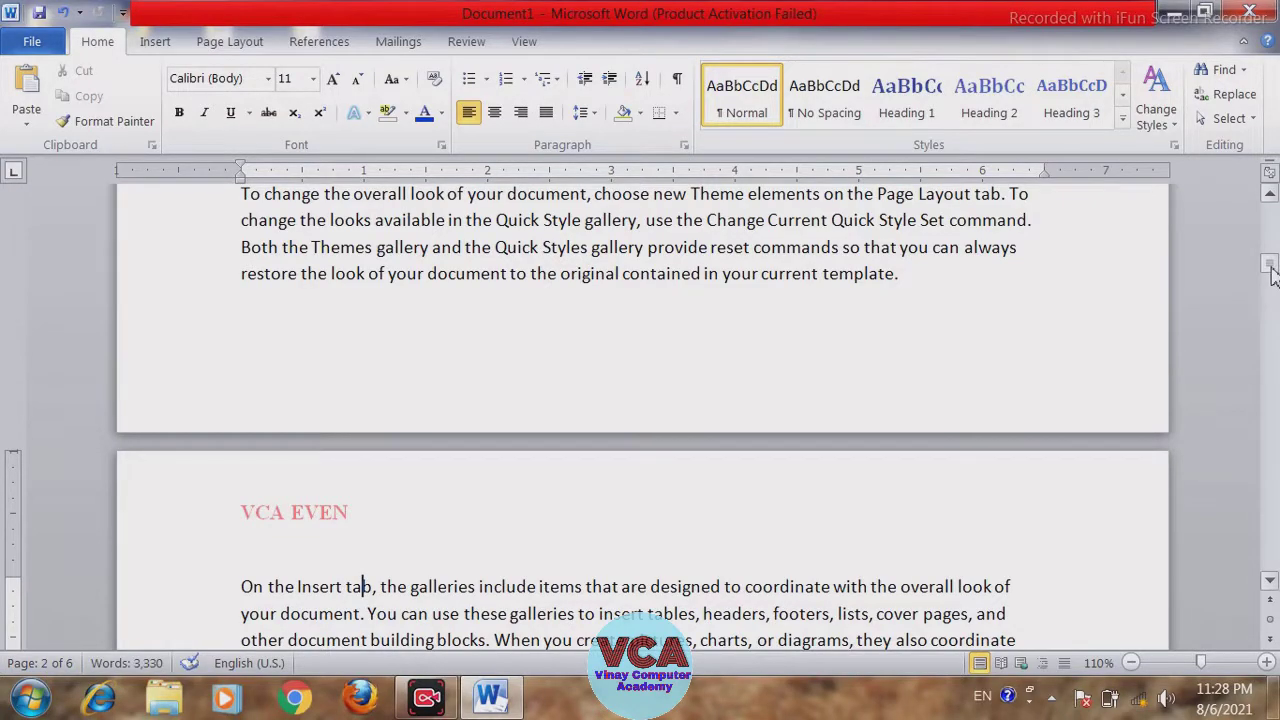
drag(1270, 268, 1270, 338)
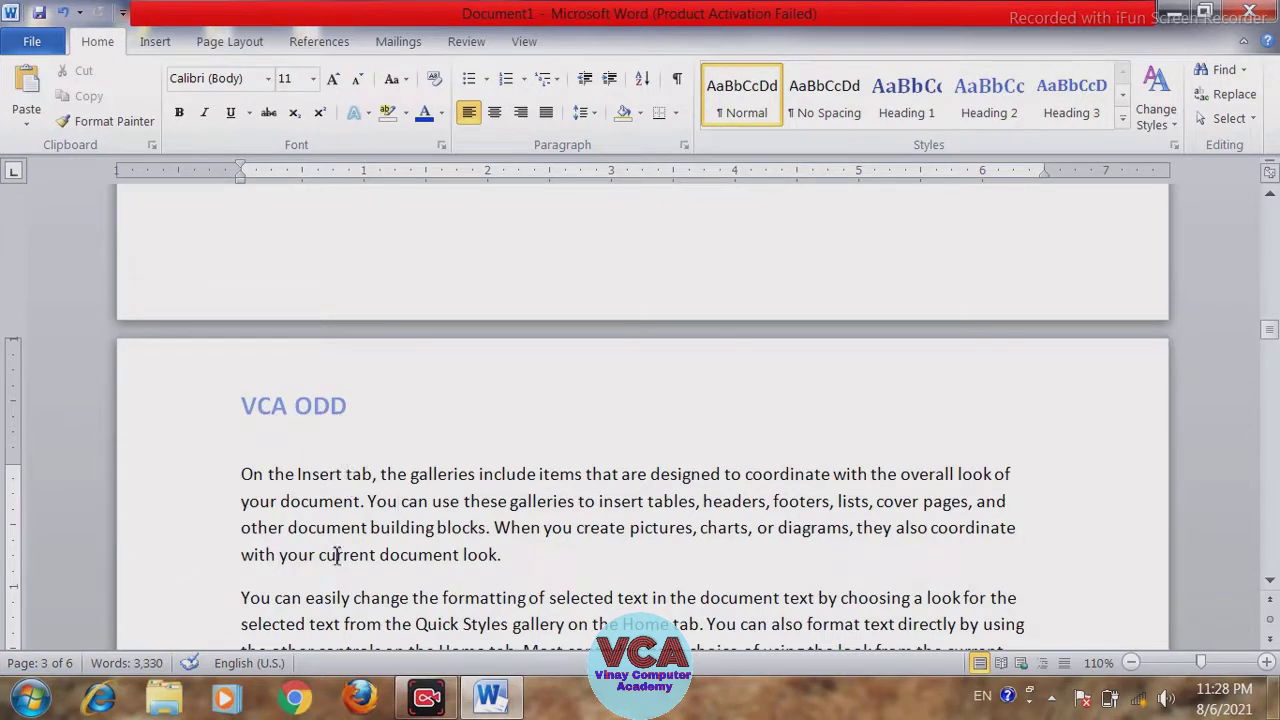
- Open the first-page header, hide the document text behind it, and close the header
drag(1270, 338, 1270, 206)
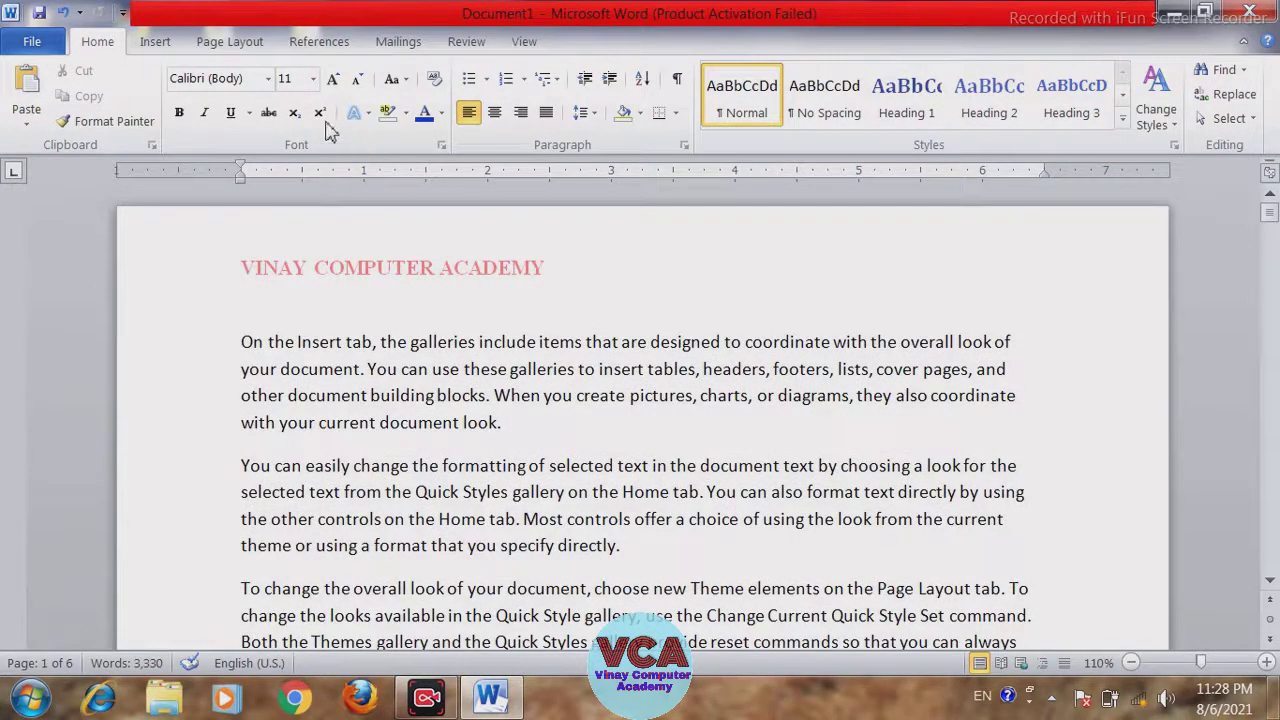
click(155, 42)
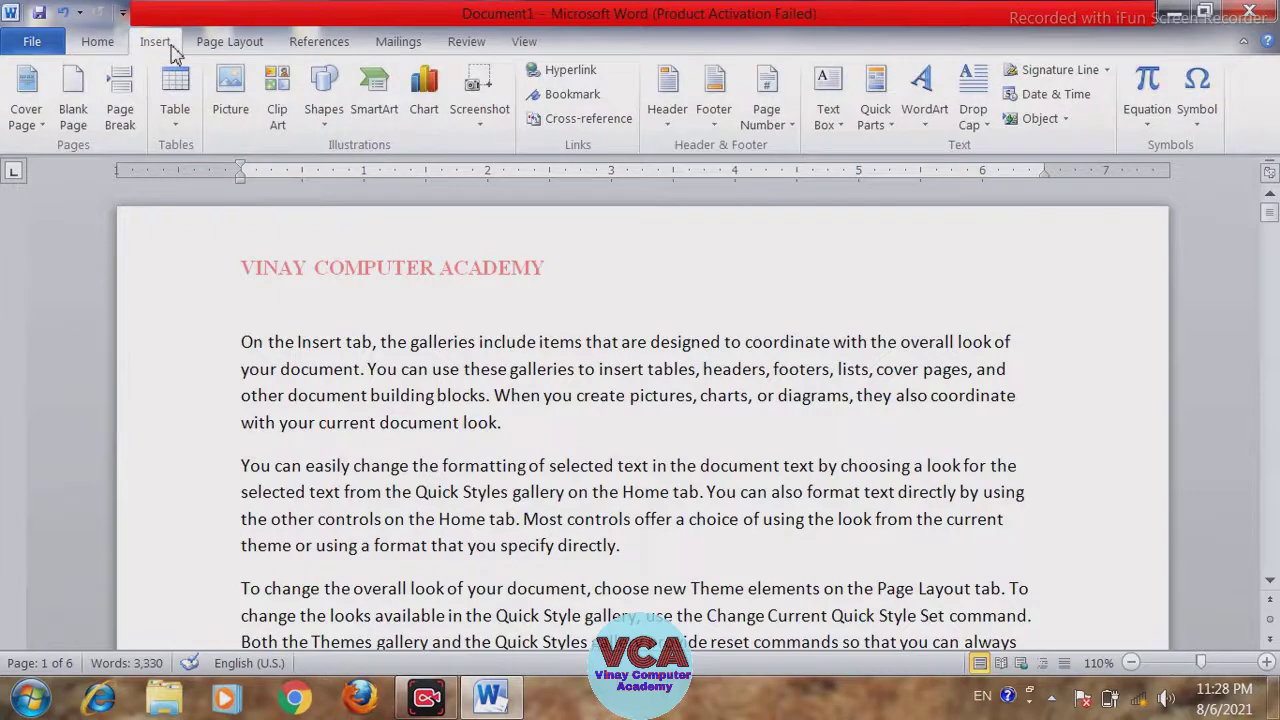
double_click(624, 275)
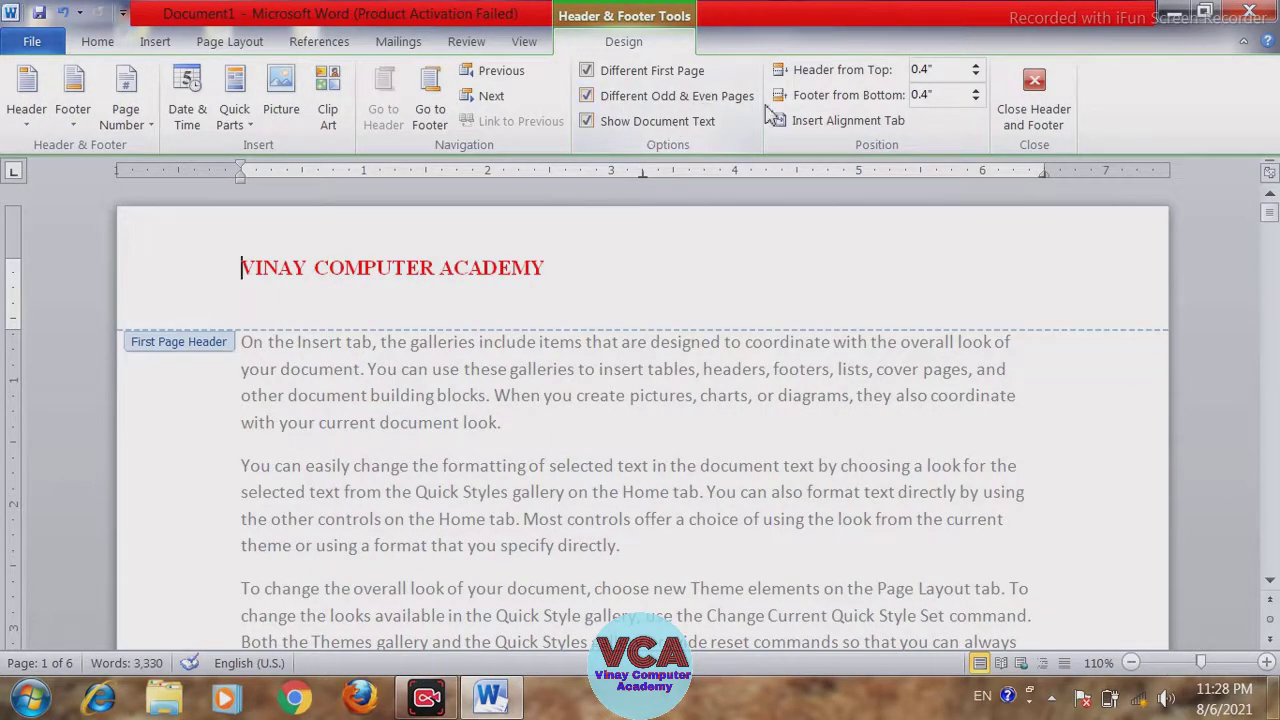
click(587, 121)
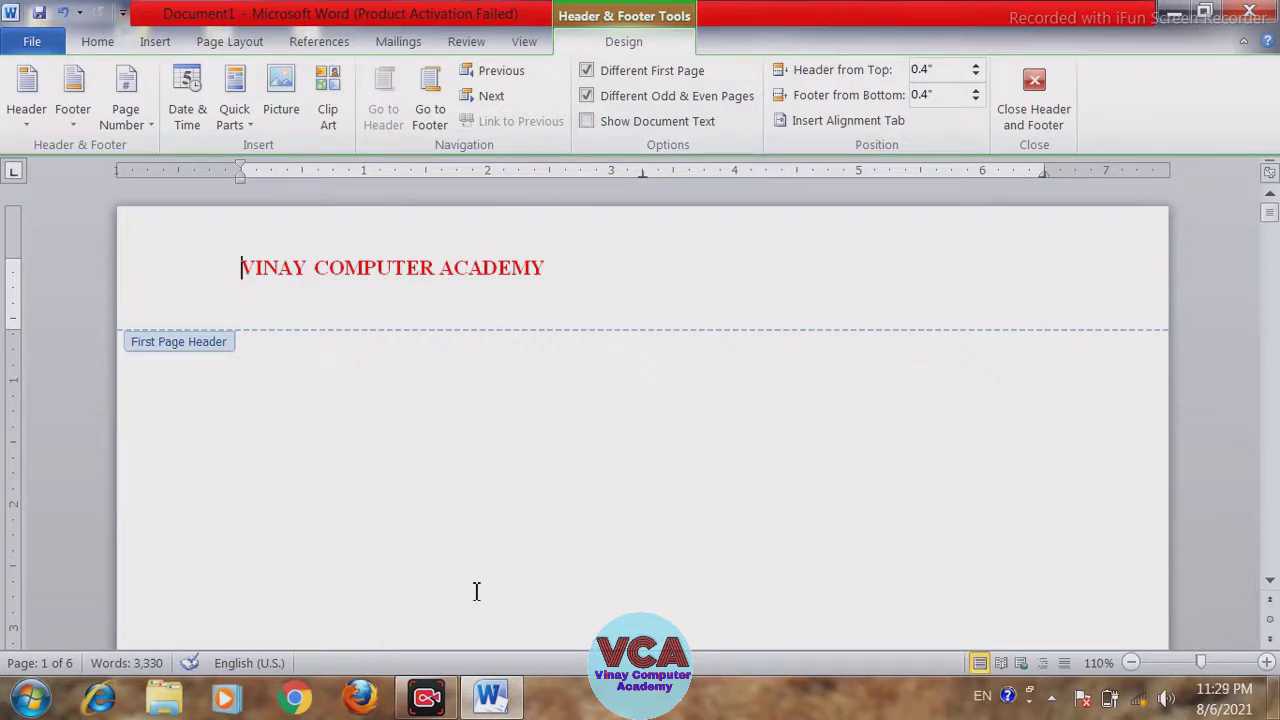
click(1040, 110)
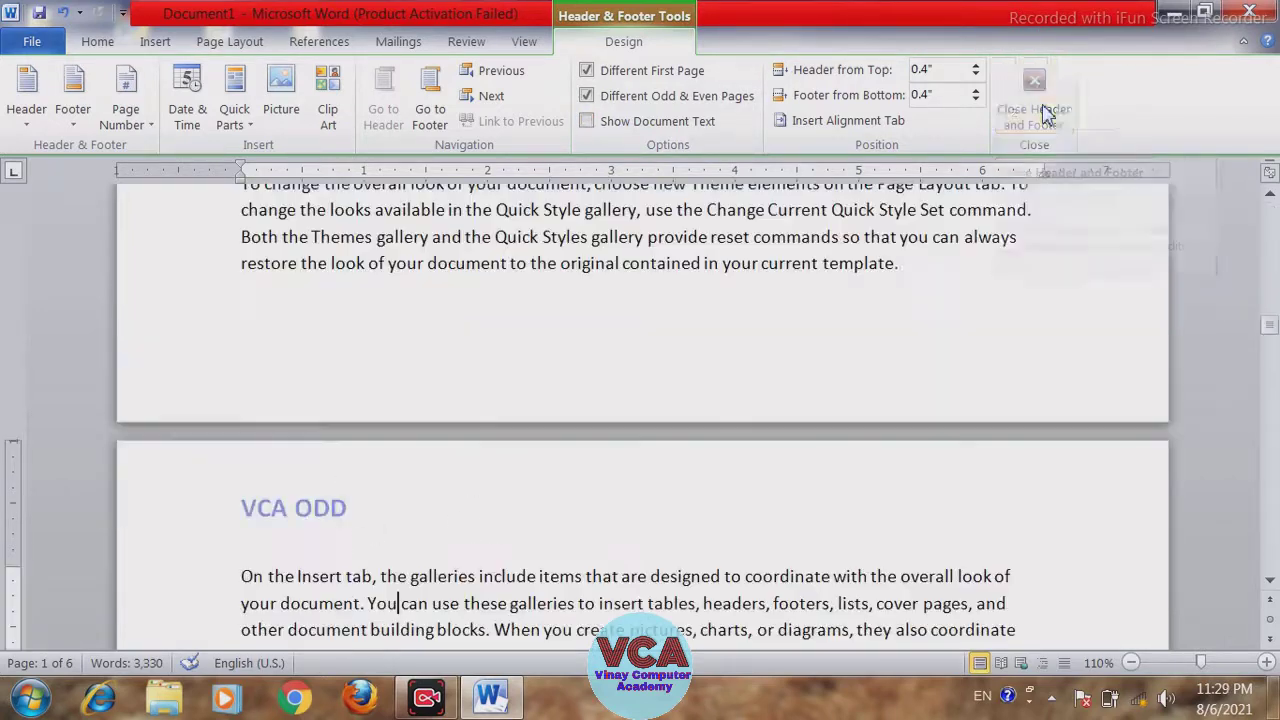
- Reopen the first-page header, turn Show Document Text off and back on, and close the header
drag(1270, 330, 1272, 205)
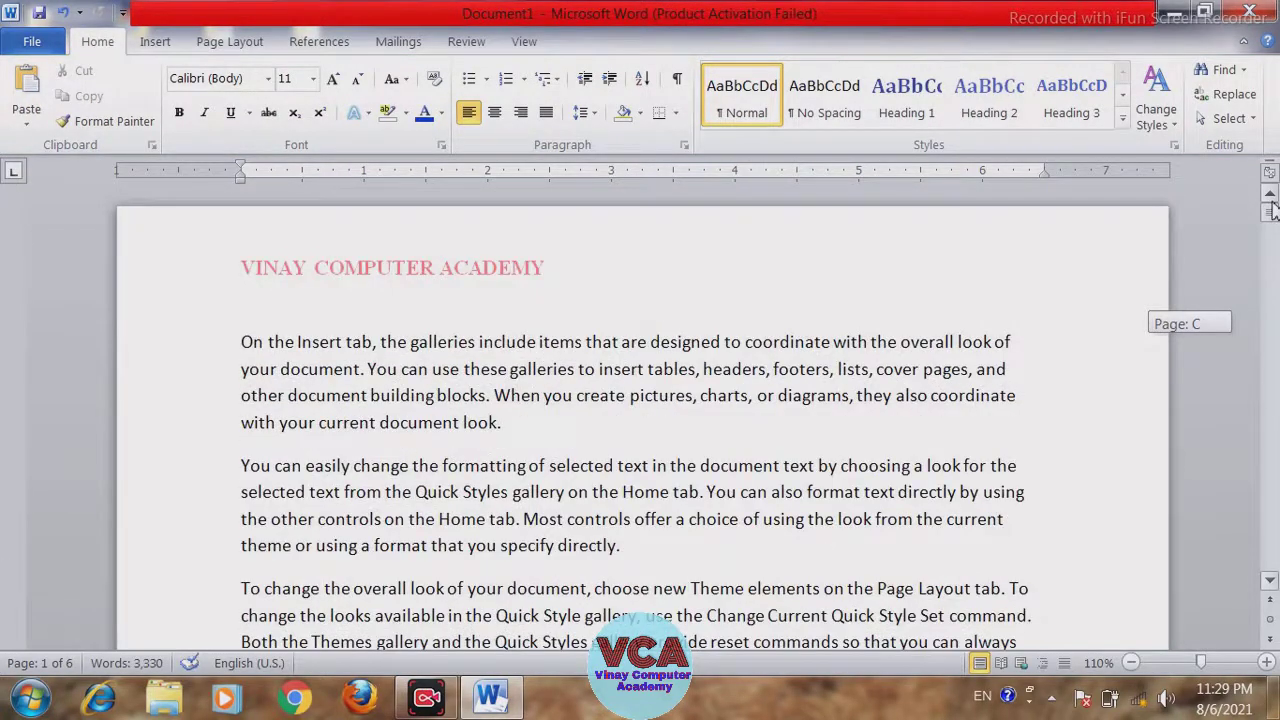
double_click(548, 267)
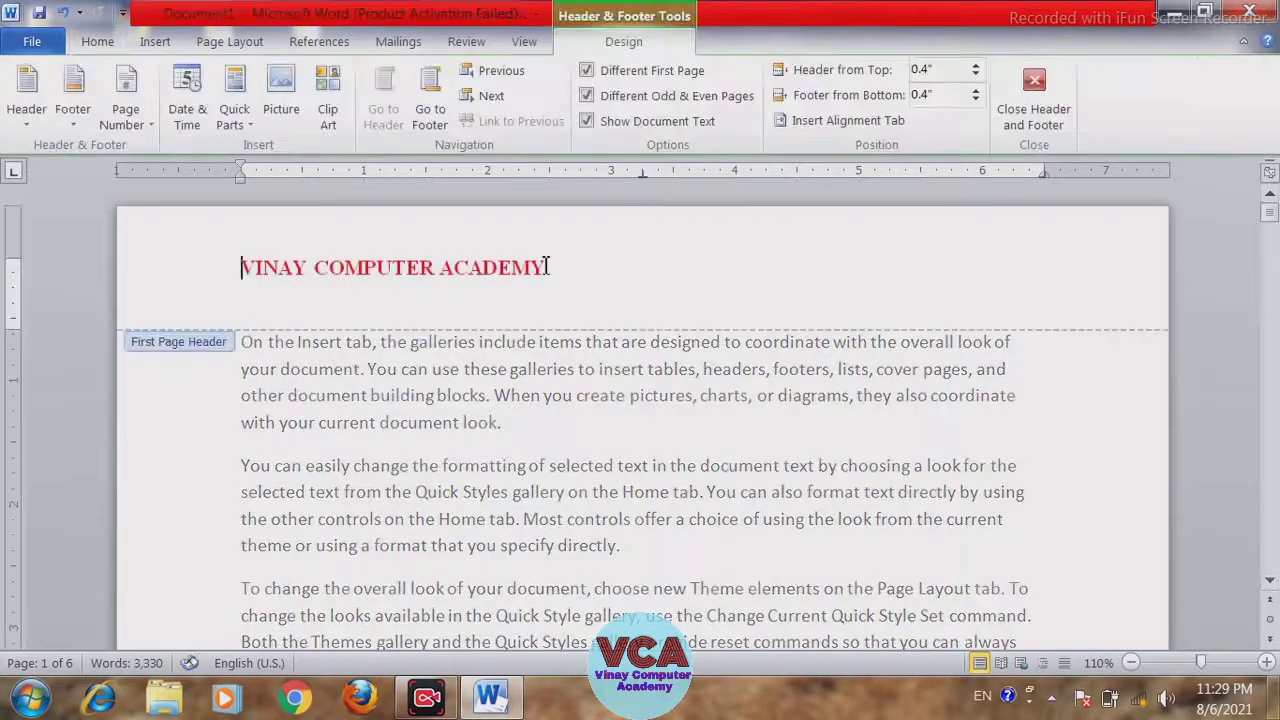
click(587, 121)
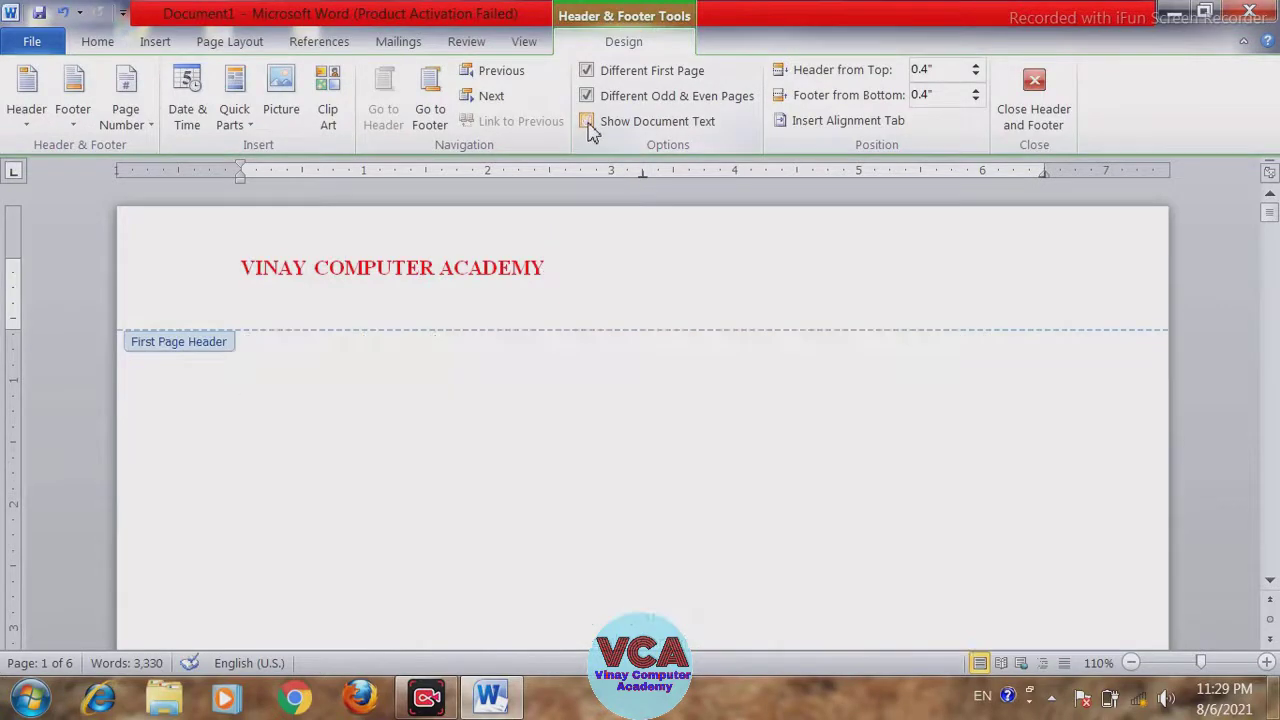
click(587, 122)
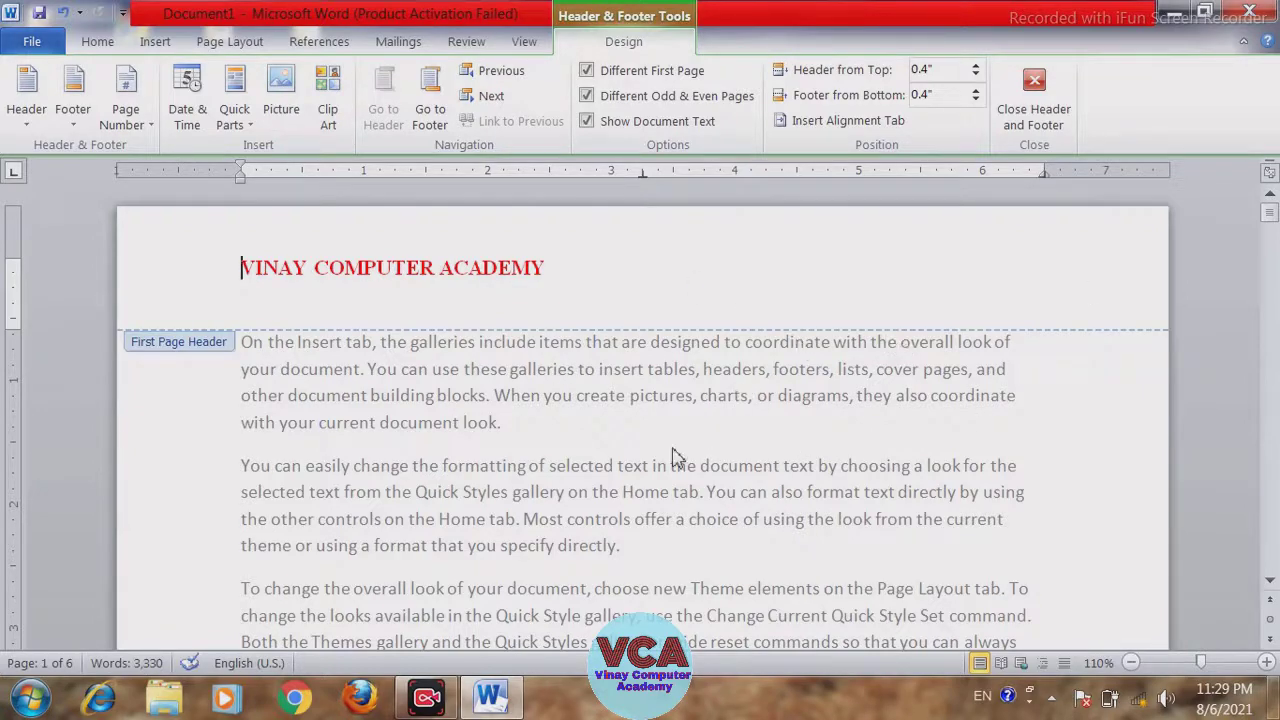
click(1033, 128)
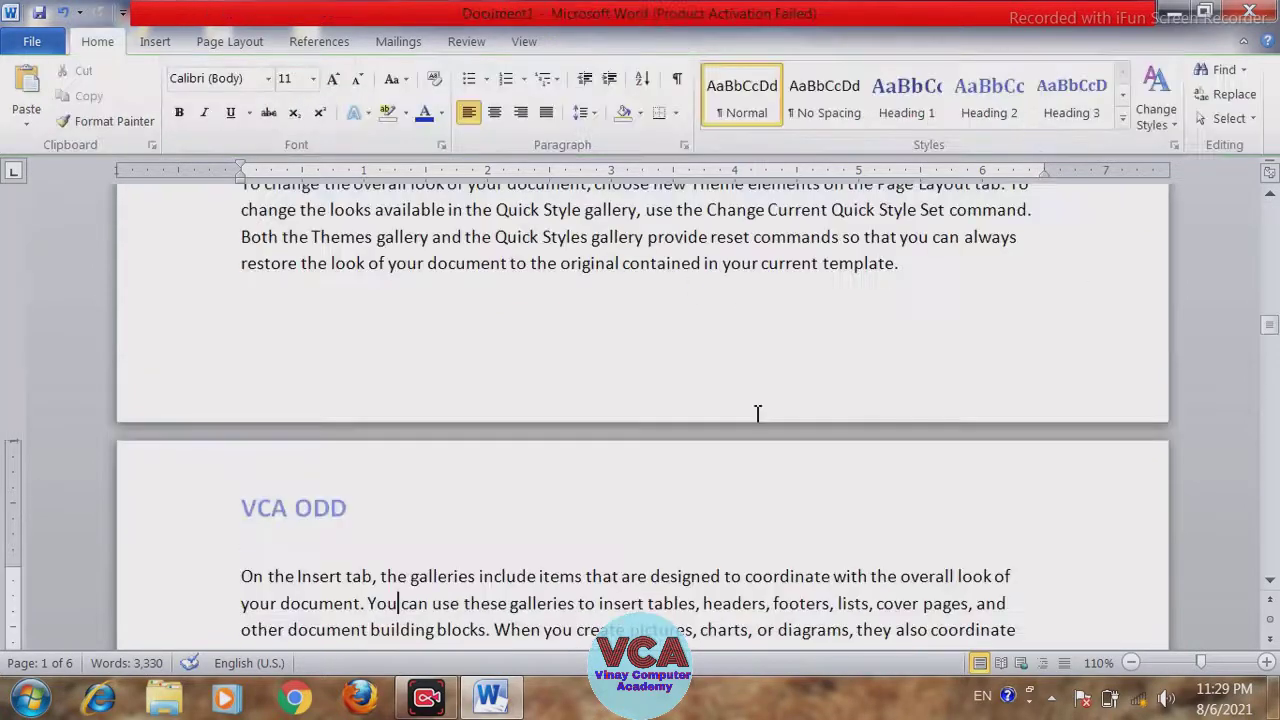
drag(1270, 332, 1276, 213)
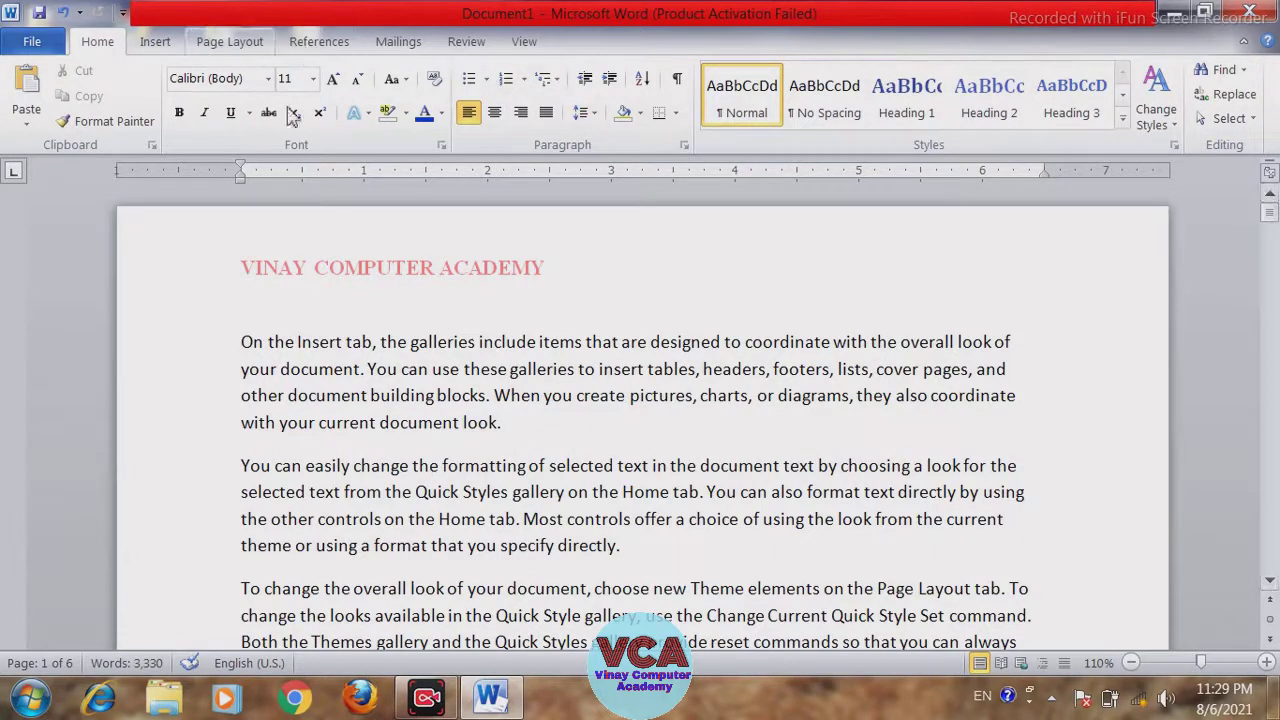
drag(1274, 226, 1274, 226)
double_click(422, 244)
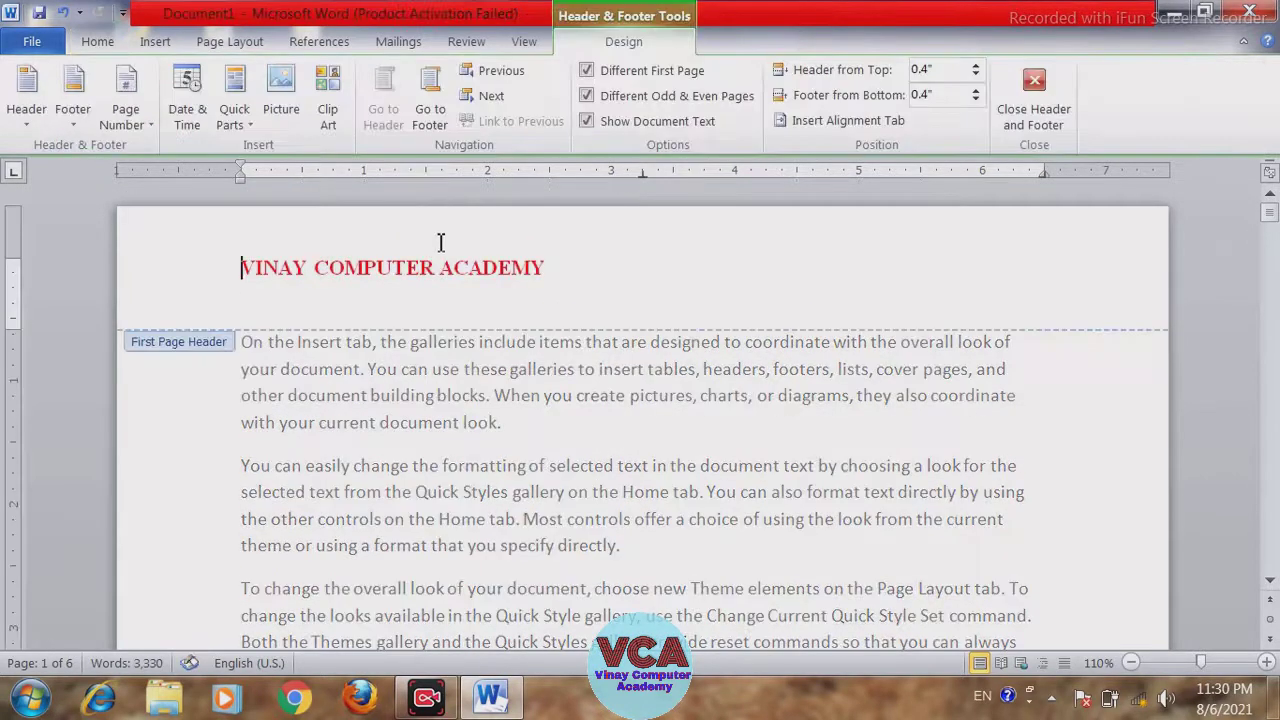
click(1018, 128)
- Insert a Next Page section break on the first page, before the paragraph beginning "To change the overall look of your document"
drag(1268, 325, 1270, 237)
click(672, 448)
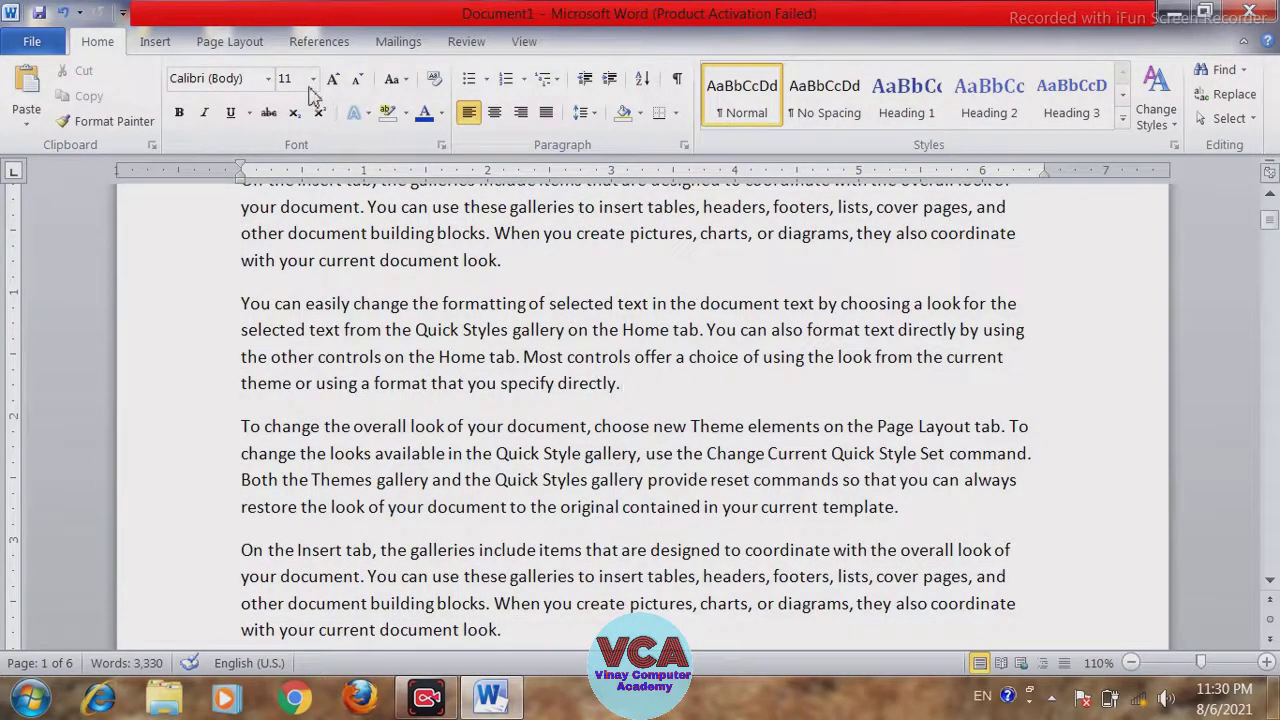
click(240, 45)
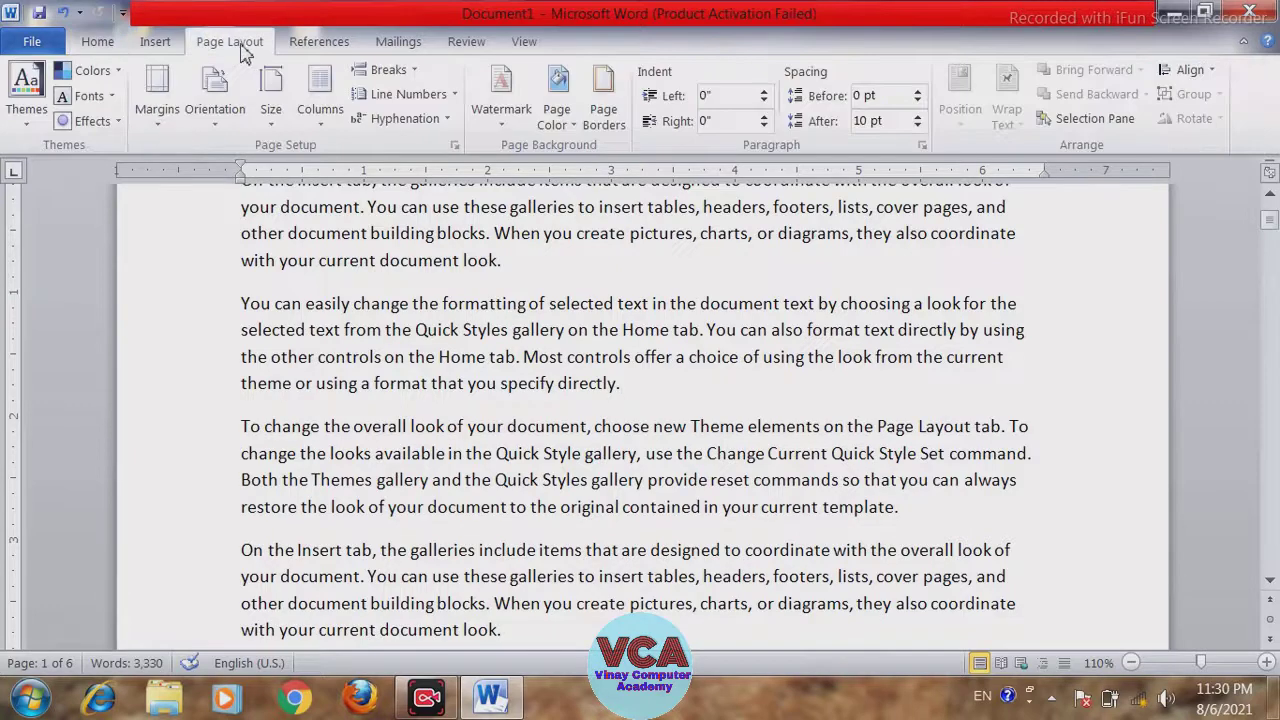
click(390, 70)
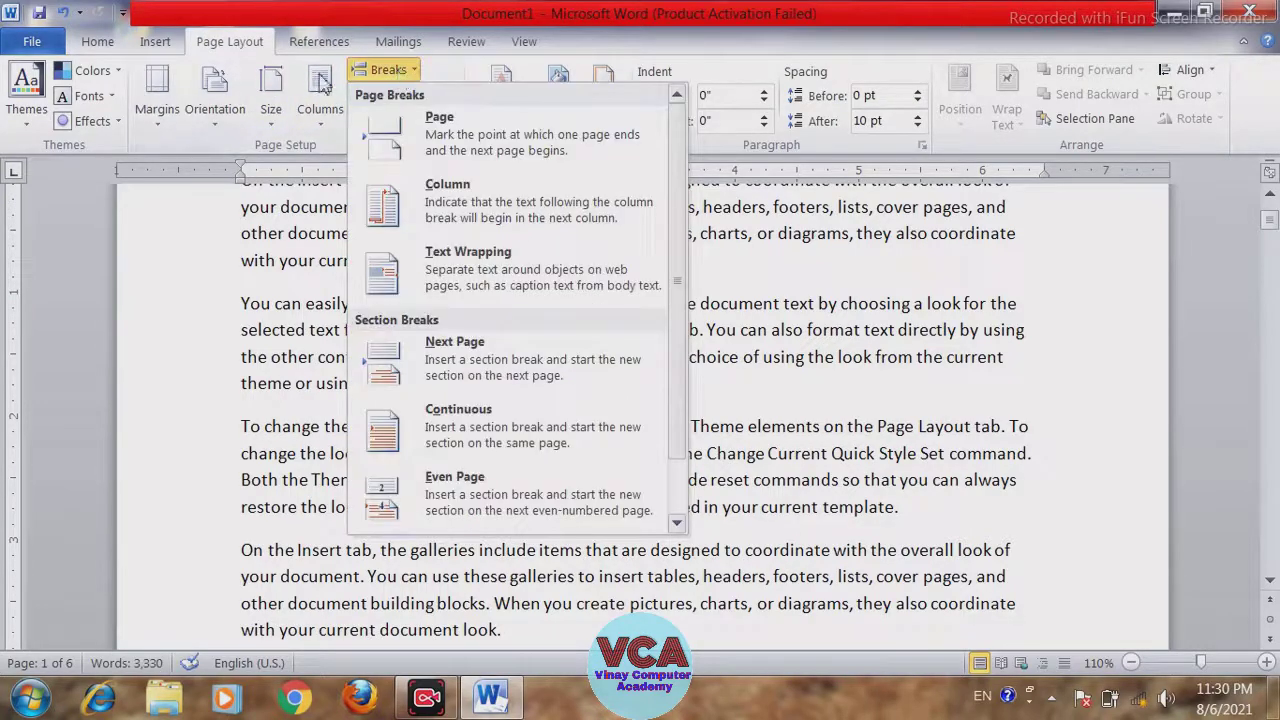
click(447, 363)
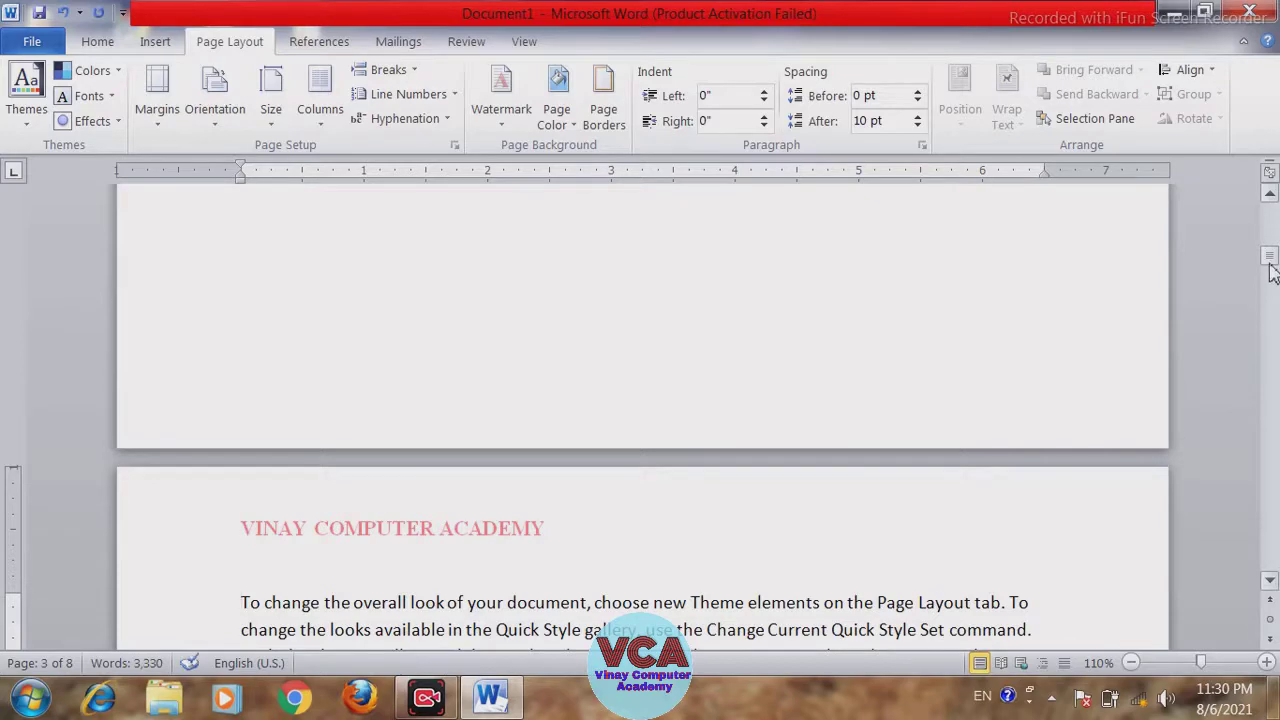
- Compare the header on page 1 with the header on the first page of the new section
drag(1269, 256, 1269, 212)
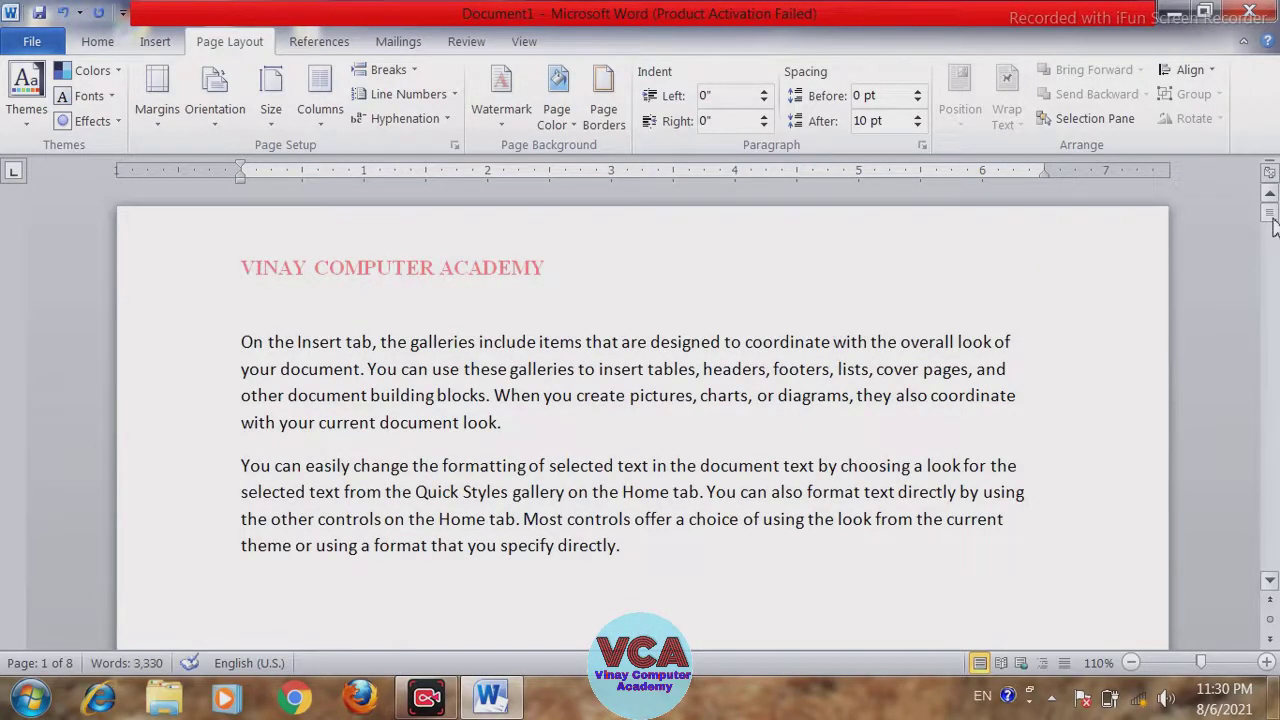
drag(1273, 228, 1271, 274)
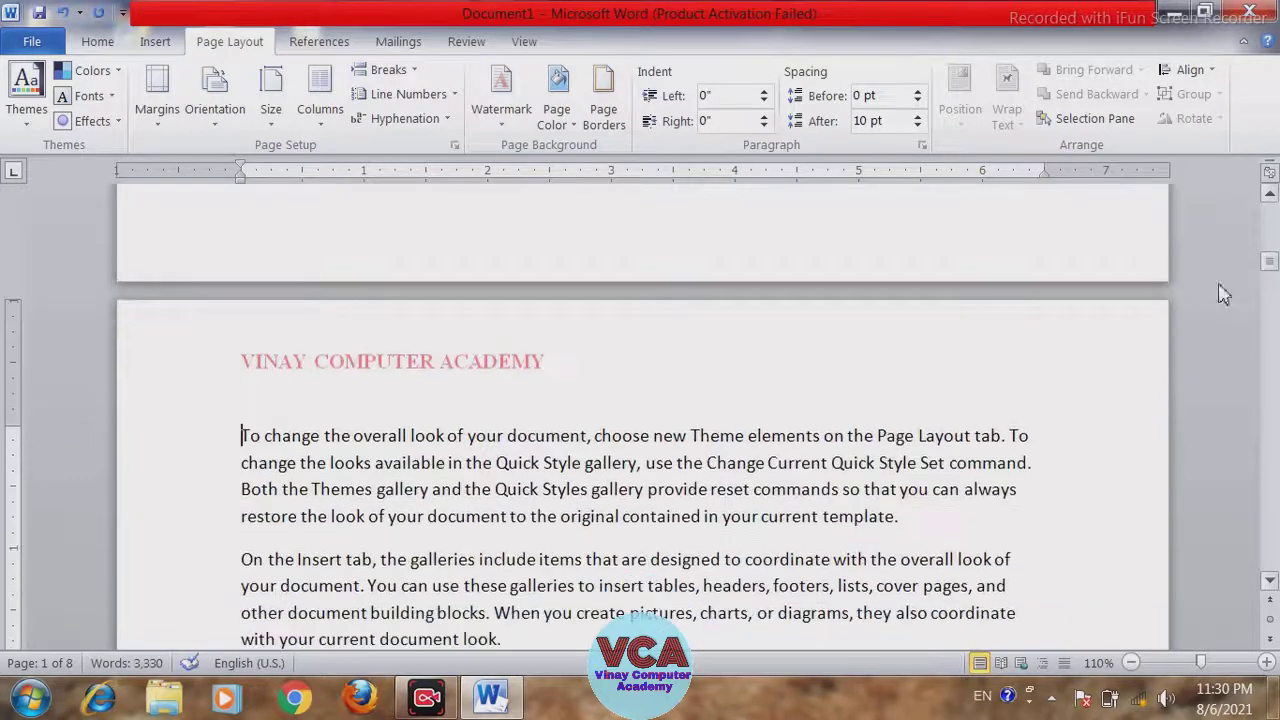
click(340, 365)
drag(1271, 268, 1273, 221)
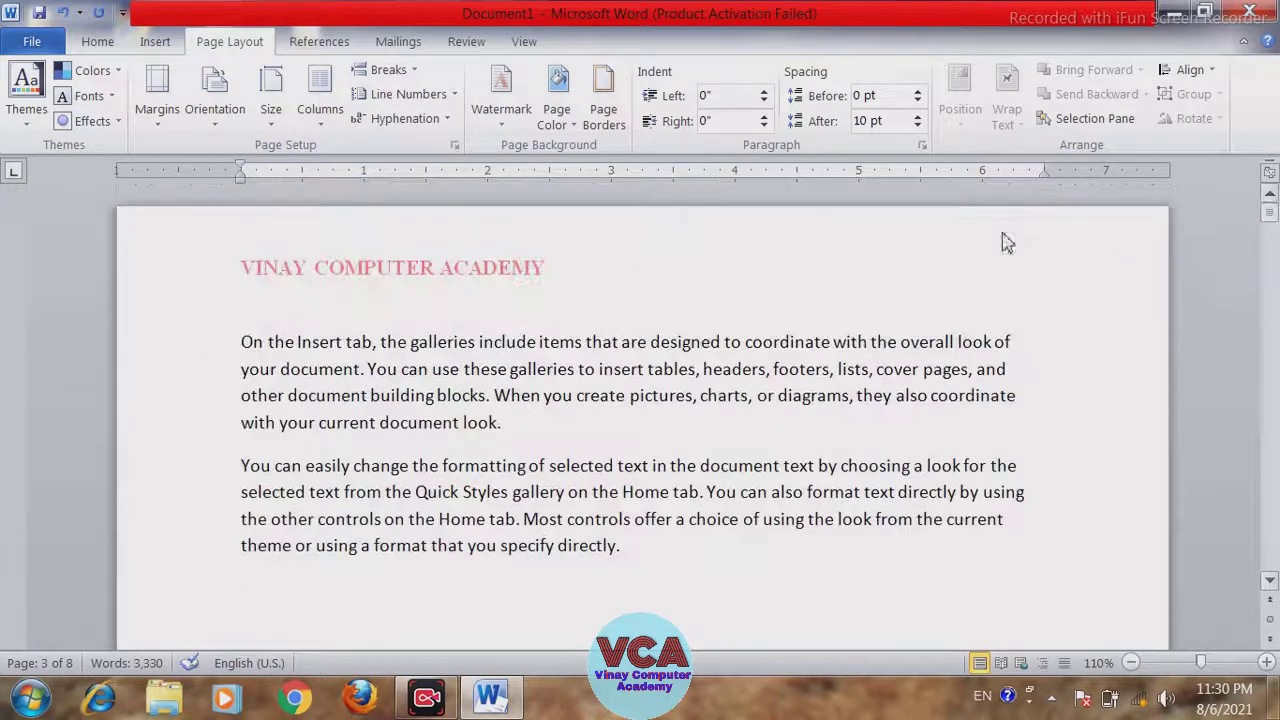
click(1276, 226)
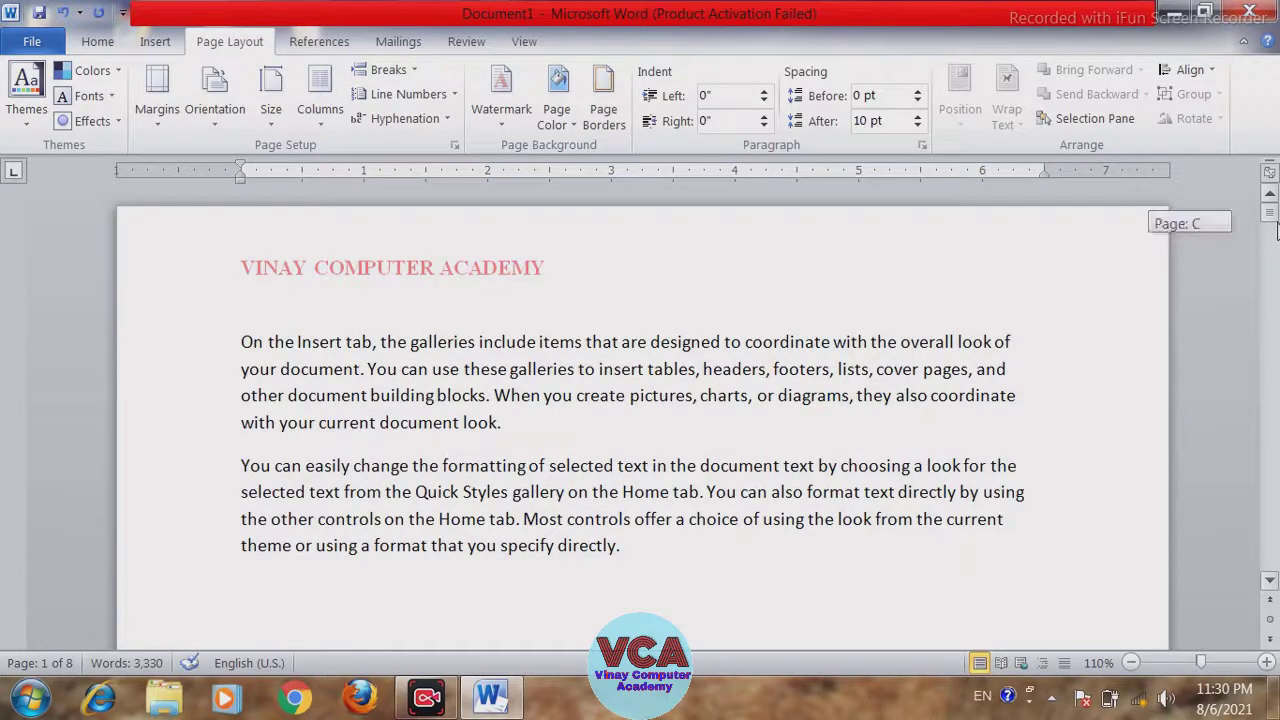
drag(1270, 240, 1270, 263)
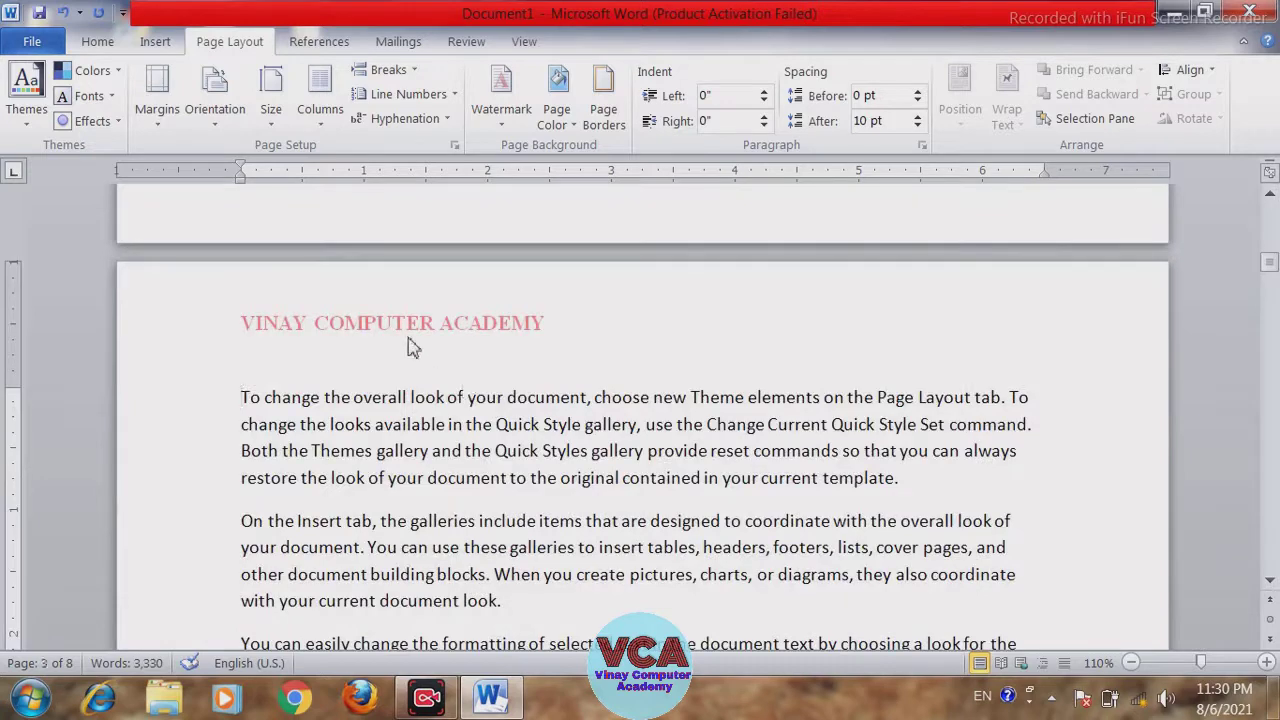
- Delete "ACADEMY" from the linked first-page header of section 2, close the header, and check the page 1 header
double_click(512, 330)
drag(556, 322, 444, 327)
key(Delete)
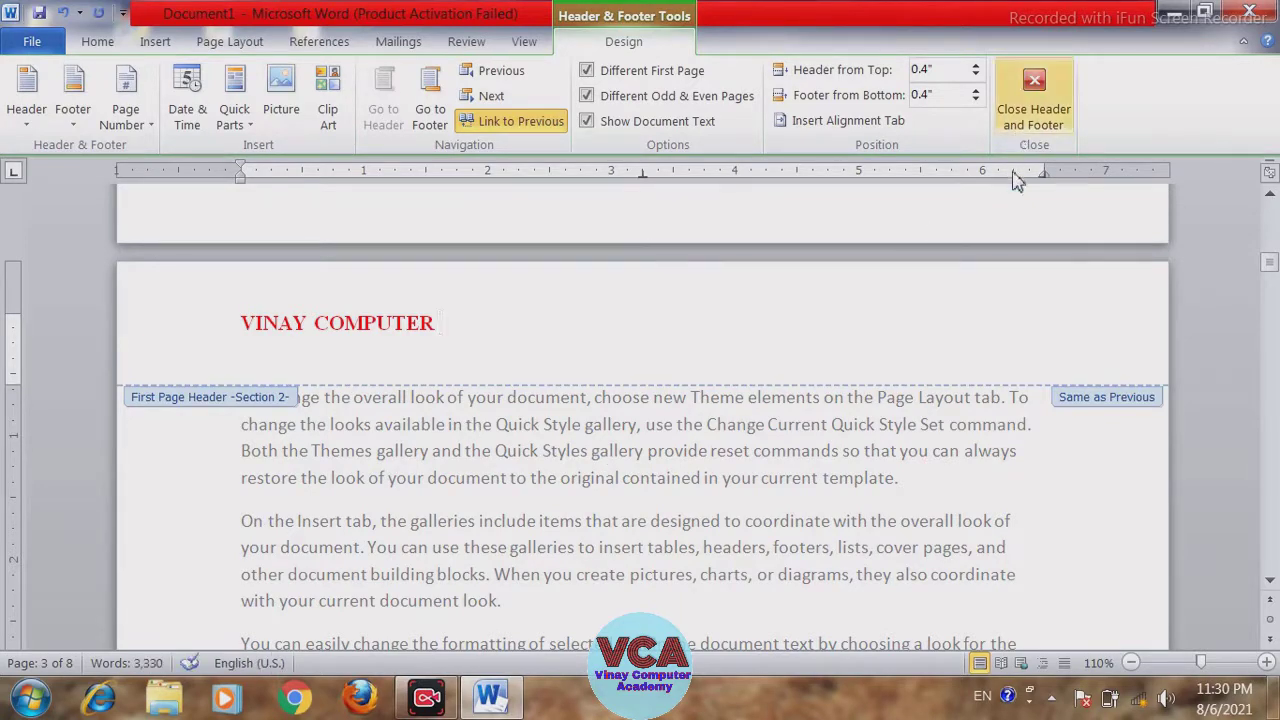
mouse_move(1269, 265)
mouse_down()
mouse_move(1267, 214)
mouse_move(1277, 271)
mouse_up()
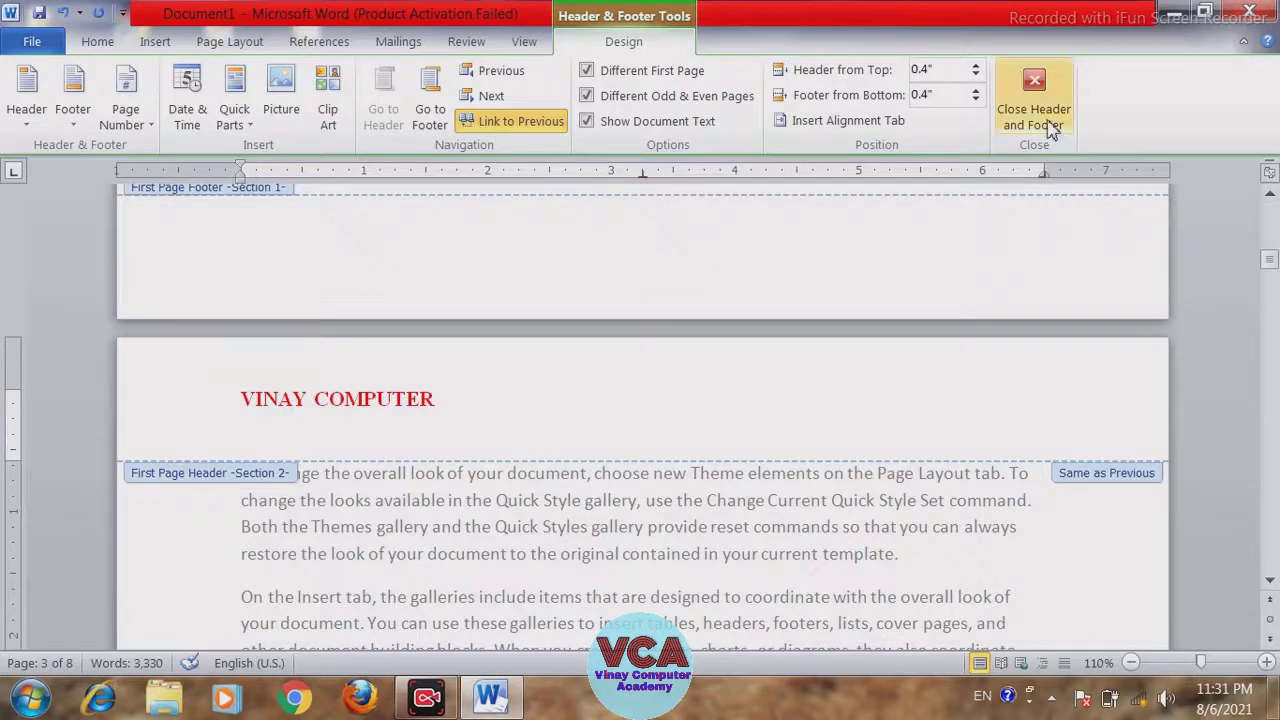
click(1056, 127)
drag(1268, 262, 1268, 285)
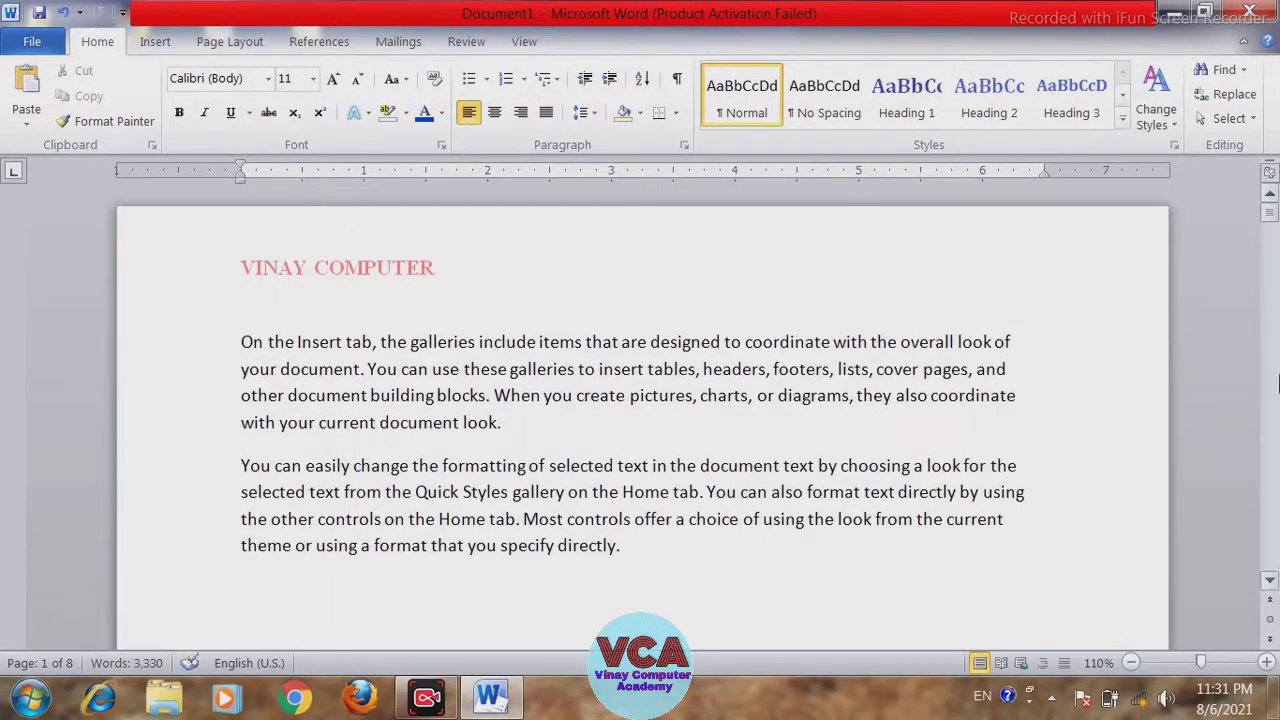
- Restore the word "ACADEMY" at the end of the section 1 first-page header and check the section 2 header
double_click(425, 267)
click(445, 267)
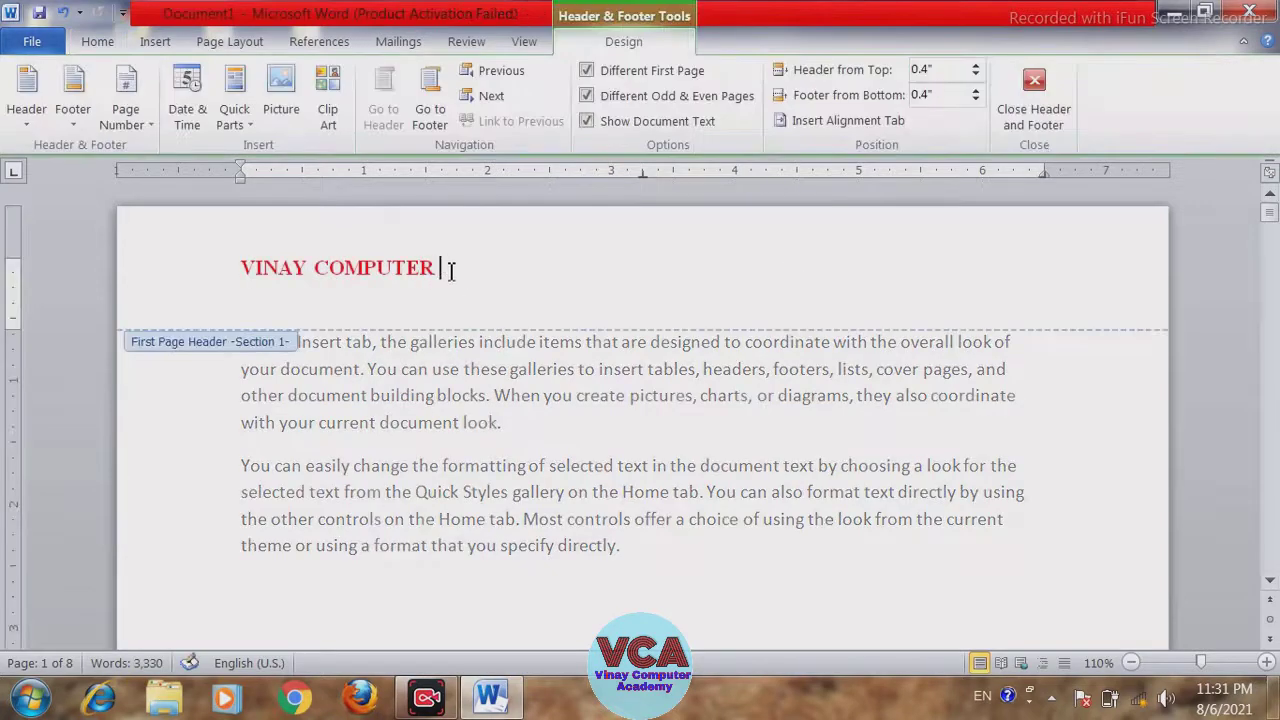
text(ACADERM)
key(BackSpace)
key(BackSpace)
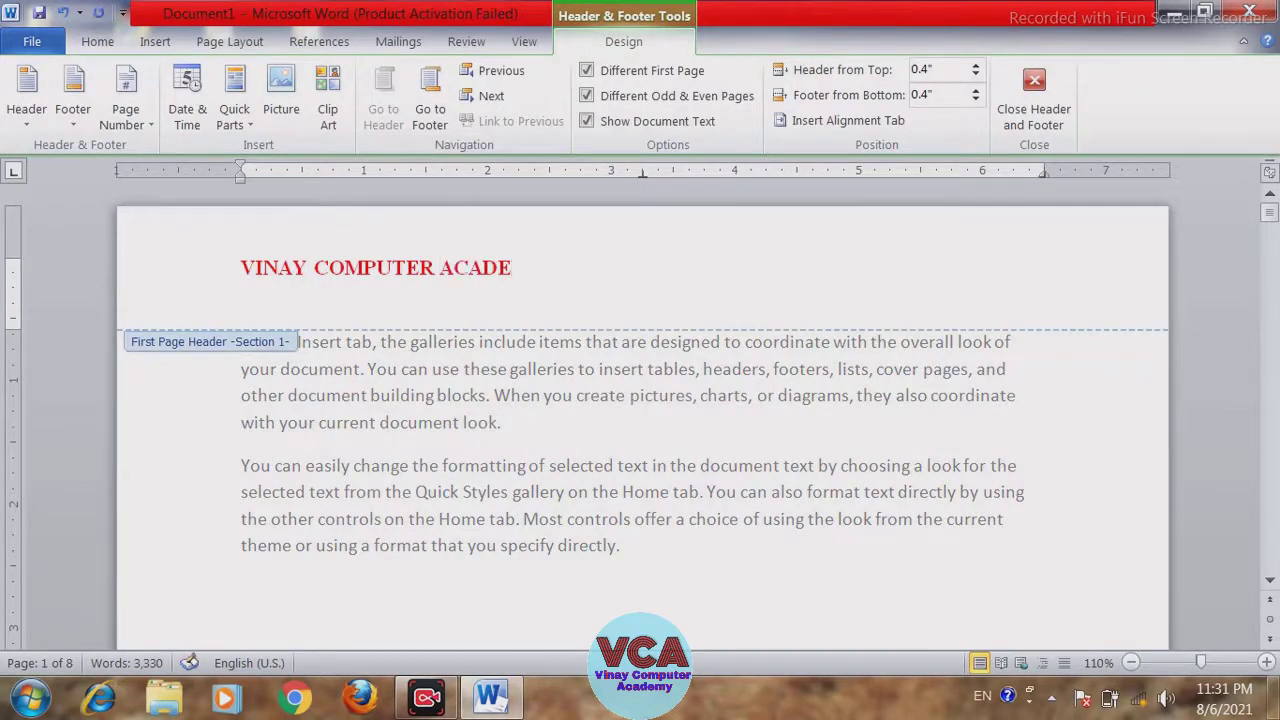
text(MY)
drag(1269, 214, 1270, 262)
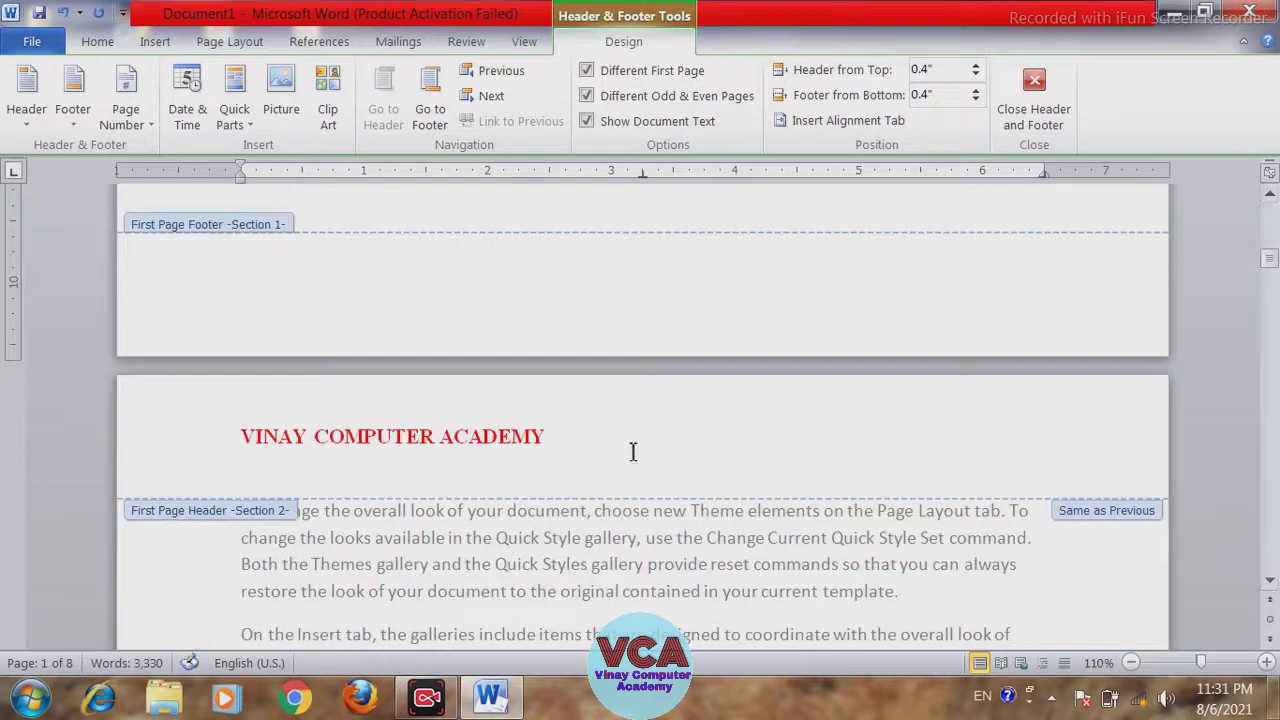
- Unlink the section 2 first-page header from the previous section and delete "ACADEMY" from it
click(625, 447)
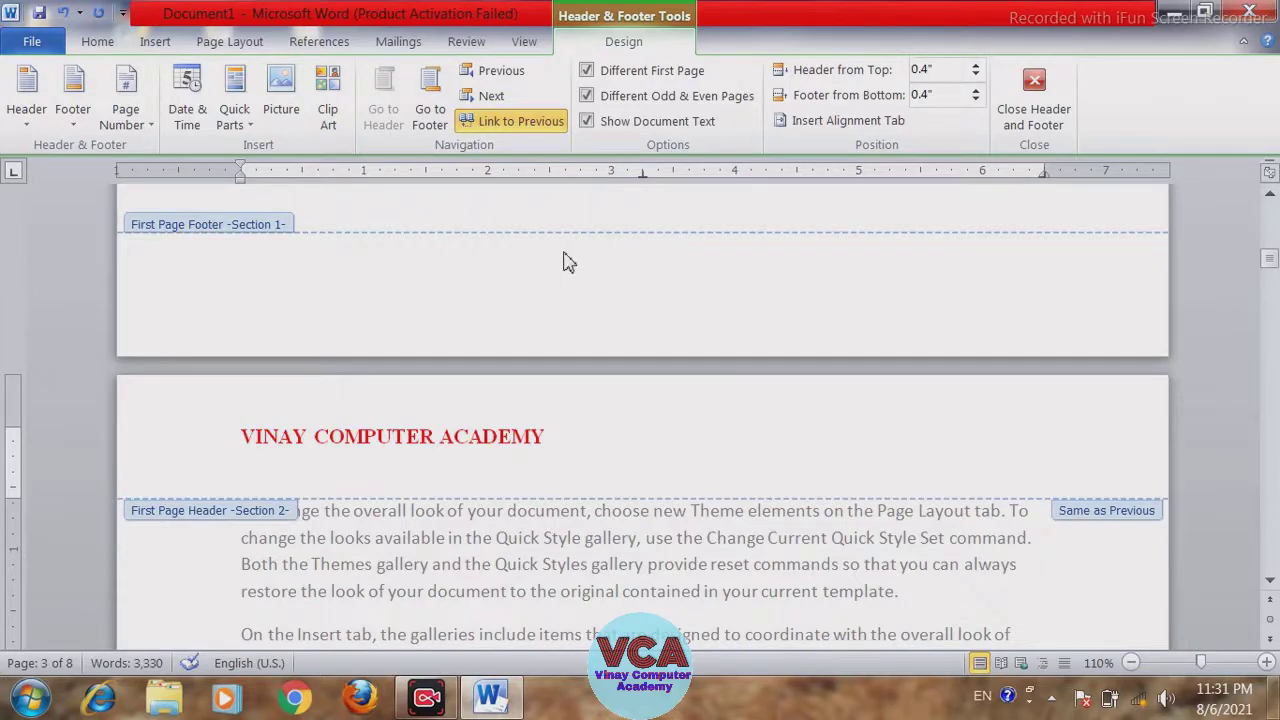
click(493, 128)
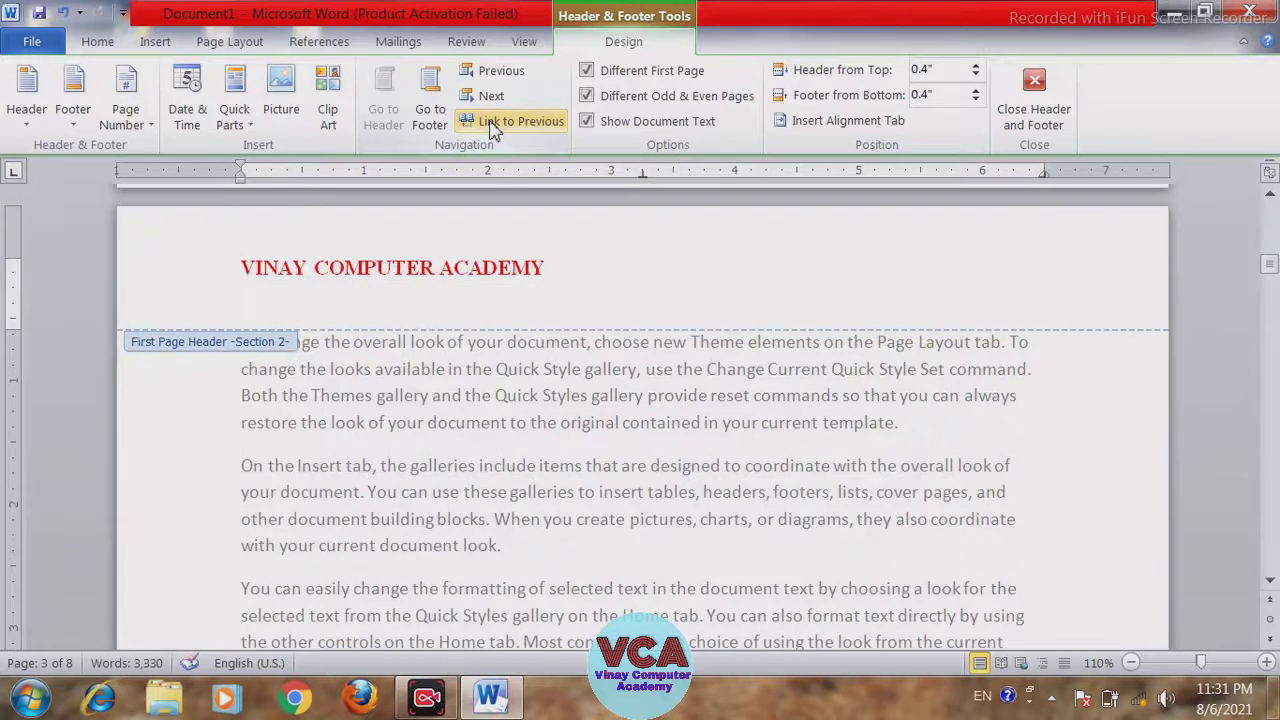
drag(1273, 266, 1273, 267)
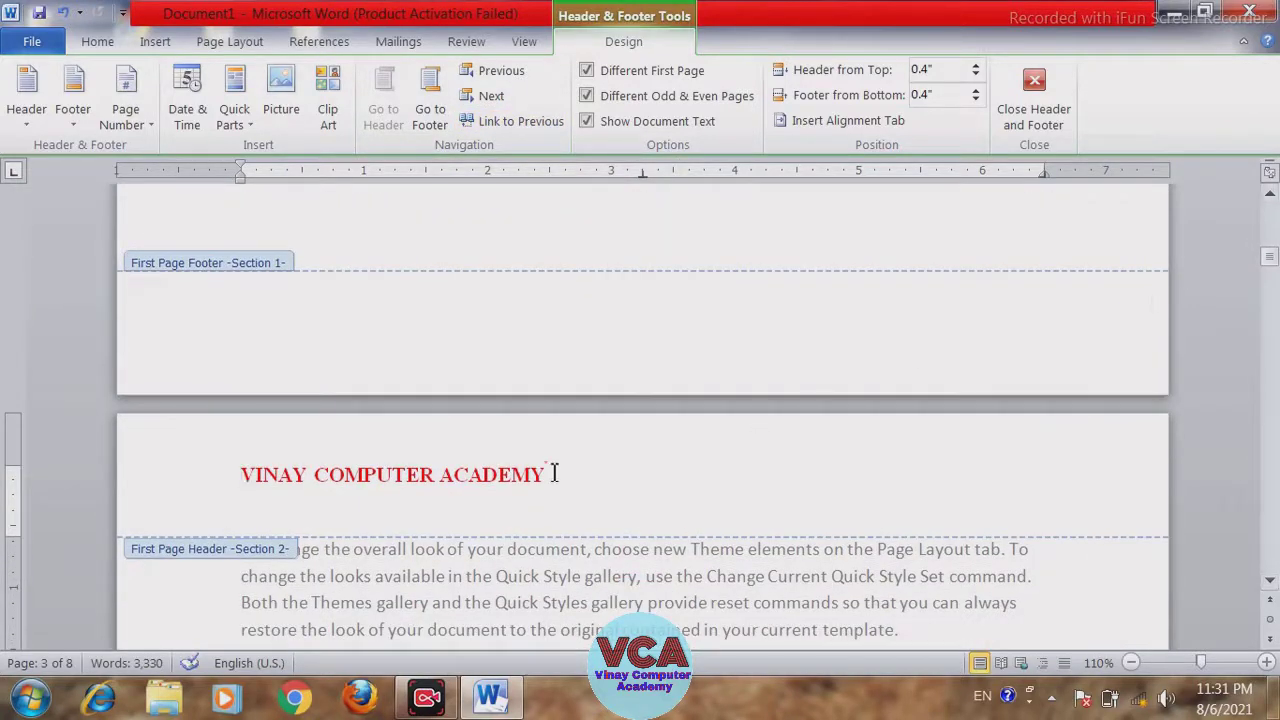
drag(560, 474, 441, 476)
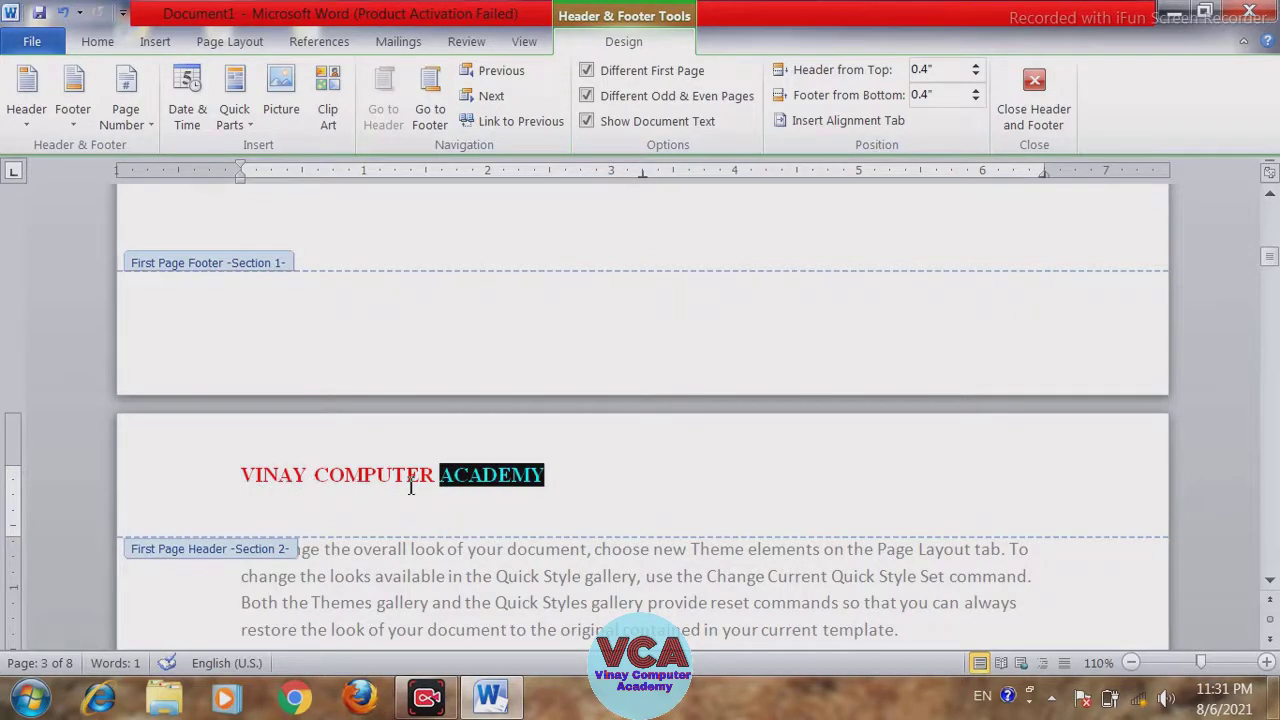
key(Delete)
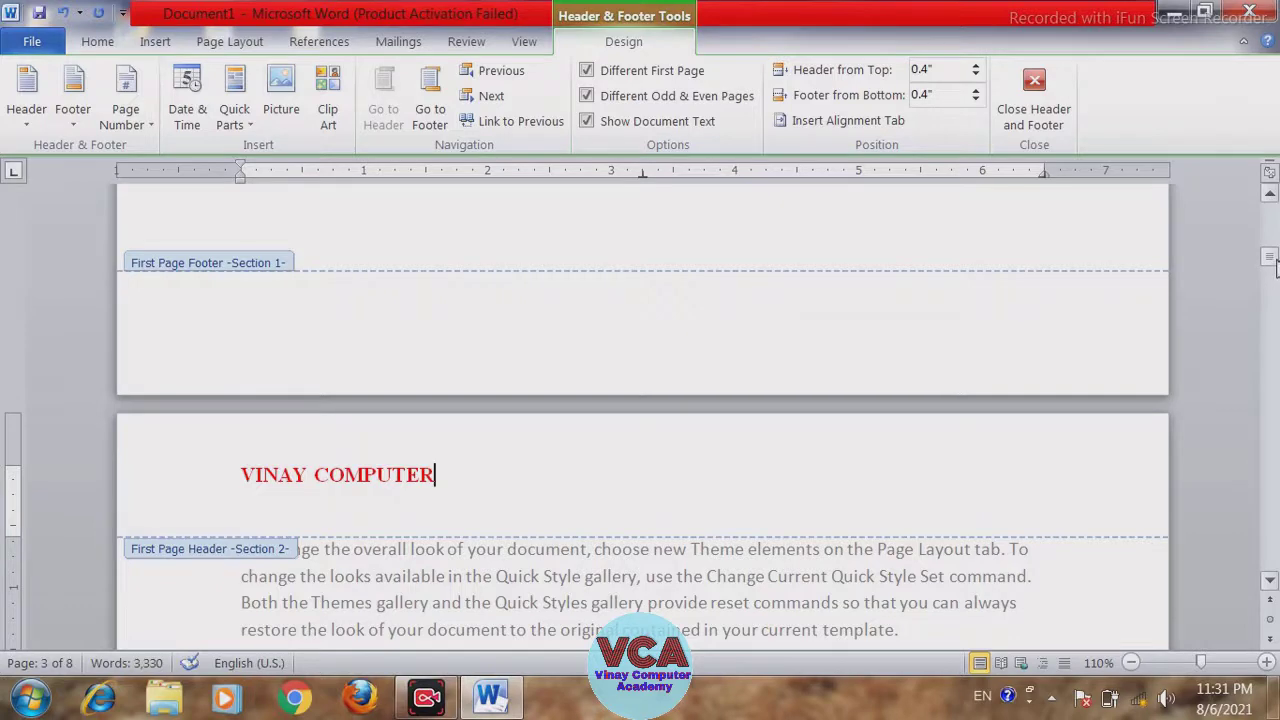
- Close header editing and compare the first-page headers of section 1 and section 2
drag(1265, 290, 1268, 262)
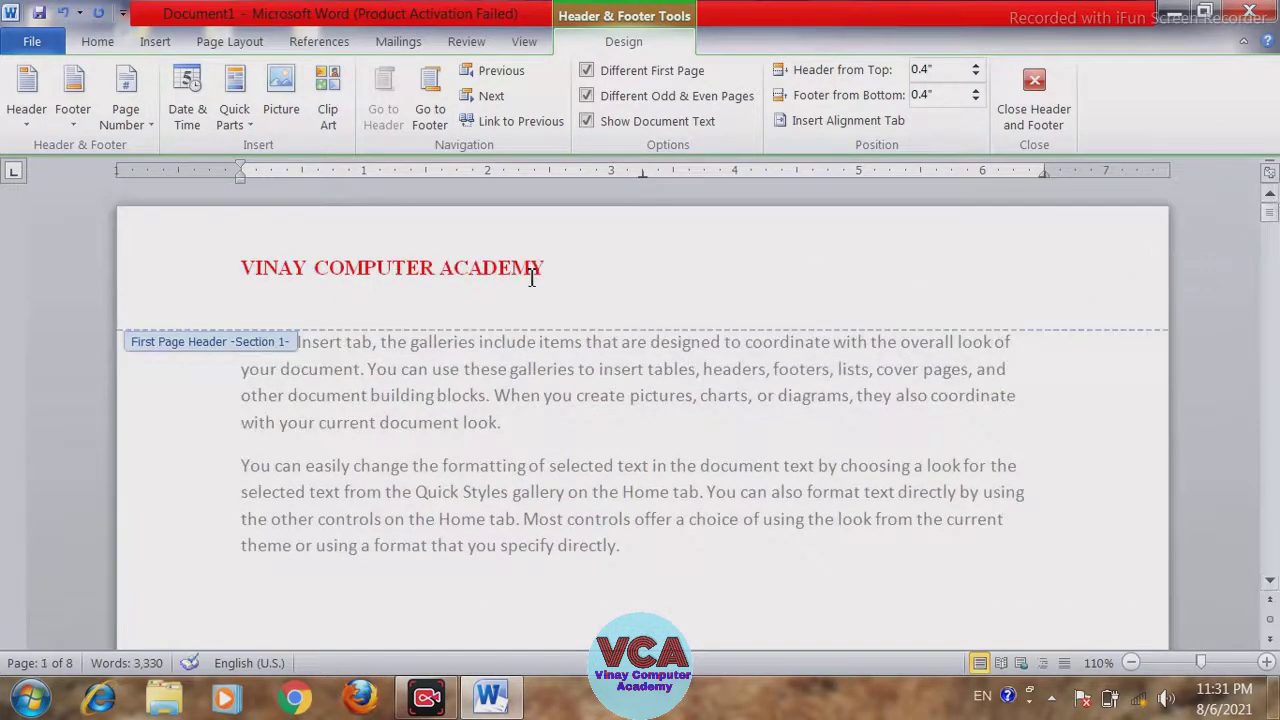
click(1034, 125)
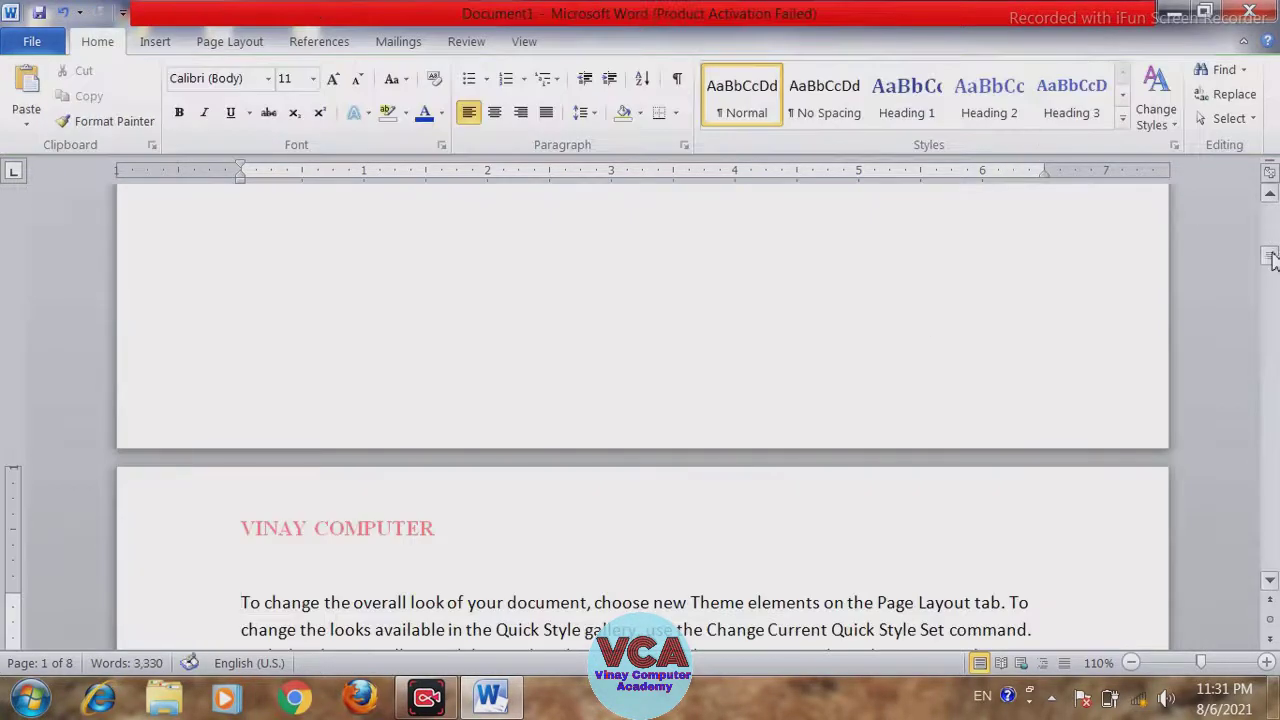
drag(1268, 258, 1268, 270)
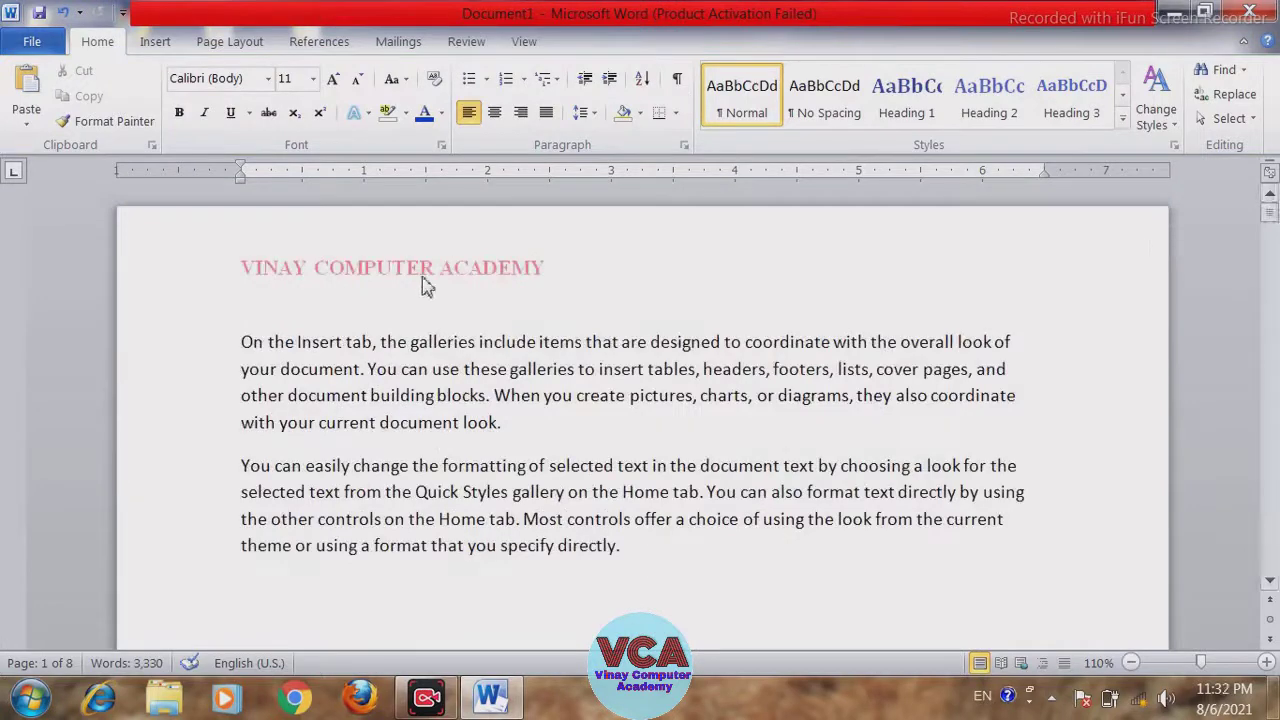
drag(1274, 218, 1266, 278)
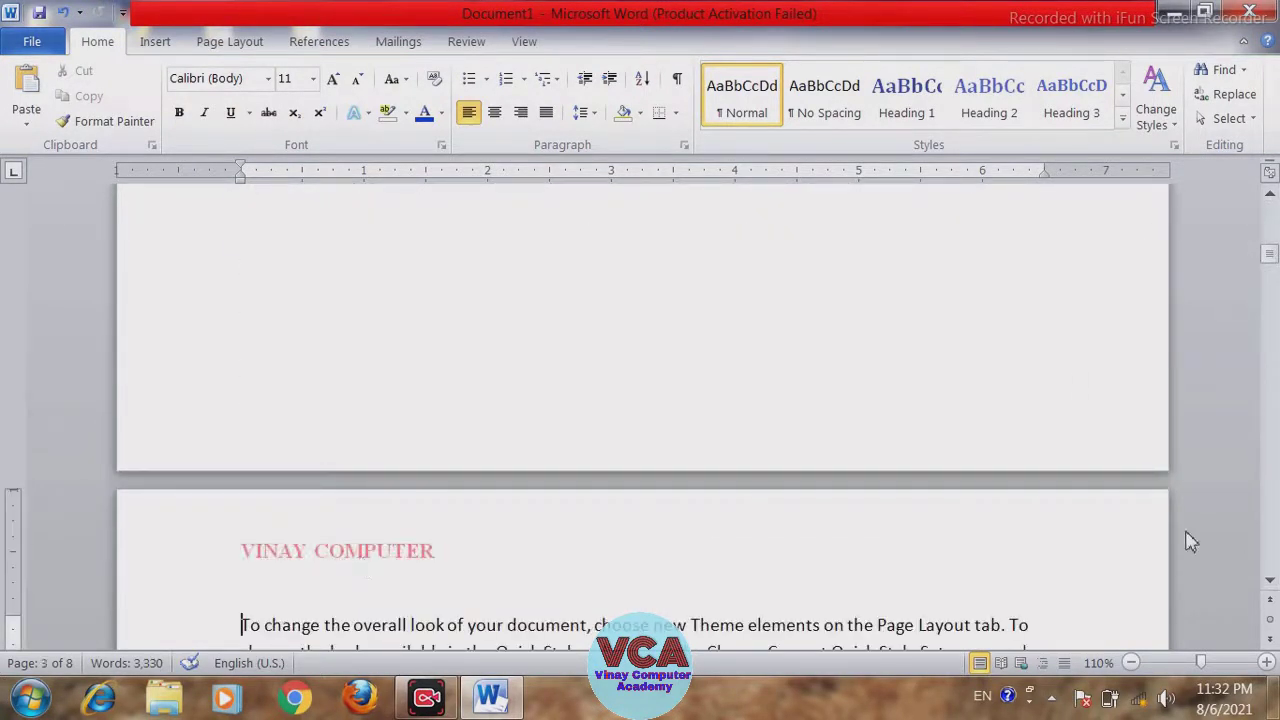
drag(1272, 262, 1274, 218)
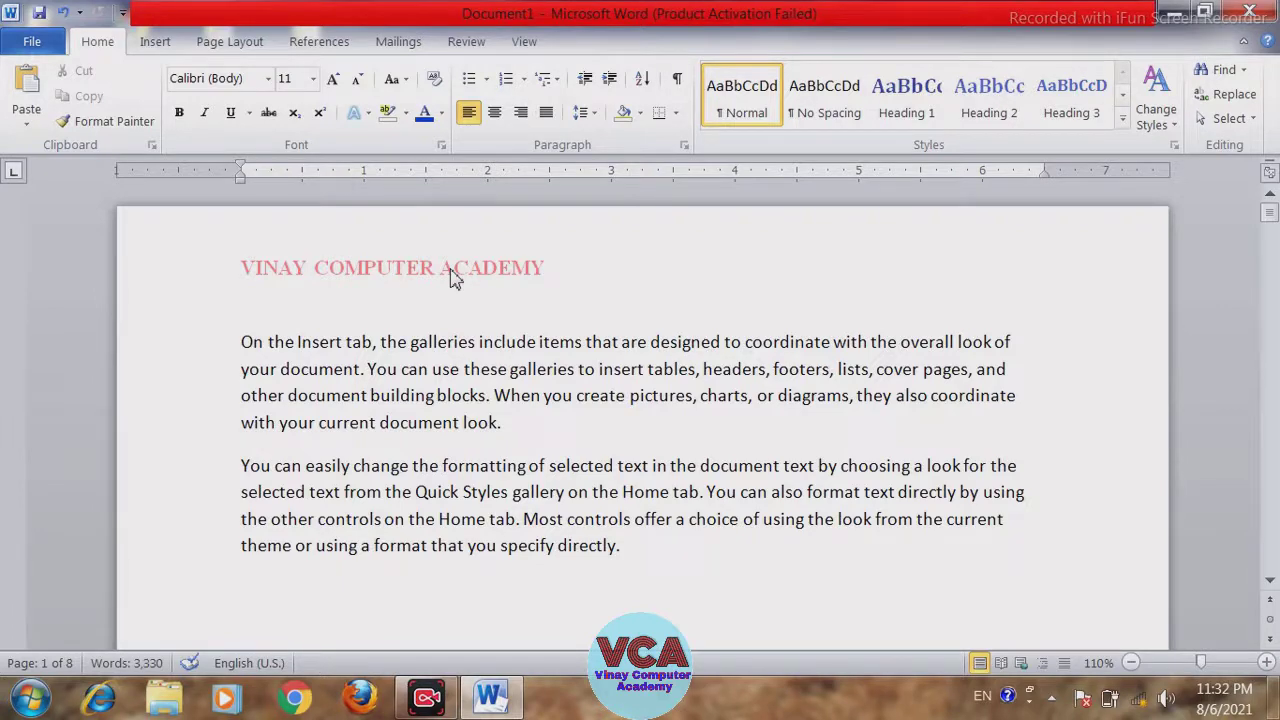
- Open the section 1 first-page header for editing
double_click(377, 279)
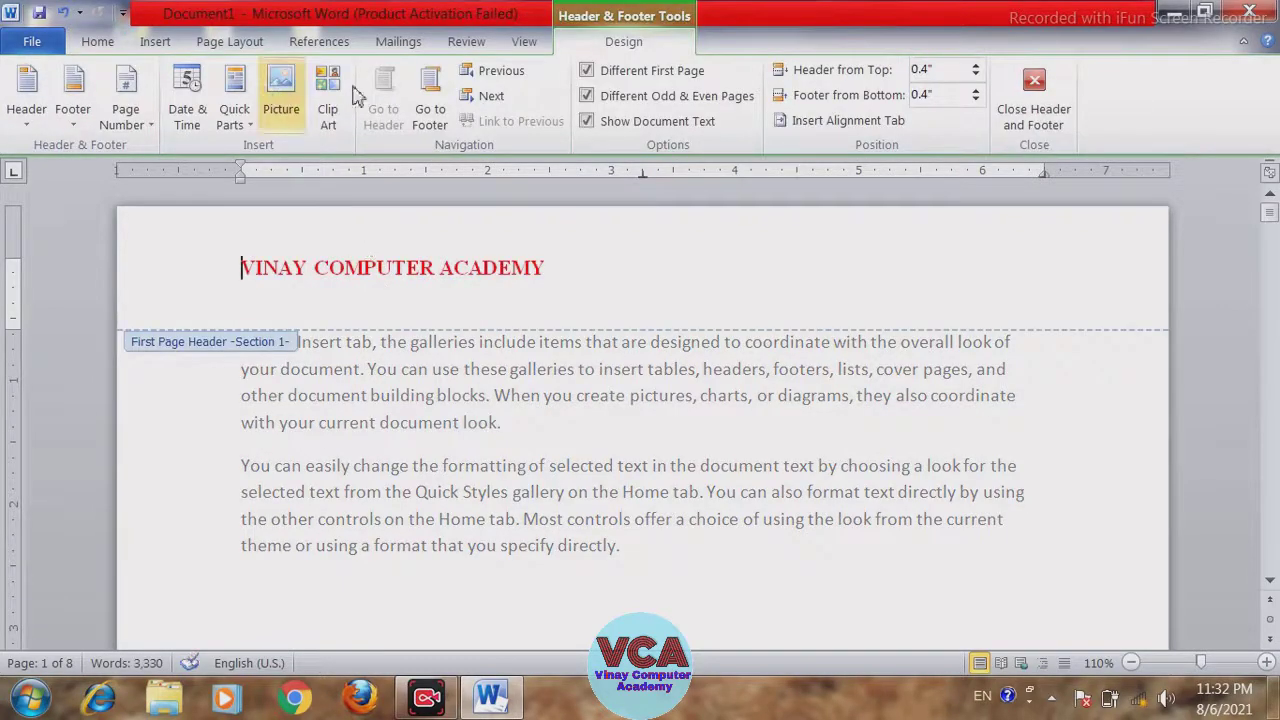